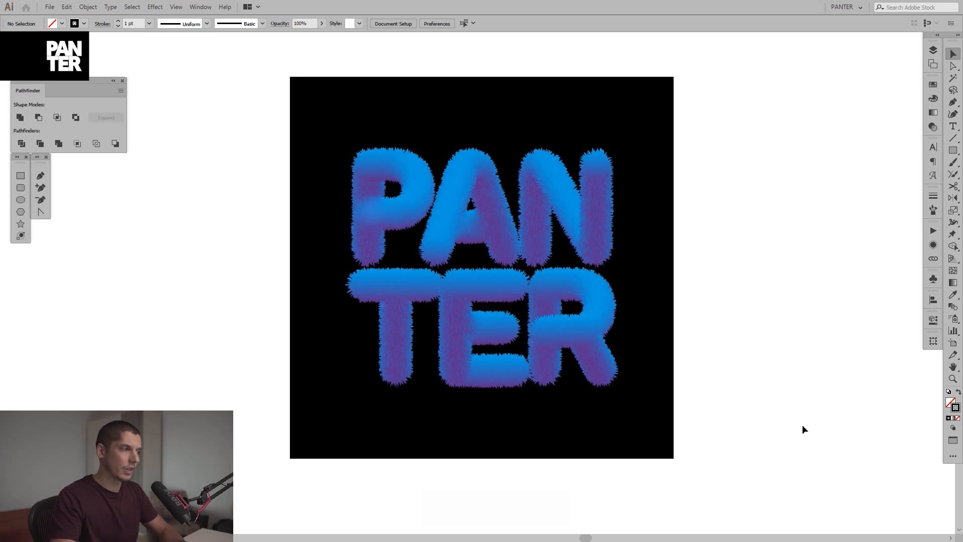
Swap the fill and stroke of the PANTER lettering group so the letters have a black outline and no fill.
{"action": "key", "text": "space"}
{"action": "left_click_drag", "start_coordinate": [769, 273], "coordinate": [752, 264]}
{"action": "left_click", "coordinate": [668, 287]}
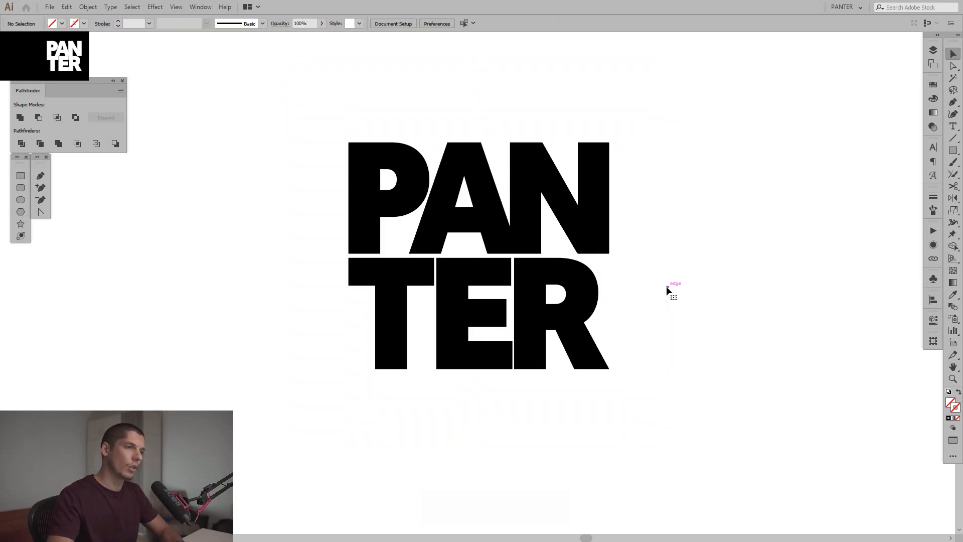
{"action": "key", "text": "space"}
{"action": "left_click_drag", "start_coordinate": [661, 226], "coordinate": [673, 232]}
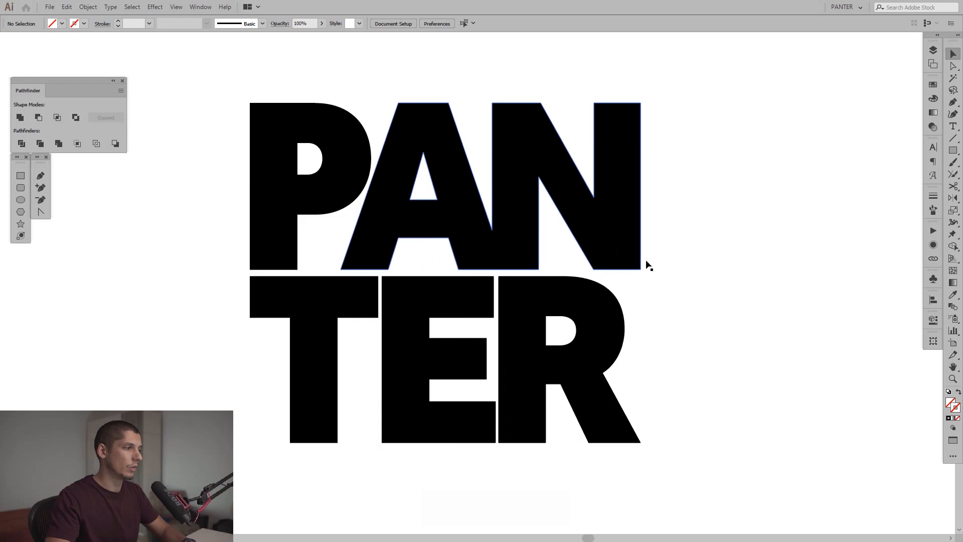
{"action": "key", "text": "space"}
{"action": "left_click_drag", "start_coordinate": [646, 265], "coordinate": [722, 261]}
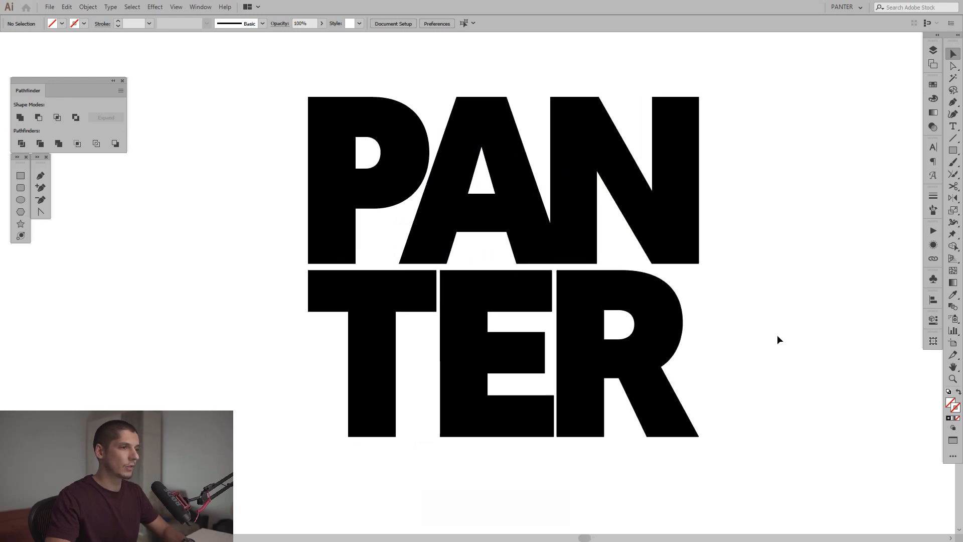
{"action": "left_click_drag", "start_coordinate": [787, 349], "coordinate": [642, 271]}
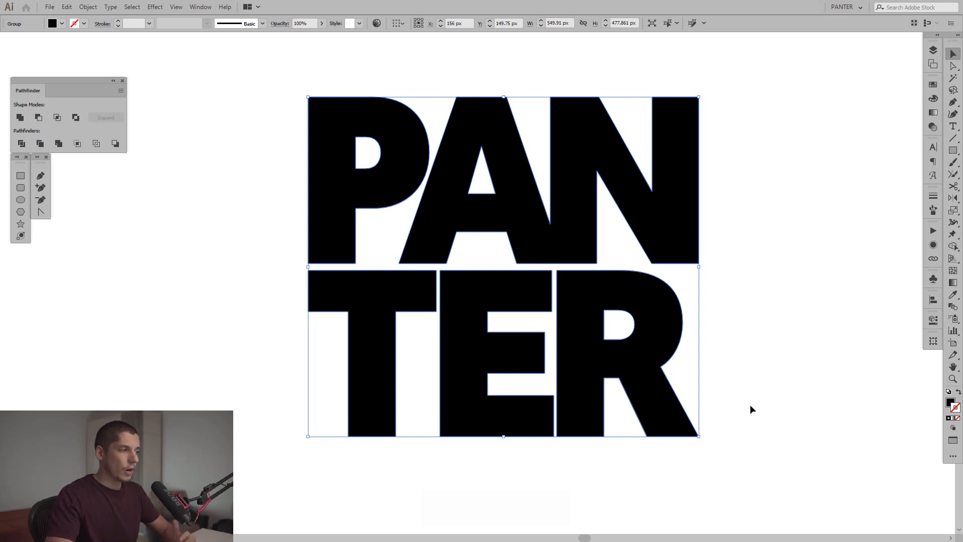
{"action": "key", "text": "shift+x"}
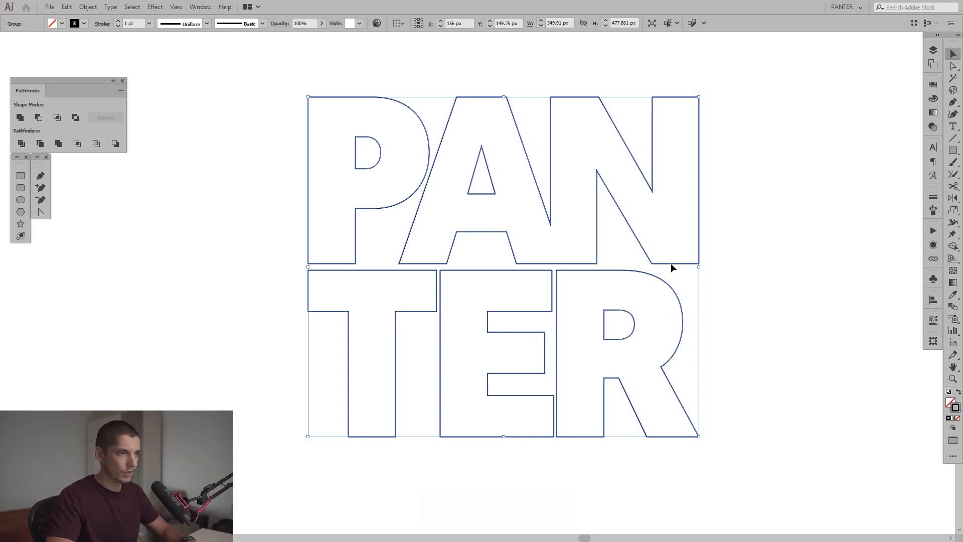
{"action": "left_click", "coordinate": [761, 302]}
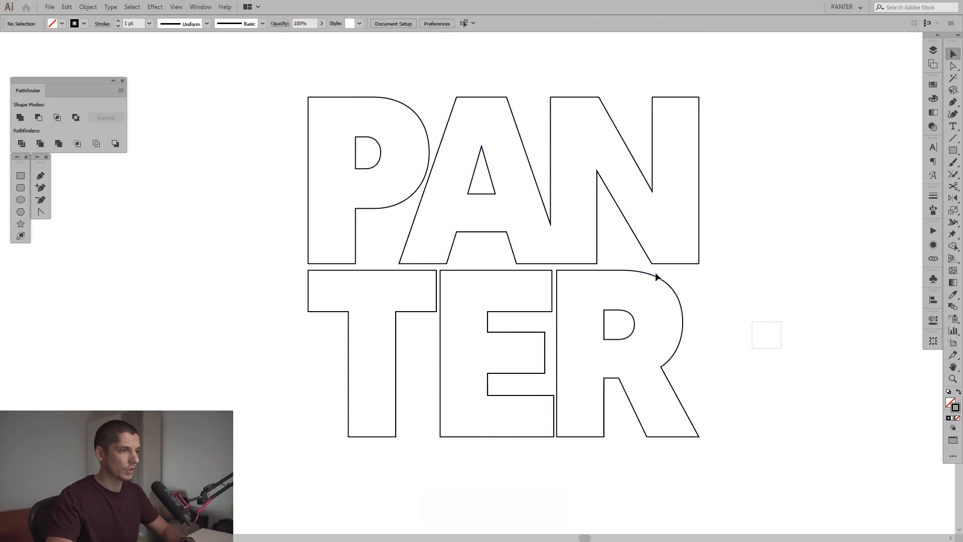
Ungroup the outlined PANTER lettering into separate letters.
{"action": "right_click", "coordinate": [468, 208]}
{"action": "left_click", "coordinate": [498, 291]}
{"action": "left_click", "coordinate": [440, 83]}
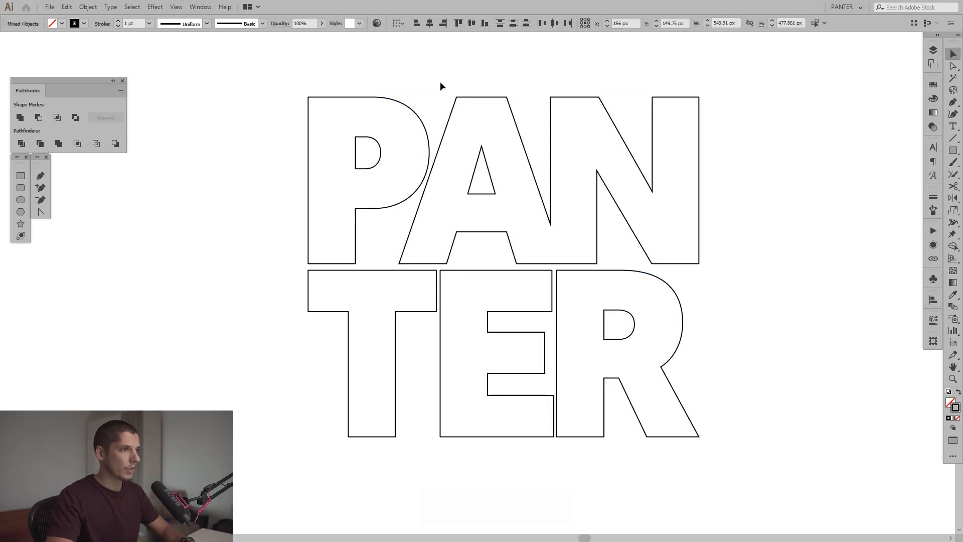
Delete only the bottom edge of the letter P's stem, using the Direct Selection tool.
{"action": "left_click", "coordinate": [335, 157]}
{"action": "left_click_drag", "start_coordinate": [373, 159], "coordinate": [529, 208]}
{"action": "scroll", "coordinate": [437, 180], "scroll_direction": "up", "scroll_amount": 3}
{"action": "scroll", "coordinate": [506, 194], "scroll_direction": "down", "scroll_amount": 1}
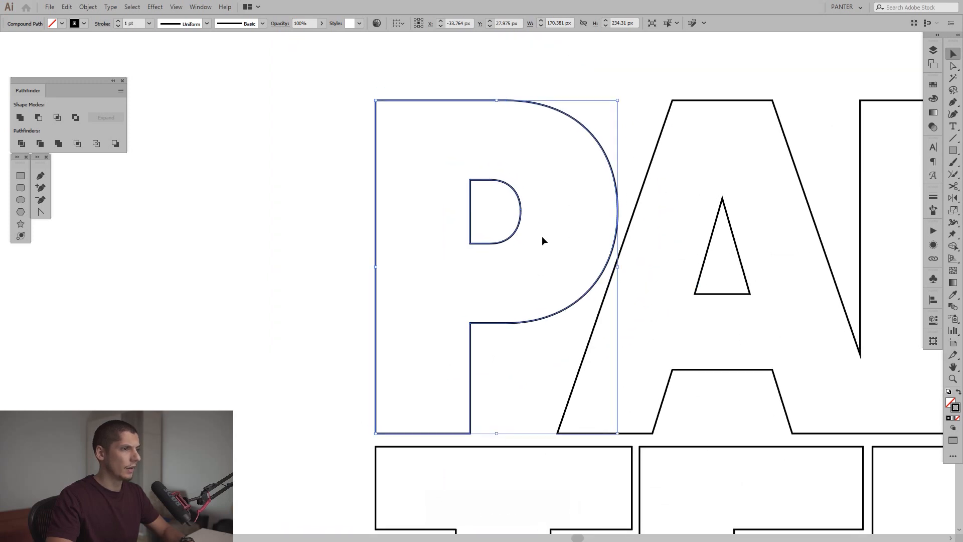
{"action": "left_click_drag", "start_coordinate": [540, 273], "coordinate": [555, 249]}
{"action": "key", "text": "a"}
{"action": "left_click_drag", "start_coordinate": [430, 350], "coordinate": [458, 411]}
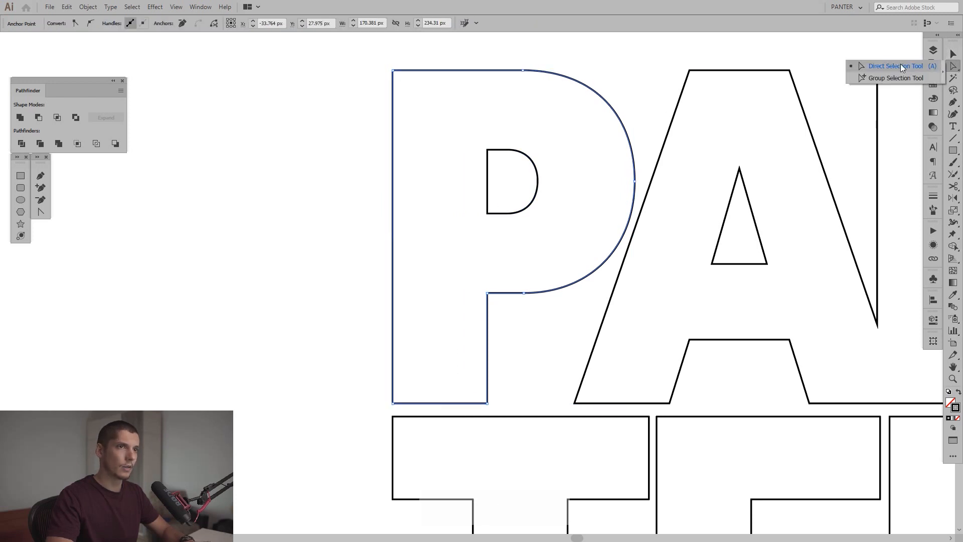
{"action": "left_click_drag", "start_coordinate": [428, 358], "coordinate": [449, 413]}
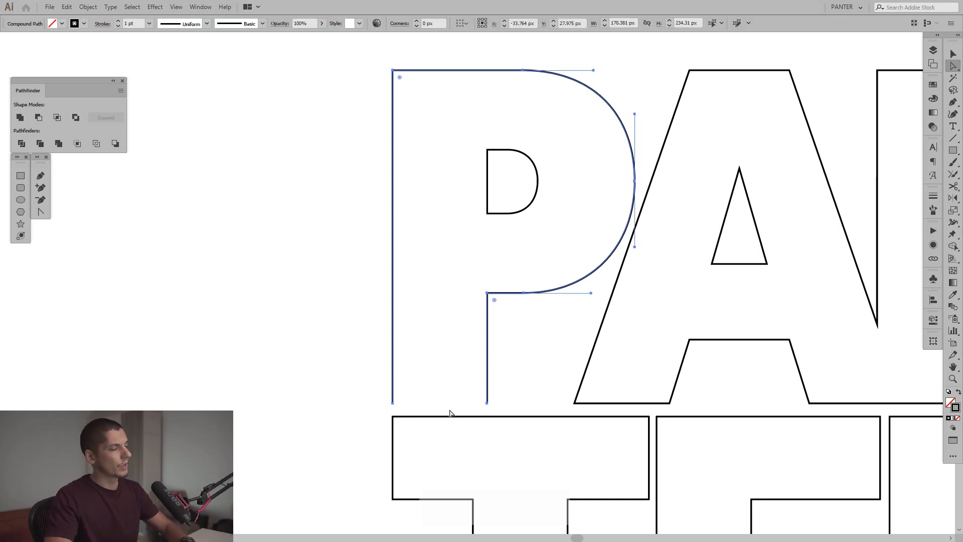
Release the letter P's compound path to separate its outer outline from the inner counter.
{"action": "key", "text": "v"}
{"action": "left_click", "coordinate": [529, 229]}
{"action": "scroll", "coordinate": [530, 230], "scroll_direction": "up", "scroll_amount": 1}
{"action": "left_click_drag", "start_coordinate": [530, 230], "coordinate": [513, 297]}
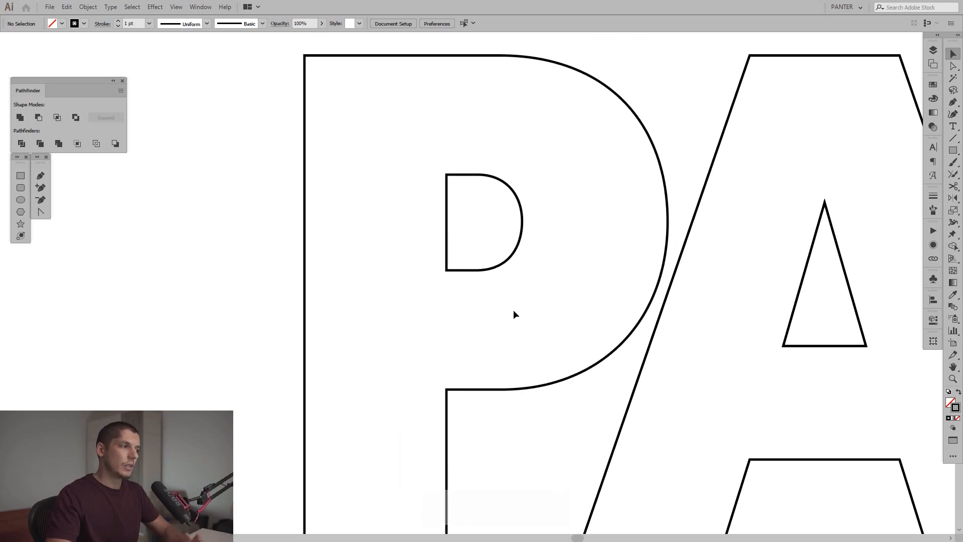
{"action": "left_click_drag", "start_coordinate": [514, 310], "coordinate": [441, 226]}
{"action": "right_click", "coordinate": [441, 225]}
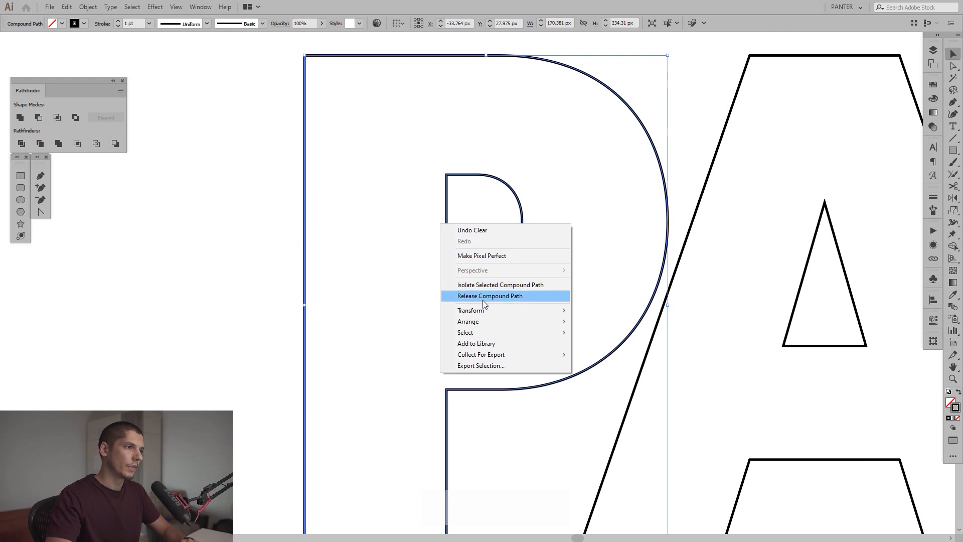
{"action": "left_click", "coordinate": [588, 144]}
{"action": "left_click", "coordinate": [510, 189]}
{"action": "right_click", "coordinate": [511, 192]}
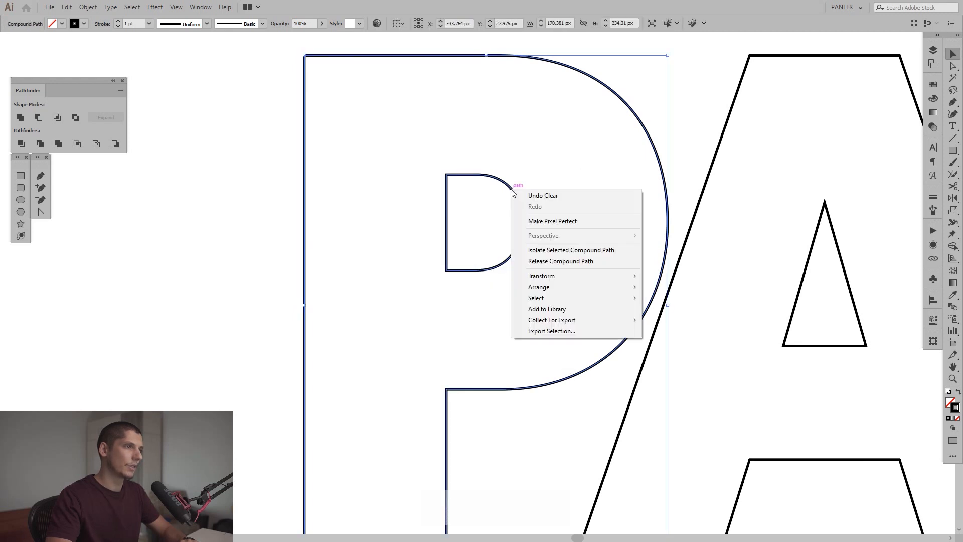
{"action": "left_click", "coordinate": [553, 261]}
{"action": "left_click_drag", "start_coordinate": [520, 242], "coordinate": [527, 279]}
{"action": "left_click", "coordinate": [562, 264]}
Cut the P's inner counter at its lower-left and upper-left corner anchors with the Scissors tool.
{"action": "left_click_drag", "start_coordinate": [503, 314], "coordinate": [418, 209]}
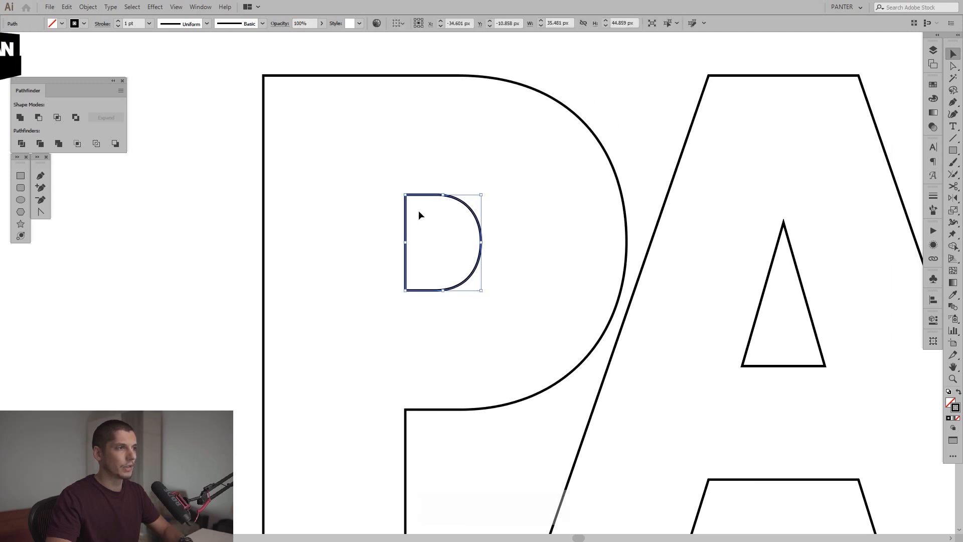
{"action": "left_click", "coordinate": [955, 188]}
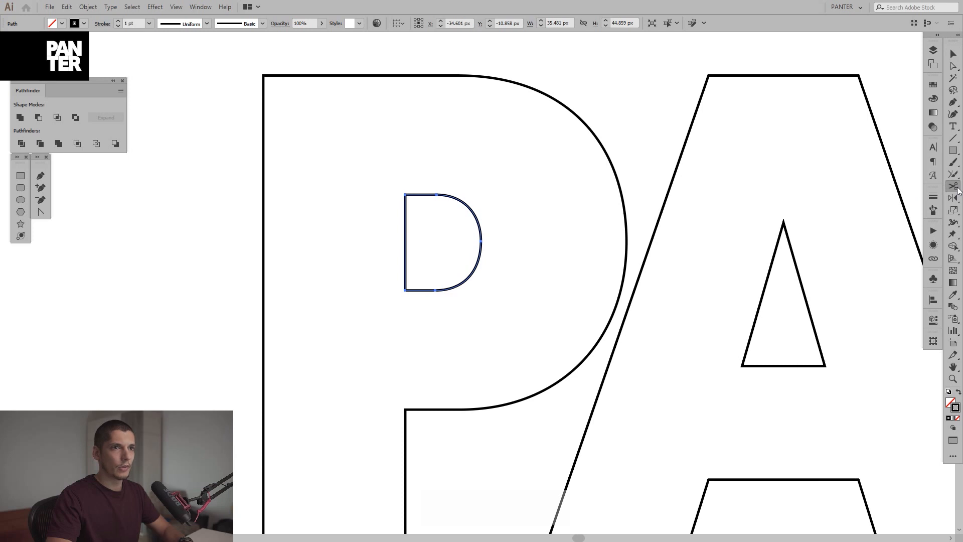
{"action": "left_click", "coordinate": [955, 187]}
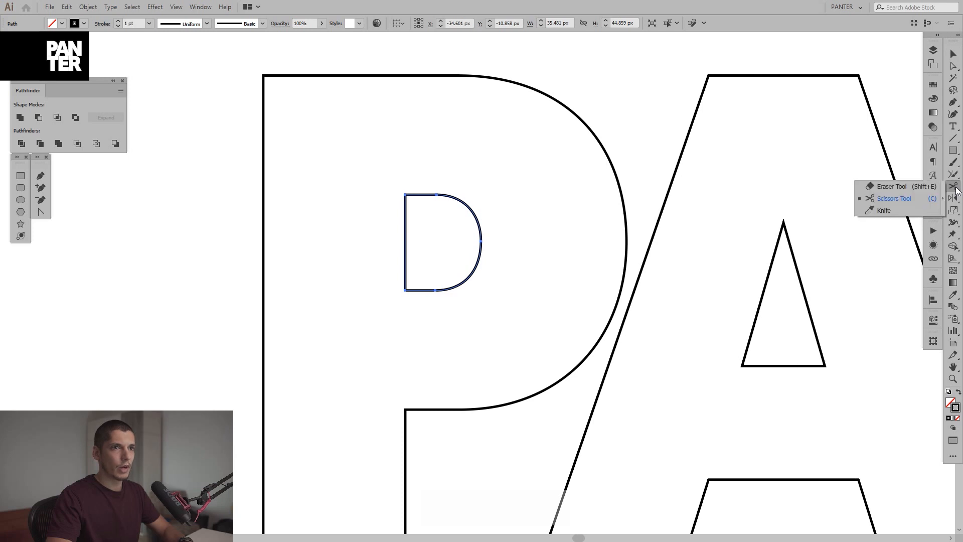
{"action": "left_click", "coordinate": [901, 200]}
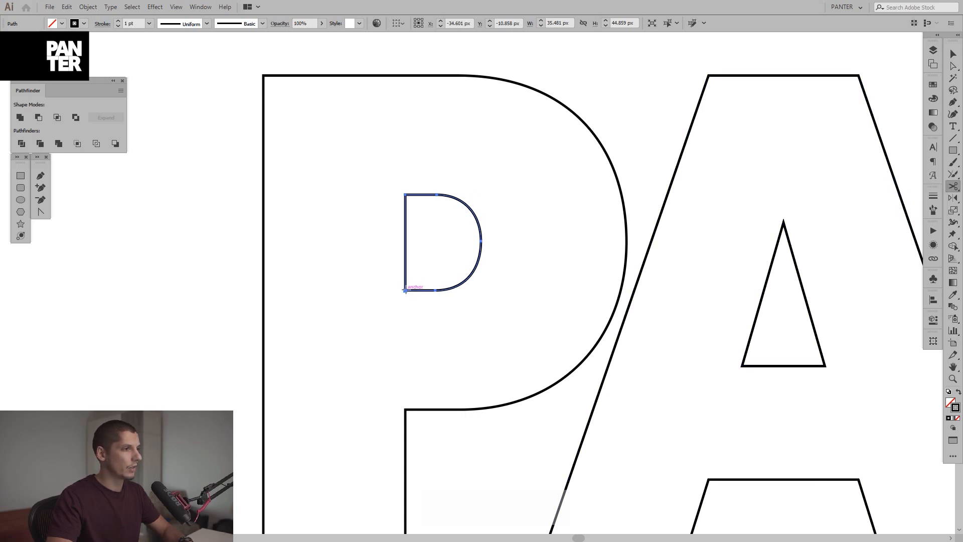
{"action": "left_click", "coordinate": [406, 289]}
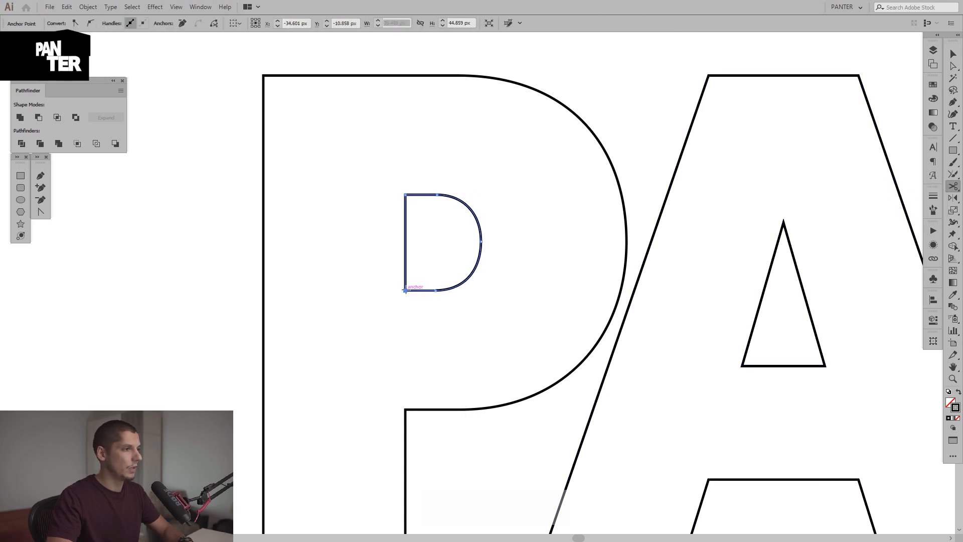
{"action": "left_click", "coordinate": [405, 195]}
Try moving the counter's cut-off vertical edge out to the left, and undo the move.
{"action": "key", "text": "v"}
{"action": "left_click", "coordinate": [407, 230]}
{"action": "left_click_drag", "start_coordinate": [407, 229], "coordinate": [288, 229]}
{"action": "key", "text": "ctrl+z"}
Cut the P's outer outline with the Scissors tool at its top-left corner and where the bowl meets the stem.
{"action": "left_click", "coordinate": [357, 239]}
{"action": "left_click", "coordinate": [400, 243]}
{"action": "left_click_drag", "start_coordinate": [399, 243], "coordinate": [344, 299]}
{"action": "key", "text": "space"}
{"action": "left_click_drag", "start_coordinate": [409, 220], "coordinate": [441, 307]}
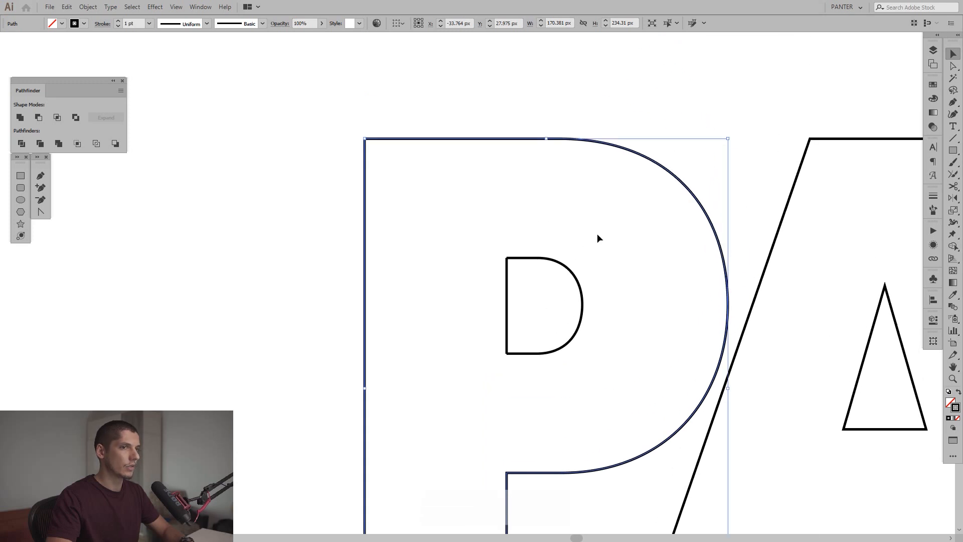
{"action": "left_click", "coordinate": [956, 187]}
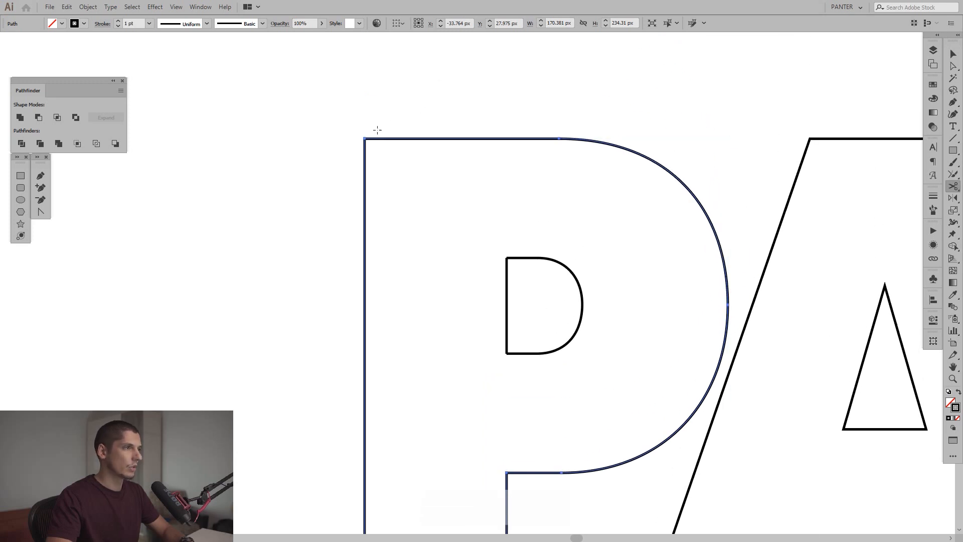
{"action": "left_click", "coordinate": [364, 138]}
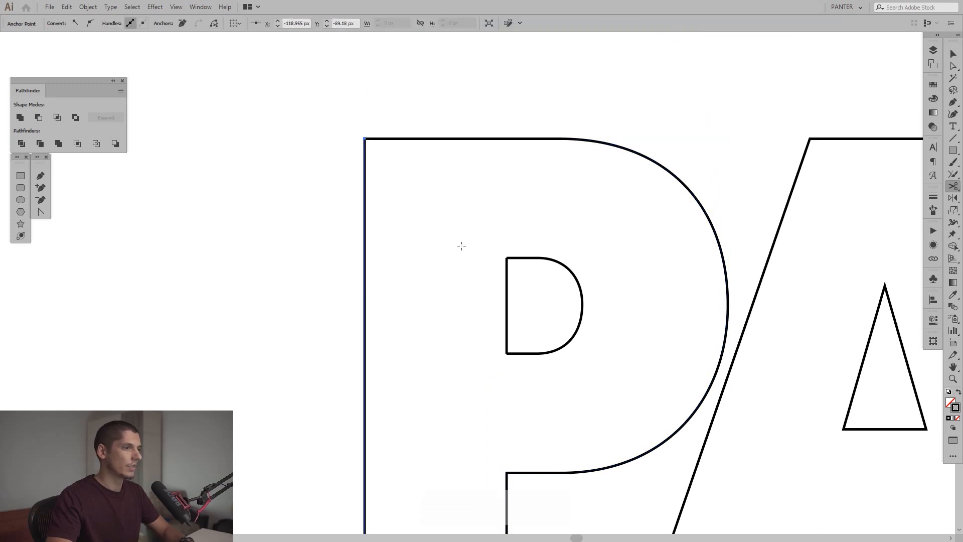
{"action": "left_click_drag", "start_coordinate": [458, 243], "coordinate": [486, 180]}
{"action": "left_click", "coordinate": [503, 369]}
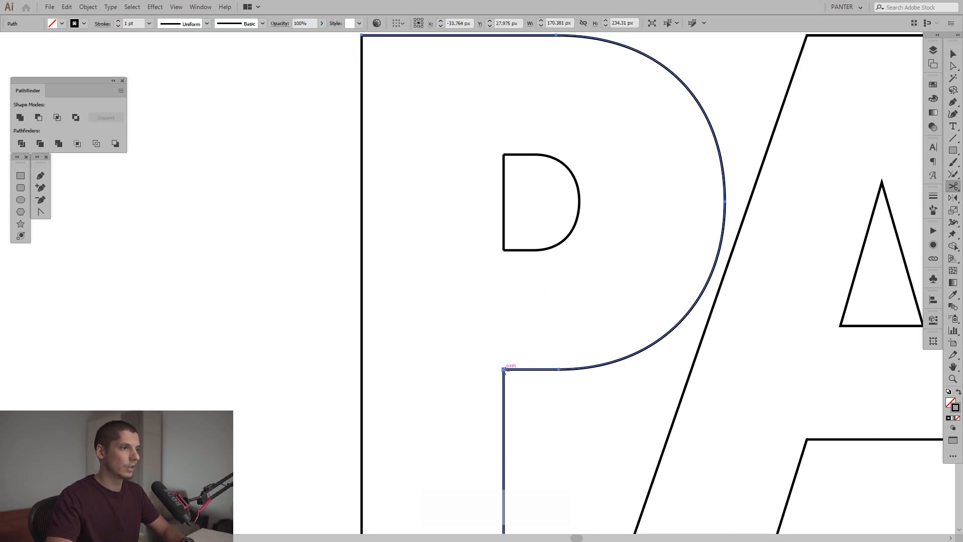
{"action": "left_click", "coordinate": [503, 369]}
Make a blend between the P's left stem edge and the counter's vertical edge.
{"action": "key", "text": "v"}
{"action": "left_click", "coordinate": [541, 413]}
{"action": "scroll", "coordinate": [540, 413], "scroll_direction": "down", "scroll_amount": 1}
{"action": "left_click_drag", "start_coordinate": [532, 275], "coordinate": [373, 232]}
{"action": "key", "text": "space"}
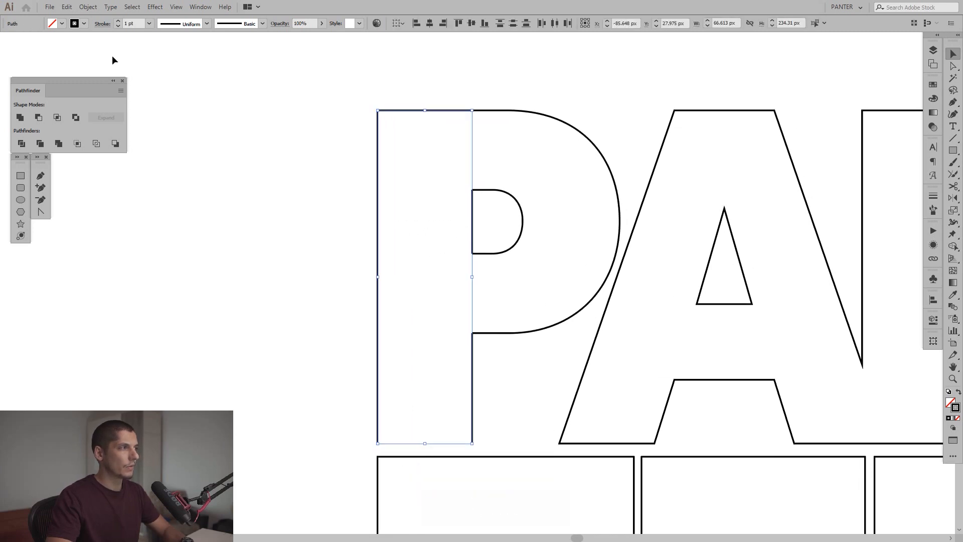
{"action": "left_click", "coordinate": [87, 7]}
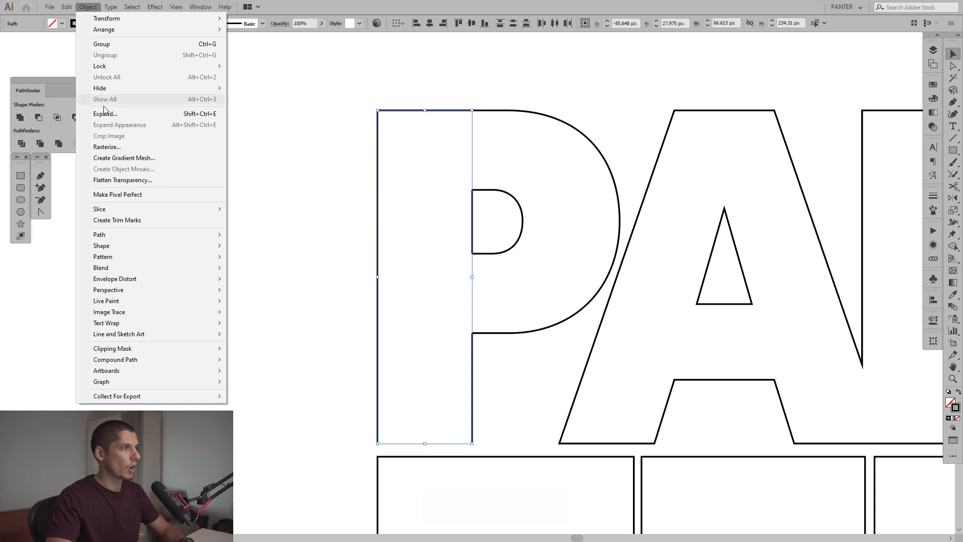
{"action": "mouse_move", "coordinate": [150, 268]}
{"action": "left_click", "coordinate": [255, 271]}
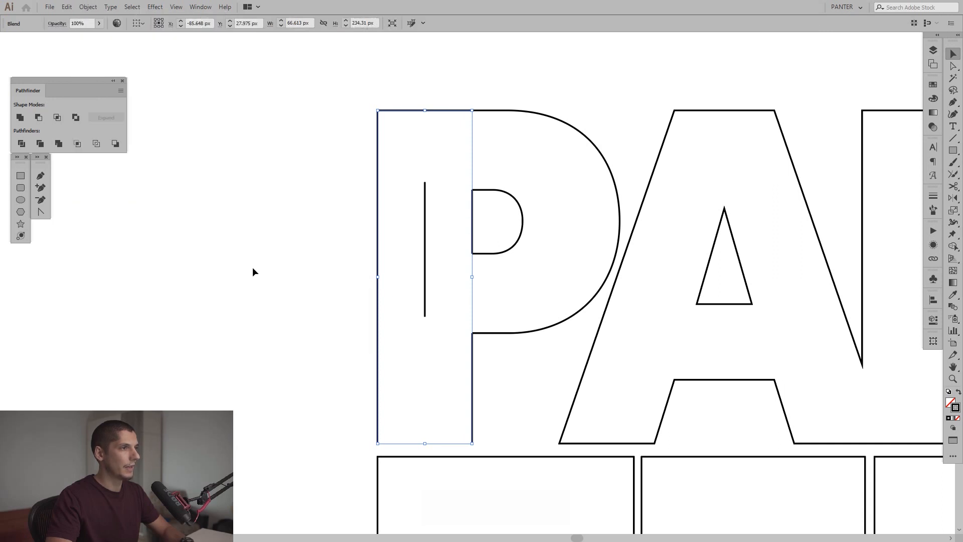
Set the stem blend's spacing to Specified Steps with a value of 1.
{"action": "scroll", "coordinate": [427, 284], "scroll_direction": "up", "scroll_amount": 1}
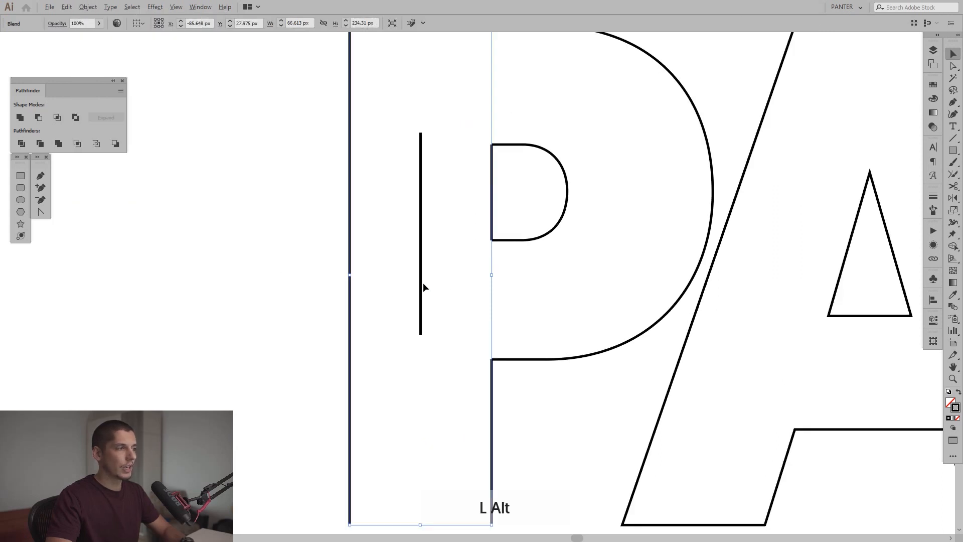
{"action": "scroll", "coordinate": [421, 162], "scroll_direction": "down", "scroll_amount": 1}
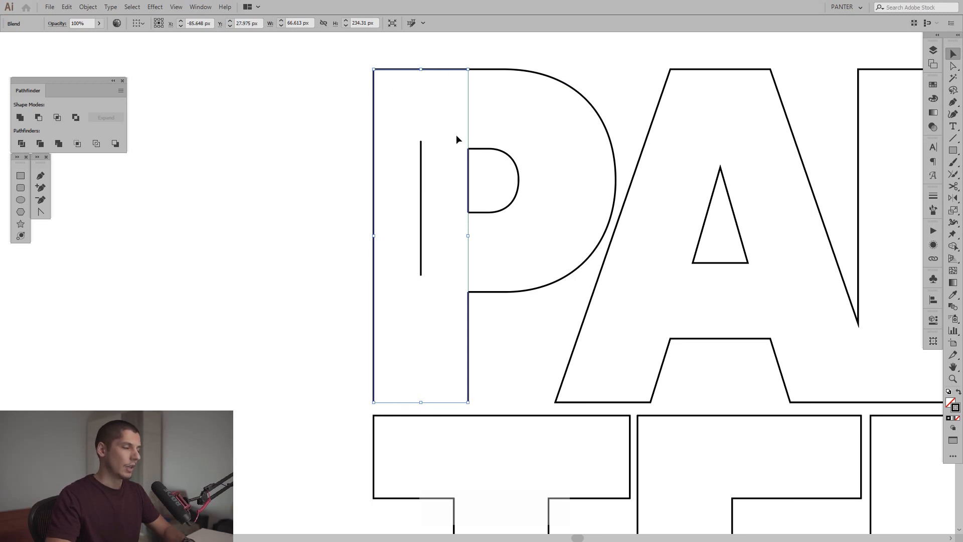
{"action": "scroll", "coordinate": [446, 147], "scroll_direction": "up", "scroll_amount": 1}
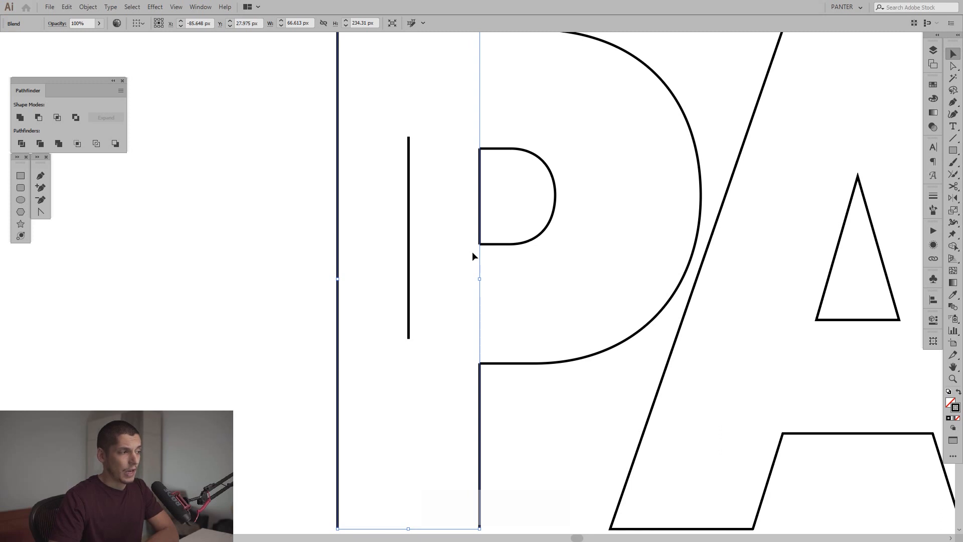
{"action": "double_click", "coordinate": [954, 308]}
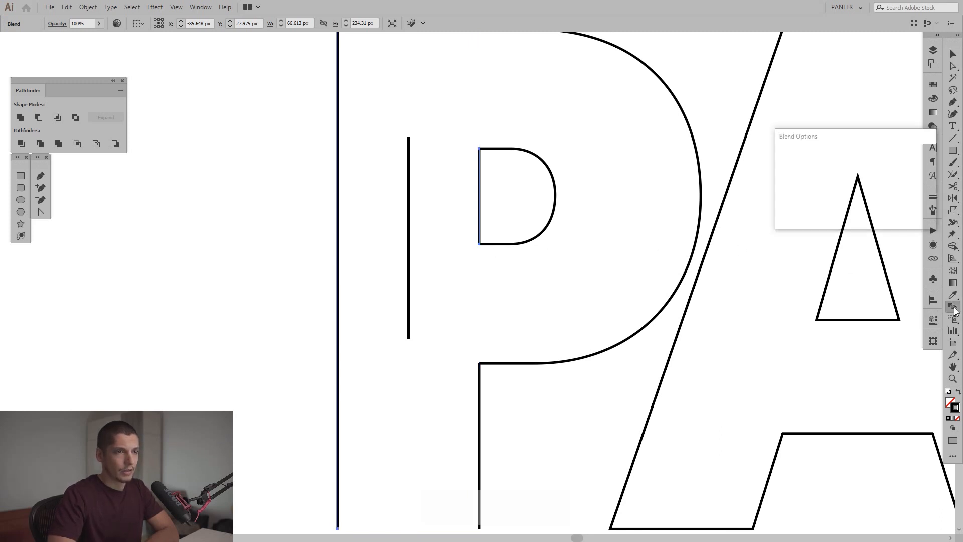
{"action": "left_click", "coordinate": [806, 209]}
{"action": "left_click", "coordinate": [838, 164]}
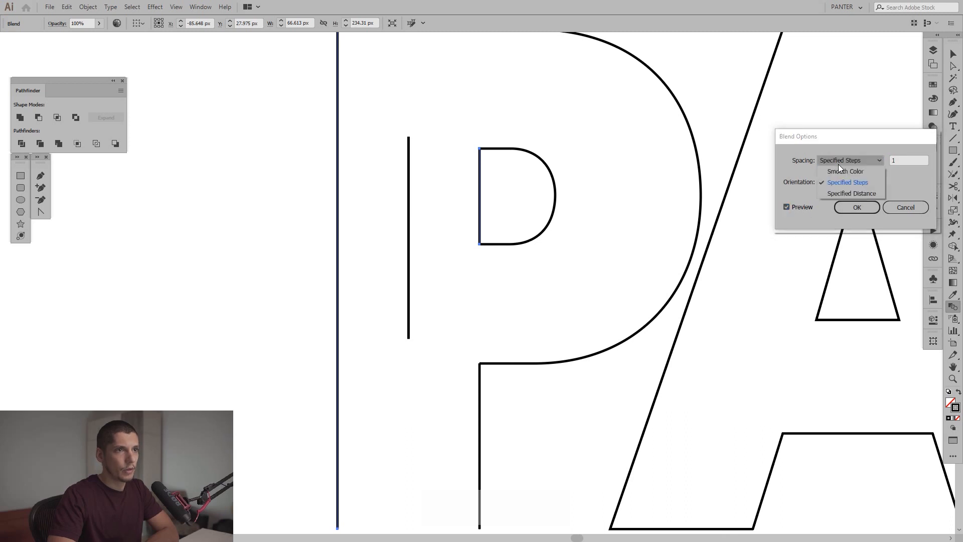
{"action": "left_click", "coordinate": [847, 183]}
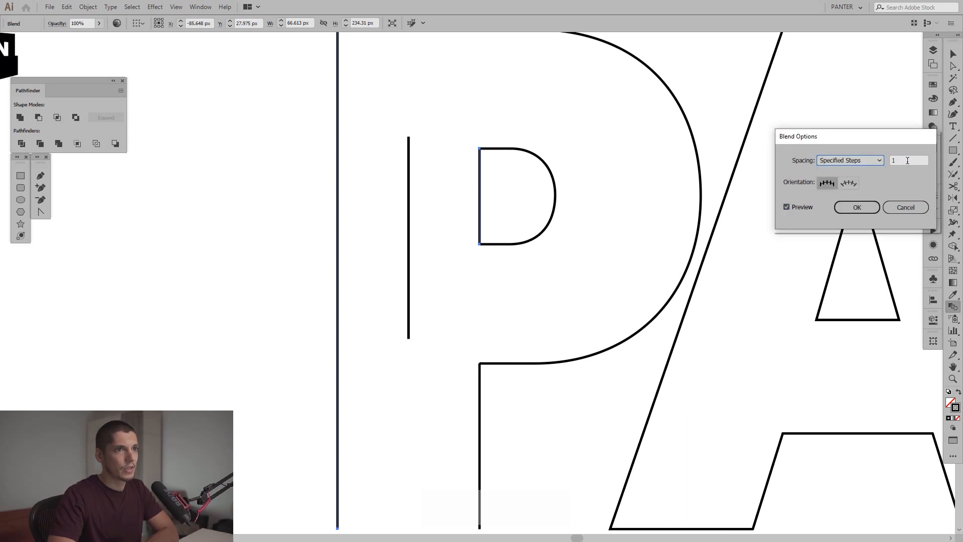
{"action": "key", "text": "Tab"}
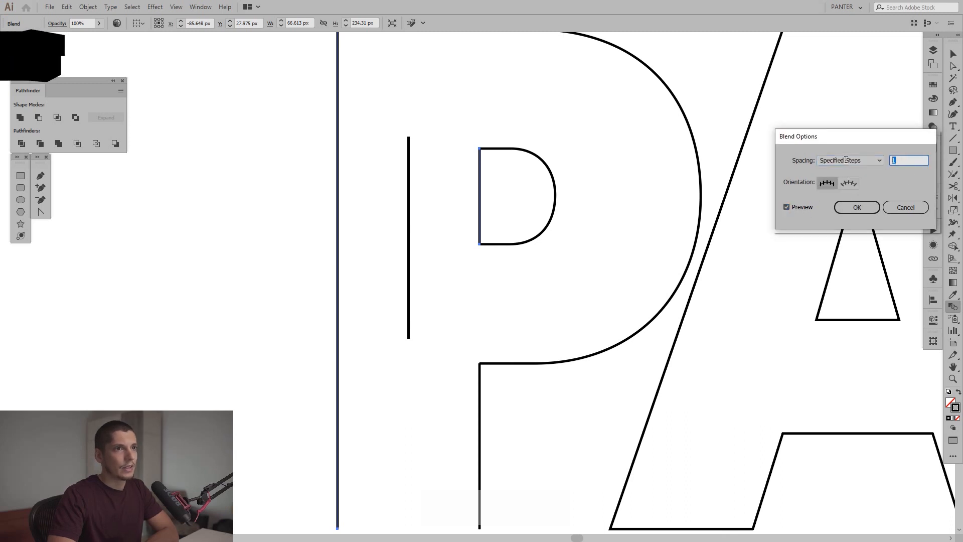
{"action": "key", "text": "Up"}
{"action": "key", "text": "Up"}
{"action": "key", "text": "Down"}
{"action": "key", "text": "Down"}
{"action": "left_click", "coordinate": [857, 207]}
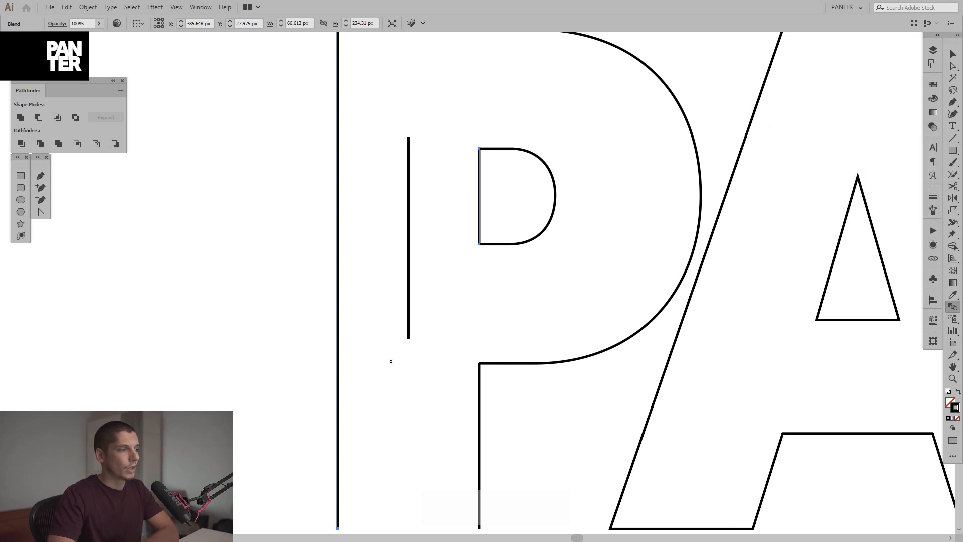
Make a blend between the P's outer bowl outline and the curved outline of its counter.
{"action": "left_click", "coordinate": [954, 54]}
{"action": "left_click", "coordinate": [647, 181]}
{"action": "key", "text": "space"}
{"action": "left_click_drag", "start_coordinate": [594, 180], "coordinate": [538, 213]}
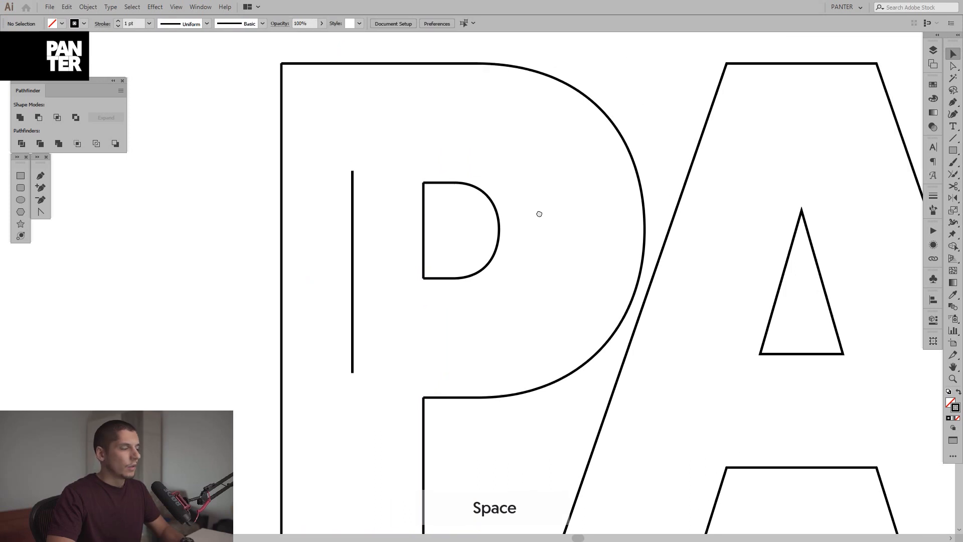
{"action": "left_click_drag", "start_coordinate": [498, 240], "coordinate": [492, 246]}
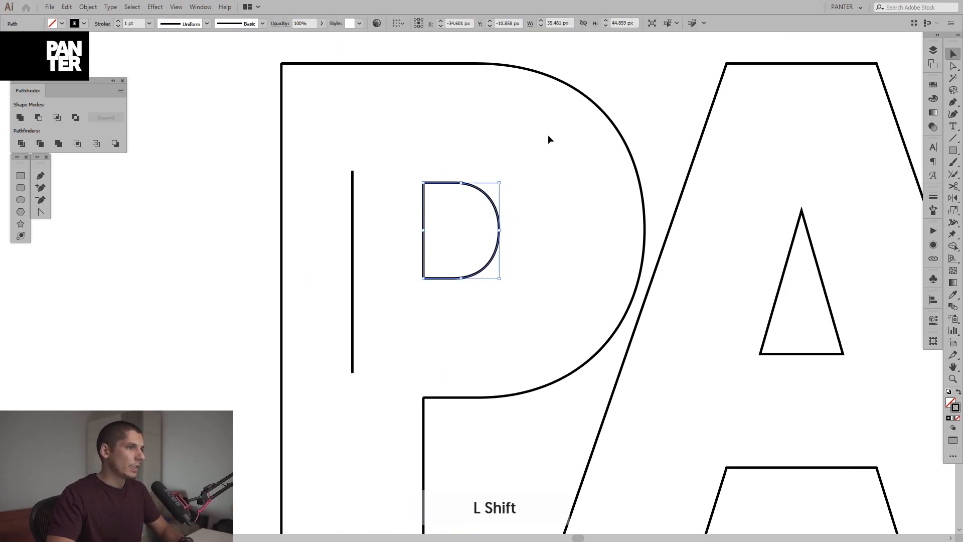
{"action": "left_click_drag", "start_coordinate": [589, 99], "coordinate": [597, 83]}
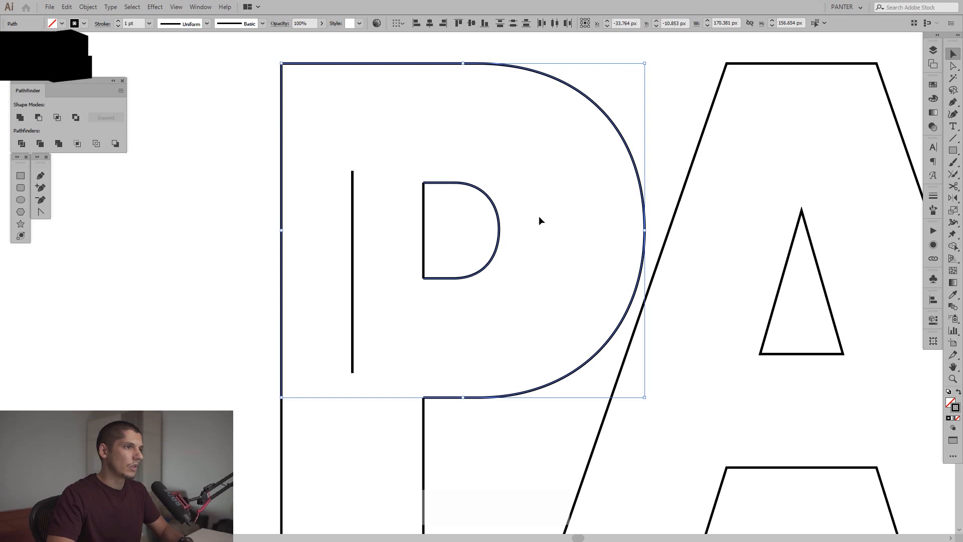
{"action": "left_click_drag", "start_coordinate": [632, 166], "coordinate": [267, 177]}
{"action": "key", "text": "ctrl+z"}
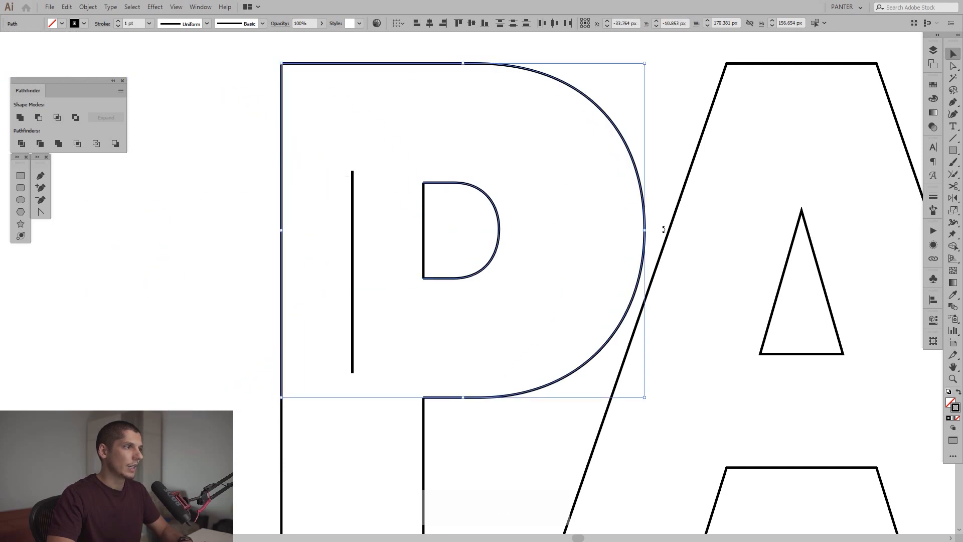
{"action": "left_click", "coordinate": [953, 307]}
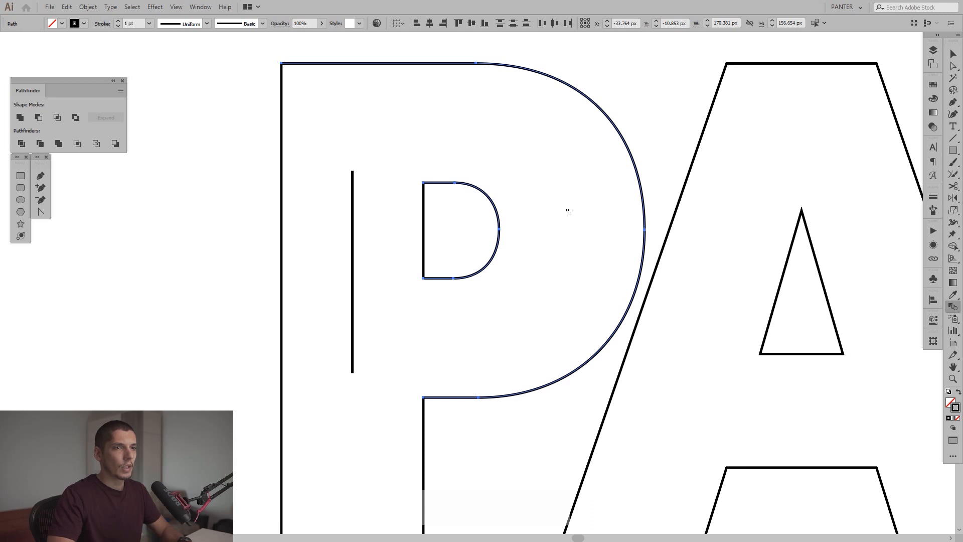
{"action": "key", "text": "v"}
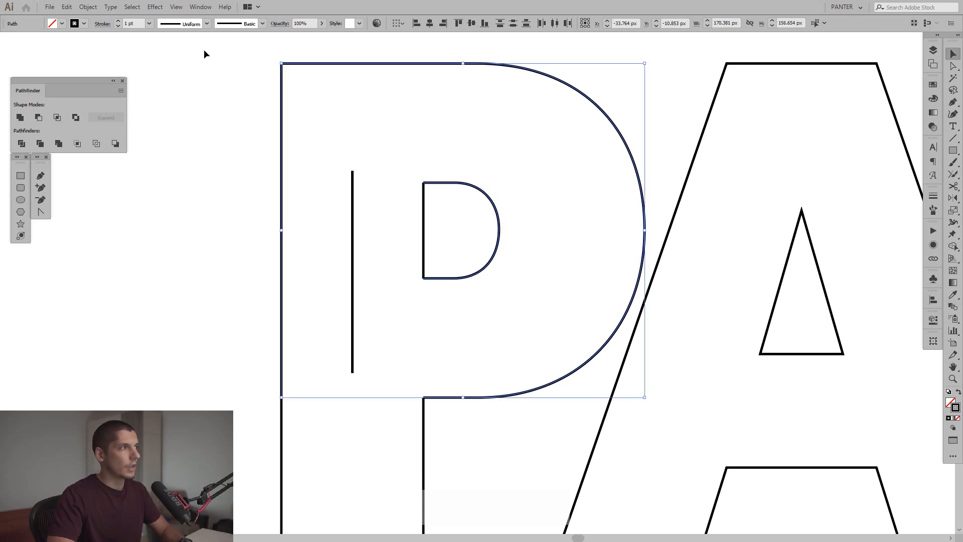
{"action": "left_click", "coordinate": [88, 6]}
{"action": "mouse_move", "coordinate": [115, 267]}
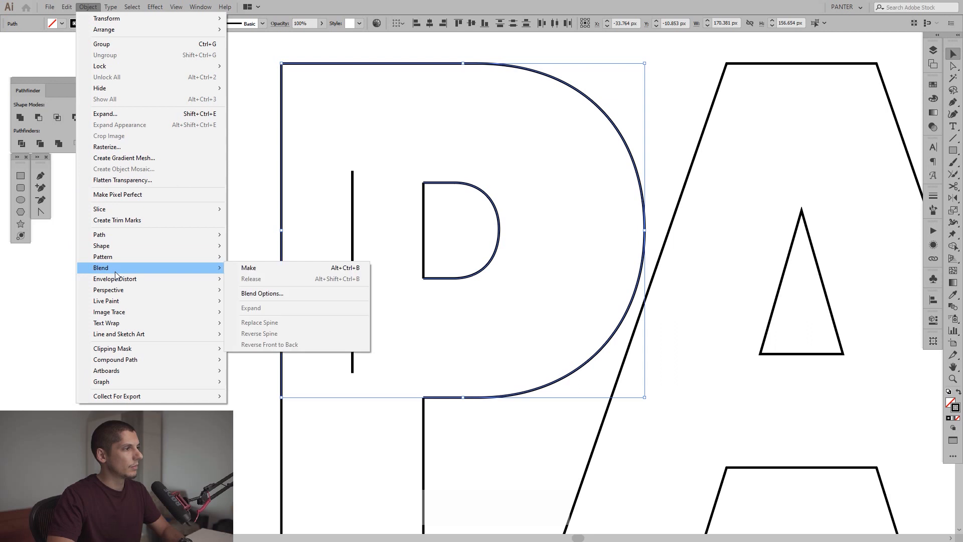
{"action": "left_click", "coordinate": [274, 269]}
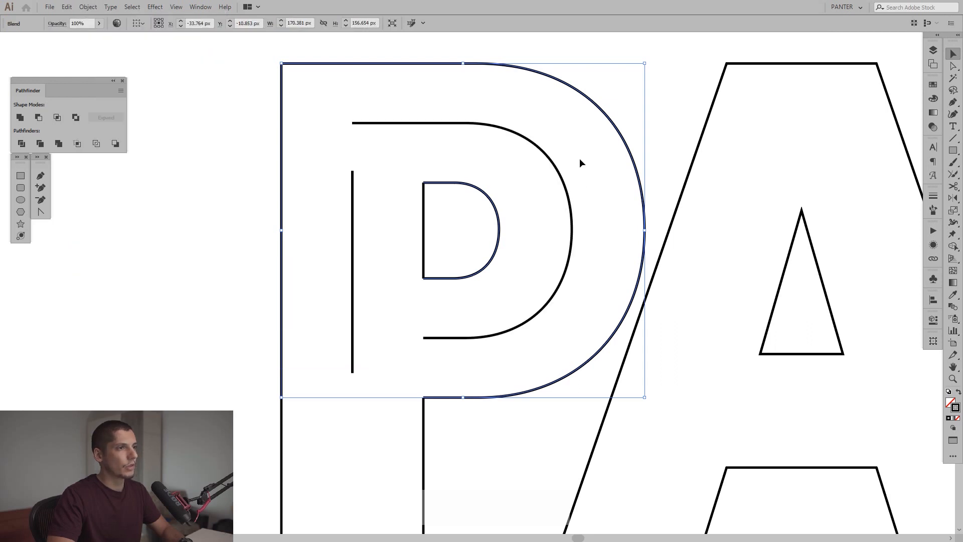
Expand the P's stem and bowl blends together with Object, Fill and Stroke enabled.
{"action": "left_click", "coordinate": [427, 117]}
{"action": "scroll", "coordinate": [551, 182], "scroll_direction": "down", "scroll_amount": 1}
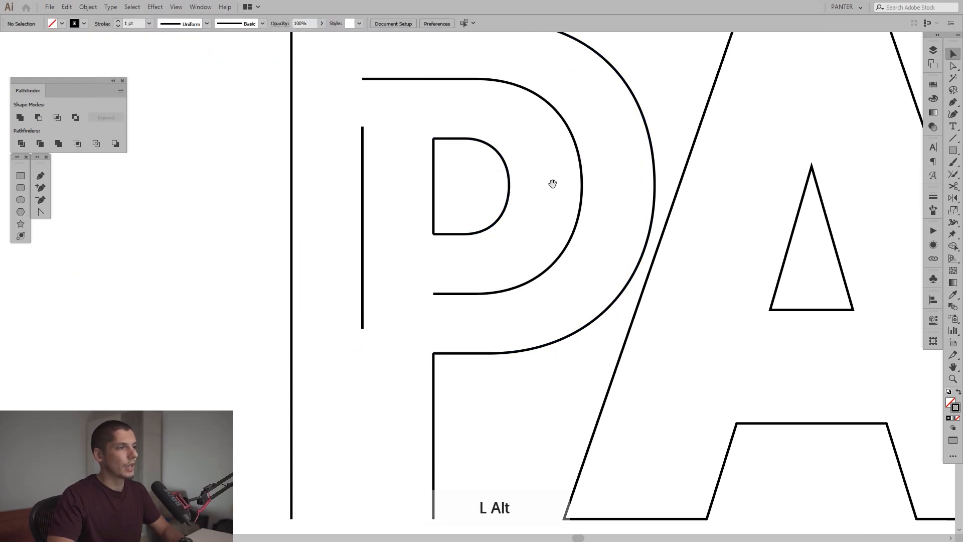
{"action": "scroll", "coordinate": [567, 225], "scroll_direction": "down", "scroll_amount": 2}
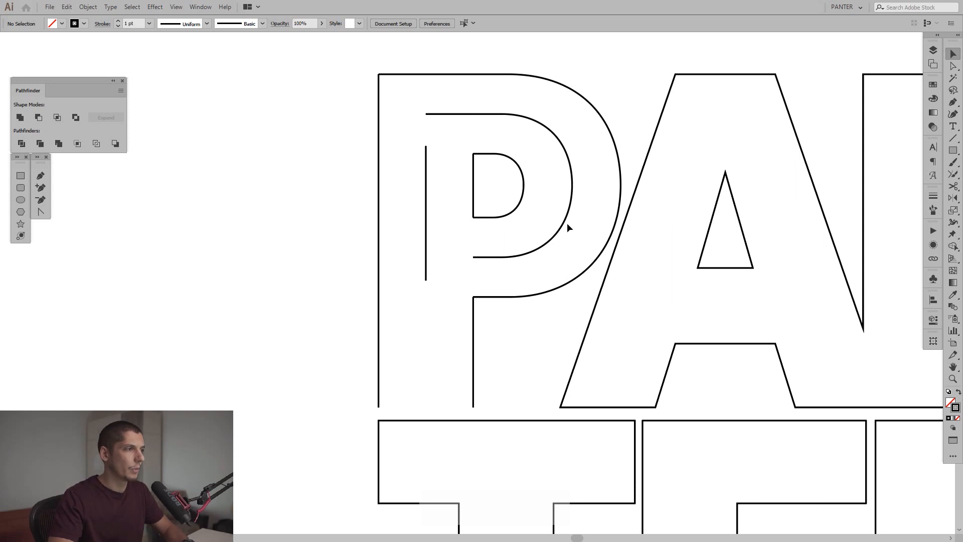
{"action": "left_click_drag", "start_coordinate": [544, 328], "coordinate": [428, 224]}
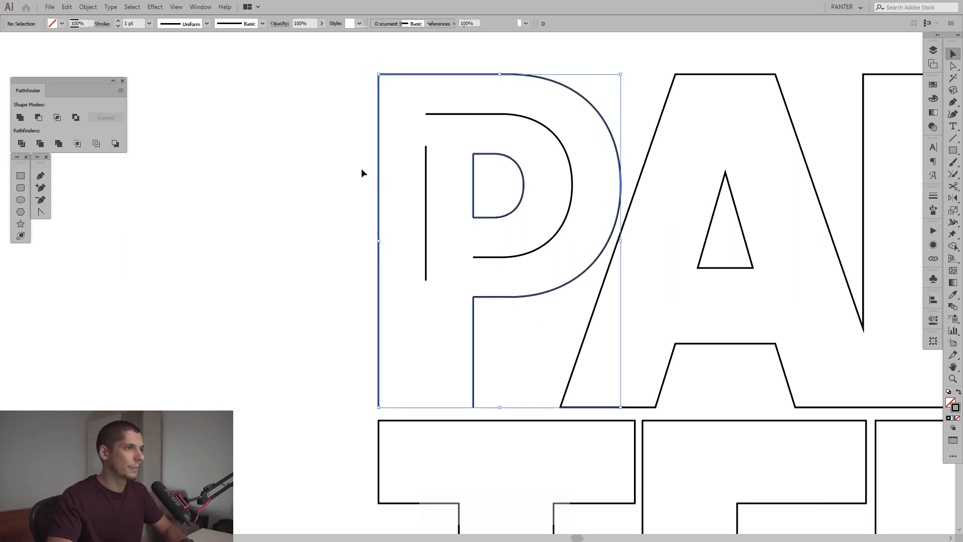
{"action": "left_click", "coordinate": [89, 7]}
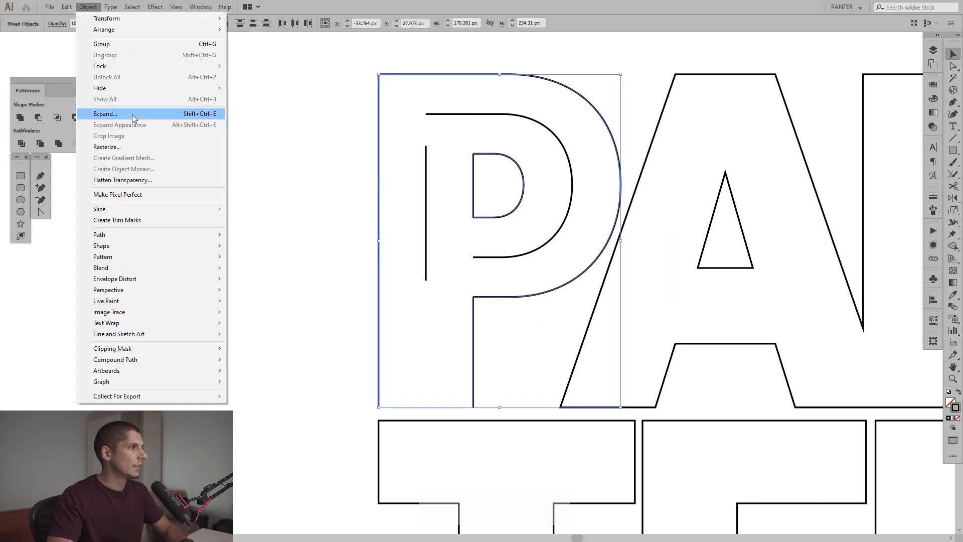
{"action": "left_click", "coordinate": [131, 114]}
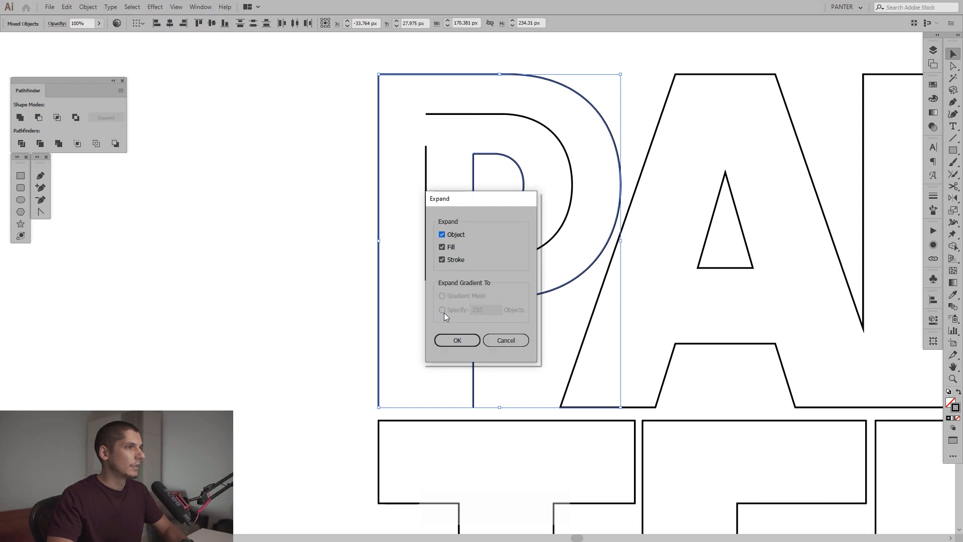
{"action": "left_click", "coordinate": [454, 343]}
Ungroup the expanded paths of the P.
{"action": "scroll", "coordinate": [471, 145], "scroll_direction": "up", "scroll_amount": 2}
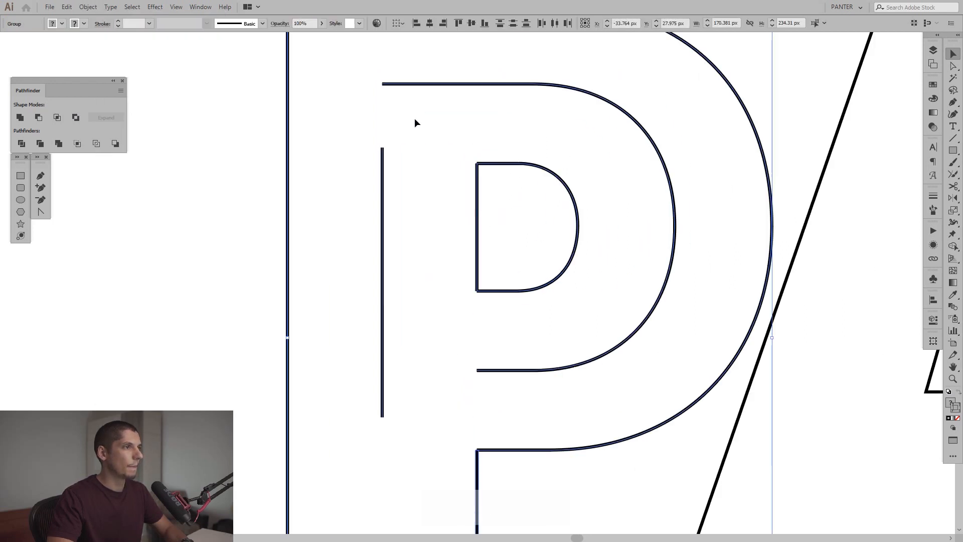
{"action": "left_click_drag", "start_coordinate": [415, 118], "coordinate": [417, 167]}
{"action": "left_click", "coordinate": [417, 165]}
{"action": "left_click", "coordinate": [408, 134]}
{"action": "left_click", "coordinate": [384, 240], "text": "shift"}
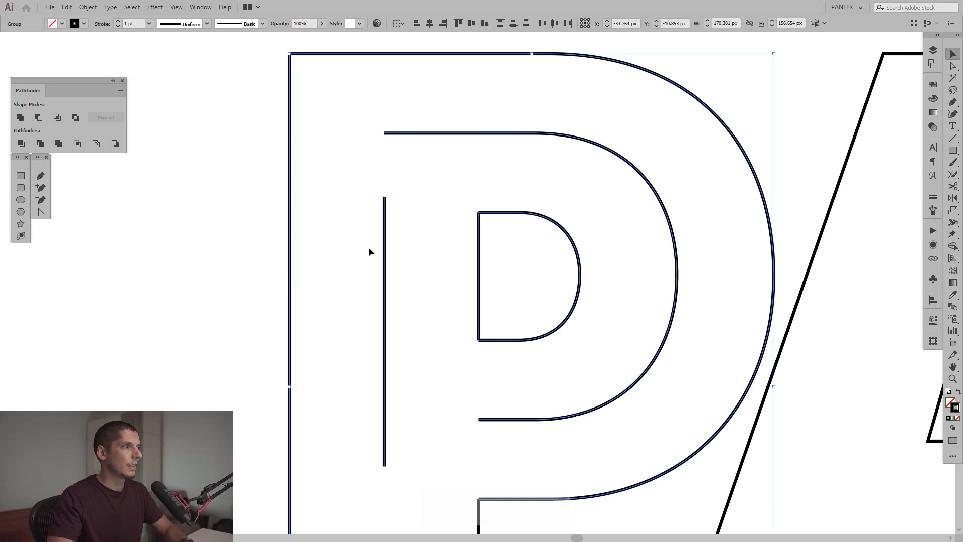
{"action": "right_click", "coordinate": [373, 240]}
{"action": "left_click", "coordinate": [407, 312]}
{"action": "left_click", "coordinate": [419, 243]}
Extend the P's stem centre line up to the bowl centre line's starting point and down to the letter's base.
{"action": "left_click_drag", "start_coordinate": [418, 242], "coordinate": [371, 176]}
{"action": "key", "text": "a"}
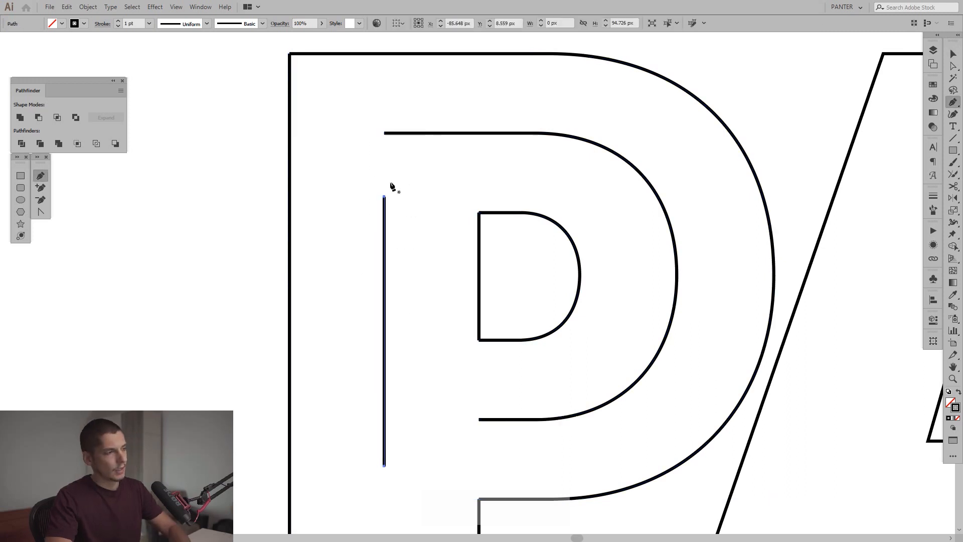
{"action": "left_click_drag", "start_coordinate": [389, 201], "coordinate": [386, 139]}
{"action": "left_click_drag", "start_coordinate": [386, 137], "coordinate": [386, 137]}
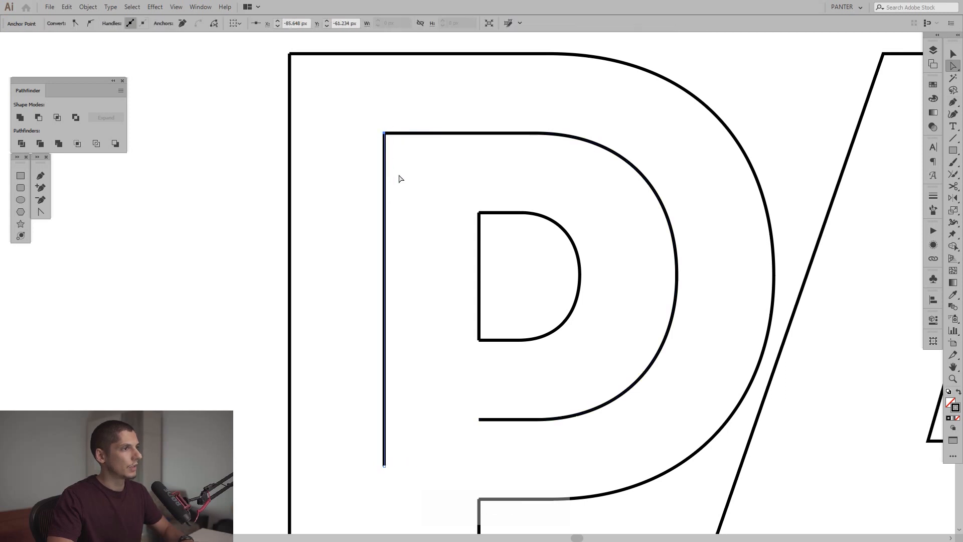
{"action": "left_click_drag", "start_coordinate": [430, 331], "coordinate": [442, 193]}
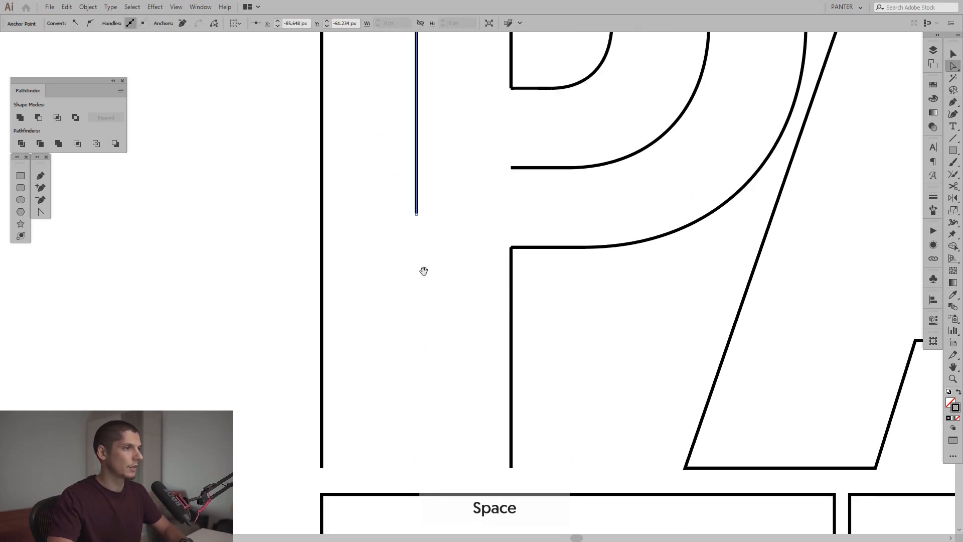
{"action": "scroll", "coordinate": [422, 270], "scroll_direction": "down", "scroll_amount": 1}
{"action": "left_click_drag", "start_coordinate": [417, 230], "coordinate": [428, 417]}
Extend the lower end of the P's bowl centre line horizontally to meet the stem centre line.
{"action": "left_click_drag", "start_coordinate": [531, 183], "coordinate": [424, 264]}
{"action": "scroll", "coordinate": [491, 239], "scroll_direction": "up", "scroll_amount": 2}
{"action": "left_click", "coordinate": [515, 268]}
{"action": "left_click", "coordinate": [517, 262]}
Join the stem and bowl centre lines where their ends meet at the P's upper-left corner, using the Join tool.
{"action": "scroll", "coordinate": [424, 135], "scroll_direction": "up", "scroll_amount": 4}
{"action": "scroll", "coordinate": [424, 135], "scroll_direction": "up", "scroll_amount": 3}
{"action": "left_click", "coordinate": [443, 219]}
{"action": "scroll", "coordinate": [443, 220], "scroll_direction": "up", "scroll_amount": 3}
{"action": "left_click_drag", "start_coordinate": [390, 182], "coordinate": [427, 270]}
{"action": "scroll", "coordinate": [427, 271], "scroll_direction": "down", "scroll_amount": 2}
{"action": "left_click_drag", "start_coordinate": [582, 287], "coordinate": [595, 262]}
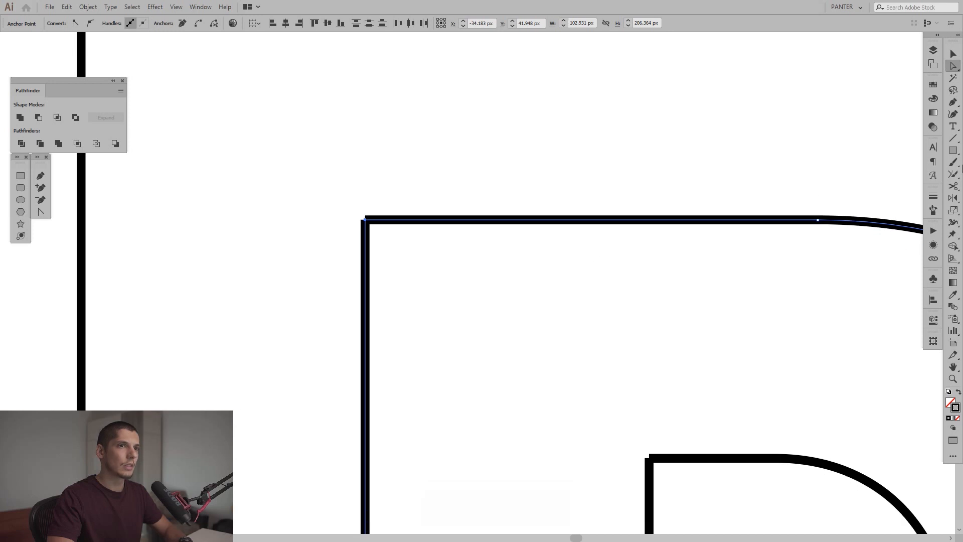
{"action": "left_click", "coordinate": [955, 174]}
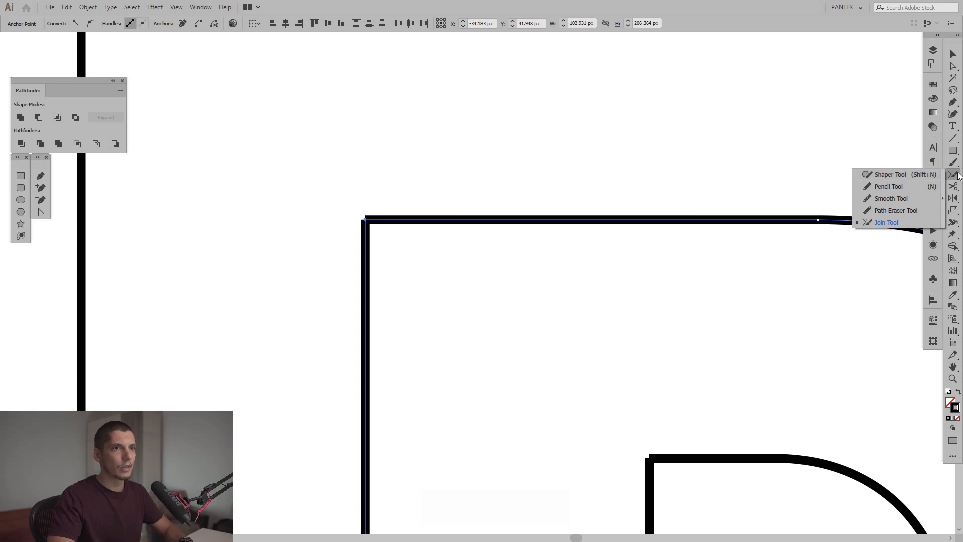
{"action": "left_click", "coordinate": [888, 221]}
{"action": "mouse_move", "coordinate": [424, 218]}
{"action": "left_mouse_down"}
{"action": "mouse_move", "coordinate": [398, 281]}
{"action": "mouse_move", "coordinate": [354, 287]}
{"action": "left_mouse_up"}
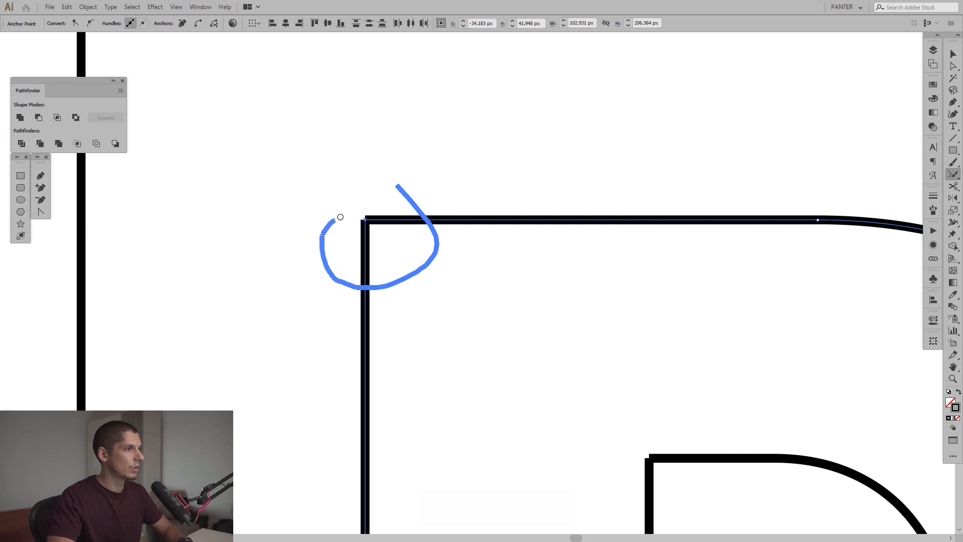
{"action": "left_click_drag", "start_coordinate": [398, 205], "coordinate": [431, 191]}
Inspect the P's joined corner and the course of its complete centre line inside the letter.
{"action": "key", "text": "v"}
{"action": "scroll", "coordinate": [389, 231], "scroll_direction": "up", "scroll_amount": 2}
{"action": "left_click", "coordinate": [349, 203]}
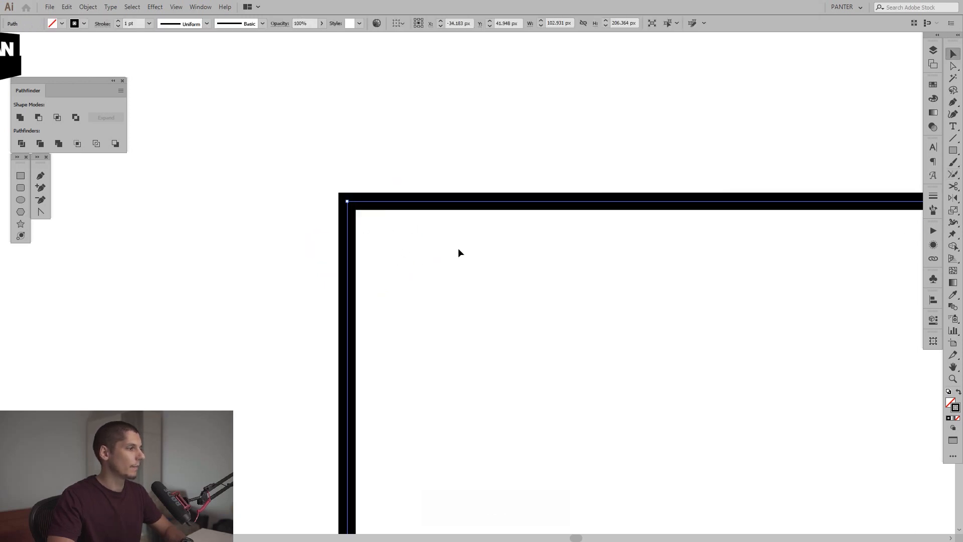
{"action": "scroll", "coordinate": [470, 258], "scroll_direction": "down", "scroll_amount": 3}
{"action": "left_click", "coordinate": [470, 259]}
{"action": "left_click_drag", "start_coordinate": [580, 307], "coordinate": [383, 204]}
{"action": "scroll", "coordinate": [446, 275], "scroll_direction": "down", "scroll_amount": 1}
{"action": "scroll", "coordinate": [359, 243], "scroll_direction": "down", "scroll_amount": 2}
{"action": "scroll", "coordinate": [399, 221], "scroll_direction": "down", "scroll_amount": 1}
{"action": "scroll", "coordinate": [383, 216], "scroll_direction": "down", "scroll_amount": 2}
{"action": "left_click", "coordinate": [390, 274]}
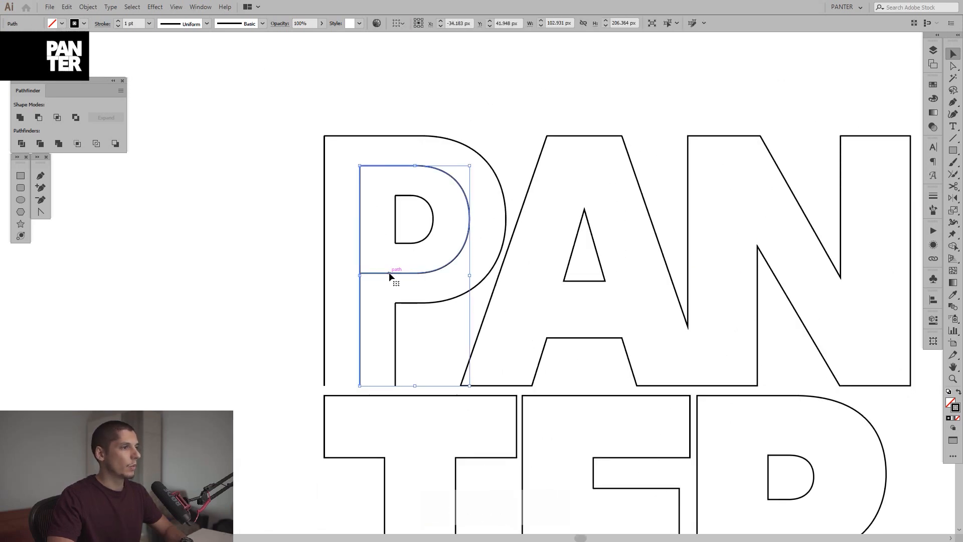
{"action": "left_click_drag", "start_coordinate": [499, 266], "coordinate": [389, 276]}
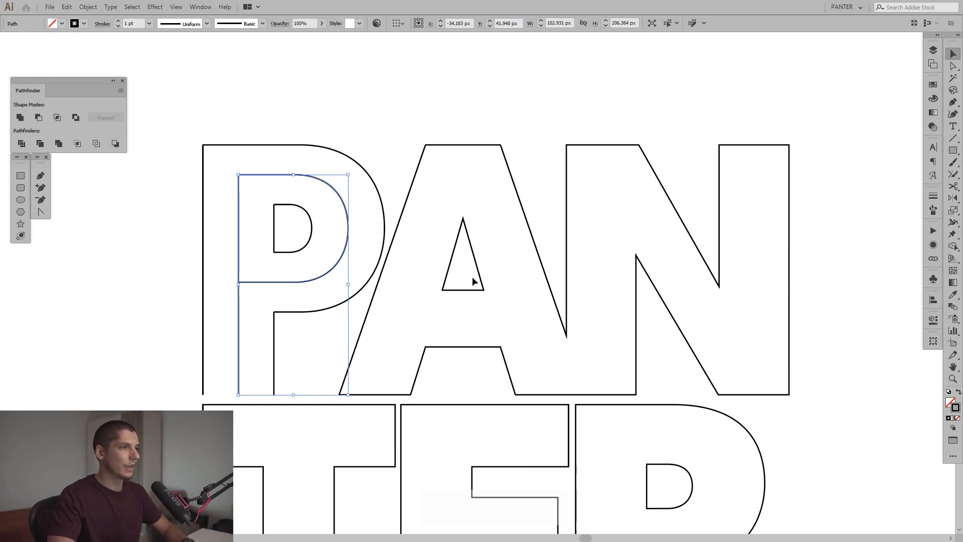
{"action": "key", "text": "space"}
{"action": "left_click_drag", "start_coordinate": [514, 331], "coordinate": [491, 289]}
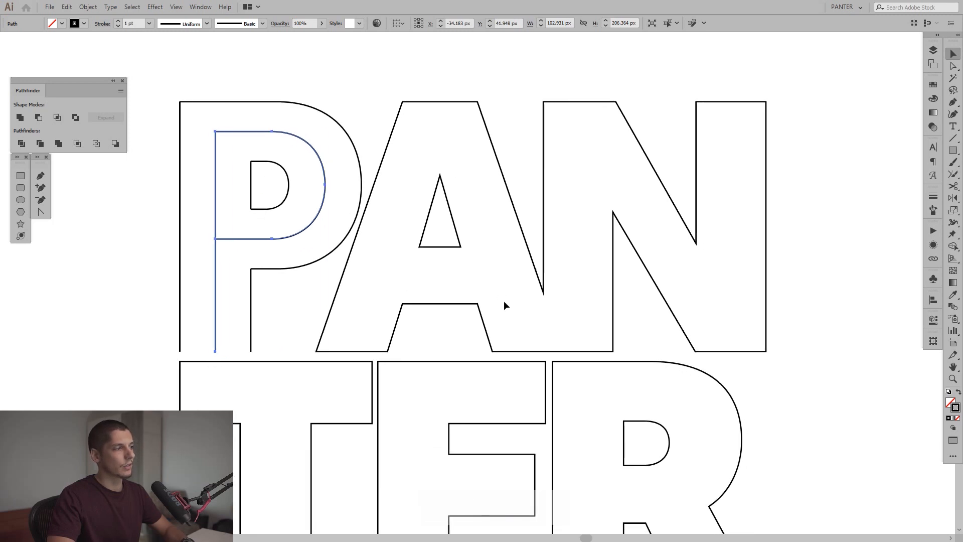
{"action": "scroll", "coordinate": [465, 287], "scroll_direction": "up", "scroll_amount": 1}
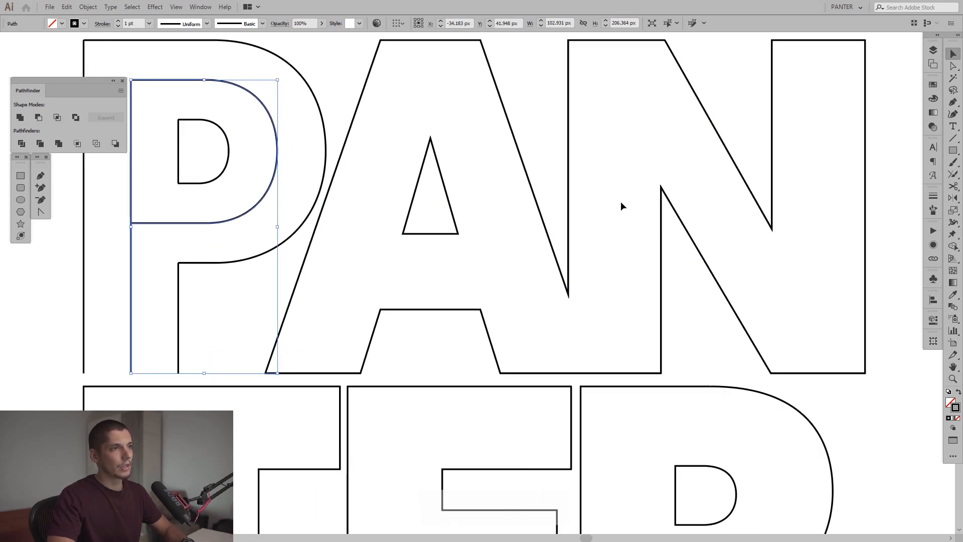
{"action": "key", "text": "space"}
{"action": "left_click_drag", "start_coordinate": [584, 310], "coordinate": [629, 314]}
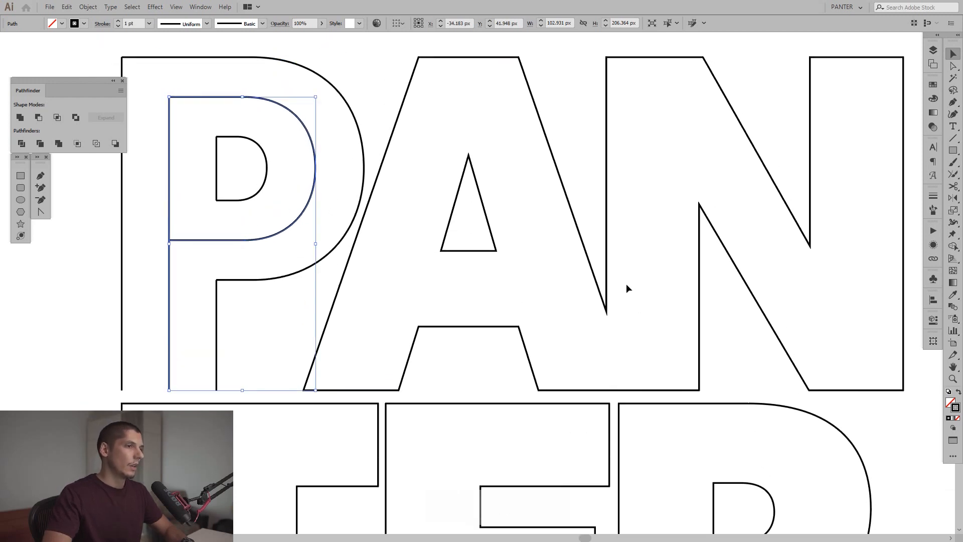
Delete the horizontal edges along the tops and the baseline of the merged A and N outline.
{"action": "key", "text": "space"}
{"action": "left_click_drag", "start_coordinate": [477, 269], "coordinate": [512, 284]}
{"action": "left_click", "coordinate": [481, 250]}
{"action": "key", "text": "space"}
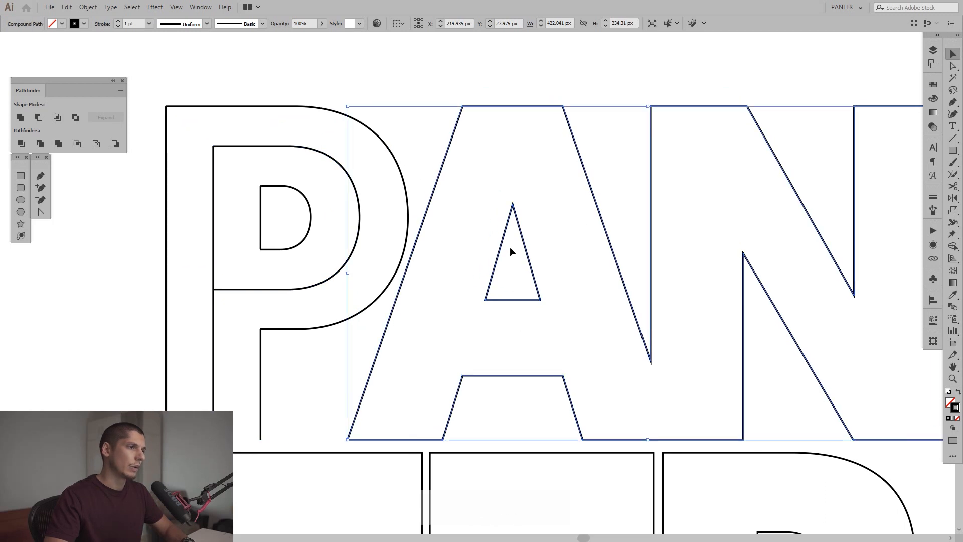
{"action": "key", "text": "a"}
{"action": "left_click_drag", "start_coordinate": [421, 446], "coordinate": [421, 447]}
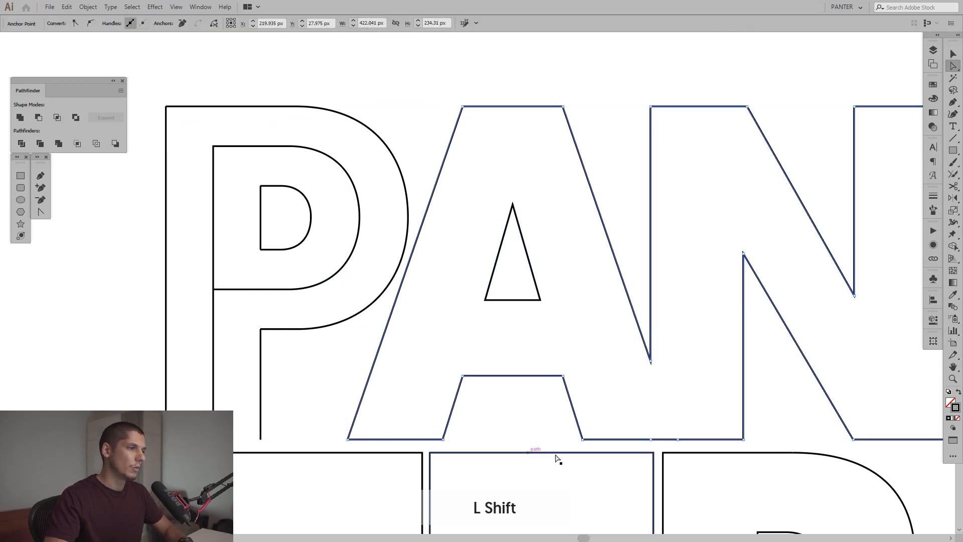
{"action": "left_click_drag", "start_coordinate": [631, 426], "coordinate": [631, 424]}
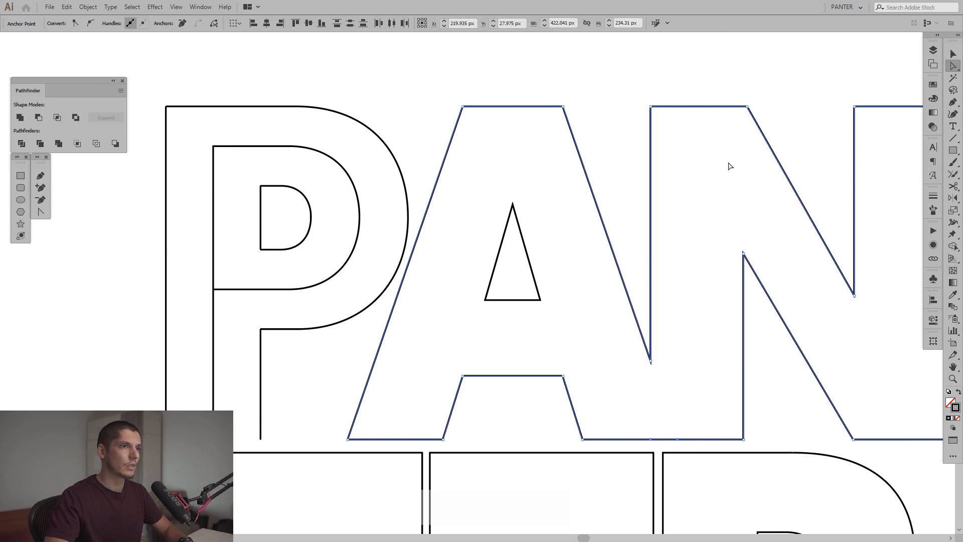
{"action": "key", "text": "space"}
{"action": "left_click_drag", "start_coordinate": [723, 166], "coordinate": [580, 138]}
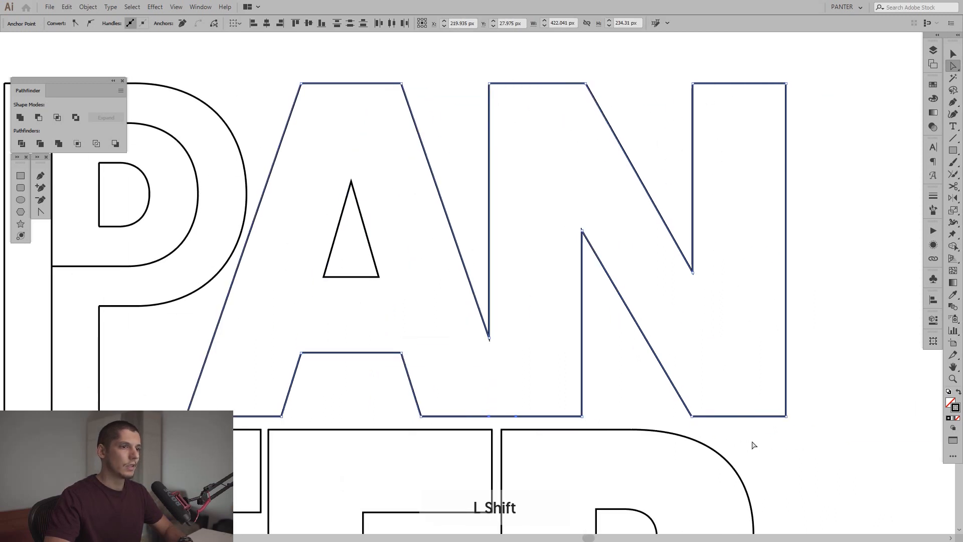
{"action": "left_click_drag", "start_coordinate": [752, 445], "coordinate": [753, 444]}
{"action": "key", "text": "Delete"}
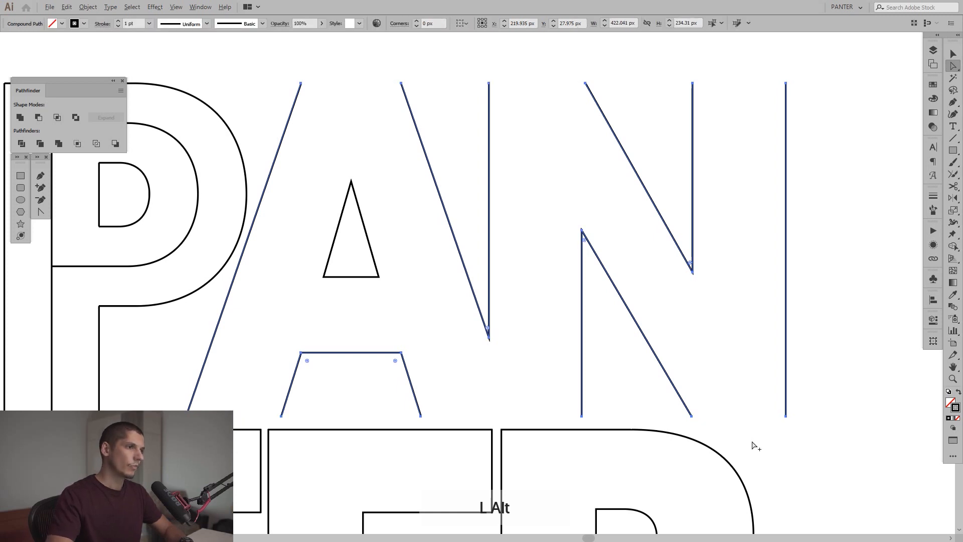
{"action": "scroll", "coordinate": [752, 444], "scroll_direction": "down", "scroll_amount": 2}
{"action": "left_click", "coordinate": [736, 373]}
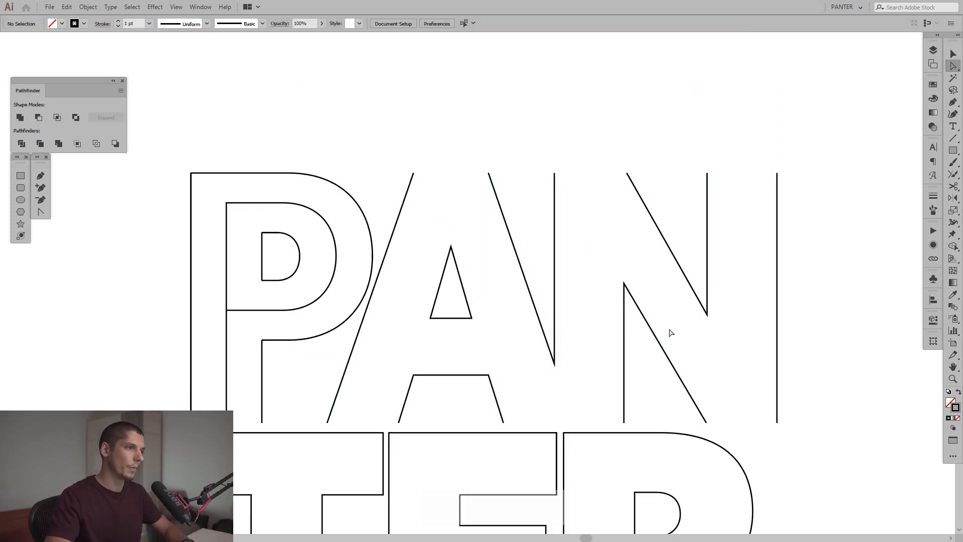
Release the compound path of the merged A and N outline.
{"action": "key", "text": "space"}
{"action": "left_click_drag", "start_coordinate": [488, 274], "coordinate": [528, 252]}
{"action": "key", "text": "v"}
{"action": "key", "text": "space"}
{"action": "scroll", "coordinate": [516, 243], "scroll_direction": "up", "scroll_amount": 3}
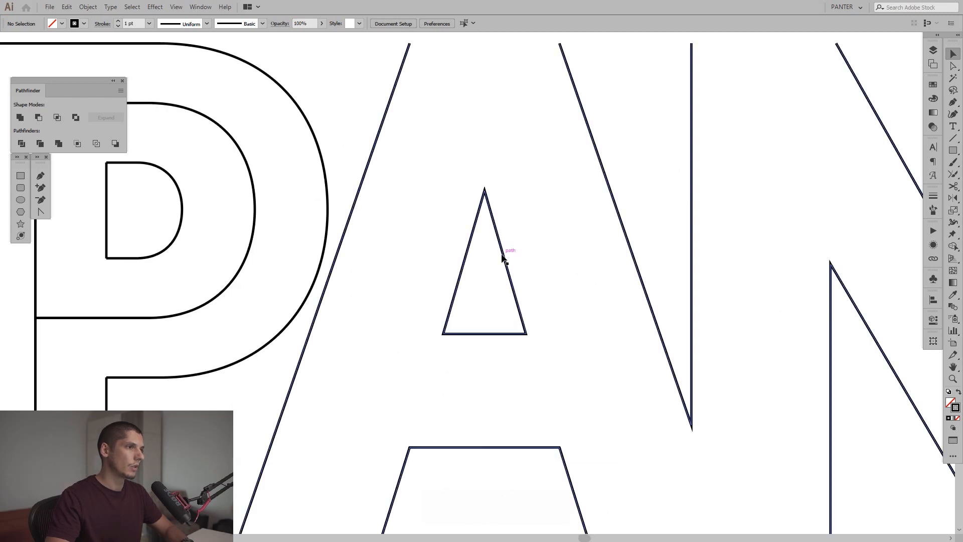
{"action": "left_click", "coordinate": [505, 256]}
{"action": "key", "text": "space"}
{"action": "left_click_drag", "start_coordinate": [516, 263], "coordinate": [564, 267]}
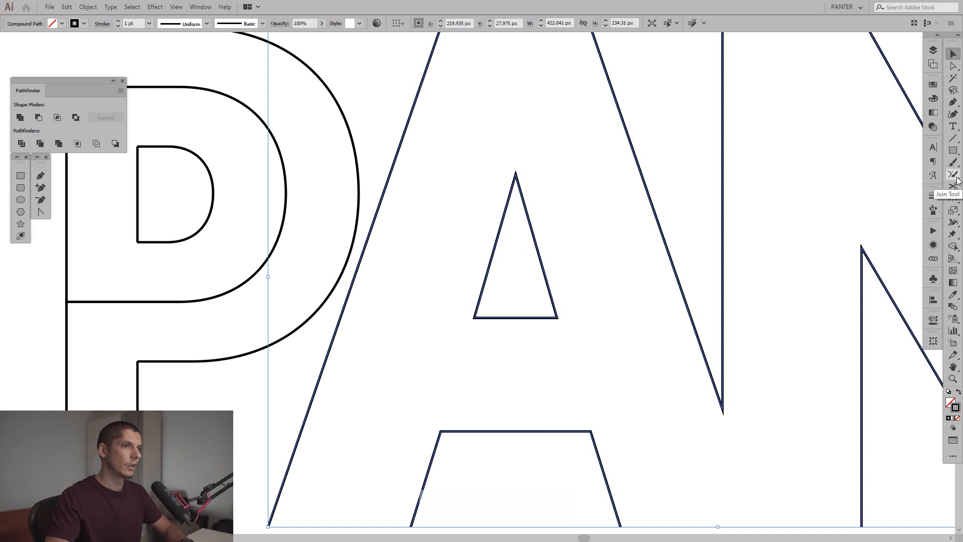
{"action": "right_click", "coordinate": [578, 188]}
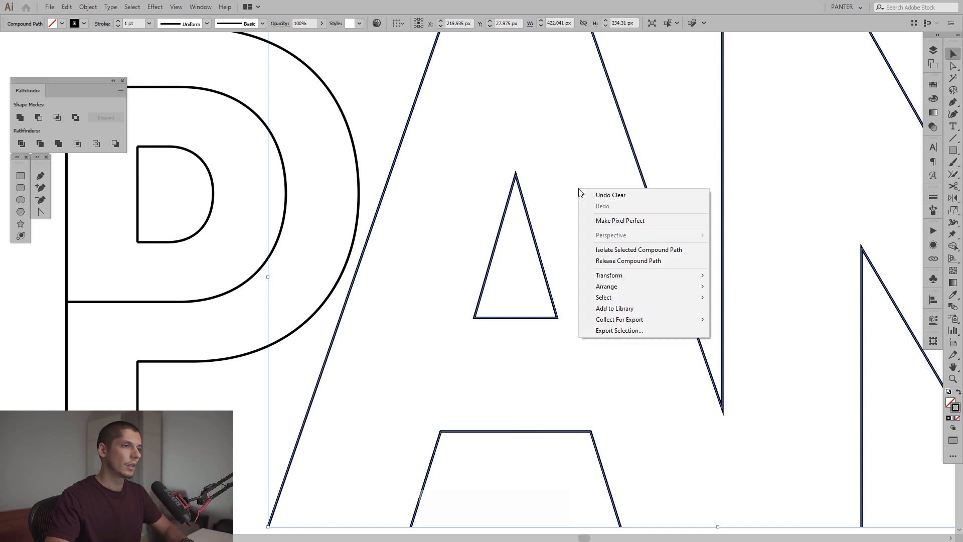
{"action": "left_click", "coordinate": [616, 260]}
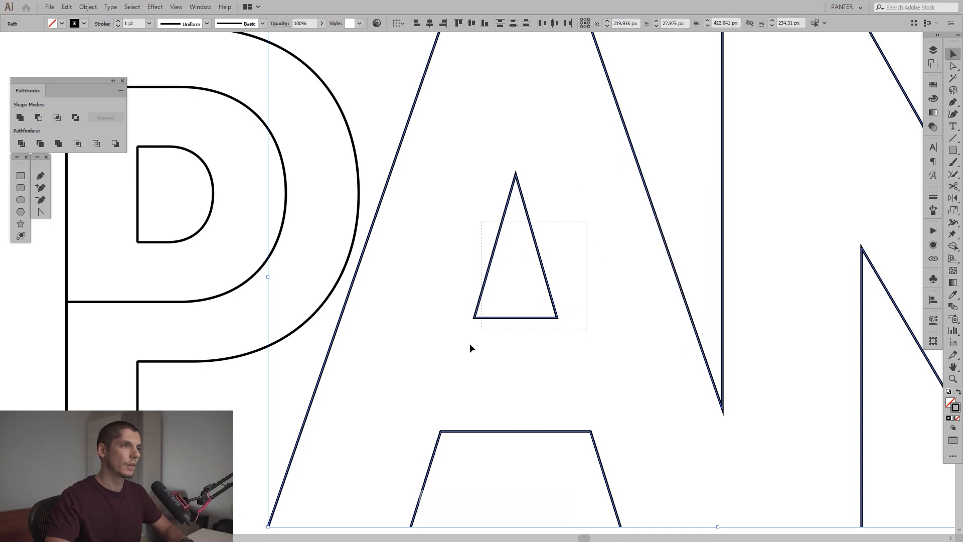
Cut the A's triangular counter apart at its corners with the Scissors tool to separate its edges.
{"action": "left_click_drag", "start_coordinate": [469, 344], "coordinate": [460, 352]}
{"action": "left_click", "coordinate": [953, 186]}
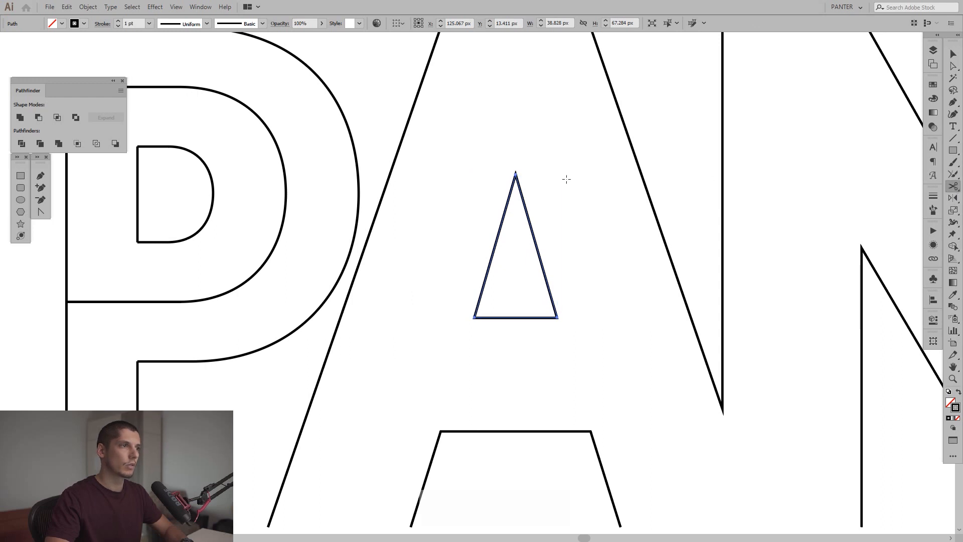
{"action": "left_click", "coordinate": [515, 174]}
{"action": "left_click", "coordinate": [557, 317]}
{"action": "key", "text": "v"}
{"action": "left_click", "coordinate": [515, 338]}
{"action": "left_click_drag", "start_coordinate": [515, 338], "coordinate": [503, 264]}
Cut the A's lower opening at both upper corners with the Scissors tool to separate its horizontal edge from the legs.
{"action": "key", "text": "space"}
{"action": "left_click_drag", "start_coordinate": [502, 321], "coordinate": [485, 389]}
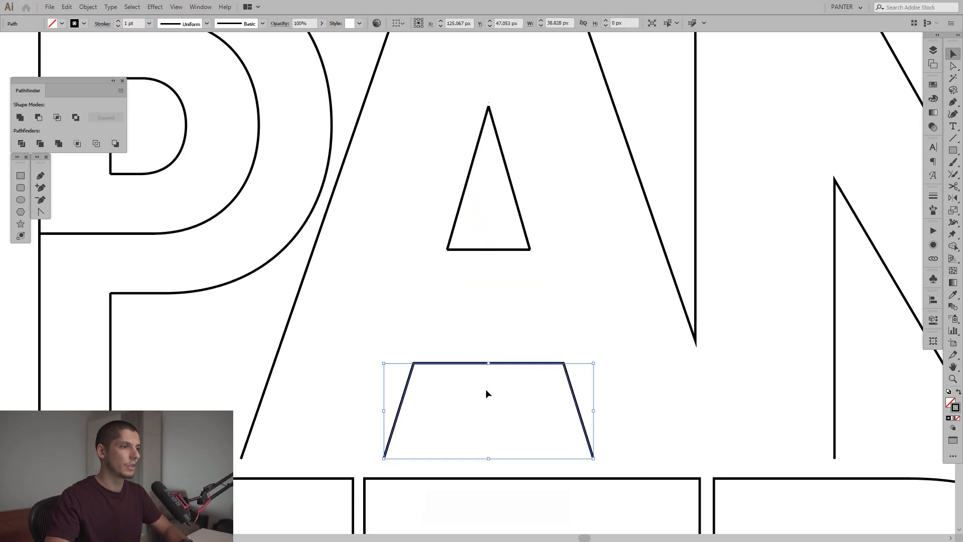
{"action": "left_click", "coordinate": [954, 187]}
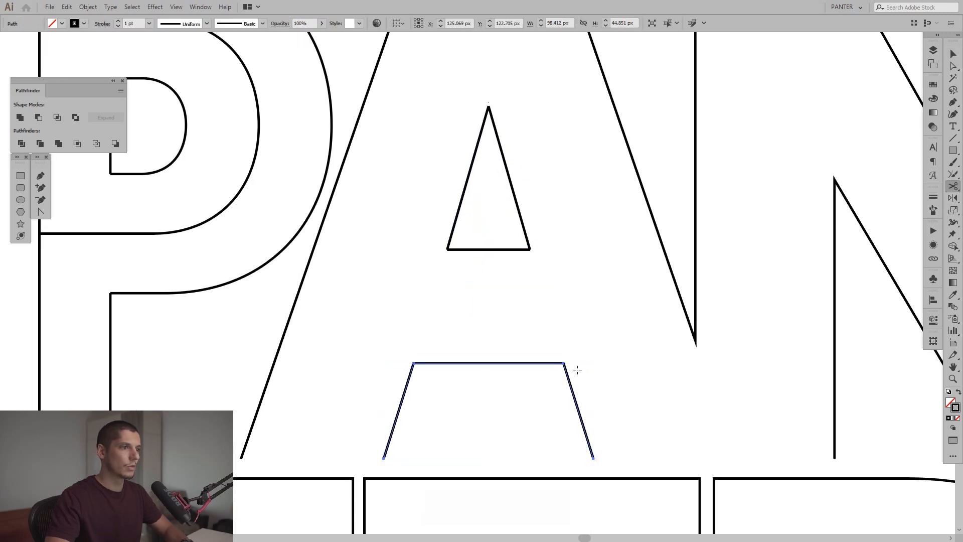
{"action": "left_click", "coordinate": [564, 362]}
{"action": "key", "text": "v"}
{"action": "left_click_drag", "start_coordinate": [430, 333], "coordinate": [428, 383]}
{"action": "left_click", "coordinate": [953, 187]}
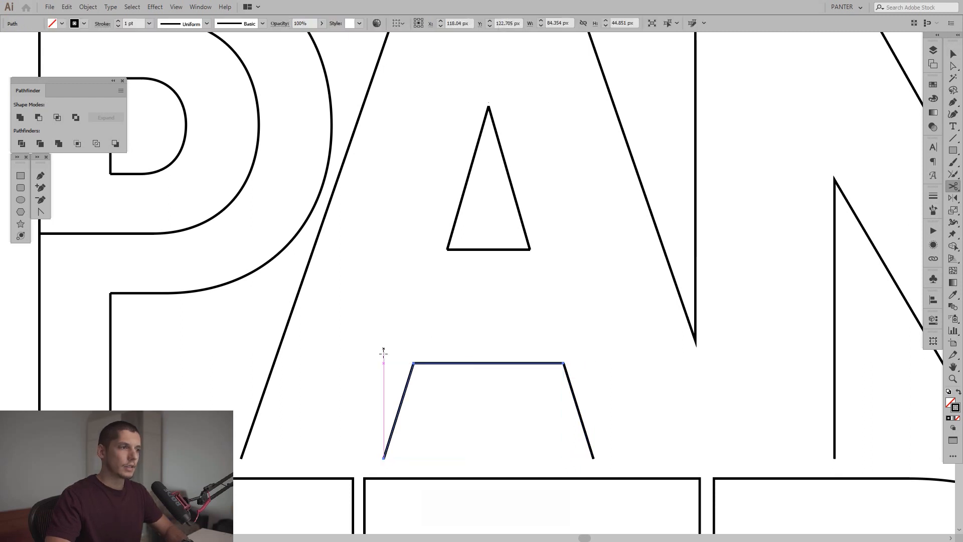
{"action": "left_click", "coordinate": [414, 363]}
{"action": "key", "text": "v"}
Cut the V-shaped path between the A and N at its lower point with the Scissors tool.
{"action": "left_click", "coordinate": [550, 286]}
{"action": "left_click_drag", "start_coordinate": [550, 286], "coordinate": [513, 307]}
{"action": "scroll", "coordinate": [480, 347], "scroll_direction": "down", "scroll_amount": 1}
{"action": "scroll", "coordinate": [625, 385], "scroll_direction": "up", "scroll_amount": 3}
{"action": "left_click", "coordinate": [612, 315]}
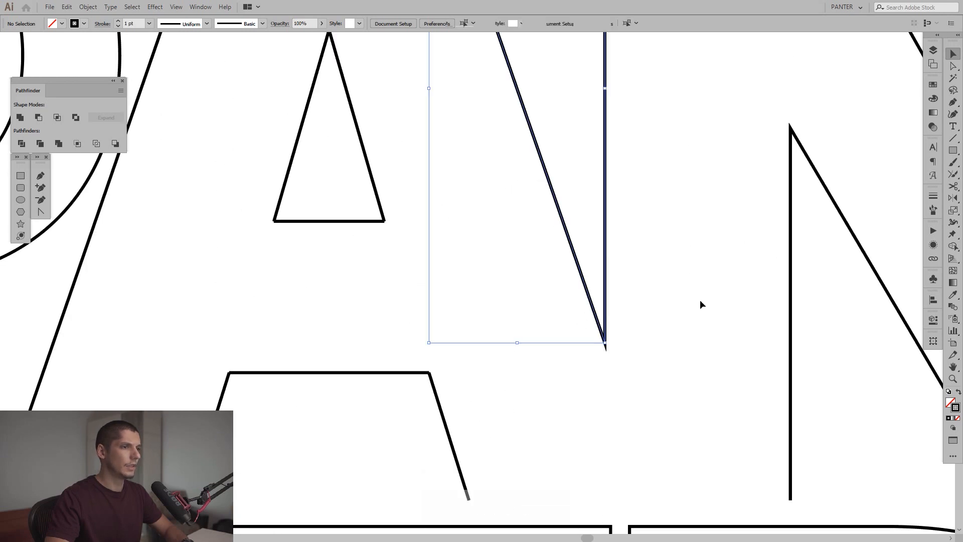
{"action": "left_click", "coordinate": [952, 186]}
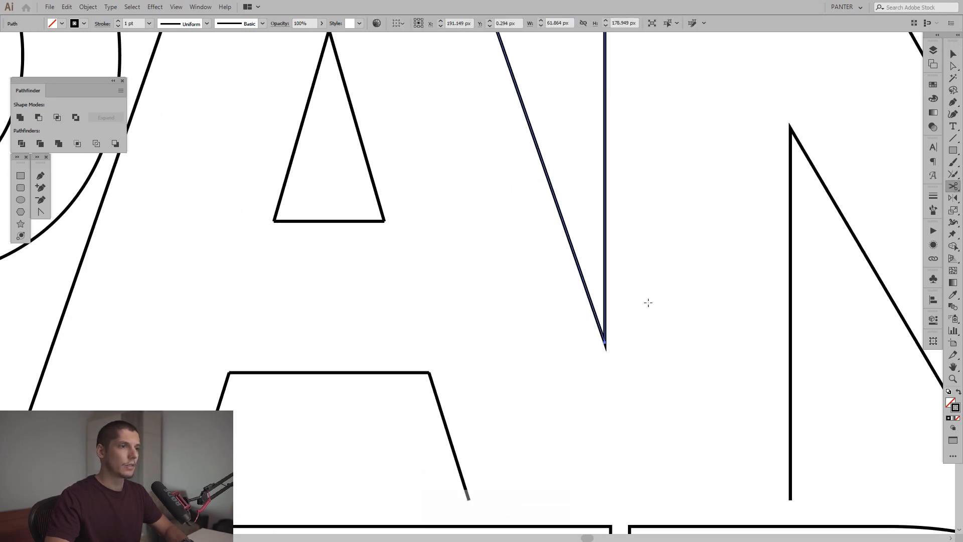
{"action": "left_click", "coordinate": [604, 340]}
{"action": "key", "text": "v"}
{"action": "left_click", "coordinate": [639, 338]}
Blend the two horizontal edges above and below the A's crossbar to make its centre line.
{"action": "scroll", "coordinate": [639, 338], "scroll_direction": "down", "scroll_amount": 2}
{"action": "scroll", "coordinate": [490, 372], "scroll_direction": "up", "scroll_amount": 2}
{"action": "left_click_drag", "start_coordinate": [491, 372], "coordinate": [478, 234]}
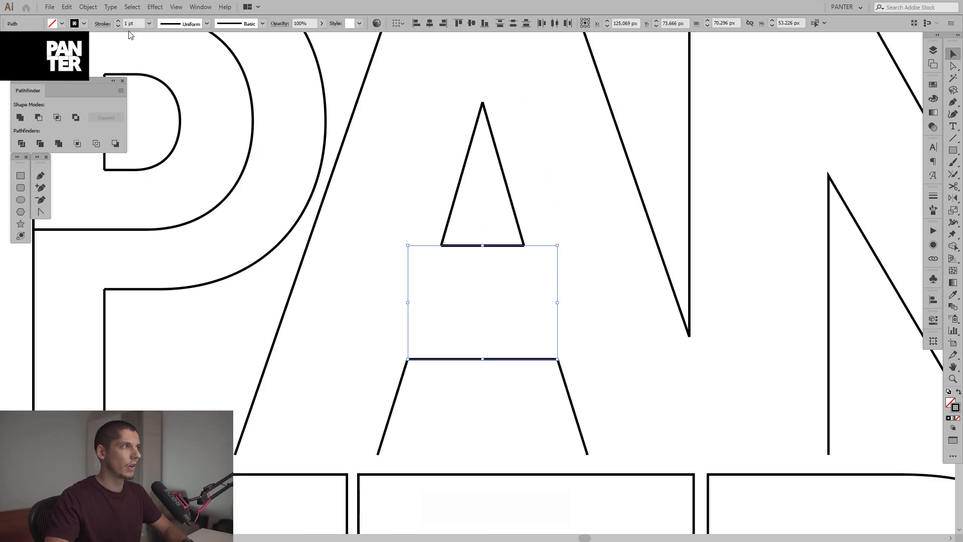
{"action": "left_click", "coordinate": [92, 7]}
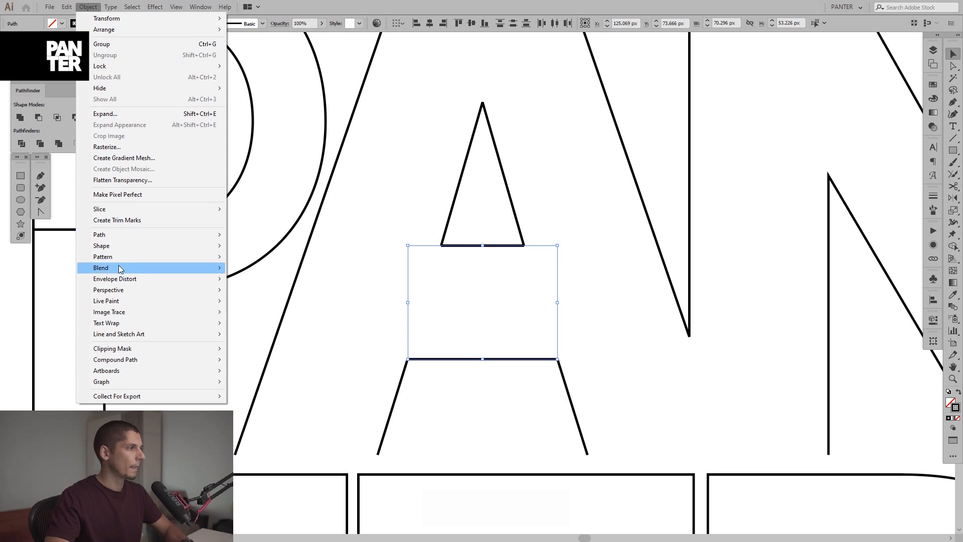
{"action": "mouse_move", "coordinate": [175, 269]}
{"action": "left_click", "coordinate": [254, 268]}
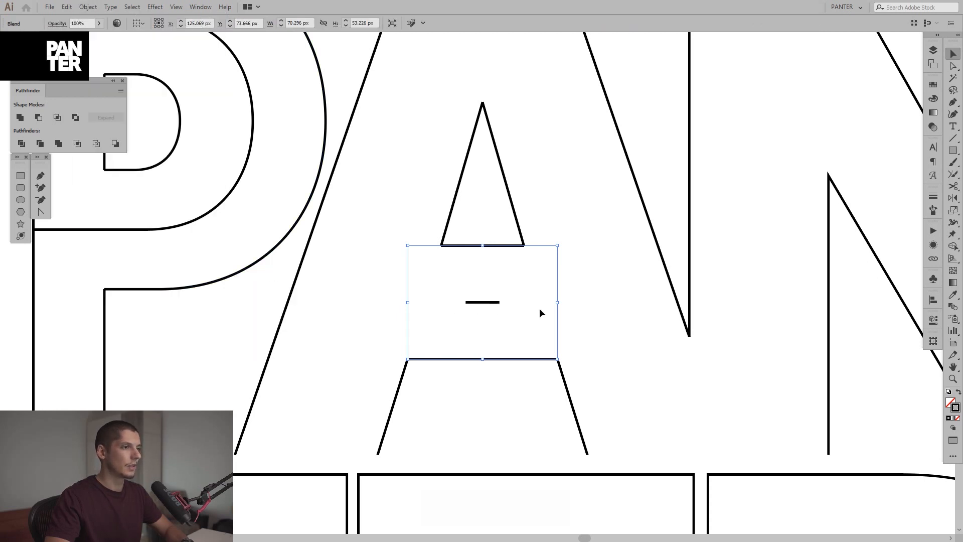
{"action": "left_click", "coordinate": [549, 266]}
Blend the A's outer left edge with the left side of its counter.
{"action": "key", "text": "space"}
{"action": "mouse_move", "coordinate": [552, 238]}
{"action": "left_mouse_down"}
{"action": "mouse_move", "coordinate": [604, 268]}
{"action": "mouse_move", "coordinate": [602, 281]}
{"action": "mouse_move", "coordinate": [393, 182]}
{"action": "left_mouse_up"}
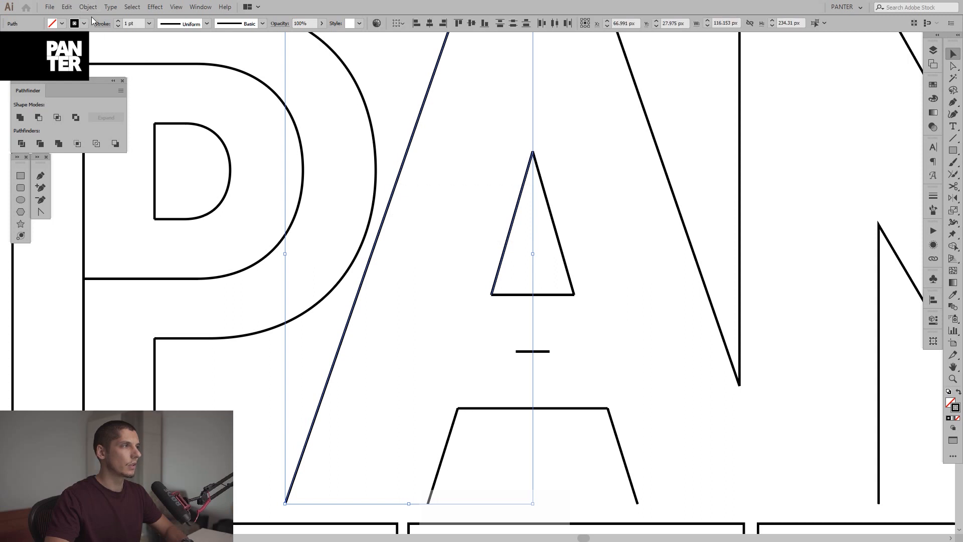
{"action": "left_click", "coordinate": [89, 7]}
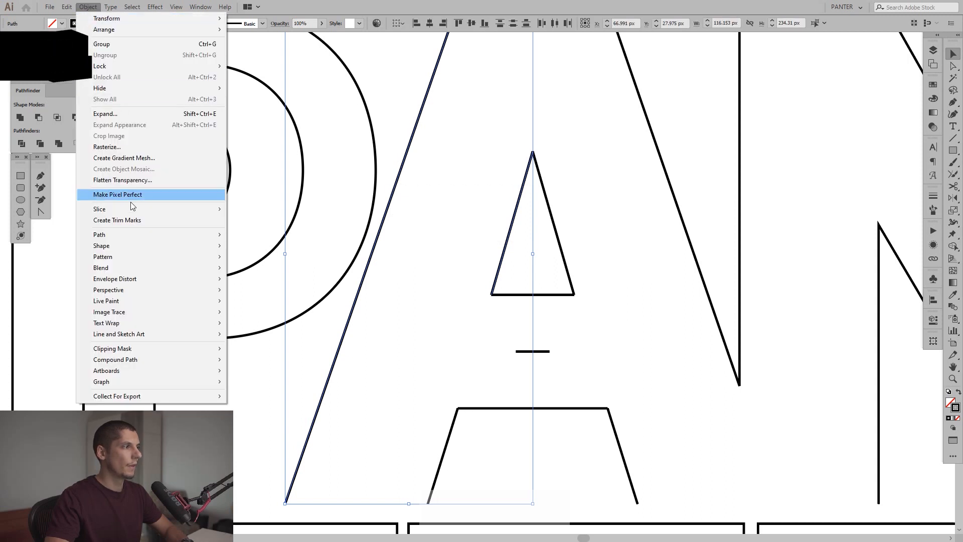
{"action": "mouse_move", "coordinate": [135, 269]}
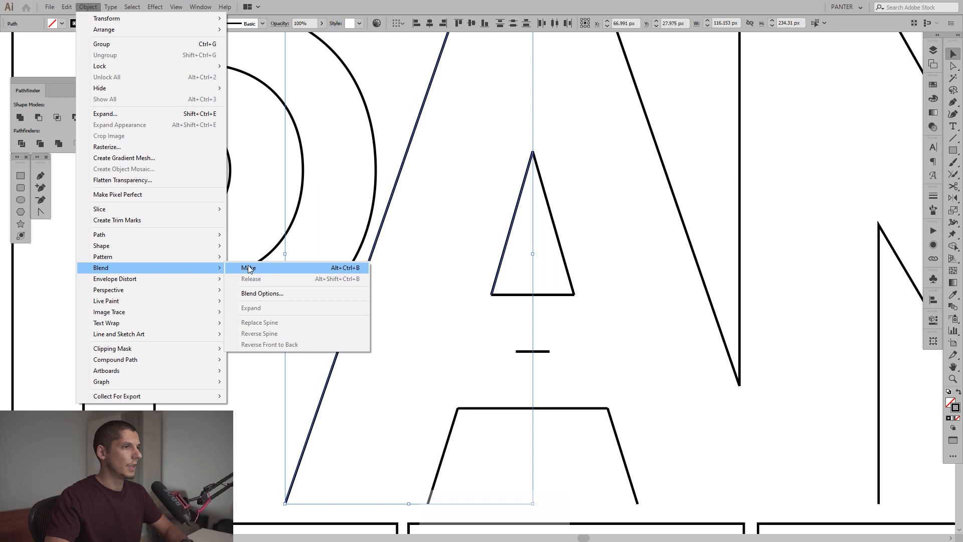
{"action": "left_click", "coordinate": [249, 268]}
Blend the A's outer right edge with the right side of its counter.
{"action": "left_click_drag", "start_coordinate": [680, 177], "coordinate": [551, 234]}
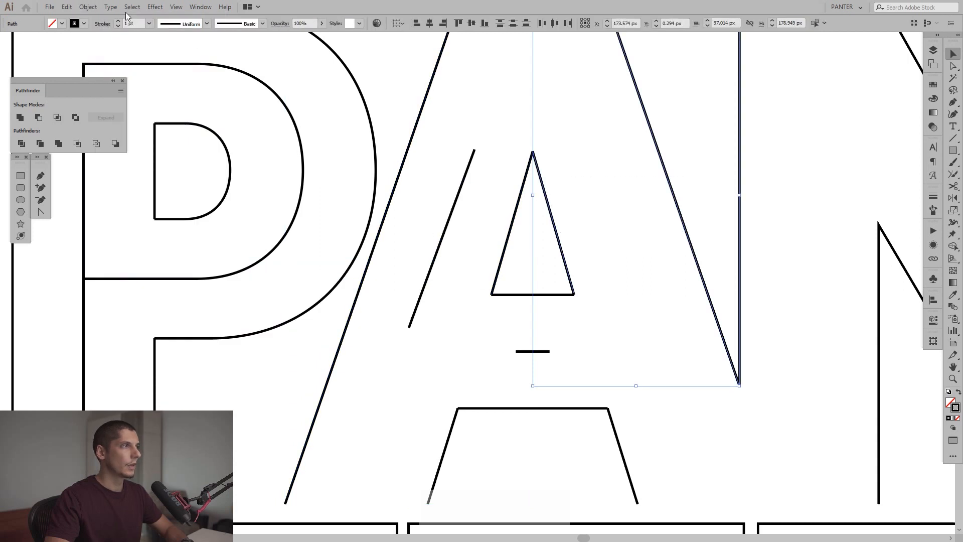
{"action": "left_click", "coordinate": [88, 7]}
{"action": "mouse_move", "coordinate": [135, 269]}
{"action": "left_click", "coordinate": [253, 268]}
{"action": "left_click", "coordinate": [666, 335]}
Select all of the A's blends and paths and expand them.
{"action": "scroll", "coordinate": [666, 335], "scroll_direction": "down", "scroll_amount": 2}
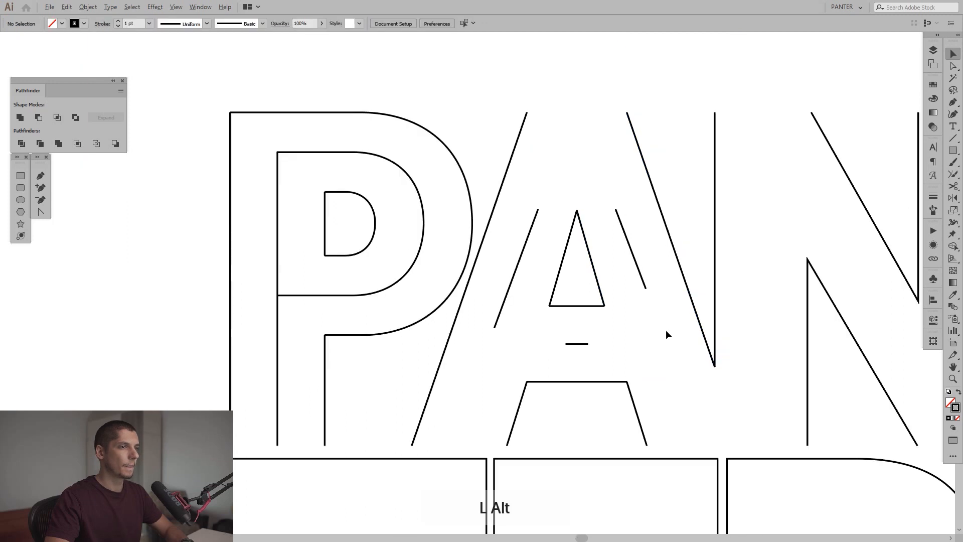
{"action": "key", "text": "space"}
{"action": "left_click_drag", "start_coordinate": [599, 337], "coordinate": [500, 292]}
{"action": "left_click_drag", "start_coordinate": [573, 380], "coordinate": [413, 109]}
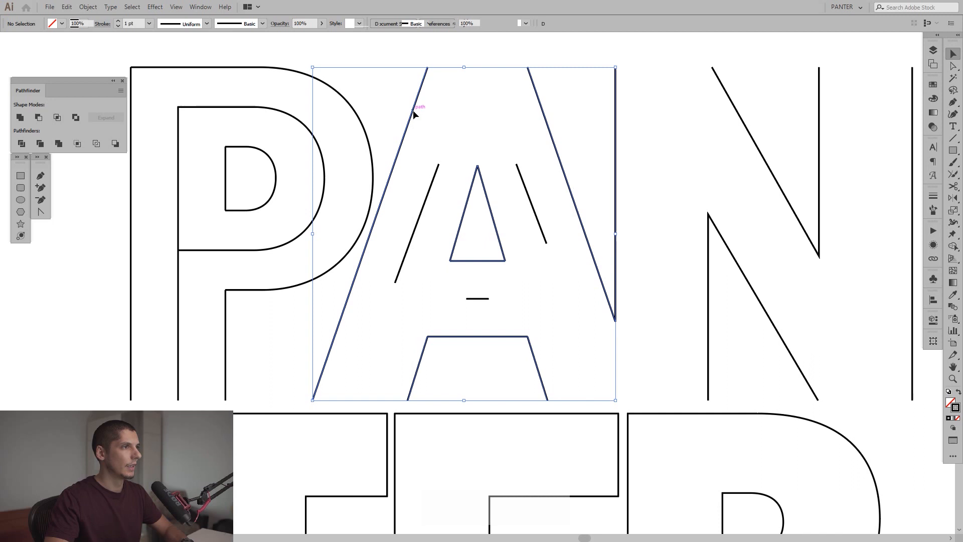
{"action": "left_click", "coordinate": [88, 7]}
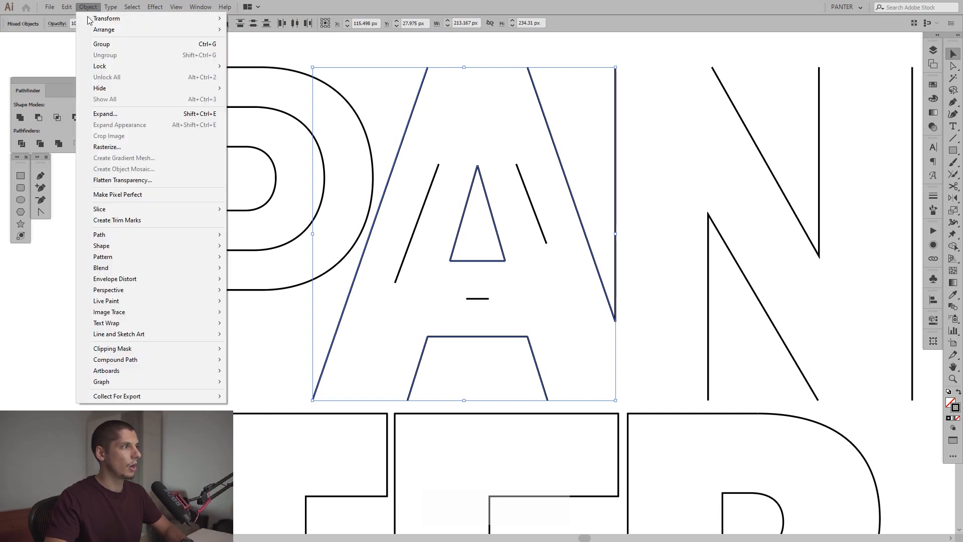
{"action": "left_click", "coordinate": [105, 113]}
{"action": "left_click", "coordinate": [465, 346]}
Extend the lower end of the A's left centre line along its slope down to the baseline.
{"action": "scroll", "coordinate": [400, 322], "scroll_direction": "up", "scroll_amount": 2}
{"action": "key", "text": "a"}
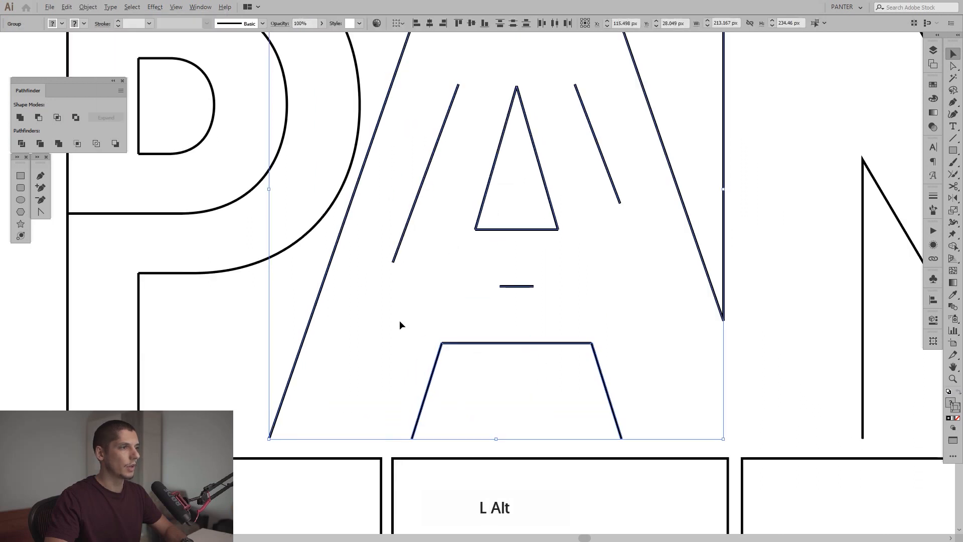
{"action": "left_click", "coordinate": [409, 254]}
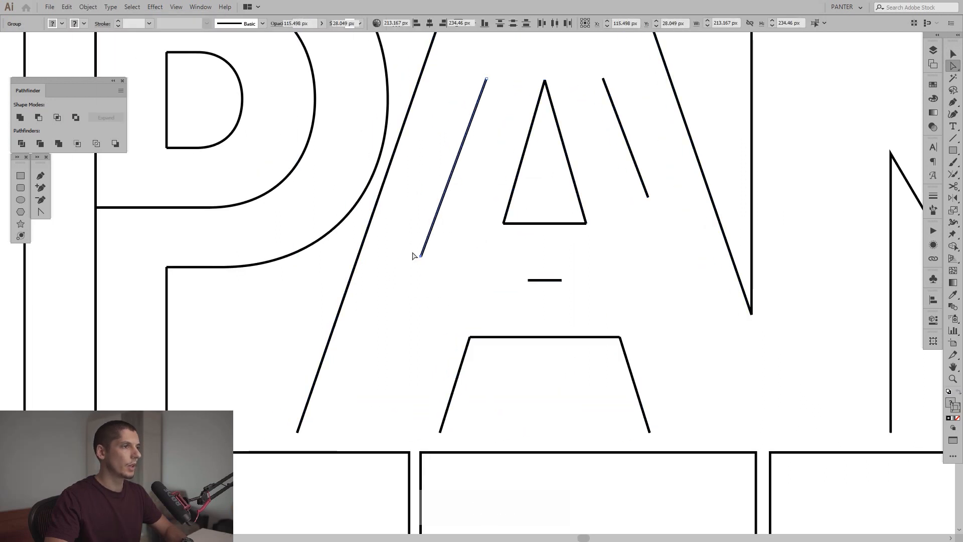
{"action": "left_click", "coordinate": [420, 255]}
{"action": "mouse_move", "coordinate": [421, 257]}
{"action": "left_mouse_down"}
{"action": "mouse_move", "coordinate": [387, 285]}
{"action": "mouse_move", "coordinate": [393, 318]}
{"action": "mouse_move", "coordinate": [419, 311]}
{"action": "mouse_move", "coordinate": [382, 294]}
{"action": "mouse_move", "coordinate": [345, 373]}
{"action": "mouse_move", "coordinate": [434, 374]}
{"action": "mouse_move", "coordinate": [404, 299]}
{"action": "mouse_move", "coordinate": [411, 281]}
{"action": "mouse_move", "coordinate": [356, 431]}
{"action": "left_mouse_up"}
{"action": "key", "text": "space"}
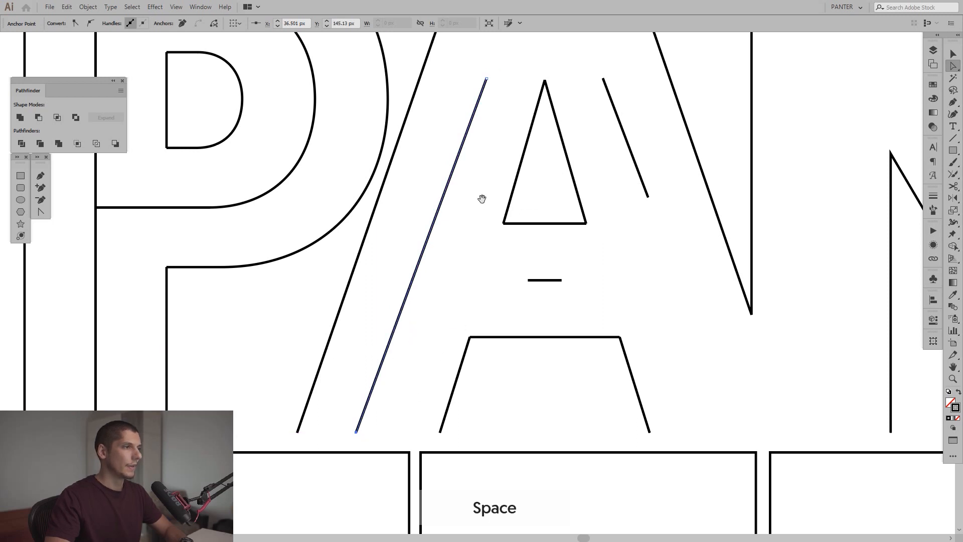
Extend the upper end of the A's left centre line along its slope toward the apex.
{"action": "left_click_drag", "start_coordinate": [481, 198], "coordinate": [480, 288]}
{"action": "key", "text": "space"}
{"action": "left_click_drag", "start_coordinate": [496, 157], "coordinate": [506, 118]}
{"action": "left_click", "coordinate": [464, 236]}
{"action": "key", "text": "space"}
{"action": "left_click_drag", "start_coordinate": [500, 268], "coordinate": [522, 150]}
{"action": "left_click", "coordinate": [480, 262]}
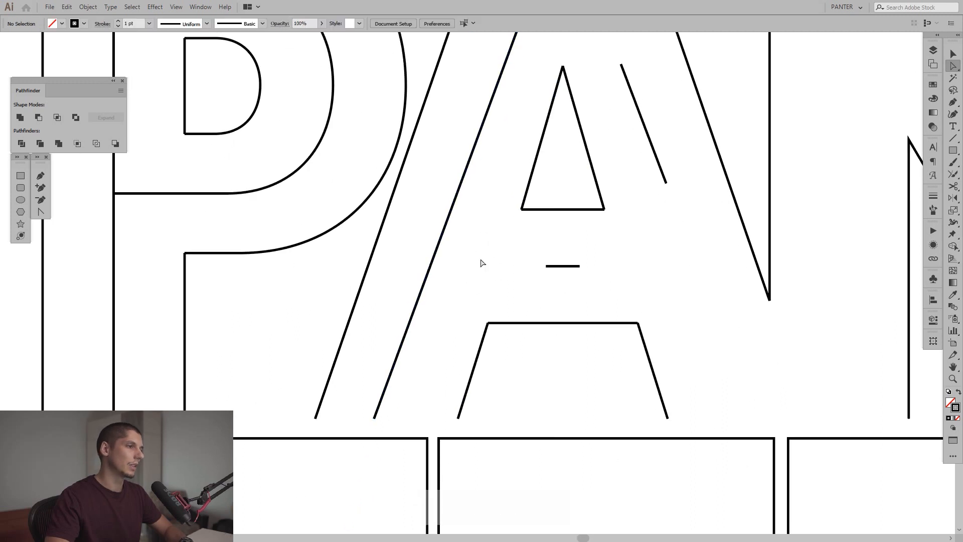
Extend the upper end of the A's right centre line toward the apex, level with the left centre line.
{"action": "scroll", "coordinate": [462, 318], "scroll_direction": "down", "scroll_amount": 3}
{"action": "key", "text": "space"}
{"action": "left_click_drag", "start_coordinate": [466, 316], "coordinate": [458, 278]}
{"action": "key", "text": "space"}
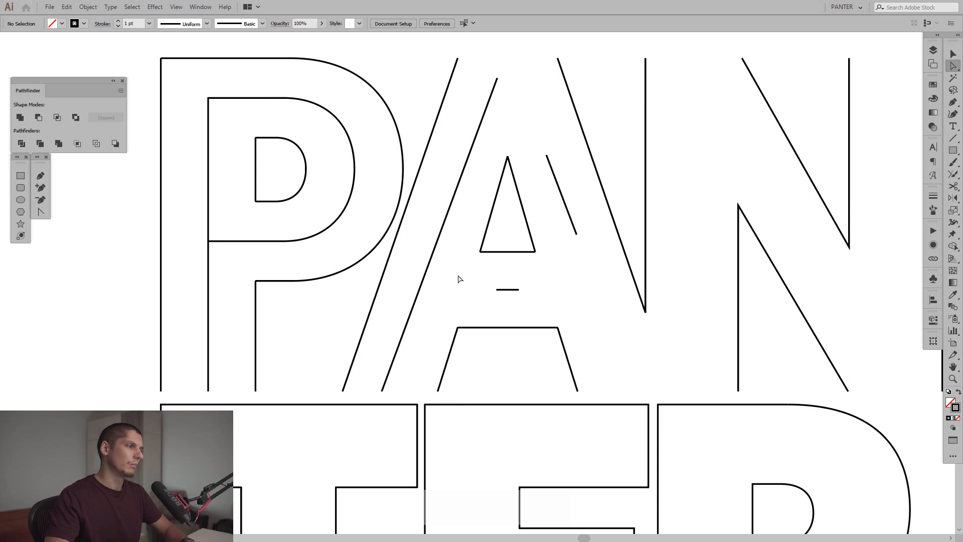
{"action": "scroll", "coordinate": [542, 177], "scroll_direction": "up", "scroll_amount": 3}
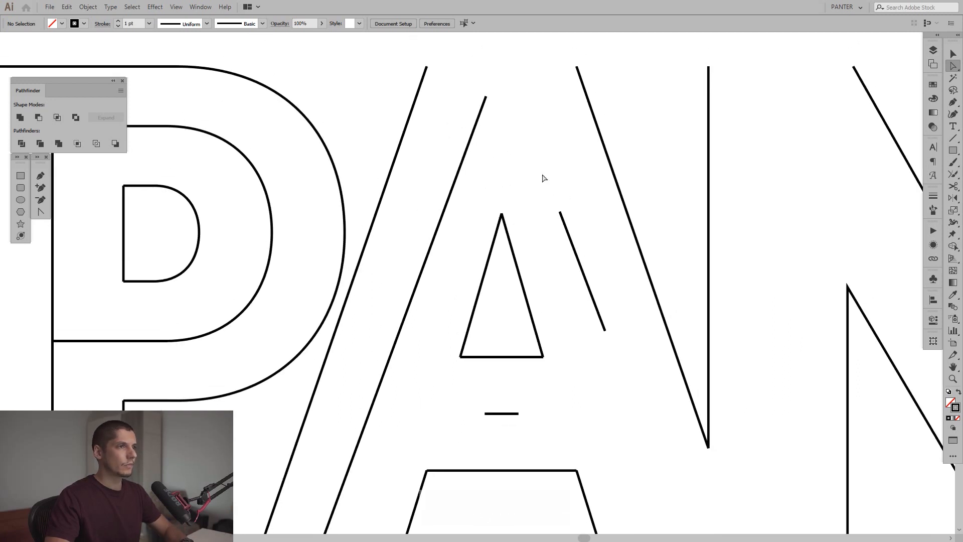
{"action": "left_click", "coordinate": [547, 156]}
{"action": "left_click_drag", "start_coordinate": [560, 213], "coordinate": [515, 155]}
{"action": "key", "text": "space"}
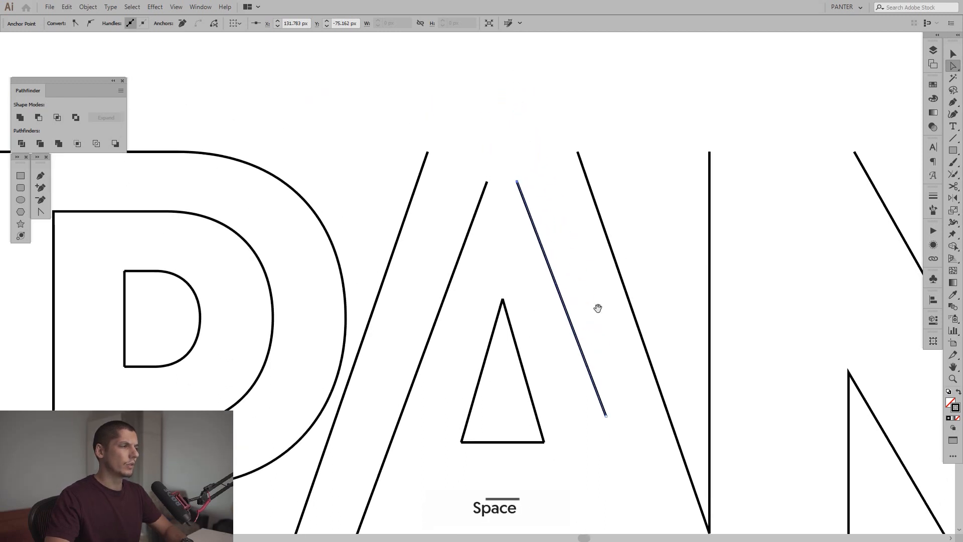
Extend the lower end of the A's right centre line along its slope down to the baseline.
{"action": "key", "text": "space"}
{"action": "left_click_drag", "start_coordinate": [598, 312], "coordinate": [552, 111]}
{"action": "left_click_drag", "start_coordinate": [560, 216], "coordinate": [650, 450]}
{"action": "left_click_drag", "start_coordinate": [472, 323], "coordinate": [471, 323]}
Try to expand the fill and stroke of the A's crossbar group.
{"action": "key", "text": "v"}
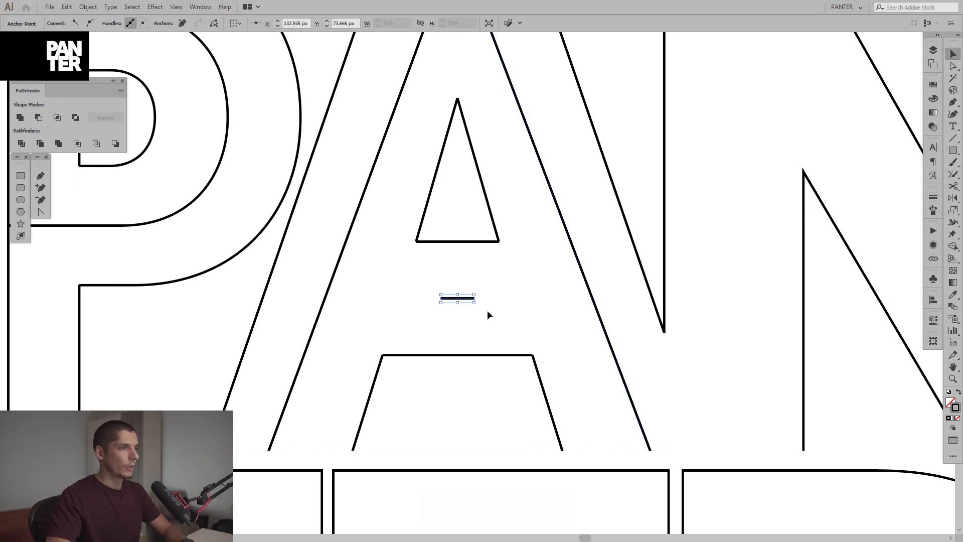
{"action": "left_click", "coordinate": [470, 298]}
{"action": "left_click", "coordinate": [483, 306]}
{"action": "left_click", "coordinate": [468, 296]}
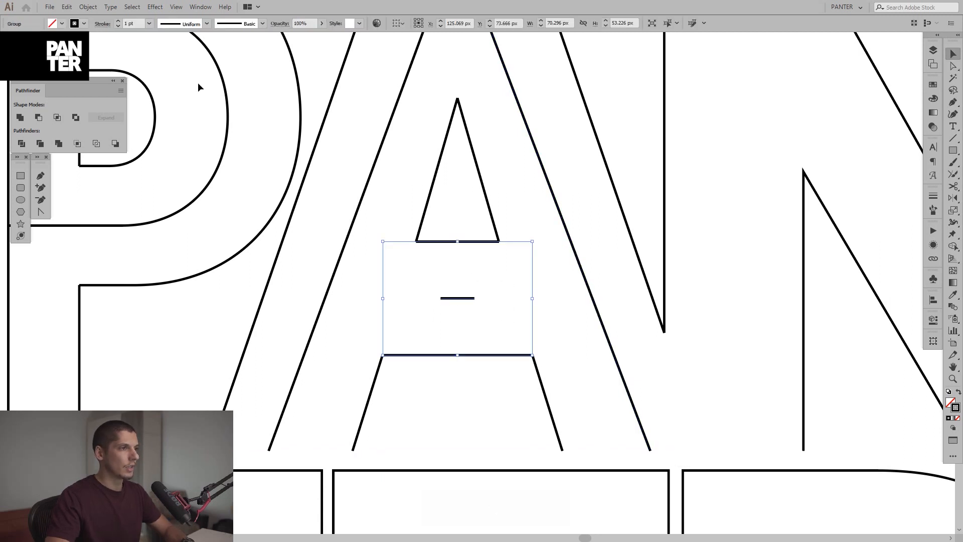
{"action": "left_click", "coordinate": [88, 7]}
{"action": "left_click", "coordinate": [105, 114]}
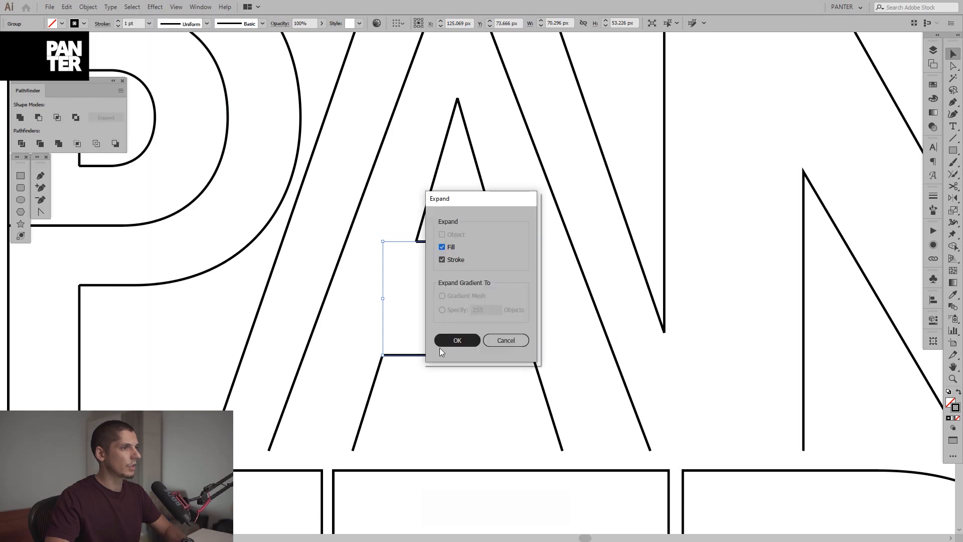
{"action": "left_click", "coordinate": [449, 341]}
Inspect the expanded crossbar line up close and undo the fill and stroke expansion.
{"action": "right_click", "coordinate": [448, 284]}
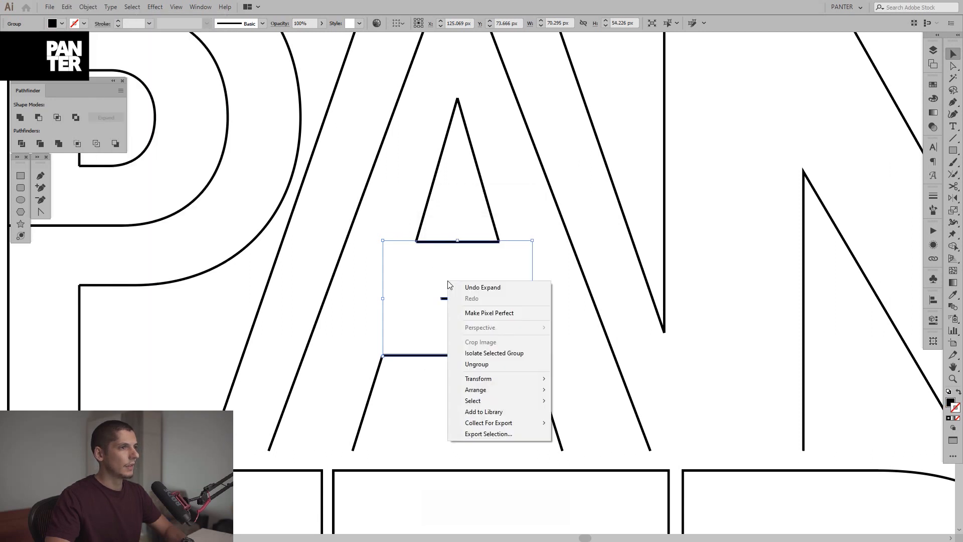
{"action": "left_click", "coordinate": [425, 270]}
{"action": "left_click", "coordinate": [428, 270]}
{"action": "scroll", "coordinate": [430, 271], "scroll_direction": "up", "scroll_amount": 3}
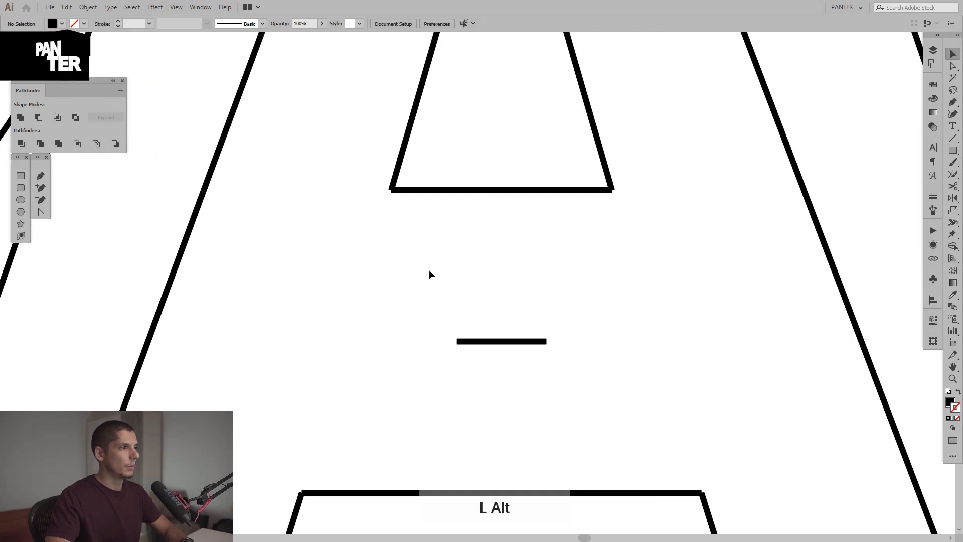
{"action": "left_click", "coordinate": [491, 341]}
{"action": "left_click", "coordinate": [194, 217]}
{"action": "left_click", "coordinate": [361, 279]}
{"action": "key", "text": "ctrl+z"}
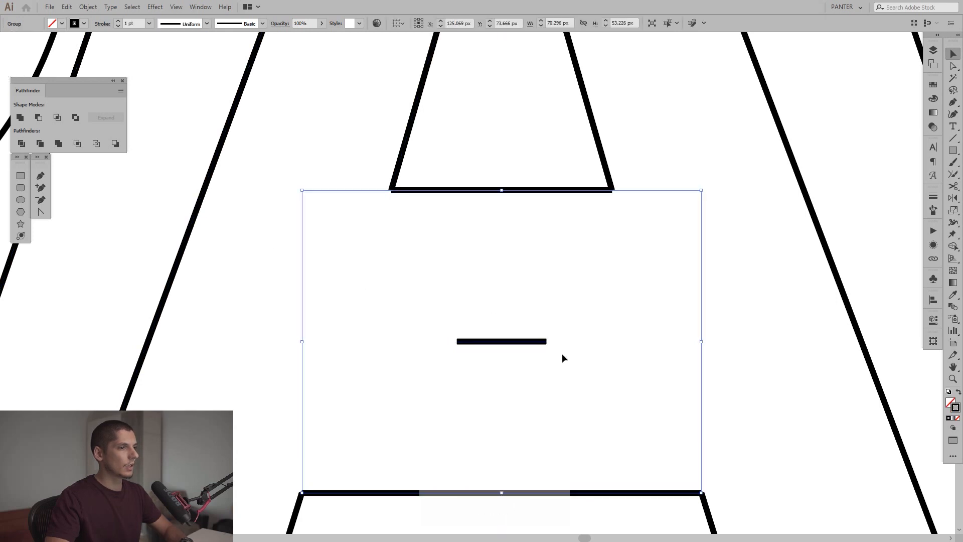
Undo the accidental move of the A's crossbar group and ungroup it into separate lines.
{"action": "scroll", "coordinate": [561, 353], "scroll_direction": "down", "scroll_amount": 3}
{"action": "left_click_drag", "start_coordinate": [562, 353], "coordinate": [546, 270]}
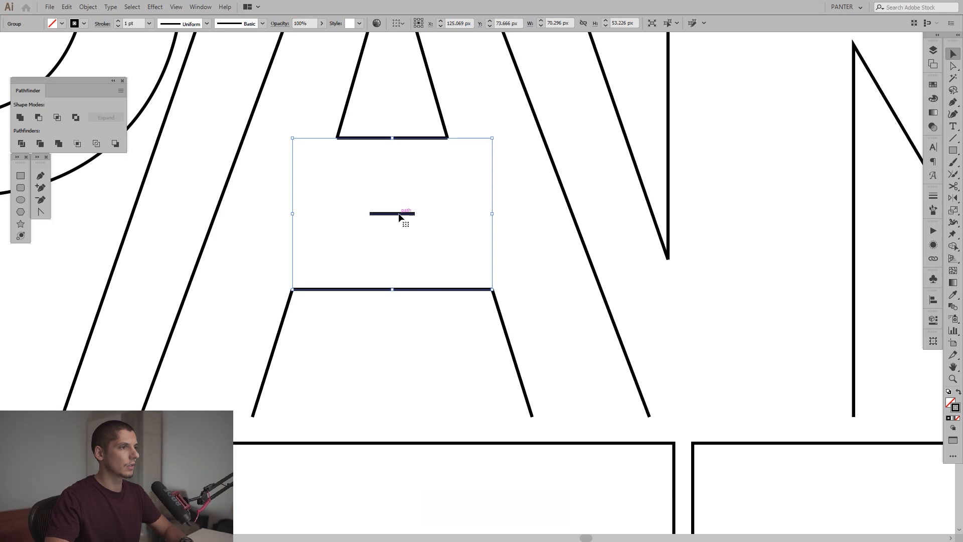
{"action": "left_click_drag", "start_coordinate": [400, 216], "coordinate": [499, 309]}
{"action": "key", "text": "ctrl+z"}
{"action": "right_click", "coordinate": [424, 216]}
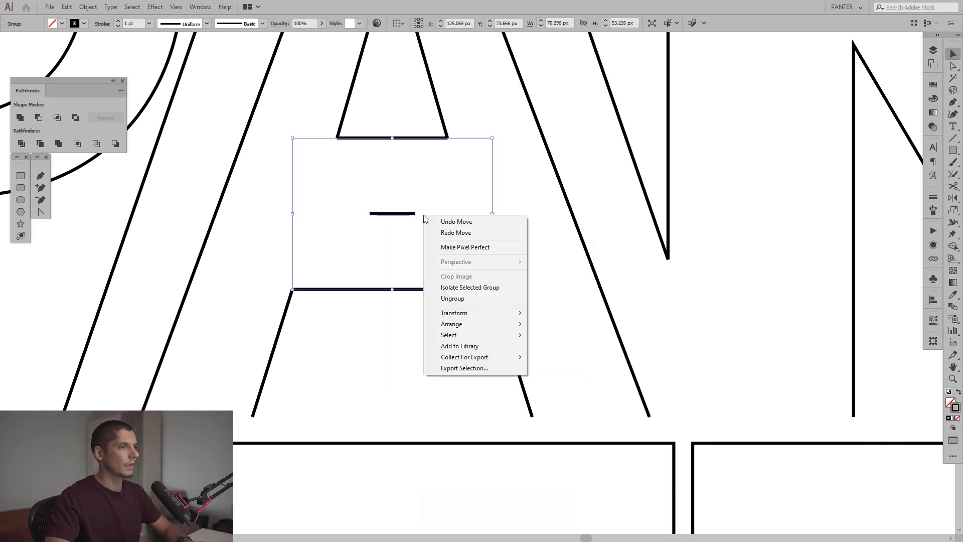
{"action": "left_click", "coordinate": [452, 298]}
Stretch the A's short middle crossbar line evenly in both directions toward the diagonal centre lines.
{"action": "left_click_drag", "start_coordinate": [444, 228], "coordinate": [377, 185]}
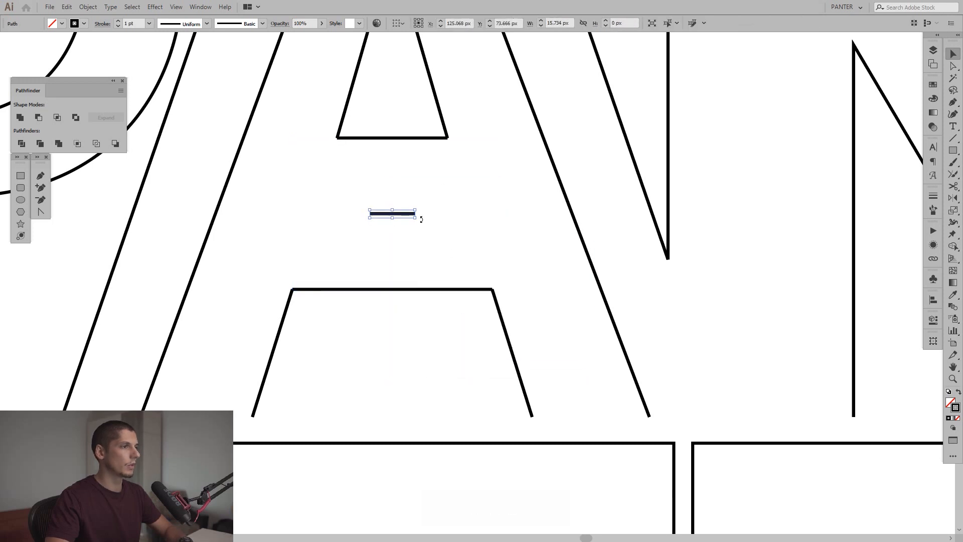
{"action": "left_click_drag", "start_coordinate": [416, 217], "coordinate": [569, 214]}
{"action": "left_click", "coordinate": [519, 256]}
Adjust the right end point of the A's crossbar centre line so that it meets the right diagonal centre line.
{"action": "scroll", "coordinate": [556, 209], "scroll_direction": "up", "scroll_amount": 3}
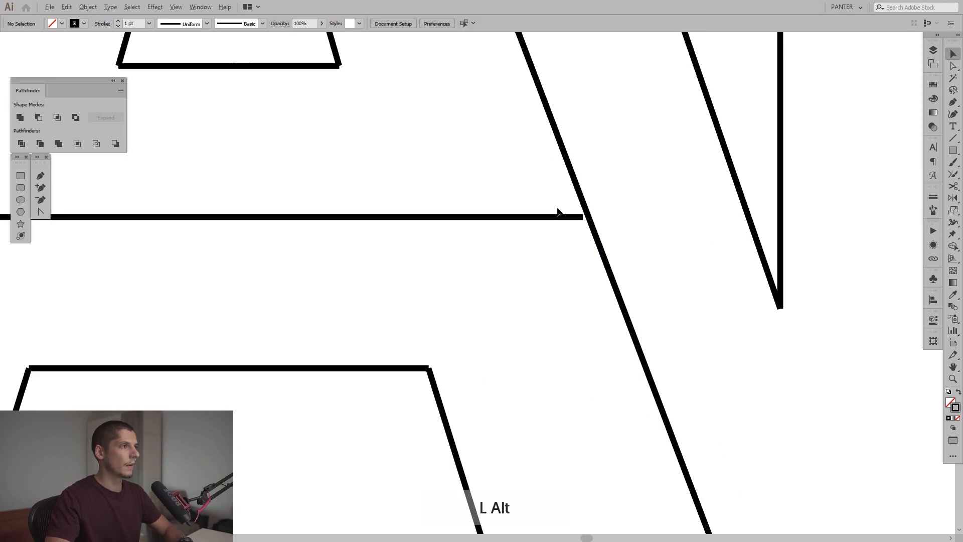
{"action": "left_click_drag", "start_coordinate": [547, 250], "coordinate": [549, 251]}
{"action": "key", "text": "a"}
{"action": "left_click_drag", "start_coordinate": [591, 223], "coordinate": [587, 269]}
{"action": "key", "text": "v"}
{"action": "scroll", "coordinate": [634, 175], "scroll_direction": "down", "scroll_amount": 3}
{"action": "scroll", "coordinate": [619, 194], "scroll_direction": "up", "scroll_amount": 2}
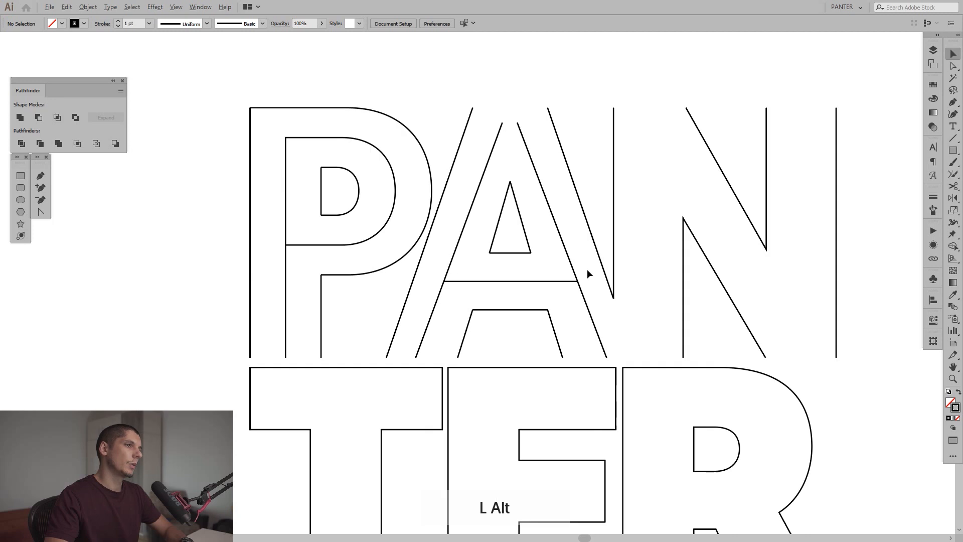
Ungroup the left and right groups of diagonal lines in the A.
{"action": "scroll", "coordinate": [586, 269], "scroll_direction": "down", "scroll_amount": 1}
{"action": "left_click", "coordinate": [581, 259]}
{"action": "scroll", "coordinate": [552, 263], "scroll_direction": "up", "scroll_amount": 1}
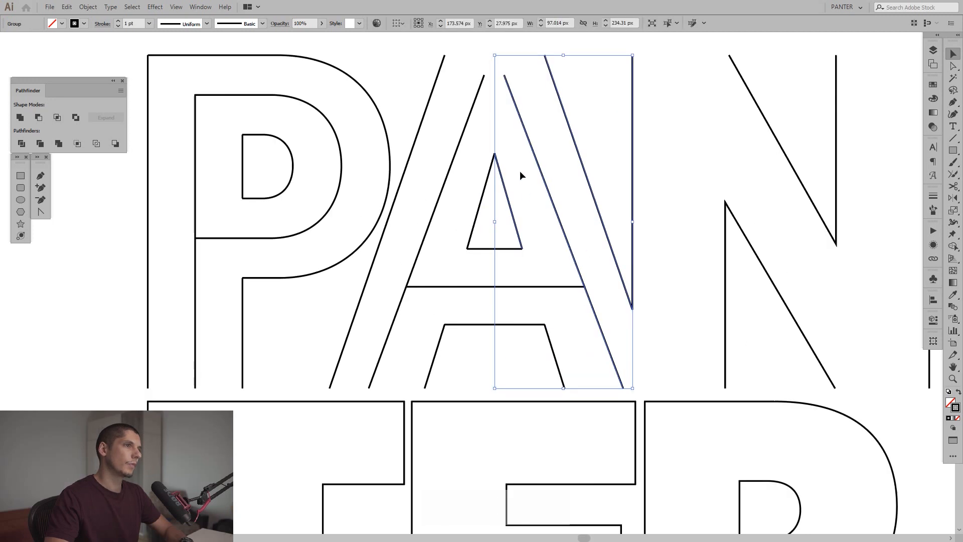
{"action": "left_click", "coordinate": [456, 155]}
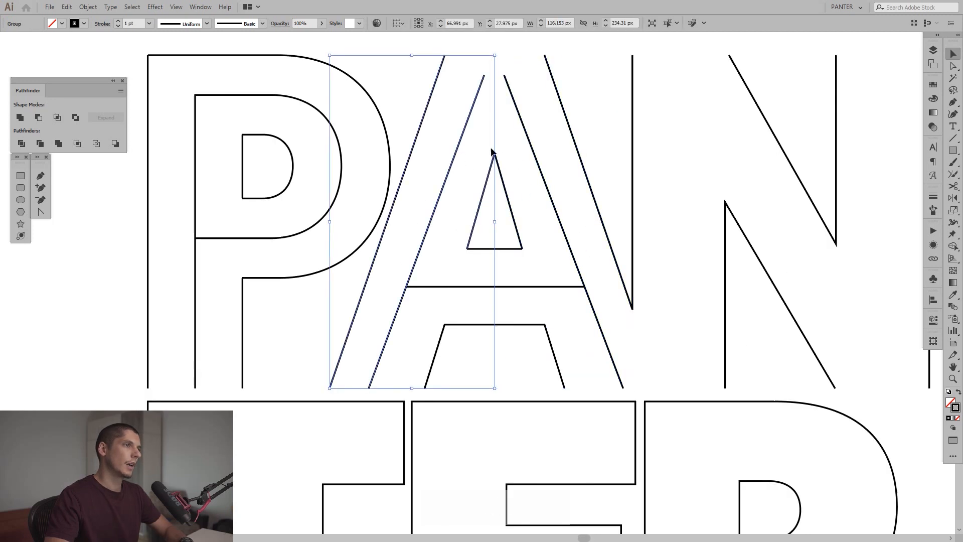
{"action": "right_click", "coordinate": [477, 149]}
{"action": "left_click", "coordinate": [514, 233]}
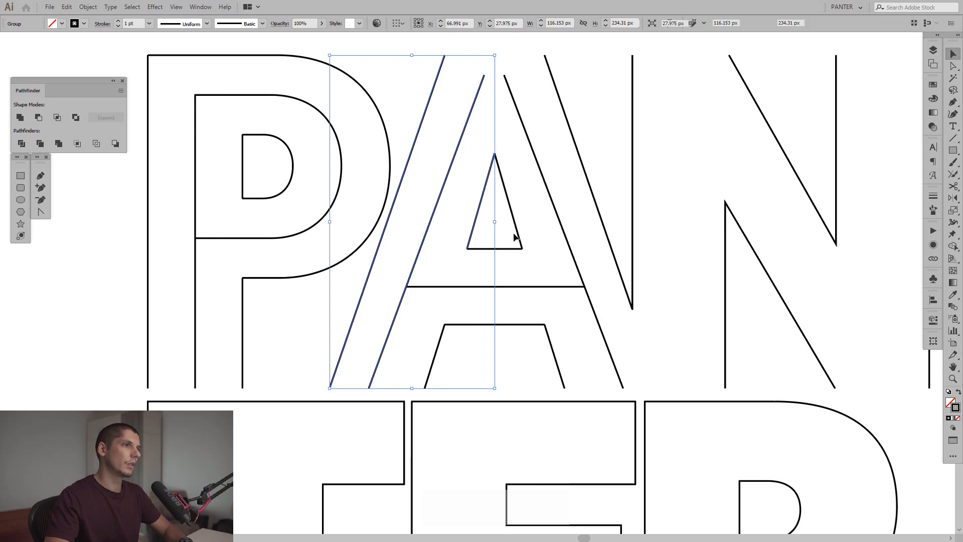
{"action": "key", "text": "ctrl+h"}
{"action": "left_click", "coordinate": [542, 172]}
{"action": "right_click", "coordinate": [546, 170]}
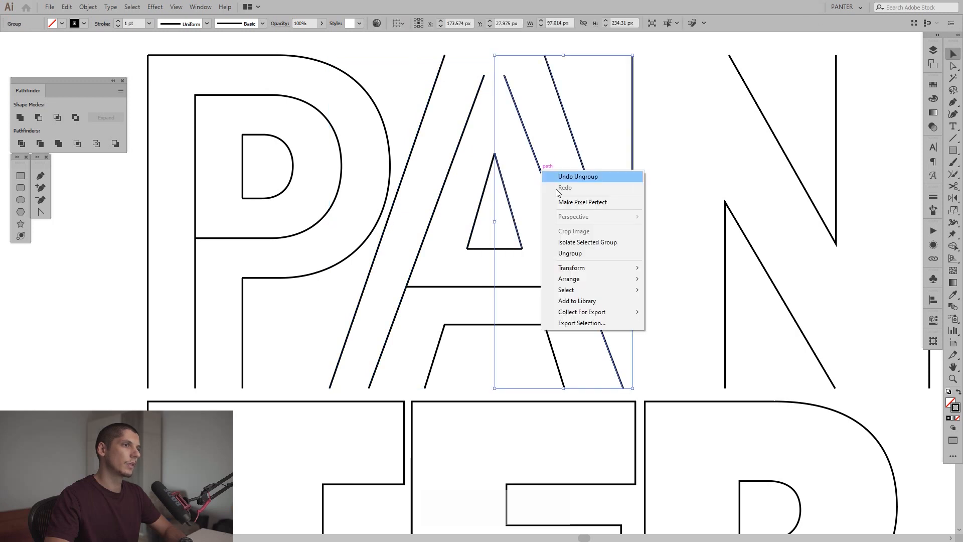
{"action": "left_click", "coordinate": [556, 255]}
Join the upper ends of the A's two diagonal centre lines with the Pen tool and shape the joint into a pointed apex.
{"action": "left_click", "coordinate": [538, 165]}
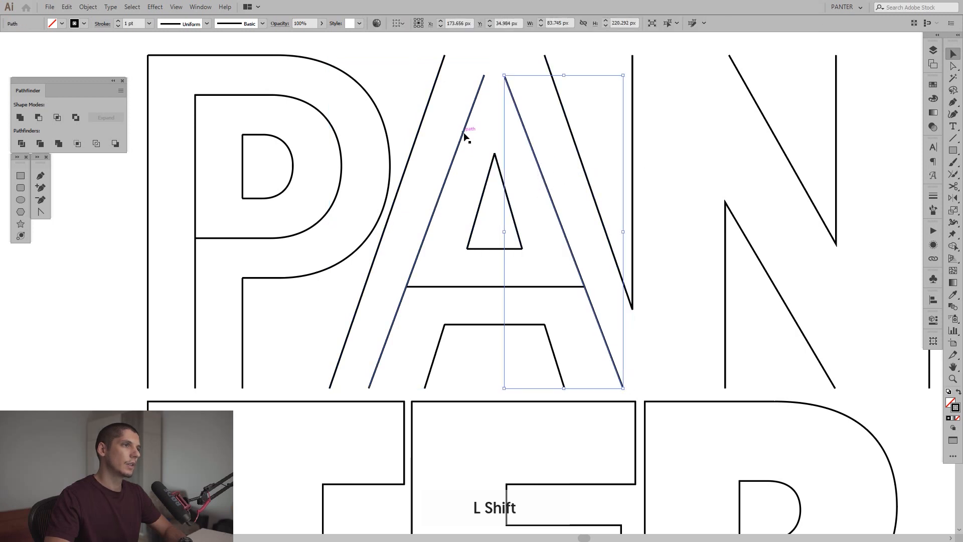
{"action": "left_click", "coordinate": [463, 131], "text": "shift"}
{"action": "left_click_drag", "start_coordinate": [561, 131], "coordinate": [549, 228]}
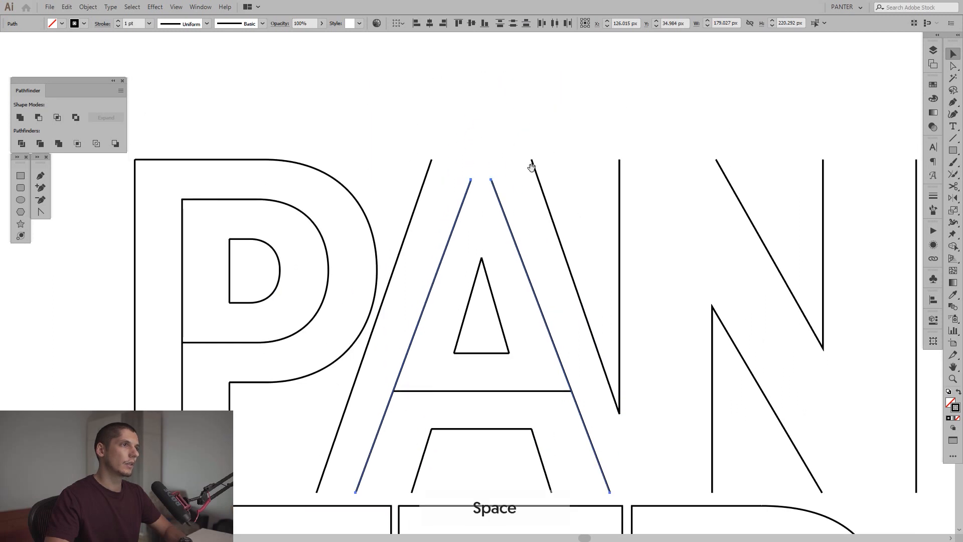
{"action": "scroll", "coordinate": [520, 157], "scroll_direction": "up", "scroll_amount": 2}
{"action": "scroll", "coordinate": [513, 158], "scroll_direction": "up", "scroll_amount": 2}
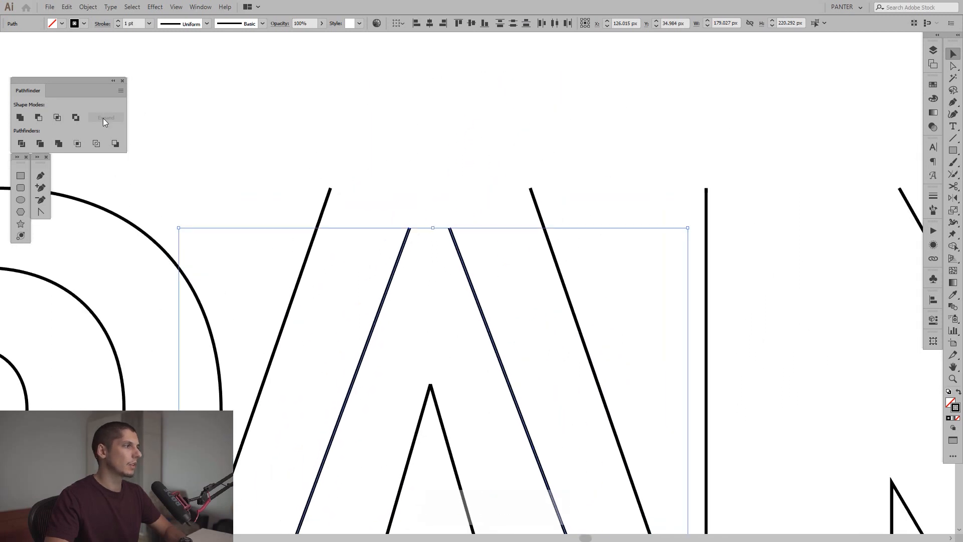
{"action": "left_click", "coordinate": [42, 174]}
{"action": "left_click", "coordinate": [449, 228]}
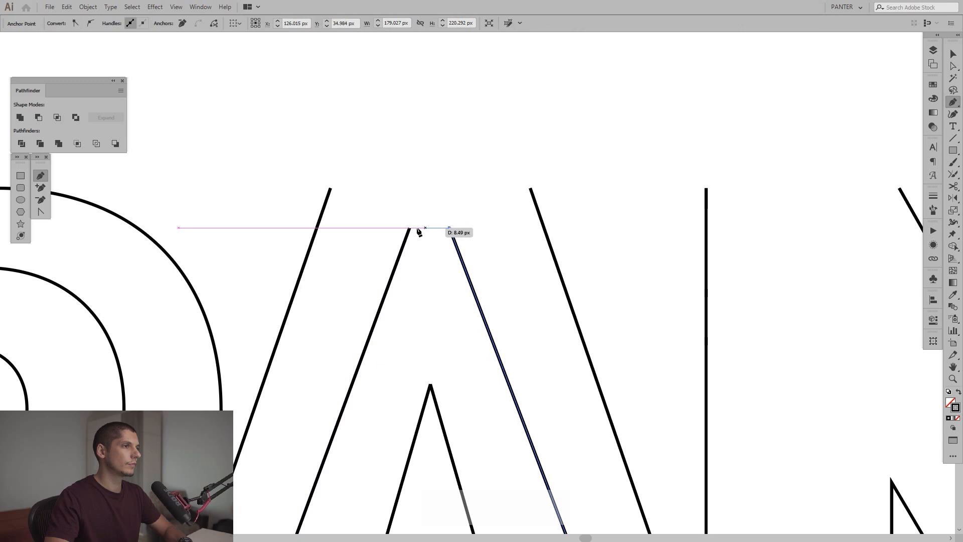
{"action": "left_click", "coordinate": [451, 230], "text": "ctrl"}
{"action": "left_click_drag", "start_coordinate": [450, 230], "coordinate": [429, 174]}
Remove the redundant anchor point just below the apex on the left side of the A's joined centre path.
{"action": "left_click", "coordinate": [42, 200]}
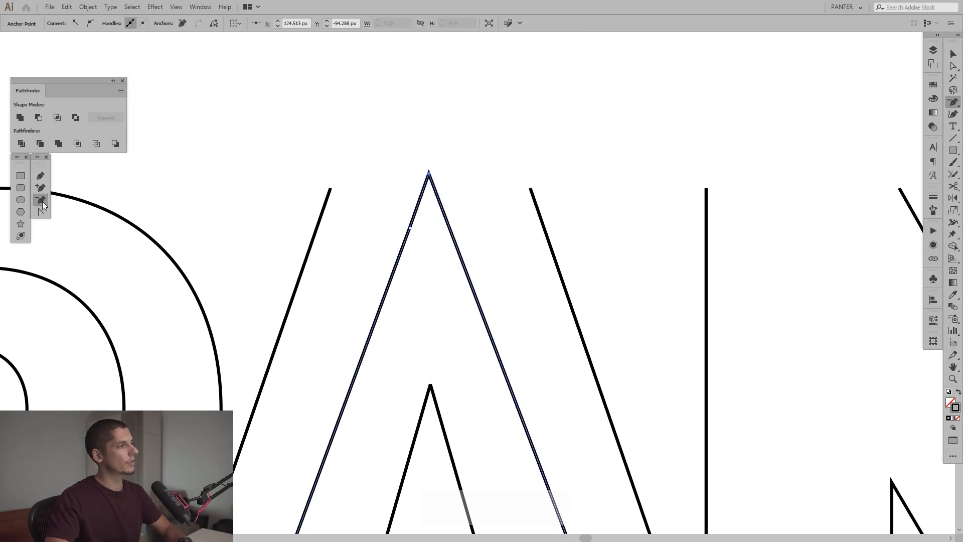
{"action": "key", "text": "v"}
{"action": "left_click", "coordinate": [417, 258]}
{"action": "scroll", "coordinate": [417, 258], "scroll_direction": "down", "scroll_amount": 2}
{"action": "left_click_drag", "start_coordinate": [420, 248], "coordinate": [482, 141]}
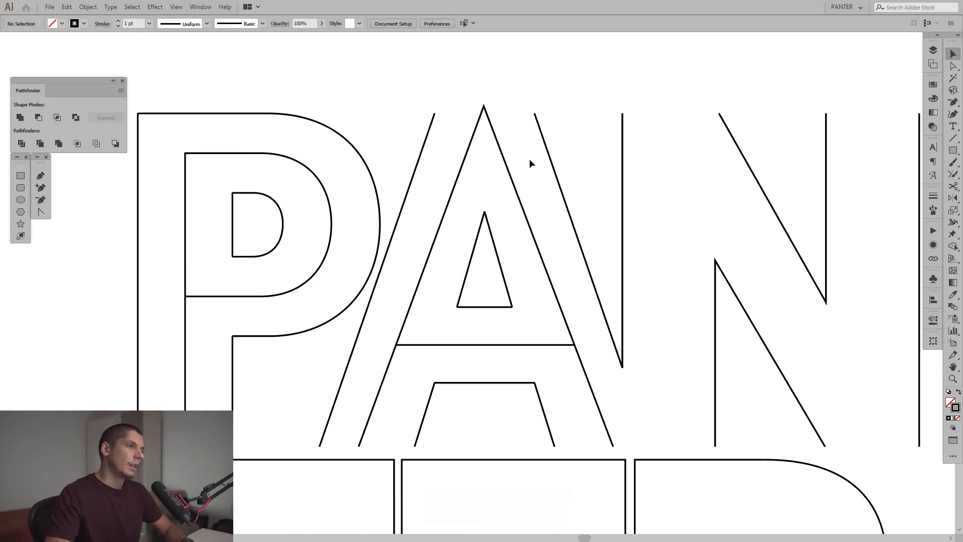
Narrow the A's joined centre path from both sides to about 169 px wide, keeping it centred in the letter.
{"action": "left_click", "coordinate": [420, 312]}
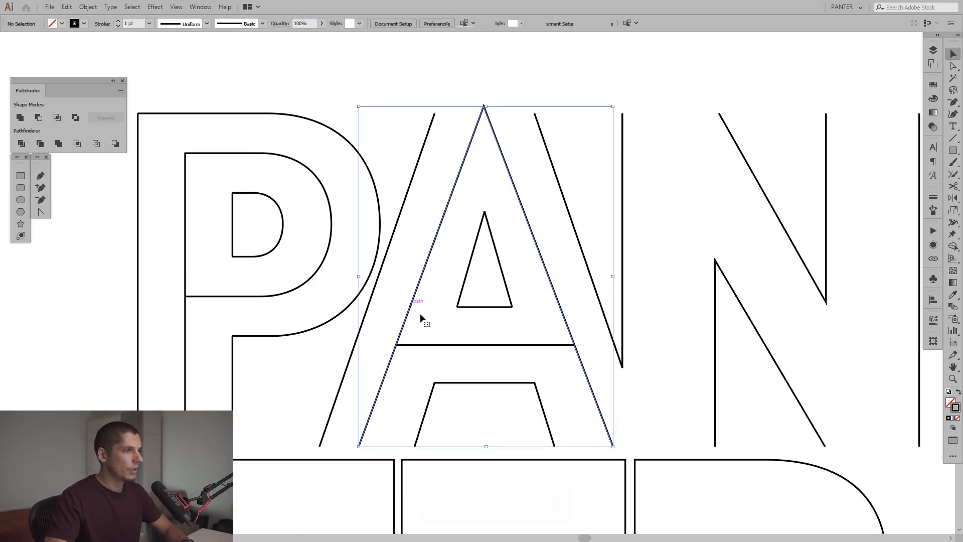
{"action": "left_click_drag", "start_coordinate": [360, 279], "coordinate": [366, 279]}
{"action": "left_click_drag", "start_coordinate": [613, 277], "coordinate": [605, 275]}
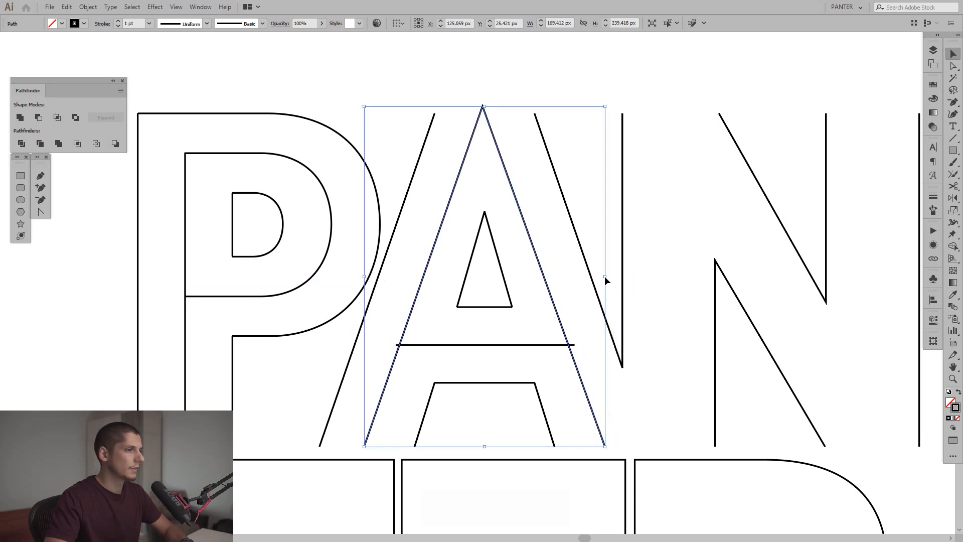
Shorten both ends of the A's crossbar centre line so that they end on the diagonal centre lines.
{"action": "key", "text": "alt"}
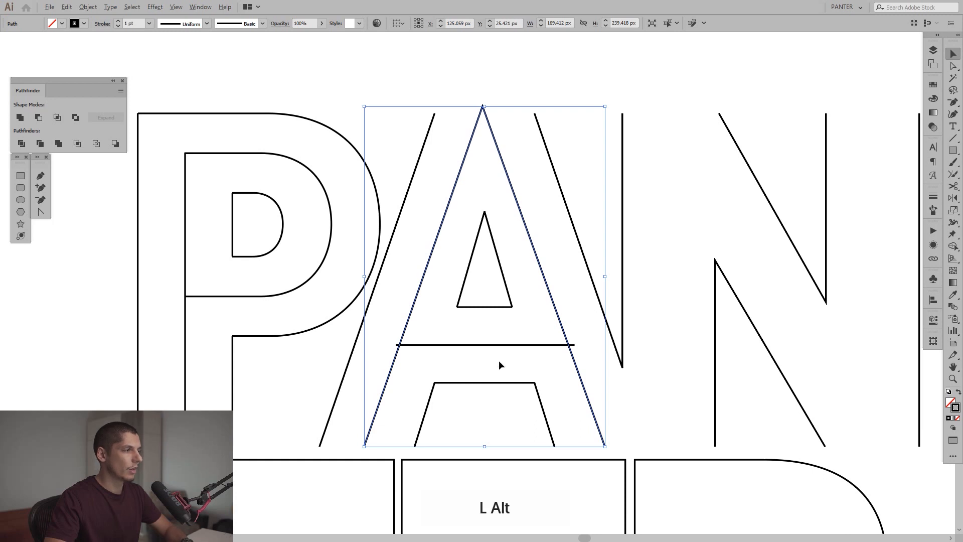
{"action": "scroll", "coordinate": [499, 360], "scroll_direction": "up", "scroll_amount": 2}
{"action": "left_click", "coordinate": [507, 335]}
{"action": "scroll", "coordinate": [377, 336], "scroll_direction": "up", "scroll_amount": 4}
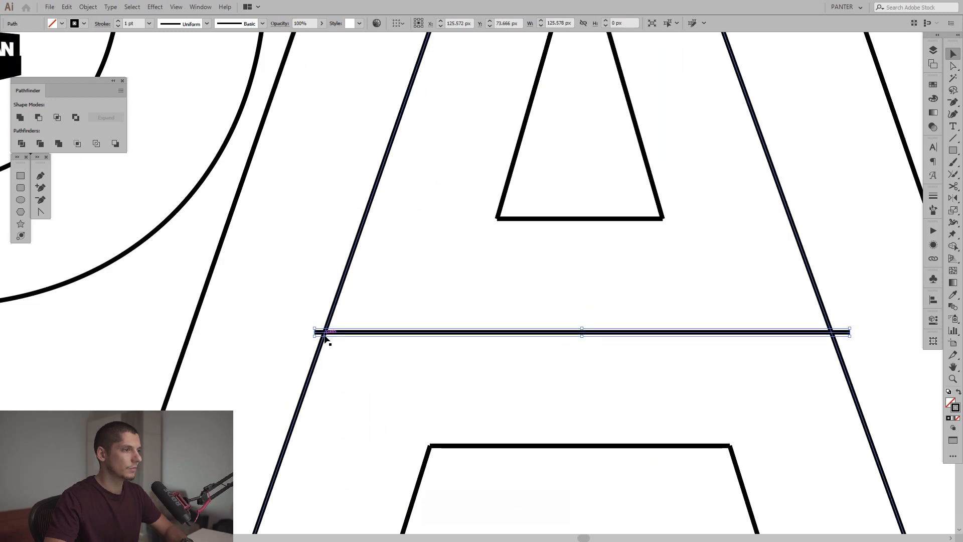
{"action": "key", "text": "a"}
{"action": "left_click_drag", "start_coordinate": [315, 332], "coordinate": [325, 333]}
{"action": "left_click_drag", "start_coordinate": [850, 332], "coordinate": [832, 333]}
{"action": "scroll", "coordinate": [831, 333], "scroll_direction": "down", "scroll_amount": 3}
{"action": "key", "text": "v"}
{"action": "left_click", "coordinate": [833, 296]}
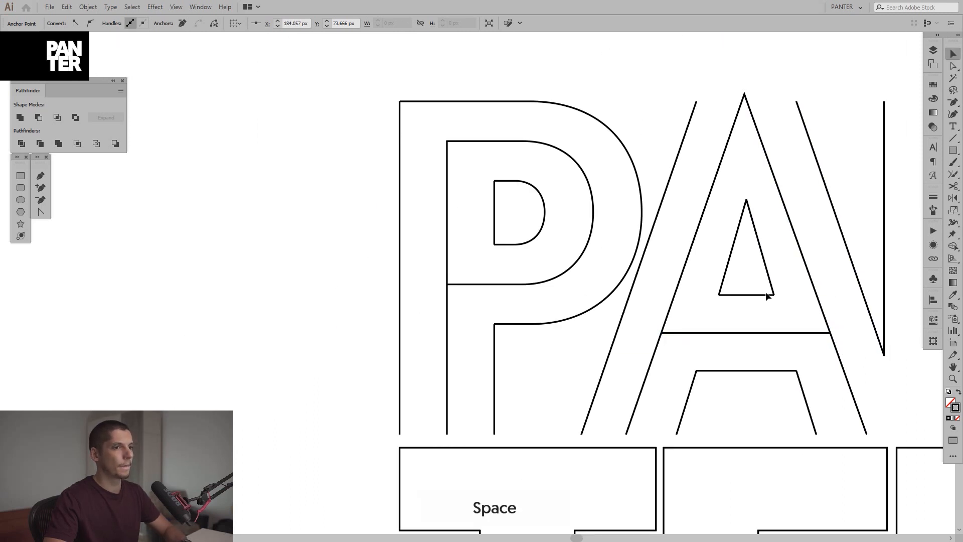
Split the N's lower angled path at its upper corner with the Scissors tool.
{"action": "left_click_drag", "start_coordinate": [768, 295], "coordinate": [507, 281]}
{"action": "left_click_drag", "start_coordinate": [612, 307], "coordinate": [494, 305]}
{"action": "left_click", "coordinate": [582, 344]}
{"action": "scroll", "coordinate": [486, 336], "scroll_direction": "up", "scroll_amount": 2}
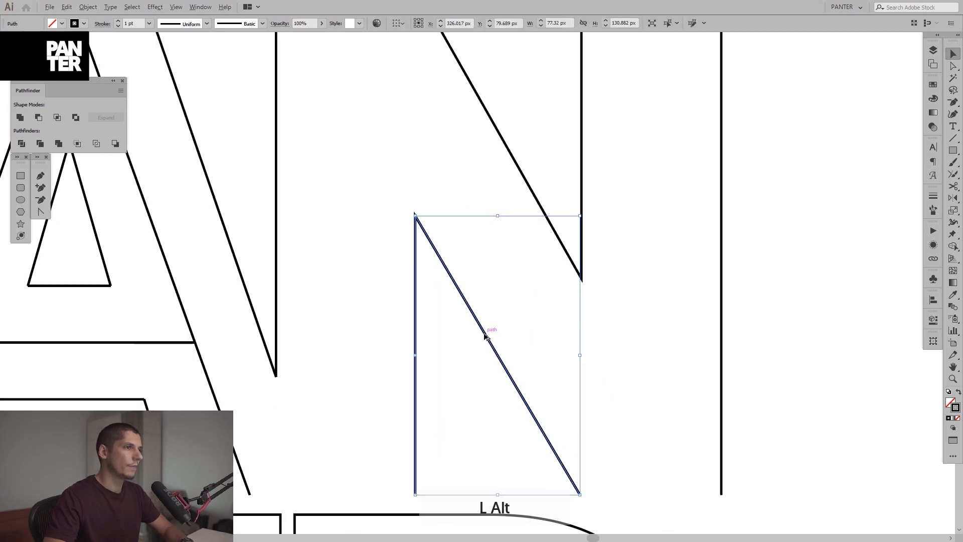
{"action": "left_click", "coordinate": [952, 186]}
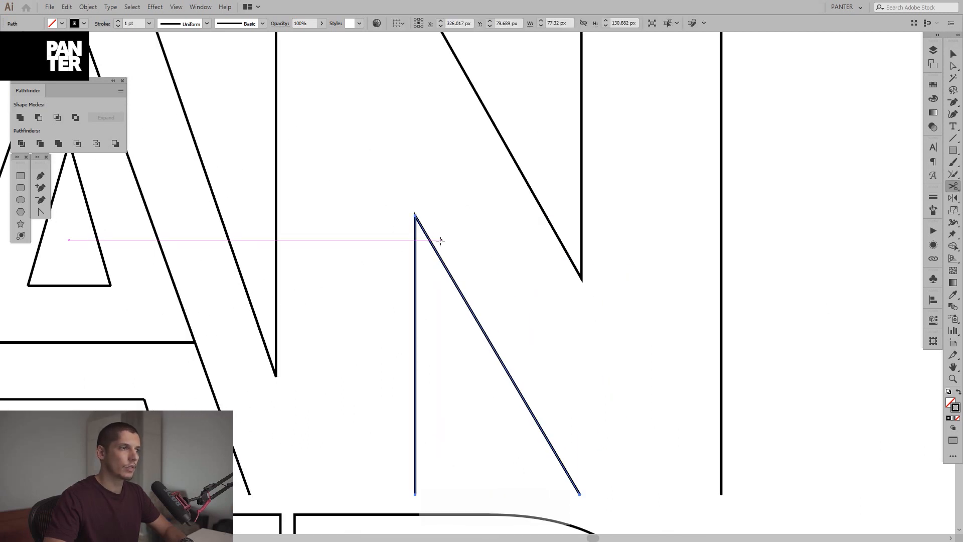
{"action": "left_click", "coordinate": [415, 215]}
{"action": "key", "text": "v"}
Split the N's upper angled path at its lower corner with the Scissors tool.
{"action": "left_click", "coordinate": [581, 224]}
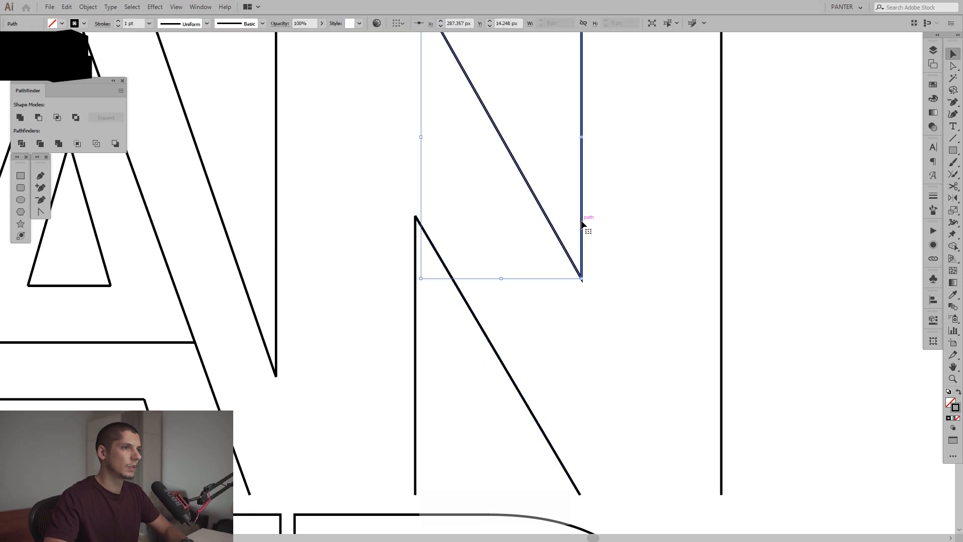
{"action": "left_click", "coordinate": [953, 187]}
{"action": "left_click", "coordinate": [580, 277]}
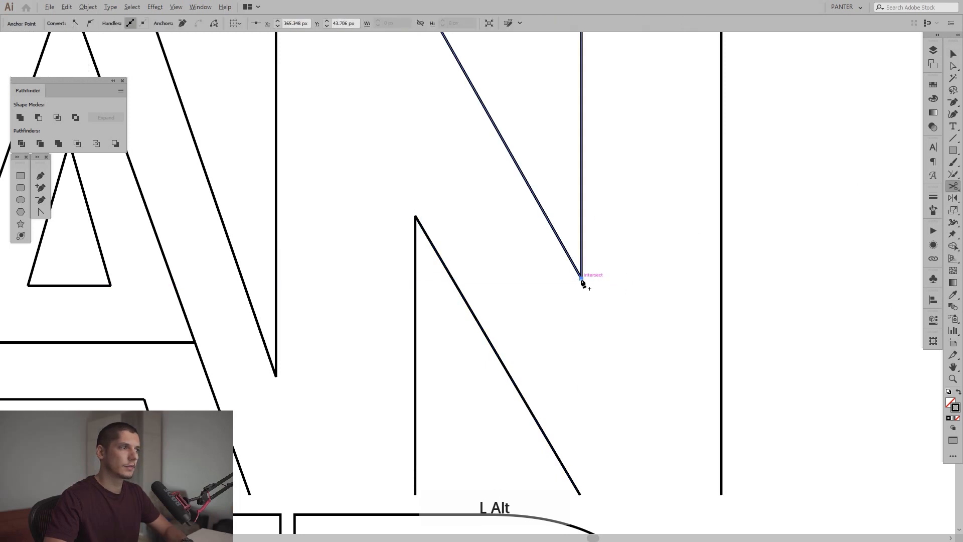
{"action": "scroll", "coordinate": [582, 277], "scroll_direction": "down", "scroll_amount": 3}
{"action": "key", "text": "v"}
Select the two vertical lines of the N's left stem and make a blend between them.
{"action": "scroll", "coordinate": [472, 293], "scroll_direction": "up", "scroll_amount": 3}
{"action": "left_click_drag", "start_coordinate": [531, 332], "coordinate": [479, 303]}
{"action": "left_click_drag", "start_coordinate": [457, 271], "coordinate": [422, 273]}
{"action": "left_click", "coordinate": [88, 6]}
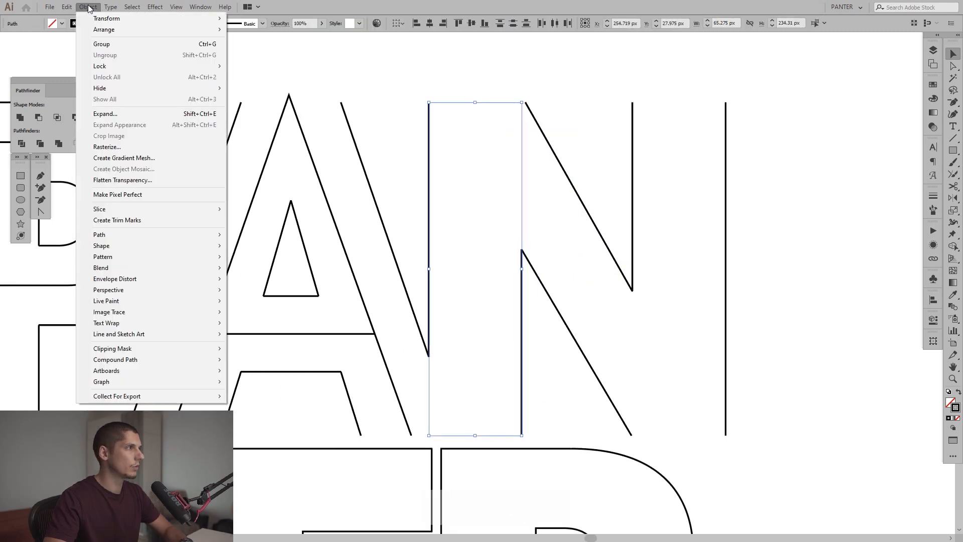
{"action": "mouse_move", "coordinate": [200, 268]}
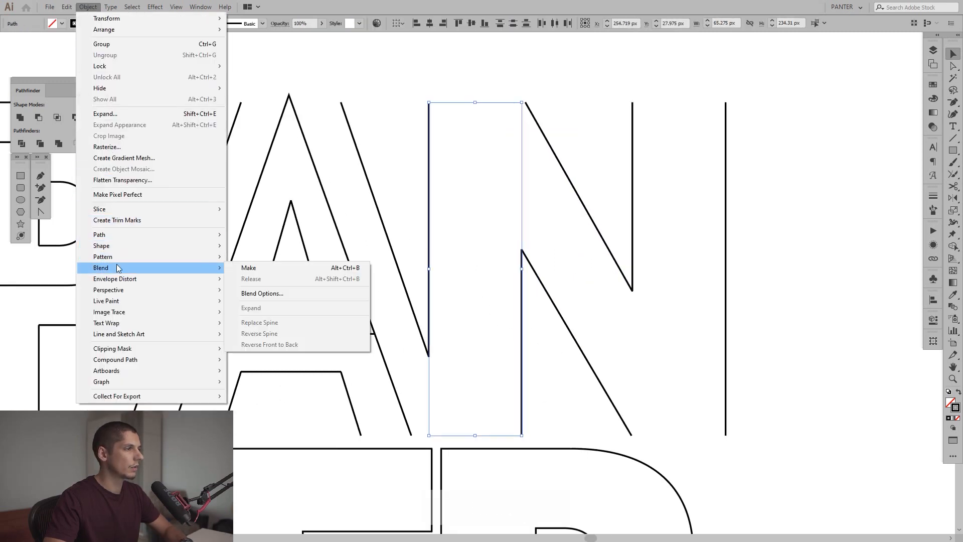
{"action": "left_click", "coordinate": [250, 269]}
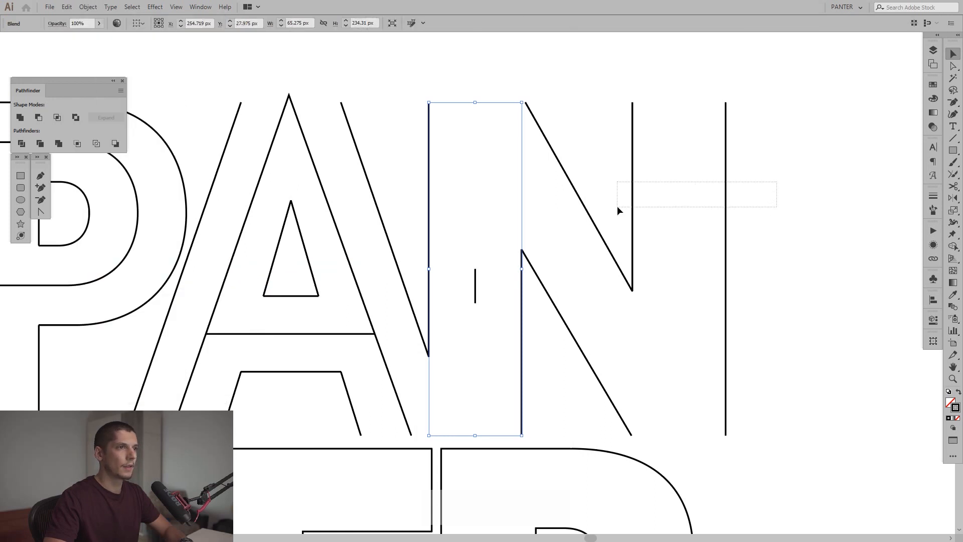
Select the two vertical lines of the N's right stem and make a blend between them.
{"action": "left_click_drag", "start_coordinate": [616, 205], "coordinate": [616, 206]}
{"action": "left_click", "coordinate": [88, 6]}
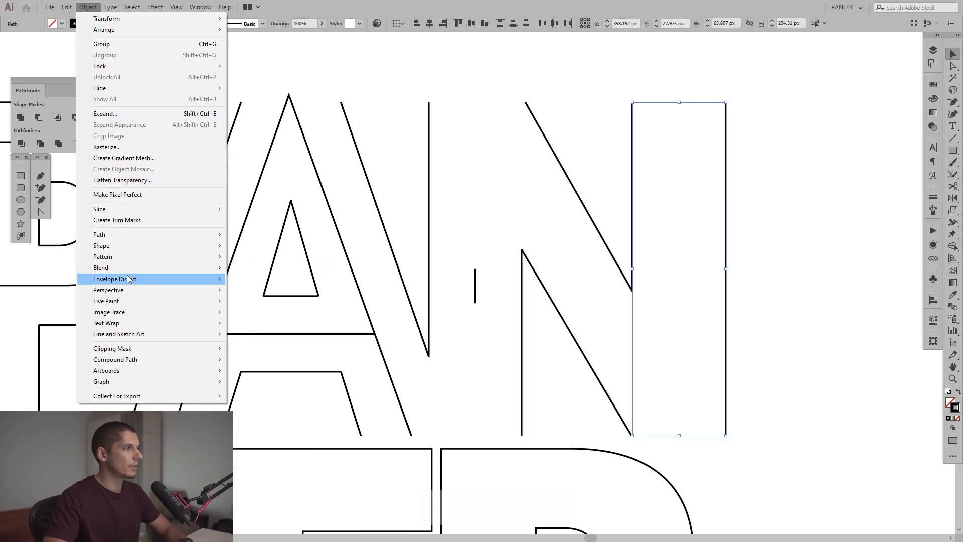
{"action": "mouse_move", "coordinate": [211, 267]}
{"action": "left_click", "coordinate": [251, 269]}
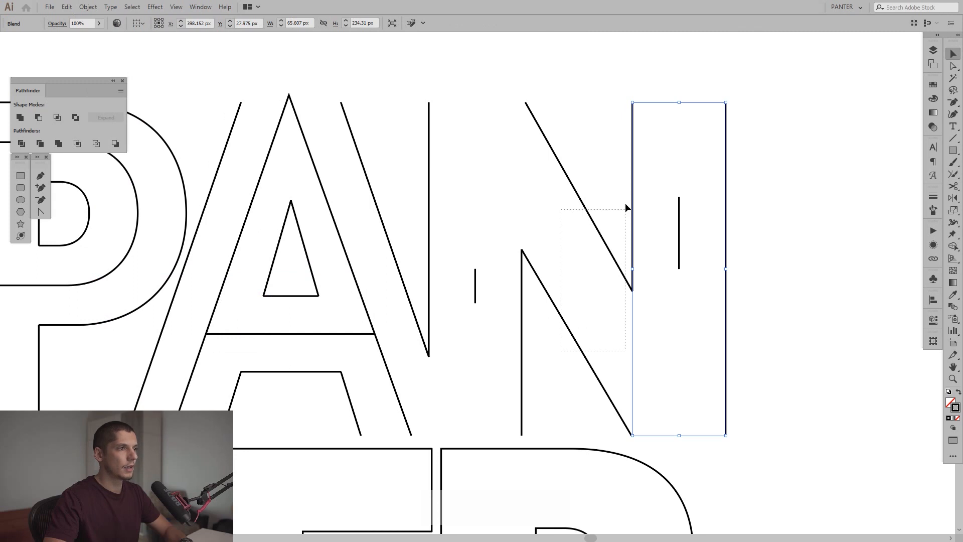
Make a blend between the N's two diagonal lines and check the resulting middle segment up close.
{"action": "left_click_drag", "start_coordinate": [626, 208], "coordinate": [604, 172]}
{"action": "left_click", "coordinate": [80, 7]}
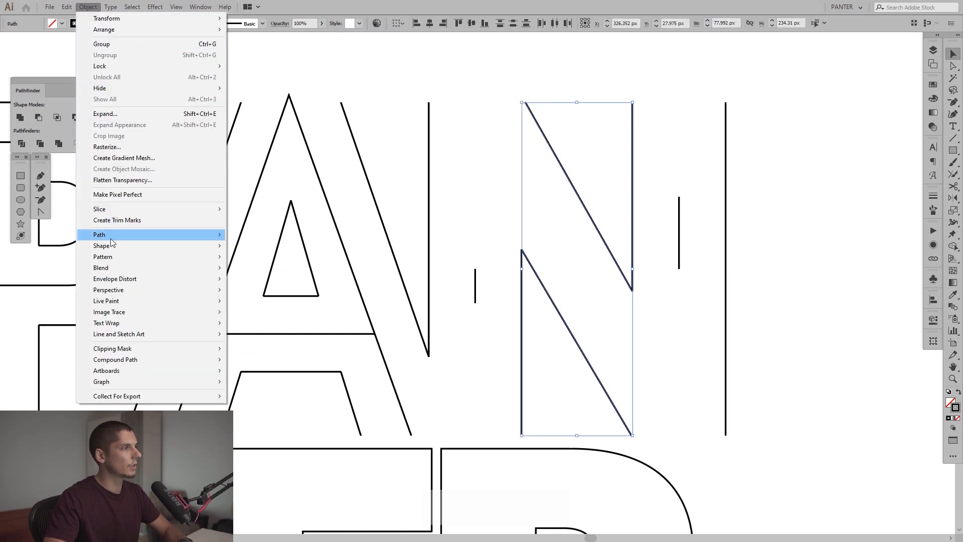
{"action": "mouse_move", "coordinate": [201, 267]}
{"action": "left_click", "coordinate": [254, 270]}
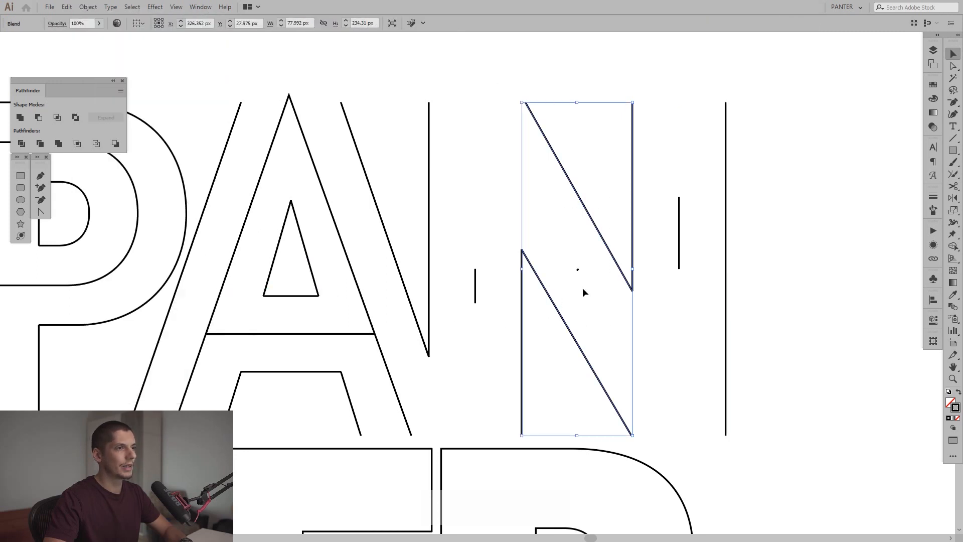
{"action": "scroll", "coordinate": [583, 289], "scroll_direction": "up", "scroll_amount": 3, "text": "alt"}
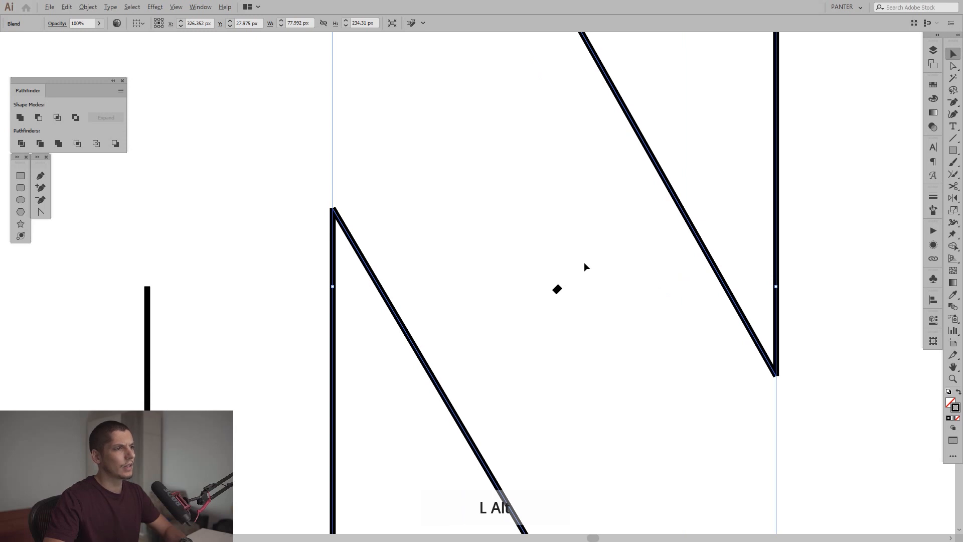
{"action": "scroll", "coordinate": [584, 262], "scroll_direction": "down", "scroll_amount": 2, "text": "alt"}
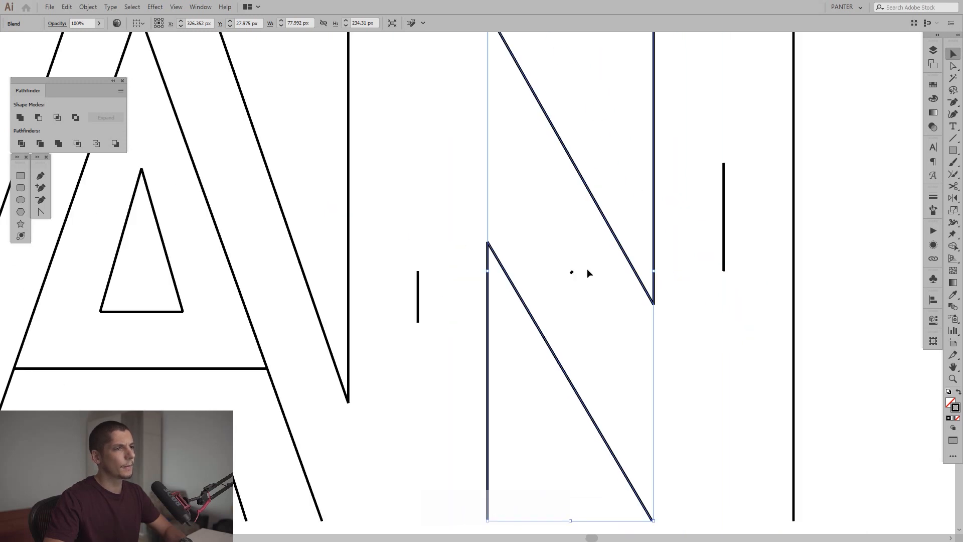
{"action": "left_click", "coordinate": [587, 270]}
{"action": "scroll", "coordinate": [588, 272], "scroll_direction": "down", "scroll_amount": 2, "text": "alt"}
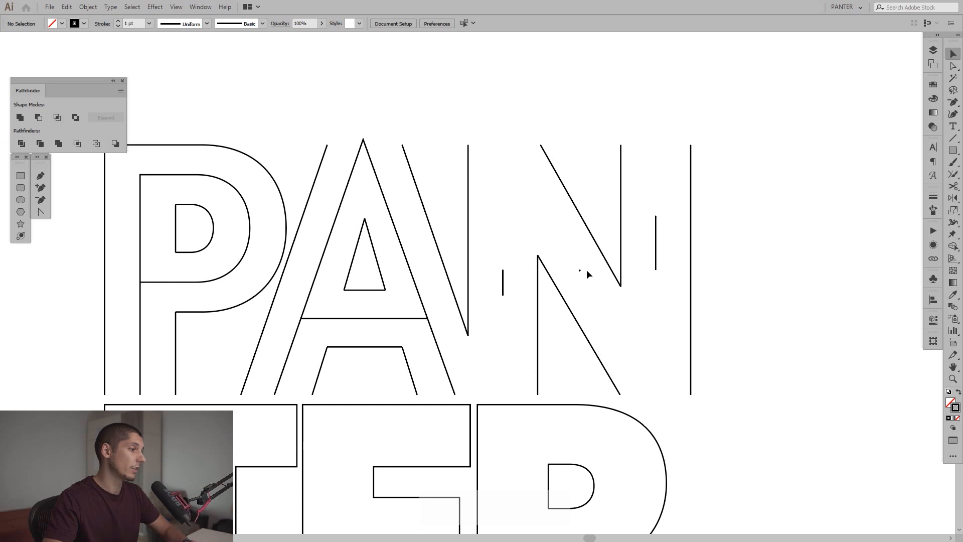
Select the blends of the N's left and right stems together and expand them into editable paths.
{"action": "scroll", "coordinate": [518, 301], "scroll_direction": "up", "scroll_amount": 1, "text": "alt"}
{"action": "left_click_drag", "start_coordinate": [510, 284], "coordinate": [487, 266]}
{"action": "left_click_drag", "start_coordinate": [771, 237], "coordinate": [691, 157], "text": "shift"}
{"action": "left_click", "coordinate": [95, 5]}
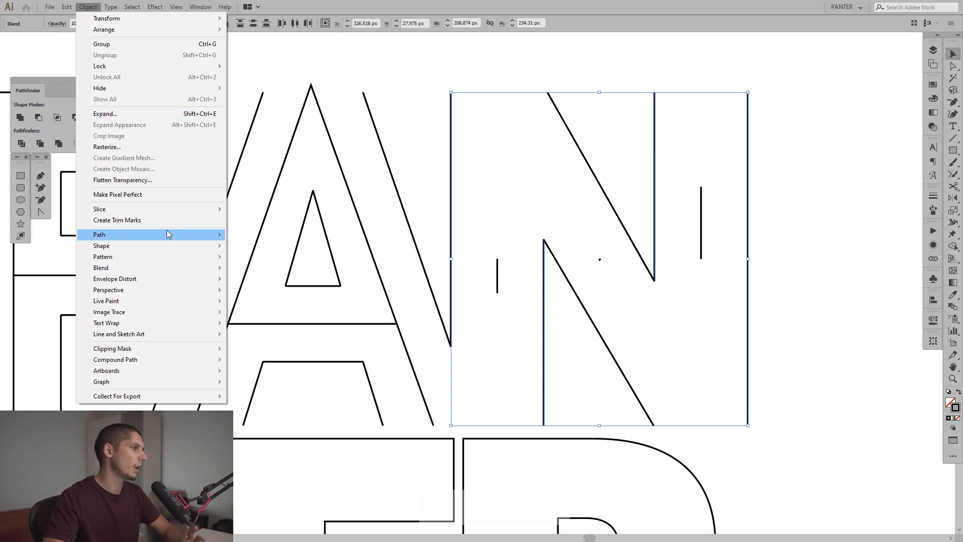
{"action": "left_click", "coordinate": [132, 114]}
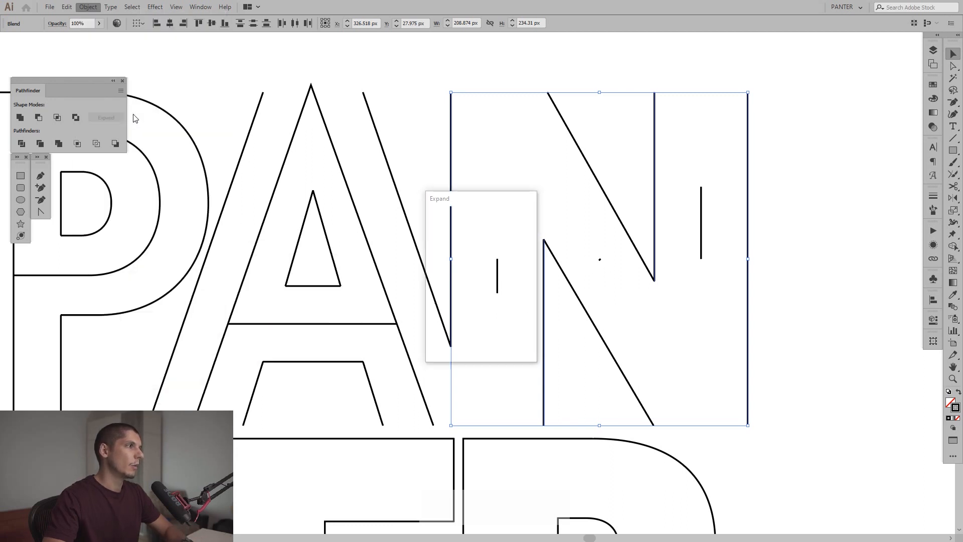
{"action": "left_click", "coordinate": [465, 341]}
{"action": "left_click", "coordinate": [632, 316]}
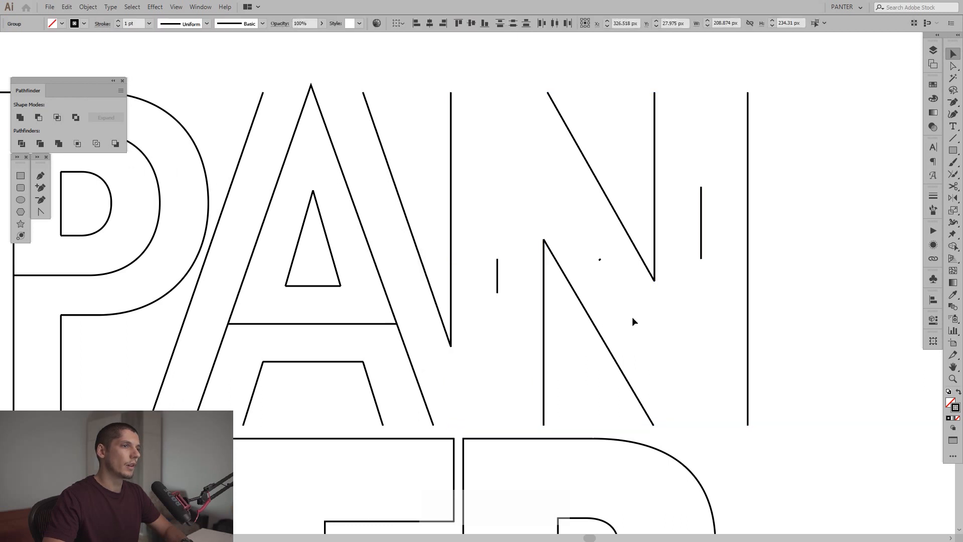
Ungroup the expanded left and right stem groups of the N.
{"action": "left_click_drag", "start_coordinate": [631, 317], "coordinate": [628, 312]}
{"action": "left_click_drag", "start_coordinate": [482, 231], "coordinate": [495, 272]}
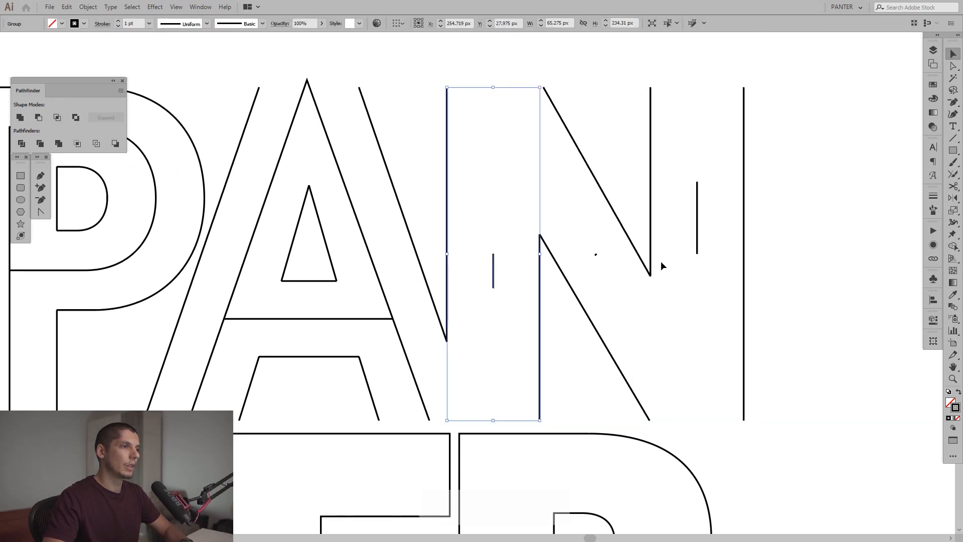
{"action": "left_click_drag", "start_coordinate": [691, 231], "coordinate": [687, 221]}
{"action": "right_click", "coordinate": [688, 222]}
{"action": "left_click", "coordinate": [702, 297]}
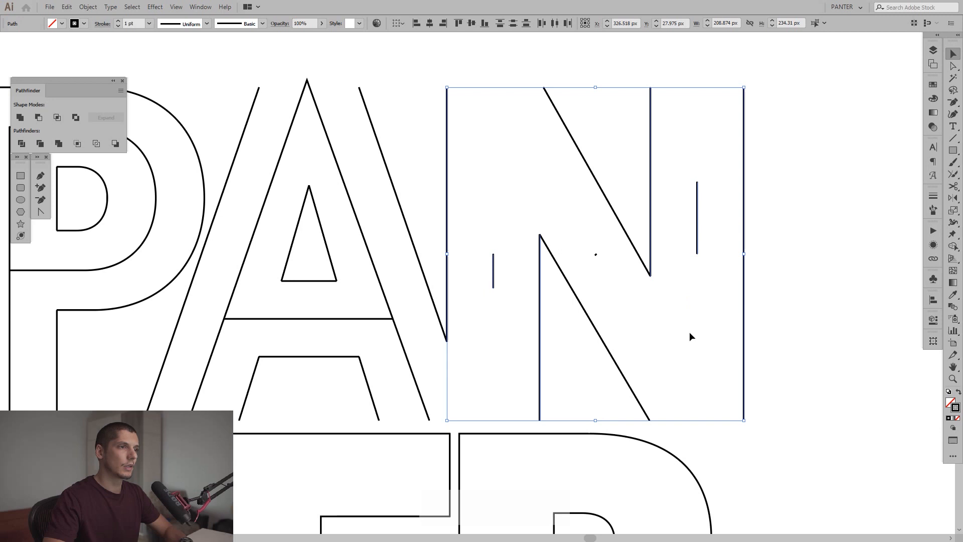
{"action": "left_click", "coordinate": [690, 337]}
Extend the upper end of the N's lower diagonal line up past the left stem so the blend's middle line lengthens.
{"action": "left_click", "coordinate": [602, 341]}
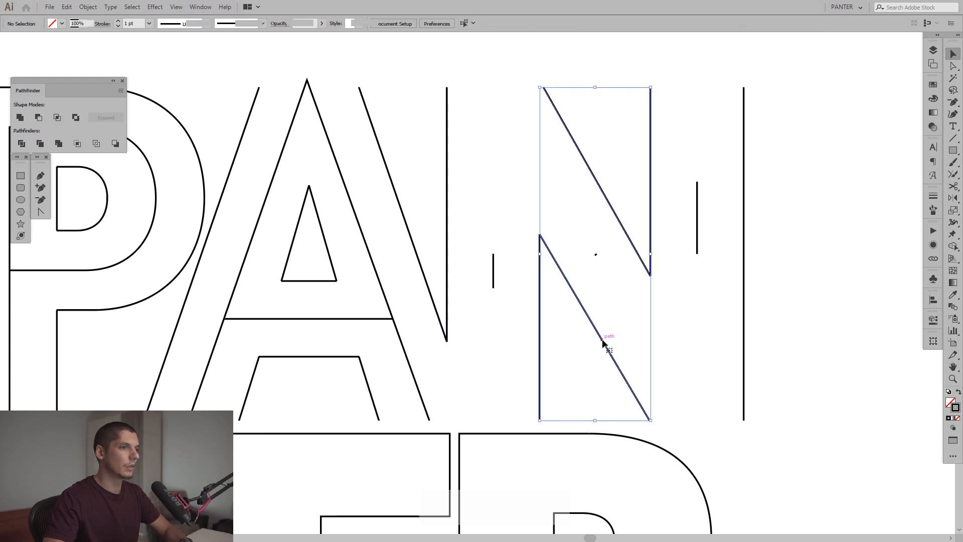
{"action": "right_click", "coordinate": [617, 310]}
{"action": "left_click", "coordinate": [602, 293]}
{"action": "key", "text": "a"}
{"action": "left_click", "coordinate": [560, 268]}
{"action": "left_click_drag", "start_coordinate": [542, 236], "coordinate": [472, 121]}
{"action": "left_click_drag", "start_coordinate": [540, 235], "coordinate": [544, 127]}
{"action": "key", "text": "ctrl+z"}
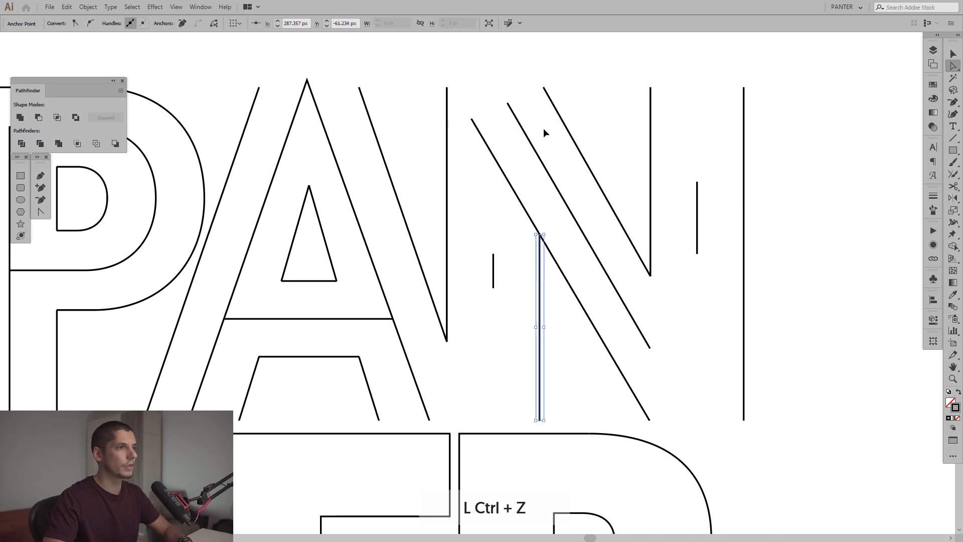
{"action": "key", "text": "v"}
{"action": "left_click", "coordinate": [633, 146]}
{"action": "left_click_drag", "start_coordinate": [618, 152], "coordinate": [605, 163]}
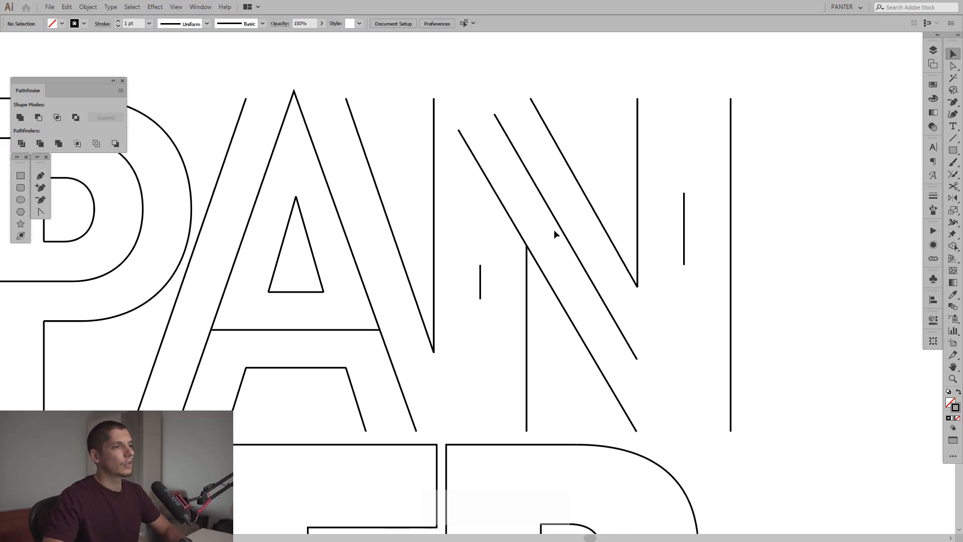
{"action": "left_click", "coordinate": [502, 205]}
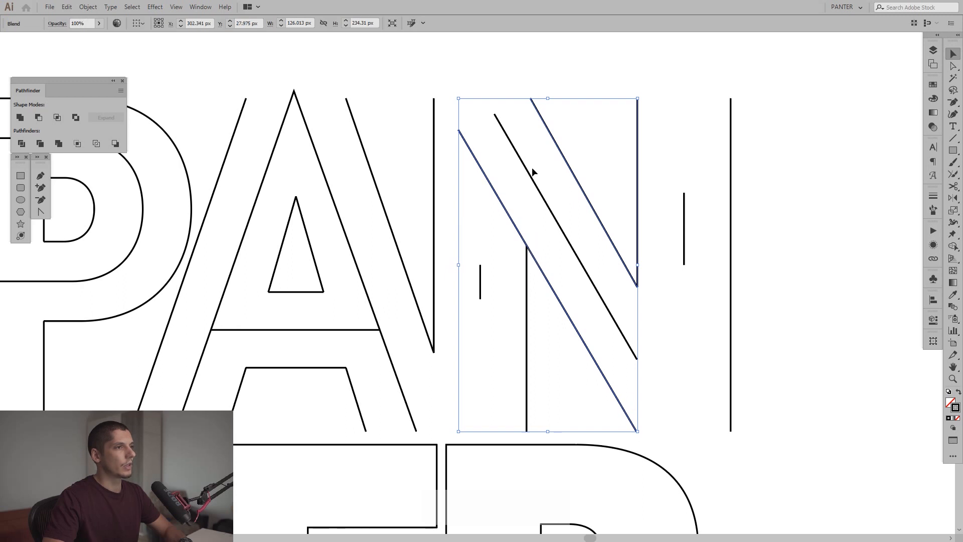
{"action": "left_click", "coordinate": [677, 355]}
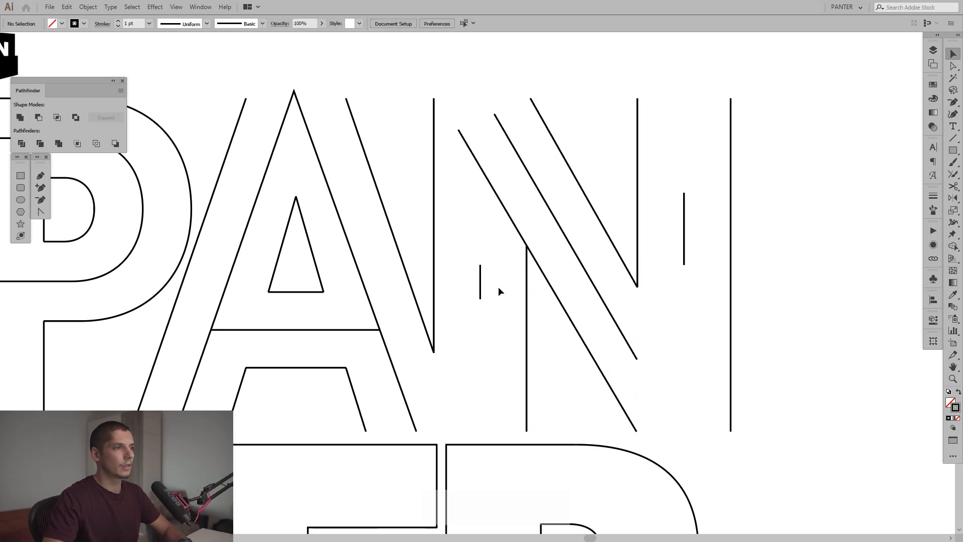
Extend both ends of the centre lines in the N's left and right stems to the full letter height.
{"action": "left_click", "coordinate": [480, 284]}
{"action": "key", "text": "a"}
{"action": "left_click_drag", "start_coordinate": [480, 299], "coordinate": [483, 431]}
{"action": "left_click_drag", "start_coordinate": [479, 264], "coordinate": [489, 99]}
{"action": "left_click_drag", "start_coordinate": [684, 264], "coordinate": [685, 430]}
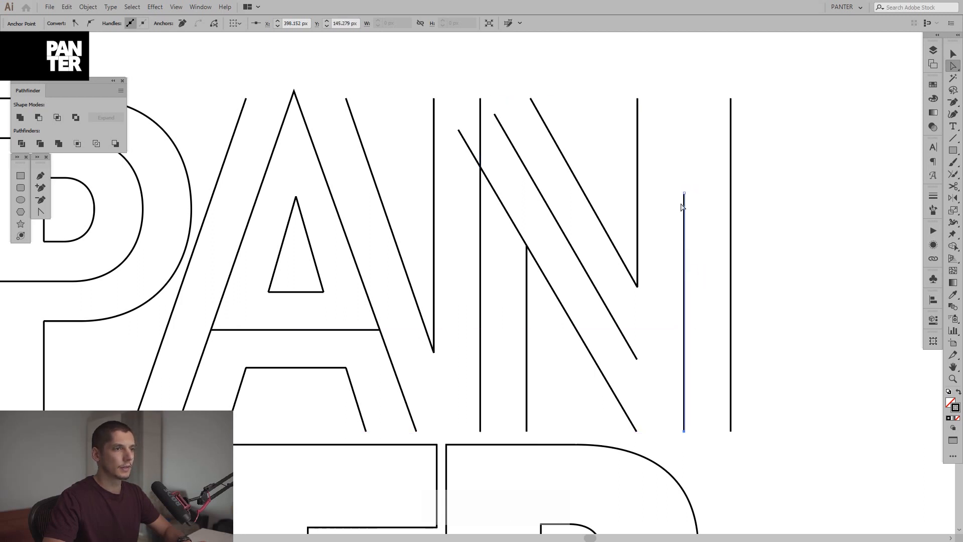
{"action": "left_click_drag", "start_coordinate": [684, 193], "coordinate": [698, 100]}
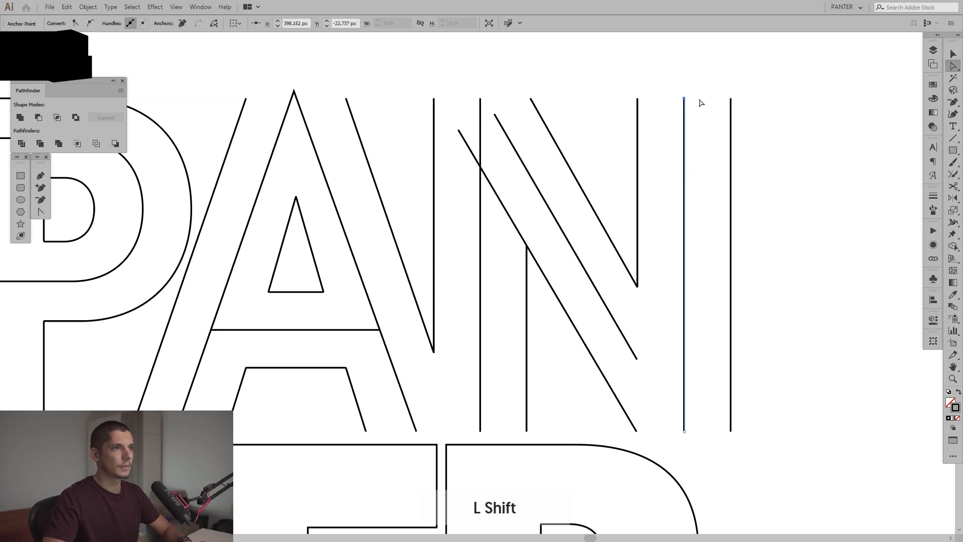
{"action": "left_click", "coordinate": [753, 220]}
Expand the blend between the N's diagonals and ungroup the resulting paths.
{"action": "left_click_drag", "start_coordinate": [770, 231], "coordinate": [761, 253]}
{"action": "scroll", "coordinate": [485, 125], "scroll_direction": "up", "scroll_amount": 2}
{"action": "mouse_move", "coordinate": [500, 134]}
{"action": "left_mouse_down"}
{"action": "mouse_move", "coordinate": [466, 183]}
{"action": "mouse_move", "coordinate": [488, 133]}
{"action": "left_mouse_up"}
{"action": "scroll", "coordinate": [488, 133], "scroll_direction": "up", "scroll_amount": 2}
{"action": "scroll", "coordinate": [485, 208], "scroll_direction": "down", "scroll_amount": 4}
{"action": "key", "text": "v"}
{"action": "left_click", "coordinate": [556, 262]}
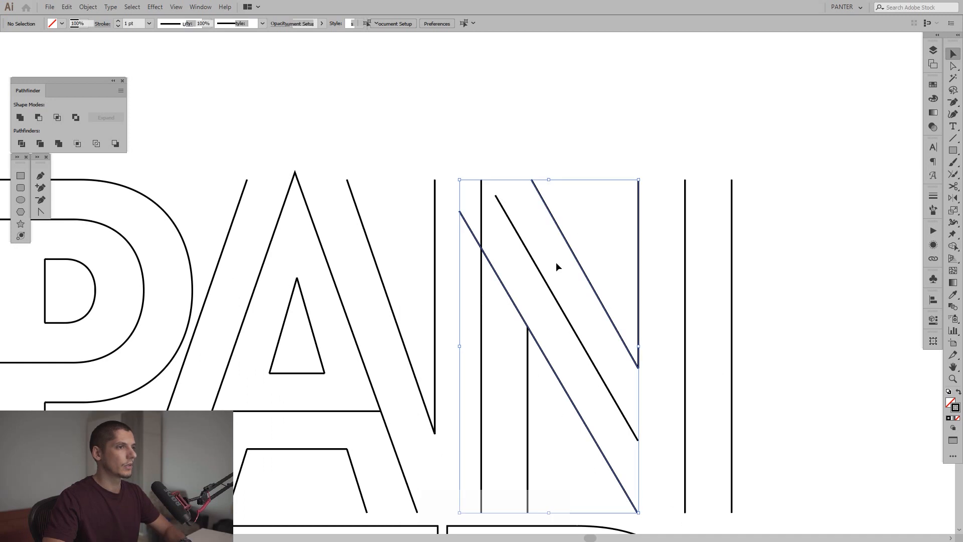
{"action": "left_click", "coordinate": [95, 8]}
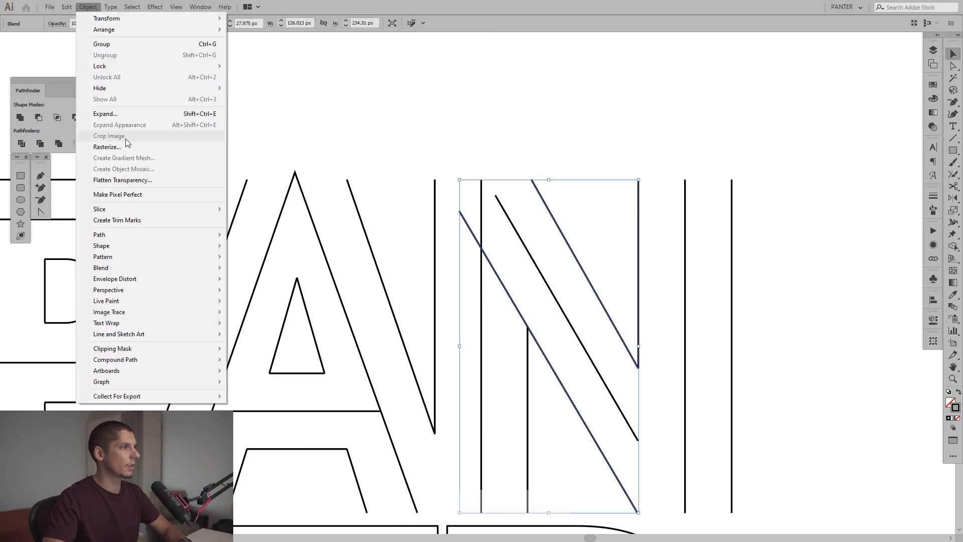
{"action": "left_click", "coordinate": [129, 112]}
{"action": "left_click", "coordinate": [453, 339]}
{"action": "right_click", "coordinate": [582, 315]}
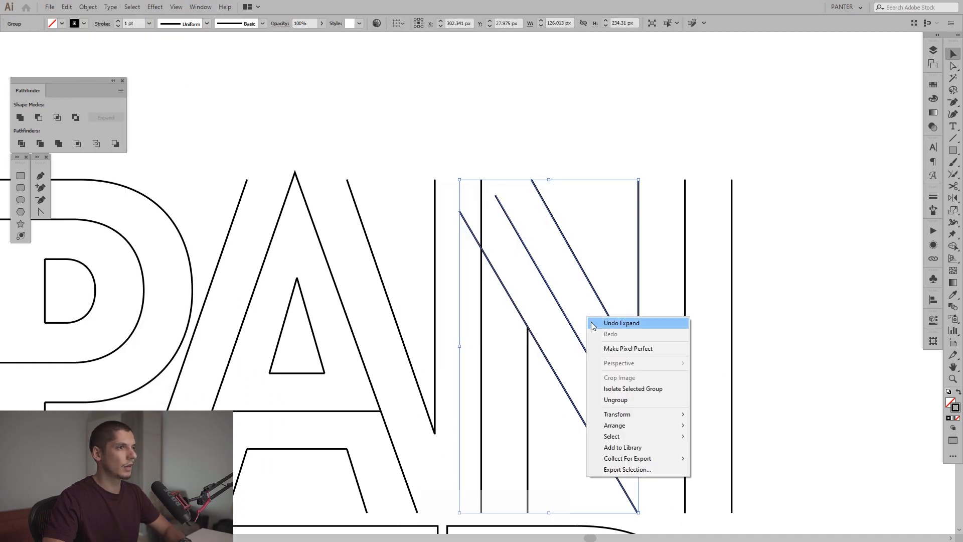
{"action": "left_click", "coordinate": [597, 400]}
Extend the centre diagonal's upper end to align above the left stem's centre line, at about X 255 px, Y -95 px.
{"action": "scroll", "coordinate": [503, 172], "scroll_direction": "up", "scroll_amount": 3}
{"action": "key", "text": "a"}
{"action": "left_click", "coordinate": [481, 237]}
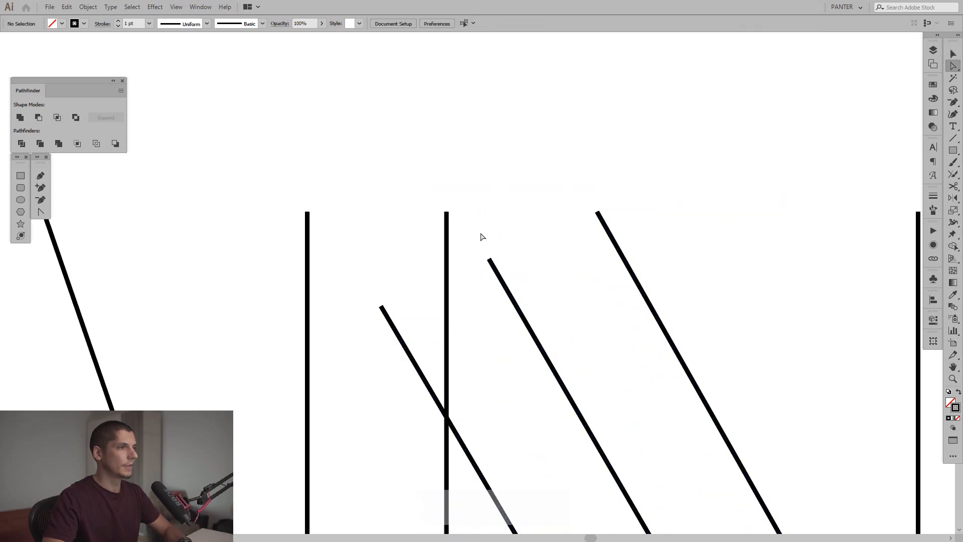
{"action": "left_click", "coordinate": [490, 260]}
{"action": "left_click_drag", "start_coordinate": [490, 260], "coordinate": [446, 184]}
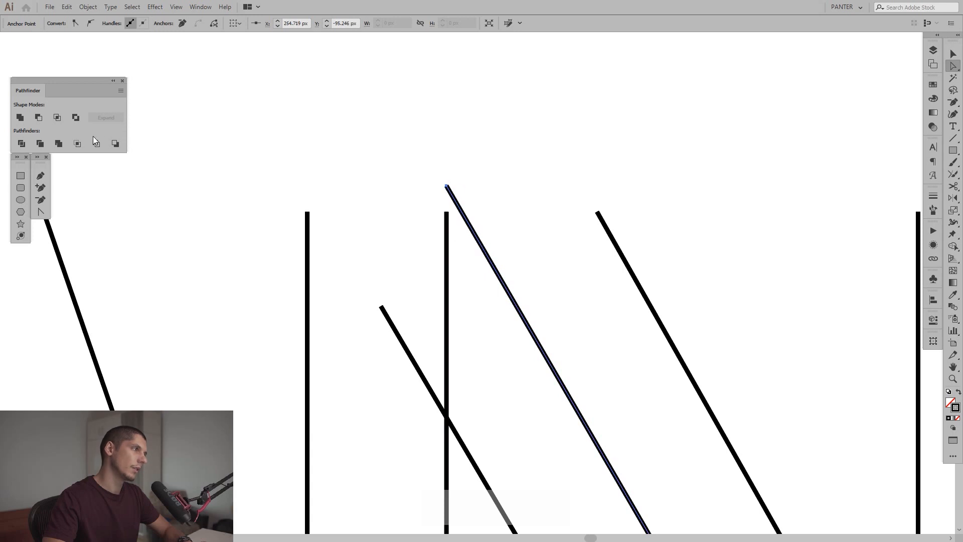
Join the centre diagonal's upper end to the left stem's centre line with the Pen tool and remove the extra anchor below the corner.
{"action": "left_click", "coordinate": [40, 176]}
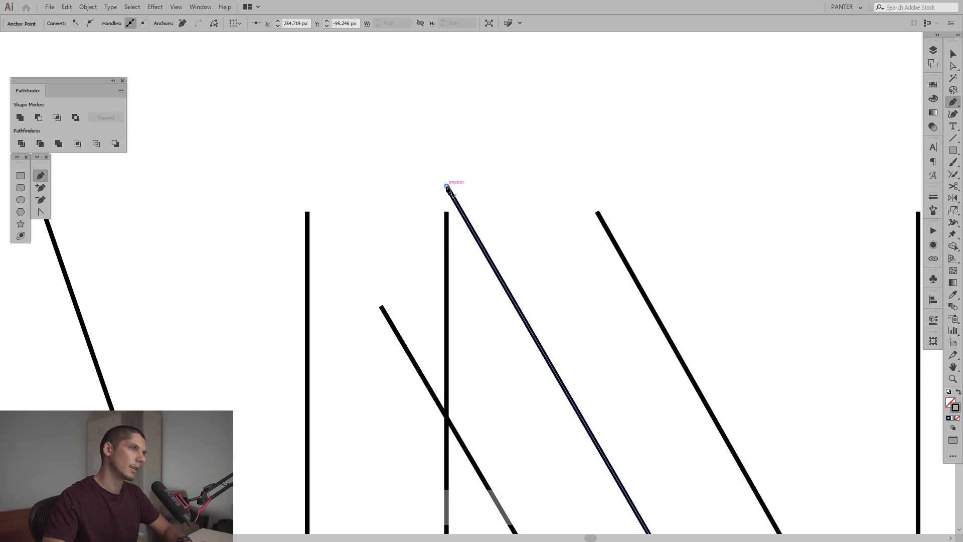
{"action": "left_click", "coordinate": [446, 213]}
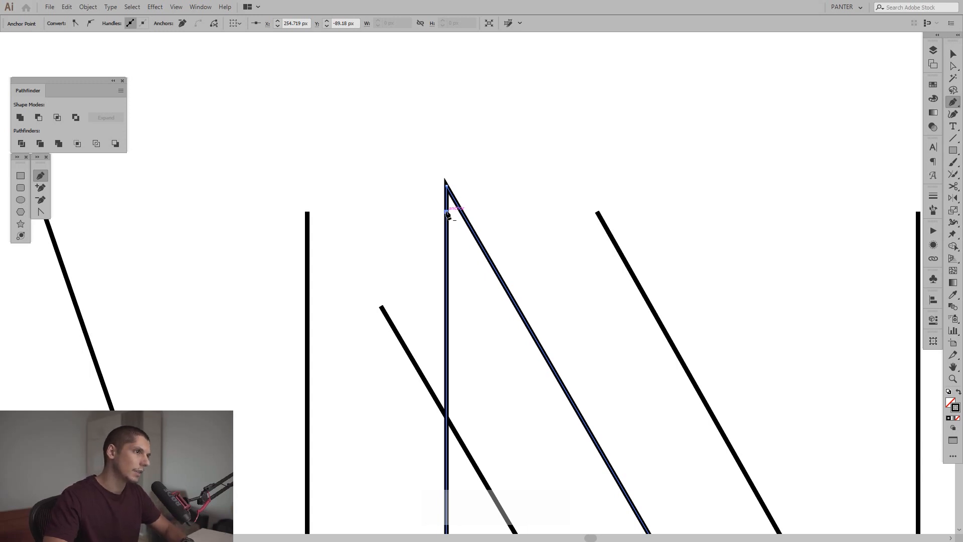
{"action": "left_click", "coordinate": [447, 215]}
{"action": "key", "text": "v"}
{"action": "left_click_drag", "start_coordinate": [478, 218], "coordinate": [396, 177]}
{"action": "scroll", "coordinate": [395, 176], "scroll_direction": "down", "scroll_amount": 3}
{"action": "left_click_drag", "start_coordinate": [429, 212], "coordinate": [461, 206]}
{"action": "left_click", "coordinate": [461, 206]}
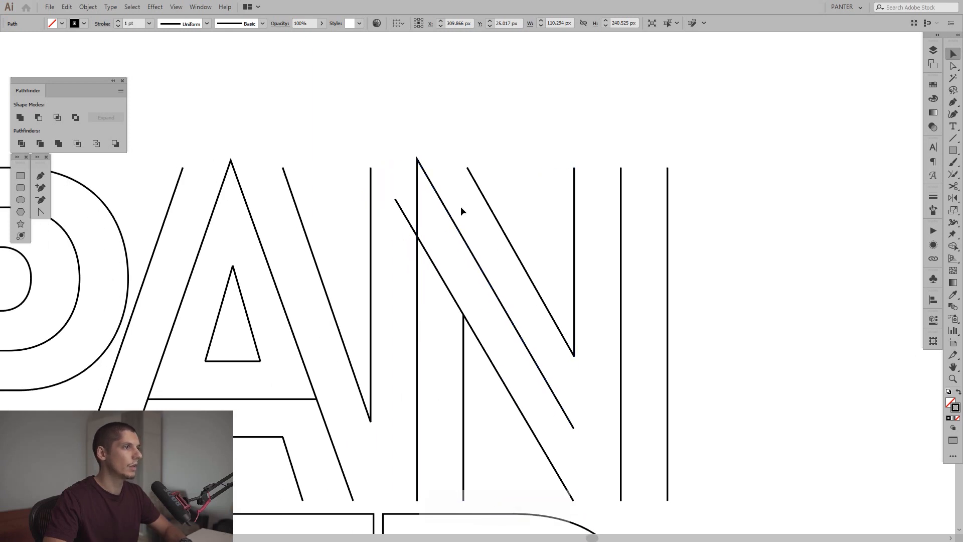
Shorten the right stem's centre line at its lower end and extend the centre diagonal down beneath it to about X 398 px, Y 151 px.
{"action": "scroll", "coordinate": [461, 206], "scroll_direction": "down", "scroll_amount": 1}
{"action": "left_click_drag", "start_coordinate": [599, 426], "coordinate": [541, 342]}
{"action": "scroll", "coordinate": [540, 342], "scroll_direction": "up", "scroll_amount": 2}
{"action": "key", "text": "a"}
{"action": "left_click", "coordinate": [505, 341]}
{"action": "left_click_drag", "start_coordinate": [505, 334], "coordinate": [505, 259]}
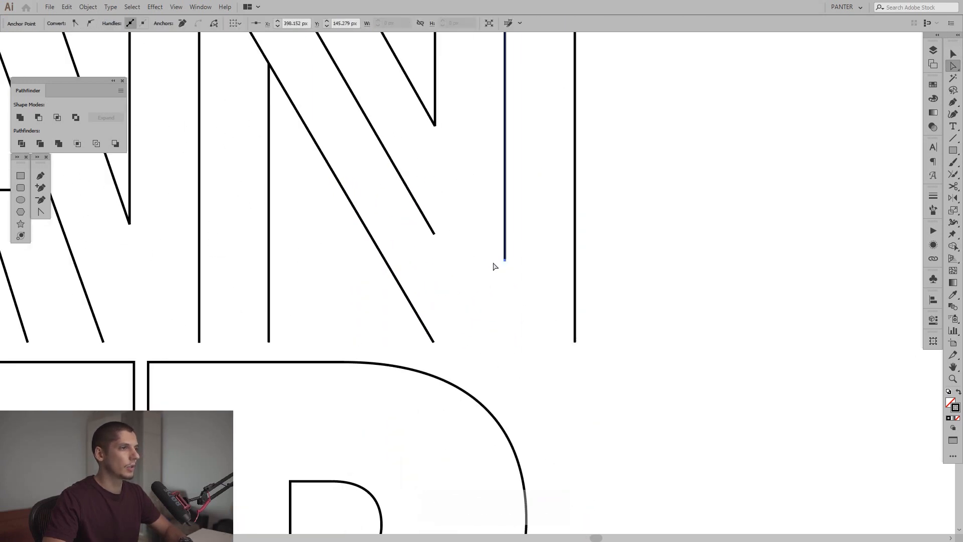
{"action": "scroll", "coordinate": [491, 267], "scroll_direction": "up", "scroll_amount": 2}
{"action": "left_click_drag", "start_coordinate": [416, 224], "coordinate": [509, 386]}
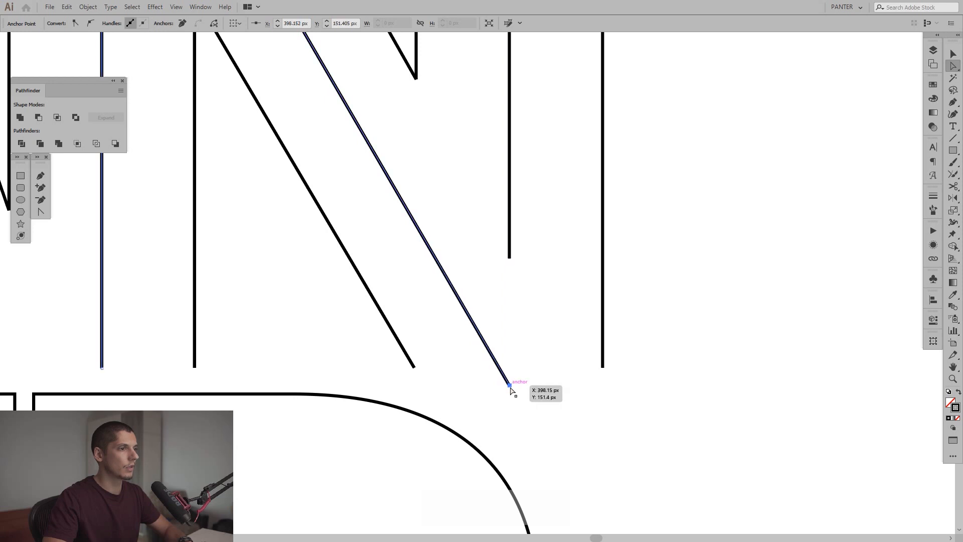
Join the centre diagonal's lower end to the right stem's centre line with the Pen tool and remove the extra anchor above the corner.
{"action": "key", "text": "p"}
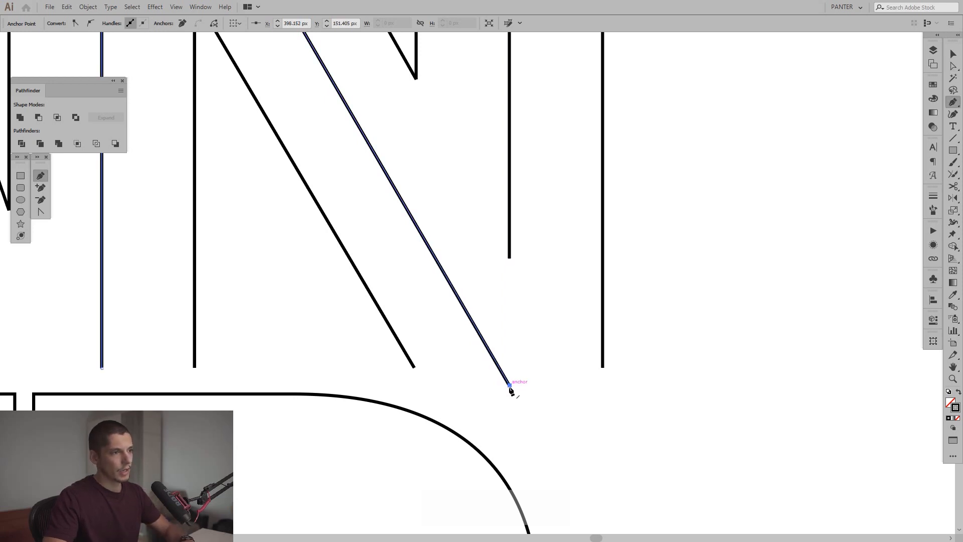
{"action": "left_click_drag", "start_coordinate": [509, 258], "coordinate": [509, 385]}
{"action": "left_click", "coordinate": [510, 259]}
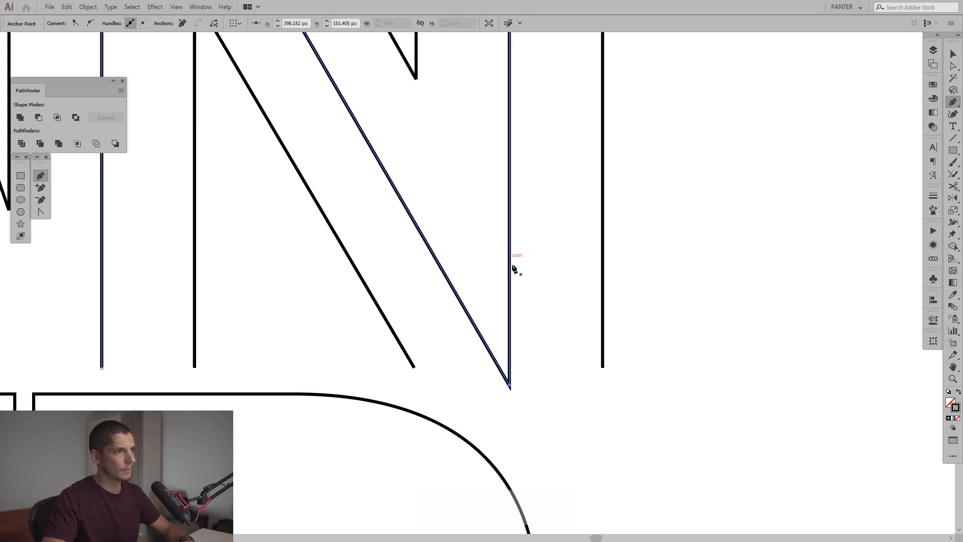
{"action": "key", "text": "v"}
{"action": "left_click", "coordinate": [524, 292]}
{"action": "scroll", "coordinate": [524, 292], "scroll_direction": "down", "scroll_amount": 3}
{"action": "scroll", "coordinate": [523, 291], "scroll_direction": "up", "scroll_amount": 3}
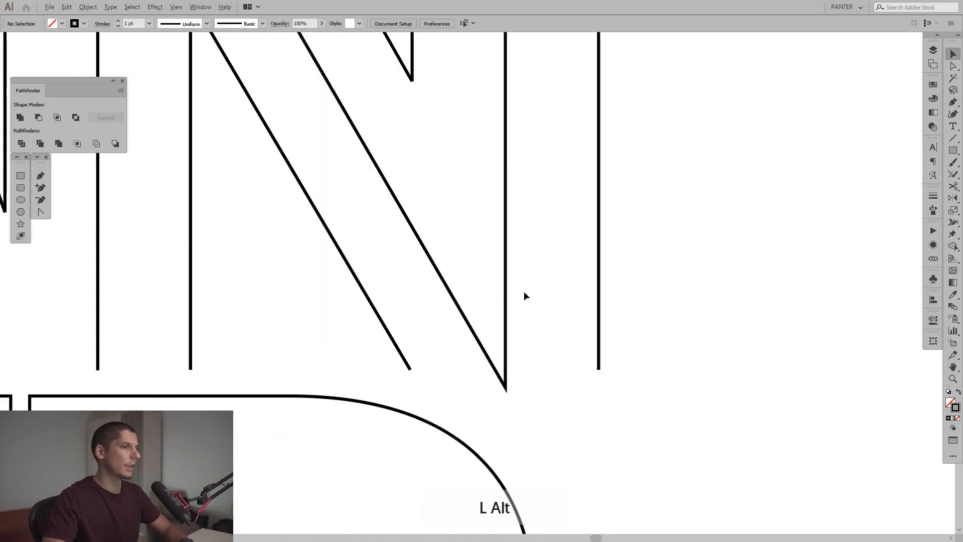
Try to add anchor points on the two centre lines just above the N's lower corner with the Pen tool.
{"action": "left_click", "coordinate": [505, 301]}
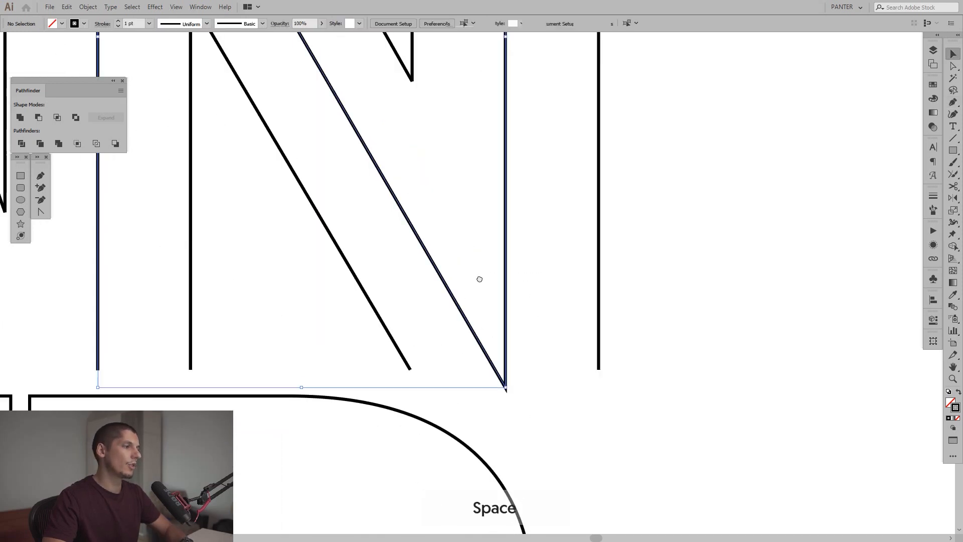
{"action": "scroll", "coordinate": [505, 297], "scroll_direction": "up", "scroll_amount": 2}
{"action": "scroll", "coordinate": [553, 388], "scroll_direction": "up", "scroll_amount": 2}
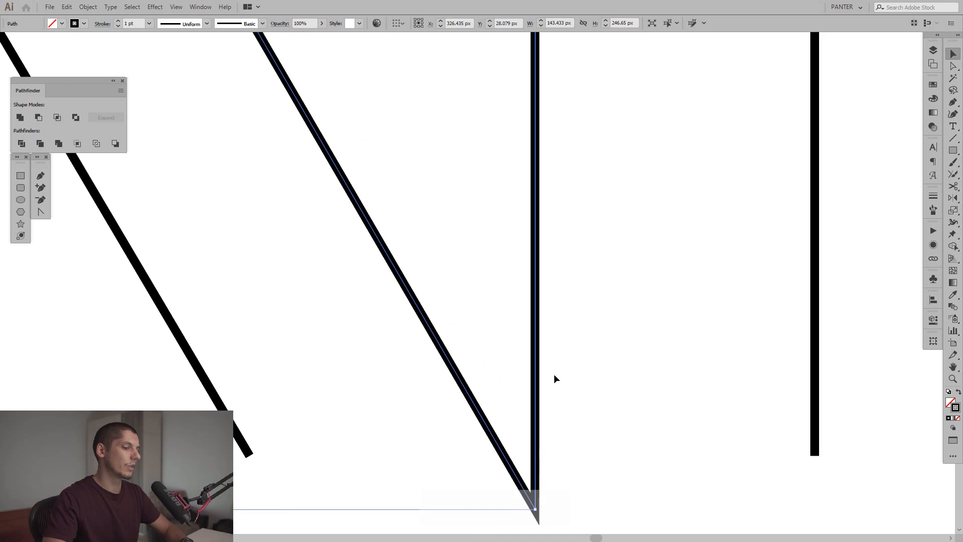
{"action": "key", "text": "p"}
{"action": "left_click", "coordinate": [536, 390]}
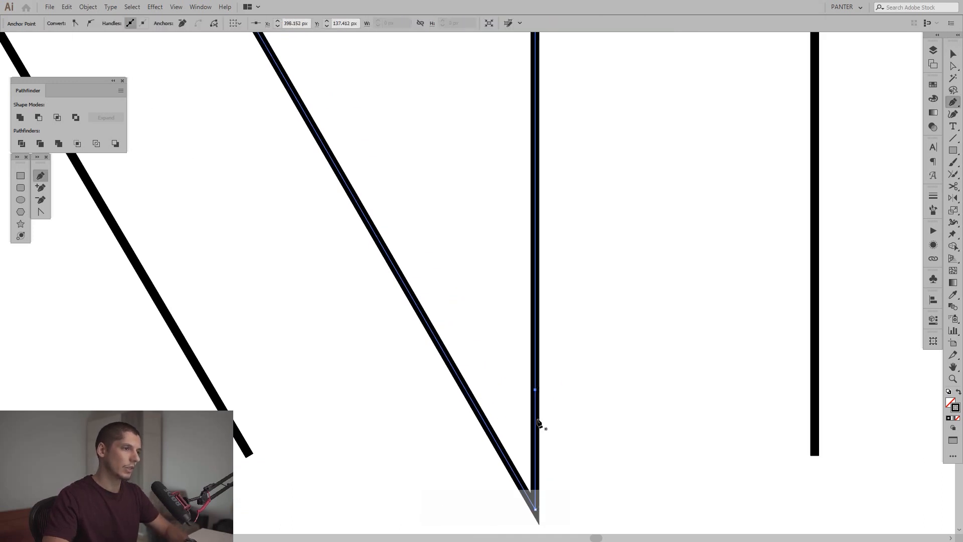
{"action": "scroll", "coordinate": [507, 400], "scroll_direction": "down", "scroll_amount": 2}
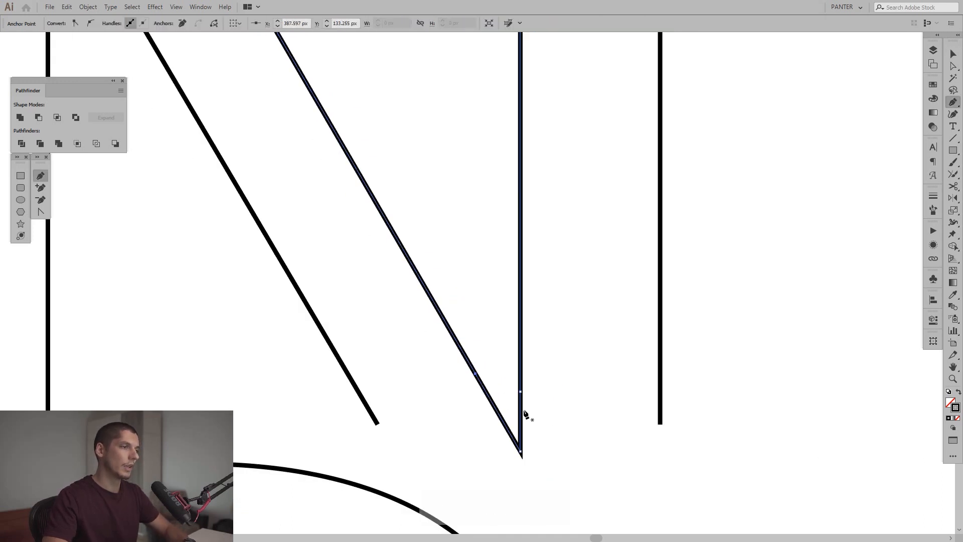
{"action": "key", "text": "ctrl"}
{"action": "key", "text": "v"}
{"action": "left_click", "coordinate": [553, 390]}
{"action": "scroll", "coordinate": [553, 390], "scroll_direction": "down", "scroll_amount": 3}
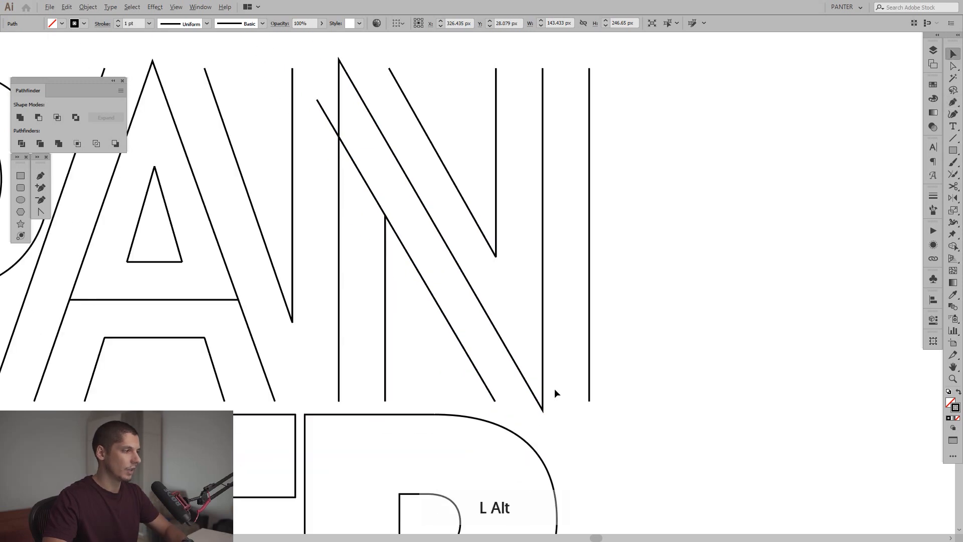
Examine the N's joined centre line together with the rest of the PANTER lettering.
{"action": "left_click_drag", "start_coordinate": [576, 363], "coordinate": [687, 303]}
{"action": "scroll", "coordinate": [688, 304], "scroll_direction": "down", "scroll_amount": 2}
{"action": "left_click_drag", "start_coordinate": [757, 312], "coordinate": [752, 324]}
{"action": "scroll", "coordinate": [586, 243], "scroll_direction": "up", "scroll_amount": 1}
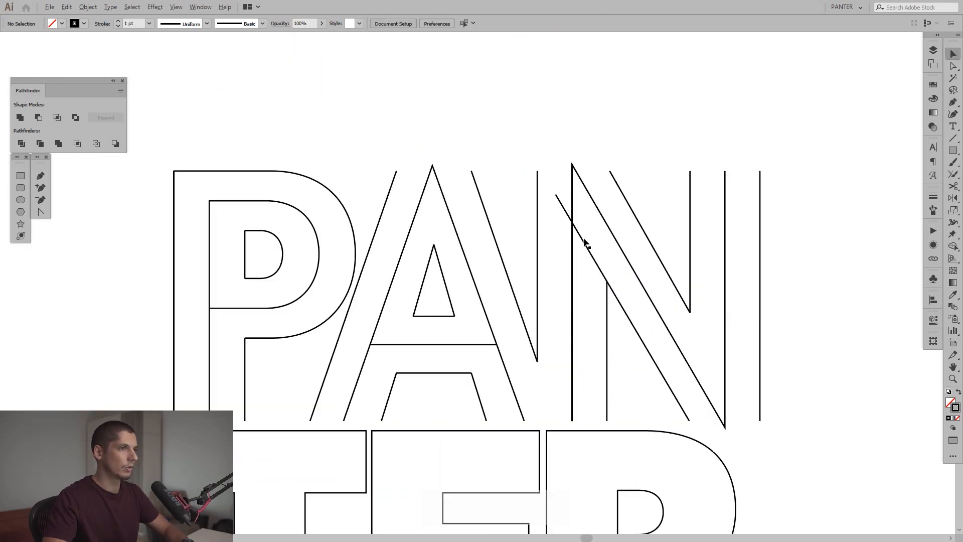
{"action": "left_click", "coordinate": [584, 242]}
{"action": "scroll", "coordinate": [585, 242], "scroll_direction": "down", "scroll_amount": 2}
{"action": "left_click", "coordinate": [708, 264]}
{"action": "left_click_drag", "start_coordinate": [708, 265], "coordinate": [740, 260]}
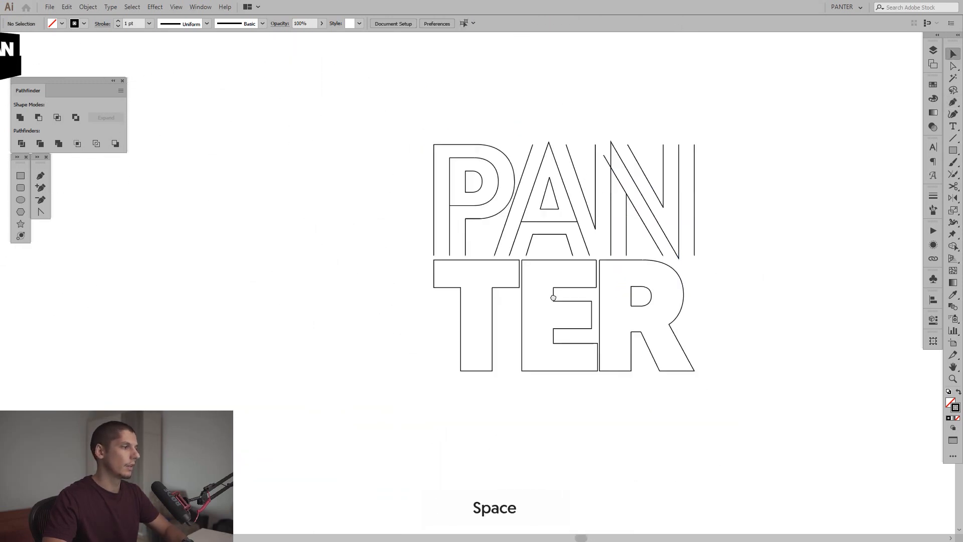
{"action": "scroll", "coordinate": [466, 295], "scroll_direction": "up", "scroll_amount": 2}
{"action": "left_click_drag", "start_coordinate": [559, 267], "coordinate": [324, 303]}
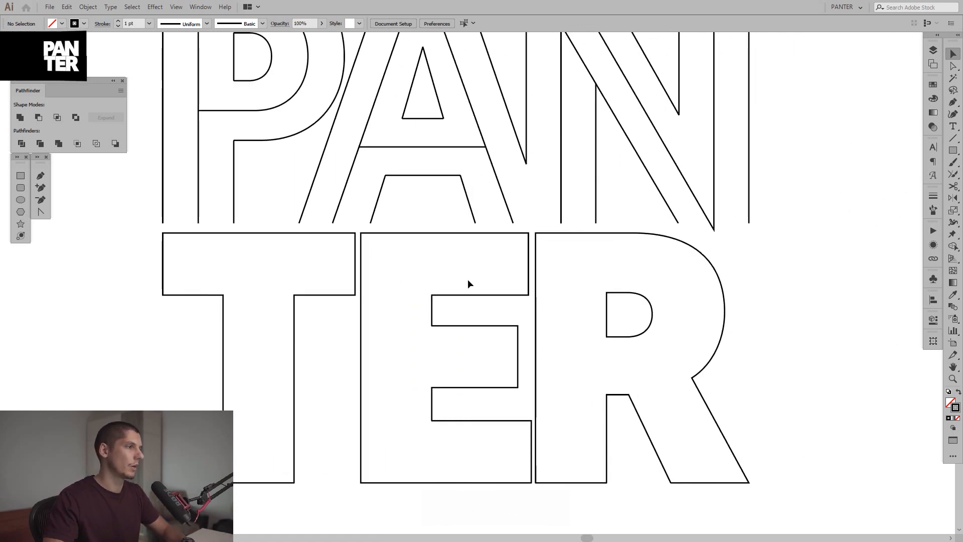
{"action": "left_click_drag", "start_coordinate": [592, 241], "coordinate": [506, 293]}
Inspect the anchor point at the N's lower corner, where the centre diagonal meets the right stem's centre line.
{"action": "scroll", "coordinate": [639, 271], "scroll_direction": "up", "scroll_amount": 1}
{"action": "key", "text": "a"}
{"action": "left_click", "coordinate": [628, 281]}
{"action": "scroll", "coordinate": [608, 282], "scroll_direction": "up", "scroll_amount": 3}
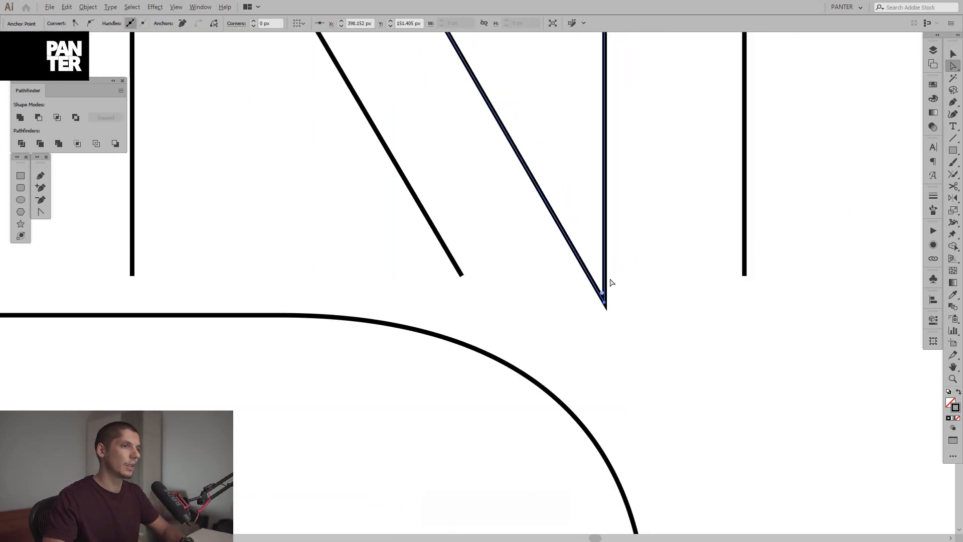
{"action": "left_click_drag", "start_coordinate": [577, 205], "coordinate": [630, 208]}
{"action": "scroll", "coordinate": [647, 292], "scroll_direction": "down", "scroll_amount": 3}
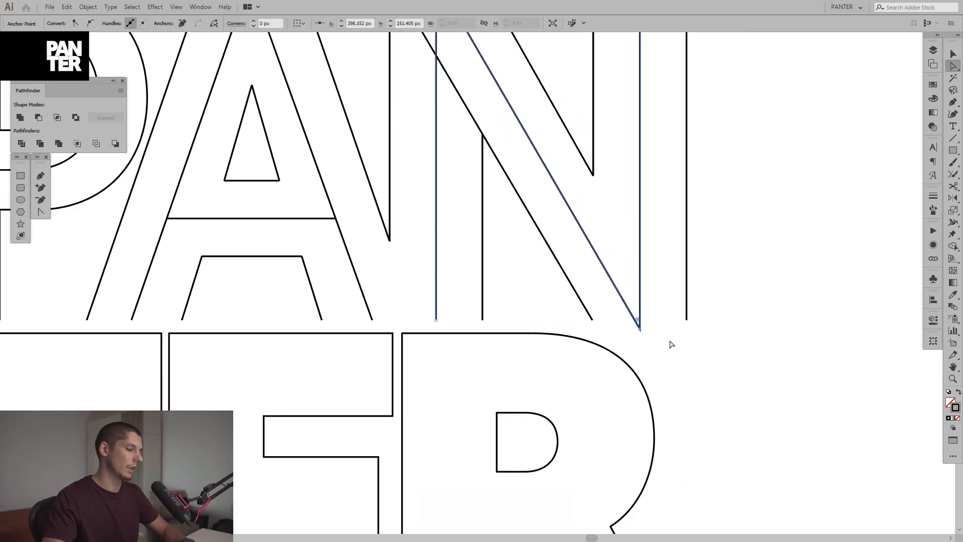
{"action": "left_click", "coordinate": [691, 349]}
Delete the two short end segments of the T's crossbar and the bottom segment of its stem.
{"action": "left_click_drag", "start_coordinate": [709, 355], "coordinate": [799, 300]}
{"action": "scroll", "coordinate": [799, 299], "scroll_direction": "down", "scroll_amount": 2}
{"action": "left_click_drag", "start_coordinate": [501, 303], "coordinate": [443, 281]}
{"action": "scroll", "coordinate": [443, 281], "scroll_direction": "up", "scroll_amount": 2}
{"action": "left_click_drag", "start_coordinate": [391, 302], "coordinate": [424, 222]}
{"action": "left_click_drag", "start_coordinate": [268, 211], "coordinate": [557, 226]}
{"action": "key", "text": "Delete"}
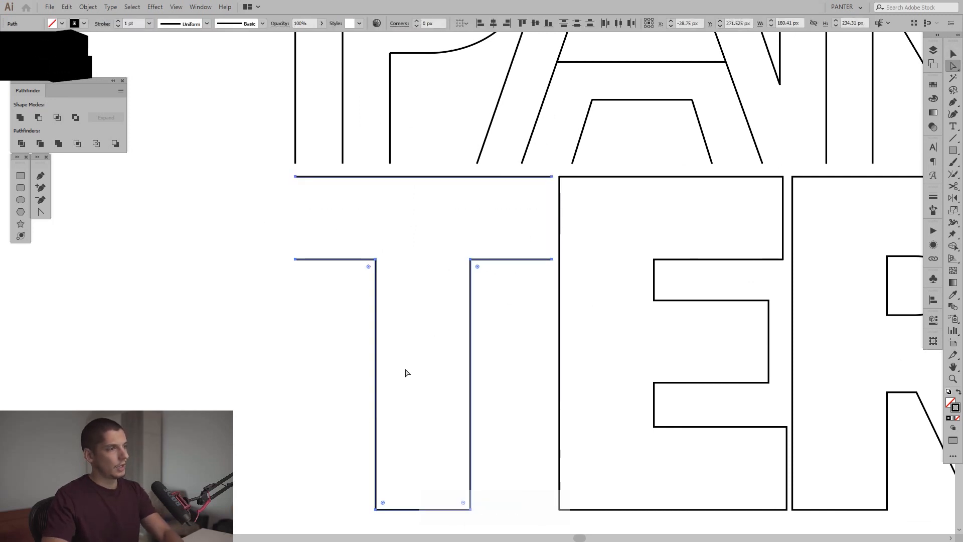
{"action": "scroll", "coordinate": [404, 369], "scroll_direction": "down", "scroll_amount": 2}
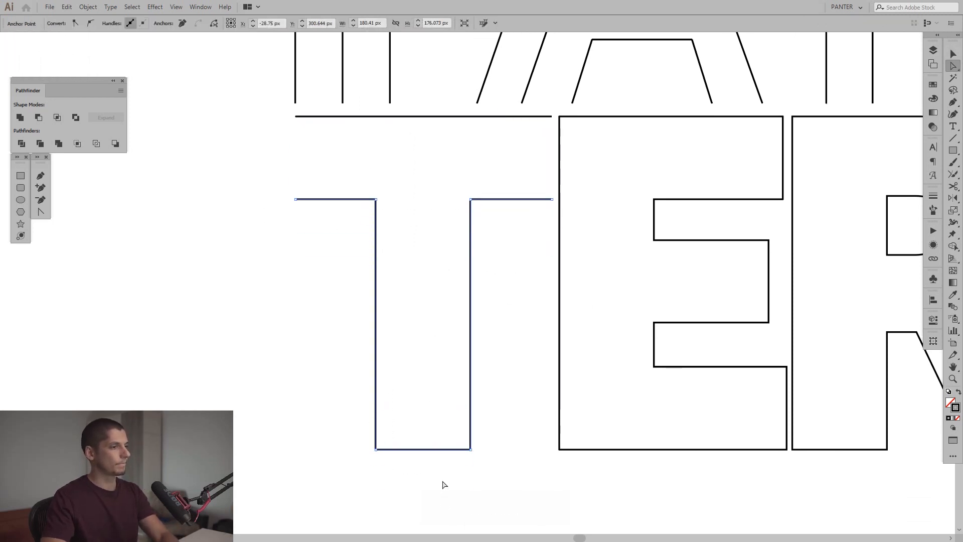
{"action": "key", "text": "Delete"}
{"action": "left_click_drag", "start_coordinate": [421, 272], "coordinate": [421, 278]}
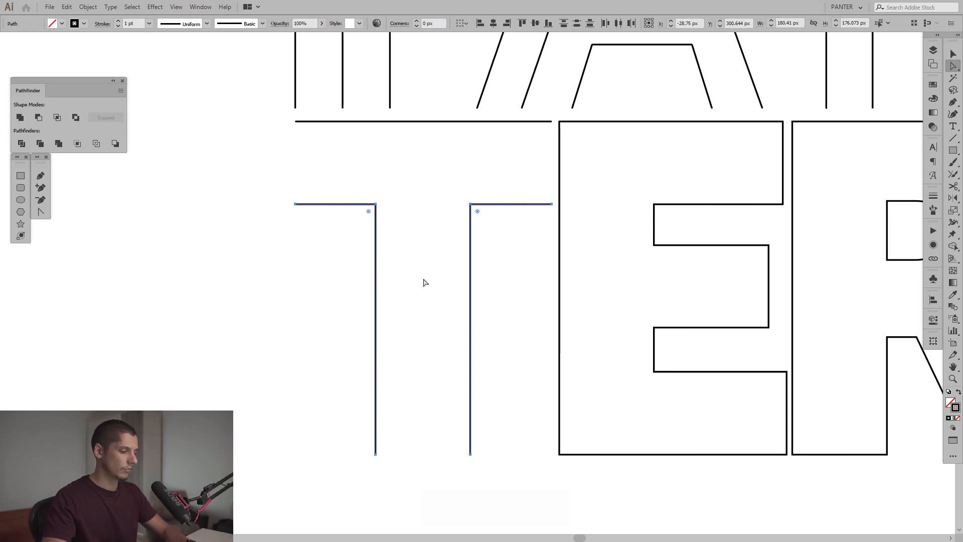
Cut the T's remaining outline with the Scissors tool at both inner corners between the crossbar and the stem.
{"action": "key", "text": "v"}
{"action": "left_click", "coordinate": [956, 187]}
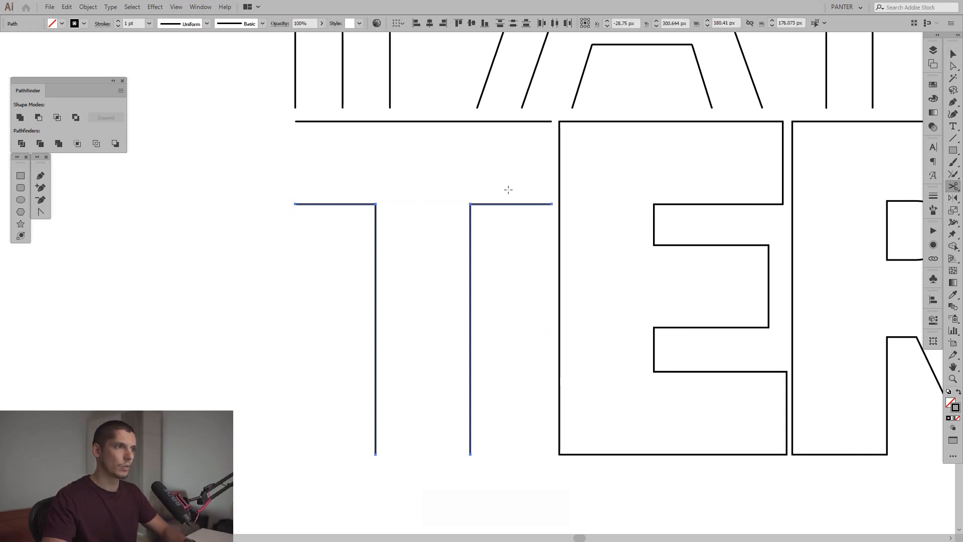
{"action": "left_click", "coordinate": [470, 204]}
{"action": "key", "text": "v"}
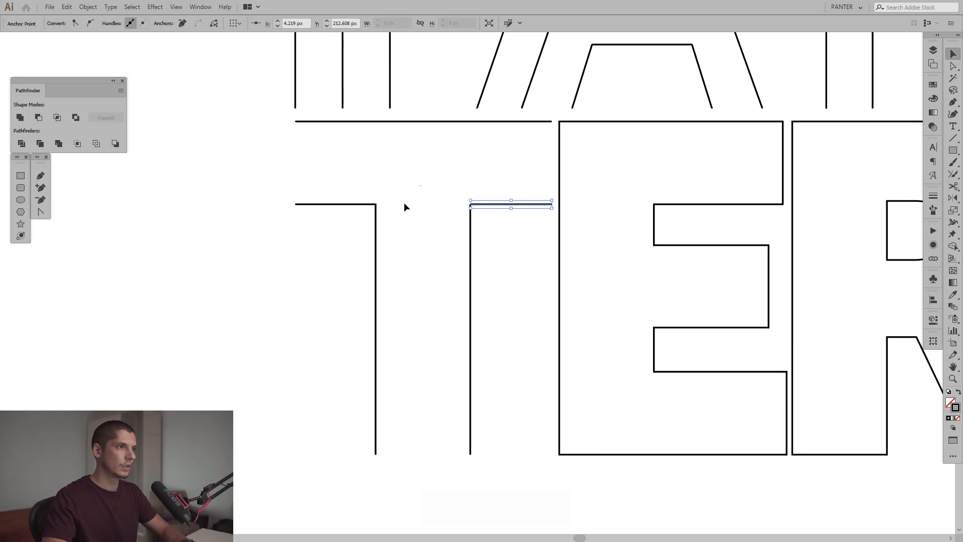
{"action": "left_click_drag", "start_coordinate": [421, 185], "coordinate": [356, 226]}
{"action": "left_click", "coordinate": [953, 187]}
{"action": "left_click", "coordinate": [376, 203]}
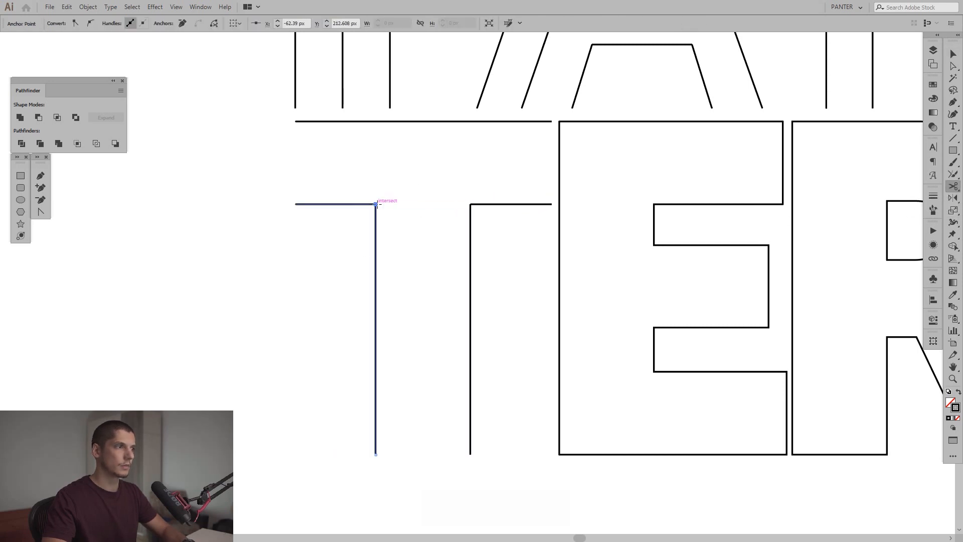
{"action": "left_click", "coordinate": [955, 187]}
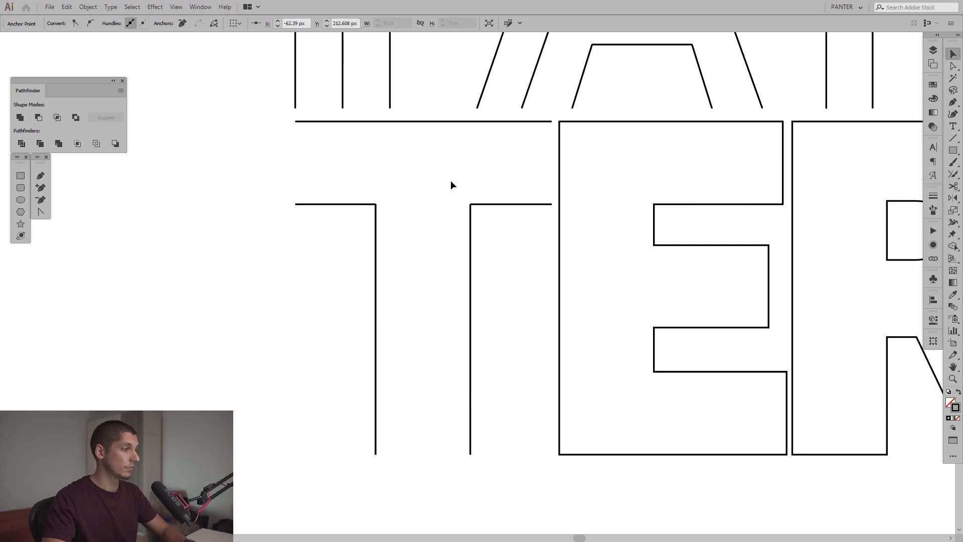
Make a blend between the two vertical lines of the T's stem.
{"action": "left_click_drag", "start_coordinate": [516, 273], "coordinate": [299, 306]}
{"action": "left_click_drag", "start_coordinate": [482, 276], "coordinate": [445, 258]}
{"action": "key", "text": "ctrl+j"}
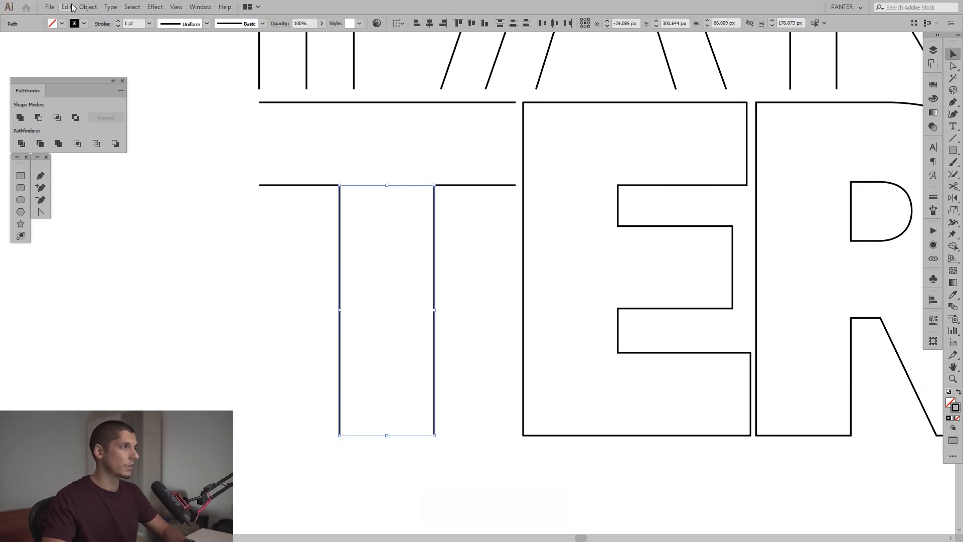
{"action": "left_click", "coordinate": [88, 7]}
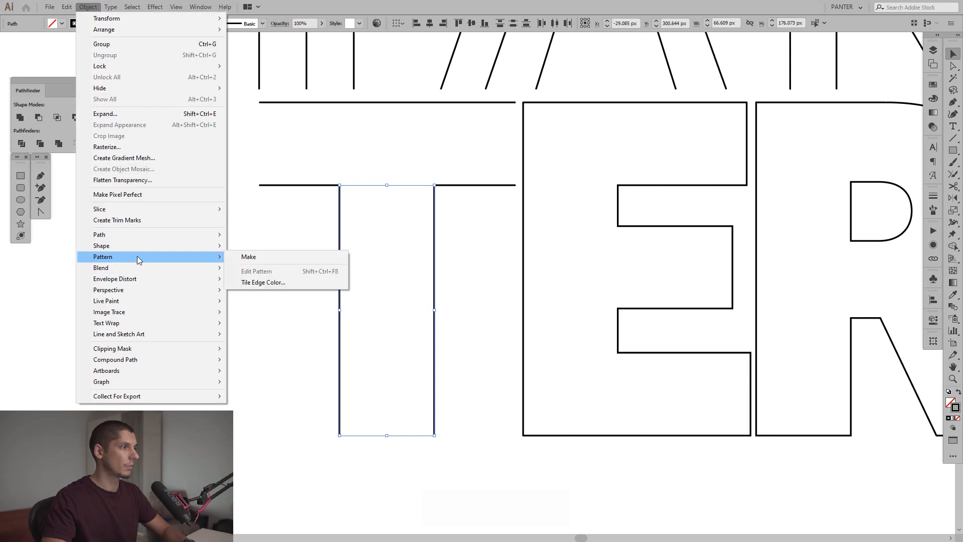
{"action": "mouse_move", "coordinate": [136, 267]}
{"action": "left_click", "coordinate": [251, 267]}
{"action": "left_click", "coordinate": [255, 271]}
{"action": "left_click_drag", "start_coordinate": [341, 278], "coordinate": [197, 267]}
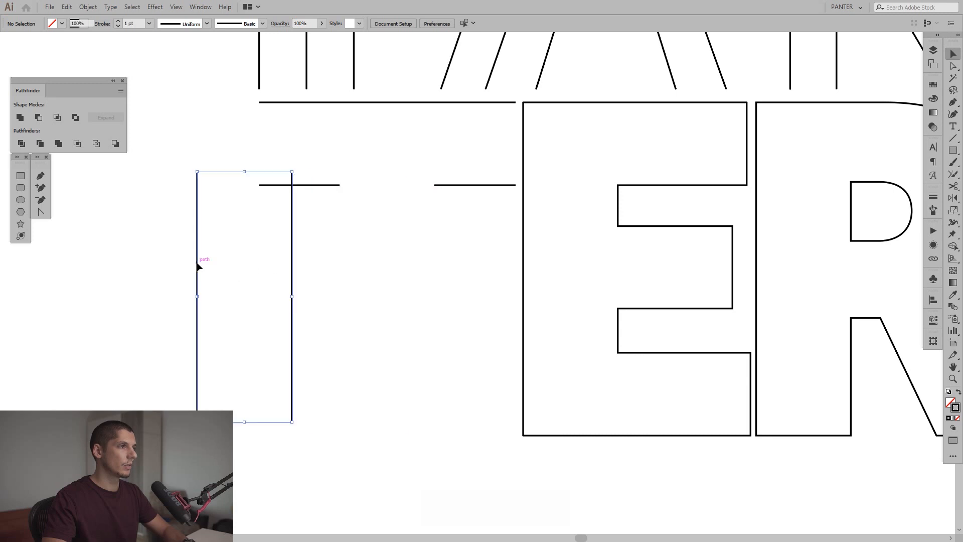
{"action": "key", "text": "ctrl+z"}
{"action": "left_click", "coordinate": [390, 276]}
Make a blend between the upper line and the short lower lines of the T's crossbar.
{"action": "key", "text": "space"}
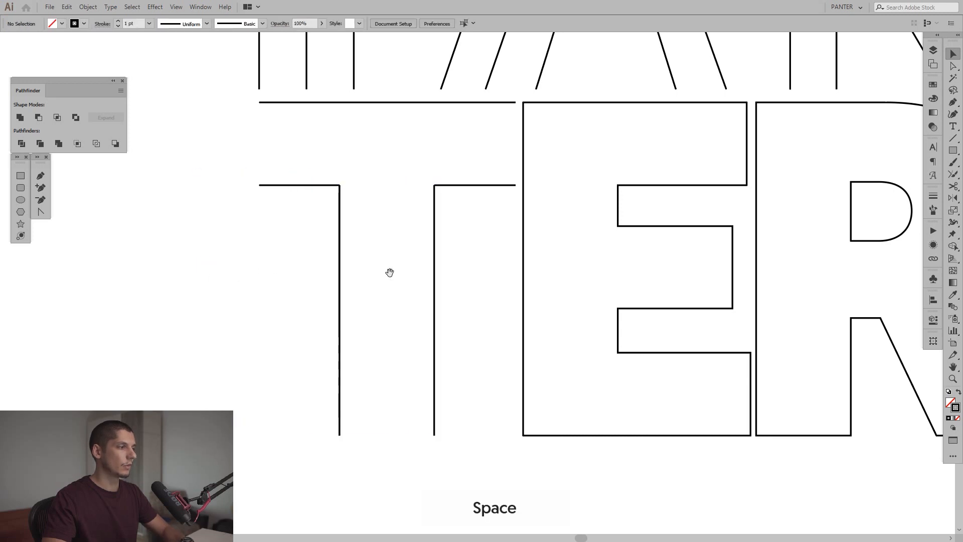
{"action": "left_click_drag", "start_coordinate": [389, 271], "coordinate": [409, 251]}
{"action": "left_click_drag", "start_coordinate": [322, 82], "coordinate": [322, 77]}
{"action": "left_click", "coordinate": [89, 7]}
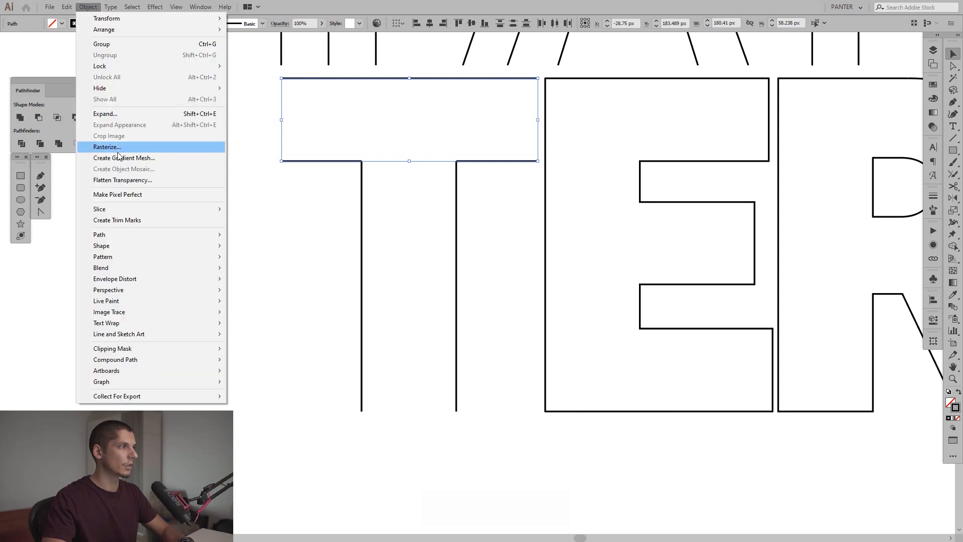
{"action": "mouse_move", "coordinate": [206, 272]}
{"action": "left_click", "coordinate": [246, 269]}
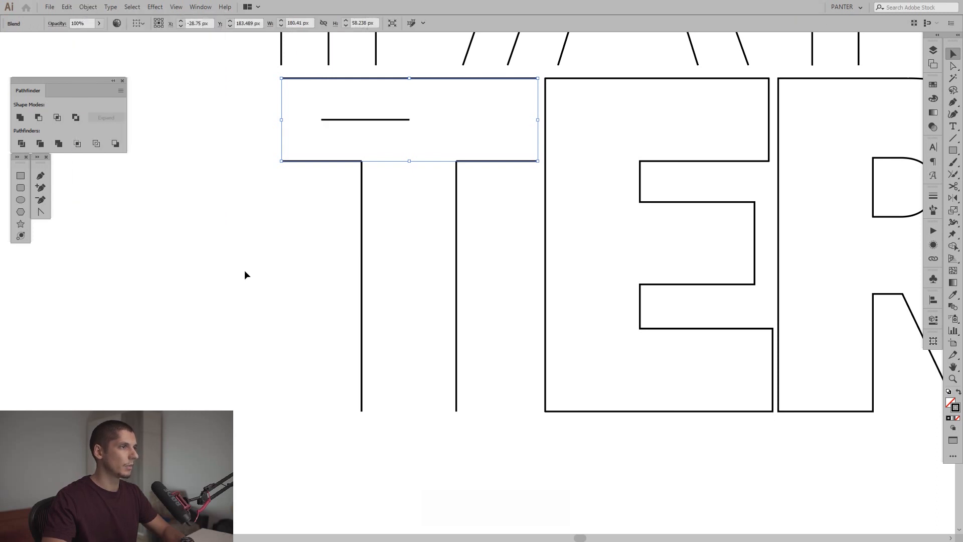
{"action": "left_click", "coordinate": [271, 252]}
{"action": "key", "text": "space"}
{"action": "left_click_drag", "start_coordinate": [331, 239], "coordinate": [338, 211]}
{"action": "left_click", "coordinate": [434, 234]}
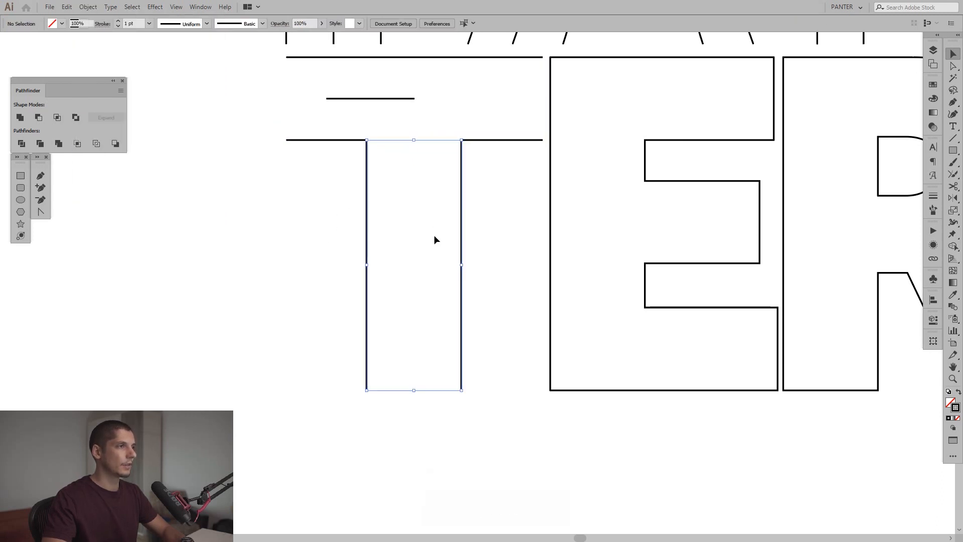
{"action": "left_click_drag", "start_coordinate": [413, 140], "coordinate": [420, 83]}
{"action": "key", "text": "ctrl+z"}
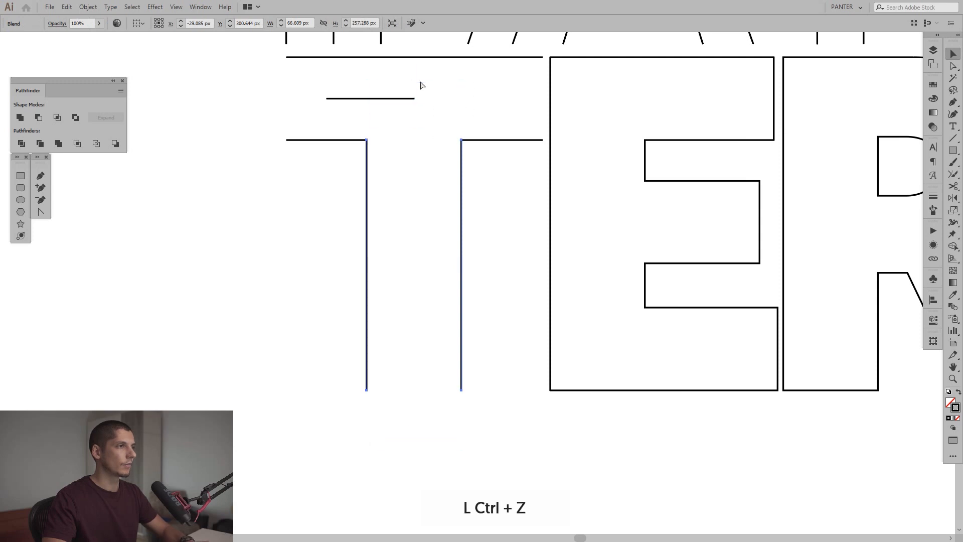
{"action": "left_click", "coordinate": [482, 215]}
Fill the T's stem width with two equal side-by-side rectangles, together about 66.6 px wide and 48.7 px high.
{"action": "scroll", "coordinate": [396, 159], "scroll_direction": "up", "scroll_amount": 1}
{"action": "key", "text": "space"}
{"action": "left_click_drag", "start_coordinate": [395, 163], "coordinate": [382, 147]}
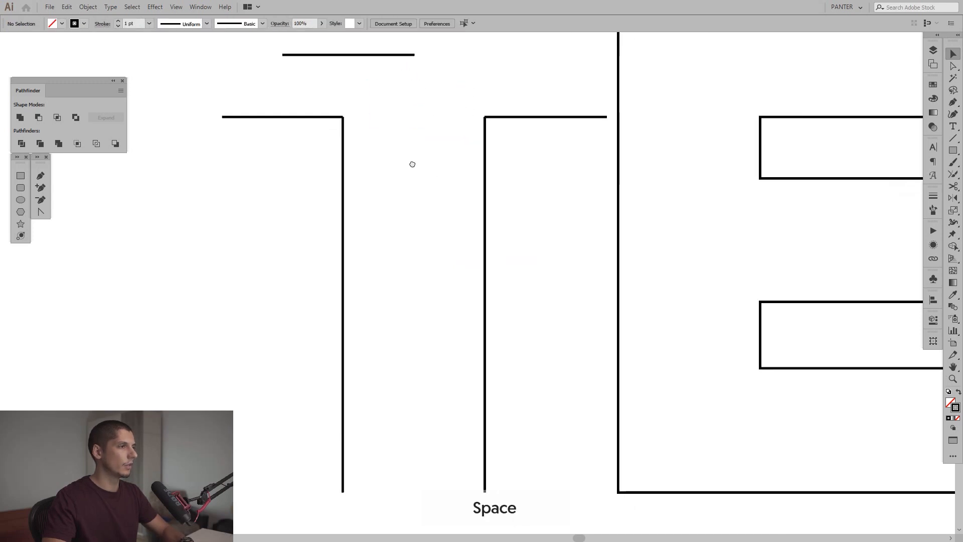
{"action": "left_click", "coordinate": [40, 175]}
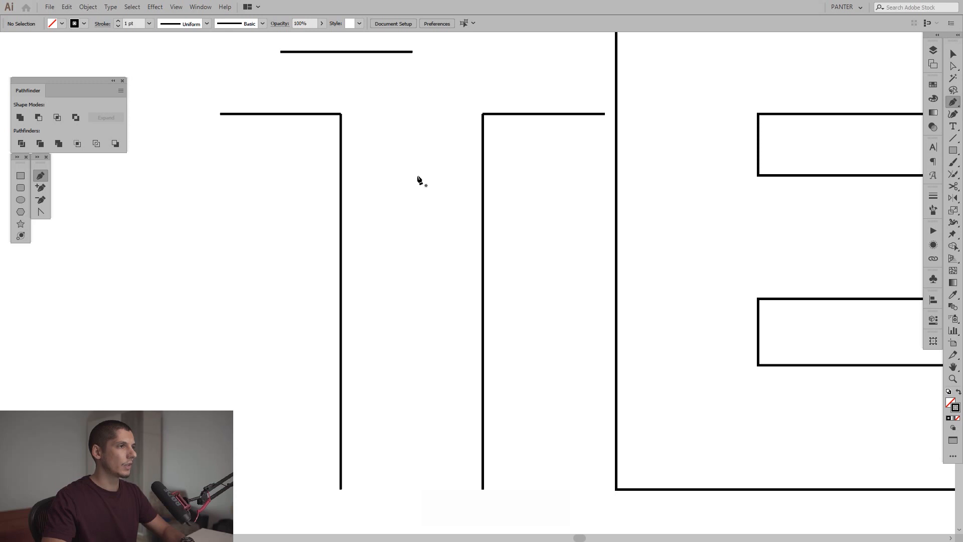
{"action": "key", "text": "m"}
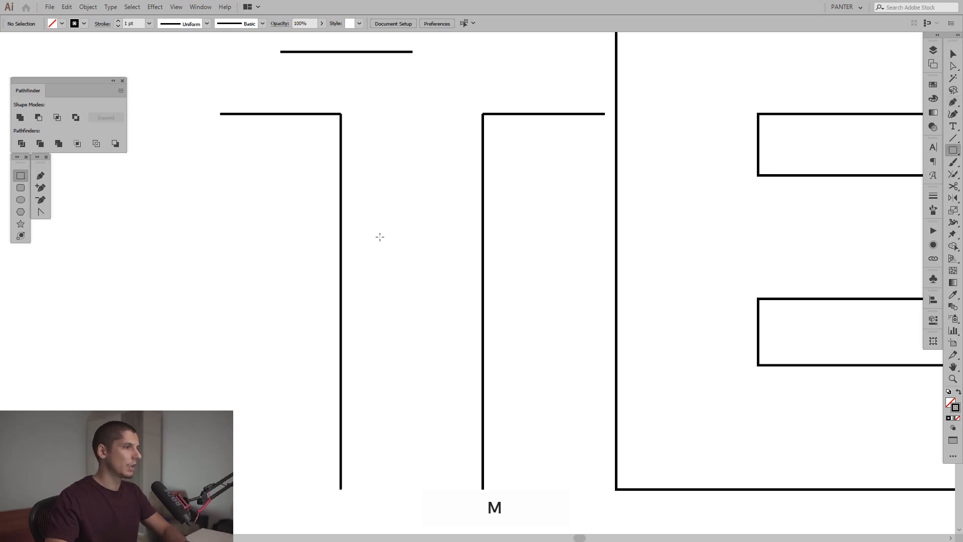
{"action": "mouse_move", "coordinate": [341, 226]}
{"action": "left_mouse_down"}
{"action": "mouse_move", "coordinate": [402, 281]}
{"action": "mouse_move", "coordinate": [412, 329]}
{"action": "left_mouse_up"}
{"action": "left_click_drag", "start_coordinate": [394, 230], "coordinate": [464, 239]}
{"action": "scroll", "coordinate": [465, 234], "scroll_direction": "up", "scroll_amount": 3}
{"action": "left_click_drag", "start_coordinate": [377, 179], "coordinate": [293, 245]}
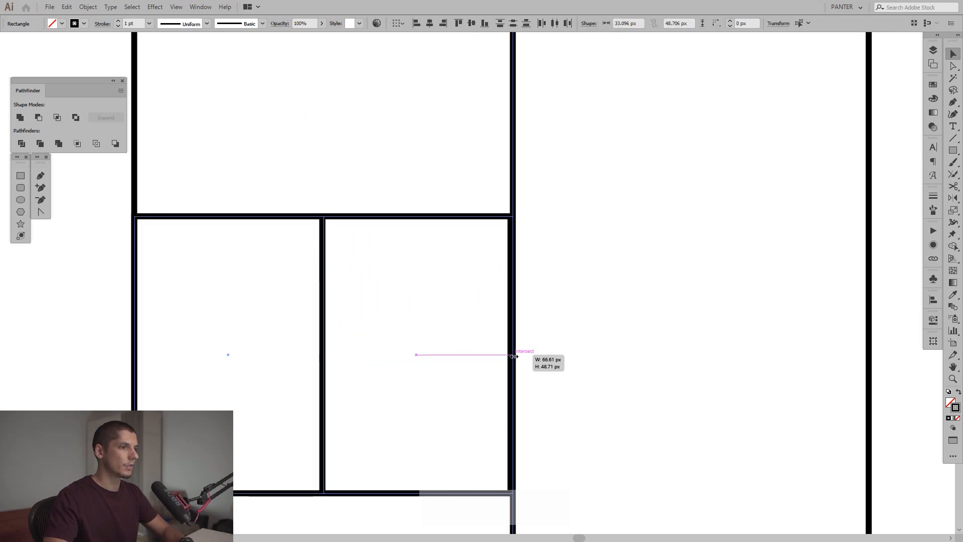
{"action": "left_click", "coordinate": [621, 269]}
Draw a vertical centre line about 93 px long through the rectangles' shared edge with the Pen tool and delete both rectangles.
{"action": "scroll", "coordinate": [491, 243], "scroll_direction": "down", "scroll_amount": 4}
{"action": "left_click_drag", "start_coordinate": [475, 226], "coordinate": [468, 234]}
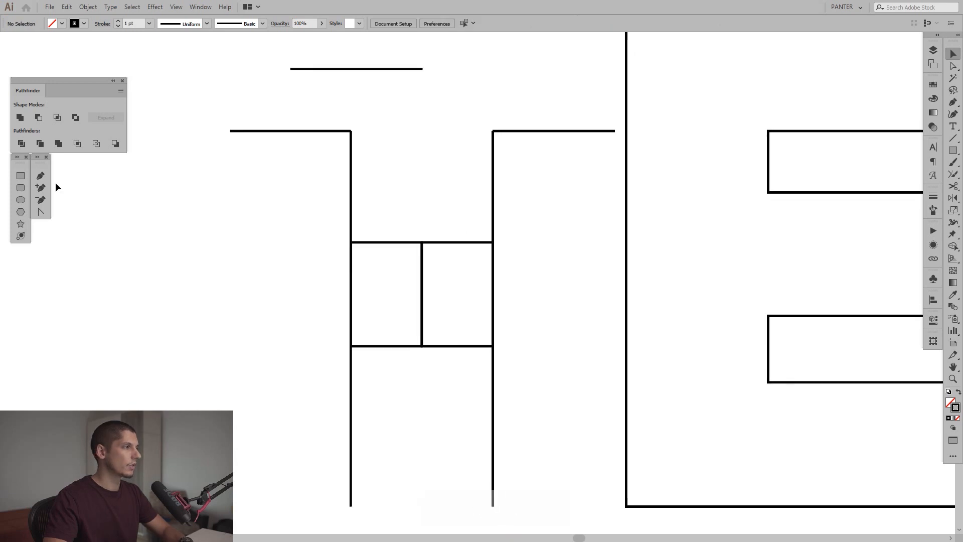
{"action": "left_click", "coordinate": [421, 202]}
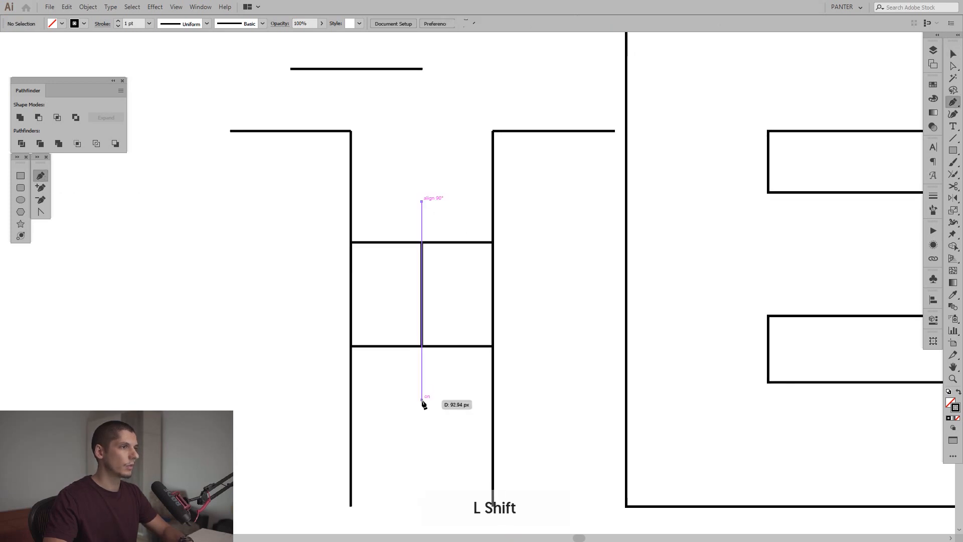
{"action": "left_click", "coordinate": [422, 400], "text": "shift"}
{"action": "key", "text": "v"}
{"action": "left_click_drag", "start_coordinate": [469, 363], "coordinate": [468, 321]}
{"action": "left_click_drag", "start_coordinate": [395, 224], "coordinate": [369, 288]}
{"action": "key", "text": "Delete"}
Expand the T's crossbar blend with Object, Fill and Stroke enabled, and ungroup the resulting lines.
{"action": "left_click_drag", "start_coordinate": [413, 132], "coordinate": [404, 204]}
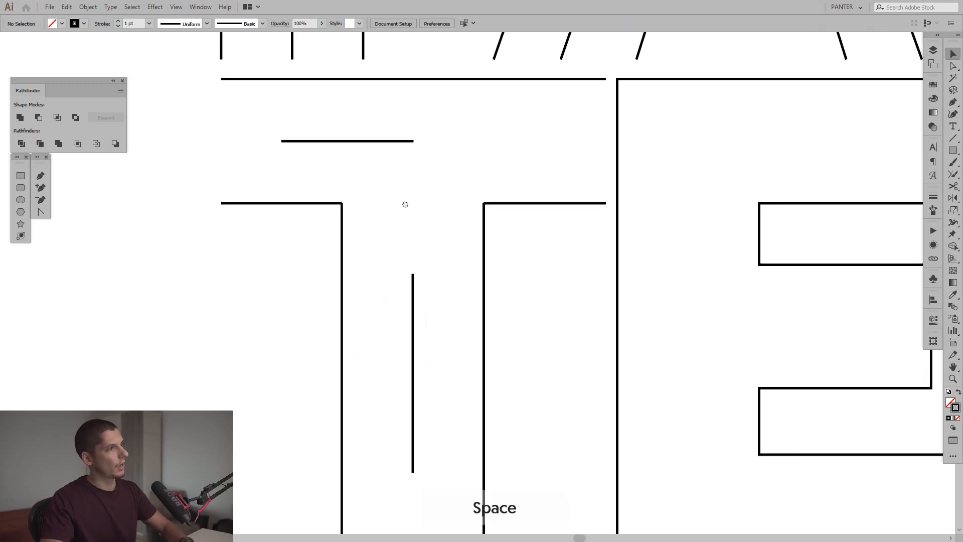
{"action": "key", "text": "a"}
{"action": "left_click_drag", "start_coordinate": [267, 126], "coordinate": [298, 168]}
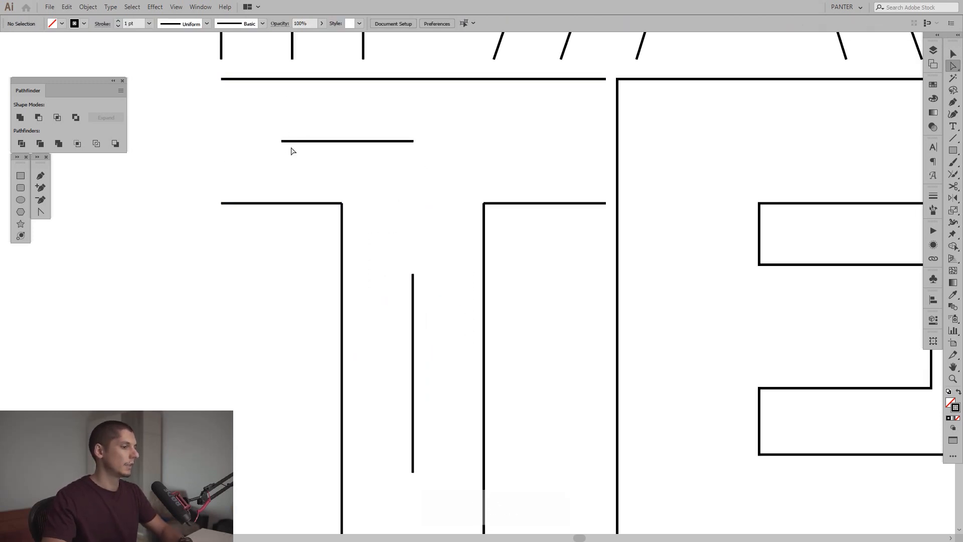
{"action": "key", "text": "b"}
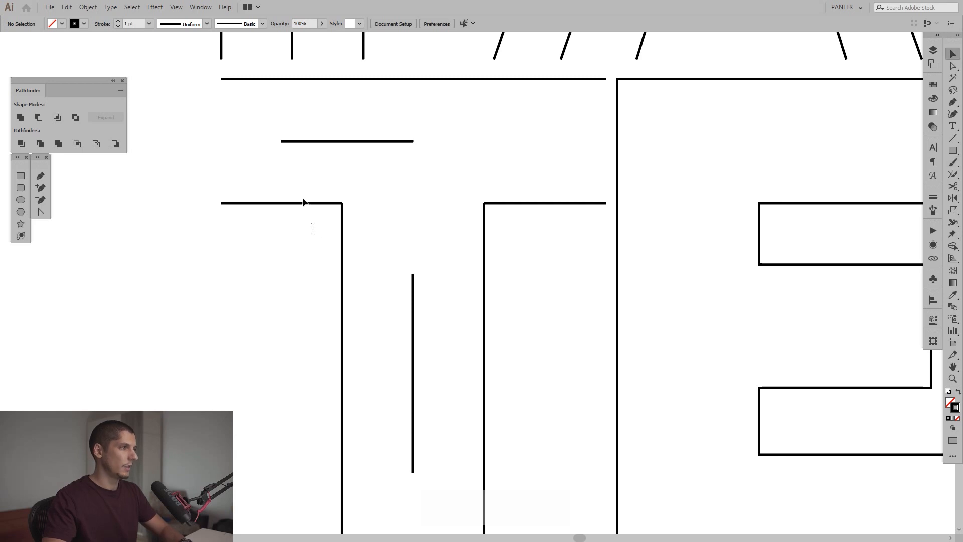
{"action": "left_click_drag", "start_coordinate": [314, 236], "coordinate": [140, 51]}
{"action": "left_click", "coordinate": [95, 9]}
{"action": "left_click", "coordinate": [118, 115]}
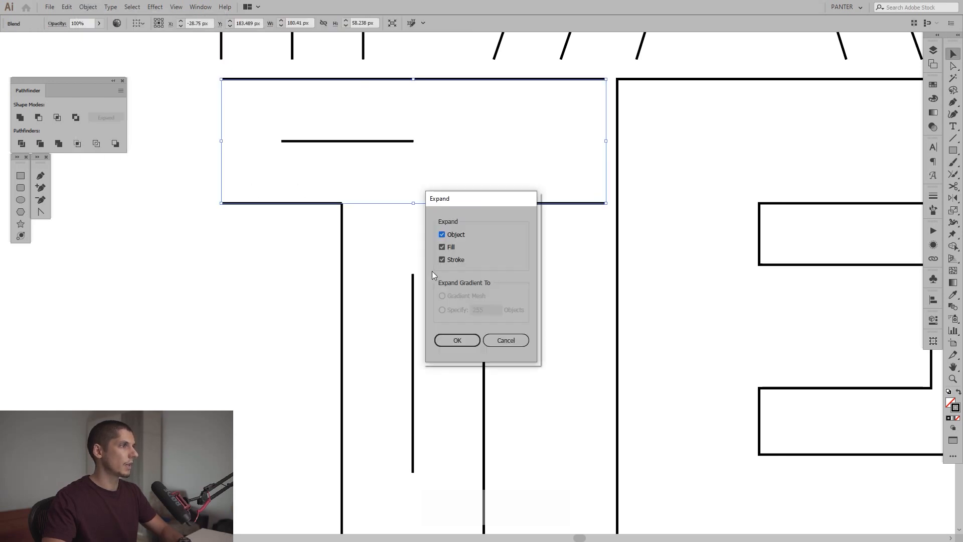
{"action": "left_click", "coordinate": [455, 339]}
{"action": "right_click", "coordinate": [426, 257]}
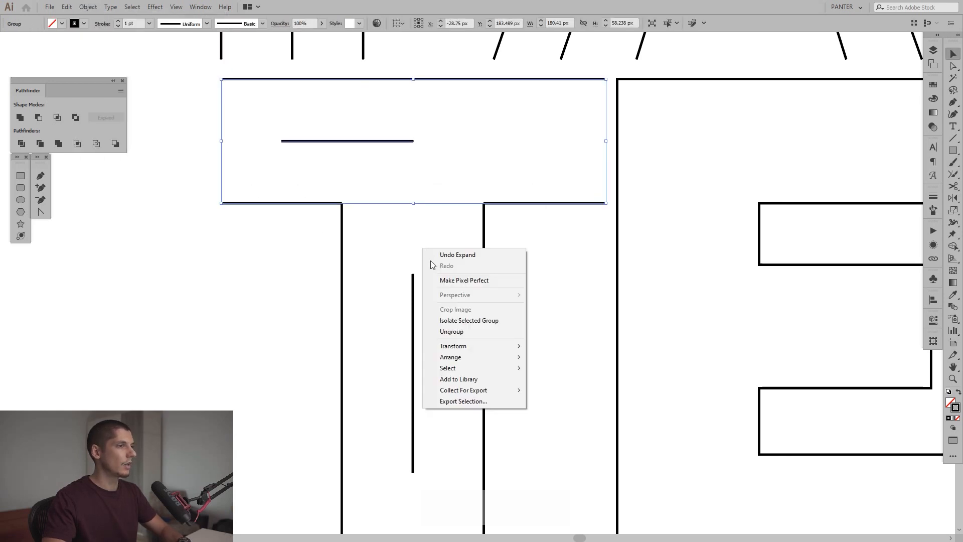
{"action": "left_click", "coordinate": [461, 332]}
Extend the crossbar's centre line horizontally to both outer ends of the T's crossbar.
{"action": "key", "text": "a"}
{"action": "left_click_drag", "start_coordinate": [281, 141], "coordinate": [221, 142]}
{"action": "left_click_drag", "start_coordinate": [413, 141], "coordinate": [606, 161]}
Extend the T's vertical centre line up to the crossbar's centre line and down to the stem's lower end.
{"action": "left_click_drag", "start_coordinate": [398, 280], "coordinate": [400, 279]}
{"action": "left_click_drag", "start_coordinate": [413, 274], "coordinate": [423, 144]}
{"action": "key", "text": "space"}
{"action": "left_click_drag", "start_coordinate": [441, 339], "coordinate": [457, 133]}
{"action": "left_click_drag", "start_coordinate": [429, 256], "coordinate": [434, 362]}
{"action": "scroll", "coordinate": [518, 329], "scroll_direction": "down", "scroll_amount": 3}
{"action": "key", "text": "space"}
{"action": "left_click_drag", "start_coordinate": [546, 271], "coordinate": [468, 327]}
{"action": "scroll", "coordinate": [433, 289], "scroll_direction": "up", "scroll_amount": 2}
{"action": "key", "text": "ctrl+z"}
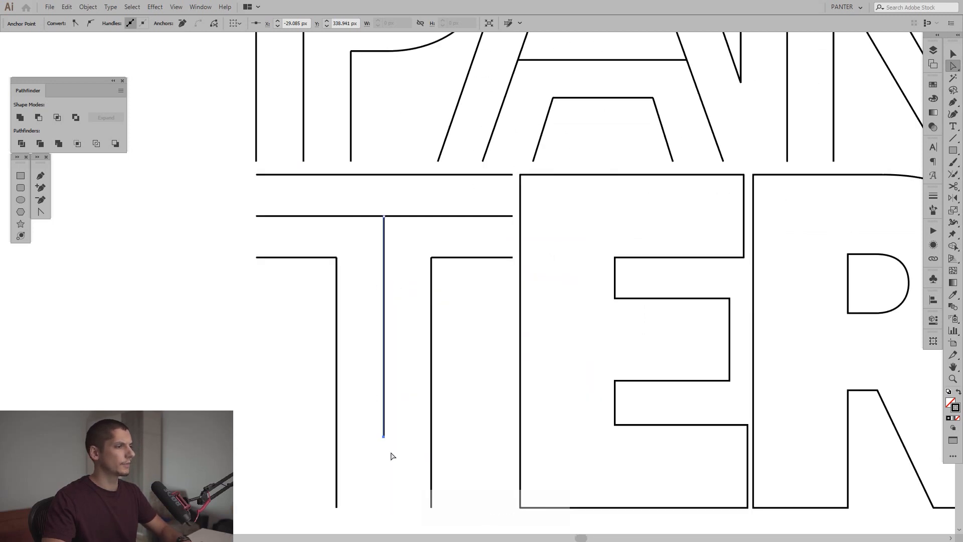
{"action": "left_click_drag", "start_coordinate": [381, 440], "coordinate": [388, 508]}
{"action": "left_click", "coordinate": [487, 398]}
Delete the three short vertical segments closing the right ends of the E's arms.
{"action": "key", "text": "space"}
{"action": "left_click_drag", "start_coordinate": [601, 300], "coordinate": [506, 277]}
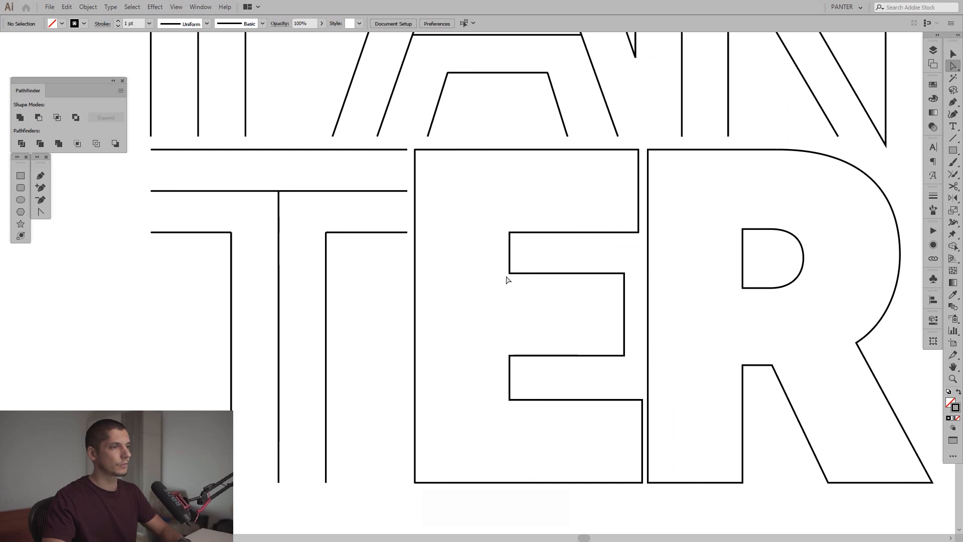
{"action": "key", "text": "space"}
{"action": "left_click_drag", "start_coordinate": [563, 223], "coordinate": [482, 200]}
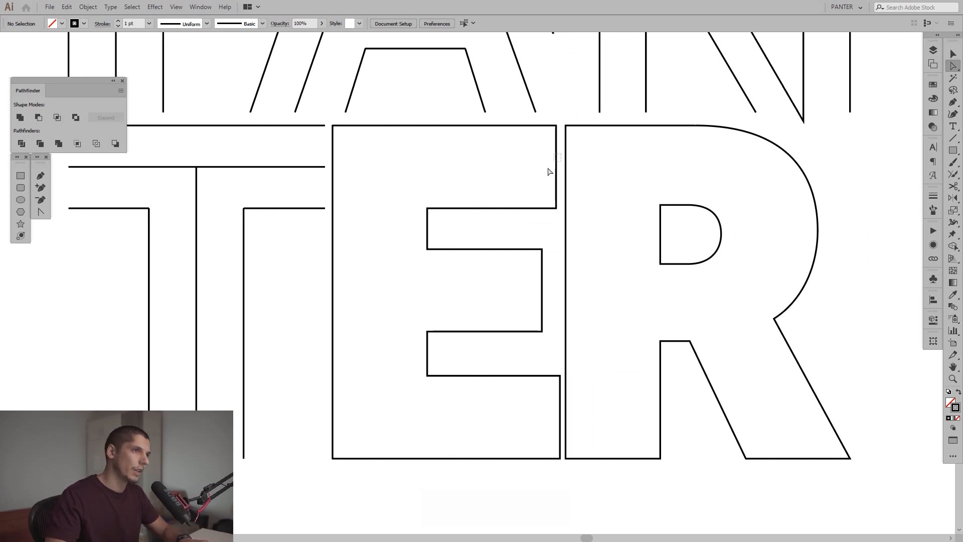
{"action": "left_click", "coordinate": [556, 186], "text": "shift"}
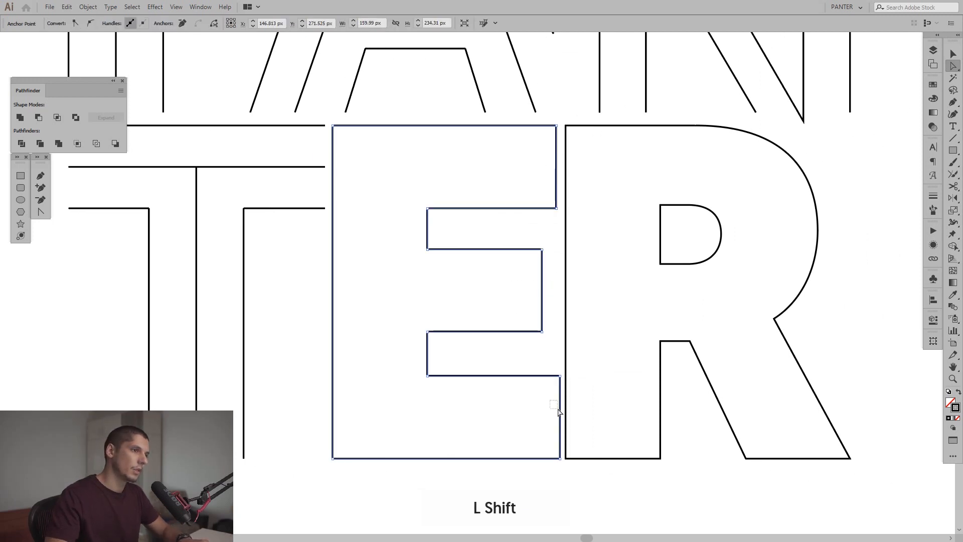
{"action": "left_click_drag", "start_coordinate": [563, 416], "coordinate": [563, 417]}
{"action": "key", "text": "Delete"}
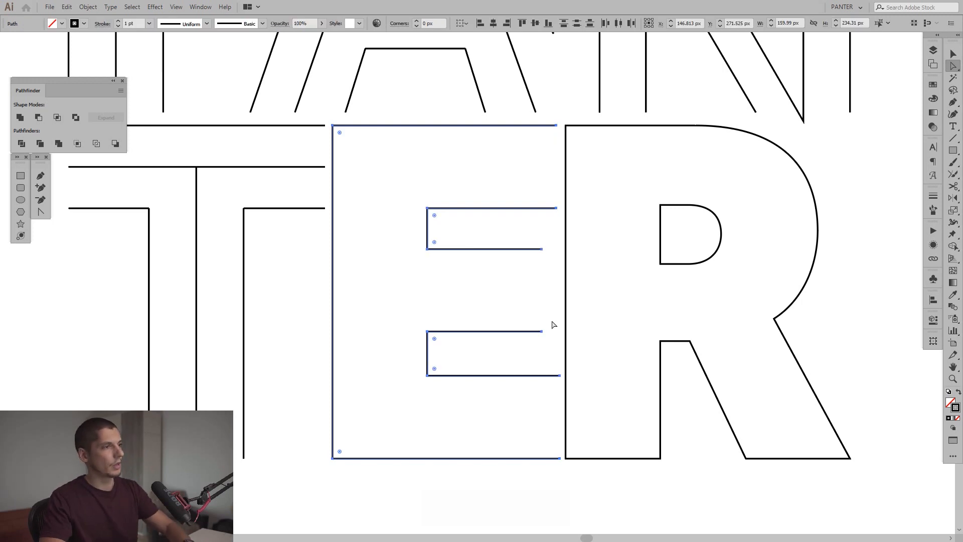
{"action": "key", "text": "space"}
{"action": "left_click_drag", "start_coordinate": [536, 282], "coordinate": [551, 270]}
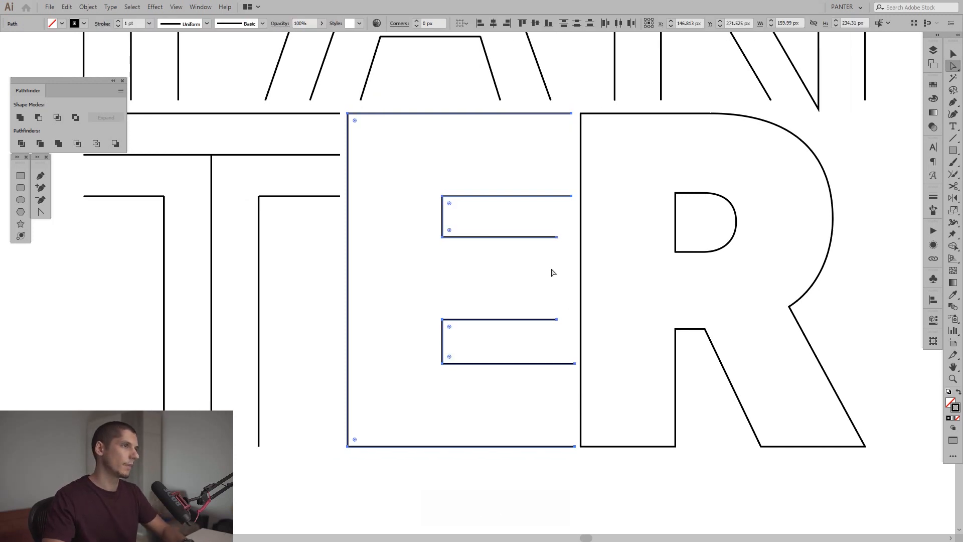
{"action": "key", "text": "v"}
{"action": "right_click", "coordinate": [552, 270]}
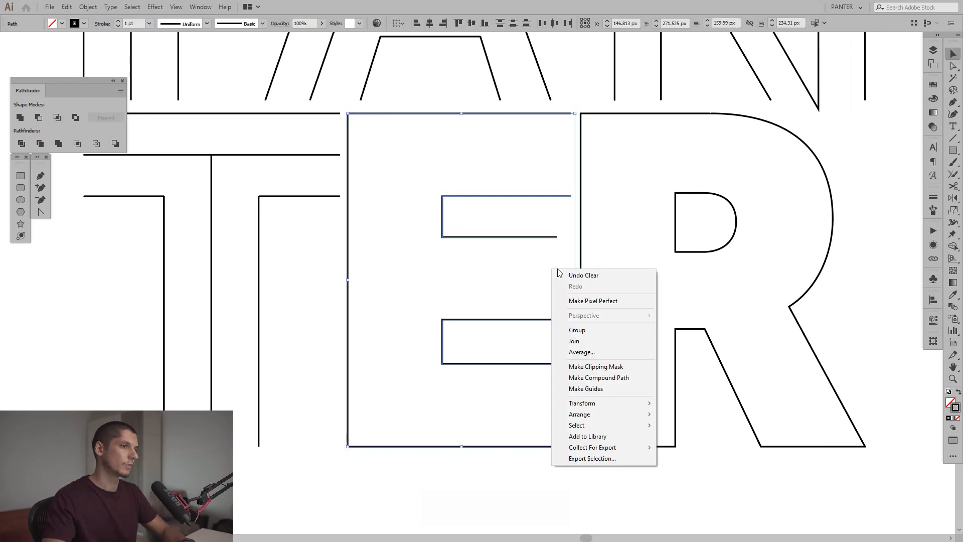
{"action": "left_click", "coordinate": [510, 242]}
Cut the E's upper notch path at its two left corners with the Scissors tool.
{"action": "left_click", "coordinate": [511, 238]}
{"action": "left_click", "coordinate": [516, 290]}
{"action": "scroll", "coordinate": [477, 211], "scroll_direction": "up", "scroll_amount": 2}
{"action": "left_click", "coordinate": [524, 263]}
{"action": "key", "text": "space"}
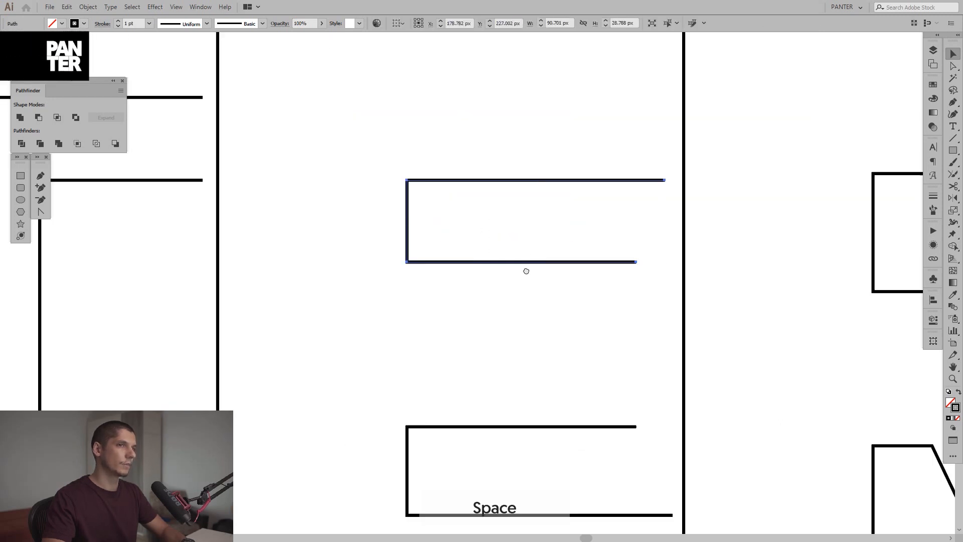
{"action": "left_click_drag", "start_coordinate": [525, 269], "coordinate": [515, 231]}
{"action": "key", "text": "c"}
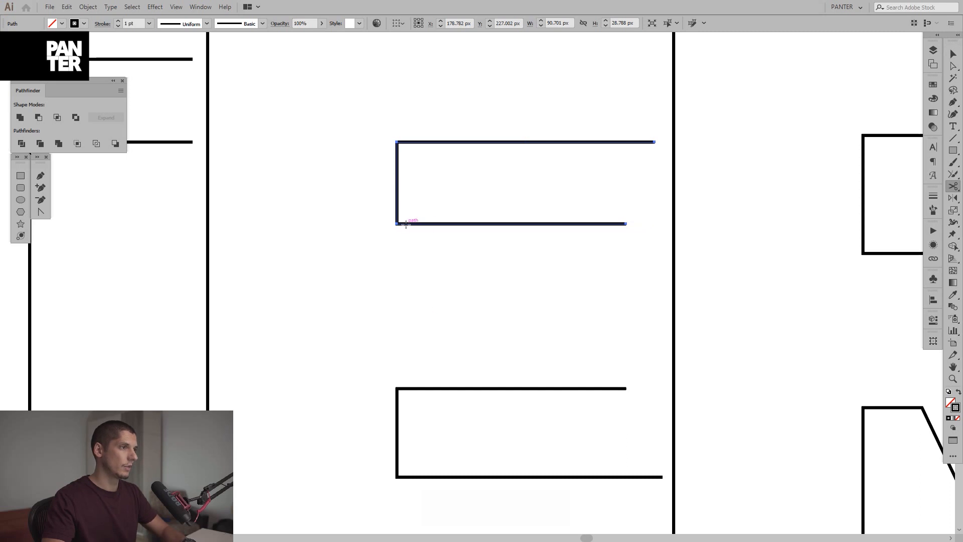
{"action": "left_click", "coordinate": [396, 224]}
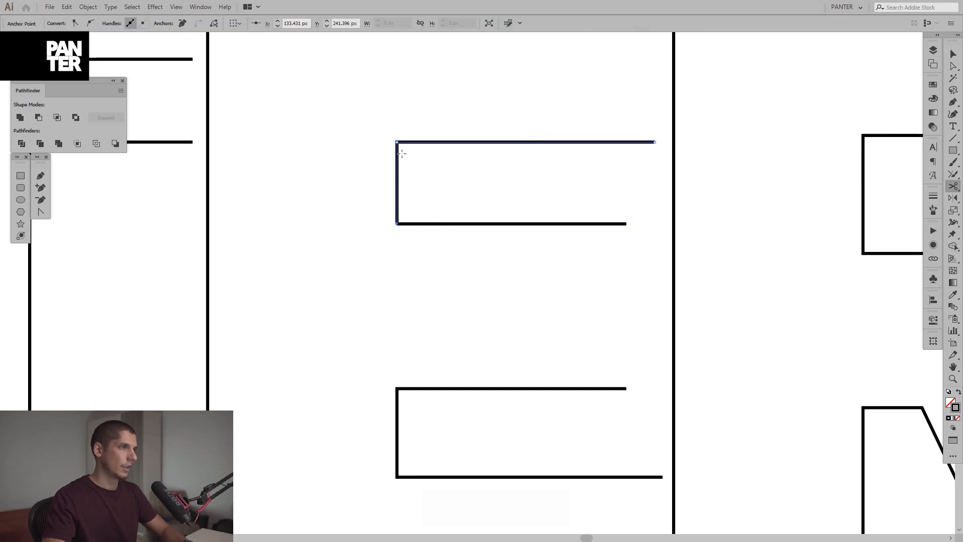
Cut the E's lower notch path at its two left corners with the Scissors tool.
{"action": "key", "text": "v"}
{"action": "left_click_drag", "start_coordinate": [471, 323], "coordinate": [443, 407]}
{"action": "key", "text": "c"}
{"action": "left_click", "coordinate": [397, 388]}
{"action": "key", "text": "v"}
{"action": "left_click", "coordinate": [412, 477]}
{"action": "key", "text": "c"}
{"action": "left_click", "coordinate": [396, 476]}
Cut the E's outer outline at its bottom-left and top-left corners to separate the stem's edge.
{"action": "key", "text": "space"}
{"action": "left_click_drag", "start_coordinate": [424, 432], "coordinate": [494, 250]}
{"action": "key", "text": "v"}
{"action": "left_click_drag", "start_coordinate": [415, 387], "coordinate": [389, 495]}
{"action": "key", "text": "c"}
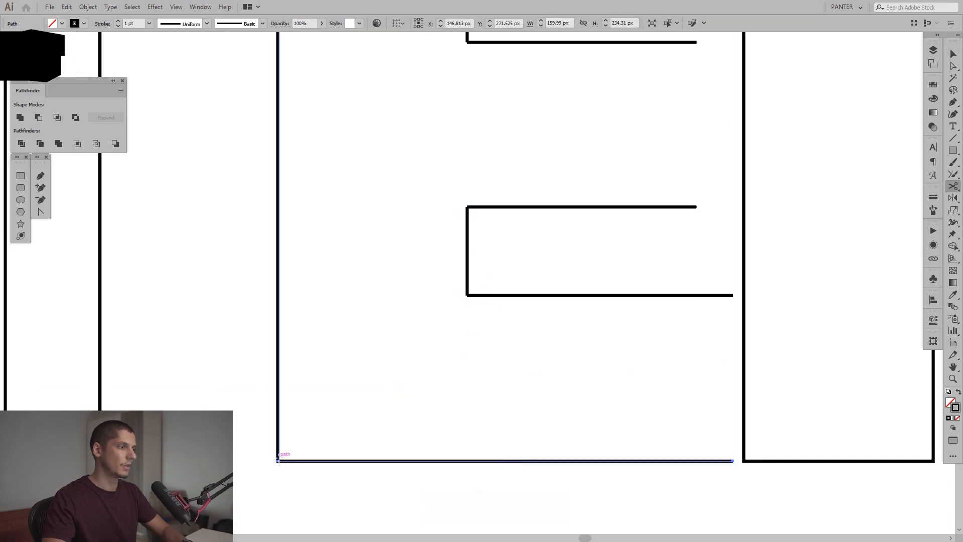
{"action": "left_click", "coordinate": [277, 460]}
{"action": "key", "text": "space"}
{"action": "left_click_drag", "start_coordinate": [379, 215], "coordinate": [381, 483]}
{"action": "key", "text": "v"}
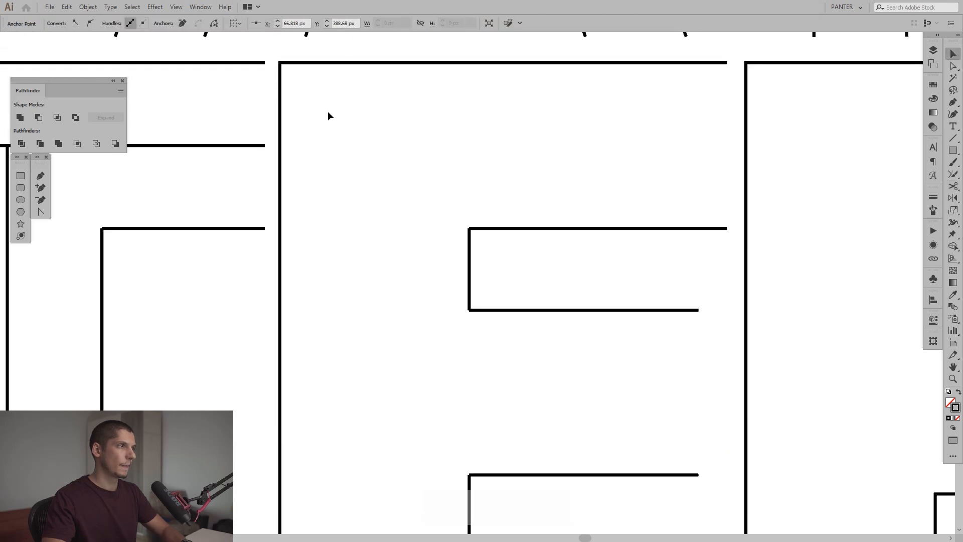
{"action": "key", "text": "space"}
{"action": "left_click_drag", "start_coordinate": [322, 56], "coordinate": [378, 194]}
{"action": "key", "text": "c"}
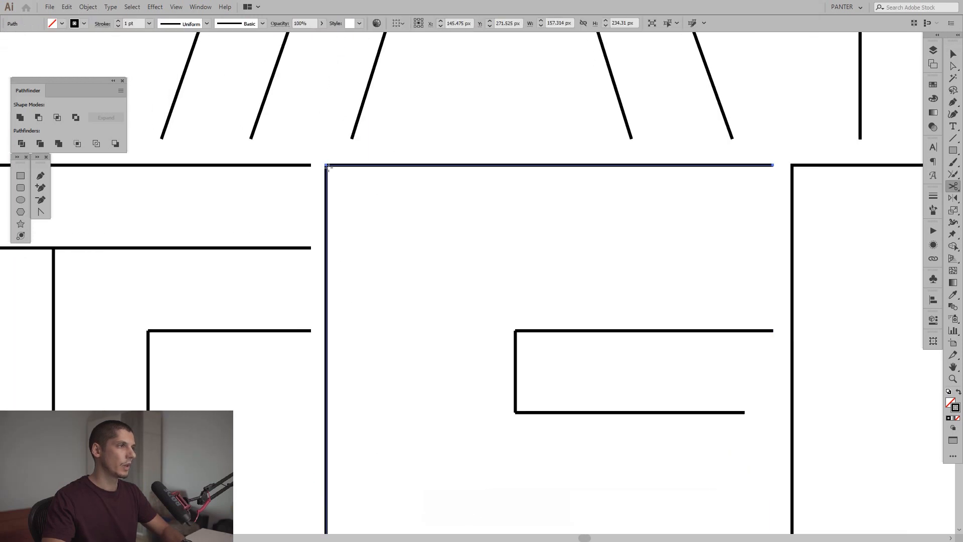
{"action": "left_click", "coordinate": [326, 164]}
Make a blend between the two horizontal lines bounding the E's top arm.
{"action": "key", "text": "v"}
{"action": "left_click", "coordinate": [434, 216]}
{"action": "scroll", "coordinate": [434, 216], "scroll_direction": "down", "scroll_amount": 4}
{"action": "key", "text": "space"}
{"action": "left_click_drag", "start_coordinate": [470, 221], "coordinate": [508, 253]}
{"action": "scroll", "coordinate": [473, 218], "scroll_direction": "up", "scroll_amount": 2}
{"action": "key", "text": "space"}
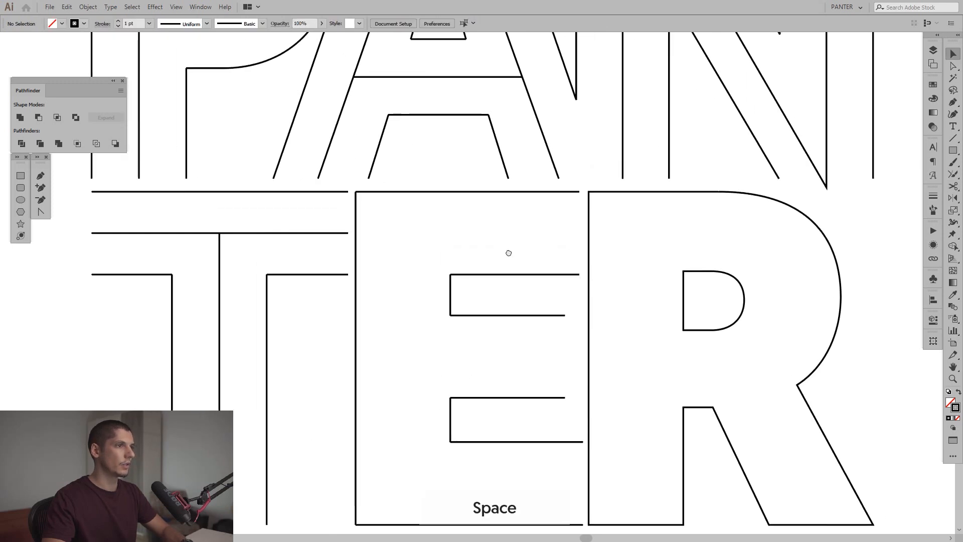
{"action": "left_click_drag", "start_coordinate": [470, 187], "coordinate": [470, 188]}
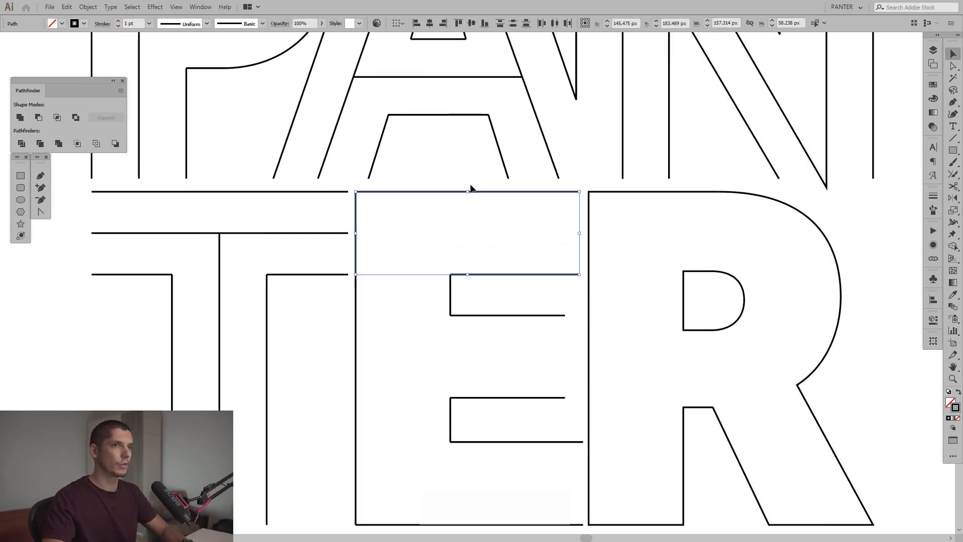
{"action": "left_click", "coordinate": [88, 6]}
{"action": "mouse_move", "coordinate": [136, 268]}
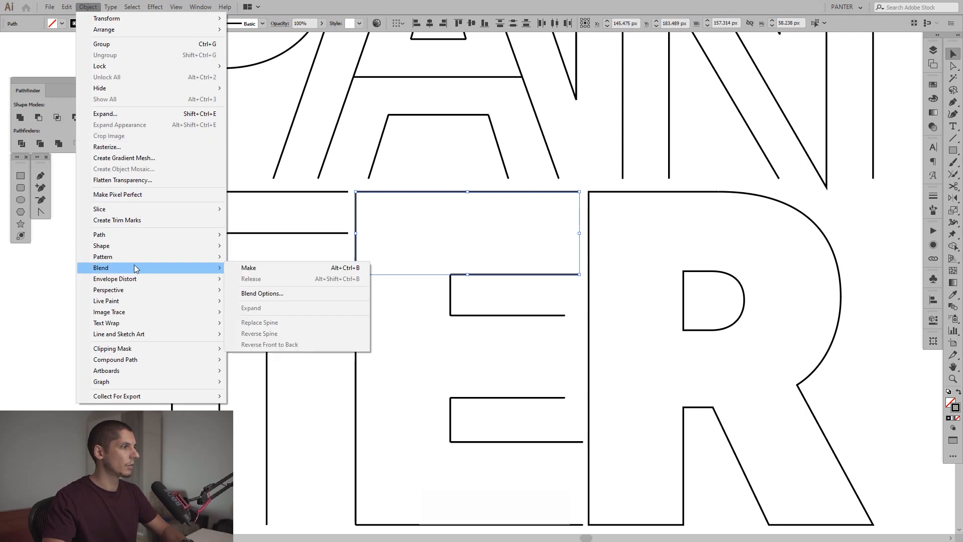
{"action": "left_click", "coordinate": [251, 268]}
Make a blend between the two horizontal lines bounding the E's middle arm.
{"action": "left_click", "coordinate": [526, 314]}
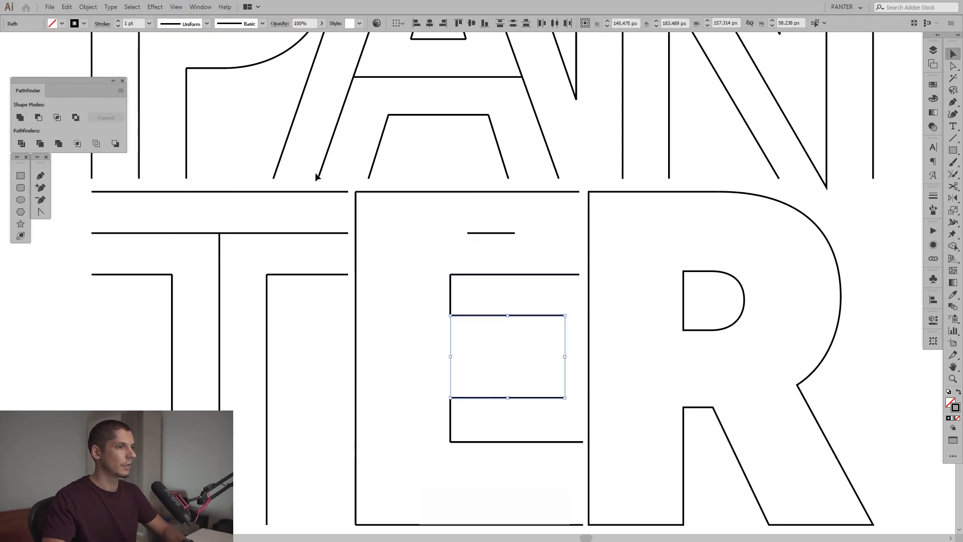
{"action": "left_click", "coordinate": [98, 8]}
{"action": "mouse_move", "coordinate": [142, 267]}
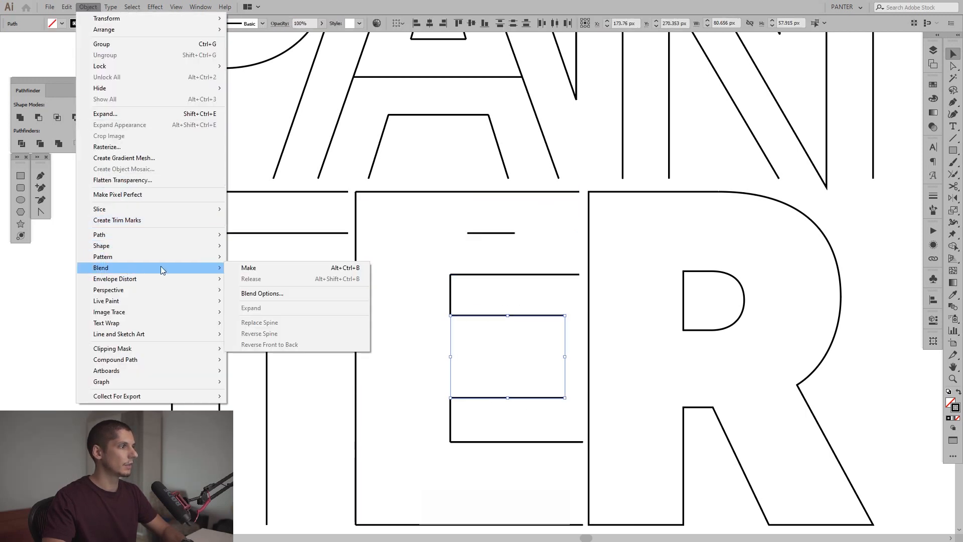
{"action": "left_click", "coordinate": [251, 269]}
{"action": "left_click_drag", "start_coordinate": [522, 326], "coordinate": [492, 229]}
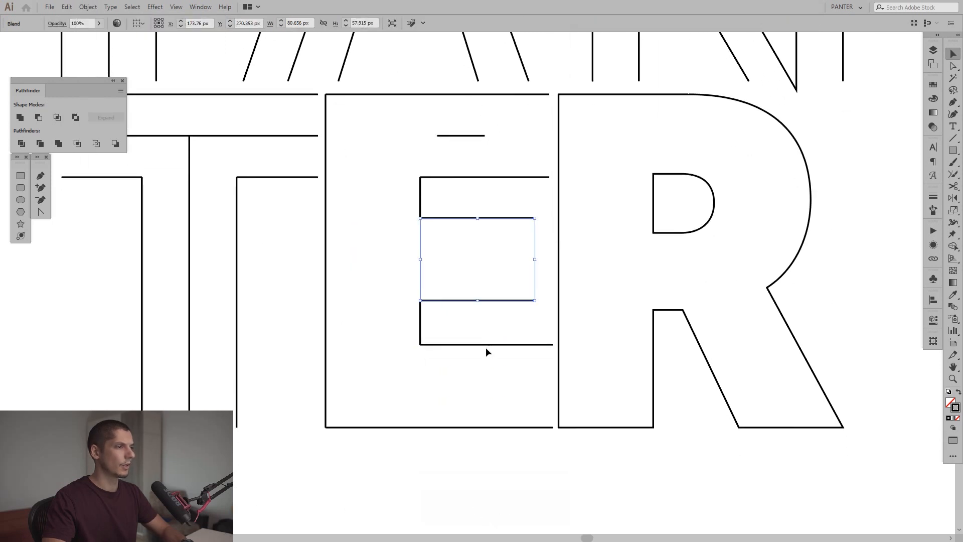
{"action": "key", "text": "ctrl+z"}
Make a blend between the two horizontal lines bounding the E's bottom arm.
{"action": "left_click", "coordinate": [87, 7]}
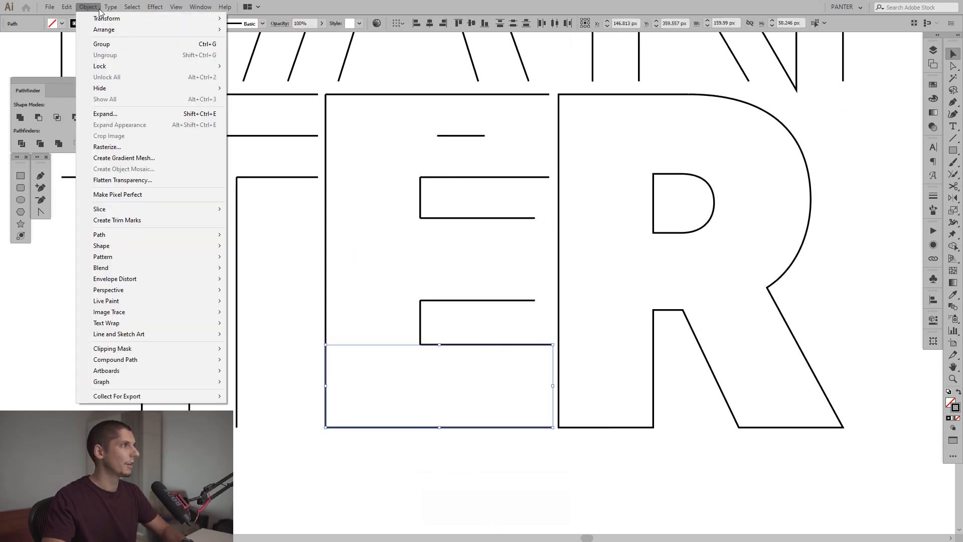
{"action": "mouse_move", "coordinate": [165, 273]}
{"action": "left_click", "coordinate": [249, 269]}
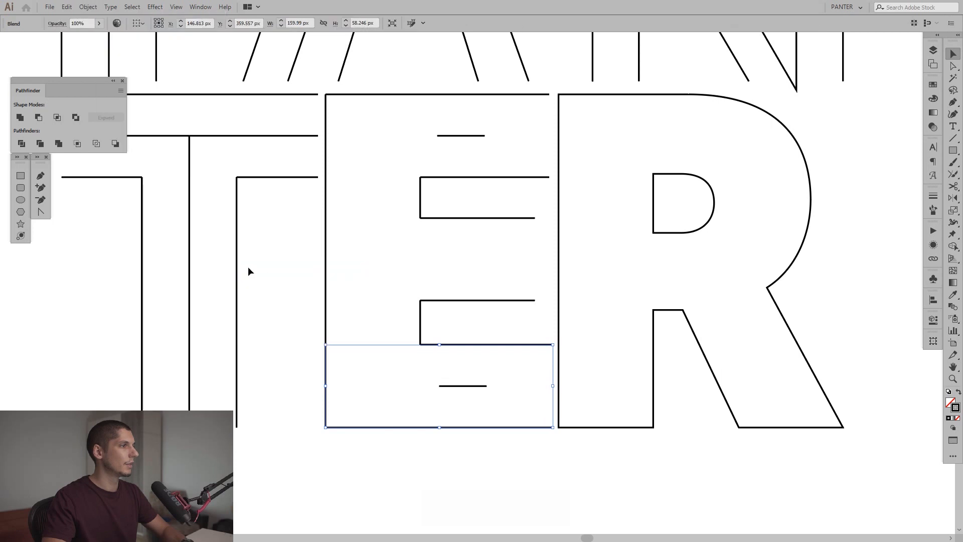
Make a blend between the E's outer stem edge and the vertical notch edges.
{"action": "left_click_drag", "start_coordinate": [438, 322], "coordinate": [309, 323]}
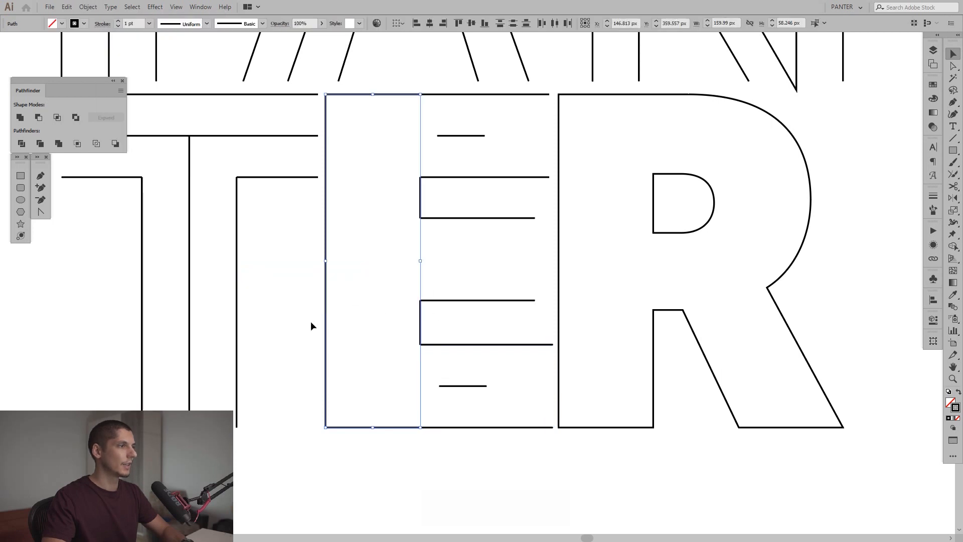
{"action": "left_click", "coordinate": [90, 7]}
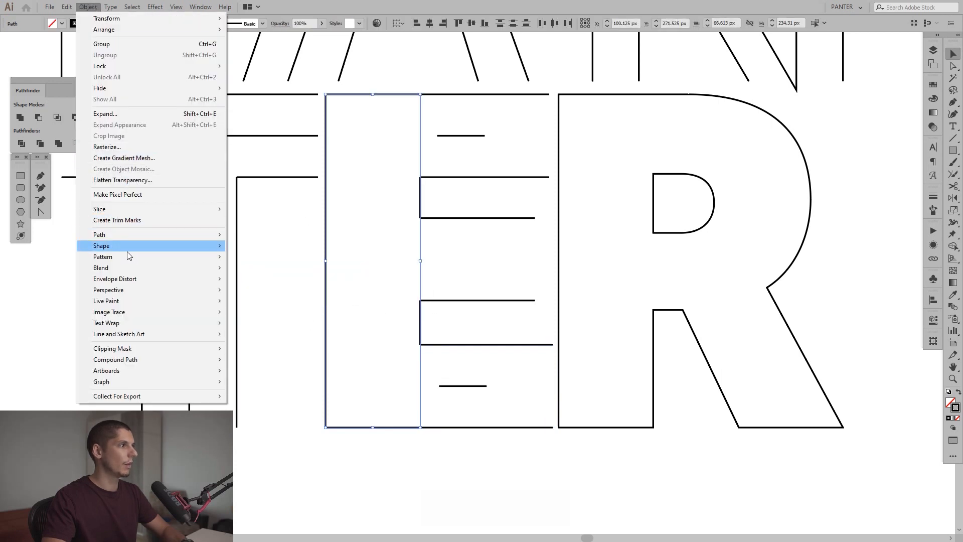
{"action": "mouse_move", "coordinate": [129, 273]}
{"action": "left_click", "coordinate": [244, 269]}
{"action": "left_click", "coordinate": [471, 267]}
{"action": "left_click_drag", "start_coordinate": [484, 244], "coordinate": [492, 276]}
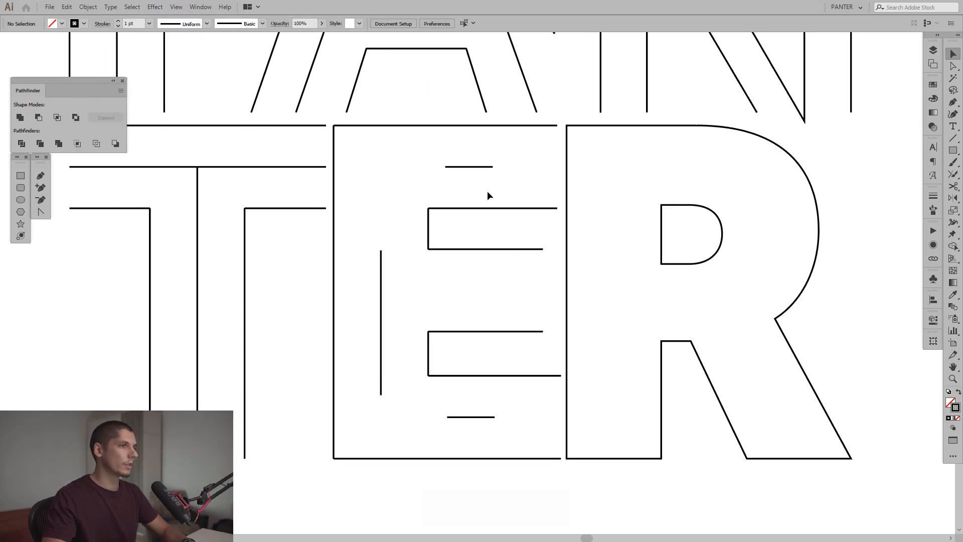
Duplicate the top arm's blend onto the E's middle arm and fit its height to that arm's edges.
{"action": "left_click_drag", "start_coordinate": [486, 210], "coordinate": [480, 334]}
{"action": "scroll", "coordinate": [489, 276], "scroll_direction": "up", "scroll_amount": 5}
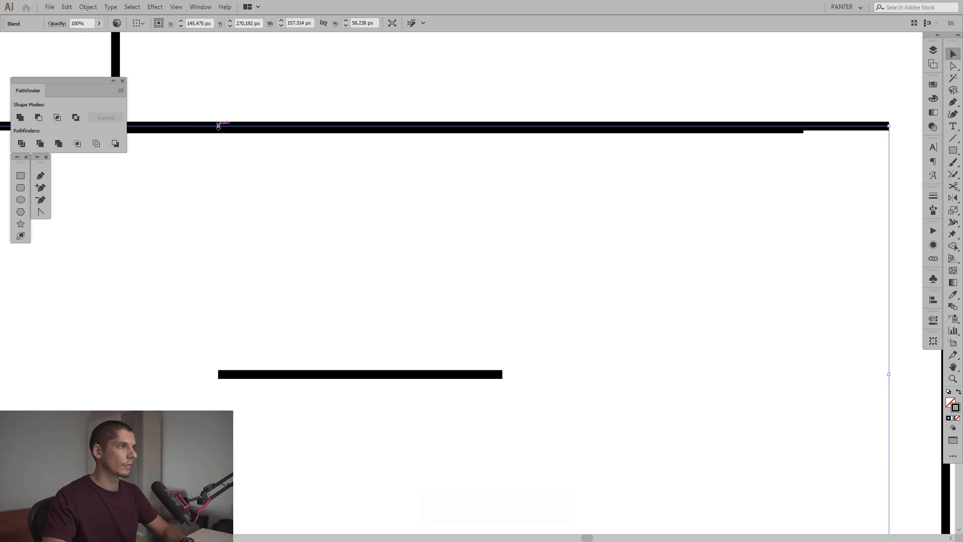
{"action": "left_click", "coordinate": [336, 207]}
{"action": "scroll", "coordinate": [340, 208], "scroll_direction": "down", "scroll_amount": 3}
{"action": "scroll", "coordinate": [340, 206], "scroll_direction": "down", "scroll_amount": 1}
{"action": "left_click_drag", "start_coordinate": [372, 207], "coordinate": [472, 216]}
{"action": "left_click", "coordinate": [357, 198]}
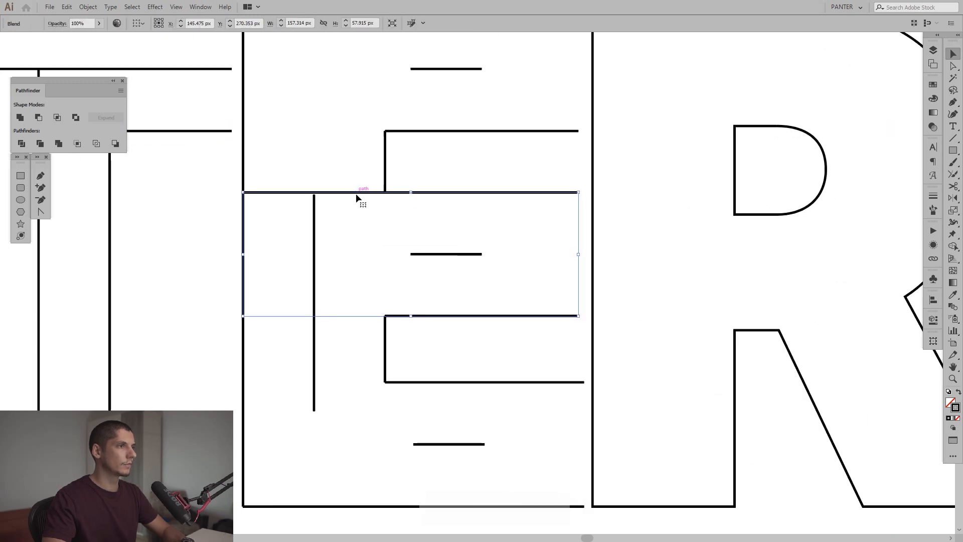
{"action": "scroll", "coordinate": [357, 198], "scroll_direction": "down", "scroll_amount": 2}
Expand all of the E's blends into separate line groups.
{"action": "left_click_drag", "start_coordinate": [437, 375], "coordinate": [304, 100]}
{"action": "left_click", "coordinate": [88, 7]}
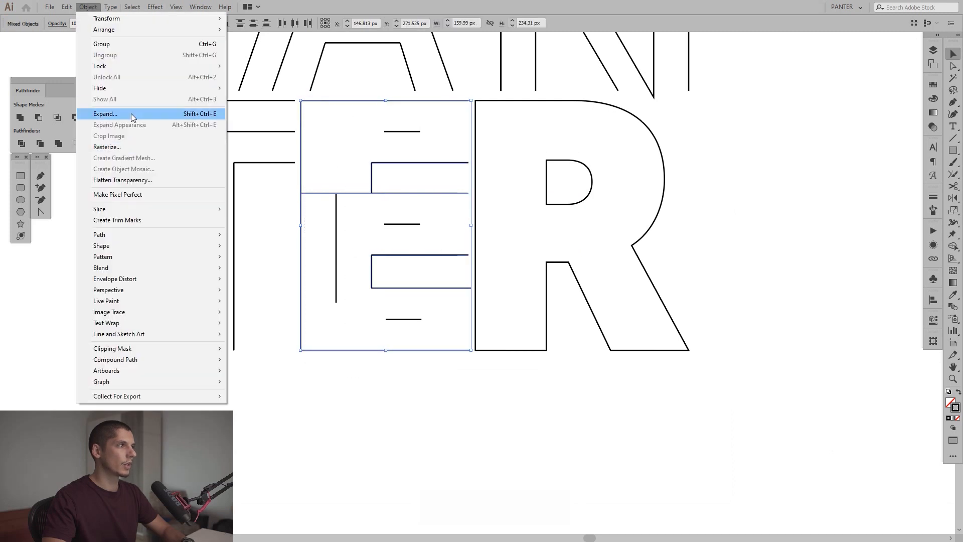
{"action": "left_click", "coordinate": [115, 110]}
{"action": "left_click", "coordinate": [466, 344]}
{"action": "scroll", "coordinate": [370, 225], "scroll_direction": "up", "scroll_amount": 3}
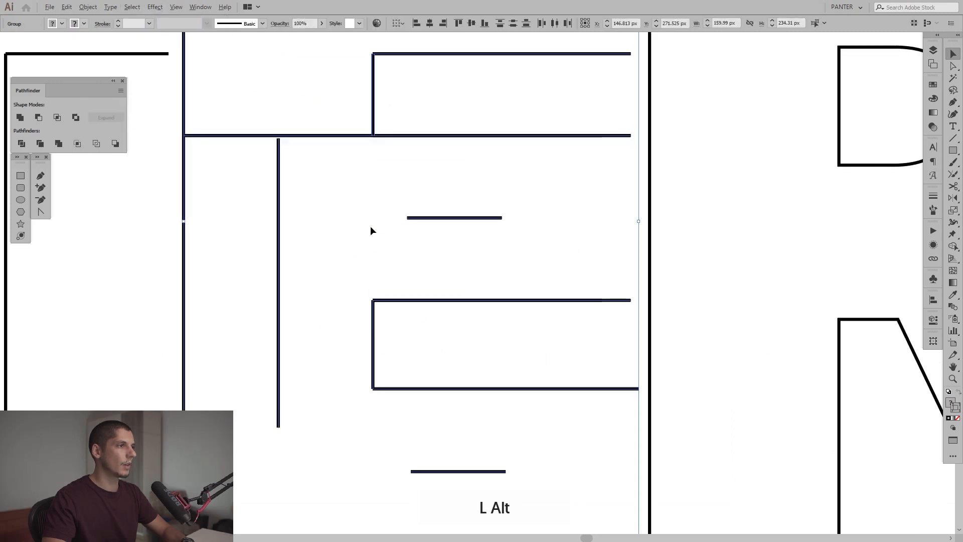
{"action": "left_click_drag", "start_coordinate": [370, 226], "coordinate": [374, 243]}
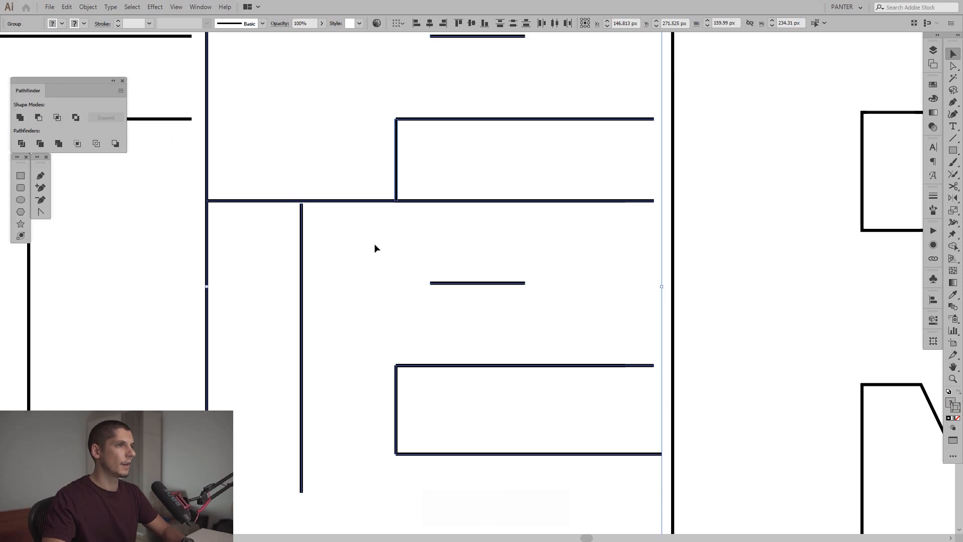
{"action": "scroll", "coordinate": [374, 242], "scroll_direction": "down", "scroll_amount": 2}
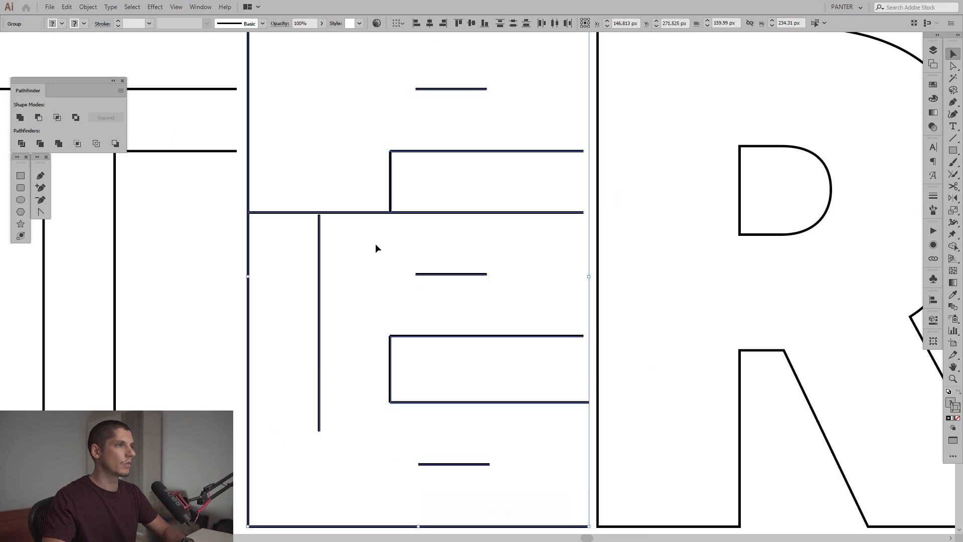
Ungroup the lines duplicated onto the middle arm and delete the surplus long upper line crossing the stem.
{"action": "left_click", "coordinate": [428, 275]}
{"action": "right_click", "coordinate": [429, 278]}
{"action": "left_click", "coordinate": [441, 346]}
{"action": "left_click", "coordinate": [365, 212]}
{"action": "key", "text": "Delete"}
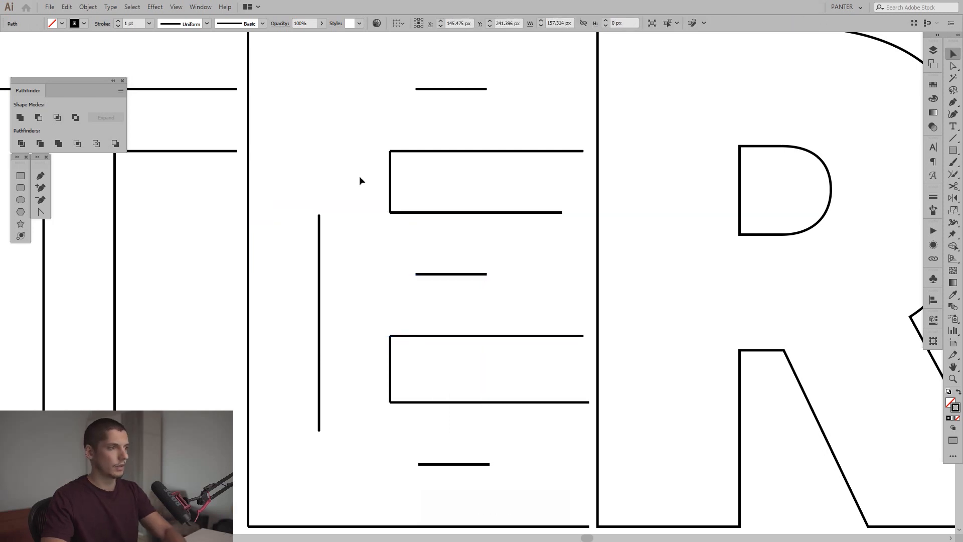
Ungroup the remaining expanded line groups of the E's stem and arms.
{"action": "left_click_drag", "start_coordinate": [366, 180], "coordinate": [370, 254]}
{"action": "scroll", "coordinate": [370, 258], "scroll_direction": "down", "scroll_amount": 3}
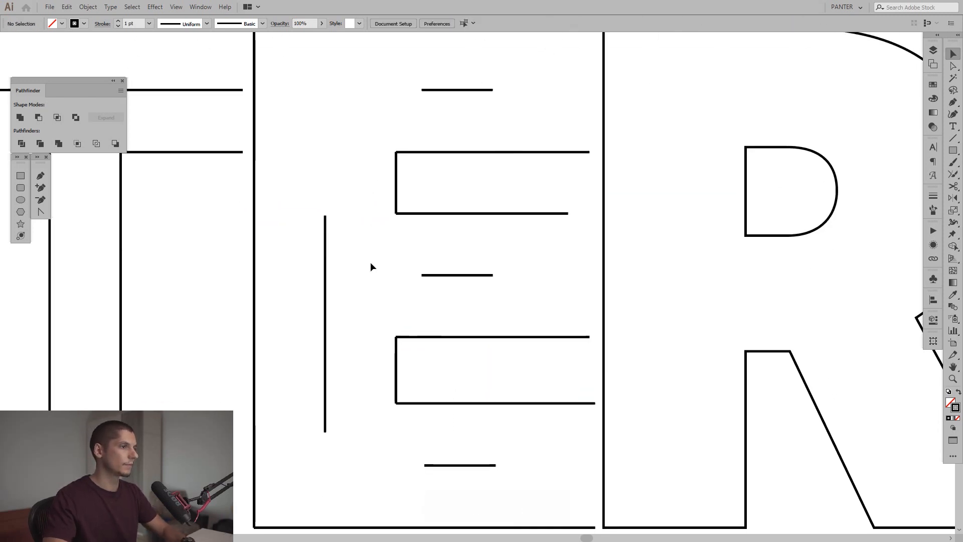
{"action": "left_click_drag", "start_coordinate": [306, 294], "coordinate": [306, 294]}
{"action": "left_click_drag", "start_coordinate": [337, 208], "coordinate": [371, 273]}
{"action": "right_click", "coordinate": [369, 259]}
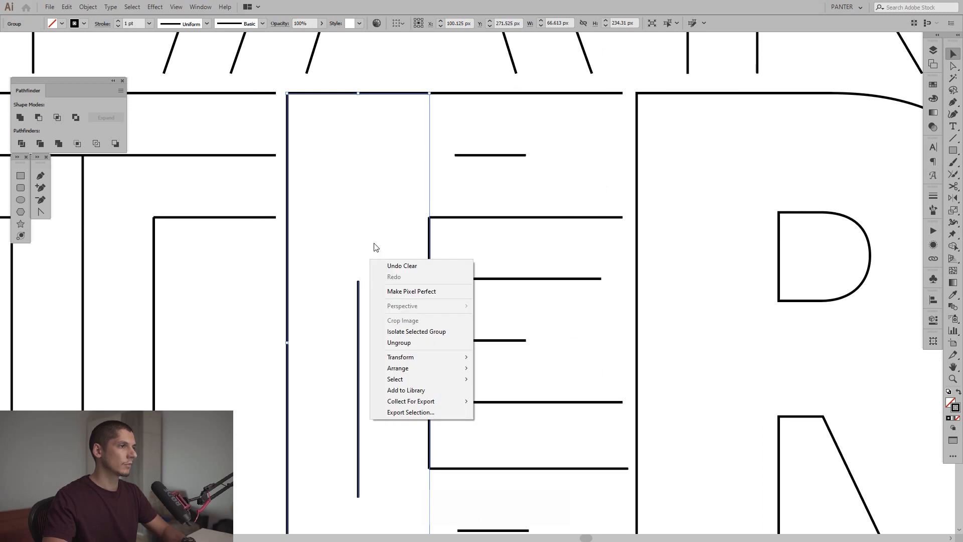
{"action": "scroll", "coordinate": [366, 203], "scroll_direction": "down", "scroll_amount": 3}
{"action": "left_click", "coordinate": [366, 202]}
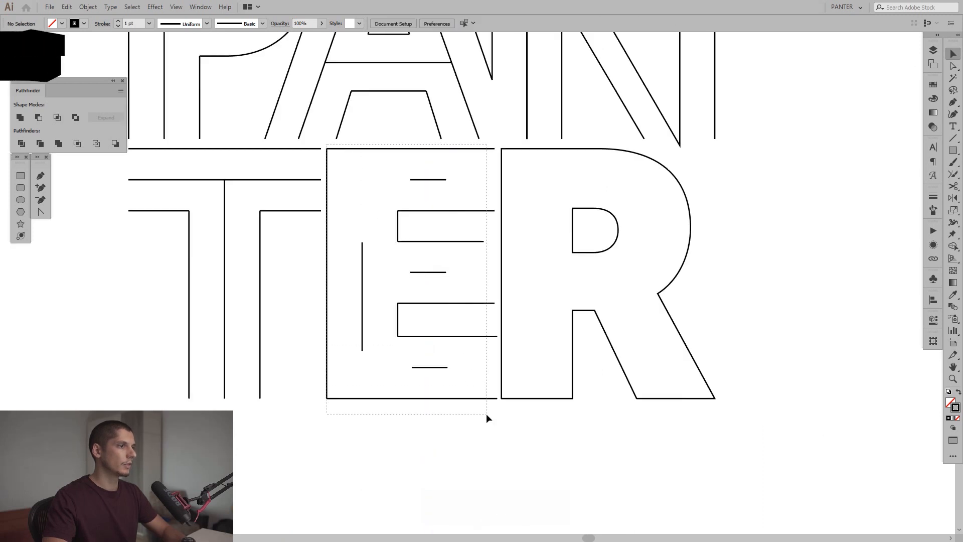
{"action": "right_click", "coordinate": [429, 414]}
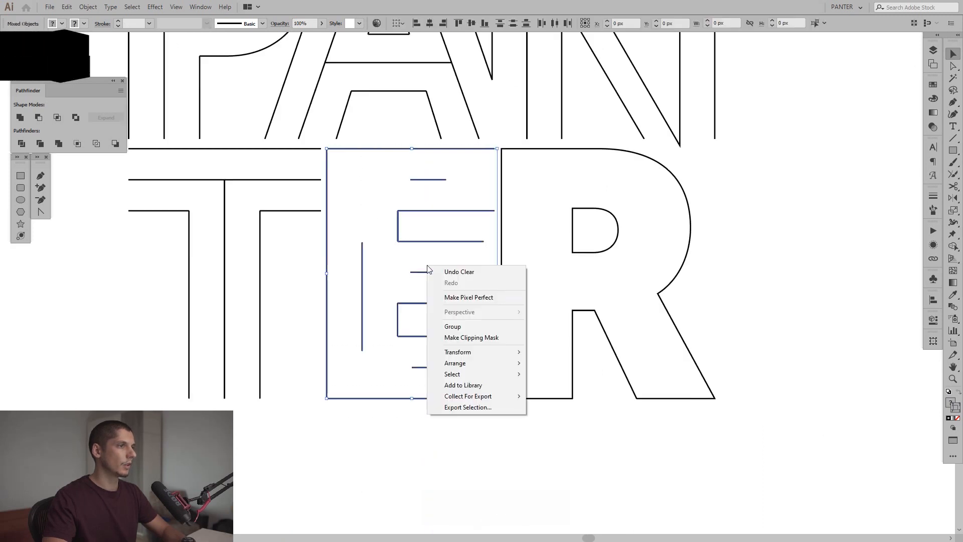
{"action": "left_click", "coordinate": [352, 239]}
{"action": "left_click", "coordinate": [456, 338]}
{"action": "left_click", "coordinate": [457, 336]}
{"action": "key", "text": "ctrl+shift+g"}
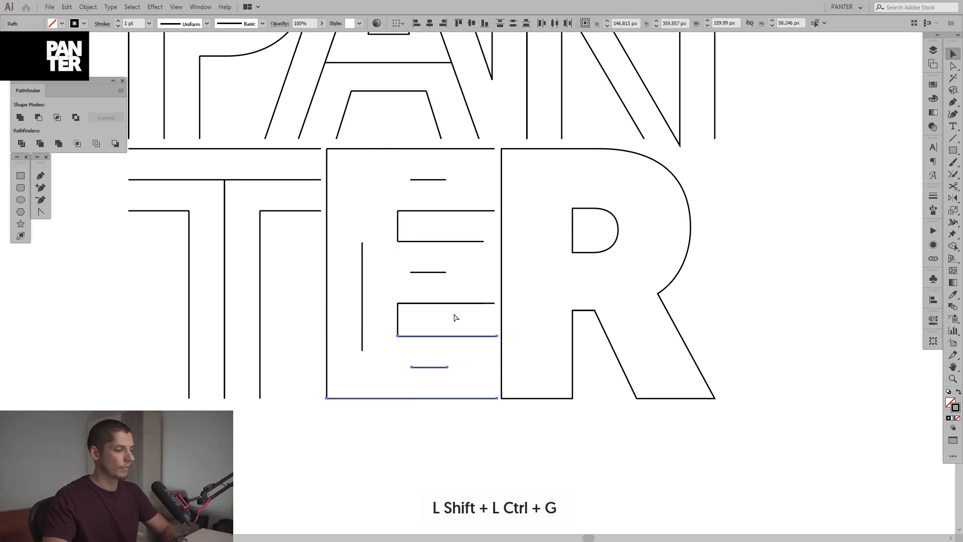
{"action": "left_click", "coordinate": [442, 272]}
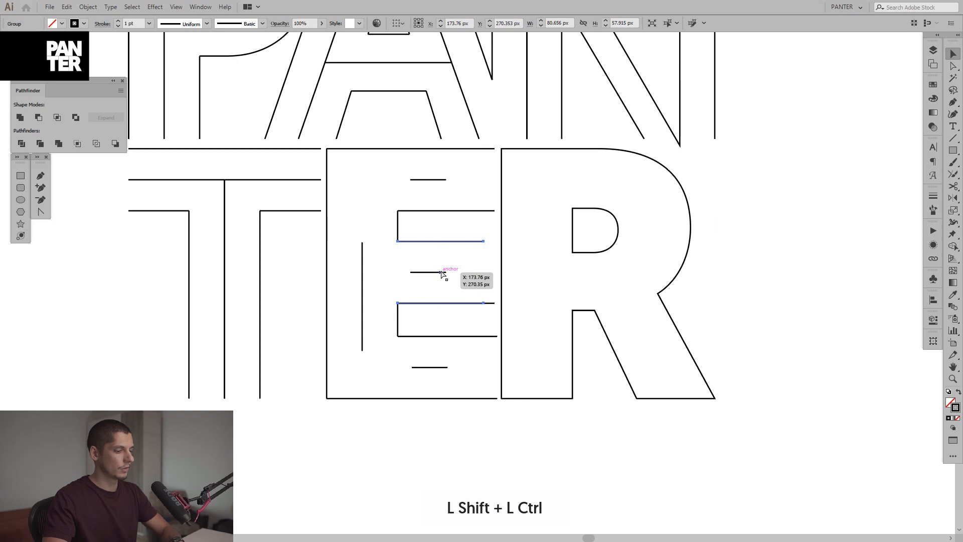
{"action": "key", "text": "ctrl+shift+g"}
{"action": "key", "text": "ctrl+shift+g"}
{"action": "left_click", "coordinate": [434, 273]}
Extend the E's vertical centre line up to the top arm's centre line and down to the bottom arm's centre line.
{"action": "scroll", "coordinate": [378, 244], "scroll_direction": "up", "scroll_amount": 3}
{"action": "left_click_drag", "start_coordinate": [378, 244], "coordinate": [421, 176]}
{"action": "key", "text": "a"}
{"action": "left_click", "coordinate": [399, 302]}
{"action": "left_click_drag", "start_coordinate": [443, 338], "coordinate": [458, 133]}
{"action": "left_click", "coordinate": [426, 299]}
{"action": "left_click_drag", "start_coordinate": [426, 300], "coordinate": [423, 332]}
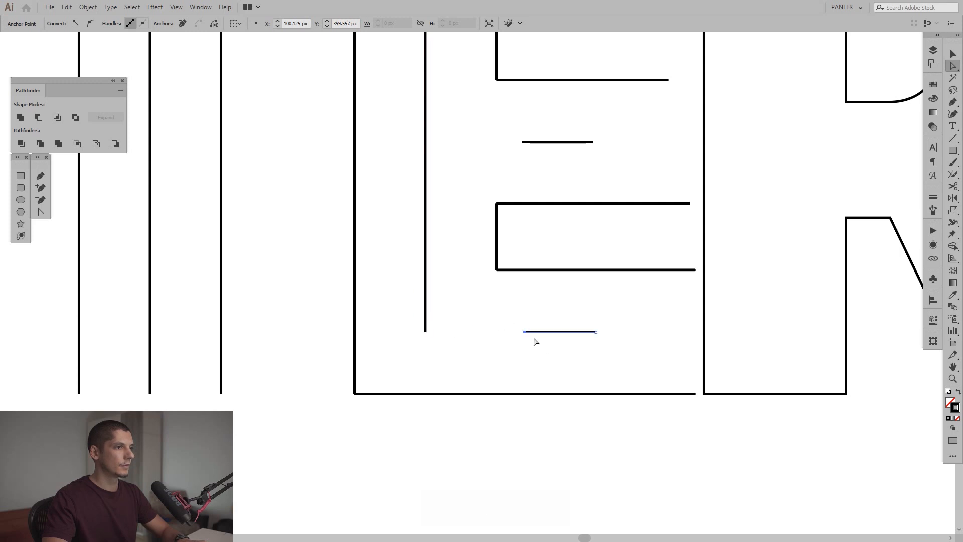
Extend the bottom arm's centre line to the stem's centre line and the arm's outer end, and the middle arm's to its outer end.
{"action": "left_click_drag", "start_coordinate": [526, 332], "coordinate": [425, 331]}
{"action": "left_click_drag", "start_coordinate": [596, 331], "coordinate": [694, 344]}
{"action": "left_click_drag", "start_coordinate": [630, 118], "coordinate": [614, 227]}
{"action": "left_click", "coordinate": [577, 251]}
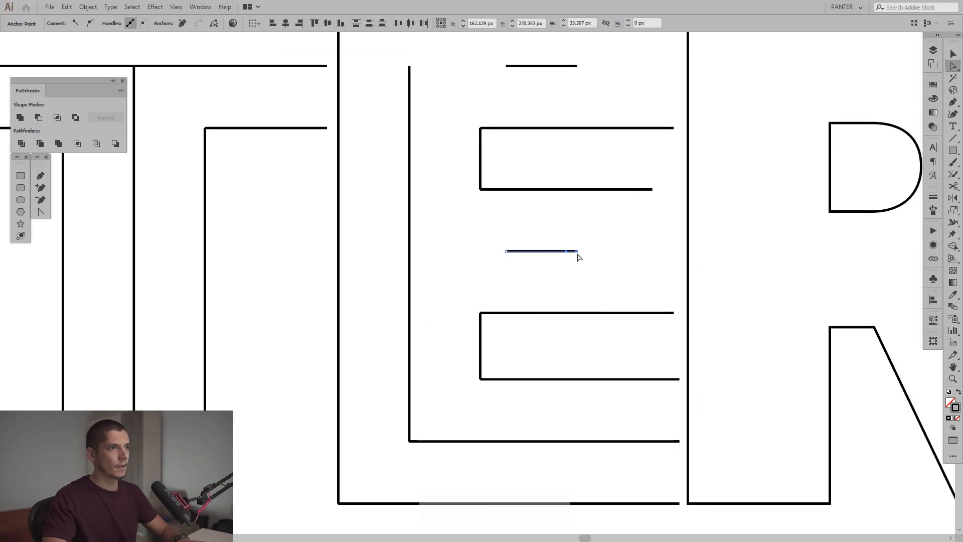
{"action": "left_click", "coordinate": [577, 251]}
{"action": "left_click_drag", "start_coordinate": [578, 252], "coordinate": [653, 251]}
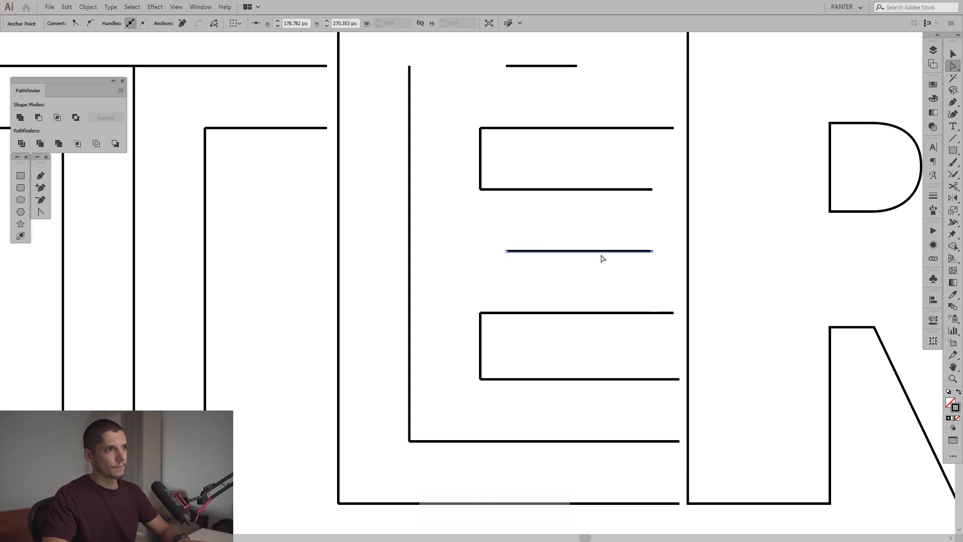
Extend the E's middle arm centre line to the stem's centre line, and the top arm's to the stem's centre line and outer end.
{"action": "left_click_drag", "start_coordinate": [510, 254], "coordinate": [413, 259]}
{"action": "key", "text": "space"}
{"action": "left_click_drag", "start_coordinate": [468, 165], "coordinate": [444, 262]}
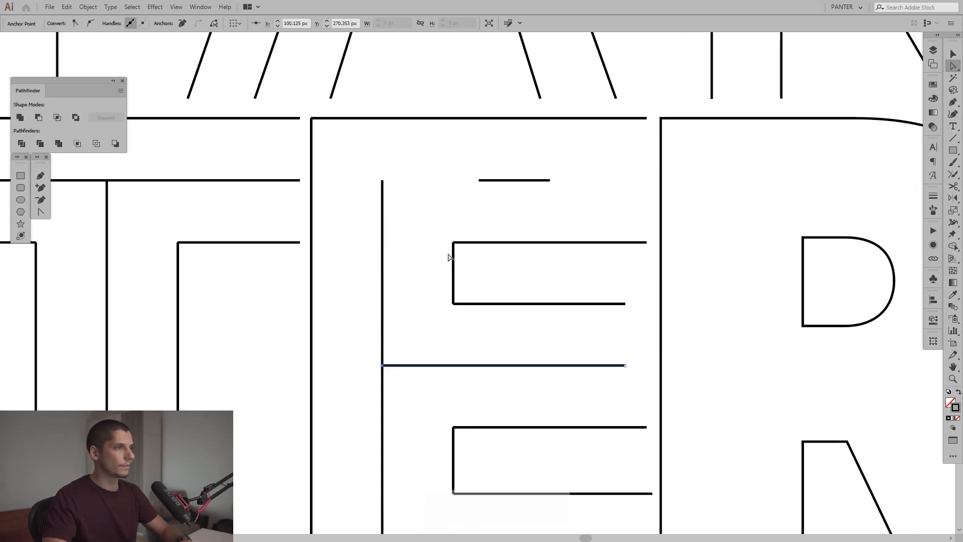
{"action": "left_click", "coordinate": [479, 180]}
{"action": "left_click_drag", "start_coordinate": [479, 181], "coordinate": [382, 180]}
{"action": "left_click_drag", "start_coordinate": [551, 181], "coordinate": [646, 191]}
{"action": "key", "text": "v"}
Join the E's stem centre line to the top arm's centre line at their upper corner with the Join tool.
{"action": "left_click_drag", "start_coordinate": [432, 234], "coordinate": [423, 210]}
{"action": "scroll", "coordinate": [460, 194], "scroll_direction": "down", "scroll_amount": 1}
{"action": "mouse_move", "coordinate": [469, 376]}
{"action": "left_mouse_down"}
{"action": "mouse_move", "coordinate": [480, 404]}
{"action": "mouse_move", "coordinate": [467, 371]}
{"action": "left_mouse_up"}
{"action": "key", "text": "ctrl+j"}
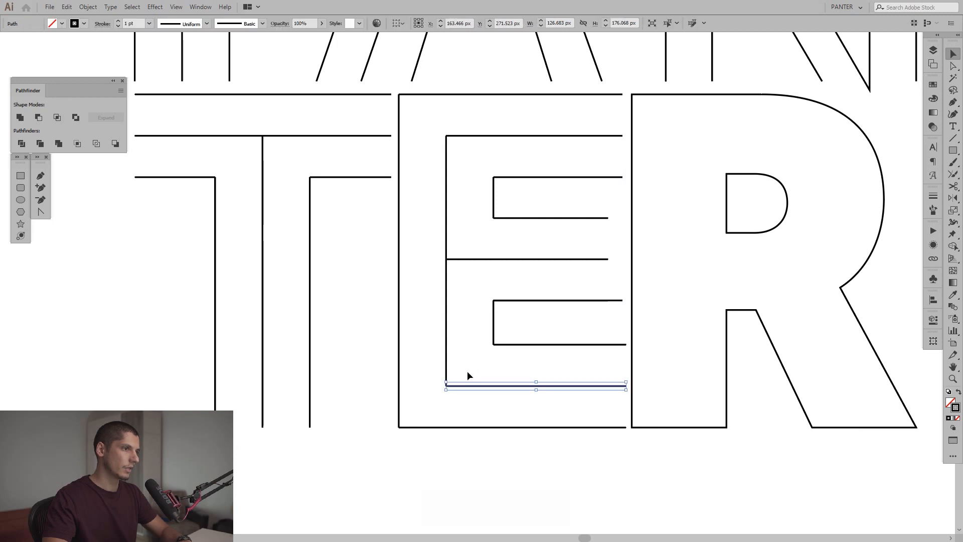
{"action": "left_click", "coordinate": [448, 311], "text": "shift"}
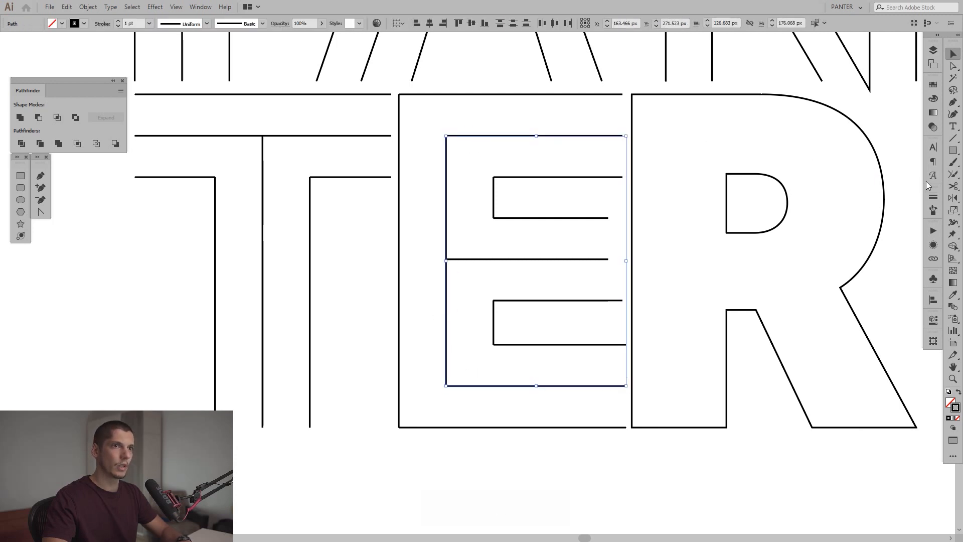
{"action": "left_click", "coordinate": [957, 175]}
{"action": "scroll", "coordinate": [391, 167], "scroll_direction": "up", "scroll_amount": 5}
{"action": "mouse_move", "coordinate": [329, 198]}
{"action": "left_mouse_down"}
{"action": "mouse_move", "coordinate": [320, 265]}
{"action": "mouse_move", "coordinate": [312, 191]}
{"action": "left_mouse_up"}
{"action": "key", "text": "space"}
{"action": "left_click_drag", "start_coordinate": [375, 336], "coordinate": [442, 140]}
Join the E's stem centre line to the bottom arm's centre line at their lower corner.
{"action": "scroll", "coordinate": [424, 157], "scroll_direction": "down", "scroll_amount": 4}
{"action": "key", "text": "space"}
{"action": "left_click_drag", "start_coordinate": [449, 271], "coordinate": [464, 174]}
{"action": "scroll", "coordinate": [417, 257], "scroll_direction": "up", "scroll_amount": 3}
{"action": "key", "text": "v"}
{"action": "left_click_drag", "start_coordinate": [493, 267], "coordinate": [416, 317]}
{"action": "scroll", "coordinate": [458, 290], "scroll_direction": "up", "scroll_amount": 3}
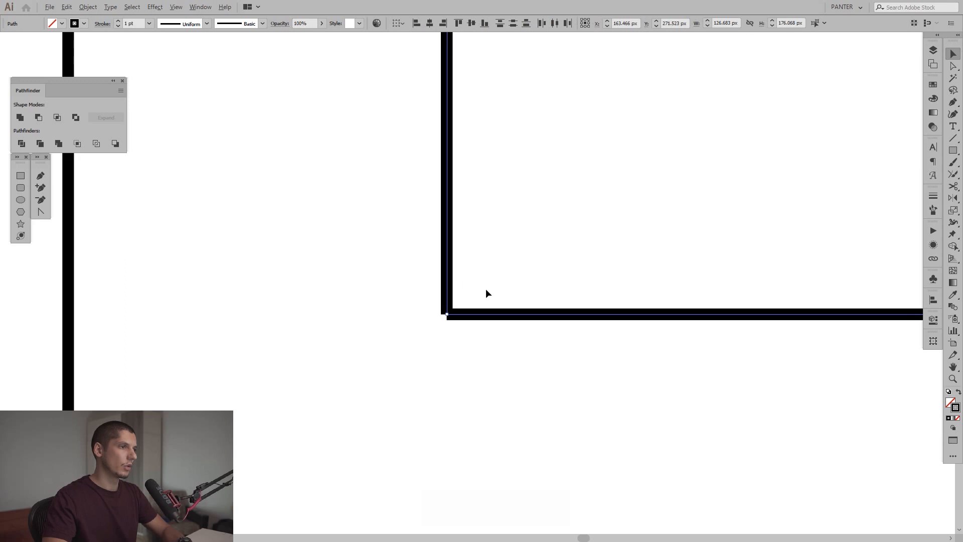
{"action": "left_click", "coordinate": [954, 175]}
{"action": "scroll", "coordinate": [468, 281], "scroll_direction": "up", "scroll_amount": 2}
{"action": "mouse_move", "coordinate": [441, 271]}
{"action": "left_mouse_down"}
{"action": "mouse_move", "coordinate": [337, 357]}
{"action": "mouse_move", "coordinate": [459, 382]}
{"action": "mouse_move", "coordinate": [429, 251]}
{"action": "left_mouse_up"}
{"action": "key", "text": "v"}
{"action": "scroll", "coordinate": [501, 272], "scroll_direction": "down", "scroll_amount": 5}
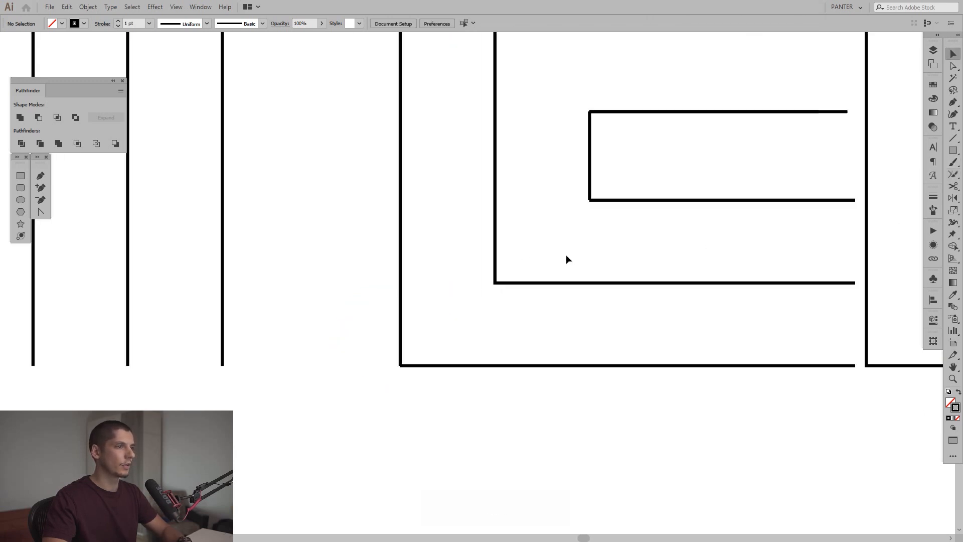
Delete the two bottom edges of the R's feet and release the R's compound path.
{"action": "key", "text": "space"}
{"action": "left_click_drag", "start_coordinate": [499, 248], "coordinate": [483, 287]}
{"action": "scroll", "coordinate": [483, 287], "scroll_direction": "down", "scroll_amount": 2}
{"action": "key", "text": "a"}
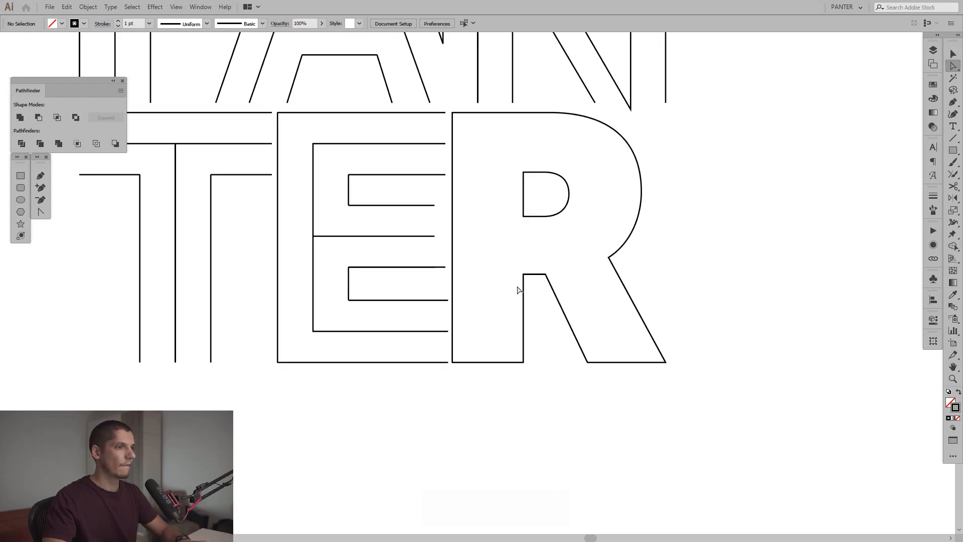
{"action": "left_click_drag", "start_coordinate": [502, 371], "coordinate": [605, 389]}
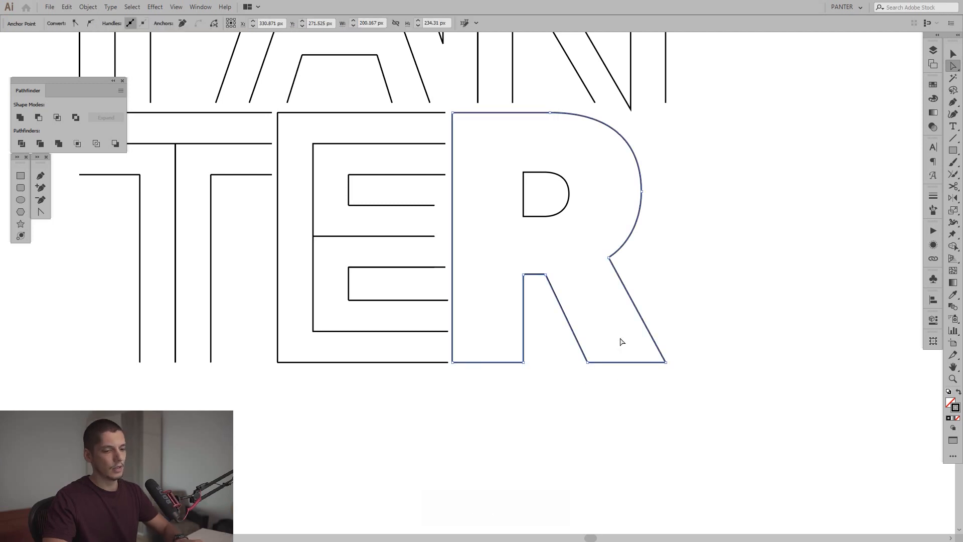
{"action": "left_click_drag", "start_coordinate": [702, 241], "coordinate": [712, 252]}
{"action": "key", "text": "v"}
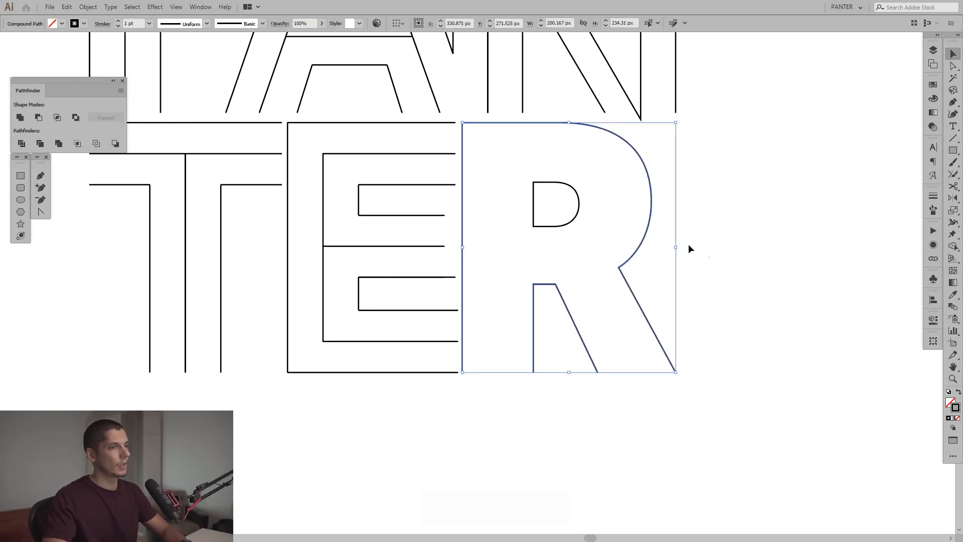
{"action": "right_click", "coordinate": [602, 214]}
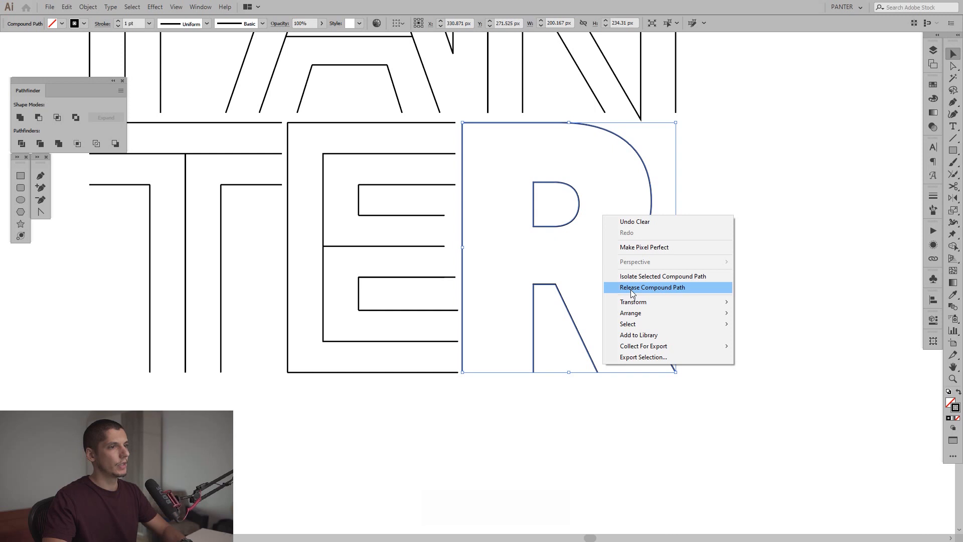
{"action": "left_click", "coordinate": [631, 287]}
Cut the R's counter outline with the Scissors tool at its lower-left and upper-left corners.
{"action": "scroll", "coordinate": [568, 219], "scroll_direction": "up", "scroll_amount": 2}
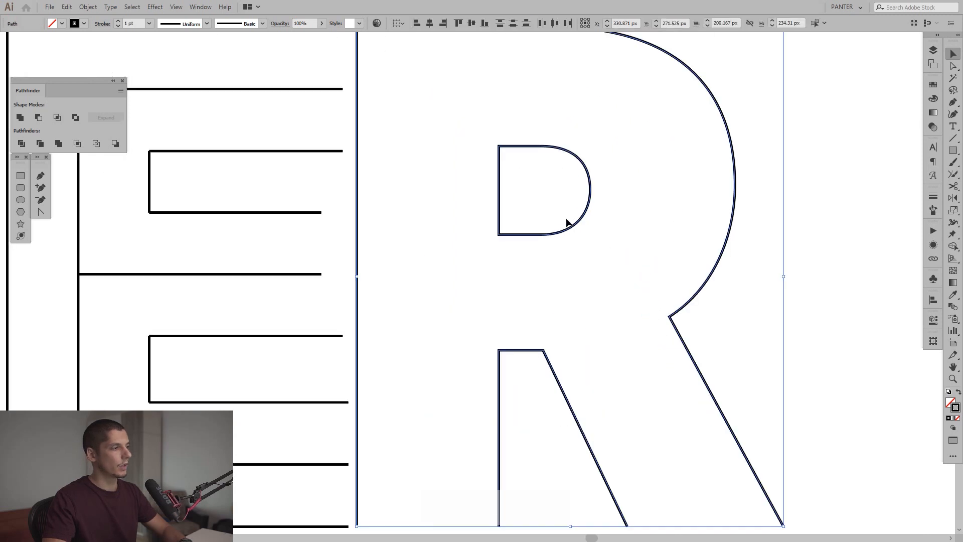
{"action": "key", "text": "c"}
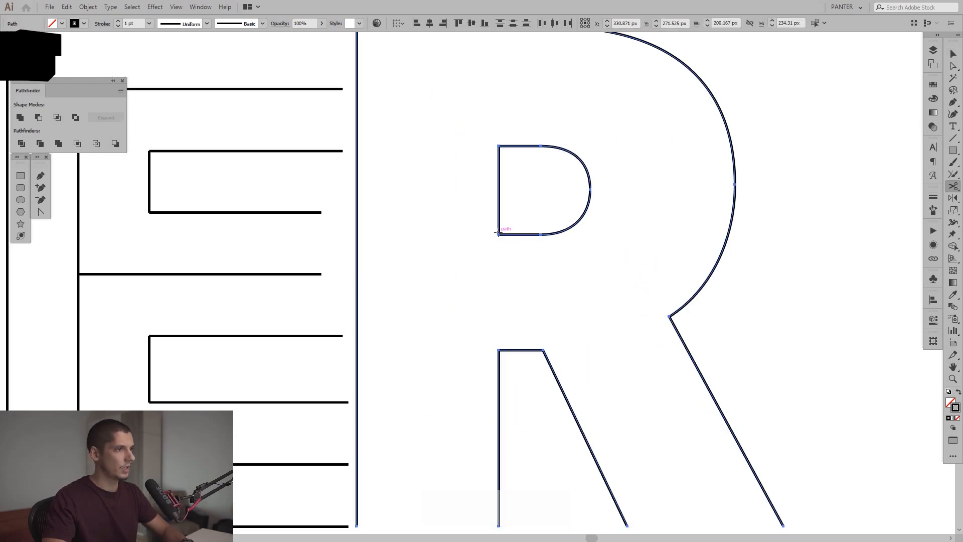
{"action": "left_click", "coordinate": [498, 234]}
{"action": "left_click", "coordinate": [498, 146]}
{"action": "key", "text": "space"}
{"action": "left_click_drag", "start_coordinate": [542, 214], "coordinate": [535, 132]}
Cut the outline between the R's legs at both upper corners, and the outer outline where the bowl meets the diagonal leg.
{"action": "left_click", "coordinate": [527, 269], "text": "ctrl"}
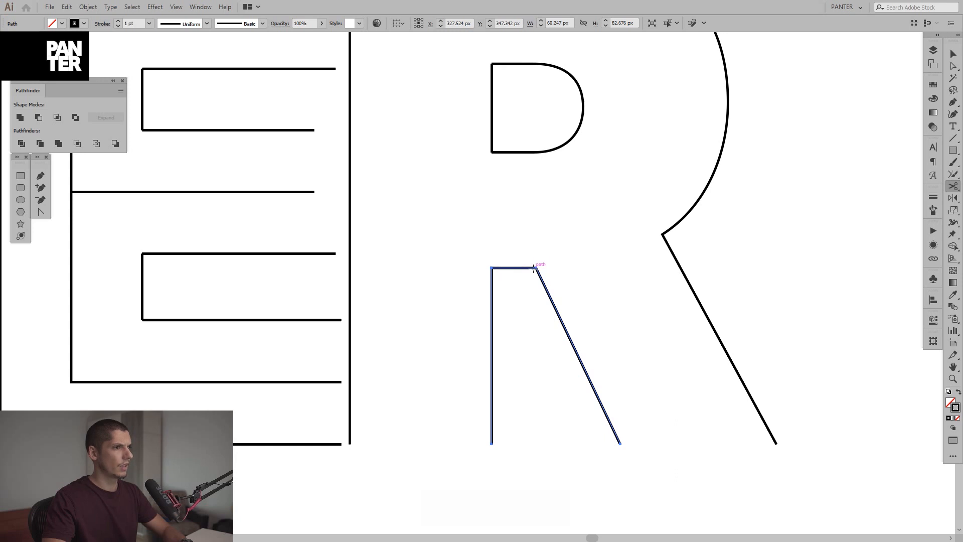
{"action": "left_click", "coordinate": [537, 269]}
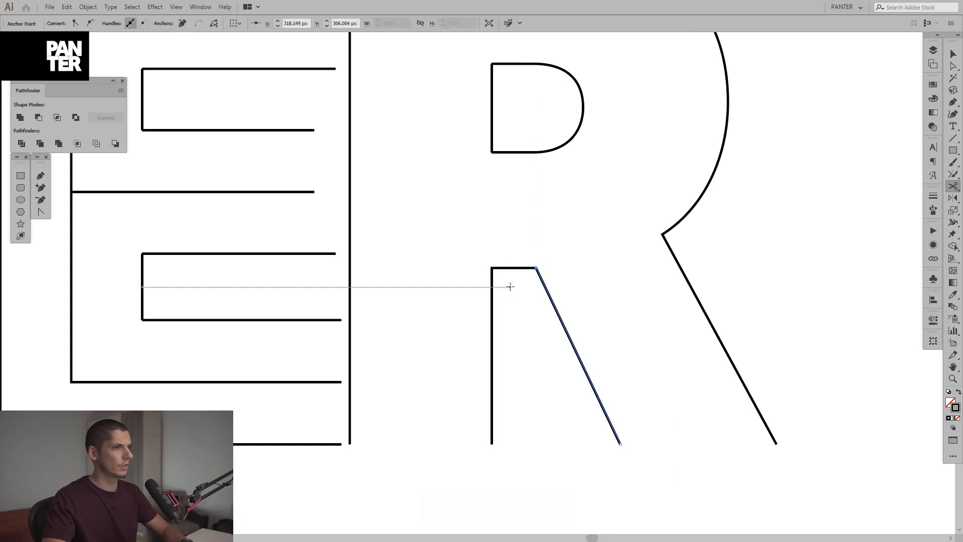
{"action": "left_click", "coordinate": [495, 273], "text": "ctrl"}
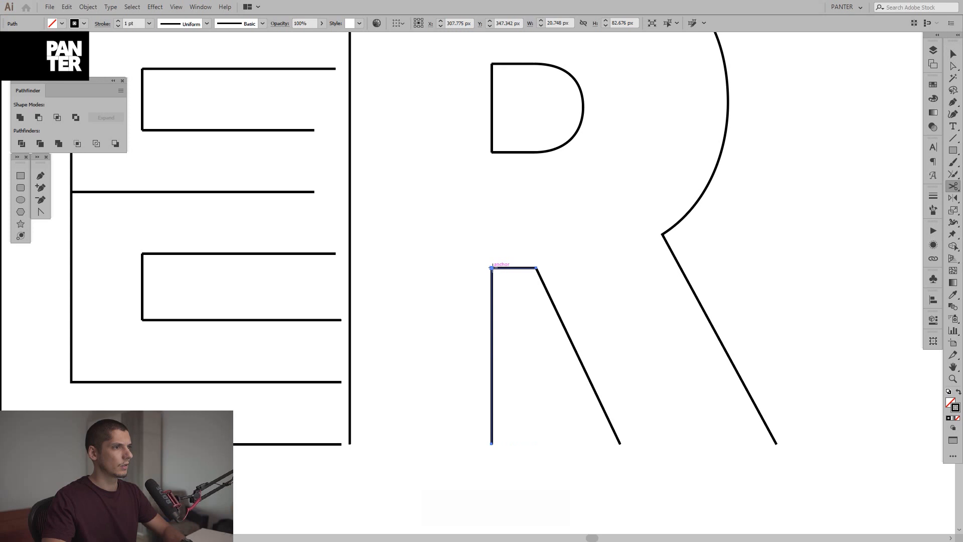
{"action": "left_click", "coordinate": [494, 271]}
{"action": "left_click", "coordinate": [662, 235]}
{"action": "key", "text": "c"}
{"action": "left_click", "coordinate": [662, 235]}
{"action": "key", "text": "v"}
{"action": "left_click", "coordinate": [625, 227]}
Cut the R's outer outline at its upper-left corner to separate the stem edge from the bowl.
{"action": "scroll", "coordinate": [624, 227], "scroll_direction": "down", "scroll_amount": 3}
{"action": "key", "text": "space"}
{"action": "left_click_drag", "start_coordinate": [627, 194], "coordinate": [619, 222]}
{"action": "scroll", "coordinate": [619, 221], "scroll_direction": "up", "scroll_amount": 3}
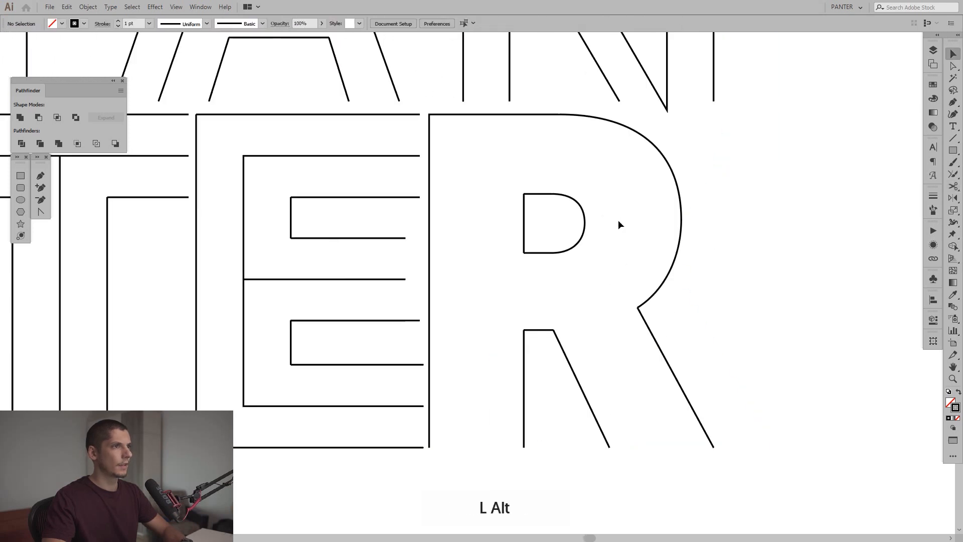
{"action": "left_click", "coordinate": [593, 119]}
{"action": "scroll", "coordinate": [509, 133], "scroll_direction": "up", "scroll_amount": 2}
{"action": "key", "text": "c"}
{"action": "left_click", "coordinate": [389, 107]}
{"action": "key", "text": "v"}
{"action": "scroll", "coordinate": [609, 204], "scroll_direction": "down", "scroll_amount": 2}
Blend the R's outer bowl curve with the counter's curve to create a middle line through the bowl.
{"action": "left_click_drag", "start_coordinate": [638, 235], "coordinate": [597, 150]}
{"action": "scroll", "coordinate": [602, 173], "scroll_direction": "up", "scroll_amount": 1}
{"action": "key", "text": "space"}
{"action": "left_click_drag", "start_coordinate": [574, 190], "coordinate": [507, 179]}
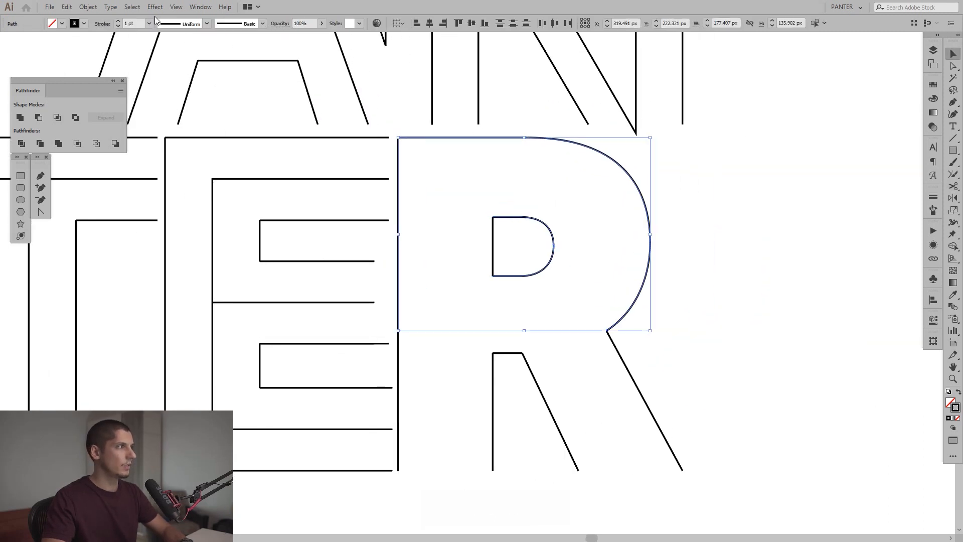
{"action": "left_click", "coordinate": [87, 6]}
{"action": "mouse_move", "coordinate": [123, 264]}
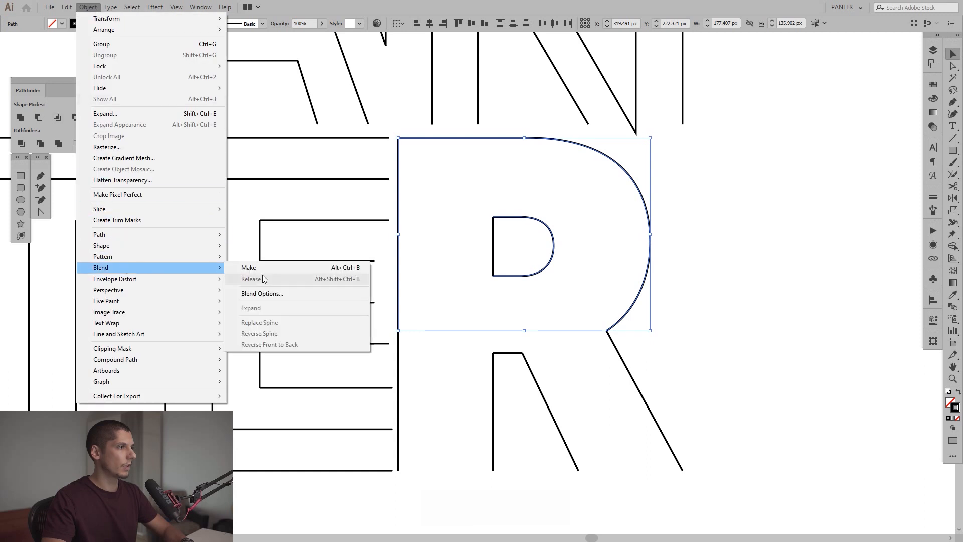
{"action": "left_click", "coordinate": [264, 266]}
{"action": "left_click", "coordinate": [693, 304]}
{"action": "scroll", "coordinate": [581, 302], "scroll_direction": "up", "scroll_amount": 3}
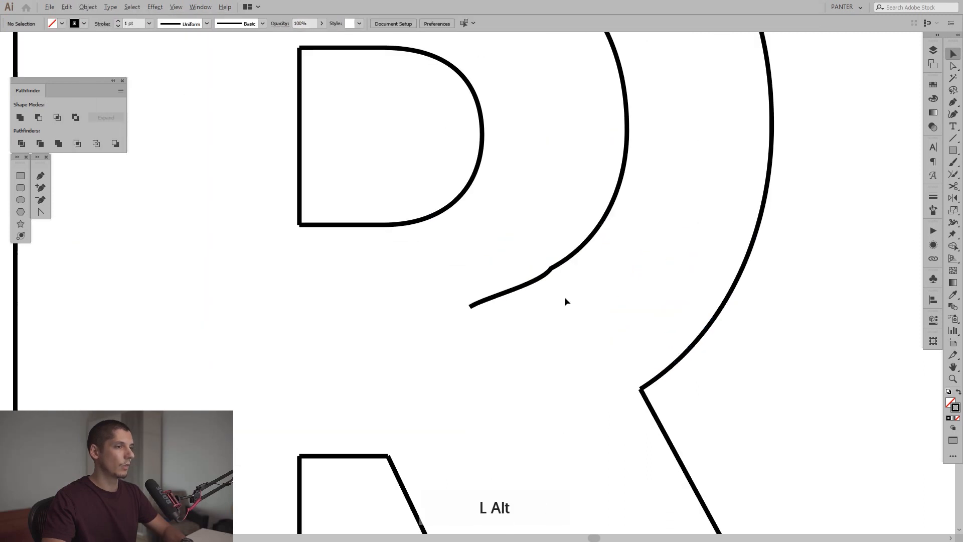
{"action": "scroll", "coordinate": [564, 297], "scroll_direction": "down", "scroll_amount": 3}
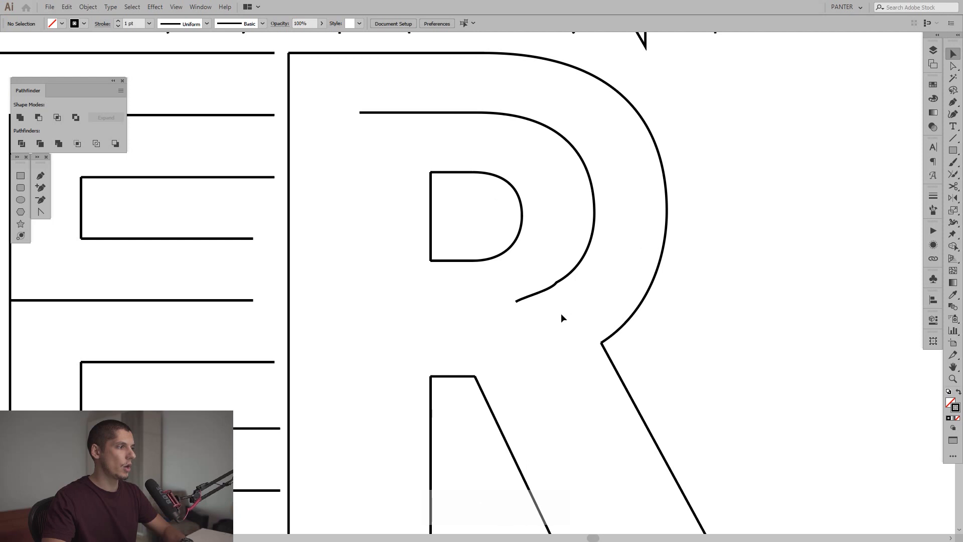
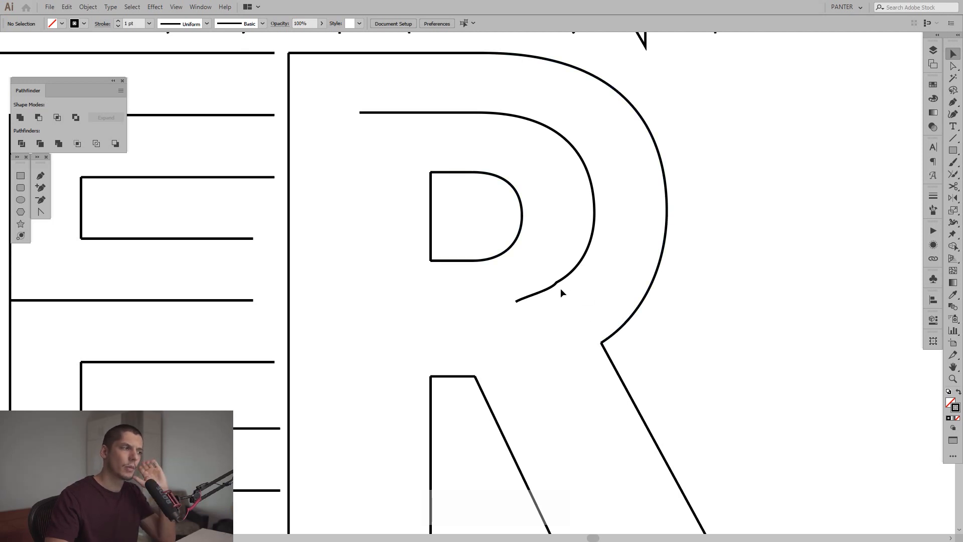
Blend the R's outer stem edge with the inner vertical edges to create the stem's centre line.
{"action": "left_click_drag", "start_coordinate": [453, 216], "coordinate": [295, 226]}
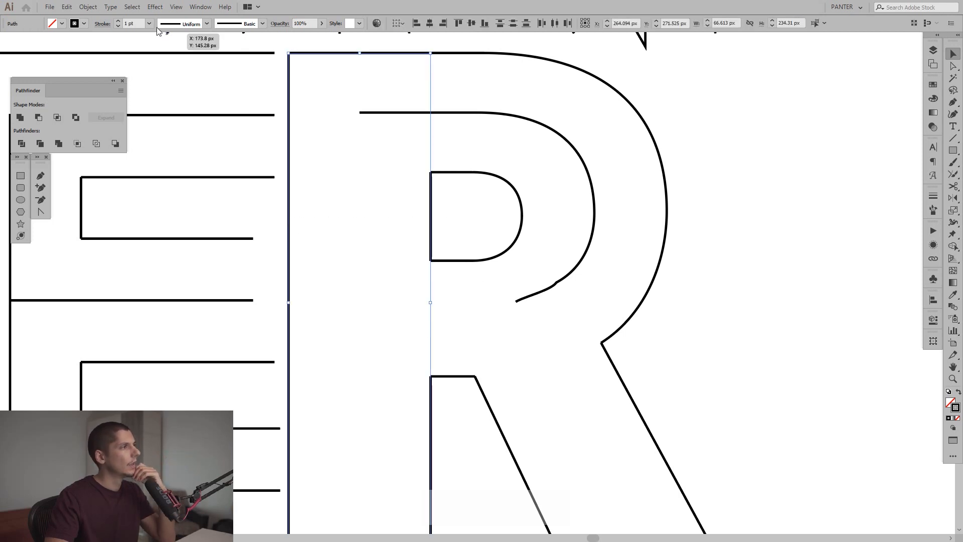
{"action": "left_click", "coordinate": [88, 7]}
{"action": "mouse_move", "coordinate": [133, 266]}
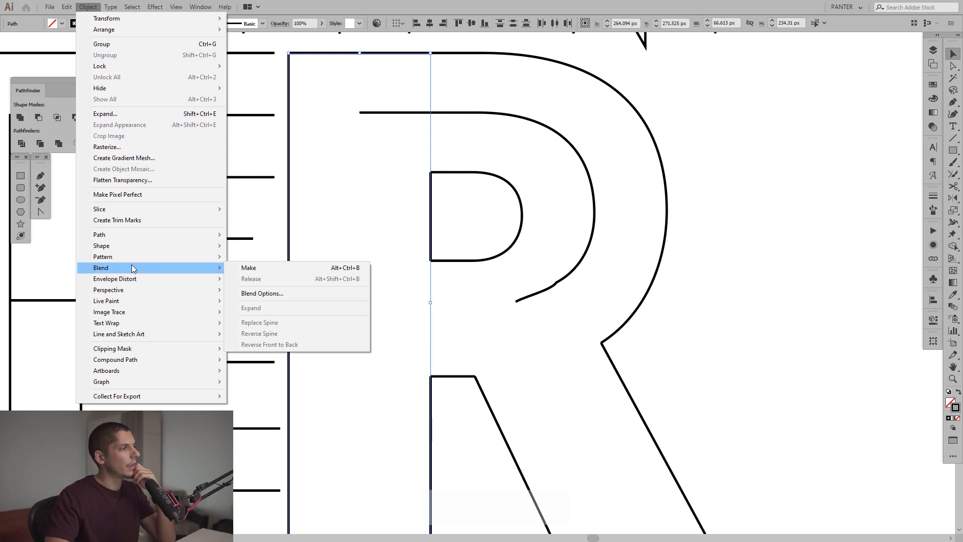
{"action": "left_click", "coordinate": [243, 268]}
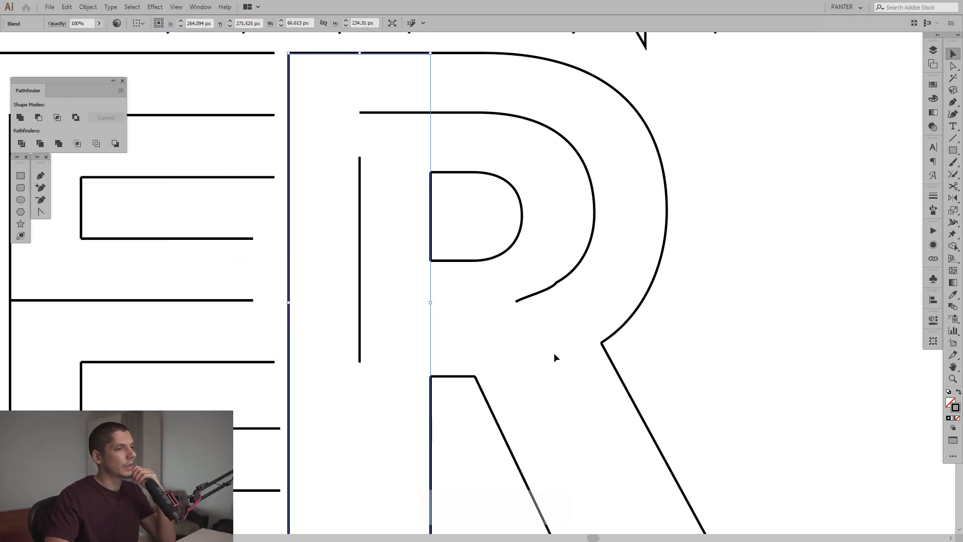
Blend the two diagonal edges of the R's leg.
{"action": "scroll", "coordinate": [555, 355], "scroll_direction": "down", "scroll_amount": 3}
{"action": "left_click_drag", "start_coordinate": [773, 433], "coordinate": [501, 454]}
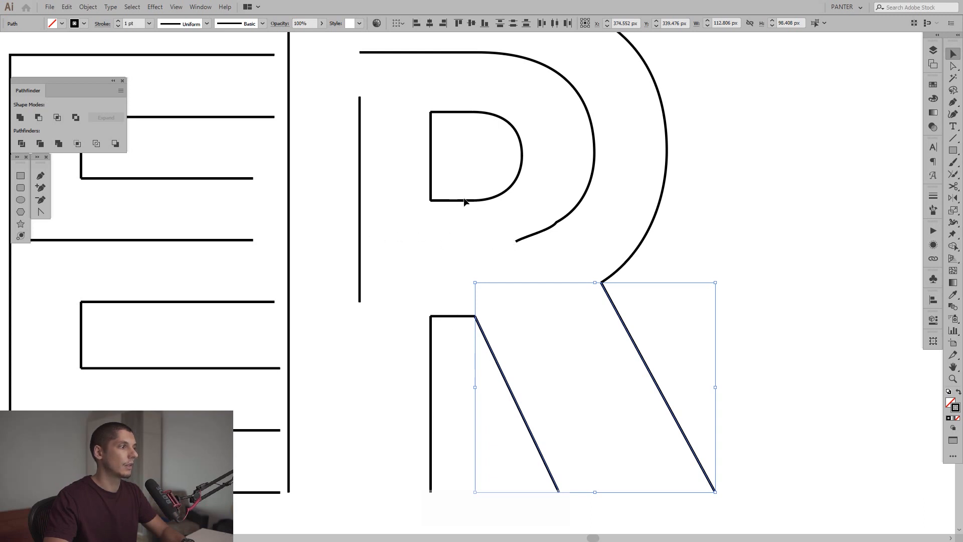
{"action": "left_click", "coordinate": [88, 7]}
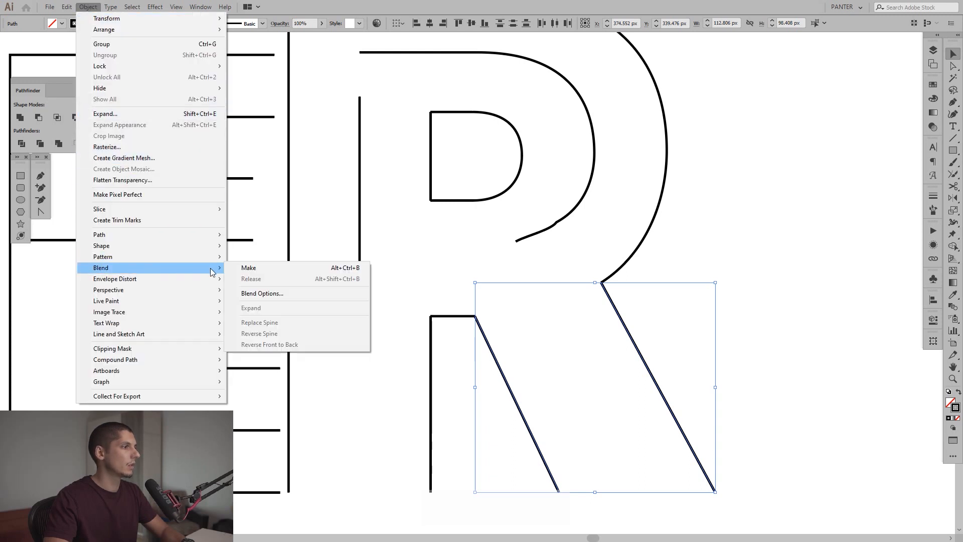
{"action": "left_click", "coordinate": [239, 268]}
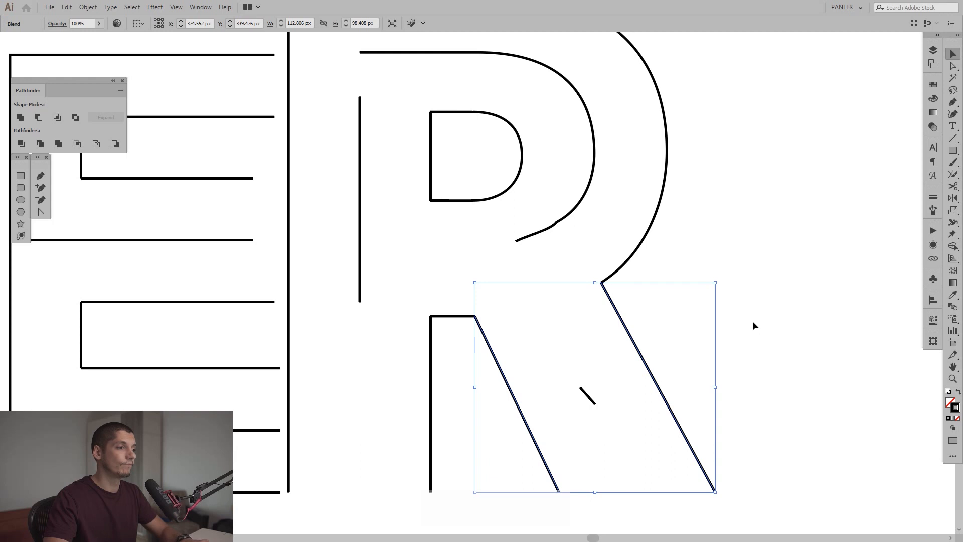
Try to lengthen the R's two blended diagonal leg edges by moving their lower end points further down, and undo it.
{"action": "key", "text": "space"}
{"action": "left_click_drag", "start_coordinate": [666, 320], "coordinate": [572, 164]}
{"action": "scroll", "coordinate": [571, 175], "scroll_direction": "down", "scroll_amount": 2}
{"action": "key", "text": "a"}
{"action": "left_click_drag", "start_coordinate": [638, 305], "coordinate": [496, 245]}
{"action": "left_click_drag", "start_coordinate": [596, 256], "coordinate": [652, 351]}
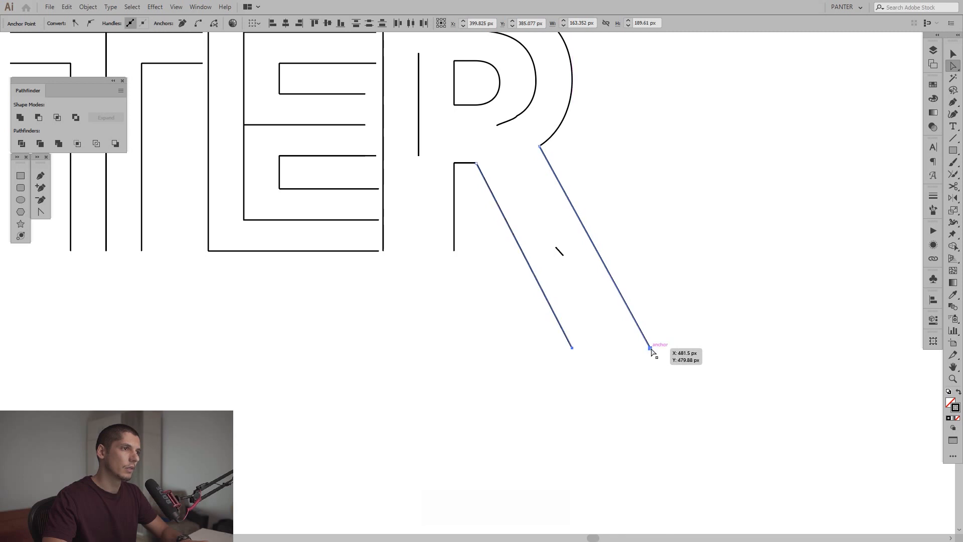
{"action": "key", "text": "ctrl+z"}
{"action": "left_click", "coordinate": [646, 204]}
{"action": "key", "text": "v"}
{"action": "scroll", "coordinate": [559, 166], "scroll_direction": "up", "scroll_amount": 2}
{"action": "left_click_drag", "start_coordinate": [596, 140], "coordinate": [613, 194]}
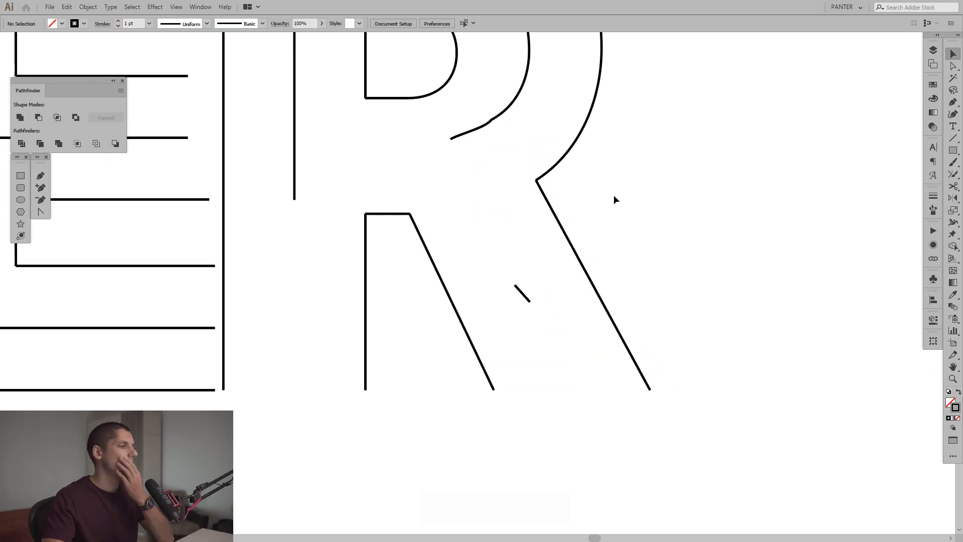
Try to cut the R's counter curve where it meets its straight lower edge, and undo the cut.
{"action": "left_click_drag", "start_coordinate": [444, 131], "coordinate": [494, 211]}
{"action": "left_click", "coordinate": [457, 178]}
{"action": "left_click_drag", "start_coordinate": [443, 153], "coordinate": [456, 162]}
{"action": "key", "text": "c"}
{"action": "left_click", "coordinate": [469, 187]}
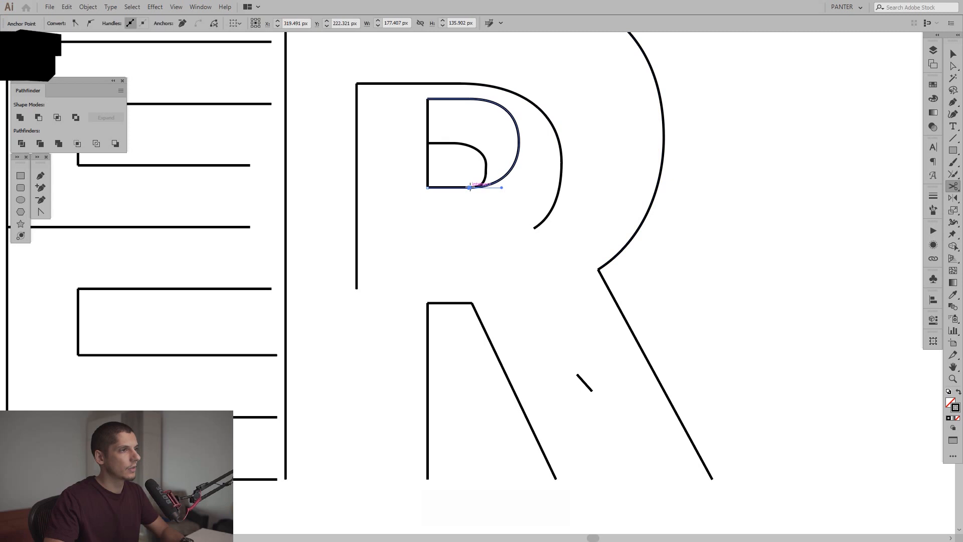
{"action": "left_click_drag", "start_coordinate": [469, 198], "coordinate": [486, 249]}
{"action": "key", "text": "v"}
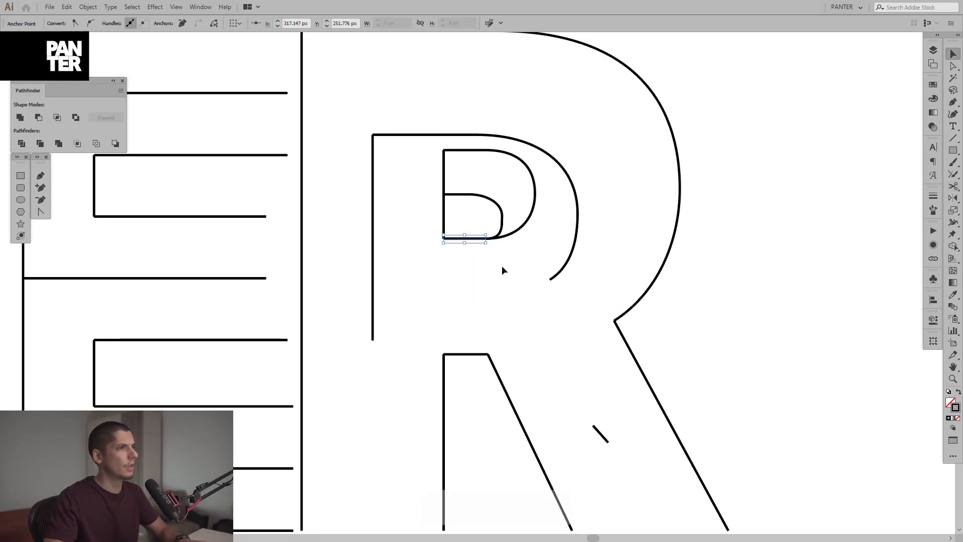
{"action": "key", "text": "ctrl+z"}
{"action": "left_click", "coordinate": [501, 266]}
Try to blend the R's bowl blend with the short horizontal edge below the counter, and undo it.
{"action": "left_click_drag", "start_coordinate": [477, 310], "coordinate": [464, 373]}
{"action": "left_click", "coordinate": [477, 218], "text": "shift"}
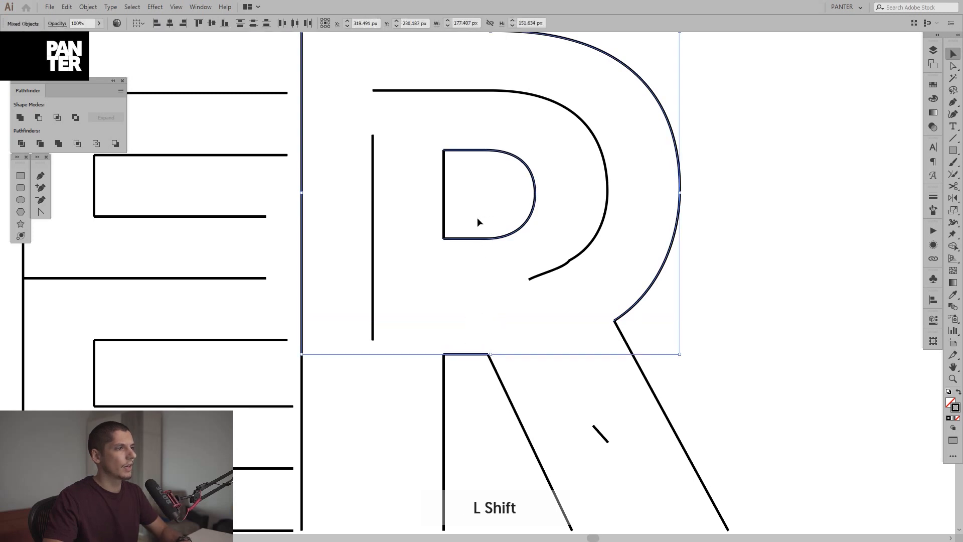
{"action": "left_click", "coordinate": [87, 8]}
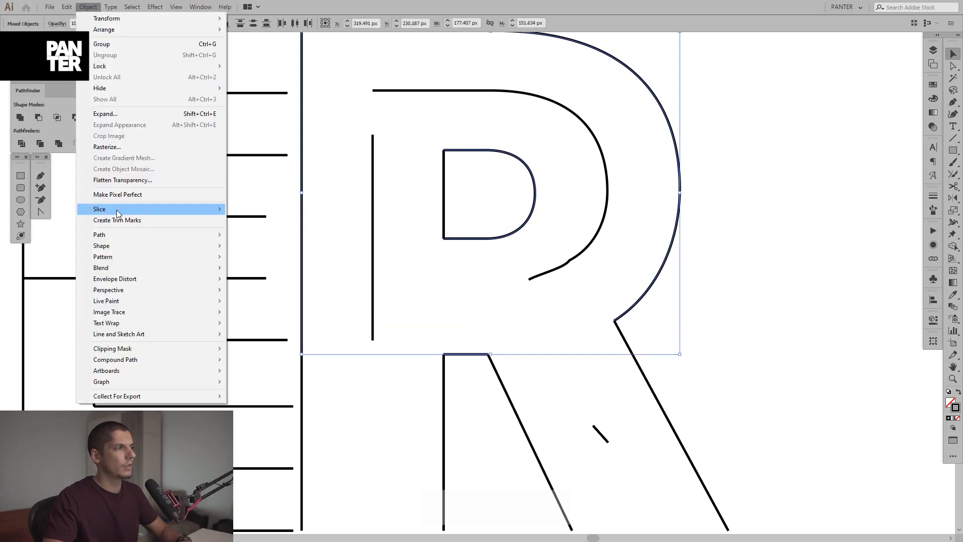
{"action": "mouse_move", "coordinate": [120, 268]}
{"action": "left_click", "coordinate": [269, 270]}
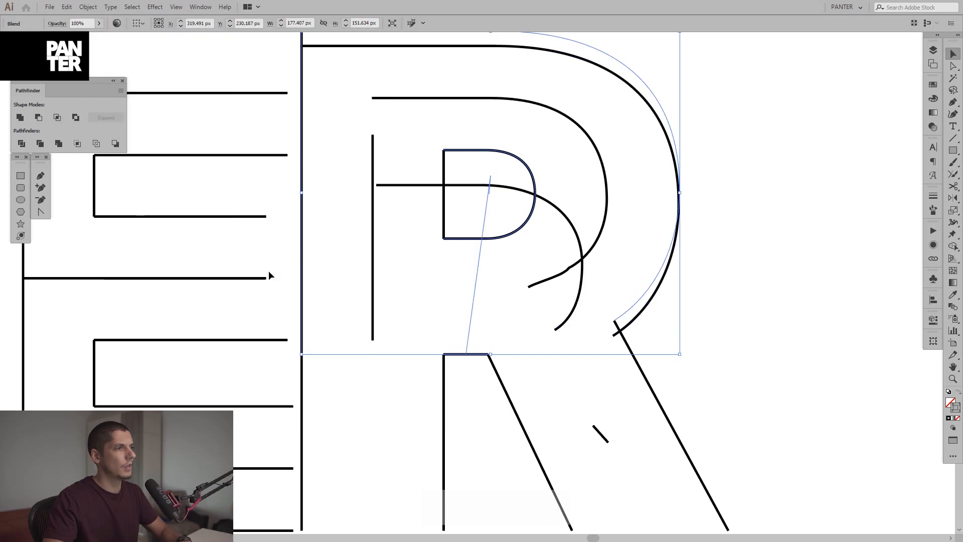
{"action": "key", "text": "ctrl+z"}
{"action": "key", "text": "v"}
{"action": "left_click", "coordinate": [778, 276]}
Select all the pieces of the letter R and expand them with Object, Fill and Stroke enabled.
{"action": "left_click_drag", "start_coordinate": [712, 262], "coordinate": [703, 254]}
{"action": "scroll", "coordinate": [701, 285], "scroll_direction": "down", "scroll_amount": 5}
{"action": "left_click_drag", "start_coordinate": [708, 352], "coordinate": [565, 200]}
{"action": "left_click", "coordinate": [92, 8]}
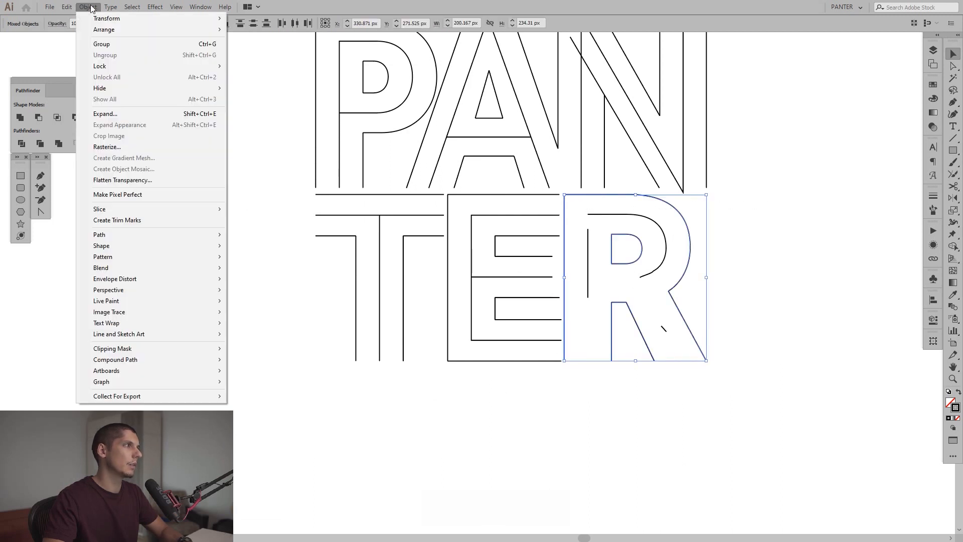
{"action": "left_click", "coordinate": [128, 117]}
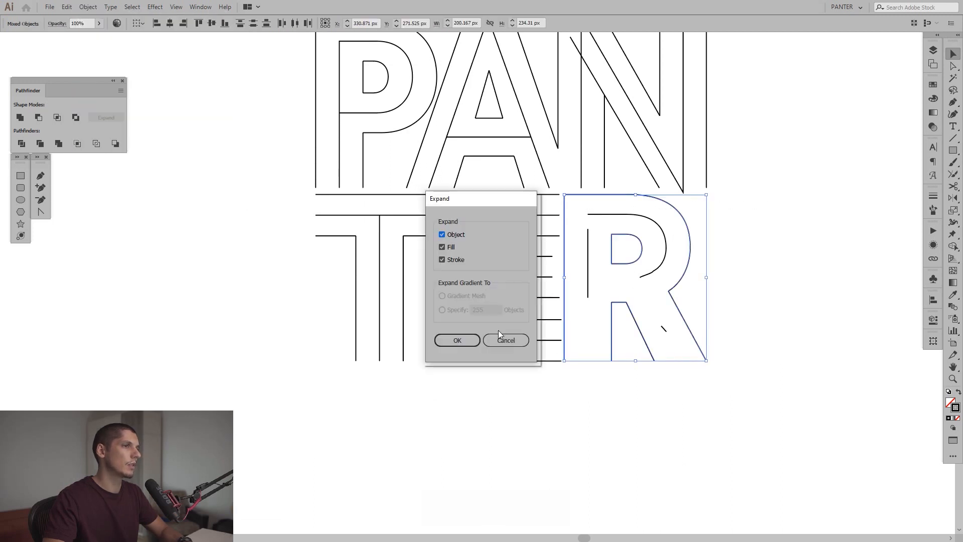
{"action": "left_click", "coordinate": [457, 341]}
Extend the R's vertical stem centre line down to the baseline and up to the start of the bowl centre line.
{"action": "scroll", "coordinate": [688, 286], "scroll_direction": "up", "scroll_amount": 3}
{"action": "scroll", "coordinate": [556, 297], "scroll_direction": "up", "scroll_amount": 3}
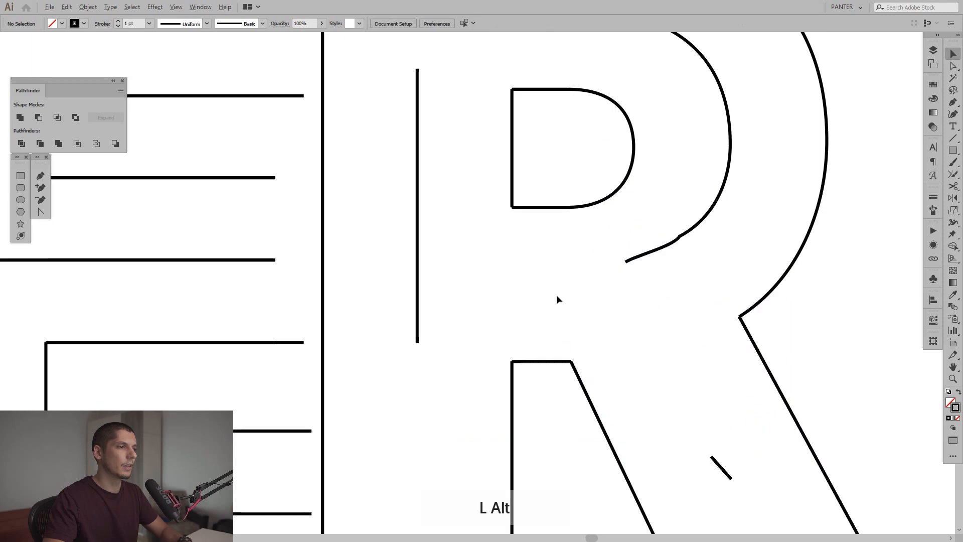
{"action": "left_click", "coordinate": [516, 386]}
{"action": "scroll", "coordinate": [516, 407], "scroll_direction": "up", "scroll_amount": 4}
{"action": "scroll", "coordinate": [518, 409], "scroll_direction": "down", "scroll_amount": 5}
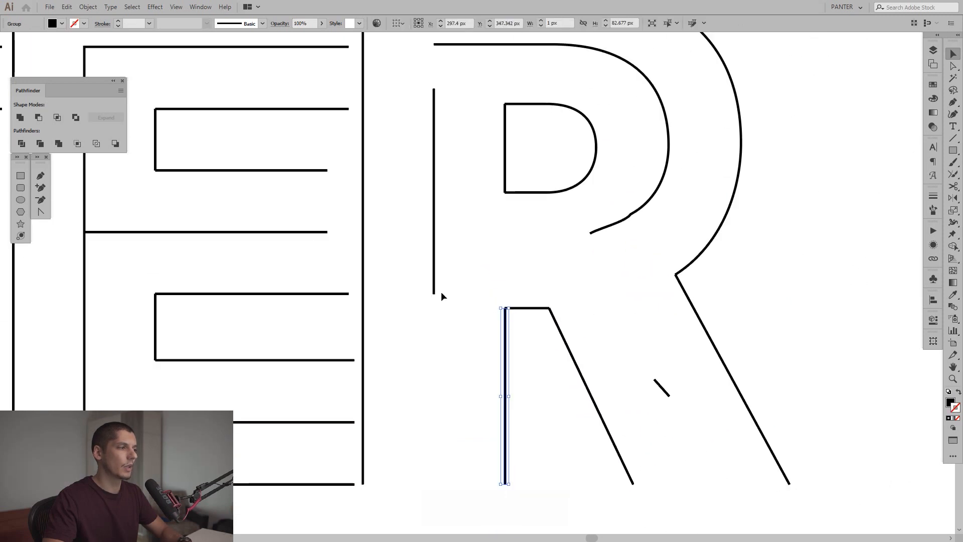
{"action": "key", "text": "a"}
{"action": "left_click_drag", "start_coordinate": [452, 311], "coordinate": [404, 262]}
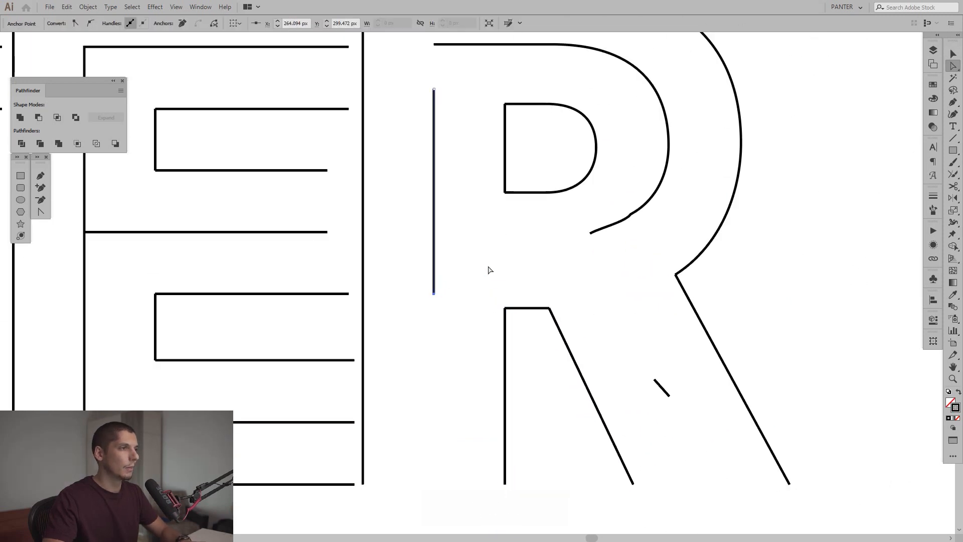
{"action": "scroll", "coordinate": [503, 301], "scroll_direction": "up", "scroll_amount": 2}
{"action": "left_click_drag", "start_coordinate": [583, 290], "coordinate": [586, 291]}
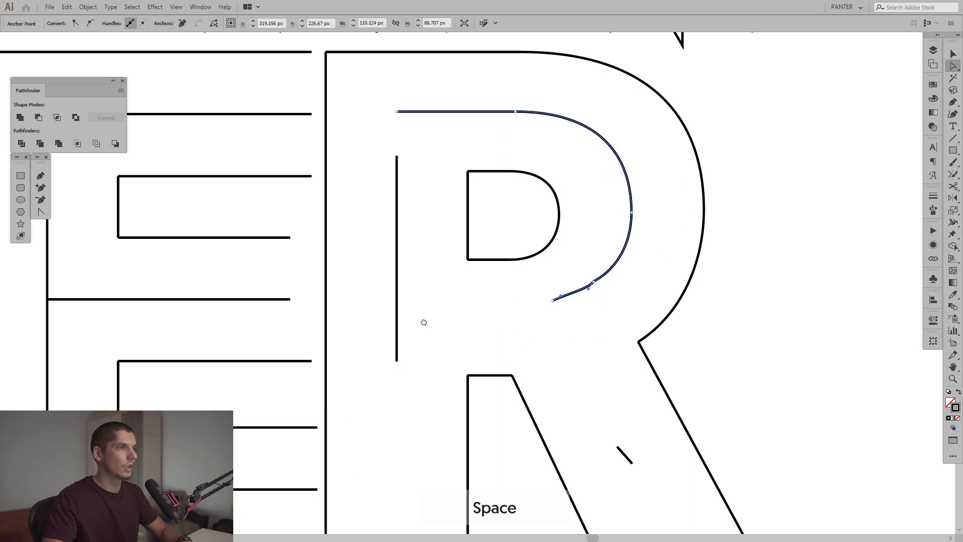
{"action": "left_click_drag", "start_coordinate": [423, 320], "coordinate": [446, 232]}
{"action": "left_click", "coordinate": [418, 272]}
{"action": "left_click_drag", "start_coordinate": [418, 274], "coordinate": [429, 462]}
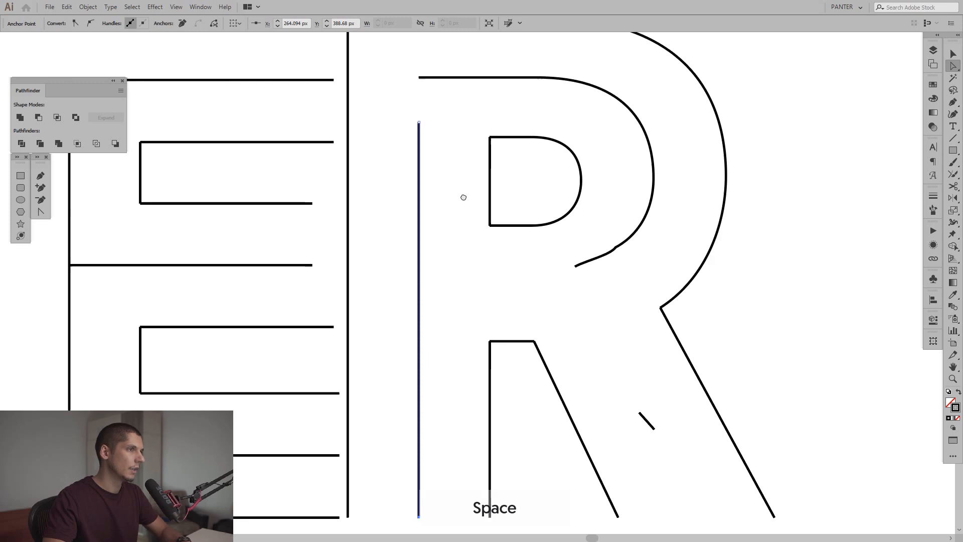
{"action": "scroll", "coordinate": [451, 192], "scroll_direction": "up", "scroll_amount": 3}
{"action": "left_click_drag", "start_coordinate": [409, 227], "coordinate": [409, 166]}
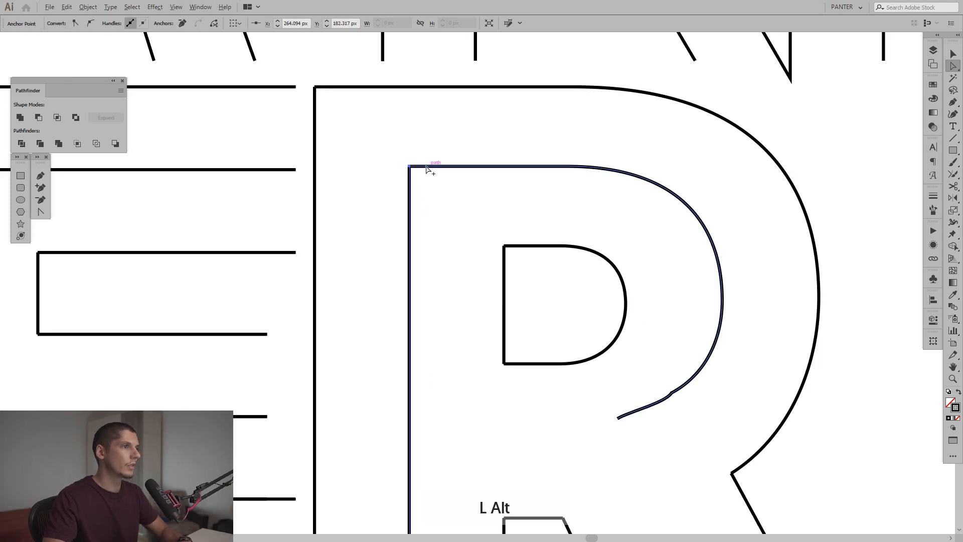
{"action": "scroll", "coordinate": [424, 168], "scroll_direction": "up", "scroll_amount": 1}
Join the R's stem and bowl centre lines at their upper corner with the Join tool.
{"action": "key", "text": "v"}
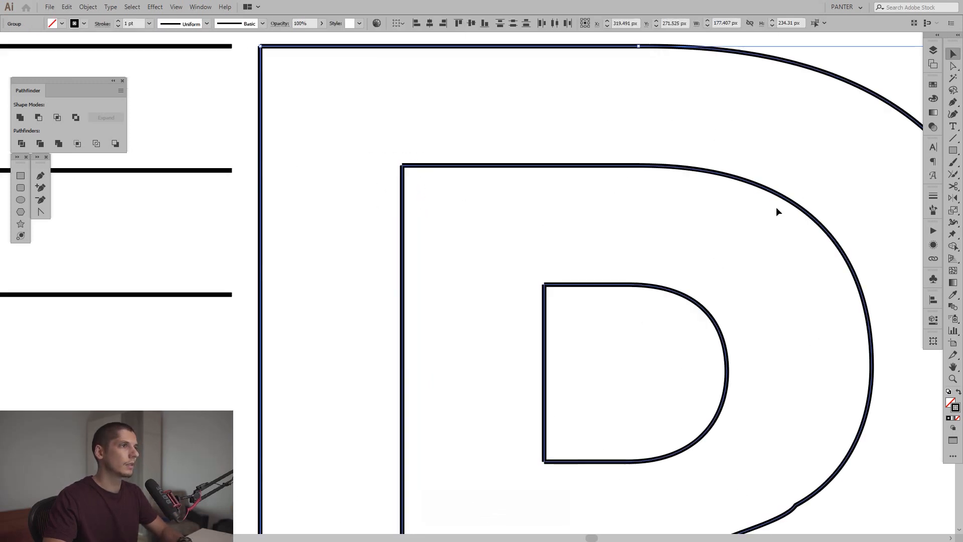
{"action": "left_click", "coordinate": [952, 177]}
{"action": "left_click", "coordinate": [905, 220]}
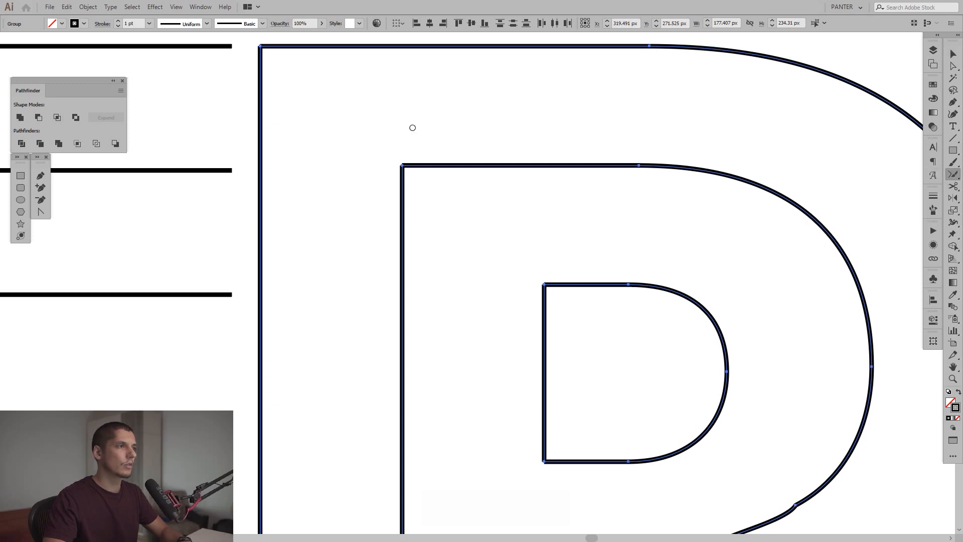
{"action": "left_click_drag", "start_coordinate": [423, 129], "coordinate": [424, 221]}
{"action": "left_click_drag", "start_coordinate": [390, 123], "coordinate": [391, 124]}
{"action": "key", "text": "v"}
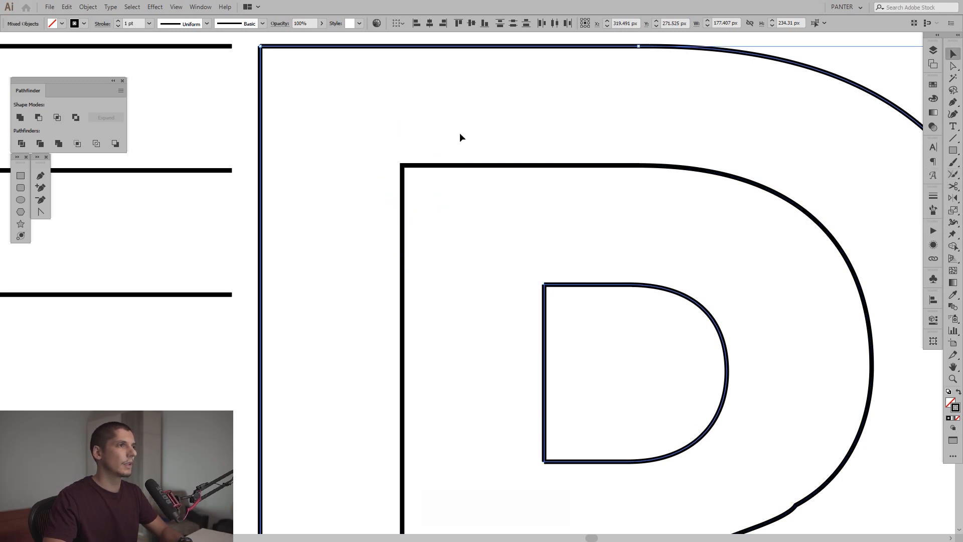
{"action": "scroll", "coordinate": [459, 133], "scroll_direction": "down", "scroll_amount": 3}
{"action": "left_click_drag", "start_coordinate": [540, 162], "coordinate": [530, 127]}
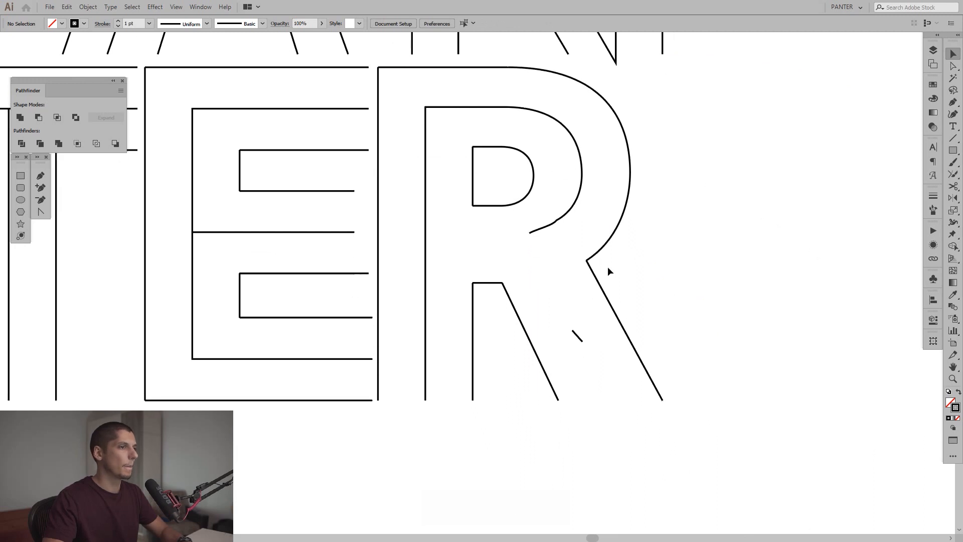
Draw a horizontal Pen line about 39 px long from the R's stem centre line, between the counter and the edge below, ending in a smooth point.
{"action": "scroll", "coordinate": [526, 239], "scroll_direction": "up", "scroll_amount": 3, "text": "alt"}
{"action": "left_click_drag", "start_coordinate": [525, 238], "coordinate": [569, 295]}
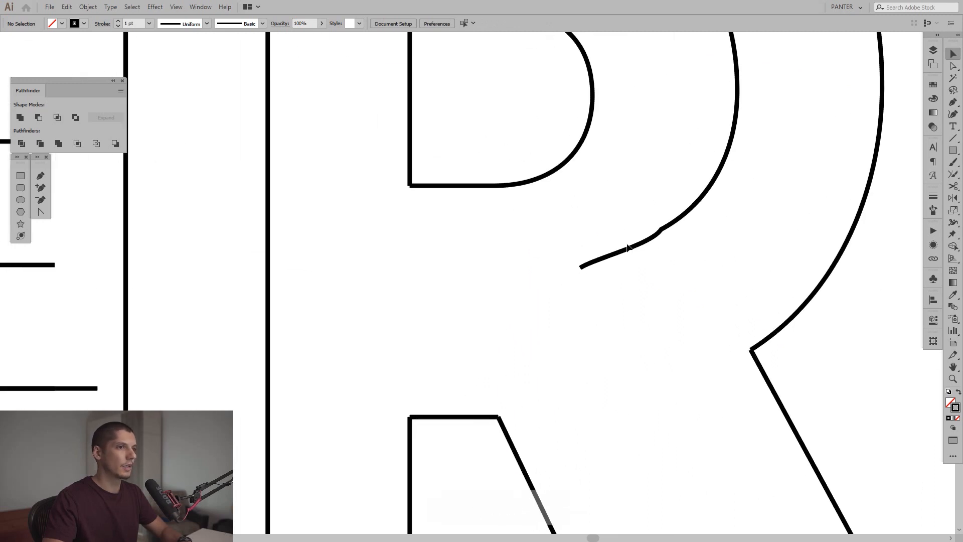
{"action": "left_click", "coordinate": [641, 250]}
{"action": "scroll", "coordinate": [641, 246], "scroll_direction": "down", "scroll_amount": 2, "text": "alt"}
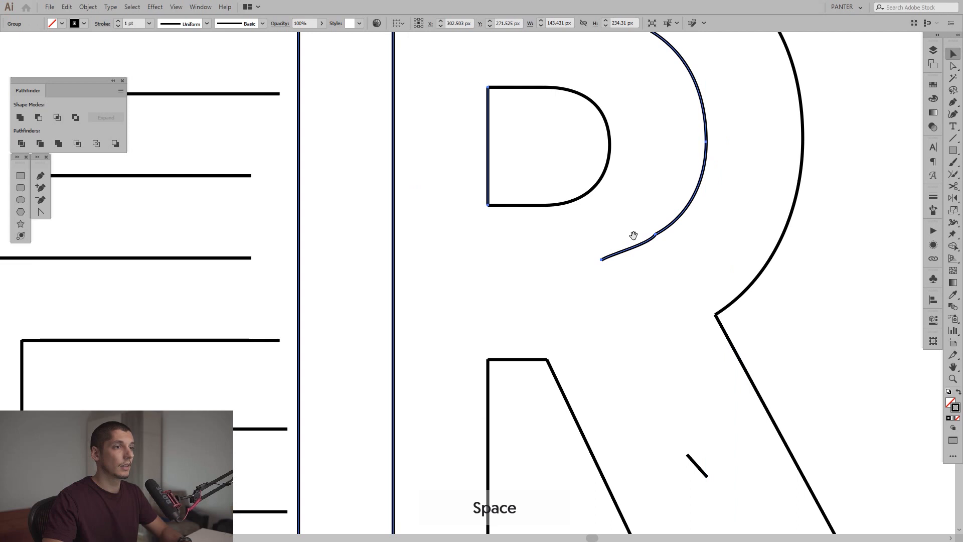
{"action": "left_click_drag", "start_coordinate": [633, 235], "coordinate": [646, 302]}
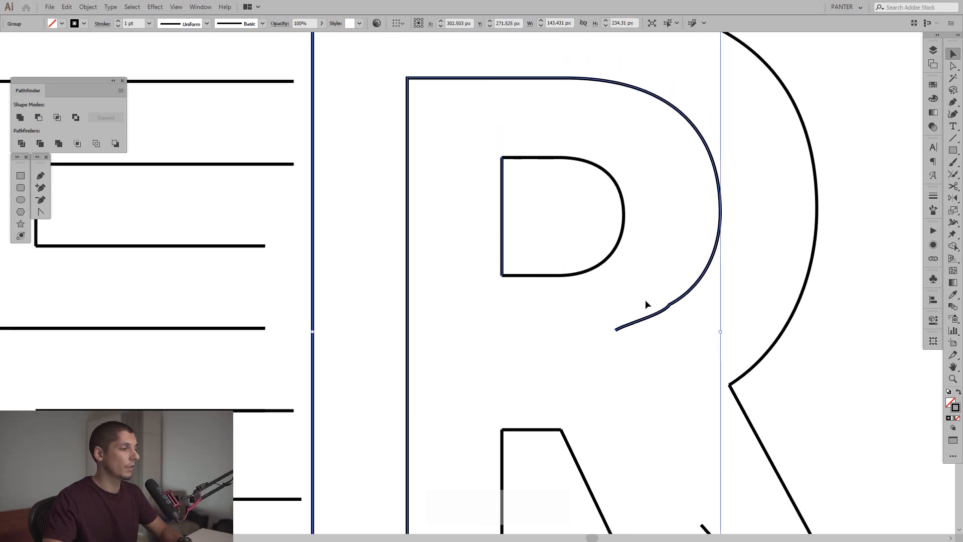
{"action": "scroll", "coordinate": [645, 302], "scroll_direction": "up", "scroll_amount": 2, "text": "alt"}
{"action": "left_click_drag", "start_coordinate": [640, 305], "coordinate": [651, 308]}
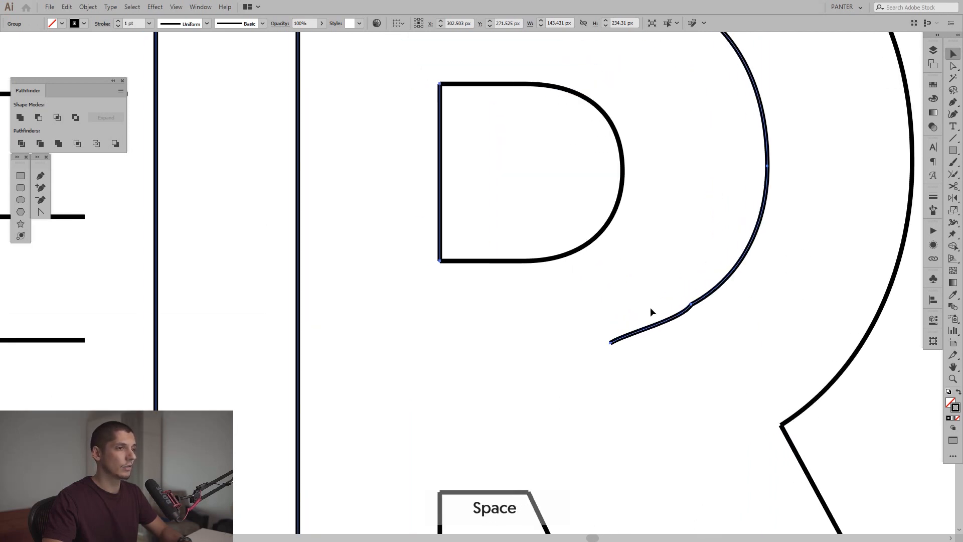
{"action": "left_click", "coordinate": [612, 307]}
{"action": "key", "text": "p"}
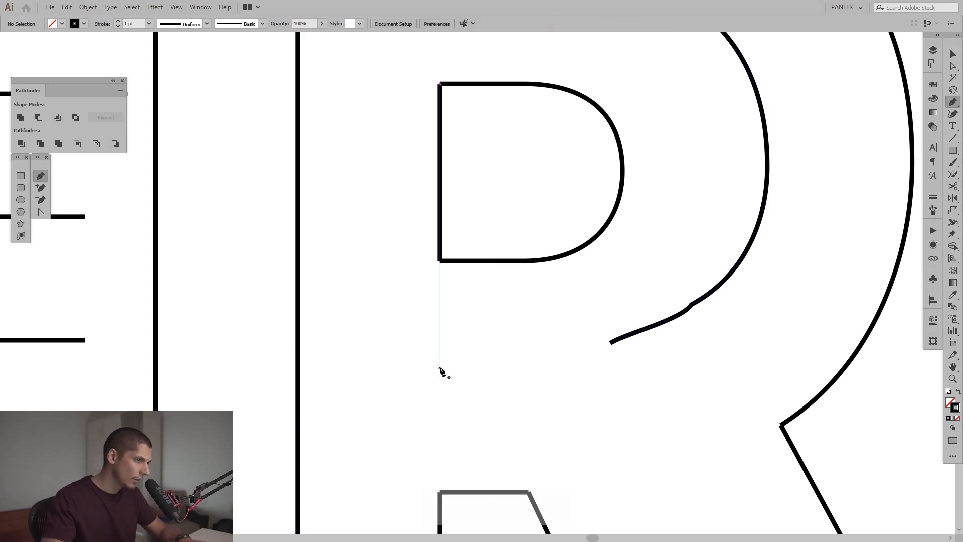
{"action": "left_click", "coordinate": [298, 368]}
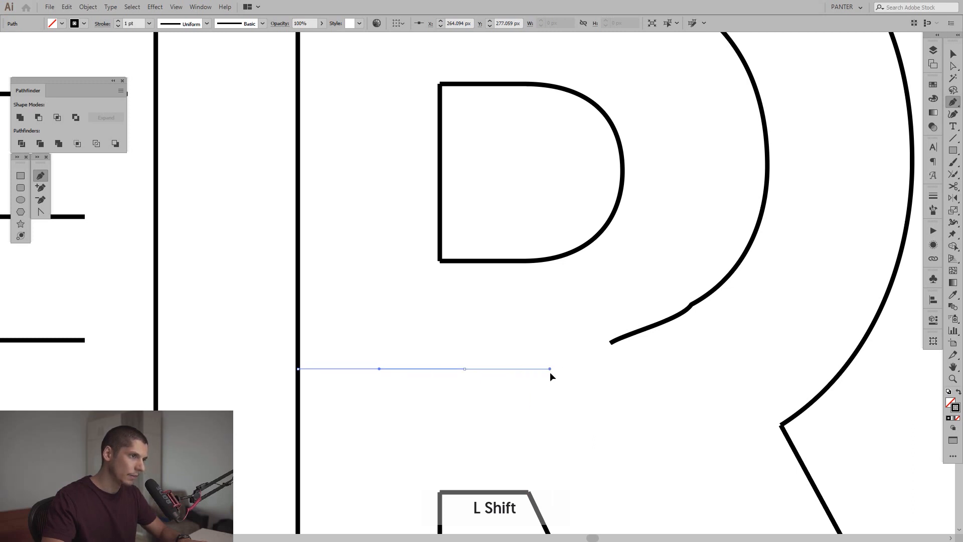
{"action": "left_click_drag", "start_coordinate": [547, 372], "coordinate": [551, 372]}
{"action": "left_click_drag", "start_coordinate": [612, 366], "coordinate": [612, 370]}
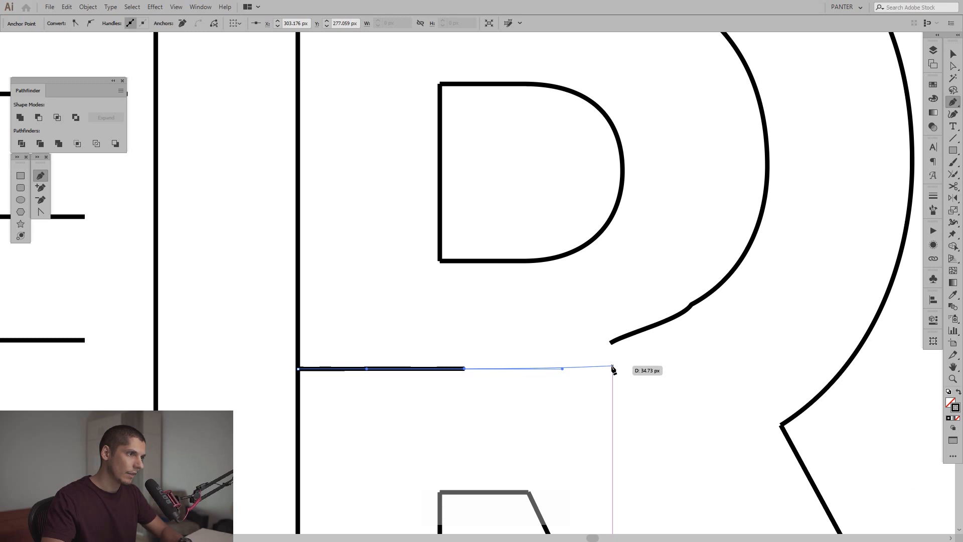
Delete the kinked end point of the R's bowl centre line and align the remaining end's handle with the curve.
{"action": "key", "text": "v"}
{"action": "key", "text": "a"}
{"action": "left_click", "coordinate": [611, 343]}
{"action": "key", "text": "Delete"}
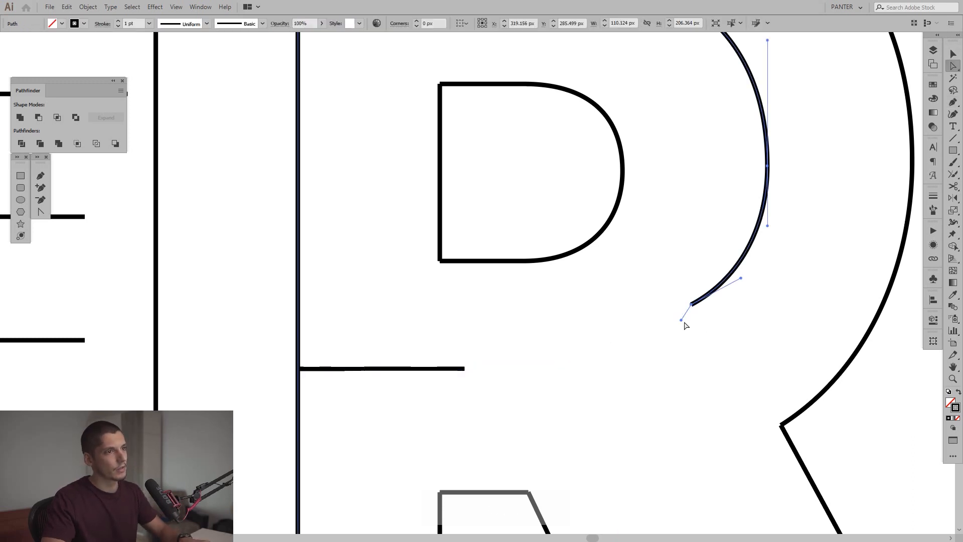
{"action": "left_click_drag", "start_coordinate": [681, 319], "coordinate": [640, 333]}
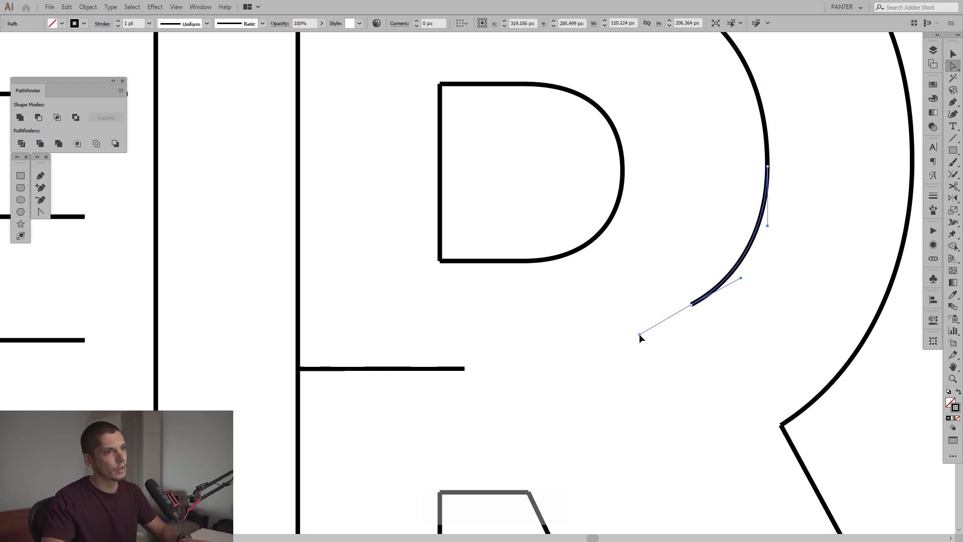
{"action": "left_click", "coordinate": [665, 359]}
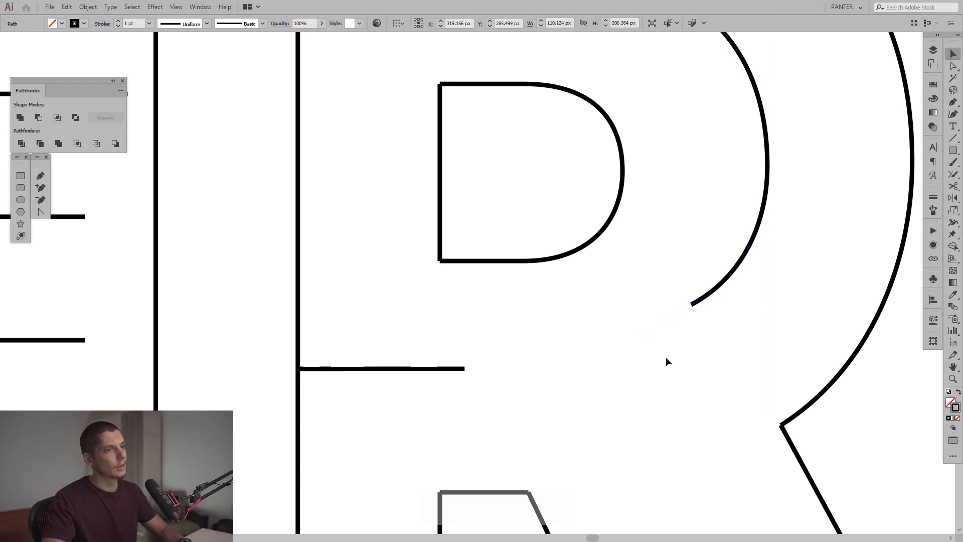
Connect the horizontal line's free end to the lower end of the R's bowl centre line with a curved Pen segment.
{"action": "scroll", "coordinate": [665, 358], "scroll_direction": "down", "scroll_amount": 3}
{"action": "scroll", "coordinate": [546, 336], "scroll_direction": "up", "scroll_amount": 5, "text": "alt"}
{"action": "key", "text": "a"}
{"action": "left_click", "coordinate": [491, 384]}
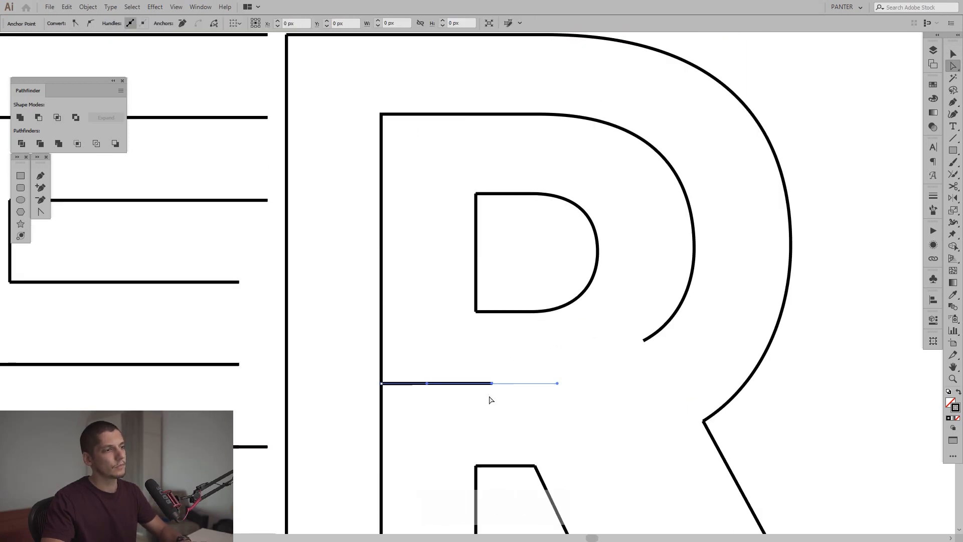
{"action": "key", "text": "p"}
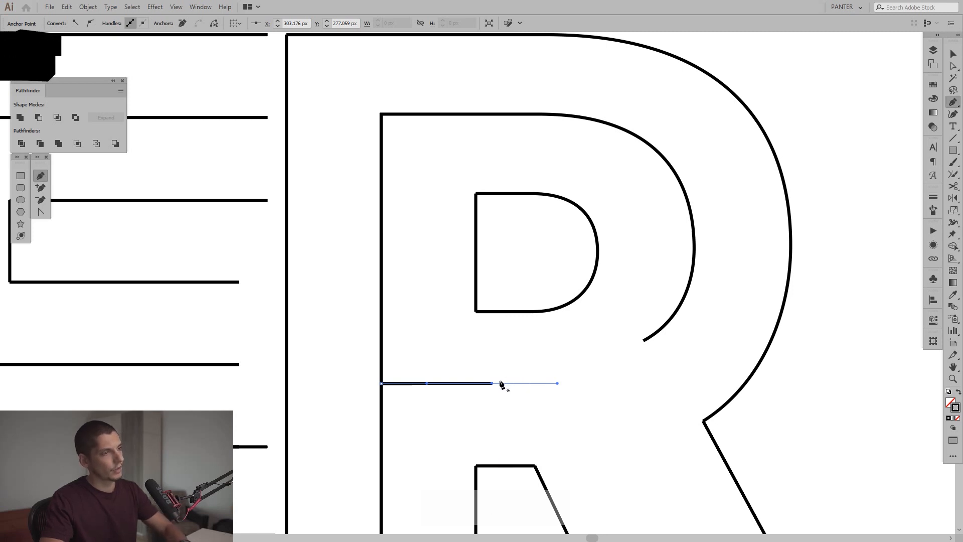
{"action": "left_click", "coordinate": [492, 384]}
{"action": "left_click_drag", "start_coordinate": [492, 384], "coordinate": [561, 383]}
{"action": "left_click_drag", "start_coordinate": [644, 340], "coordinate": [677, 323]}
{"action": "key", "text": "v"}
{"action": "left_click", "coordinate": [649, 385]}
{"action": "scroll", "coordinate": [649, 384], "scroll_direction": "down", "scroll_amount": 3}
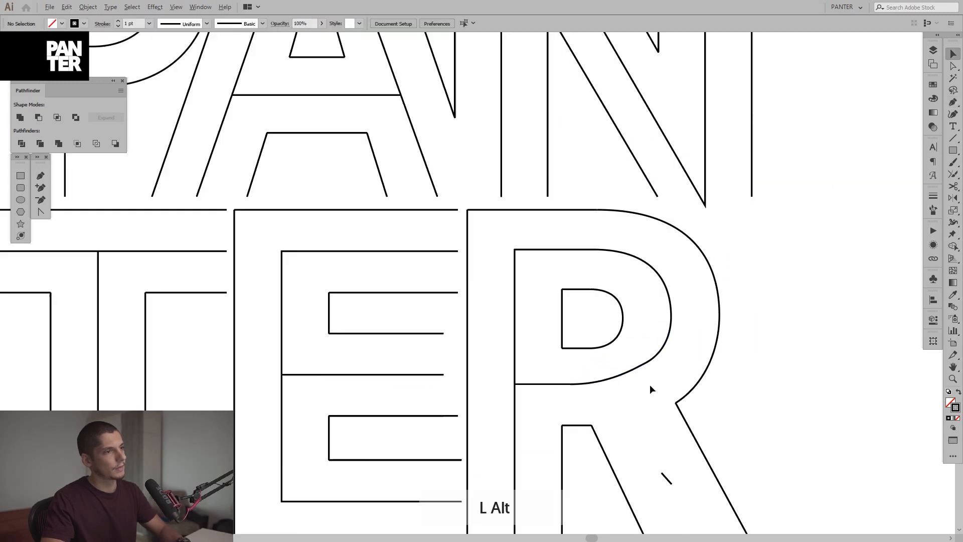
Smooth the lower bend of the R's bowl centre line by adjusting its anchor point's handle and moving the anchor slightly down.
{"action": "left_click_drag", "start_coordinate": [732, 382], "coordinate": [702, 341]}
{"action": "scroll", "coordinate": [645, 339], "scroll_direction": "up", "scroll_amount": 3, "text": "alt"}
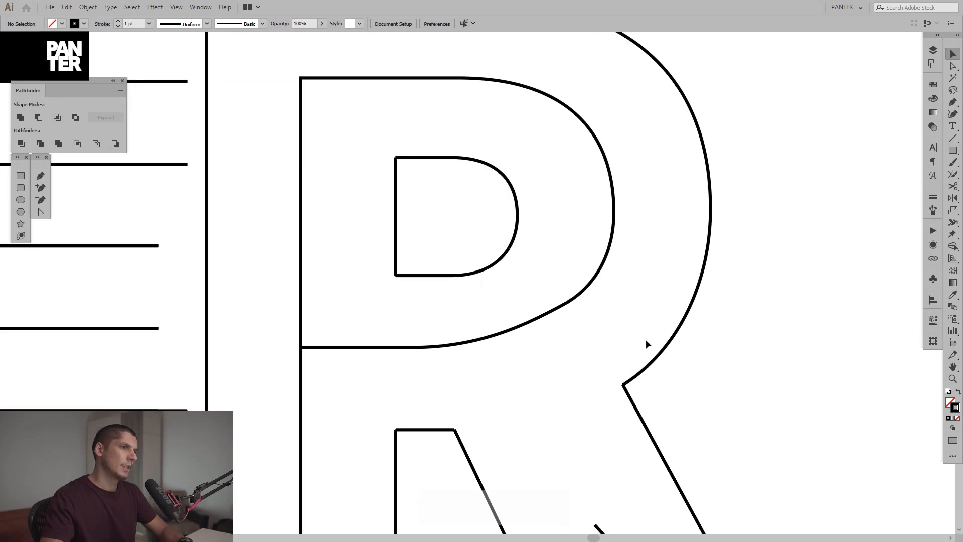
{"action": "key", "text": "a"}
{"action": "left_click", "coordinate": [564, 303]}
{"action": "scroll", "coordinate": [531, 315], "scroll_direction": "up", "scroll_amount": 1, "text": "alt"}
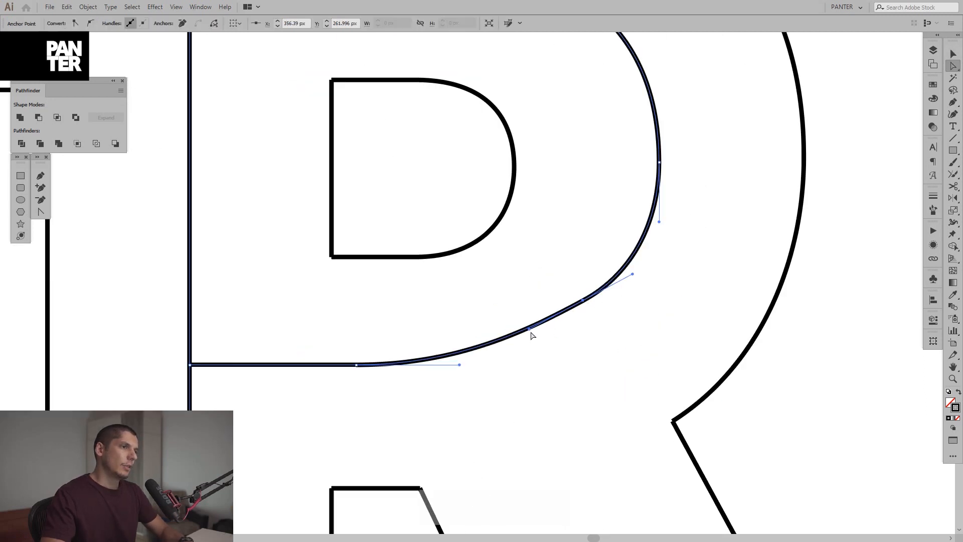
{"action": "left_click_drag", "start_coordinate": [530, 330], "coordinate": [533, 332]}
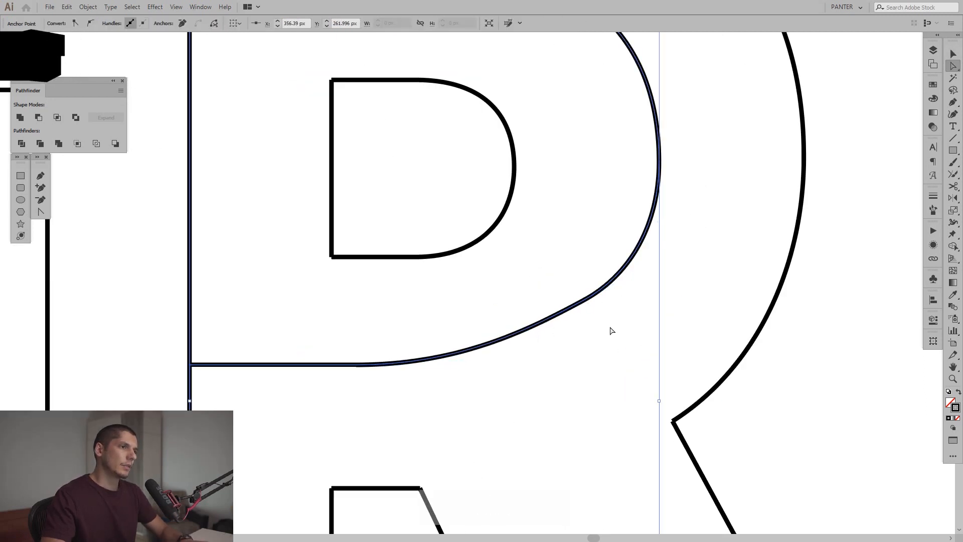
{"action": "left_click", "coordinate": [92, 23]}
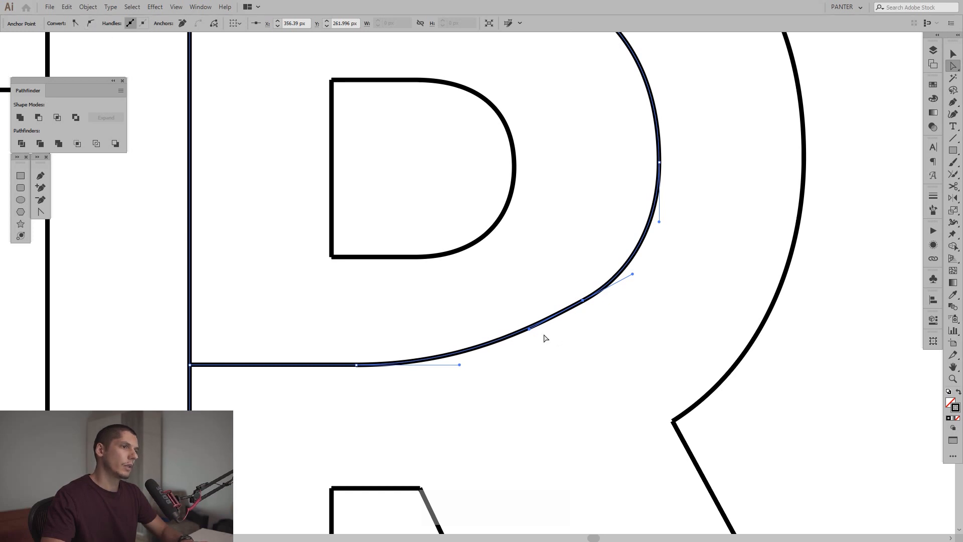
{"action": "left_click_drag", "start_coordinate": [529, 329], "coordinate": [535, 331]}
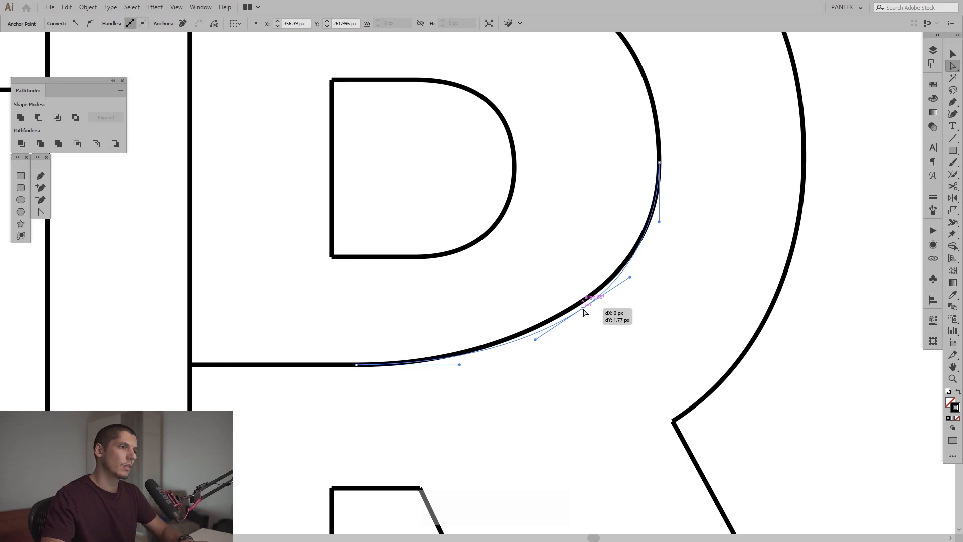
{"action": "left_click", "coordinate": [585, 351]}
Lengthen the curve handle at the end of the horizontal part of the R's bowl centre line.
{"action": "scroll", "coordinate": [583, 351], "scroll_direction": "down", "scroll_amount": 5}
{"action": "left_click_drag", "start_coordinate": [698, 361], "coordinate": [704, 320]}
{"action": "scroll", "coordinate": [609, 311], "scroll_direction": "up", "scroll_amount": 5}
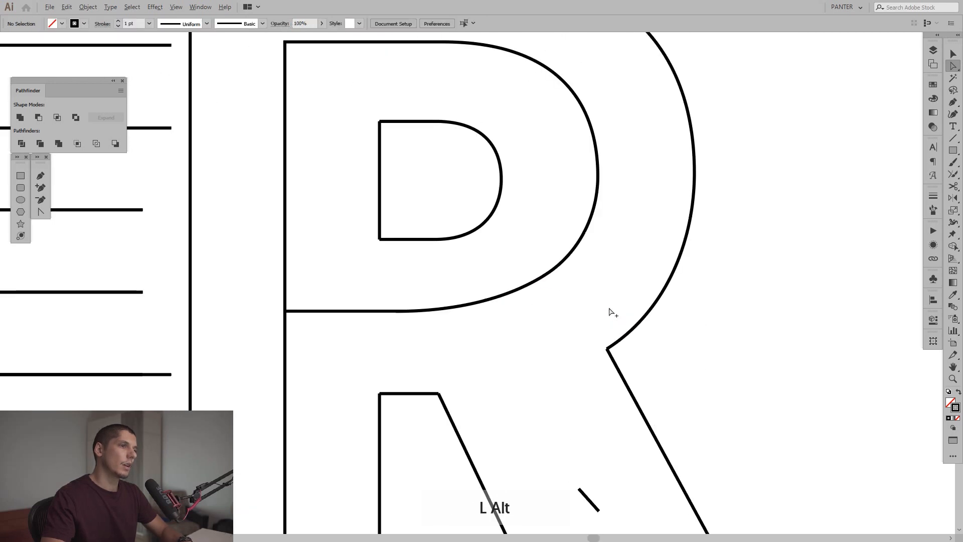
{"action": "left_click_drag", "start_coordinate": [434, 296], "coordinate": [460, 301]}
{"action": "scroll", "coordinate": [369, 321], "scroll_direction": "up", "scroll_amount": 2}
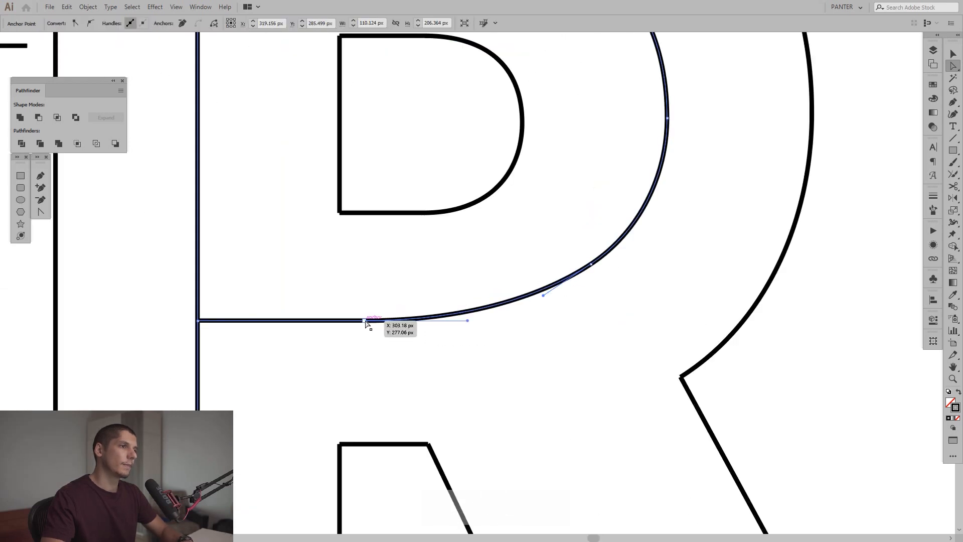
{"action": "left_click", "coordinate": [467, 322]}
{"action": "left_click_drag", "start_coordinate": [470, 324], "coordinate": [493, 321]}
{"action": "left_click", "coordinate": [572, 335]}
Refine the anchor at the lower bend of the R's bowl centre line to even out the curve.
{"action": "scroll", "coordinate": [586, 337], "scroll_direction": "down", "scroll_amount": 5}
{"action": "left_click_drag", "start_coordinate": [715, 337], "coordinate": [678, 291]}
{"action": "scroll", "coordinate": [574, 293], "scroll_direction": "up", "scroll_amount": 2}
{"action": "scroll", "coordinate": [577, 294], "scroll_direction": "up", "scroll_amount": 1}
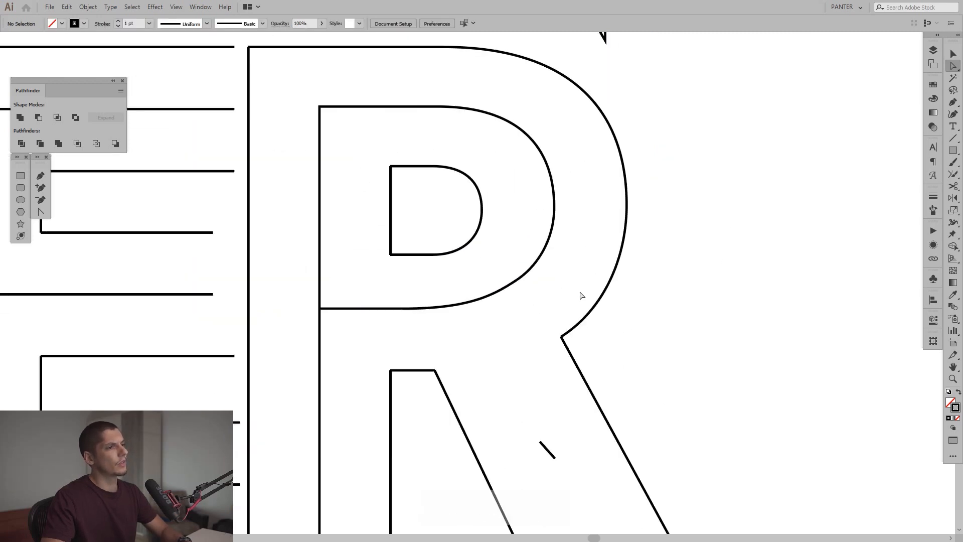
{"action": "left_click_drag", "start_coordinate": [559, 294], "coordinate": [514, 286]}
{"action": "left_click", "coordinate": [535, 337]}
Ungroup the R's two diagonal leg outlines and the short line between them.
{"action": "key", "text": "space"}
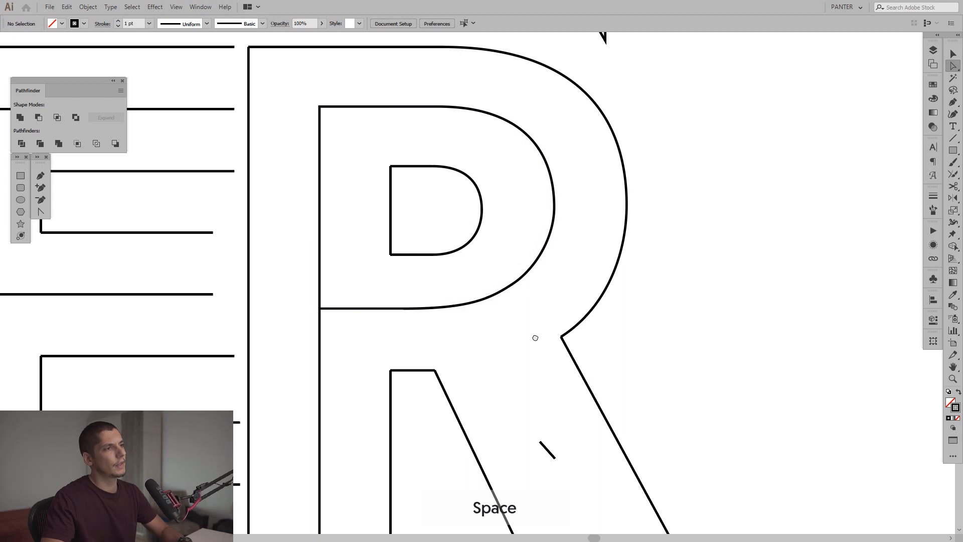
{"action": "left_click_drag", "start_coordinate": [535, 337], "coordinate": [537, 290]}
{"action": "key", "text": "space"}
{"action": "left_click_drag", "start_coordinate": [539, 354], "coordinate": [544, 299]}
{"action": "left_click", "coordinate": [555, 343]}
{"action": "left_click", "coordinate": [554, 377]}
{"action": "key", "text": "v"}
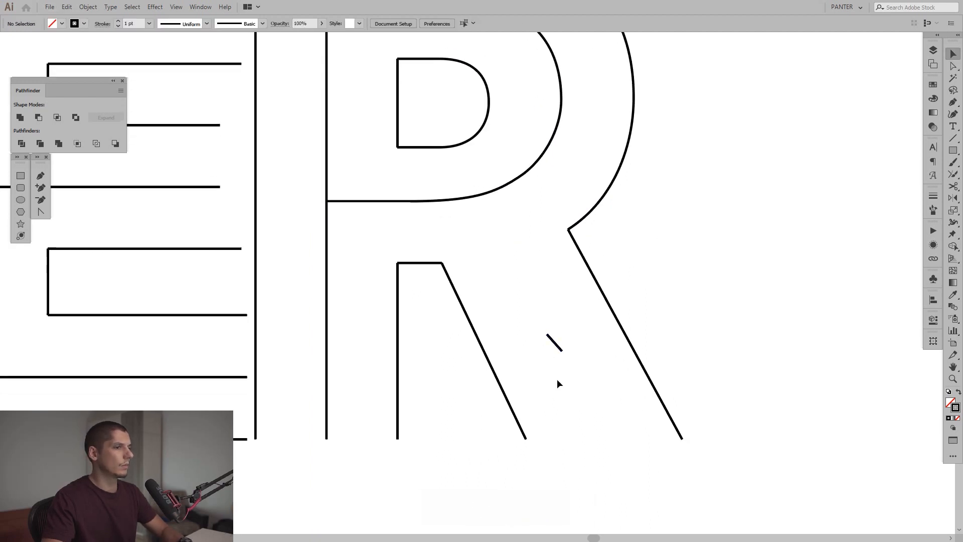
{"action": "left_click", "coordinate": [642, 369]}
{"action": "key", "text": "a"}
{"action": "left_click_drag", "start_coordinate": [646, 317], "coordinate": [674, 306]}
{"action": "key", "text": "v"}
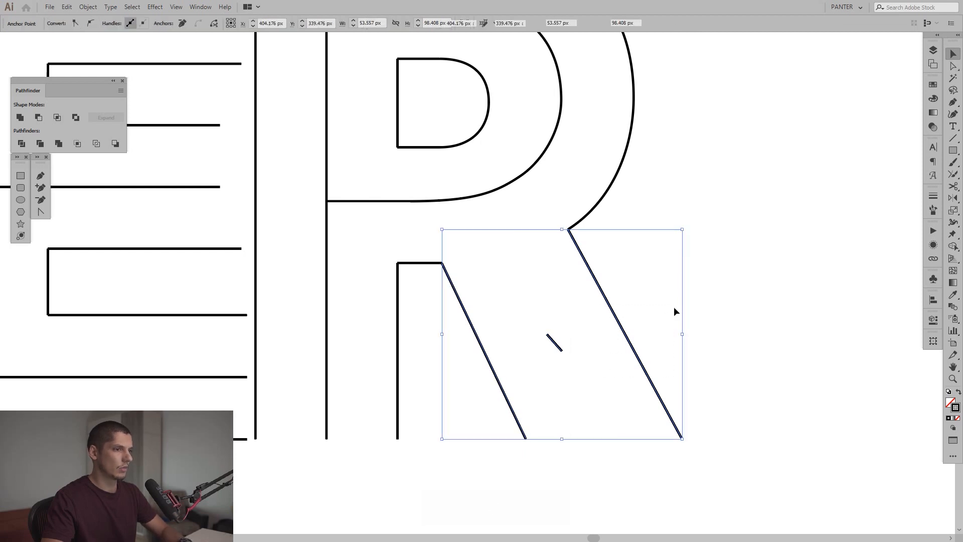
{"action": "right_click", "coordinate": [612, 352]}
{"action": "left_click", "coordinate": [635, 435]}
Copy the R's outer diagonal leg line to the middle of the leg and extend its upper end to the bowl's centre line.
{"action": "key", "text": "a"}
{"action": "left_click_drag", "start_coordinate": [635, 366], "coordinate": [677, 306]}
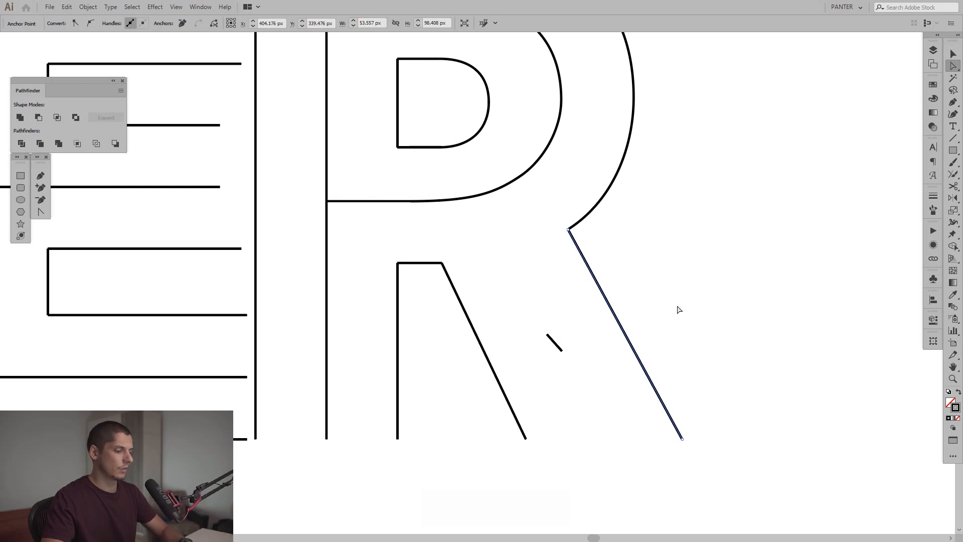
{"action": "key", "text": "v"}
{"action": "left_click_drag", "start_coordinate": [634, 354], "coordinate": [555, 346]}
{"action": "key", "text": "a"}
{"action": "key", "text": "v"}
{"action": "left_click_drag", "start_coordinate": [493, 230], "coordinate": [475, 195]}
{"action": "left_click", "coordinate": [518, 240]}
{"action": "scroll", "coordinate": [459, 200], "scroll_direction": "up", "scroll_amount": 5}
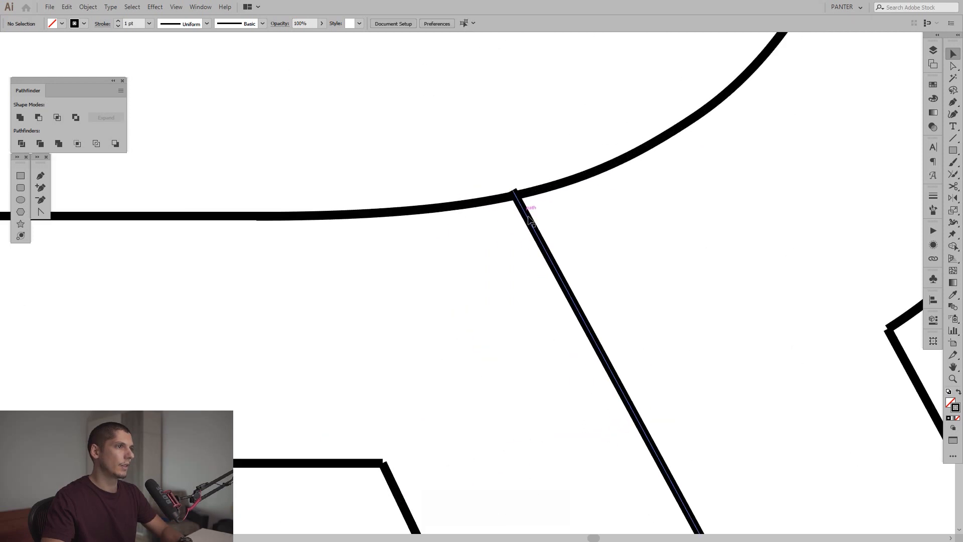
{"action": "left_click", "coordinate": [523, 207], "text": "shift"}
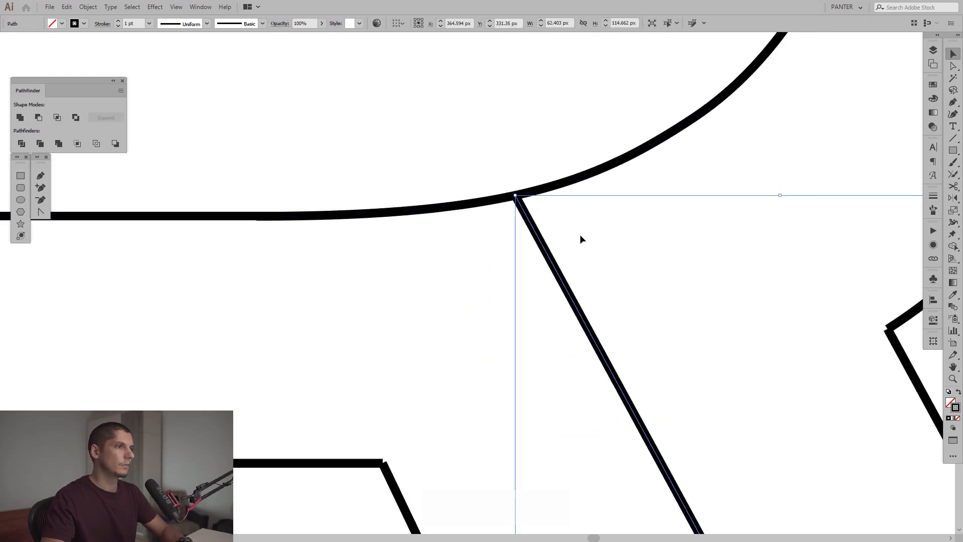
Delete the short leftover line in the middle of the R's leg.
{"action": "left_click", "coordinate": [630, 254]}
{"action": "scroll", "coordinate": [629, 254], "scroll_direction": "down", "scroll_amount": 4}
{"action": "left_click_drag", "start_coordinate": [724, 361], "coordinate": [628, 291]}
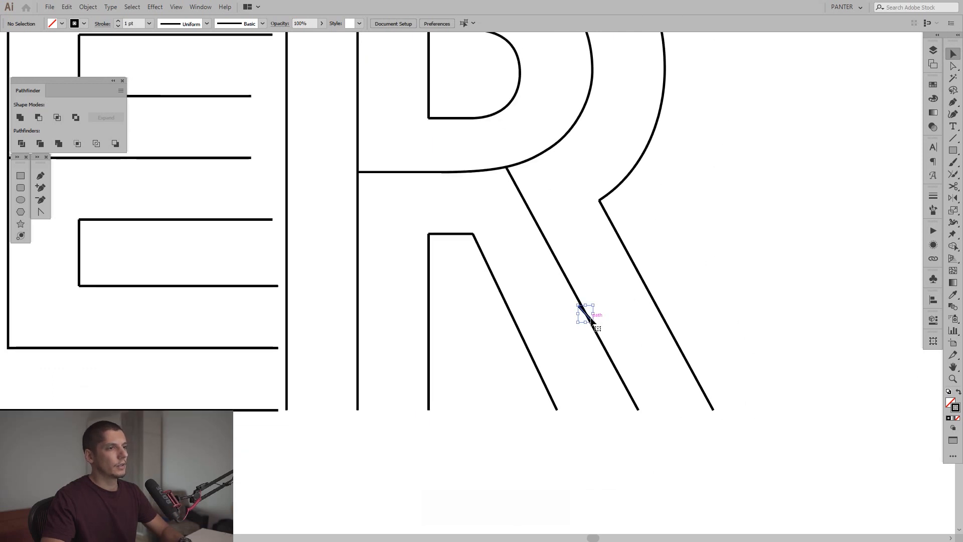
{"action": "key", "text": "Delete"}
{"action": "left_click_drag", "start_coordinate": [471, 268], "coordinate": [655, 359]}
Delete the P's outer outline, inner stem edge and counter, keeping only its centre lines.
{"action": "scroll", "coordinate": [655, 359], "scroll_direction": "down", "scroll_amount": 2}
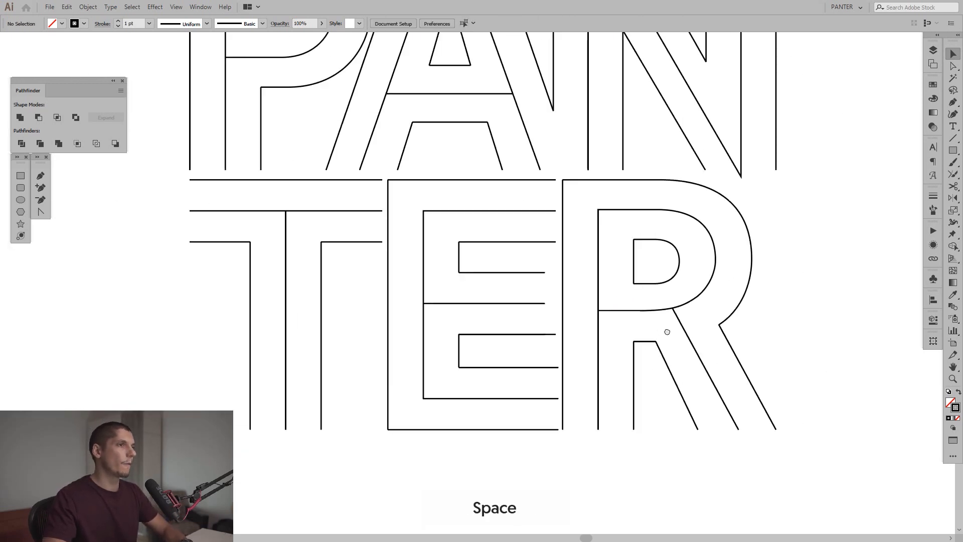
{"action": "left_click_drag", "start_coordinate": [672, 315], "coordinate": [629, 387]}
{"action": "scroll", "coordinate": [629, 387], "scroll_direction": "down", "scroll_amount": 1}
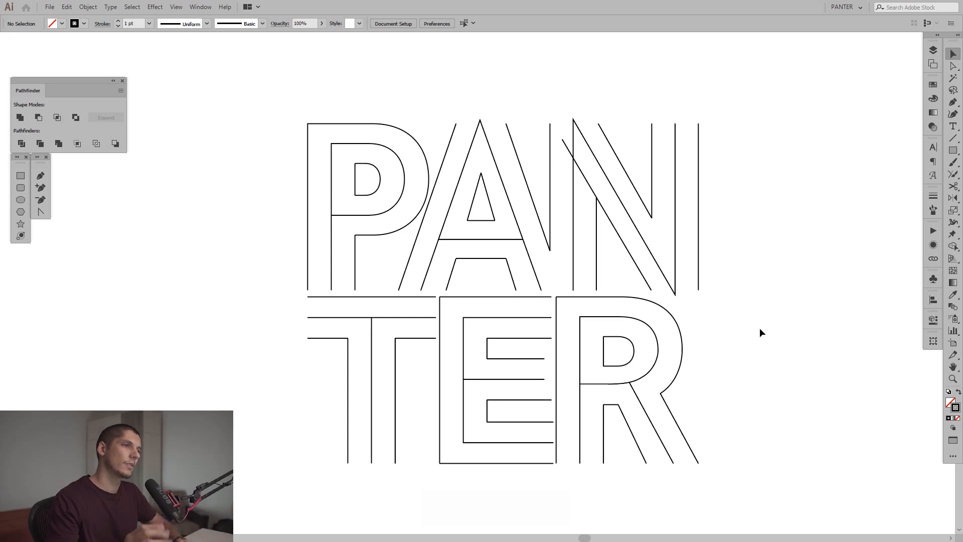
{"action": "scroll", "coordinate": [399, 151], "scroll_direction": "up", "scroll_amount": 2}
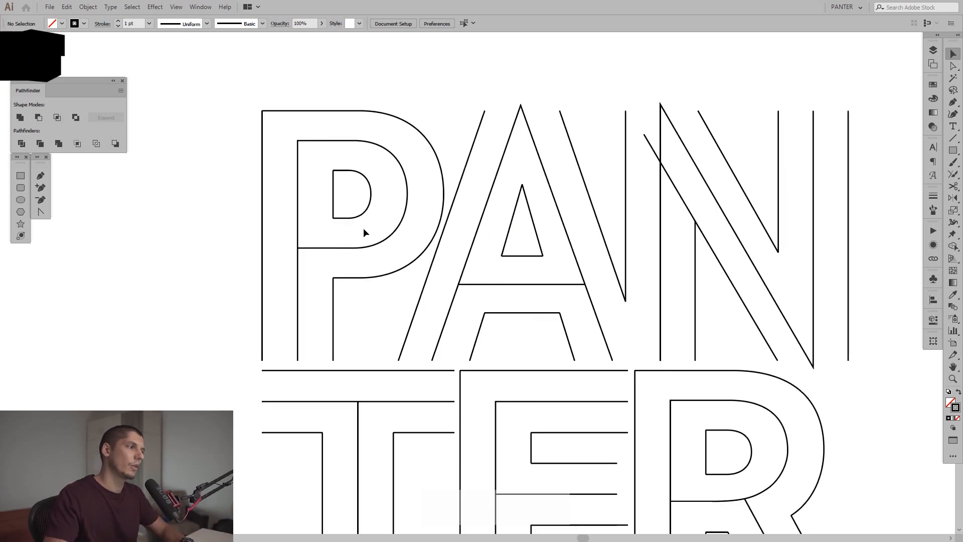
{"action": "left_click_drag", "start_coordinate": [585, 244], "coordinate": [490, 271]}
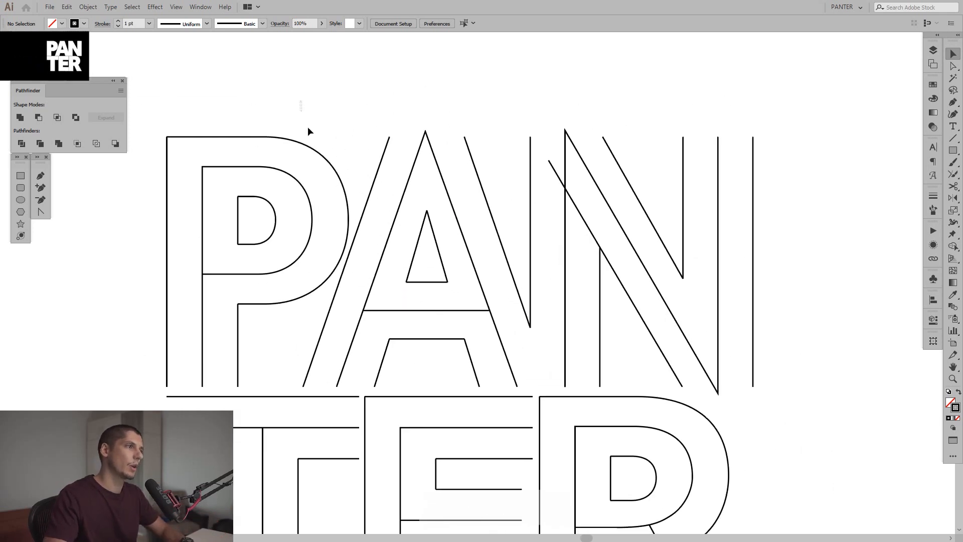
{"action": "left_click", "coordinate": [328, 165]}
{"action": "key", "text": "Delete"}
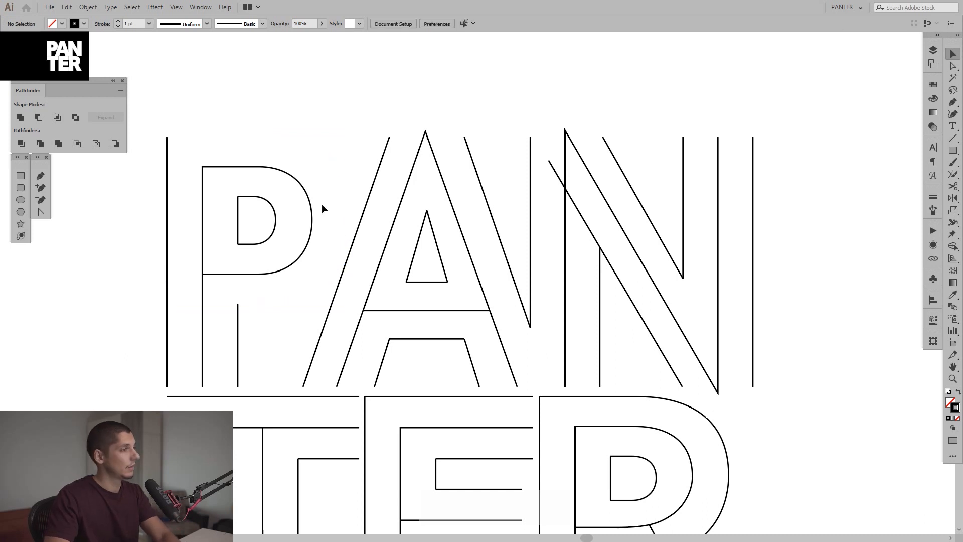
{"action": "key", "text": "Delete"}
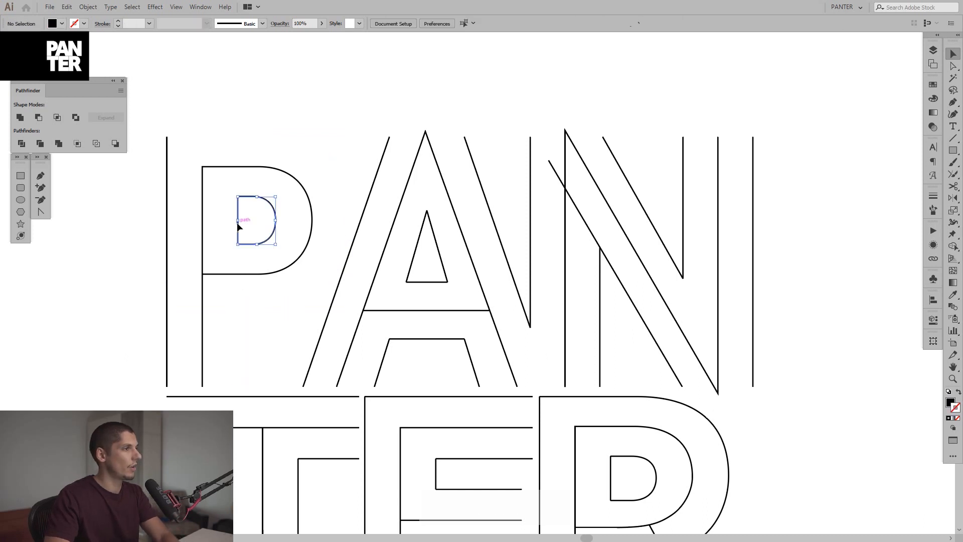
{"action": "key", "text": "Delete"}
{"action": "left_click_drag", "start_coordinate": [193, 151], "coordinate": [134, 221]}
{"action": "key", "text": "Delete"}
Delete the A's outer edges, lower inner outline and triangular counter, keeping only its centre lines.
{"action": "left_click_drag", "start_coordinate": [382, 160], "coordinate": [383, 160]}
{"action": "key", "text": "Delete"}
{"action": "left_click_drag", "start_coordinate": [480, 125], "coordinate": [471, 205]}
{"action": "key", "text": "Delete"}
{"action": "key", "text": "Delete"}
{"action": "left_click_drag", "start_coordinate": [437, 356], "coordinate": [381, 324]}
{"action": "key", "text": "Delete"}
{"action": "key", "text": "Delete"}
{"action": "left_click", "coordinate": [409, 270]}
{"action": "key", "text": "Delete"}
{"action": "left_click", "coordinate": [470, 357]}
{"action": "key", "text": "Delete"}
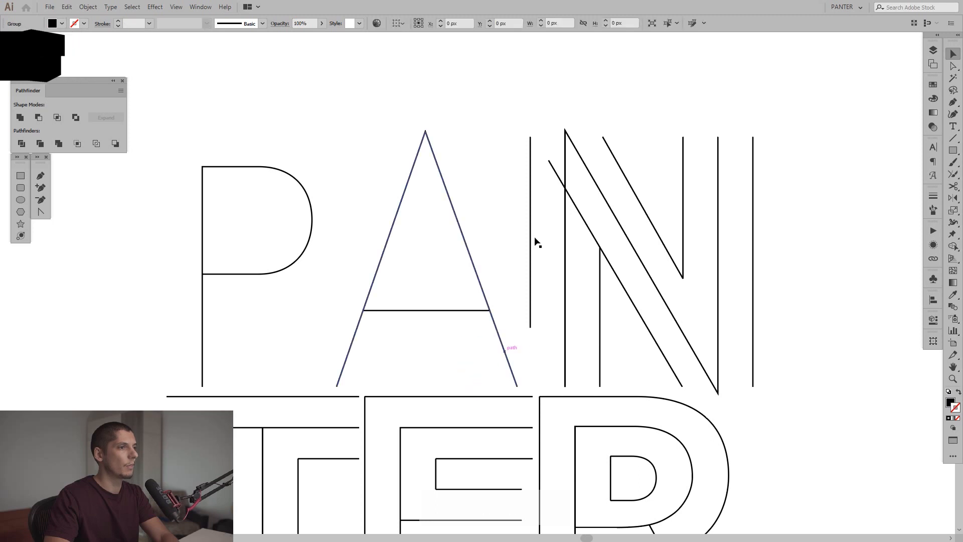
Delete the N's outer and inner outline segments, keeping only its stem and diagonal centre lines.
{"action": "left_click_drag", "start_coordinate": [567, 110], "coordinate": [510, 197]}
{"action": "key", "text": "Delete"}
{"action": "key", "text": "Delete"}
{"action": "left_click_drag", "start_coordinate": [613, 128], "coordinate": [627, 189]}
{"action": "key", "text": "Delete"}
{"action": "left_click_drag", "start_coordinate": [616, 311], "coordinate": [594, 346]}
{"action": "key", "text": "Delete"}
{"action": "left_click_drag", "start_coordinate": [675, 134], "coordinate": [714, 157]}
{"action": "key", "text": "Delete"}
{"action": "left_click_drag", "start_coordinate": [788, 109], "coordinate": [748, 177]}
{"action": "key", "text": "Delete"}
Delete the T's outline segments around its crossbar and stem centre lines.
{"action": "scroll", "coordinate": [748, 176], "scroll_direction": "down", "scroll_amount": 6}
{"action": "left_click_drag", "start_coordinate": [335, 233], "coordinate": [296, 242]}
{"action": "key", "text": "Delete"}
{"action": "key", "text": "Delete"}
{"action": "left_click_drag", "start_coordinate": [158, 146], "coordinate": [177, 161]}
{"action": "key", "text": "Delete"}
Delete the E's outer outline and the inner outlines between its arms, keeping only the centre lines.
{"action": "left_click", "coordinate": [386, 156]}
{"action": "key", "text": "Delete"}
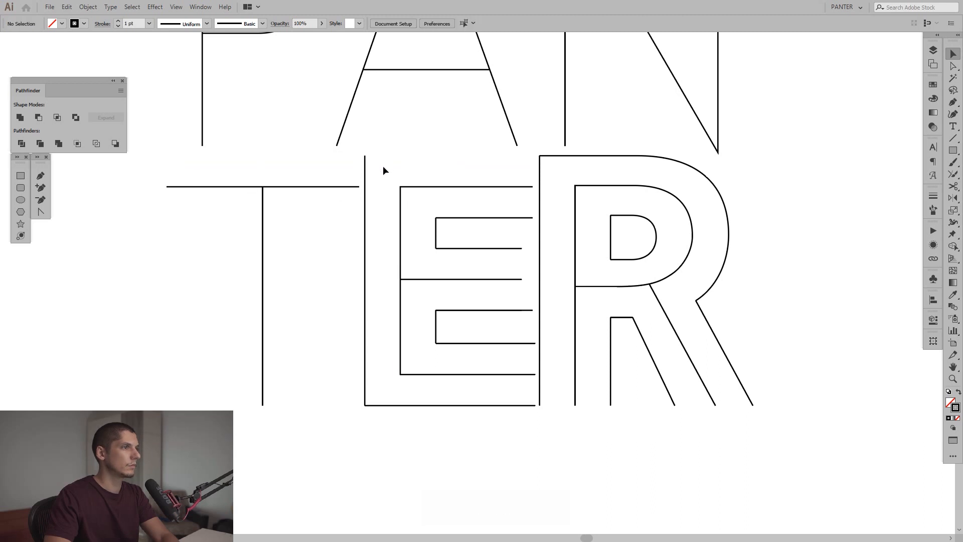
{"action": "left_click", "coordinate": [364, 165]}
{"action": "key", "text": "Delete"}
{"action": "left_click_drag", "start_coordinate": [429, 424], "coordinate": [418, 402]}
{"action": "key", "text": "Delete"}
{"action": "left_click_drag", "start_coordinate": [451, 348], "coordinate": [431, 313]}
{"action": "key", "text": "Delete"}
{"action": "left_click_drag", "start_coordinate": [428, 253], "coordinate": [461, 217]}
{"action": "key", "text": "Delete"}
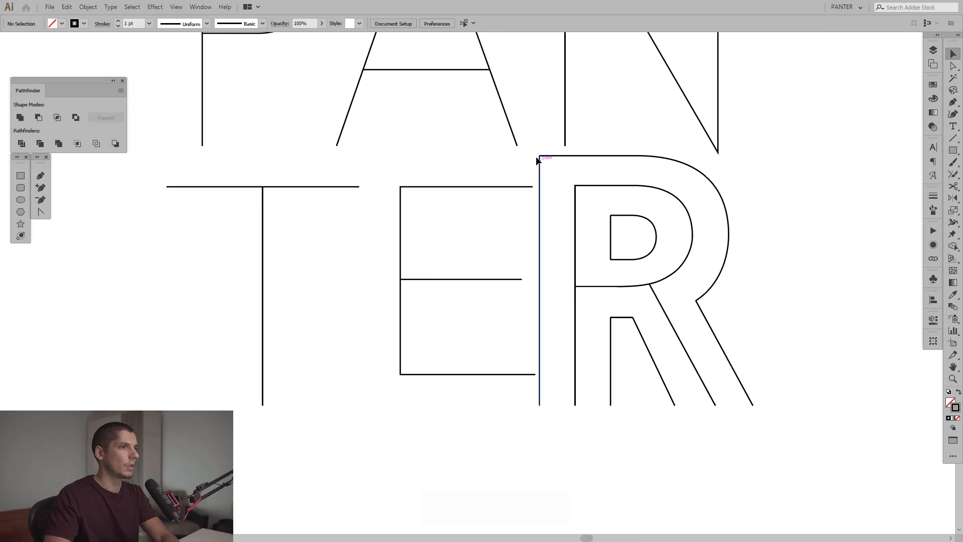
{"action": "left_click_drag", "start_coordinate": [550, 168], "coordinate": [550, 168]}
{"action": "key", "text": "Delete"}
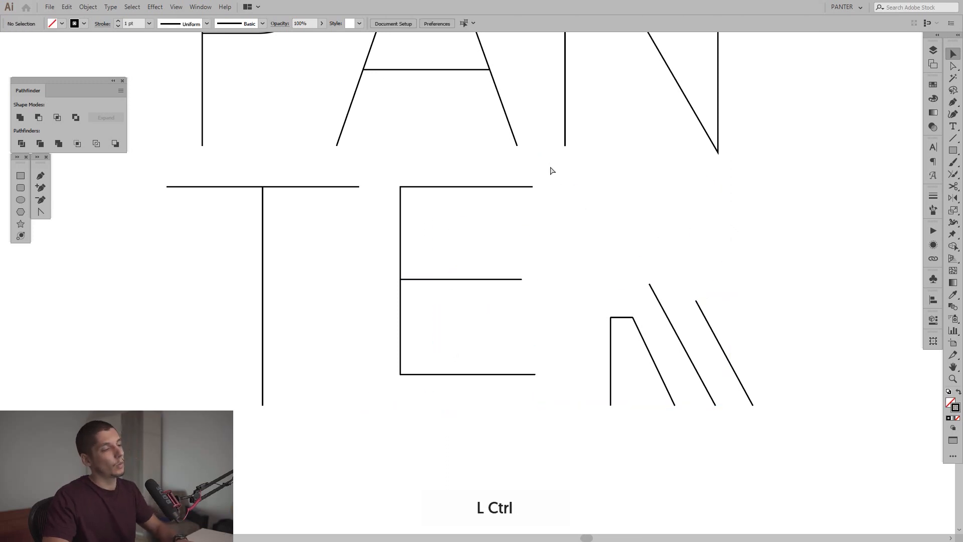
{"action": "key", "text": "ctrl+z"}
Ungroup the R's paths and delete its outer outline, inner leg outline and counter, keeping only the centre lines.
{"action": "right_click", "coordinate": [607, 216]}
{"action": "left_click", "coordinate": [644, 284]}
{"action": "left_click_drag", "start_coordinate": [785, 205], "coordinate": [706, 332]}
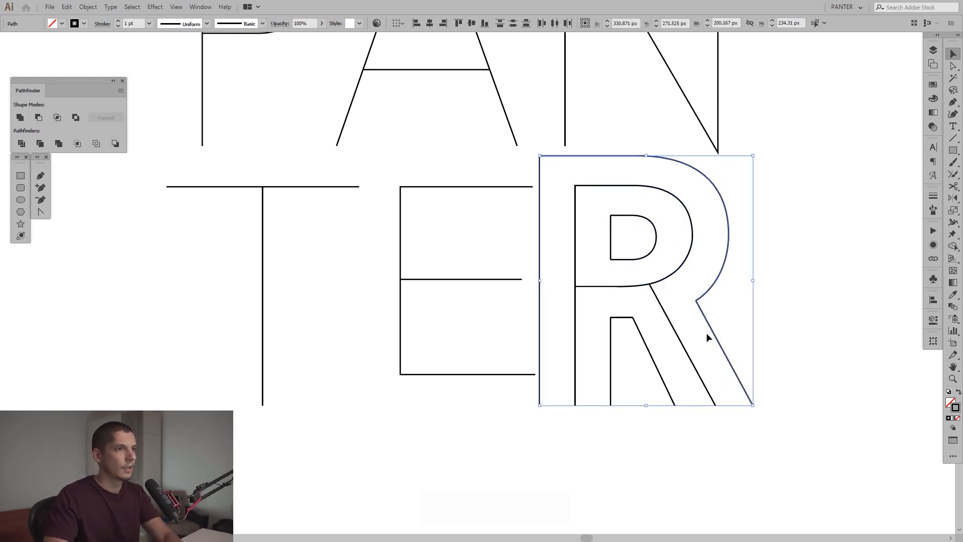
{"action": "key", "text": "Delete"}
{"action": "left_click", "coordinate": [610, 333]}
{"action": "key", "text": "Delete"}
{"action": "left_click", "coordinate": [536, 259]}
{"action": "key", "text": "Delete"}
{"action": "left_click", "coordinate": [610, 263]}
{"action": "key", "text": "Delete"}
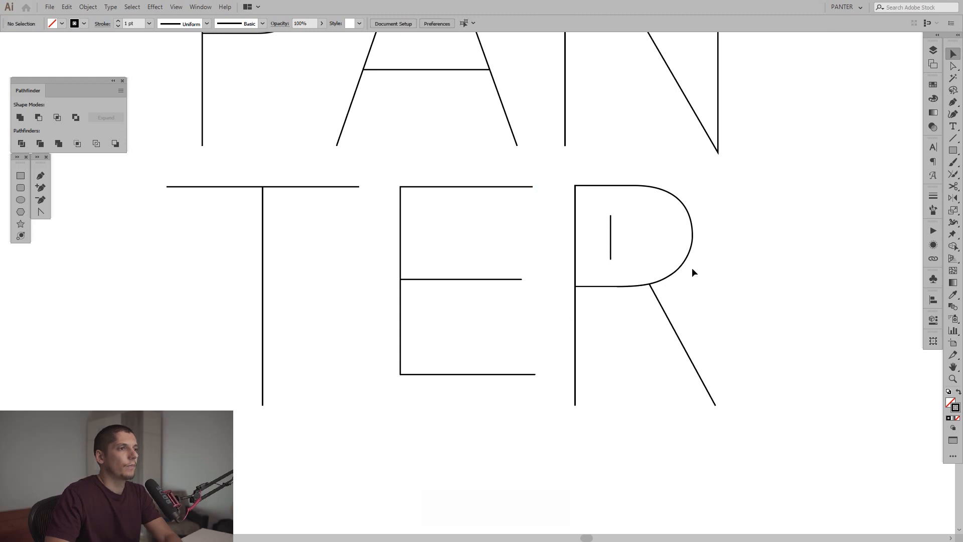
{"action": "left_click_drag", "start_coordinate": [600, 254], "coordinate": [599, 255]}
{"action": "key", "text": "Delete"}
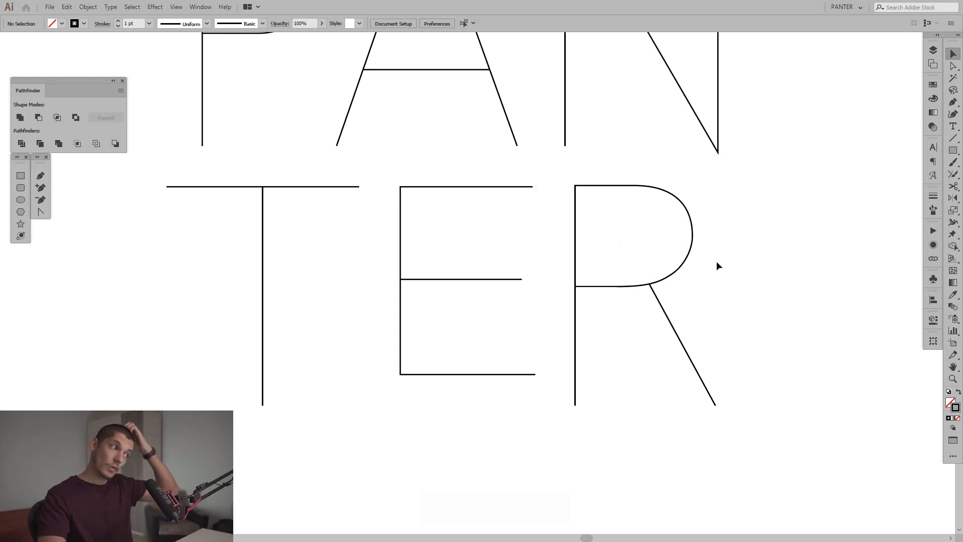
Examine the remaining centre lines of the PANTER letters, checking their corners and line ends.
{"action": "left_click_drag", "start_coordinate": [735, 160], "coordinate": [717, 276]}
{"action": "scroll", "coordinate": [744, 215], "scroll_direction": "down", "scroll_amount": 1}
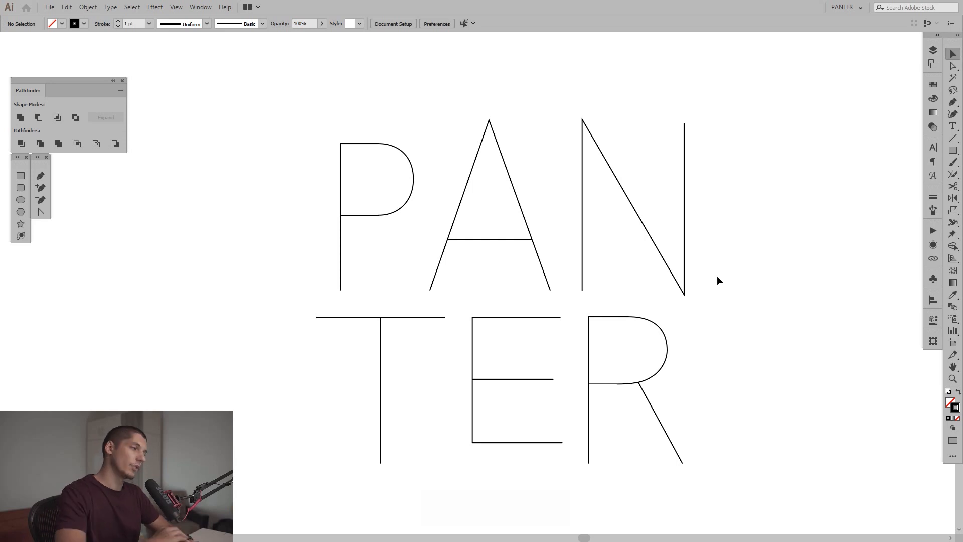
{"action": "scroll", "coordinate": [507, 350], "scroll_direction": "up", "scroll_amount": 1}
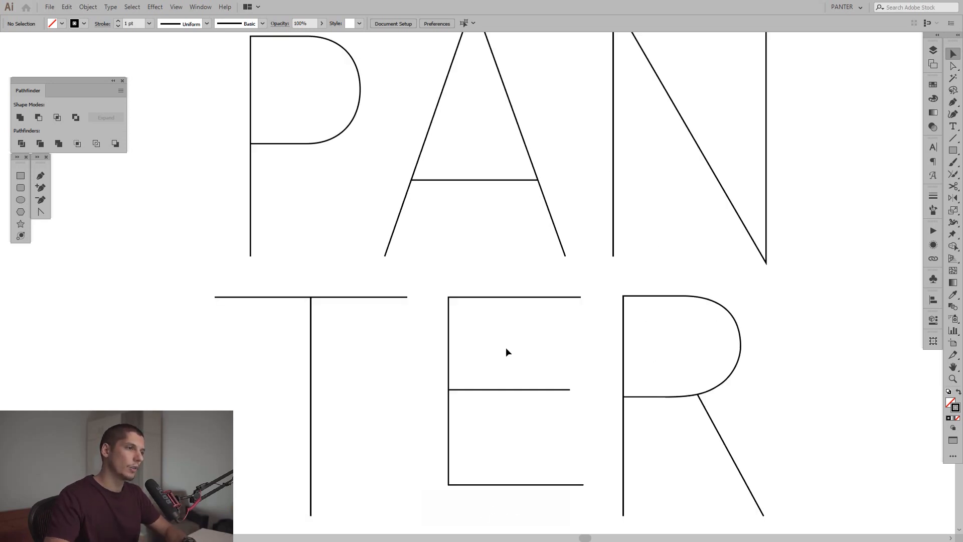
{"action": "scroll", "coordinate": [464, 234], "scroll_direction": "down", "scroll_amount": 1}
{"action": "key", "text": "space"}
{"action": "left_click_drag", "start_coordinate": [538, 249], "coordinate": [484, 213]}
{"action": "key", "text": "space"}
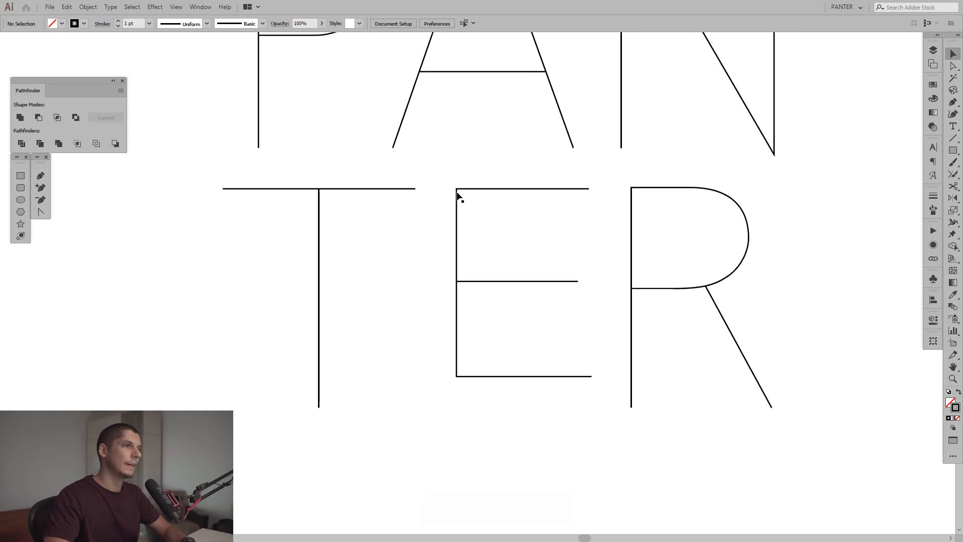
{"action": "left_click_drag", "start_coordinate": [537, 385], "coordinate": [540, 399]}
{"action": "left_click", "coordinate": [555, 402]}
{"action": "key", "text": "space"}
{"action": "left_click_drag", "start_coordinate": [595, 200], "coordinate": [593, 303]}
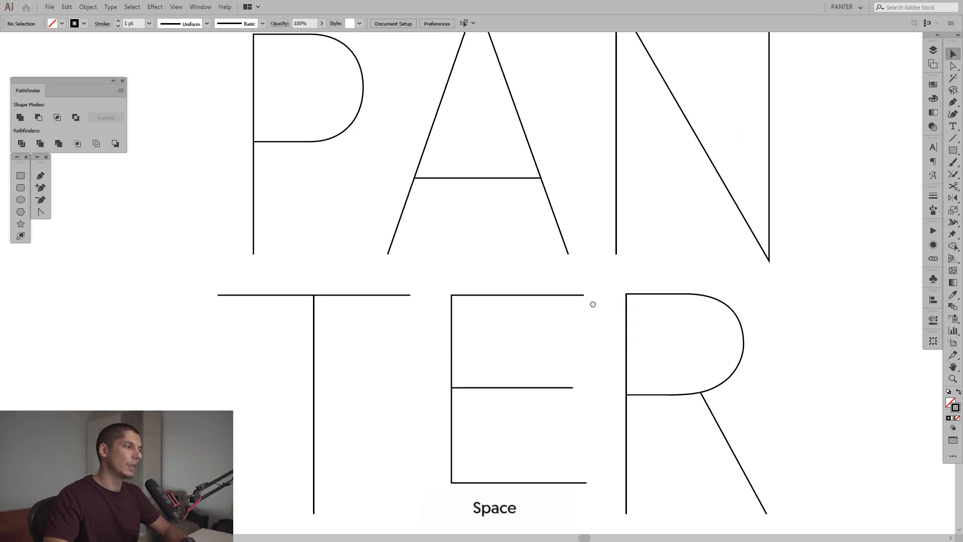
{"action": "scroll", "coordinate": [593, 307], "scroll_direction": "down", "scroll_amount": 1}
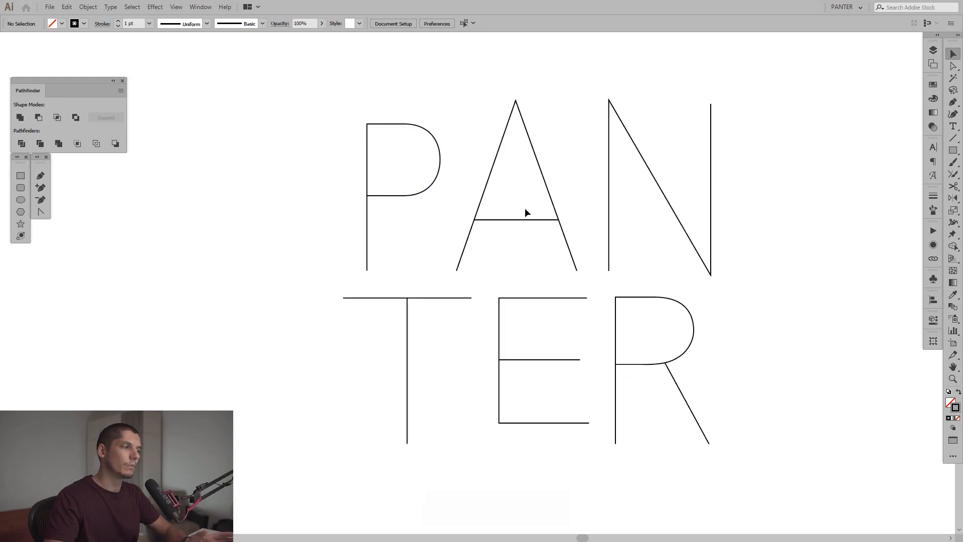
Round the sharp corners of the A and N centre lines together to a radius of 7.24 px.
{"action": "scroll", "coordinate": [549, 174], "scroll_direction": "up", "scroll_amount": 1}
{"action": "key", "text": "space"}
{"action": "left_click_drag", "start_coordinate": [608, 190], "coordinate": [576, 231]}
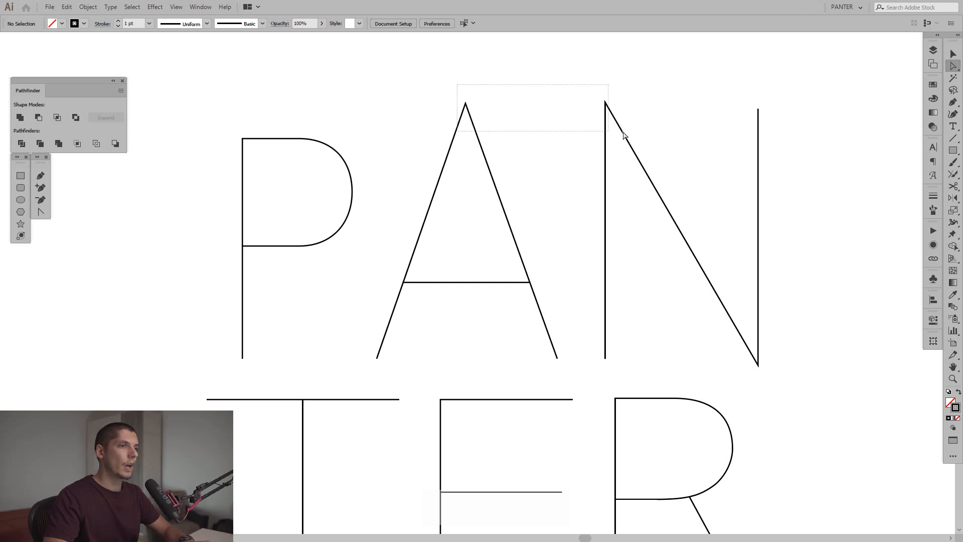
{"action": "left_click_drag", "start_coordinate": [656, 134], "coordinate": [662, 142]}
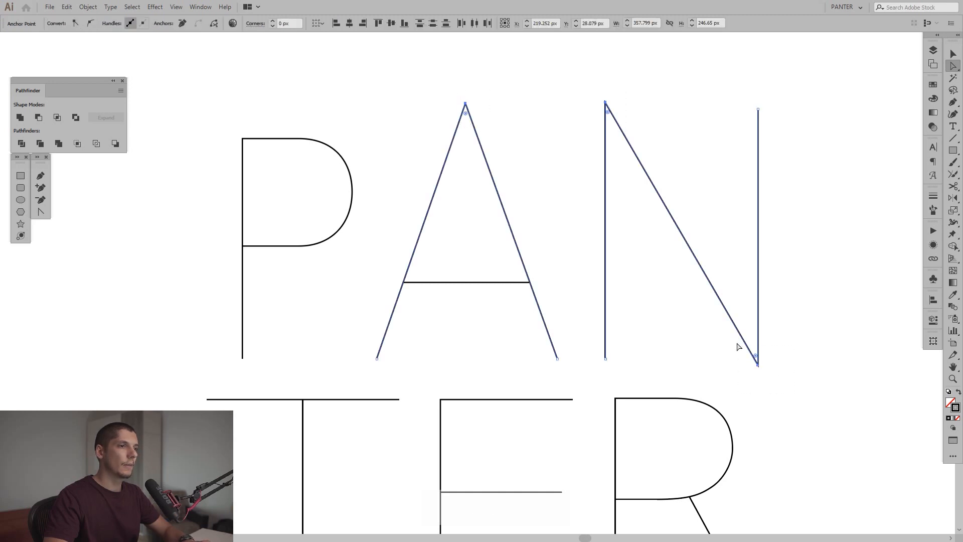
{"action": "mouse_move", "coordinate": [466, 115]}
{"action": "left_mouse_down"}
{"action": "mouse_move", "coordinate": [466, 144]}
{"action": "mouse_move", "coordinate": [470, 127]}
{"action": "left_mouse_up"}
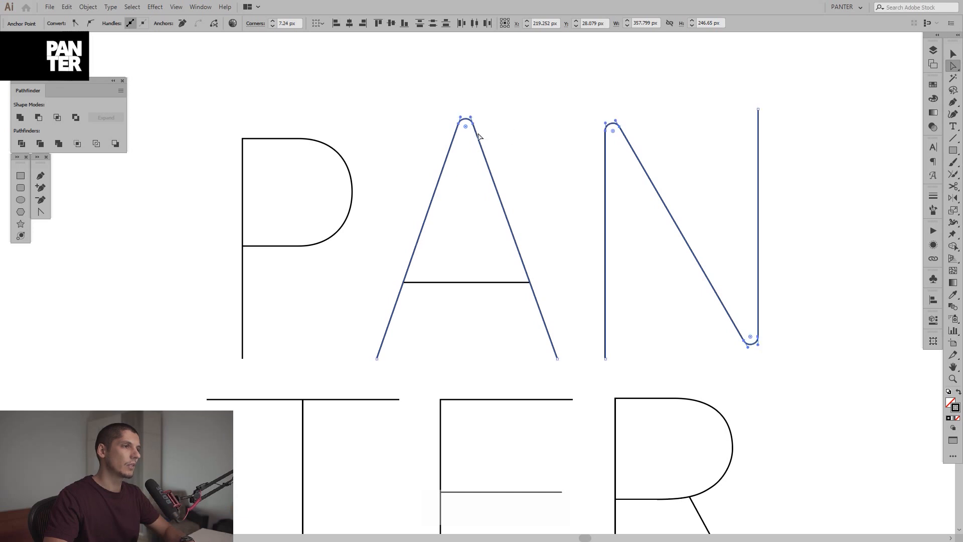
{"action": "left_click", "coordinate": [581, 198]}
Review the rounded corners of the A and N against the rest of the lettering.
{"action": "scroll", "coordinate": [578, 196], "scroll_direction": "down", "scroll_amount": 3}
{"action": "left_click_drag", "start_coordinate": [694, 230], "coordinate": [695, 221]}
{"action": "scroll", "coordinate": [572, 188], "scroll_direction": "up", "scroll_amount": 2}
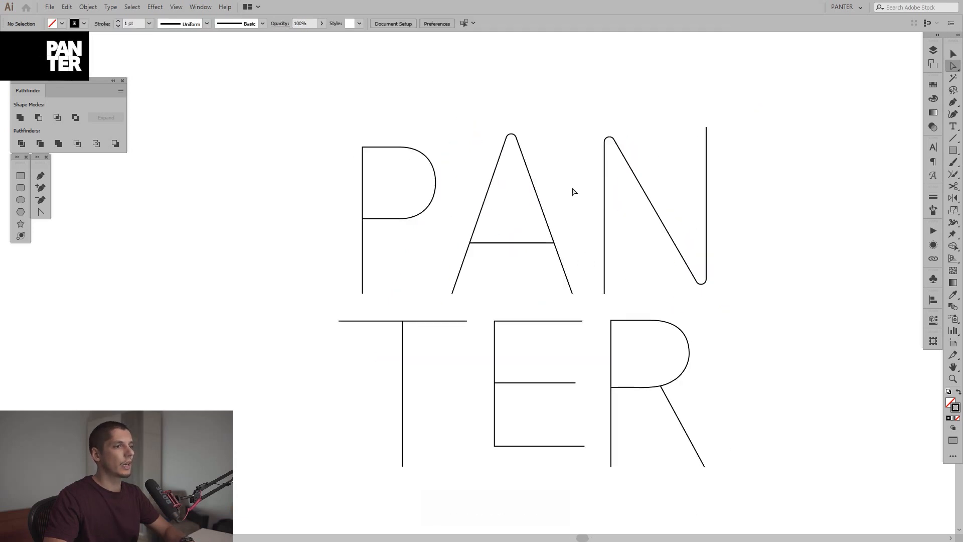
{"action": "left_click_drag", "start_coordinate": [498, 119], "coordinate": [520, 152]}
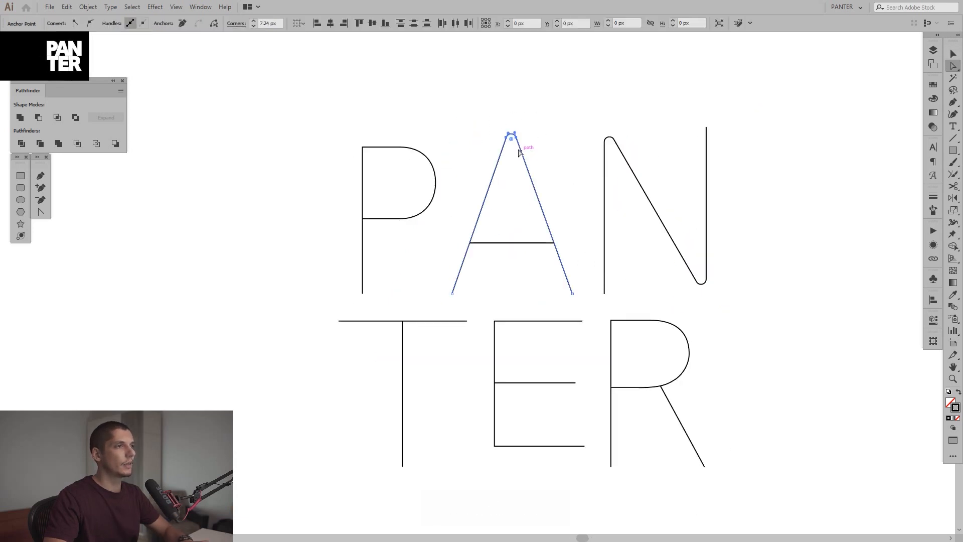
{"action": "key", "text": "v"}
{"action": "left_click", "coordinate": [572, 136]}
{"action": "scroll", "coordinate": [572, 135], "scroll_direction": "down", "scroll_amount": 2}
{"action": "left_click_drag", "start_coordinate": [645, 156], "coordinate": [604, 179]}
{"action": "scroll", "coordinate": [605, 179], "scroll_direction": "up", "scroll_amount": 1}
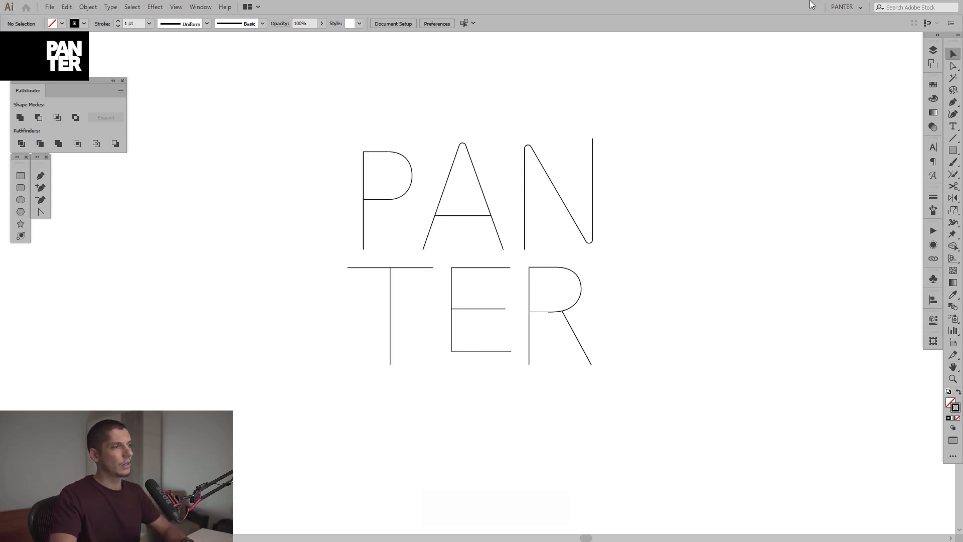
Draw a circle about 47.3 px in diameter centred on the P's vertical stem, below its bowl.
{"action": "scroll", "coordinate": [394, 296], "scroll_direction": "up", "scroll_amount": 4}
{"action": "left_click_drag", "start_coordinate": [363, 226], "coordinate": [407, 270]}
{"action": "scroll", "coordinate": [401, 276], "scroll_direction": "up", "scroll_amount": 3}
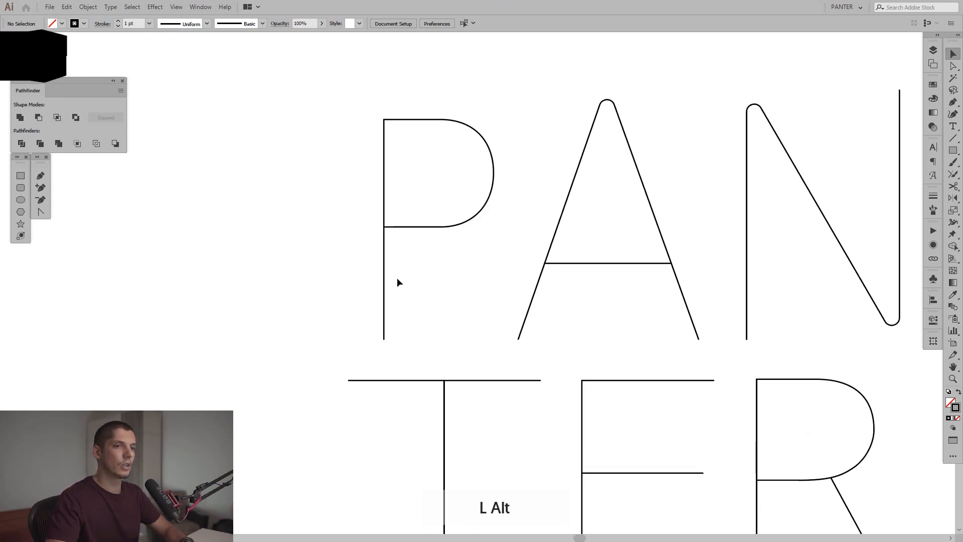
{"action": "left_click_drag", "start_coordinate": [435, 272], "coordinate": [445, 275]}
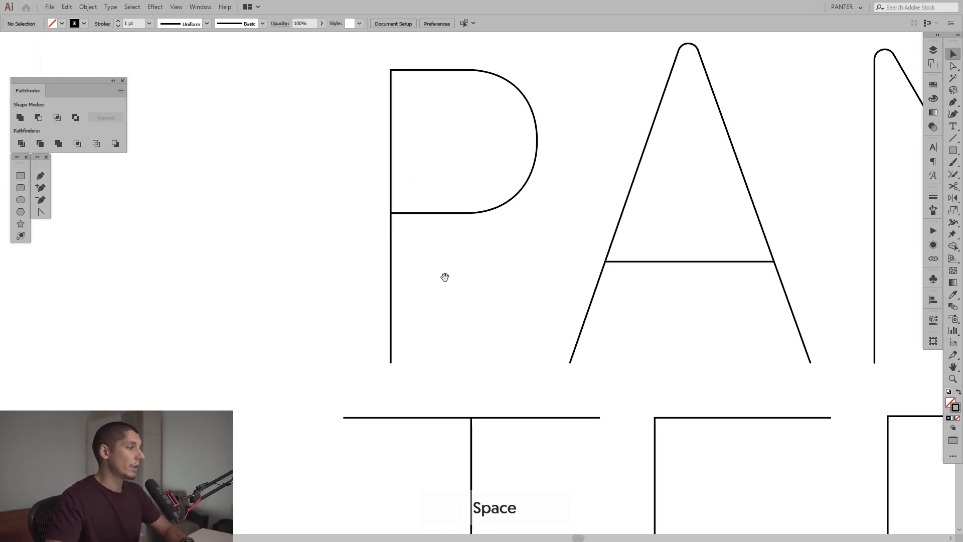
{"action": "scroll", "coordinate": [394, 257], "scroll_direction": "up", "scroll_amount": 2}
{"action": "left_click", "coordinate": [22, 199]}
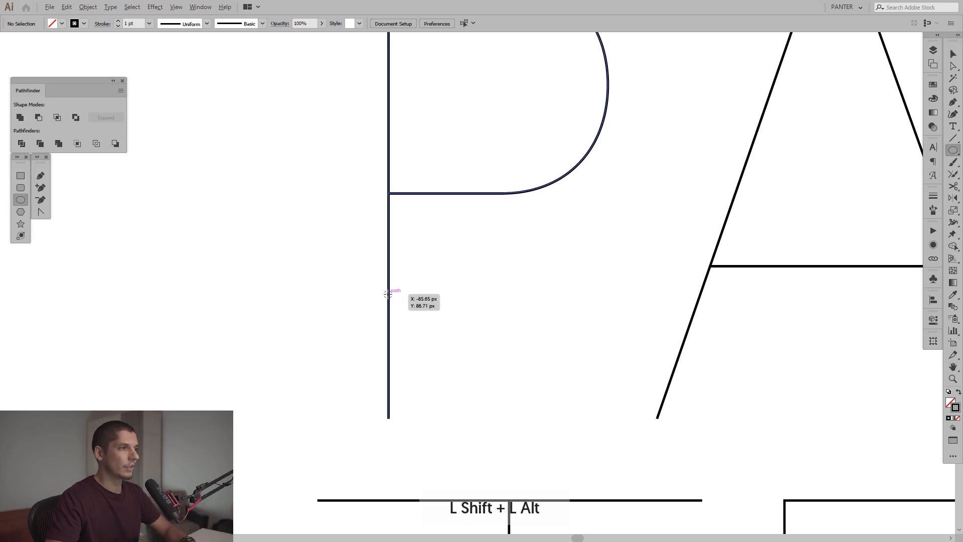
{"action": "left_click_drag", "start_coordinate": [388, 294], "coordinate": [400, 296]}
{"action": "left_click_drag", "start_coordinate": [425, 301], "coordinate": [439, 306]}
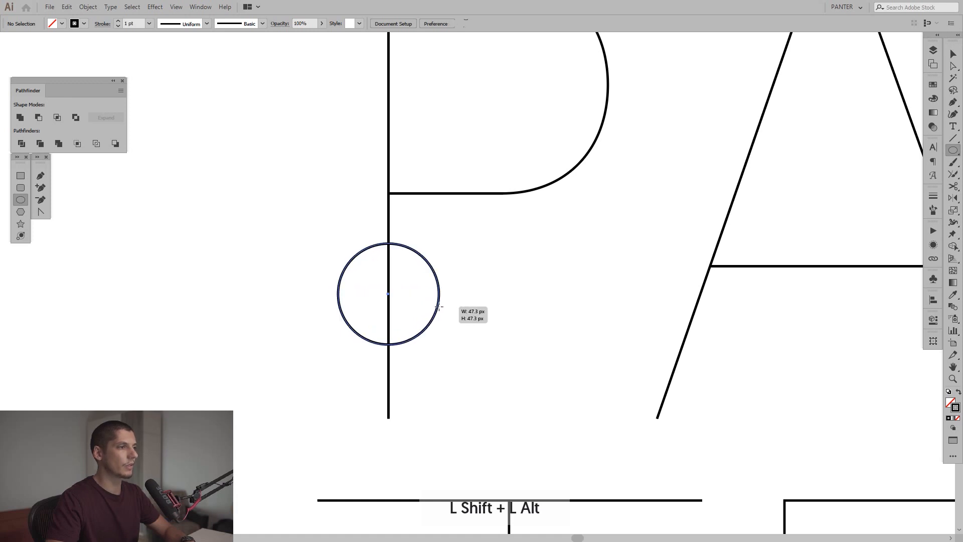
Move the circle straight up into the empty area above the P.
{"action": "key", "text": "v"}
{"action": "scroll", "coordinate": [438, 314], "scroll_direction": "down", "scroll_amount": 5, "text": "alt"}
{"action": "scroll", "coordinate": [439, 339], "scroll_direction": "up", "scroll_amount": 2, "text": "alt"}
{"action": "left_click_drag", "start_coordinate": [433, 347], "coordinate": [450, 251]}
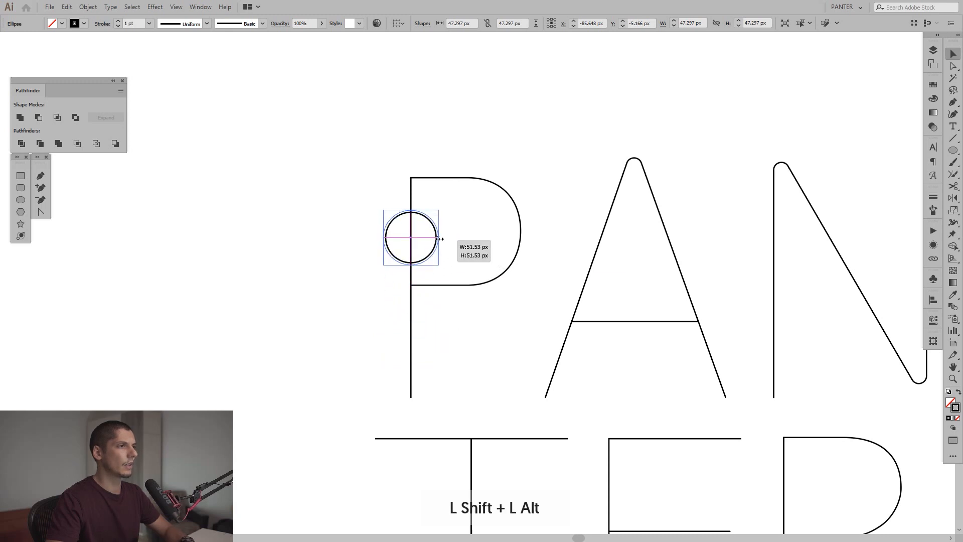
{"action": "scroll", "coordinate": [441, 261], "scroll_direction": "down", "scroll_amount": 3, "text": "alt"}
{"action": "scroll", "coordinate": [442, 272], "scroll_direction": "up", "scroll_amount": 2, "text": "alt"}
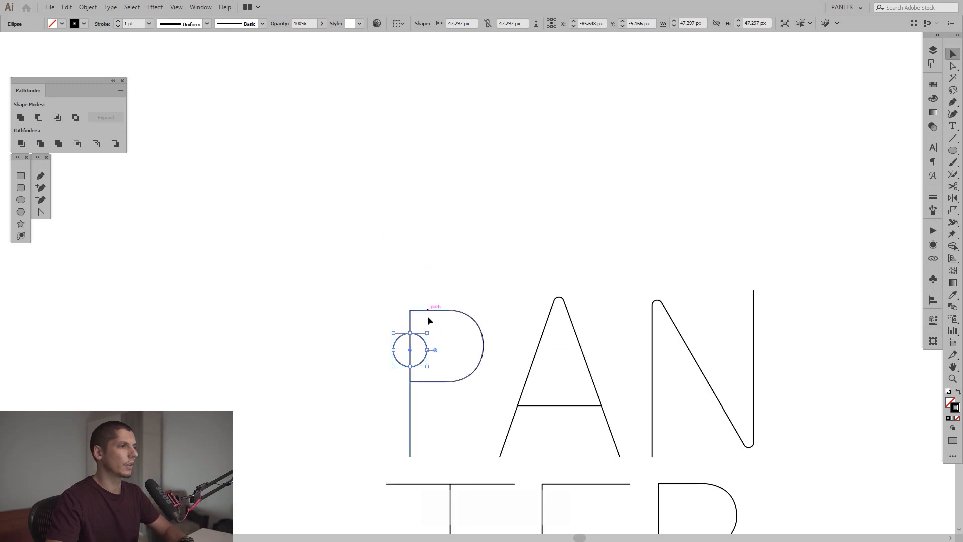
{"action": "left_click_drag", "start_coordinate": [427, 344], "coordinate": [423, 171]}
{"action": "scroll", "coordinate": [421, 165], "scroll_direction": "up", "scroll_amount": 2, "text": "alt"}
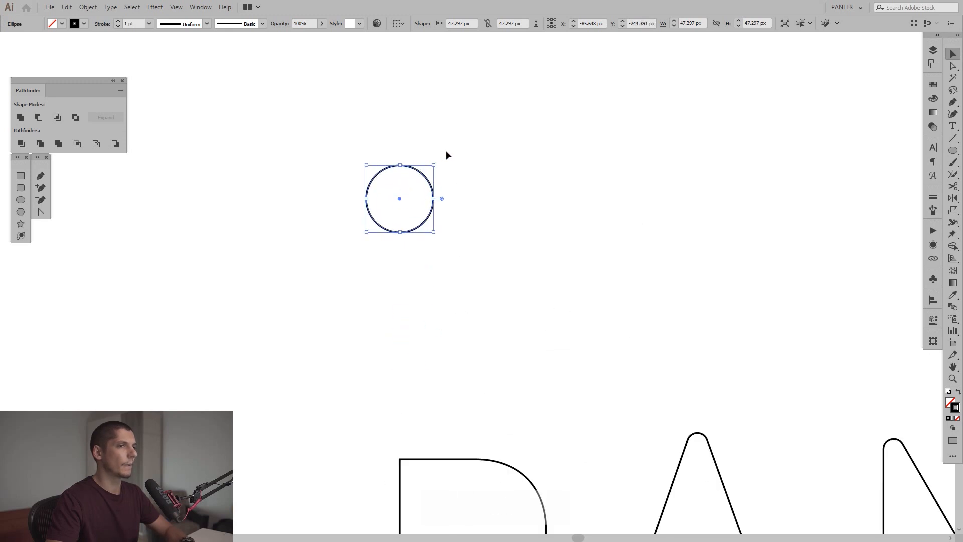
Swap the circle's stroke and fill so it has a solid black fill without a stroke, and shift it slightly.
{"action": "key", "text": "shift+x"}
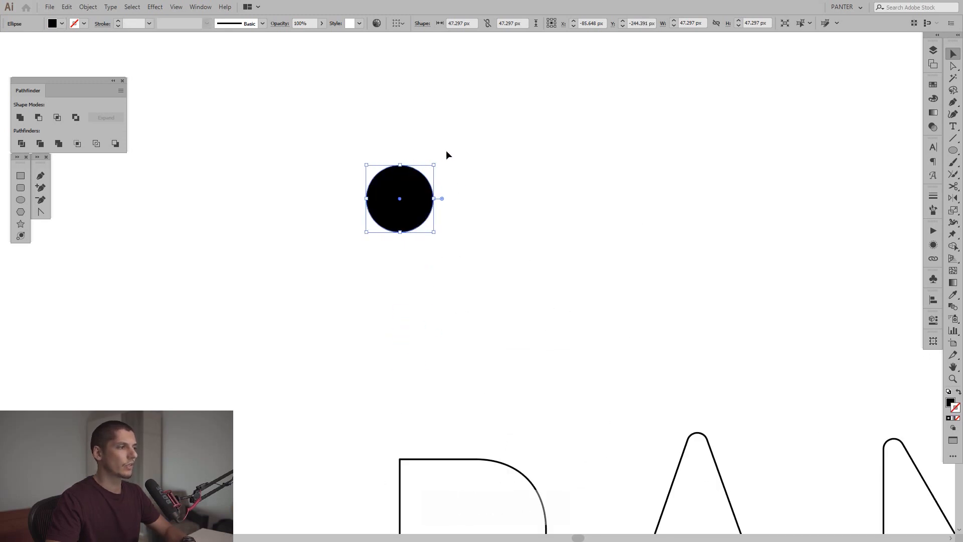
{"action": "scroll", "coordinate": [407, 186], "scroll_direction": "up", "scroll_amount": 2, "text": "alt"}
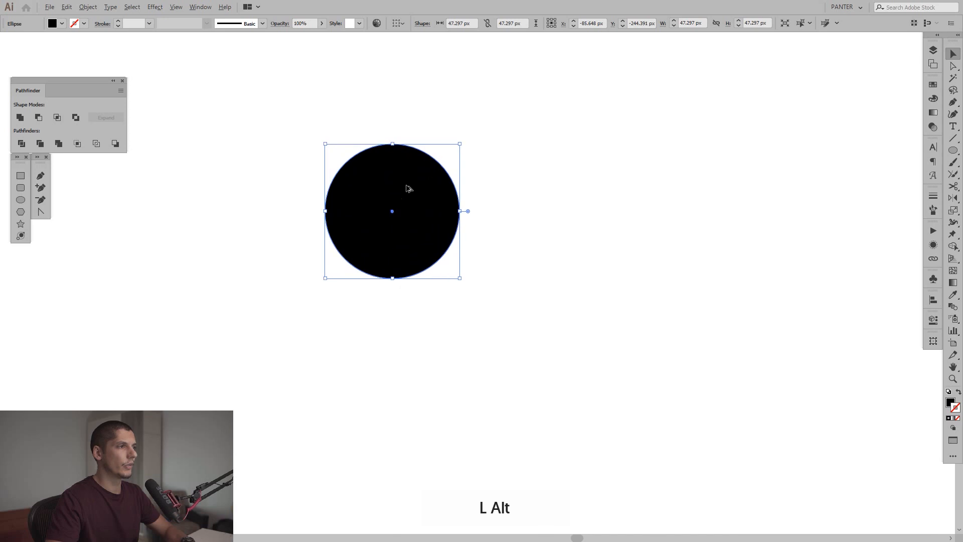
{"action": "left_click", "coordinate": [958, 393]}
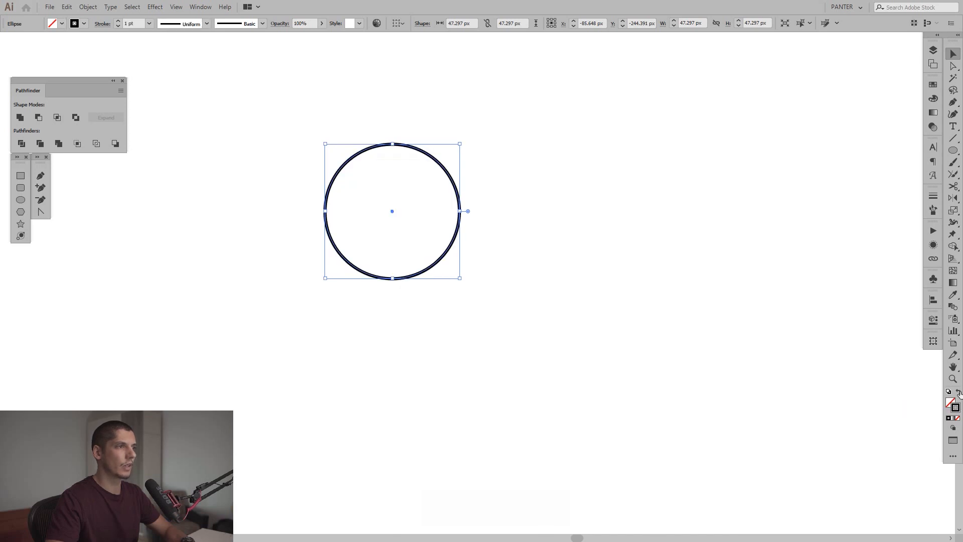
{"action": "left_click", "coordinate": [958, 393]}
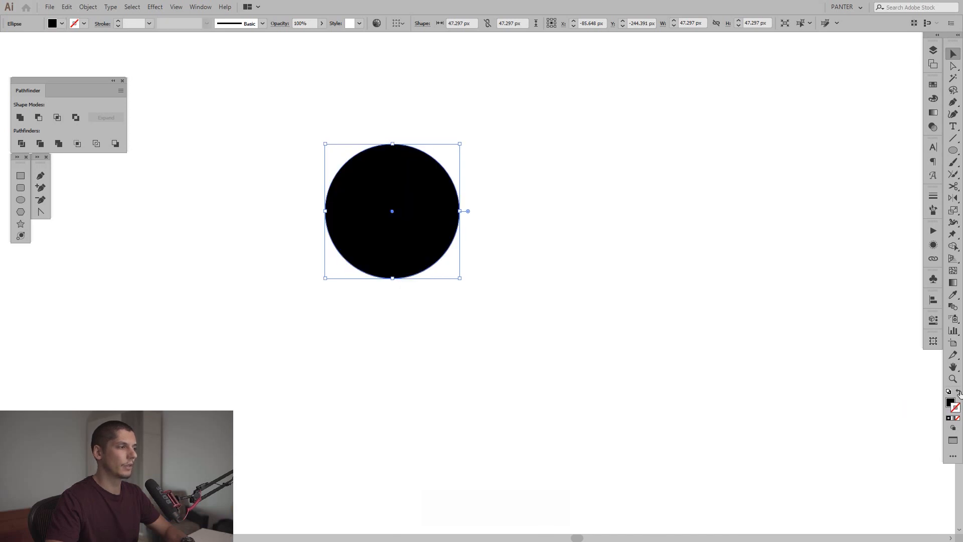
{"action": "left_click_drag", "start_coordinate": [424, 226], "coordinate": [457, 249]}
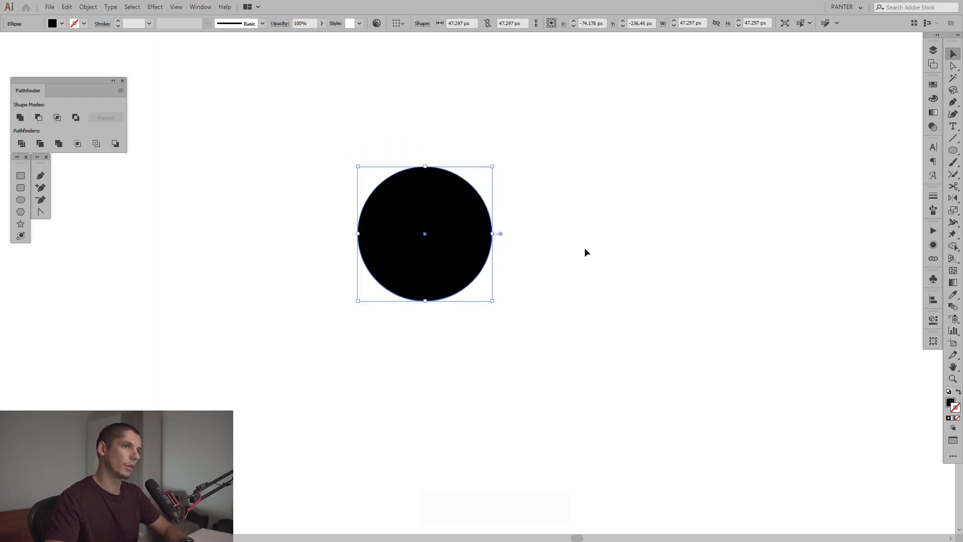
{"action": "left_click", "coordinate": [937, 112]}
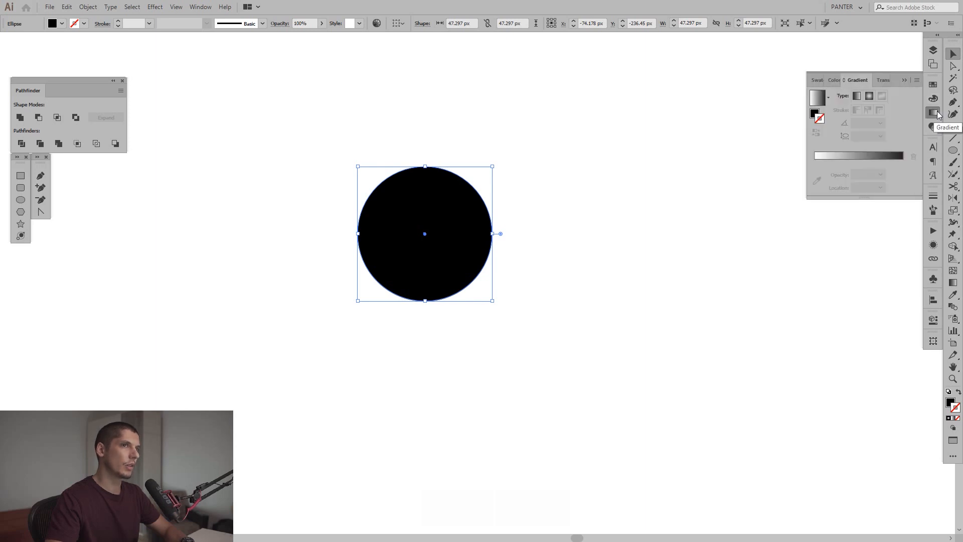
{"action": "left_click", "coordinate": [860, 155]}
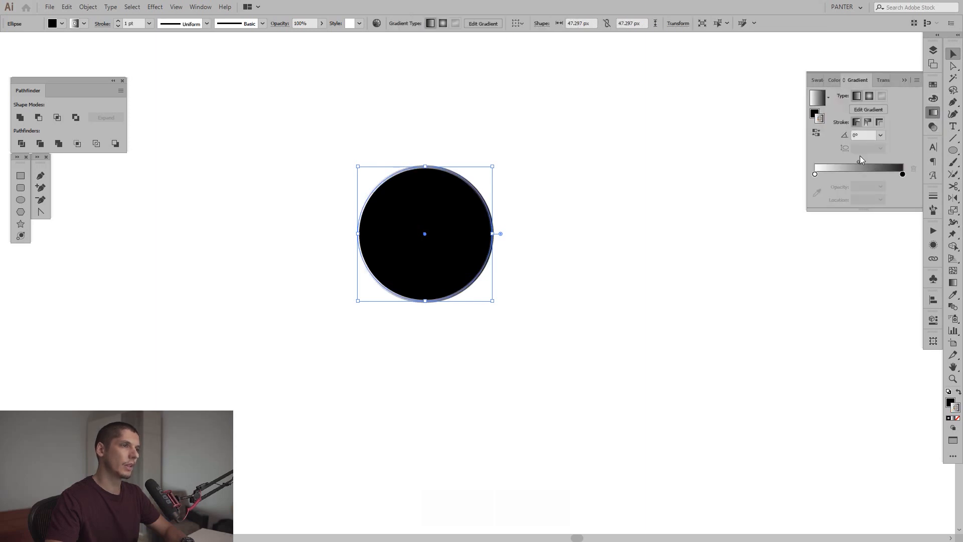
{"action": "key", "text": "ctrl+z"}
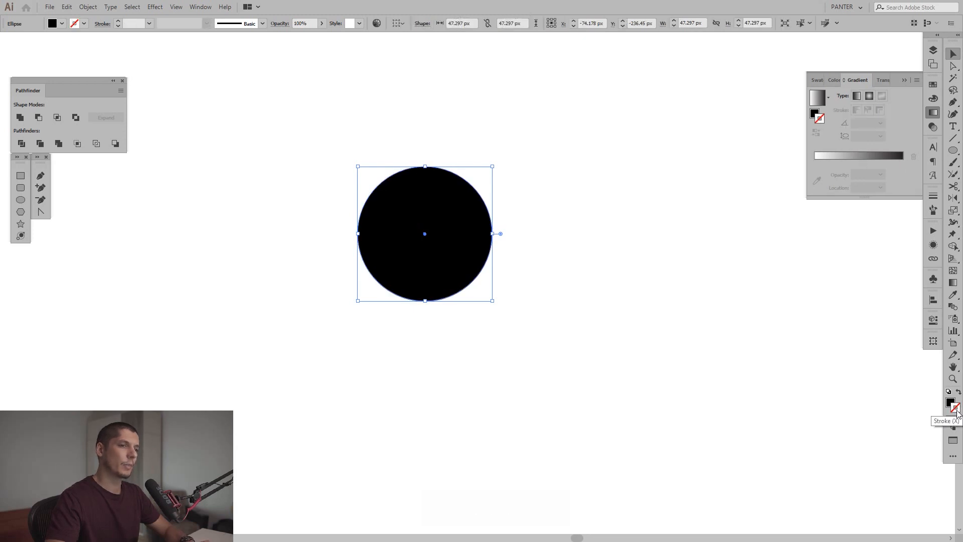
{"action": "left_click", "coordinate": [870, 154]}
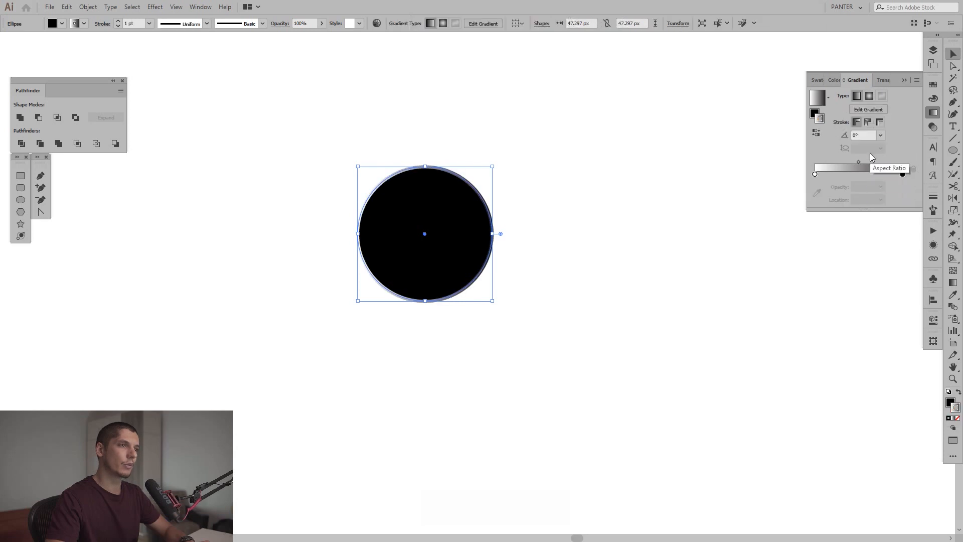
{"action": "scroll", "coordinate": [406, 166], "scroll_direction": "up", "scroll_amount": 4}
{"action": "scroll", "coordinate": [406, 167], "scroll_direction": "up", "scroll_amount": 2}
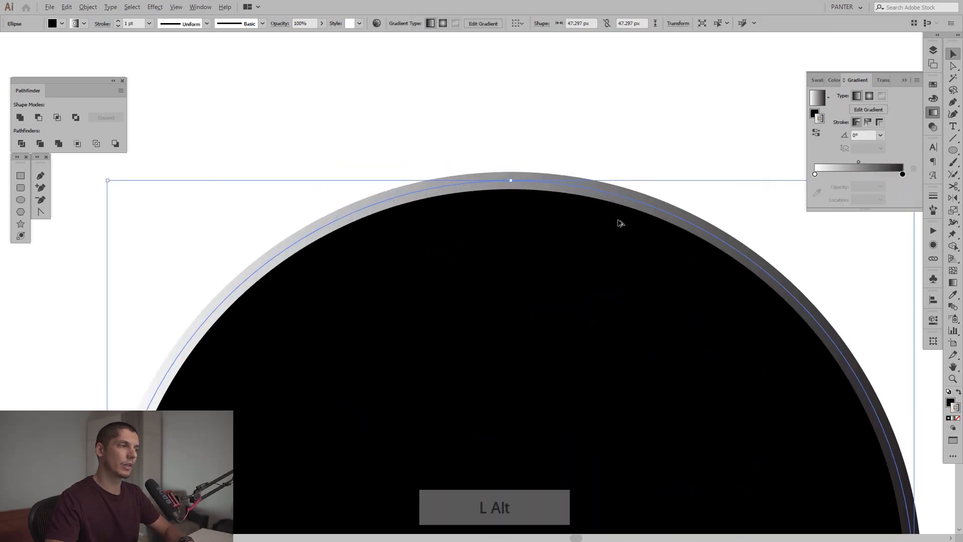
{"action": "scroll", "coordinate": [625, 229], "scroll_direction": "down", "scroll_amount": 4}
{"action": "left_click_drag", "start_coordinate": [653, 250], "coordinate": [572, 217]}
{"action": "key", "text": "ctrl+z"}
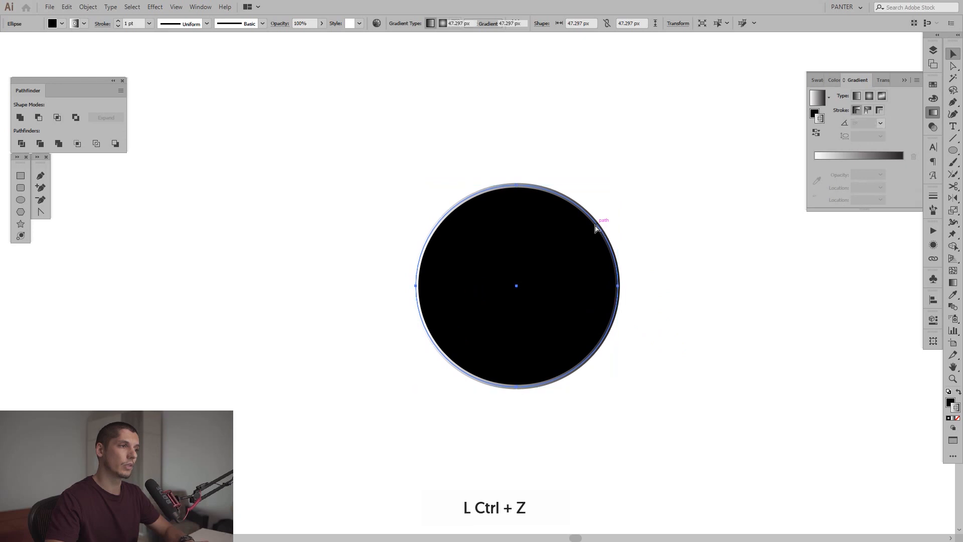
{"action": "scroll", "coordinate": [777, 361], "scroll_direction": "up", "scroll_amount": 1}
{"action": "left_click_drag", "start_coordinate": [692, 330], "coordinate": [758, 340]}
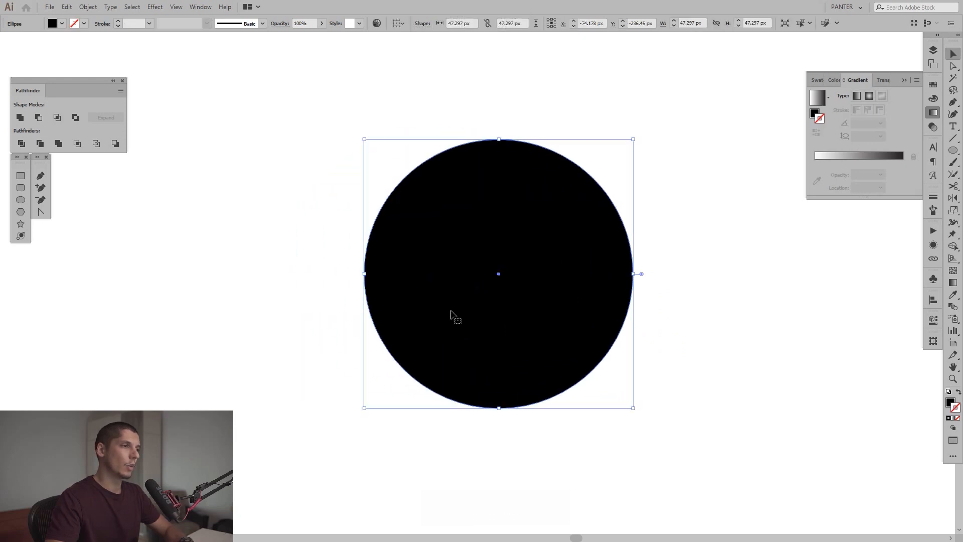
Apply the white-to-black linear gradient to the circle's fill.
{"action": "left_click", "coordinate": [950, 403]}
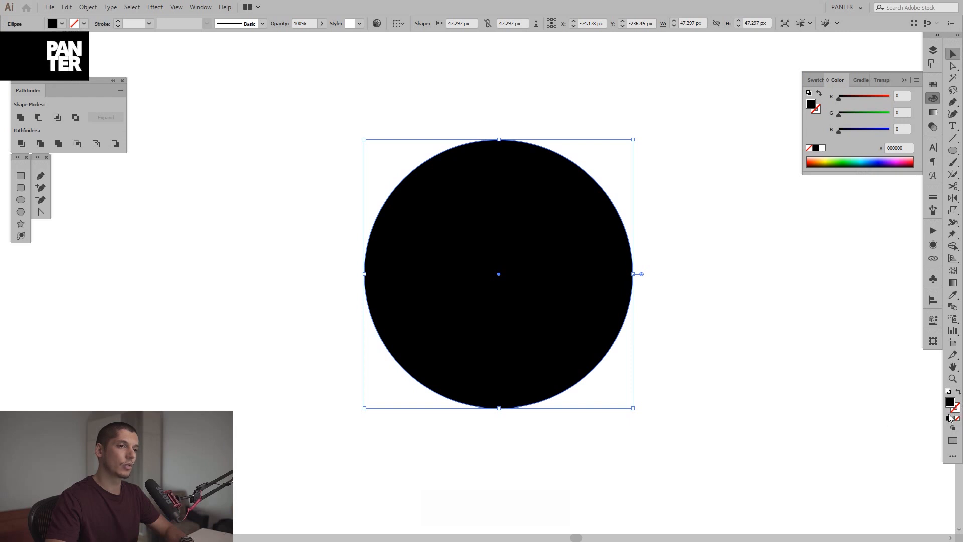
{"action": "left_click", "coordinate": [932, 112]}
{"action": "left_click", "coordinate": [855, 168]}
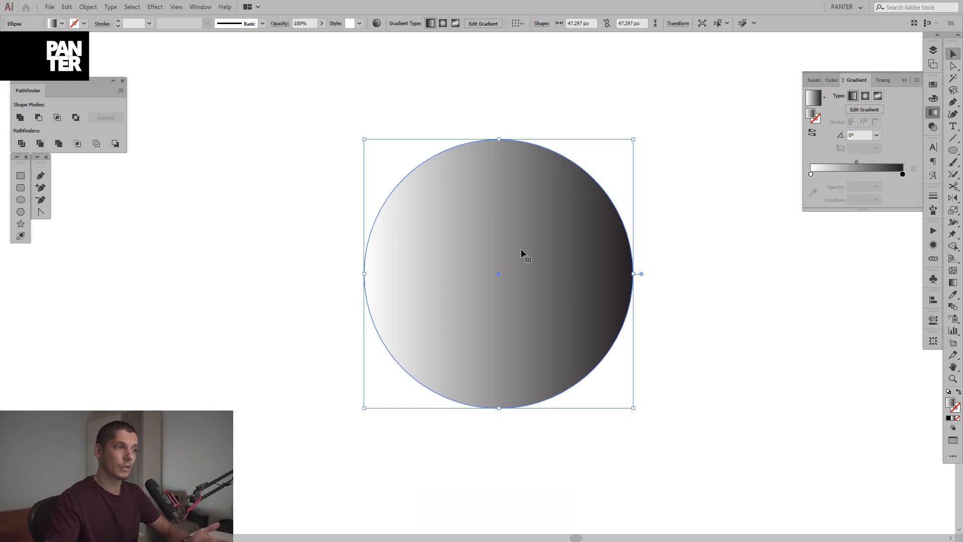
{"action": "left_click", "coordinate": [718, 297]}
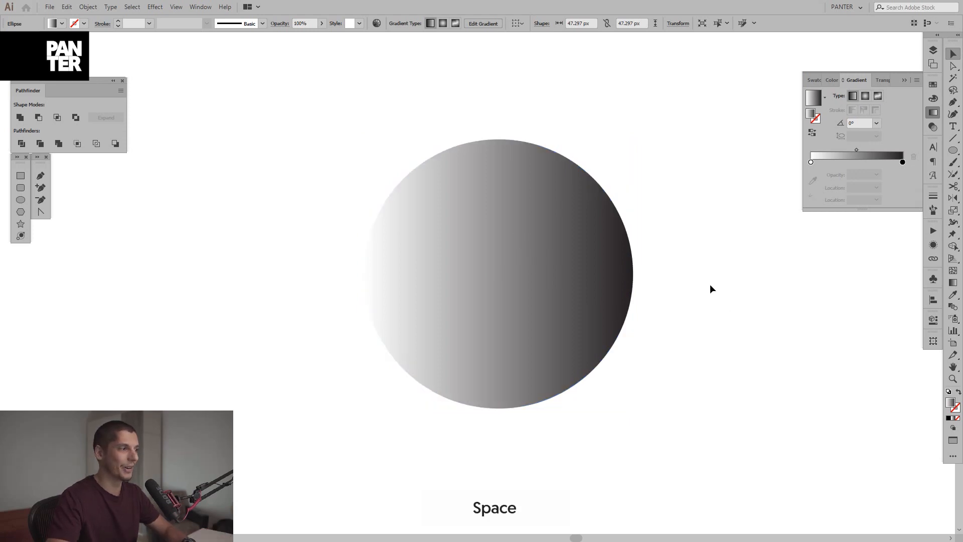
{"action": "left_click_drag", "start_coordinate": [709, 283], "coordinate": [708, 299]}
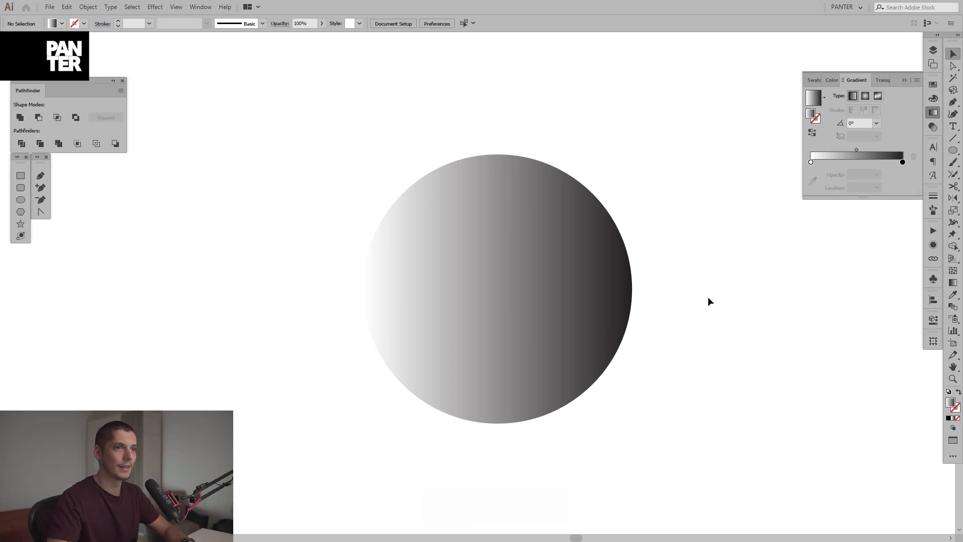
{"action": "left_click_drag", "start_coordinate": [699, 316], "coordinate": [692, 292]}
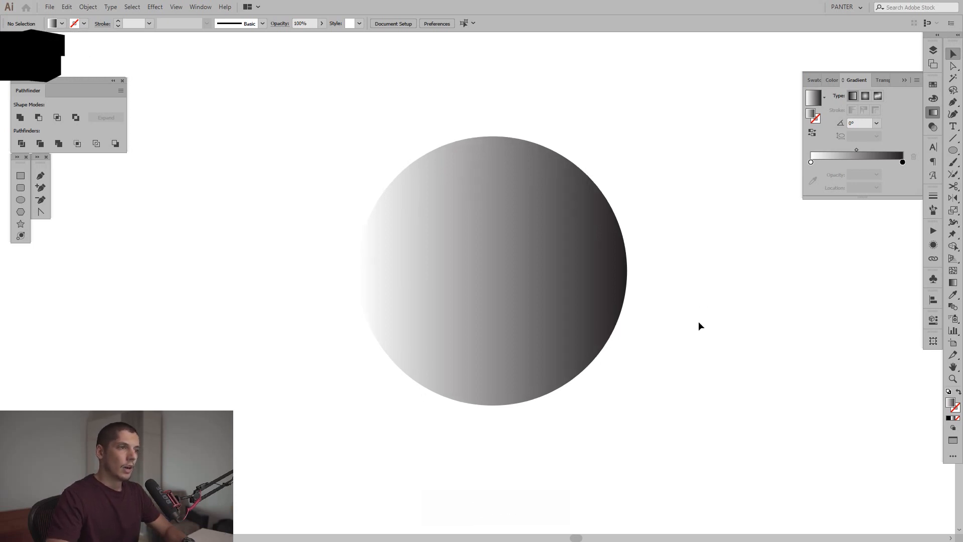
Switch the gradient's white start stop to RGB and colour it blue, 2A79FF.
{"action": "left_click_drag", "start_coordinate": [719, 359], "coordinate": [487, 230]}
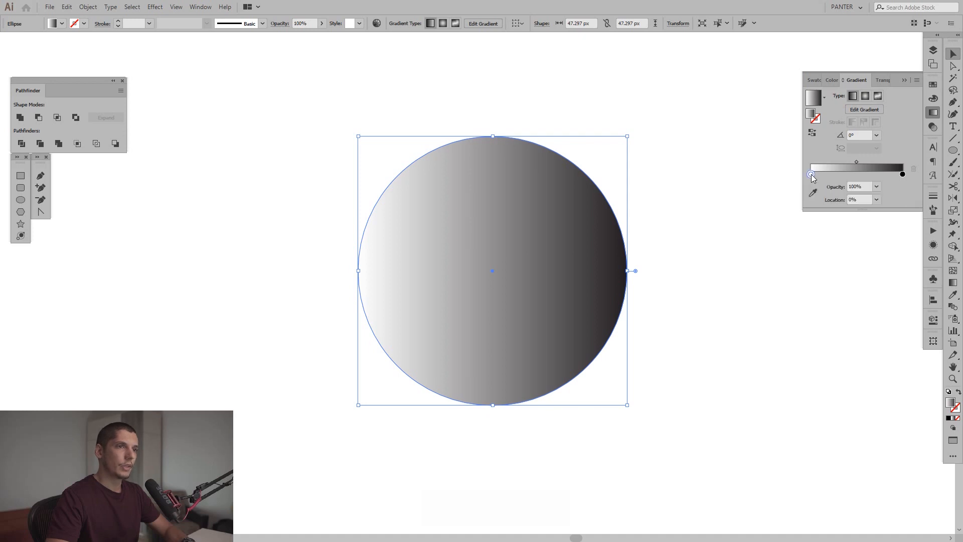
{"action": "double_click", "coordinate": [812, 175]}
{"action": "left_click", "coordinate": [775, 216]}
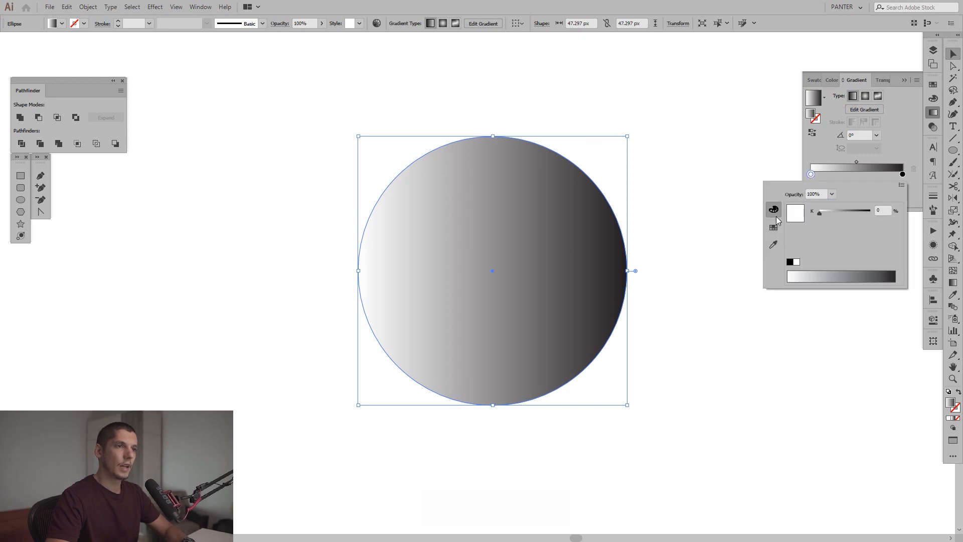
{"action": "left_click", "coordinate": [773, 227]}
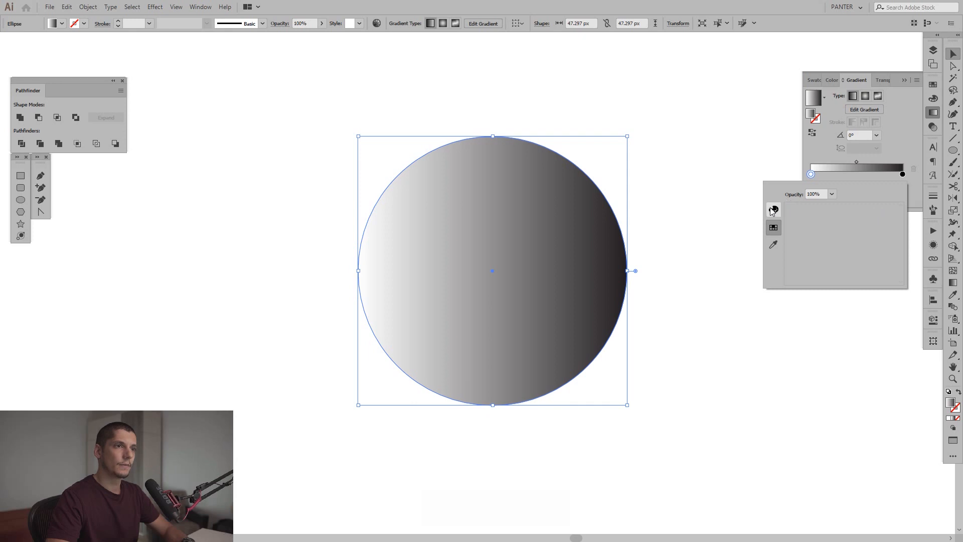
{"action": "left_click", "coordinate": [773, 210]}
{"action": "left_click", "coordinate": [903, 185]}
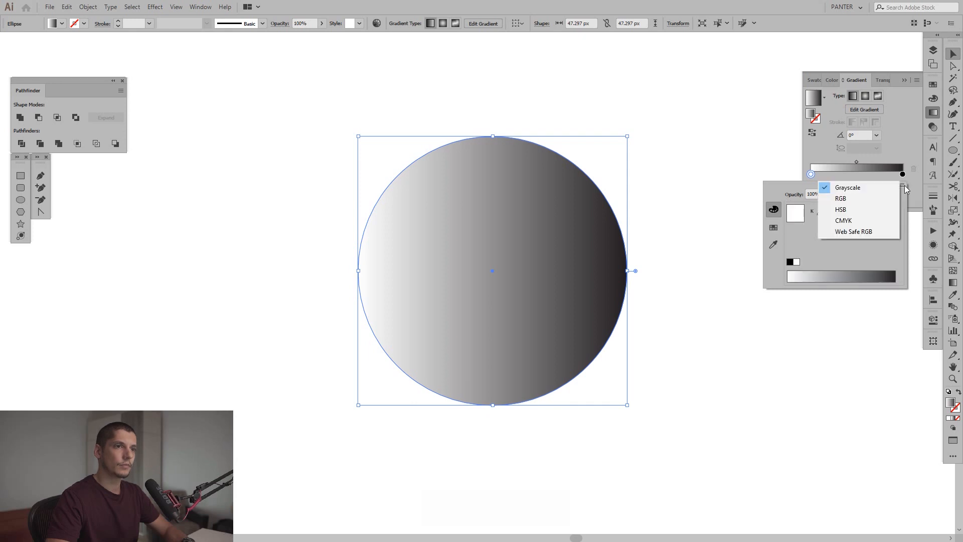
{"action": "left_click", "coordinate": [877, 202]}
{"action": "left_click", "coordinate": [856, 274]}
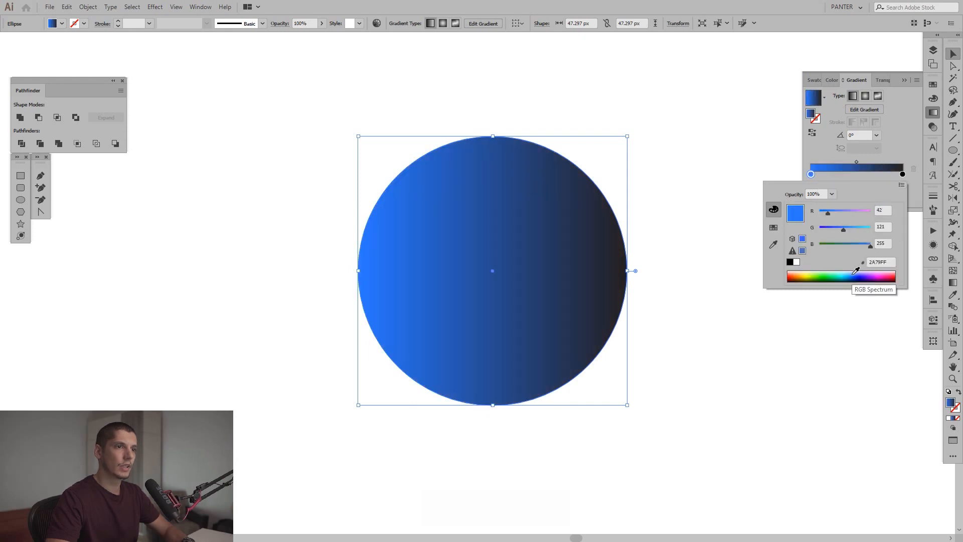
Switch the gradient's black end stop to RGB, colour it pink, FF2AB8, and deselect the circle.
{"action": "double_click", "coordinate": [902, 174]}
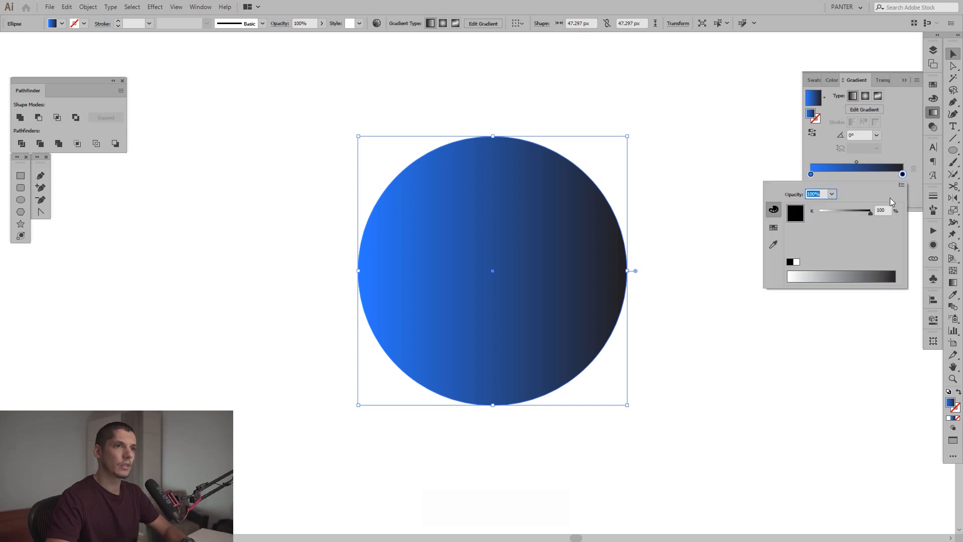
{"action": "left_click", "coordinate": [901, 184]}
{"action": "left_click", "coordinate": [869, 200]}
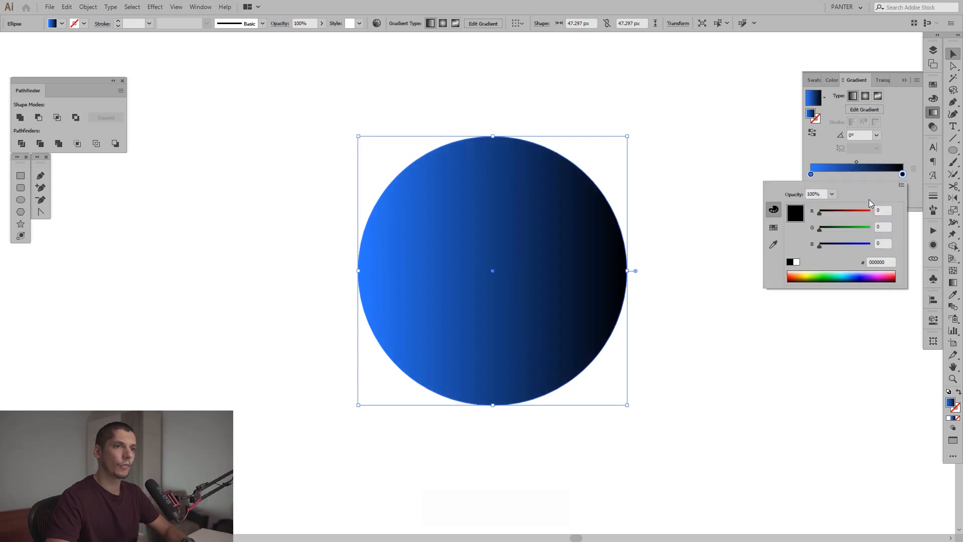
{"action": "left_click", "coordinate": [885, 272]}
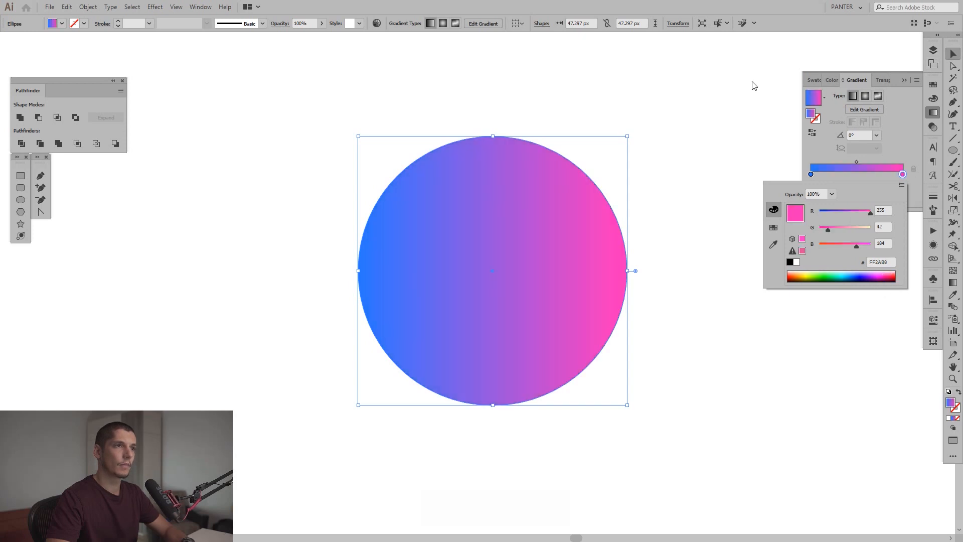
{"action": "left_click", "coordinate": [737, 106]}
{"action": "left_click", "coordinate": [732, 115]}
Duplicate the gradient circle horizontally to its right, so that the pair spans about 292 px.
{"action": "scroll", "coordinate": [698, 167], "scroll_direction": "down", "scroll_amount": 6}
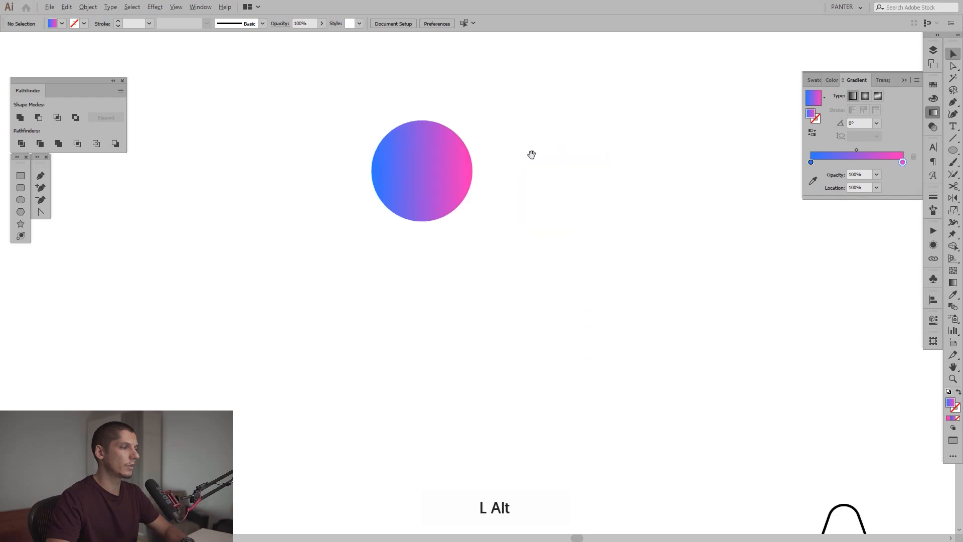
{"action": "left_click_drag", "start_coordinate": [541, 166], "coordinate": [419, 252]}
{"action": "scroll", "coordinate": [454, 217], "scroll_direction": "up", "scroll_amount": 2}
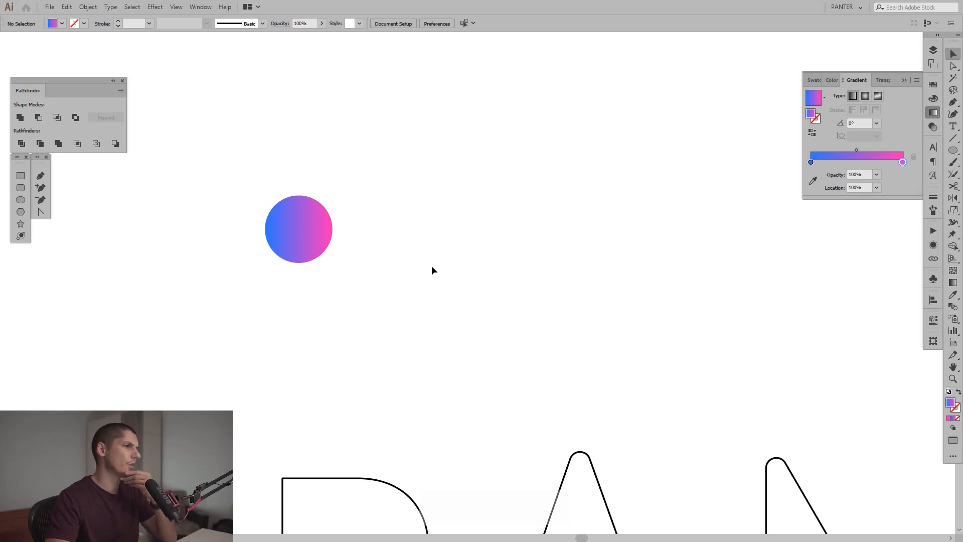
{"action": "left_click", "coordinate": [281, 201]}
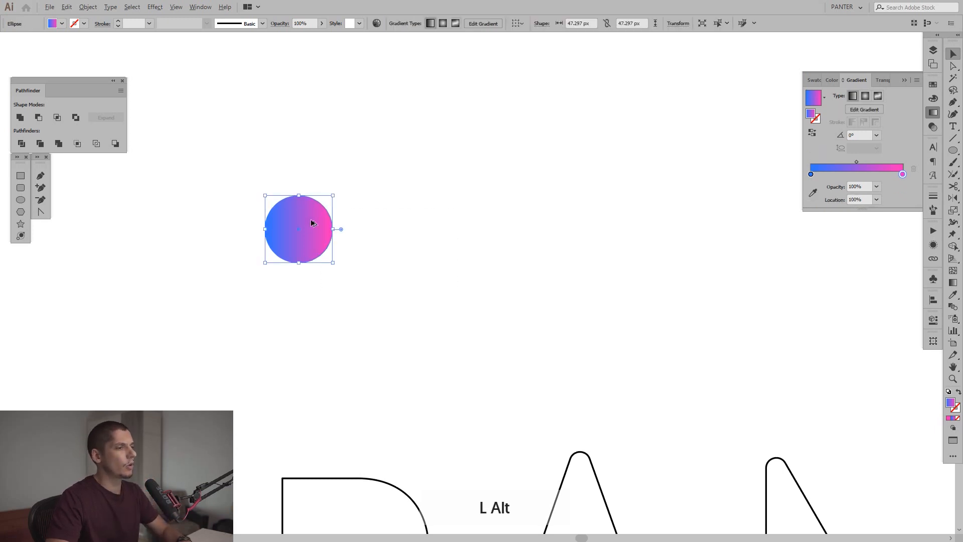
{"action": "left_click_drag", "start_coordinate": [311, 223], "coordinate": [659, 219]}
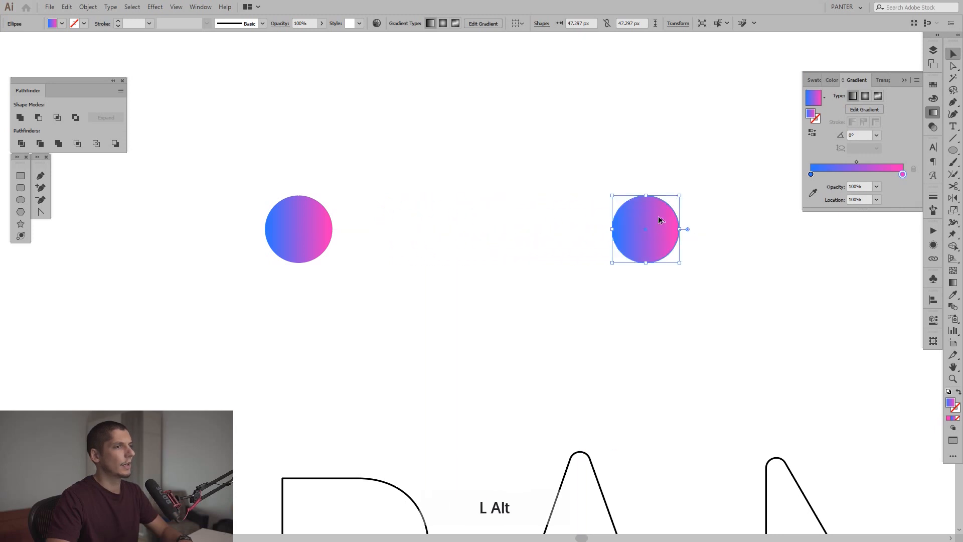
Select both gradient circles and make a blend between them.
{"action": "left_click_drag", "start_coordinate": [759, 276], "coordinate": [202, 206]}
{"action": "left_click", "coordinate": [94, 11]}
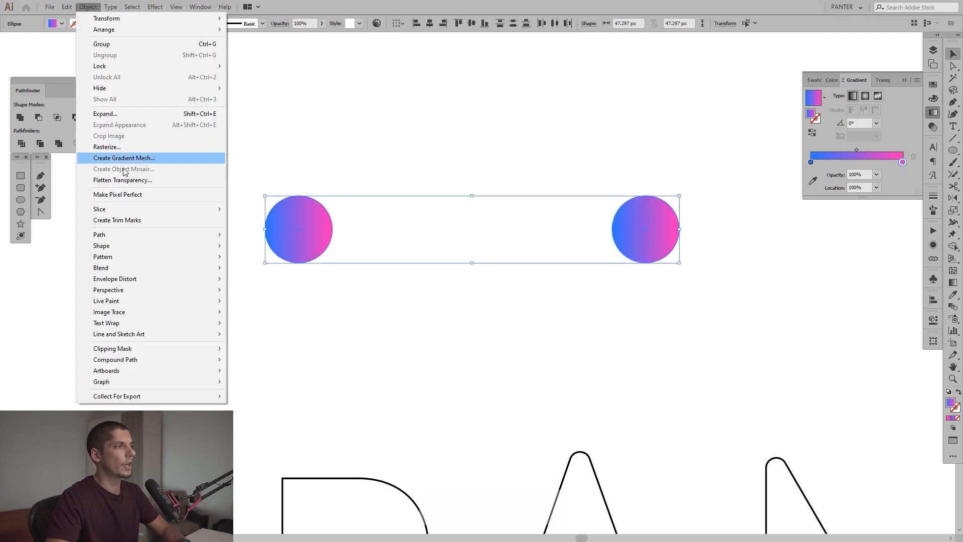
{"action": "mouse_move", "coordinate": [120, 272]}
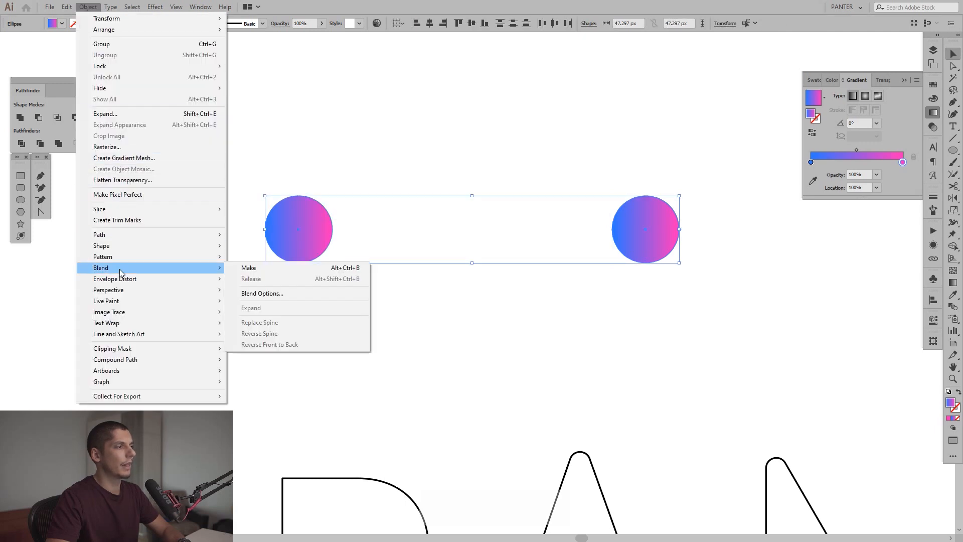
{"action": "left_click", "coordinate": [255, 263]}
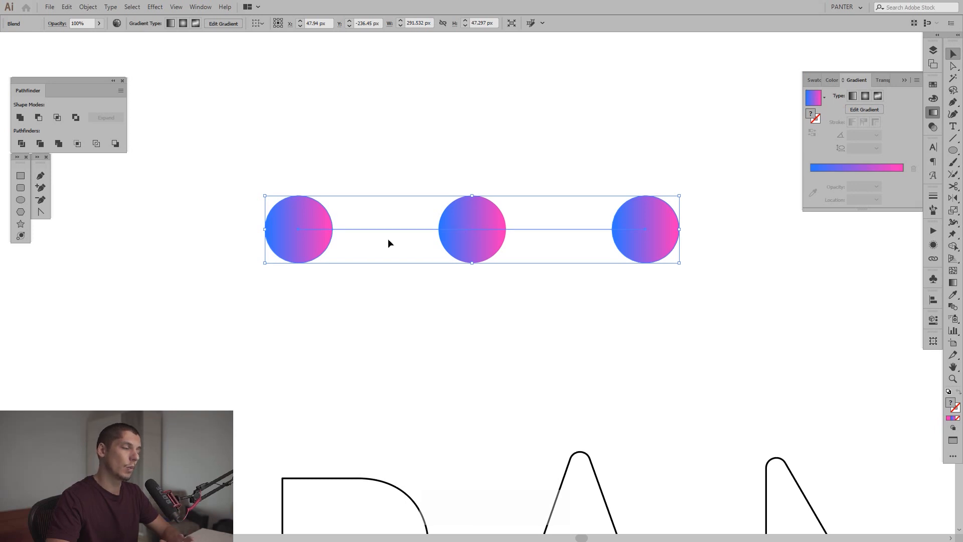
Set the blend's spacing to Specified Steps with 168 steps, keeping the align-to-page orientation.
{"action": "double_click", "coordinate": [956, 307]}
{"action": "left_click", "coordinate": [793, 205]}
{"action": "left_click", "coordinate": [841, 162]}
{"action": "left_click", "coordinate": [846, 179]}
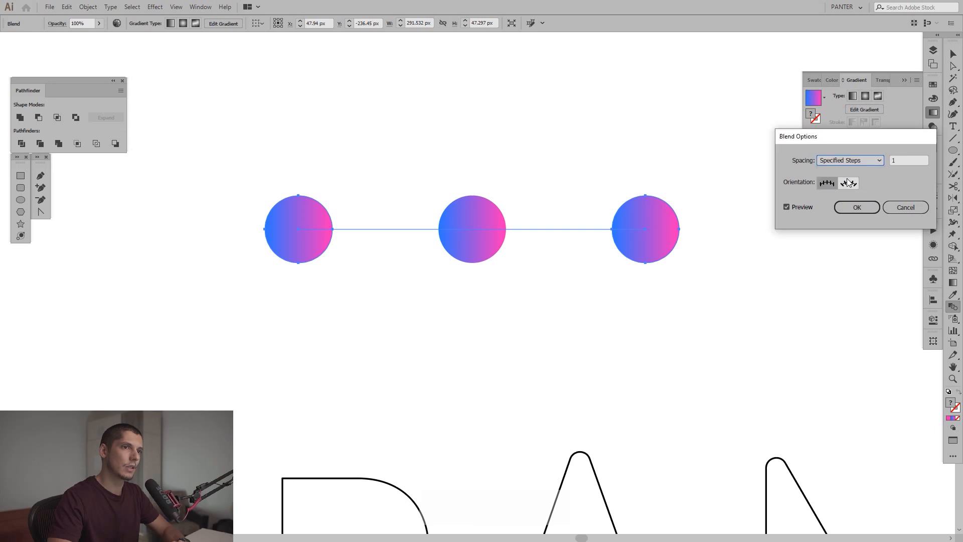
{"action": "right_click", "coordinate": [900, 159]}
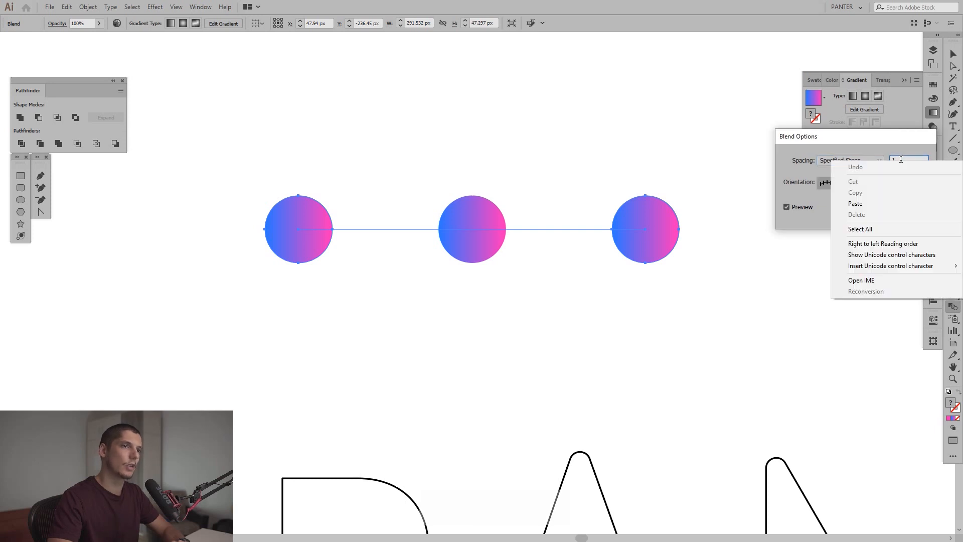
{"action": "left_click", "coordinate": [909, 150]}
{"action": "scroll", "coordinate": [907, 159], "scroll_direction": "up", "scroll_amount": 11}
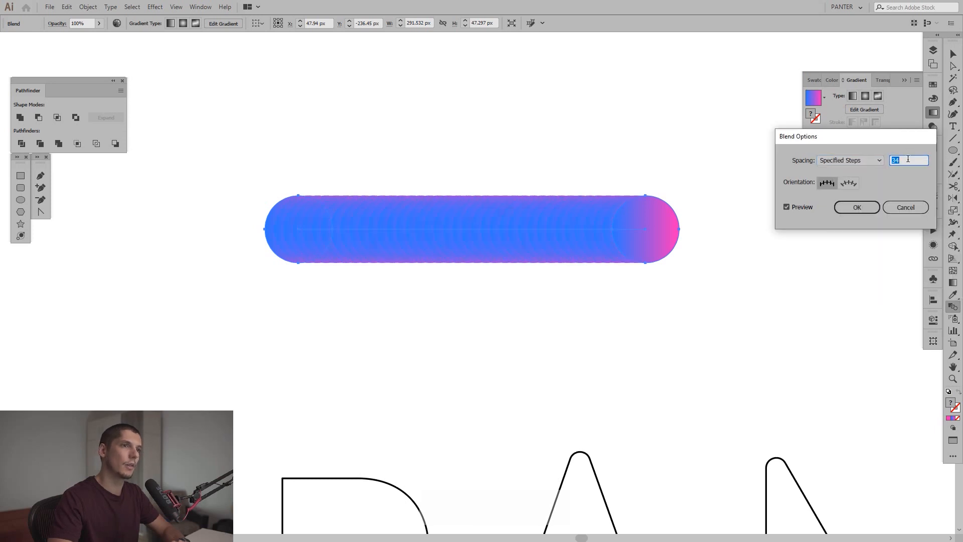
{"action": "scroll", "coordinate": [907, 159], "scroll_direction": "down", "scroll_amount": 20}
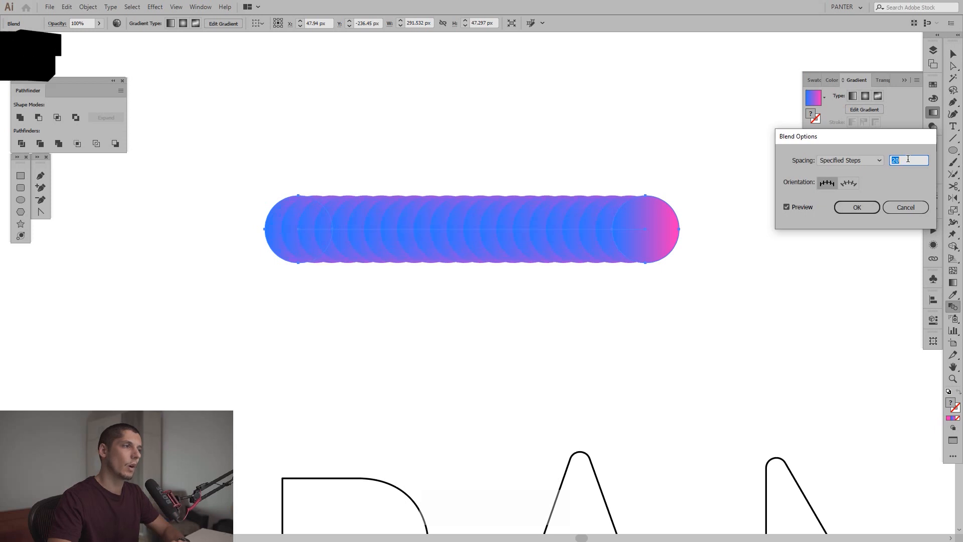
{"action": "scroll", "coordinate": [908, 159], "scroll_direction": "up", "scroll_amount": 10}
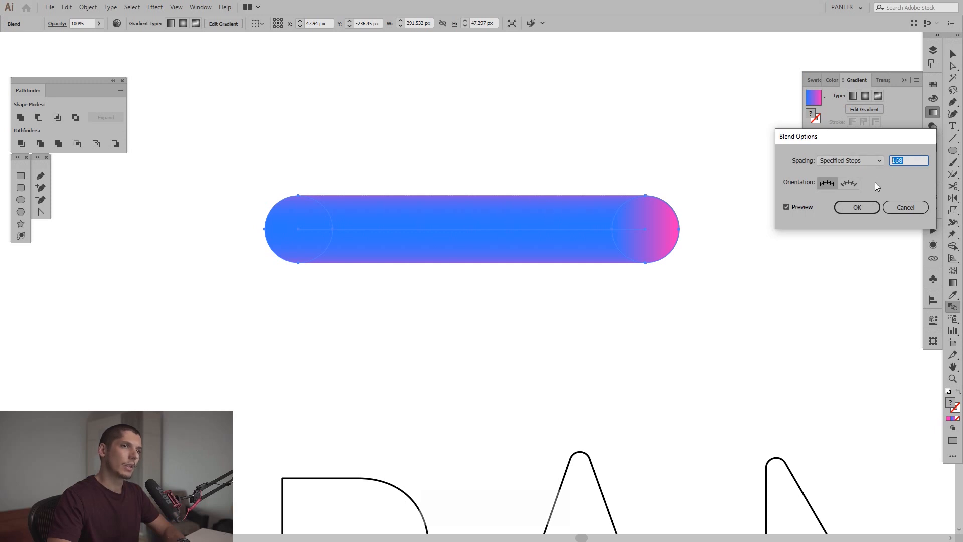
{"action": "left_click", "coordinate": [858, 208]}
{"action": "left_click", "coordinate": [954, 53]}
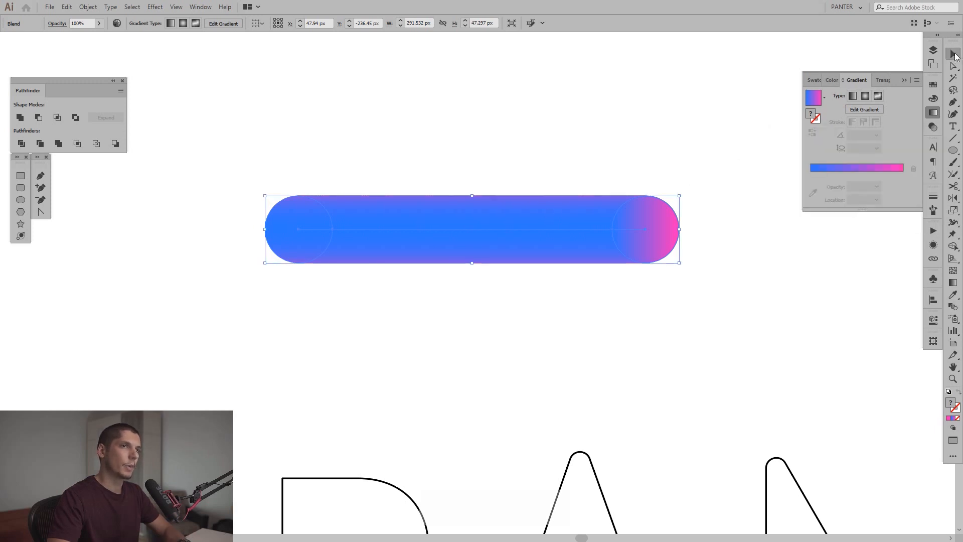
Isolate the blend and redraw its right end circle's gradient vertically at -90°, from blue at the top to pink at the bottom.
{"action": "left_click", "coordinate": [474, 182]}
{"action": "scroll", "coordinate": [483, 183], "scroll_direction": "up", "scroll_amount": 3}
{"action": "scroll", "coordinate": [485, 183], "scroll_direction": "down", "scroll_amount": 5}
{"action": "scroll", "coordinate": [513, 173], "scroll_direction": "down", "scroll_amount": 2}
{"action": "scroll", "coordinate": [507, 173], "scroll_direction": "up", "scroll_amount": 5}
{"action": "left_click", "coordinate": [744, 285]}
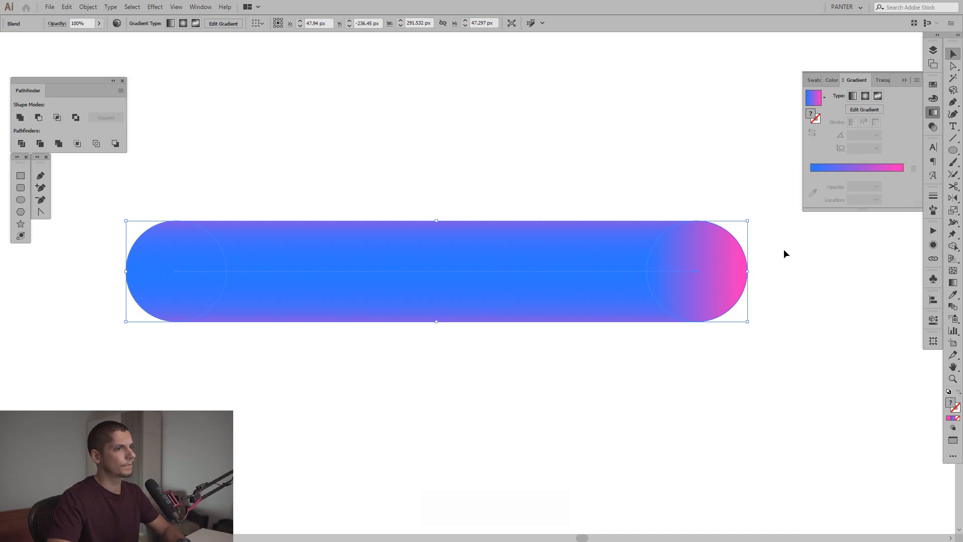
{"action": "double_click", "coordinate": [733, 262]}
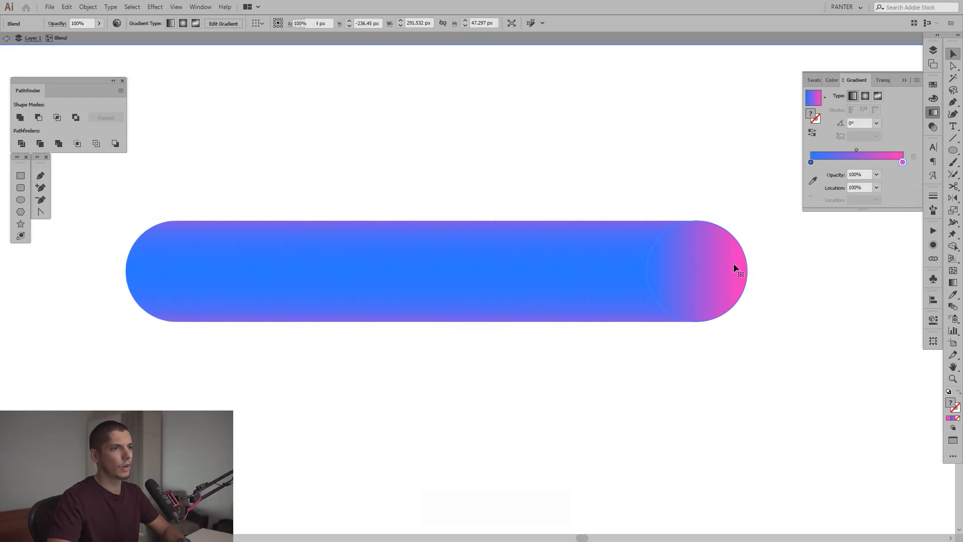
{"action": "double_click", "coordinate": [803, 259]}
{"action": "left_click", "coordinate": [692, 271]}
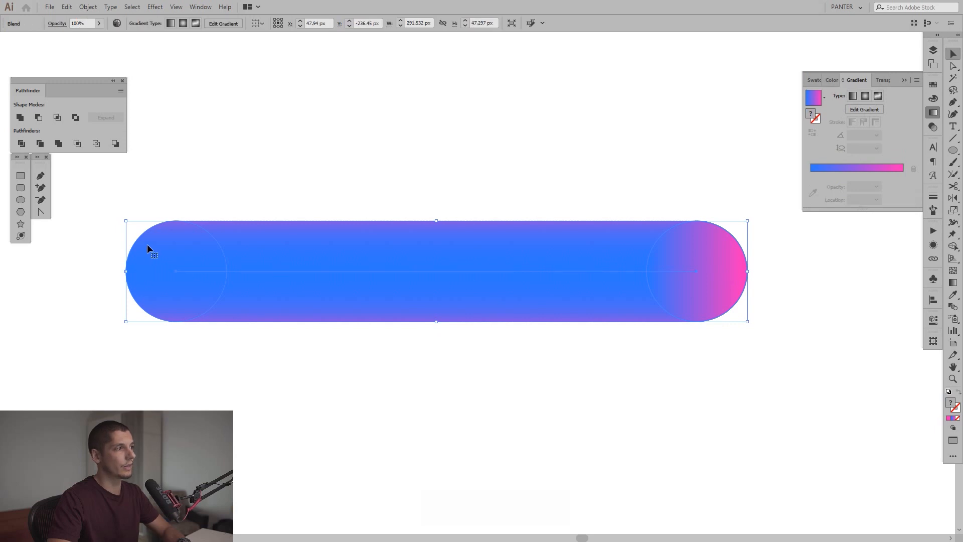
{"action": "double_click", "coordinate": [719, 244]}
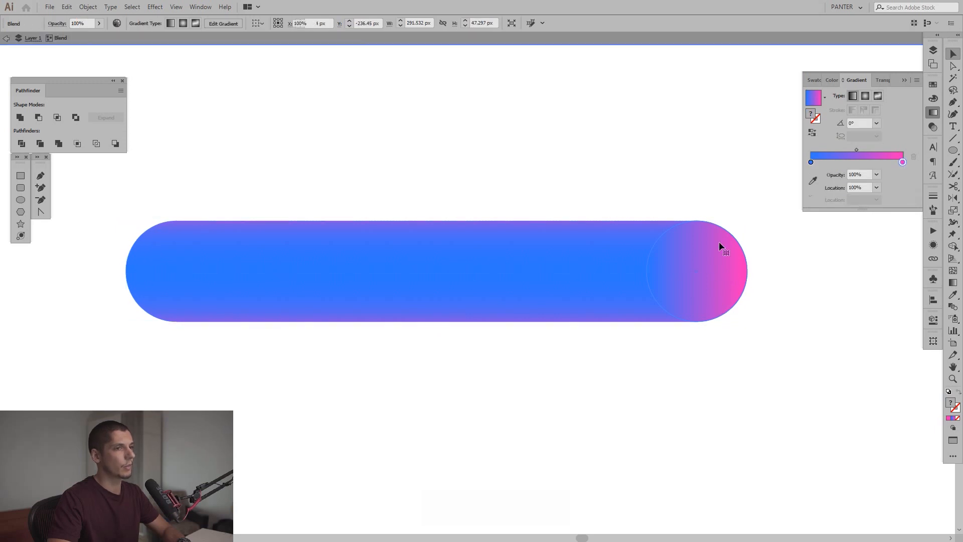
{"action": "key", "text": "g"}
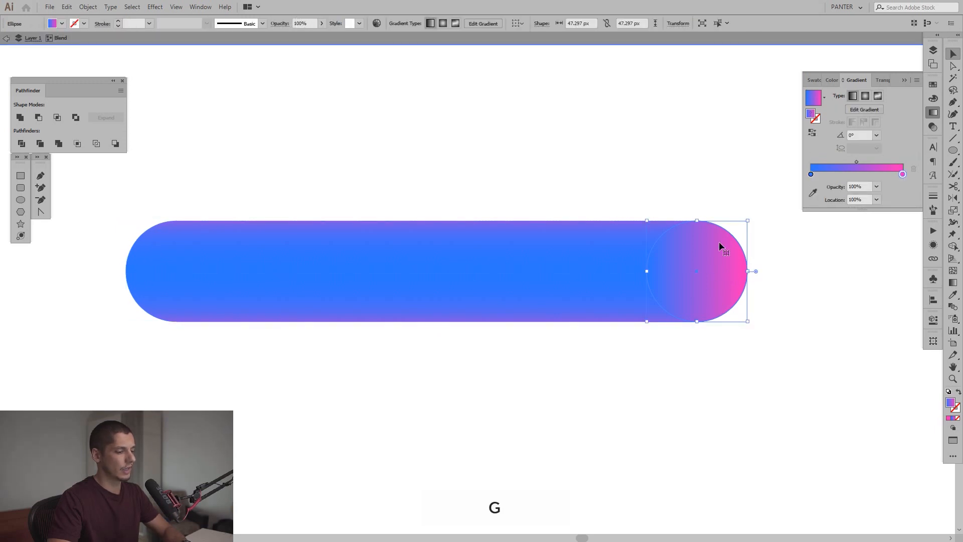
{"action": "left_click_drag", "start_coordinate": [693, 220], "coordinate": [694, 313]}
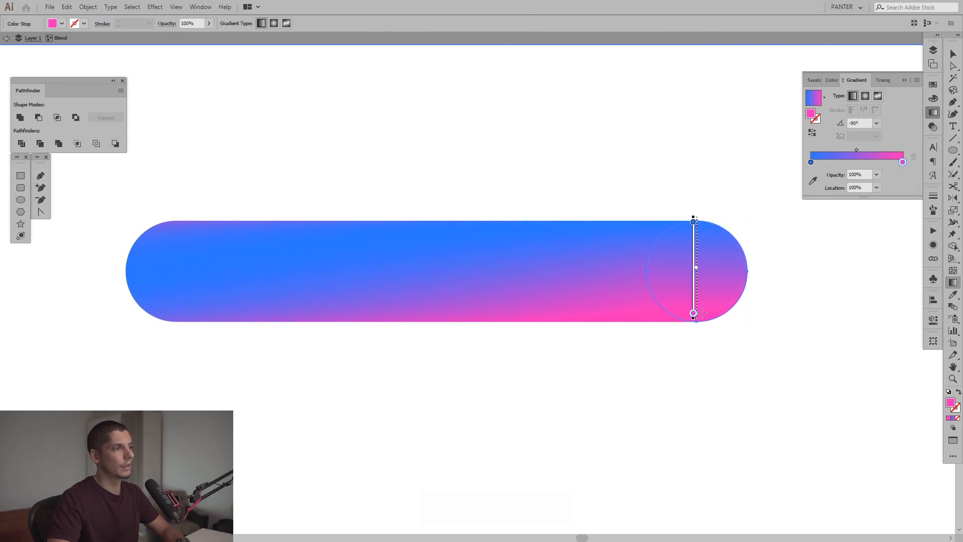
{"action": "left_click_drag", "start_coordinate": [705, 220], "coordinate": [705, 318]}
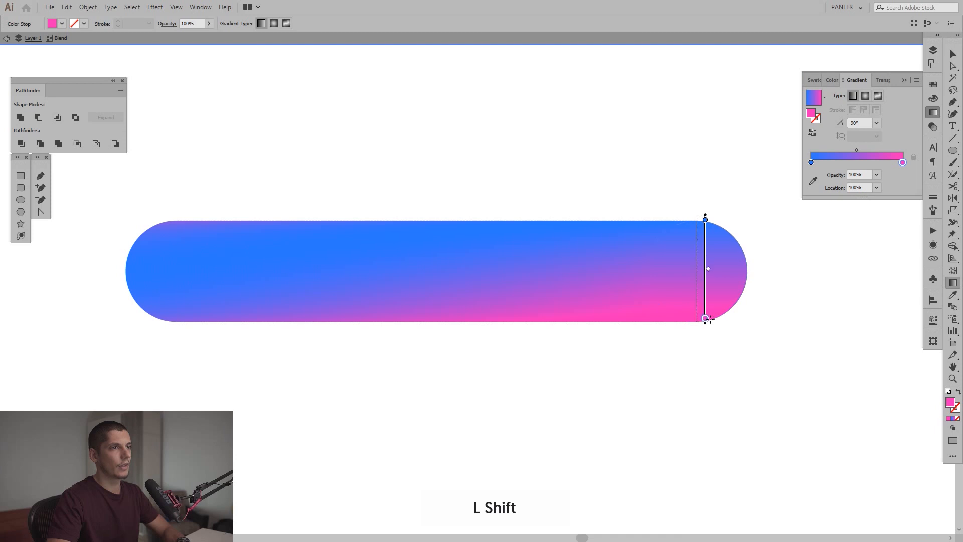
Finish editing the right end circle's gradient and leave the blend's isolation mode.
{"action": "key", "text": "v"}
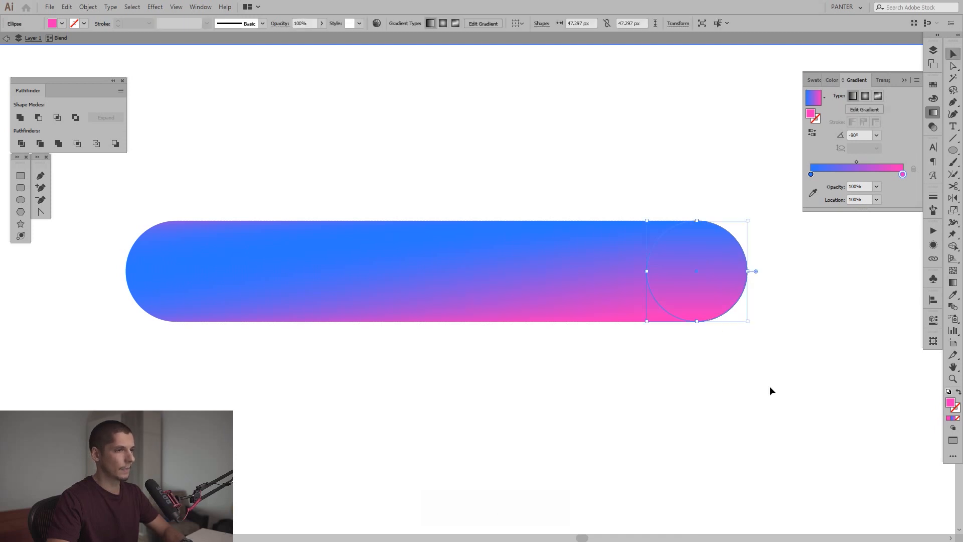
{"action": "double_click", "coordinate": [769, 387]}
{"action": "scroll", "coordinate": [770, 386], "scroll_direction": "down", "scroll_amount": 3}
{"action": "left_click_drag", "start_coordinate": [763, 366], "coordinate": [656, 301]}
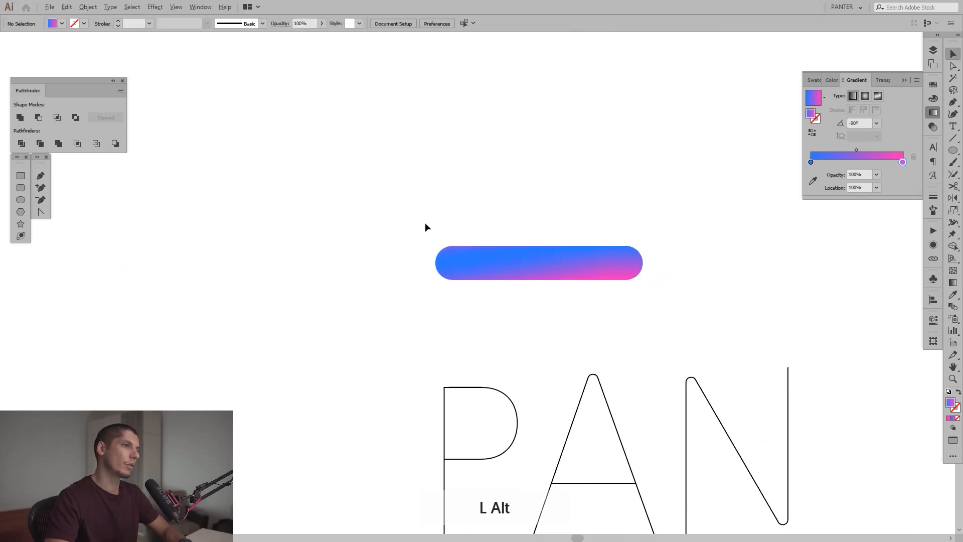
Redraw the left end circle's gradient vertically at 90°, pink at its upper edge and blue below, and leave the blend's isolation mode.
{"action": "scroll", "coordinate": [450, 227], "scroll_direction": "up", "scroll_amount": 2}
{"action": "double_click", "coordinate": [473, 291]}
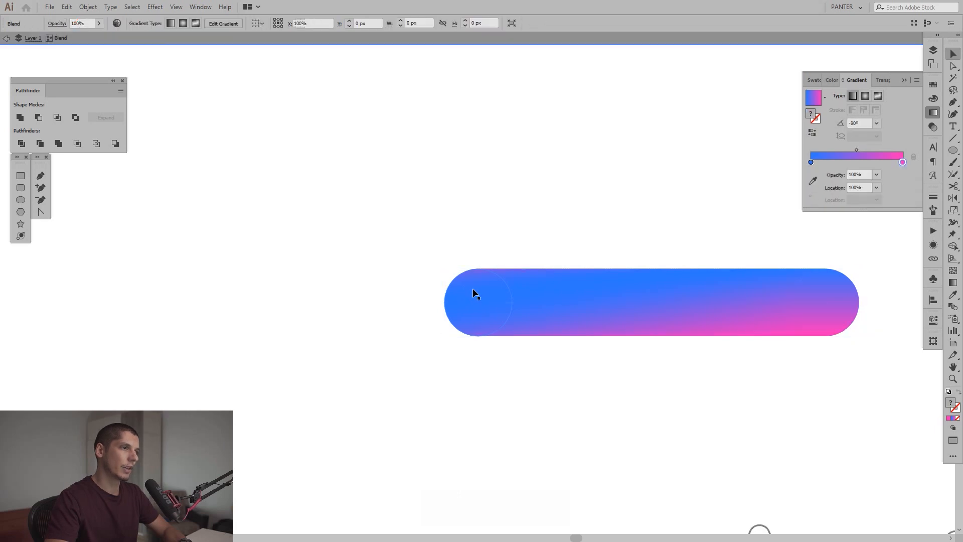
{"action": "left_click", "coordinate": [472, 293]}
{"action": "scroll", "coordinate": [473, 281], "scroll_direction": "up", "scroll_amount": 2}
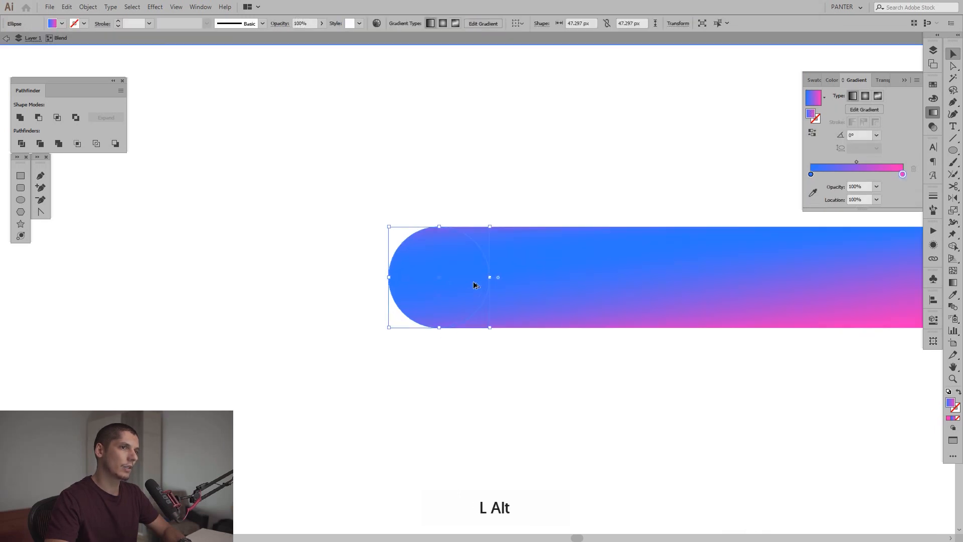
{"action": "left_click_drag", "start_coordinate": [494, 280], "coordinate": [455, 281]}
{"action": "key", "text": "g"}
{"action": "left_click_drag", "start_coordinate": [373, 332], "coordinate": [386, 232]}
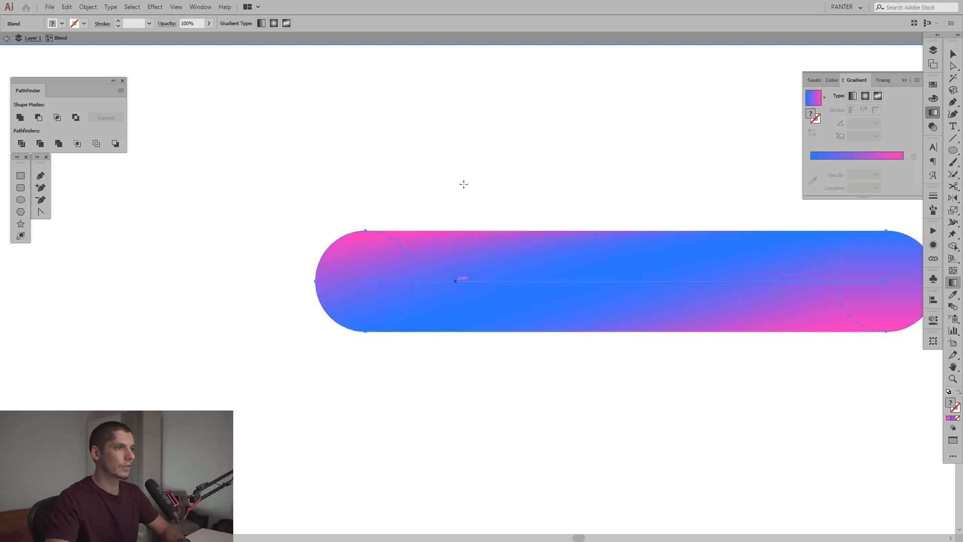
{"action": "key", "text": "v"}
{"action": "double_click", "coordinate": [494, 162]}
{"action": "scroll", "coordinate": [516, 161], "scroll_direction": "down", "scroll_amount": 3}
{"action": "left_click_drag", "start_coordinate": [591, 154], "coordinate": [548, 153]}
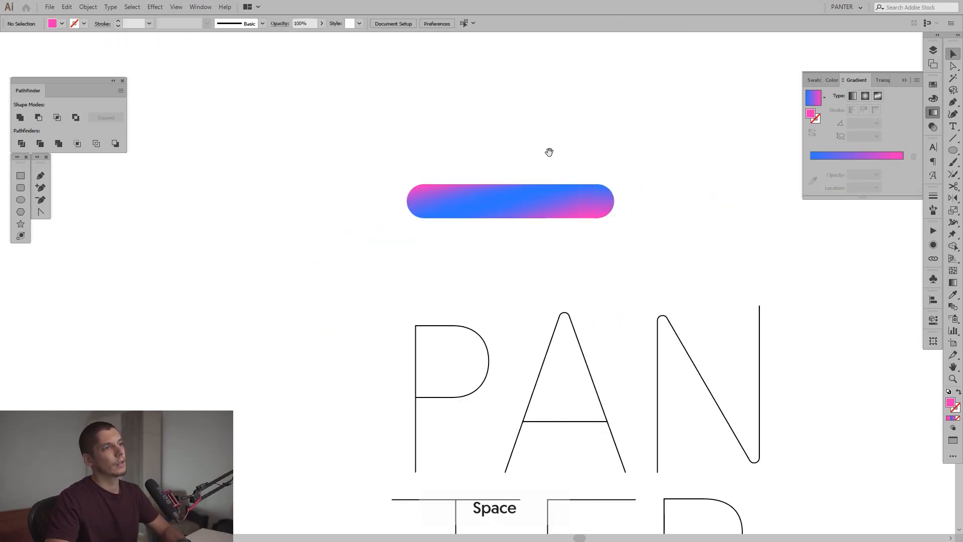
{"action": "scroll", "coordinate": [523, 154], "scroll_direction": "up", "scroll_amount": 1}
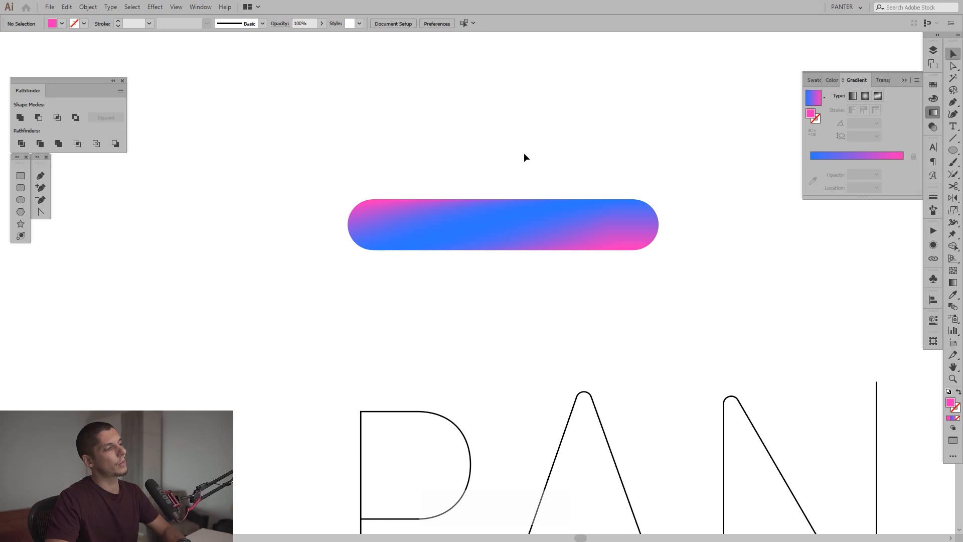
Examine the gradient direction and colour stops of both end circles inside the gradient bar's blend.
{"action": "scroll", "coordinate": [439, 178], "scroll_direction": "up", "scroll_amount": 2}
{"action": "double_click", "coordinate": [319, 258]}
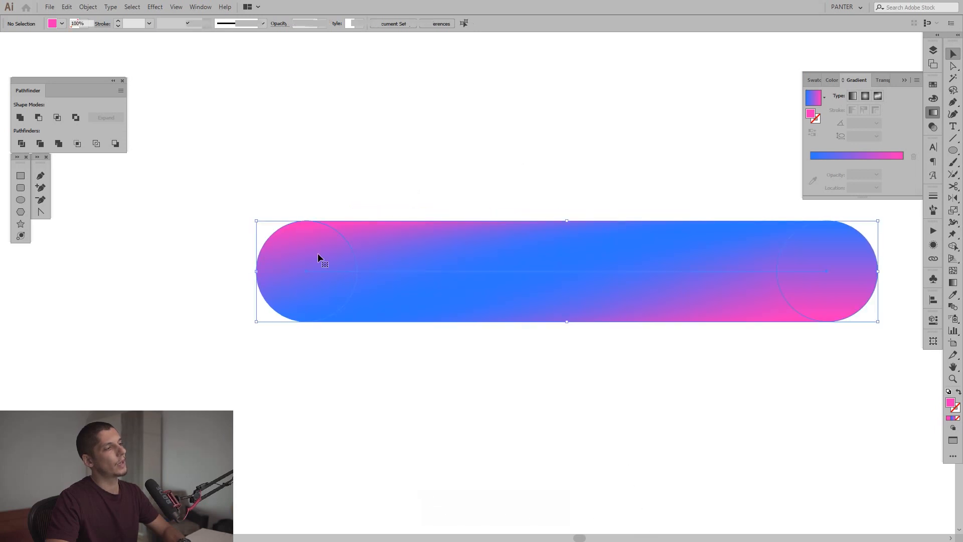
{"action": "left_click", "coordinate": [319, 258]}
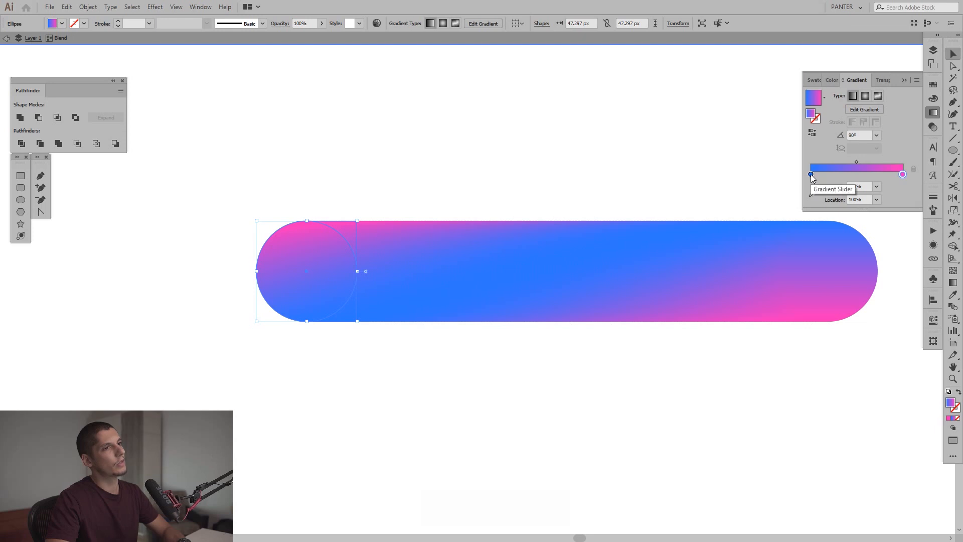
{"action": "left_click", "coordinate": [835, 273]}
{"action": "left_click", "coordinate": [310, 273]}
{"action": "key", "text": "g"}
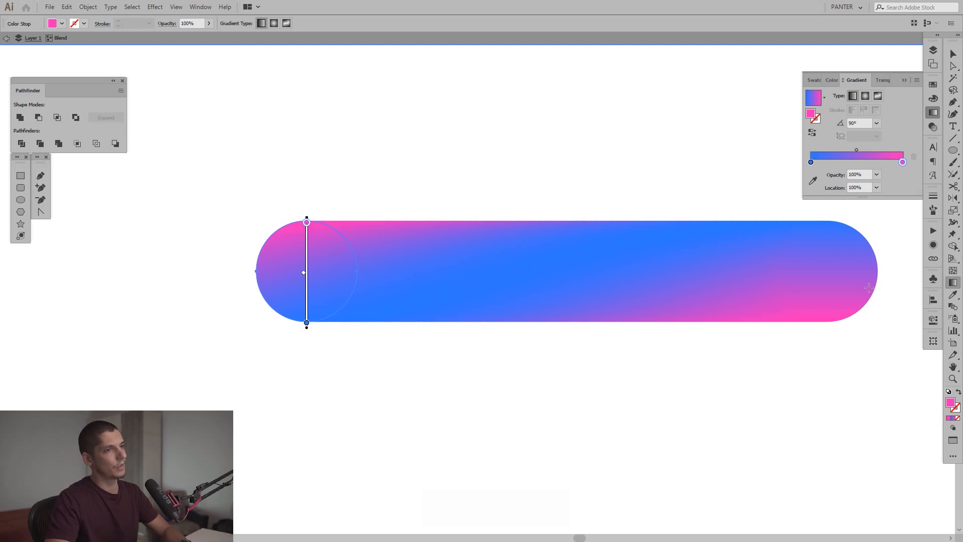
{"action": "left_click", "coordinate": [853, 261]}
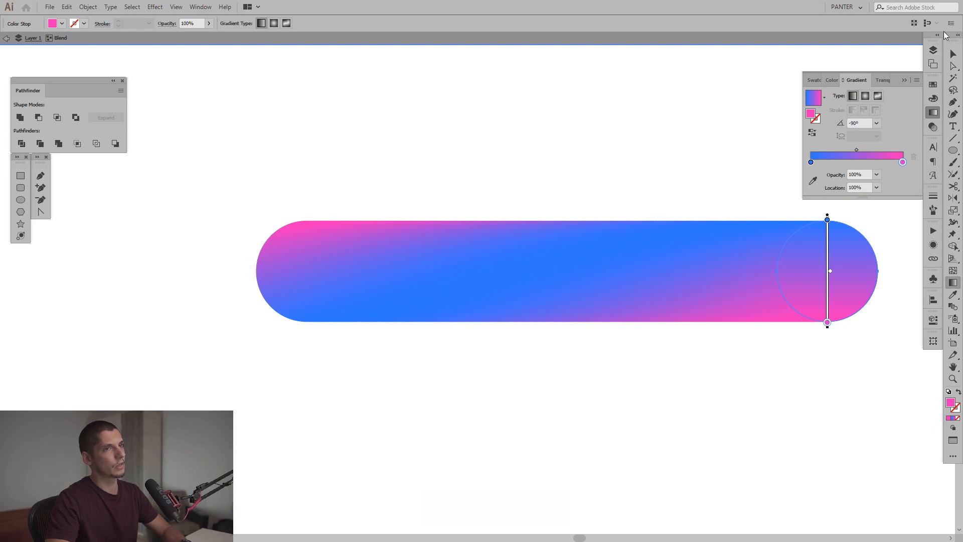
{"action": "left_click", "coordinate": [953, 53]}
{"action": "double_click", "coordinate": [653, 157]}
{"action": "scroll", "coordinate": [580, 182], "scroll_direction": "down", "scroll_amount": 2}
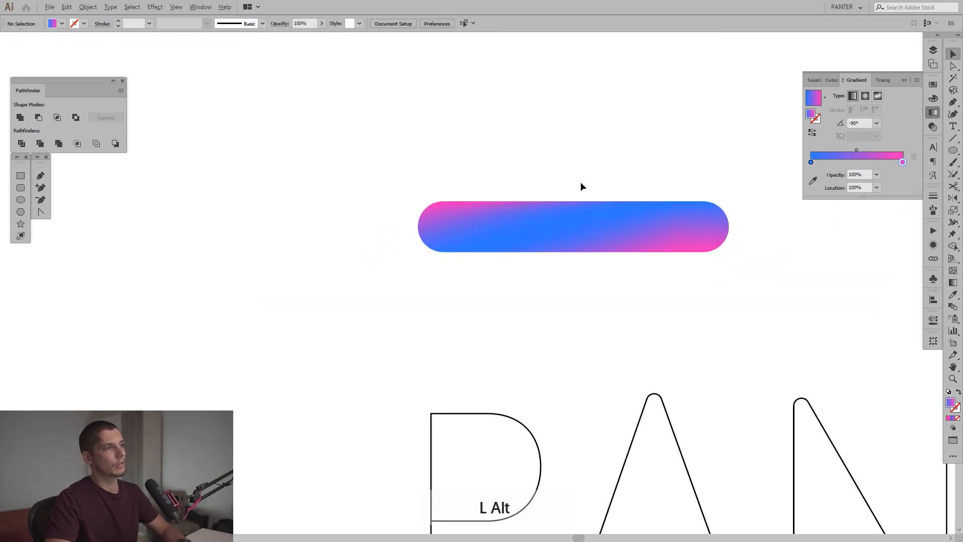
{"action": "scroll", "coordinate": [708, 269], "scroll_direction": "down", "scroll_amount": 1}
{"action": "left_click_drag", "start_coordinate": [658, 263], "coordinate": [569, 219]}
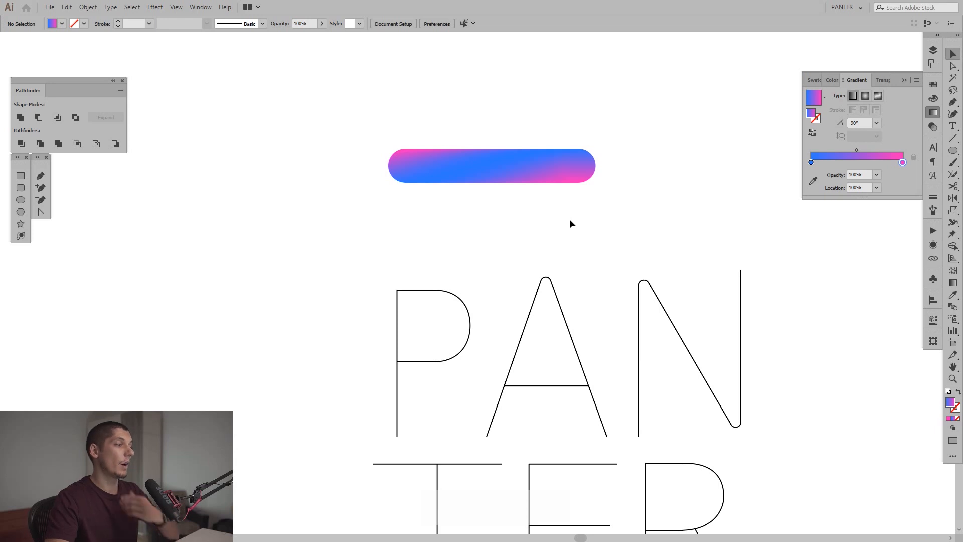
Scale the gradient bar up proportionally about its centre to about 348 px wide and 56 px high.
{"action": "left_click", "coordinate": [584, 167]}
{"action": "left_click_drag", "start_coordinate": [596, 183], "coordinate": [617, 198]}
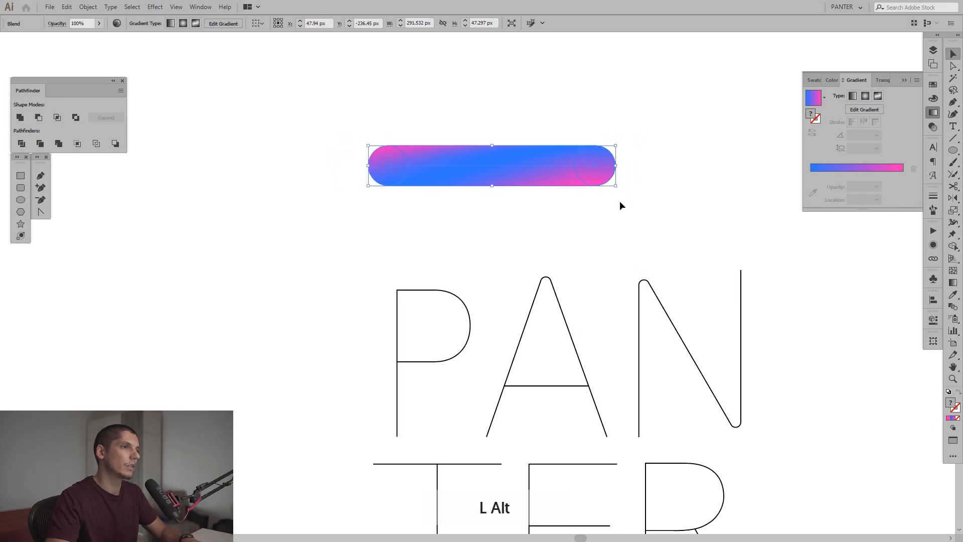
{"action": "left_click", "coordinate": [648, 218]}
Select the gradient bar together with all PANTER letter paths and place them horizontally aside on an empty canvas area.
{"action": "scroll", "coordinate": [648, 217], "scroll_direction": "down", "scroll_amount": 3}
{"action": "left_click_drag", "start_coordinate": [693, 228], "coordinate": [473, 226]}
{"action": "left_click_drag", "start_coordinate": [347, 227], "coordinate": [516, 199]}
{"action": "scroll", "coordinate": [405, 211], "scroll_direction": "up", "scroll_amount": 3}
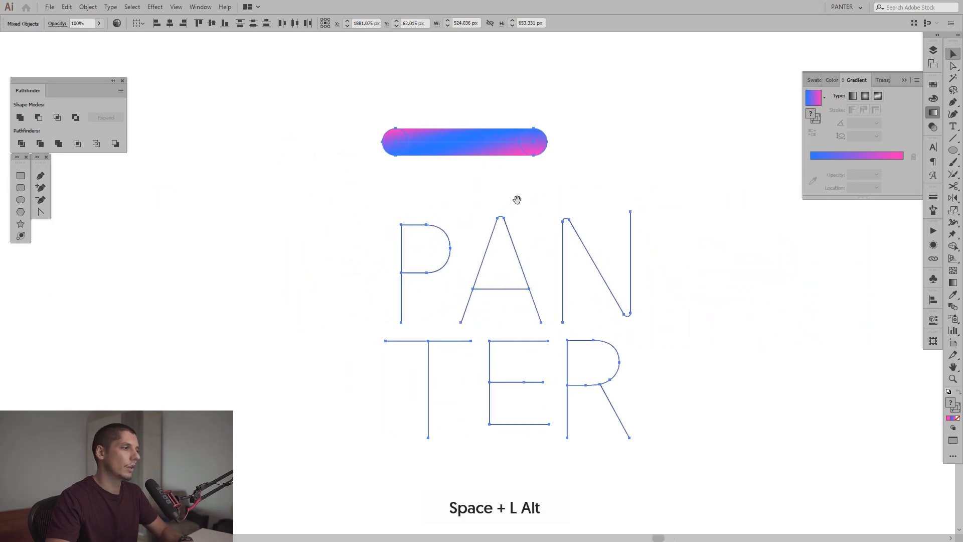
{"action": "scroll", "coordinate": [544, 188], "scroll_direction": "up", "scroll_amount": 2}
{"action": "left_click", "coordinate": [549, 179]}
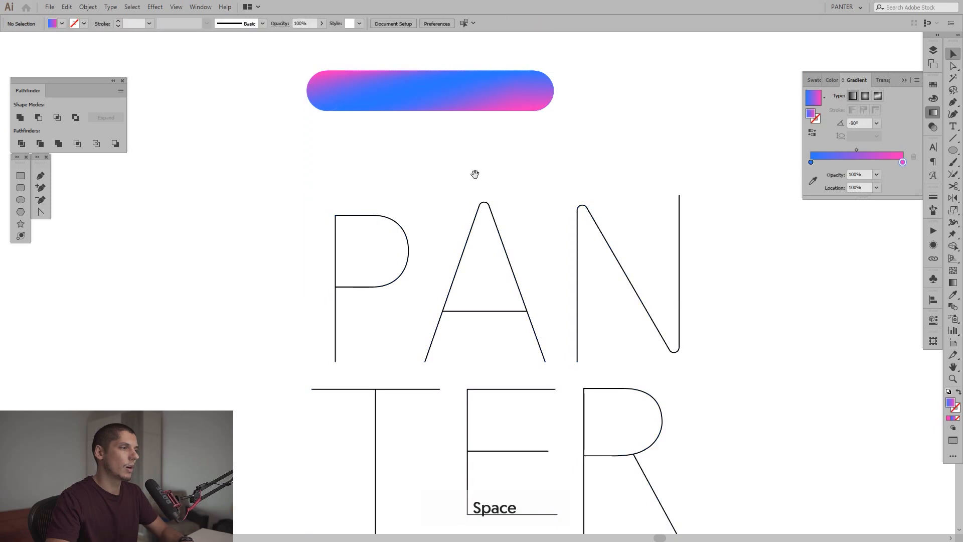
{"action": "left_click_drag", "start_coordinate": [474, 173], "coordinate": [529, 208]}
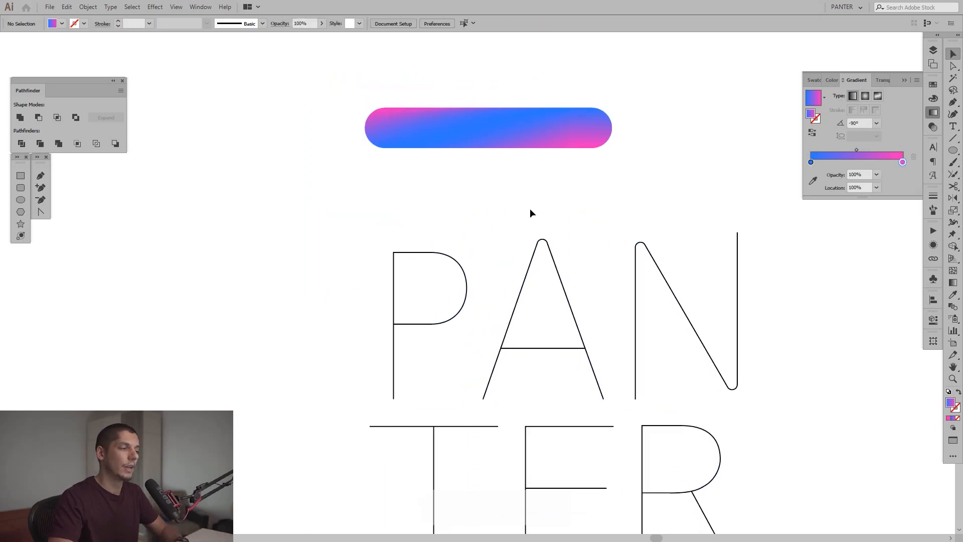
Replace the spine of the gradient bar's blend with the letter P path.
{"action": "left_click_drag", "start_coordinate": [501, 205], "coordinate": [390, 108]}
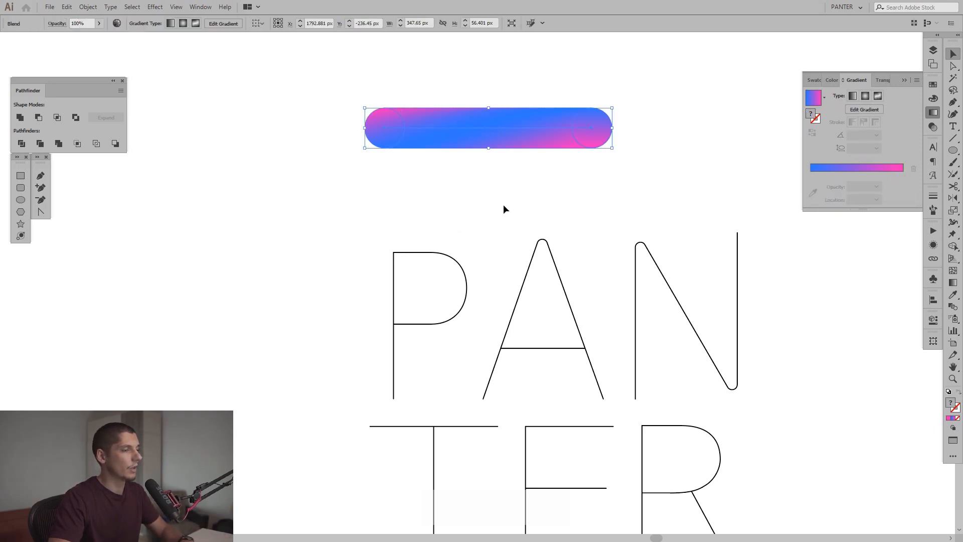
{"action": "left_click_drag", "start_coordinate": [498, 181], "coordinate": [497, 247]}
{"action": "left_click_drag", "start_coordinate": [340, 148], "coordinate": [758, 464]}
{"action": "left_click_drag", "start_coordinate": [371, 122], "coordinate": [542, 193]}
{"action": "left_click_drag", "start_coordinate": [471, 286], "coordinate": [468, 293]}
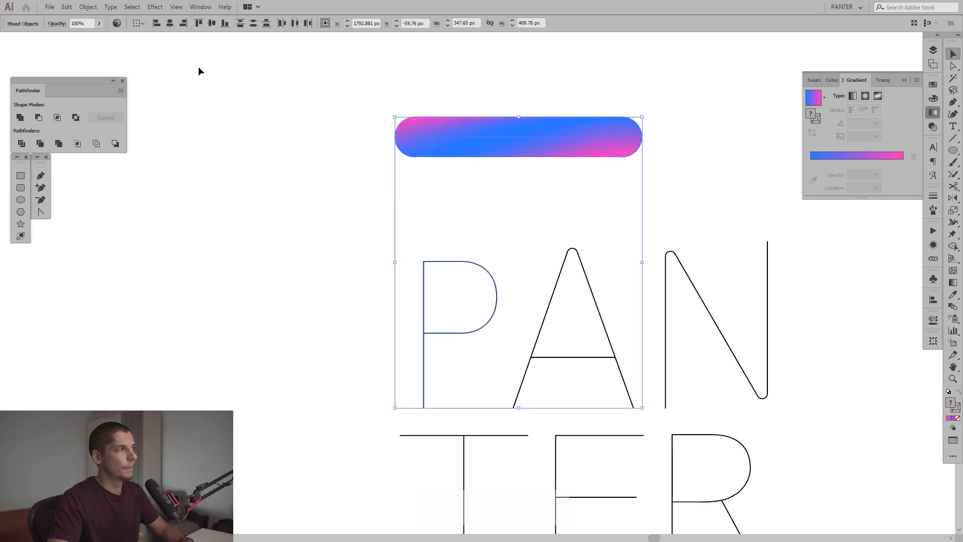
{"action": "left_click", "coordinate": [87, 7]}
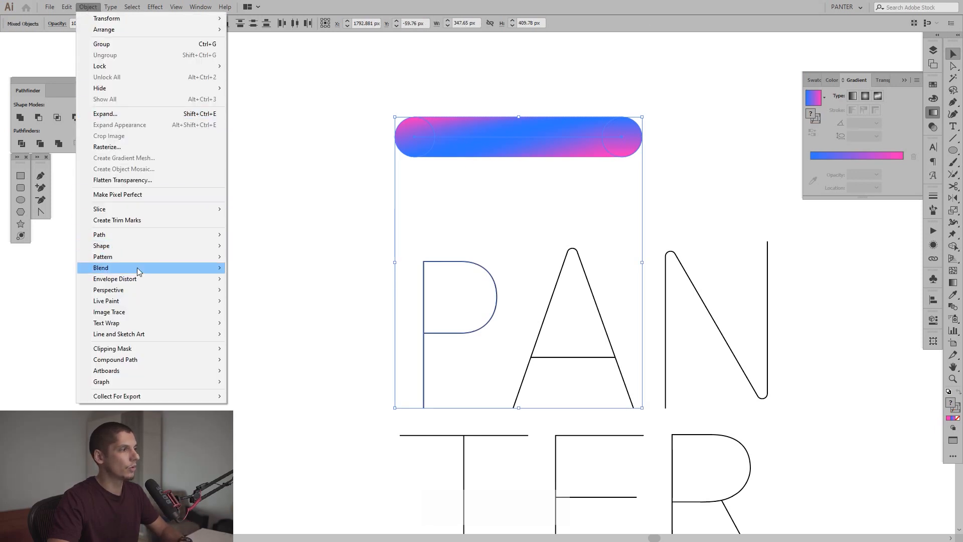
{"action": "mouse_move", "coordinate": [149, 272]}
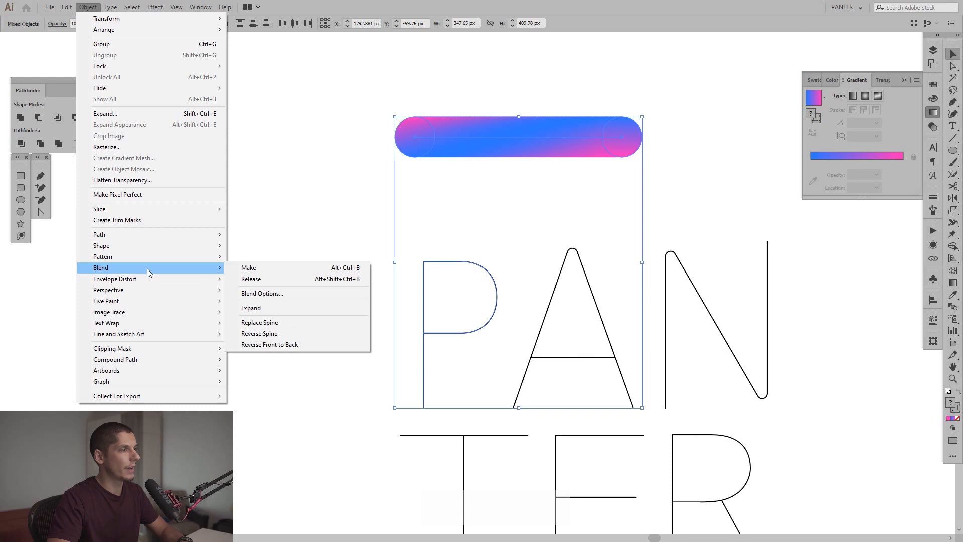
{"action": "left_click", "coordinate": [284, 326]}
{"action": "left_click", "coordinate": [440, 206]}
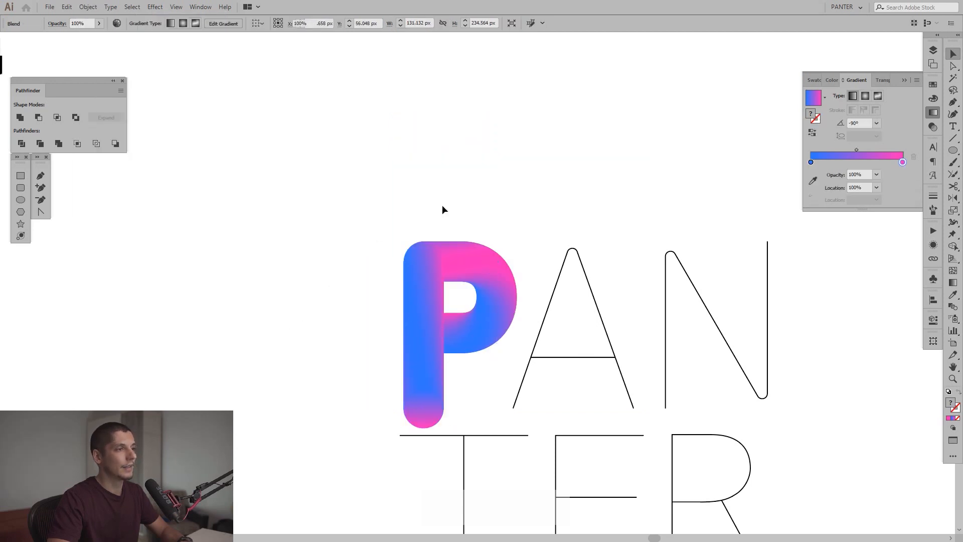
Inspect the blended letter P and undo its spine replacement.
{"action": "key", "text": "space"}
{"action": "left_click_drag", "start_coordinate": [551, 205], "coordinate": [555, 117]}
{"action": "scroll", "coordinate": [525, 145], "scroll_direction": "up", "scroll_amount": 1}
{"action": "key", "text": "space"}
{"action": "left_click_drag", "start_coordinate": [573, 190], "coordinate": [508, 215]}
{"action": "scroll", "coordinate": [536, 176], "scroll_direction": "down", "scroll_amount": 2}
{"action": "key", "text": "space"}
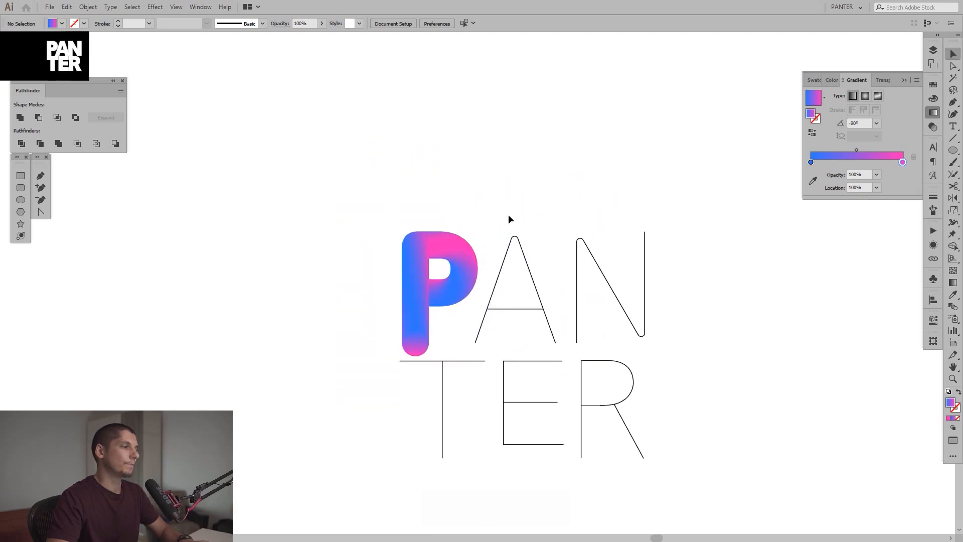
{"action": "key", "text": "ctrl+z"}
Try to replace the gradient bar's blend spine with all six letter paths at once.
{"action": "left_click_drag", "start_coordinate": [418, 427], "coordinate": [356, 473]}
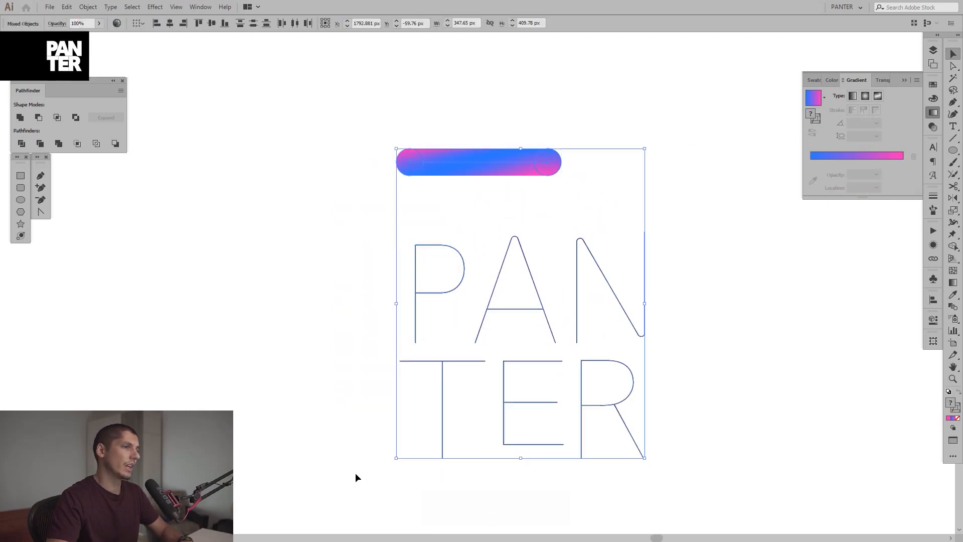
{"action": "left_click", "coordinate": [88, 7]}
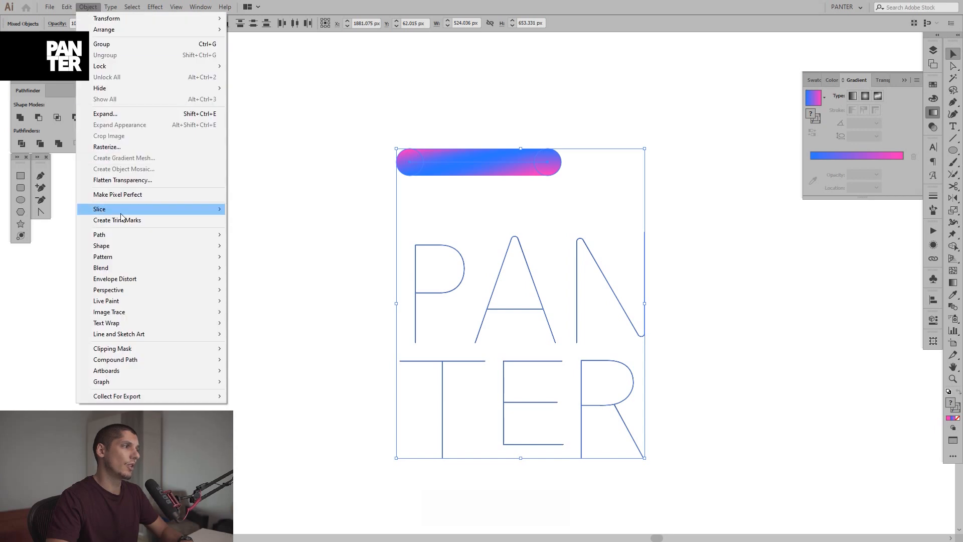
{"action": "mouse_move", "coordinate": [134, 268]}
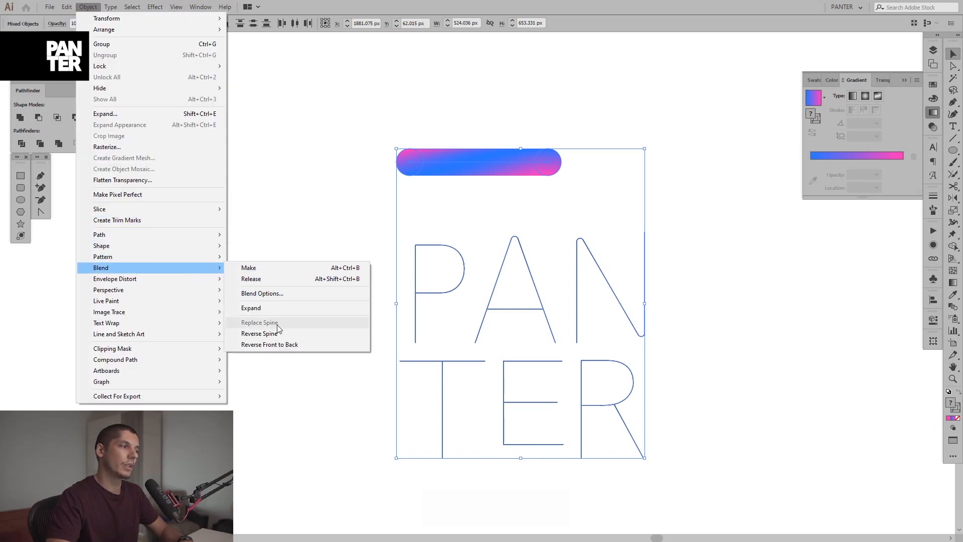
{"action": "left_click", "coordinate": [336, 275]}
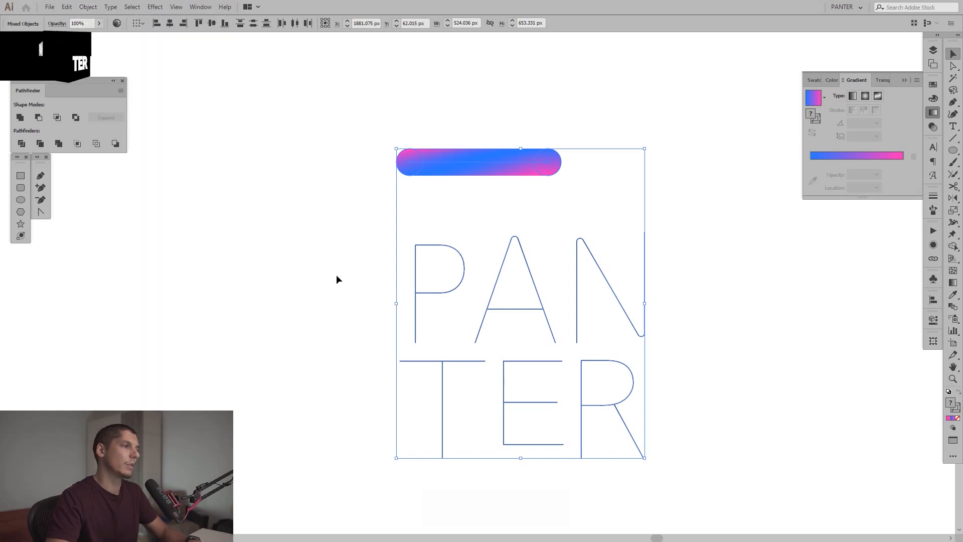
{"action": "left_click_drag", "start_coordinate": [526, 217], "coordinate": [448, 207]}
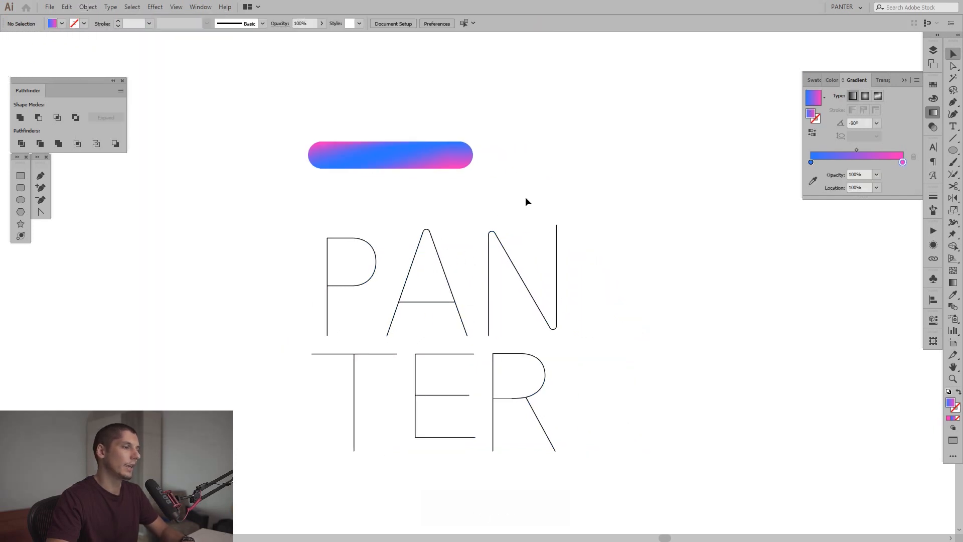
Duplicate the gradient bar straight upward to keep a spare copy above the original.
{"action": "left_click", "coordinate": [423, 165]}
{"action": "scroll", "coordinate": [336, 144], "scroll_direction": "up", "scroll_amount": 1}
{"action": "scroll", "coordinate": [336, 145], "scroll_direction": "down", "scroll_amount": 1}
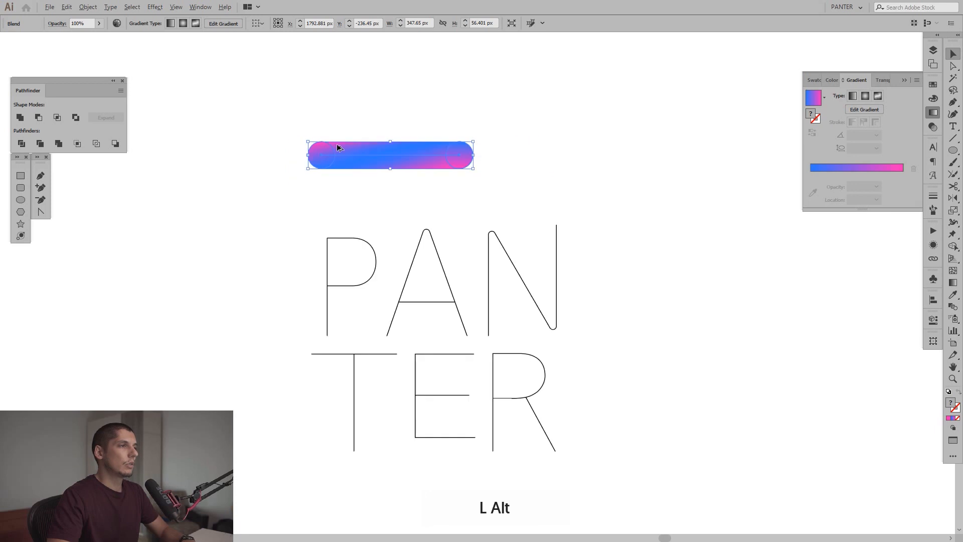
{"action": "left_click_drag", "start_coordinate": [350, 154], "coordinate": [351, 91]}
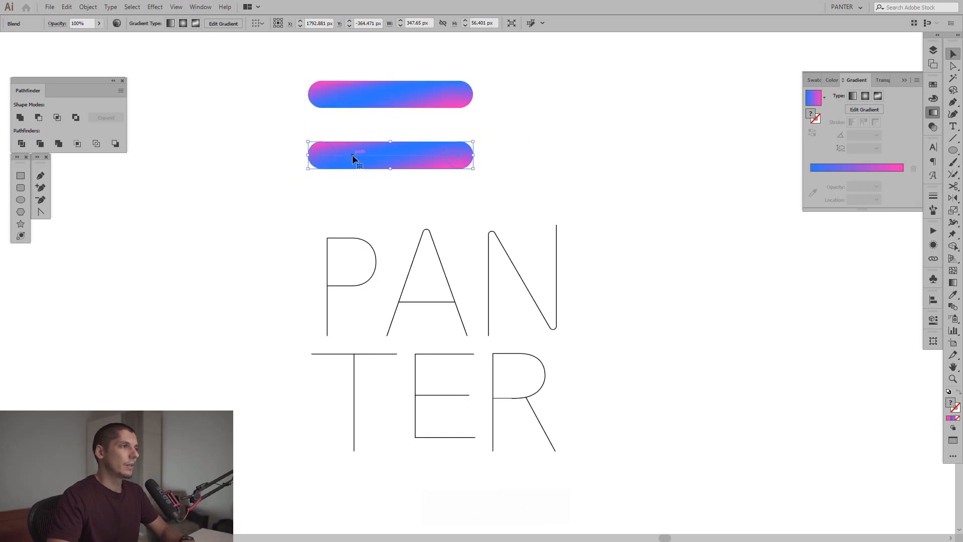
Replace the spine of the lower gradient bar's blend with the letter P path.
{"action": "left_click", "coordinate": [326, 239], "text": "shift"}
{"action": "left_click", "coordinate": [86, 9]}
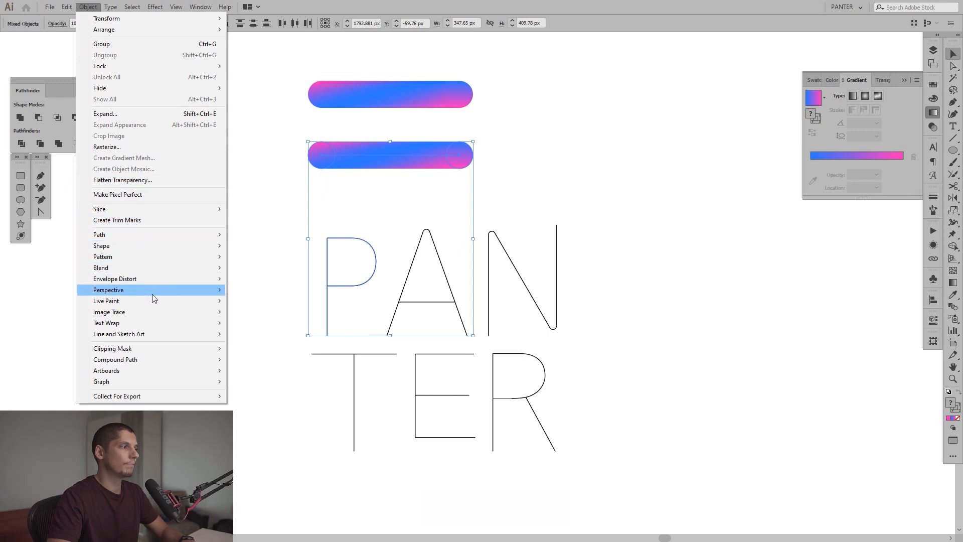
{"action": "mouse_move", "coordinate": [161, 264]}
{"action": "left_click", "coordinate": [249, 268]}
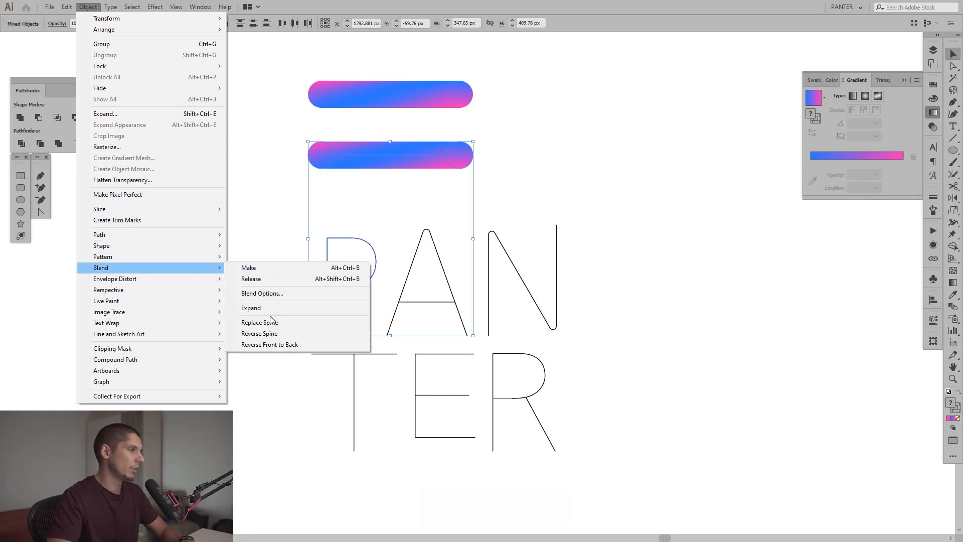
{"action": "left_click_drag", "start_coordinate": [465, 193], "coordinate": [420, 201]}
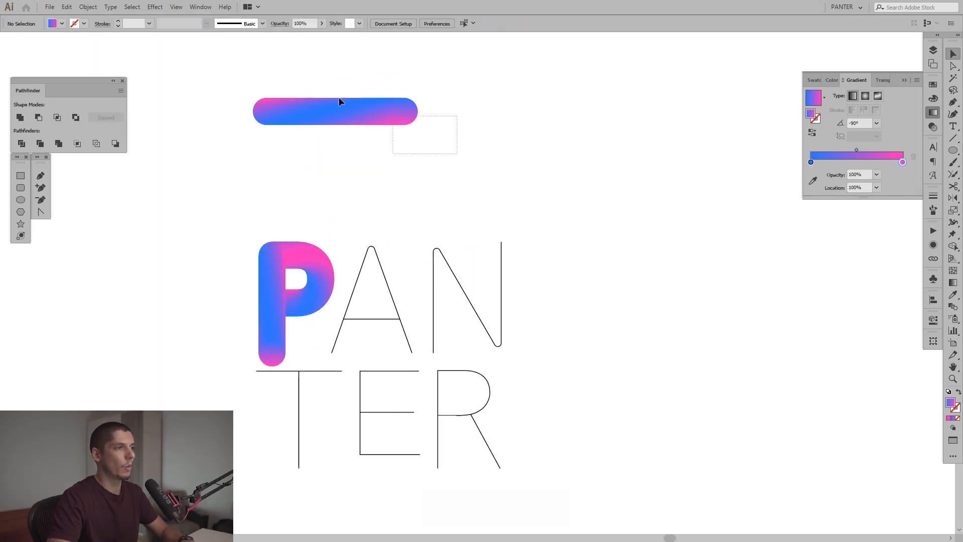
Copy the spare gradient bar to the right of the lettering and repeat the duplication downward into a column of eight bars.
{"action": "left_click", "coordinate": [354, 108]}
{"action": "left_click_drag", "start_coordinate": [361, 109], "coordinate": [598, 176]}
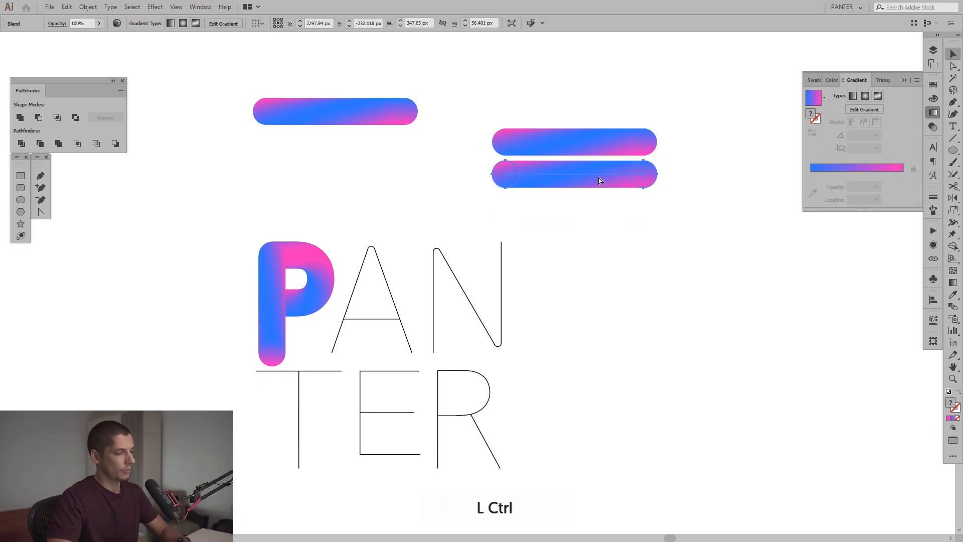
{"action": "key", "text": "ctrl+d"}
{"action": "key", "text": "ctrl+d"}
{"action": "key", "text": "ctrl+d"}
{"action": "key", "text": "ctrl+d"}
{"action": "key", "text": "ctrl+d"}
{"action": "key", "text": "ctrl+d"}
Move the column of copied bars slightly up and farther right of the letters, and select its lowest bar.
{"action": "left_click_drag", "start_coordinate": [676, 197], "coordinate": [679, 112]}
{"action": "left_click", "coordinate": [548, 171]}
{"action": "left_click", "coordinate": [635, 333]}
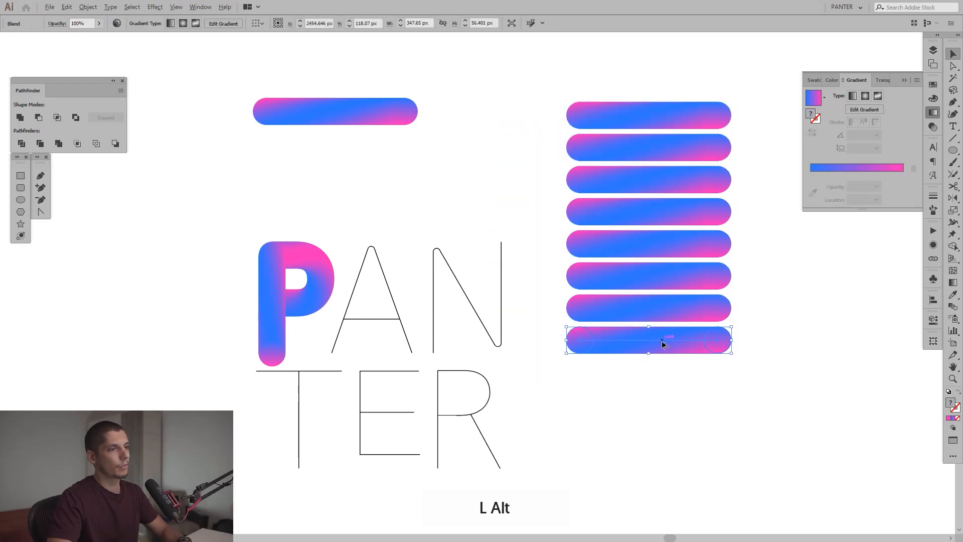
Duplicate the lowest gradient bar about 77 px straight down and repeat the duplication four more times to extend the column.
{"action": "left_click_drag", "start_coordinate": [662, 354], "coordinate": [668, 379]}
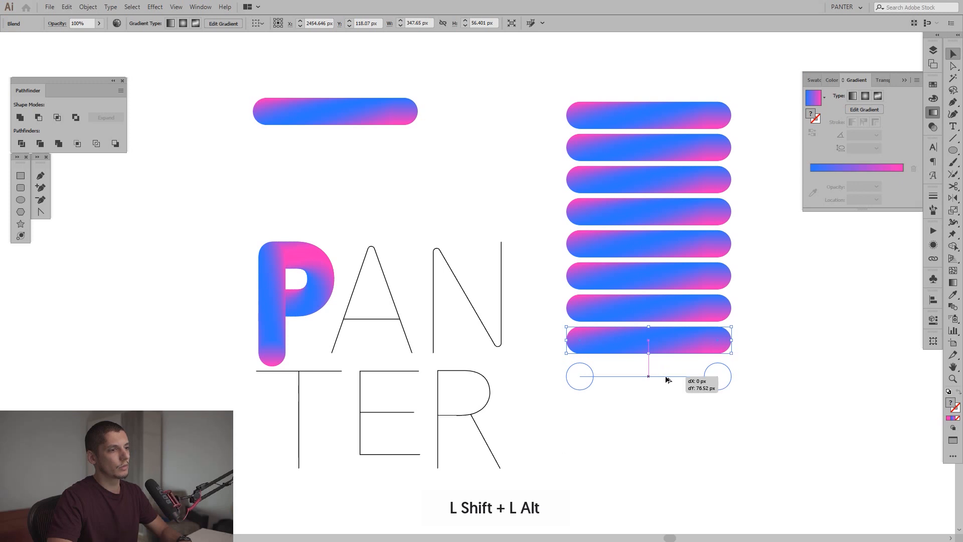
{"action": "left_click_drag", "start_coordinate": [666, 379], "coordinate": [667, 378]}
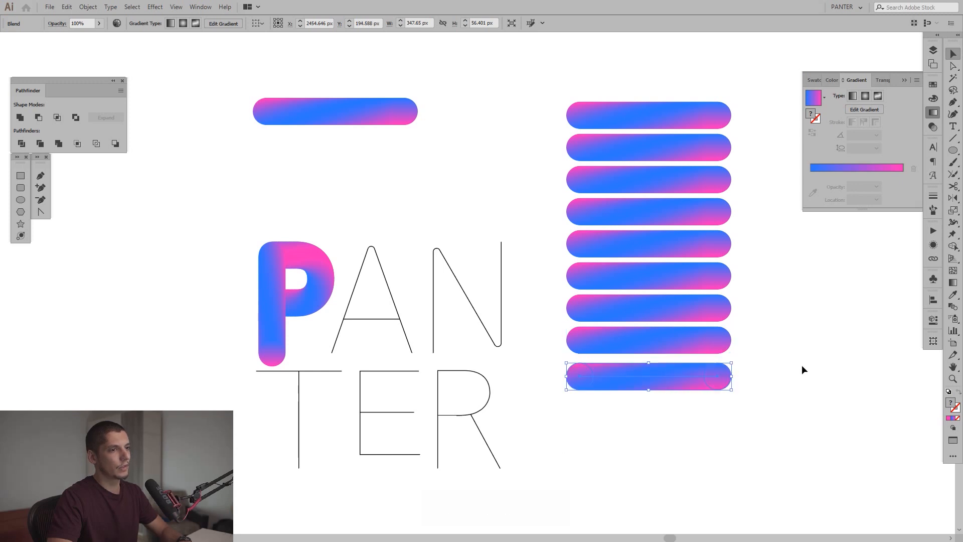
{"action": "key", "text": "ctrl+d"}
{"action": "key", "text": "ctrl+d"}
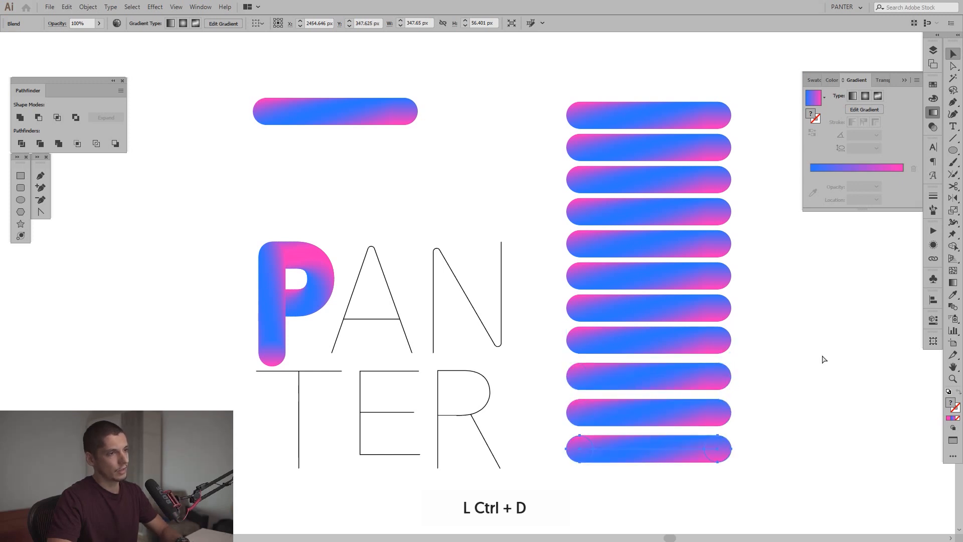
{"action": "key", "text": "ctrl+d"}
{"action": "key", "text": "ctrl+d"}
Delete the four lowest gradient bars from the extended column.
{"action": "left_click_drag", "start_coordinate": [819, 361], "coordinate": [793, 334]}
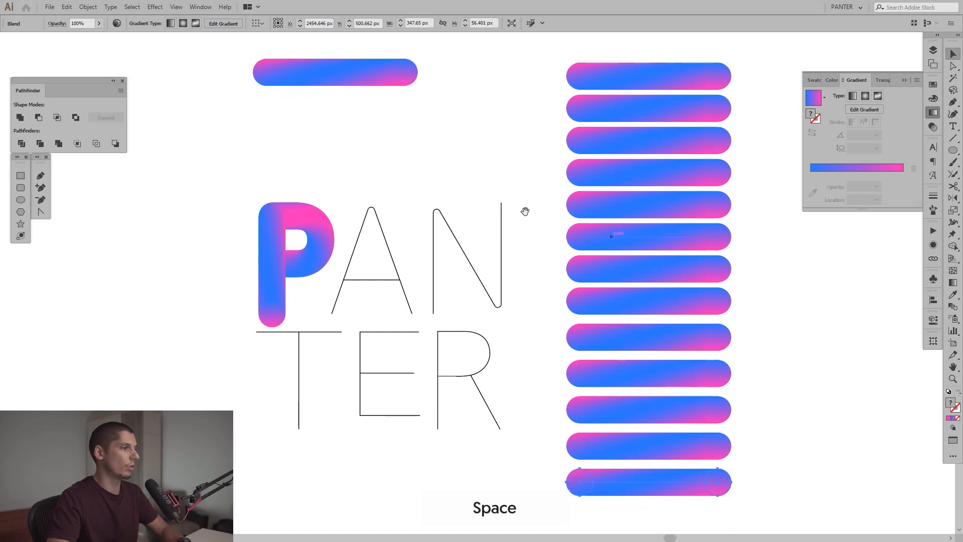
{"action": "left_click_drag", "start_coordinate": [525, 210], "coordinate": [566, 249]}
{"action": "left_click_drag", "start_coordinate": [796, 396], "coordinate": [758, 310]}
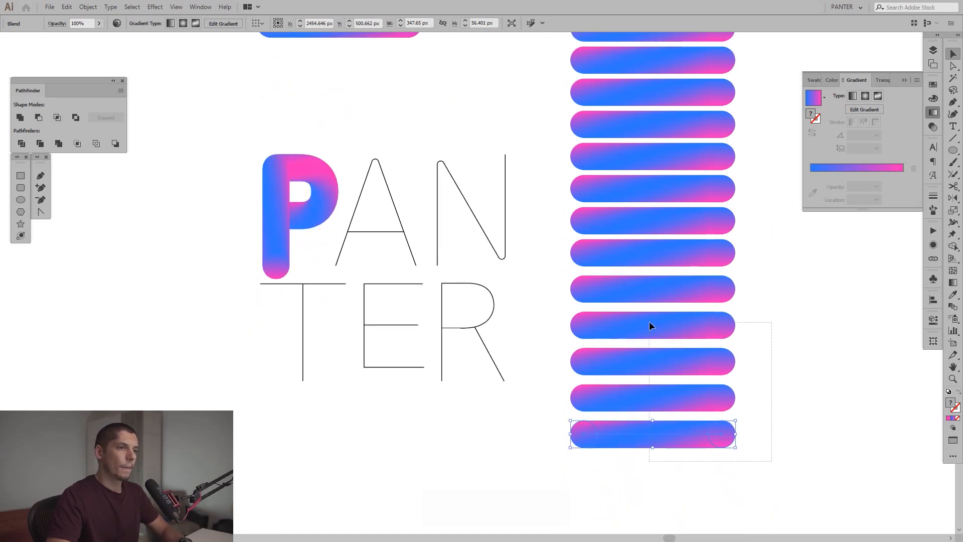
{"action": "left_click_drag", "start_coordinate": [771, 461], "coordinate": [648, 322]}
{"action": "key", "text": "Delete"}
Replace the spine of the top gradient bar's blend in the column with the letter A's outer path.
{"action": "left_click_drag", "start_coordinate": [552, 219], "coordinate": [596, 351]}
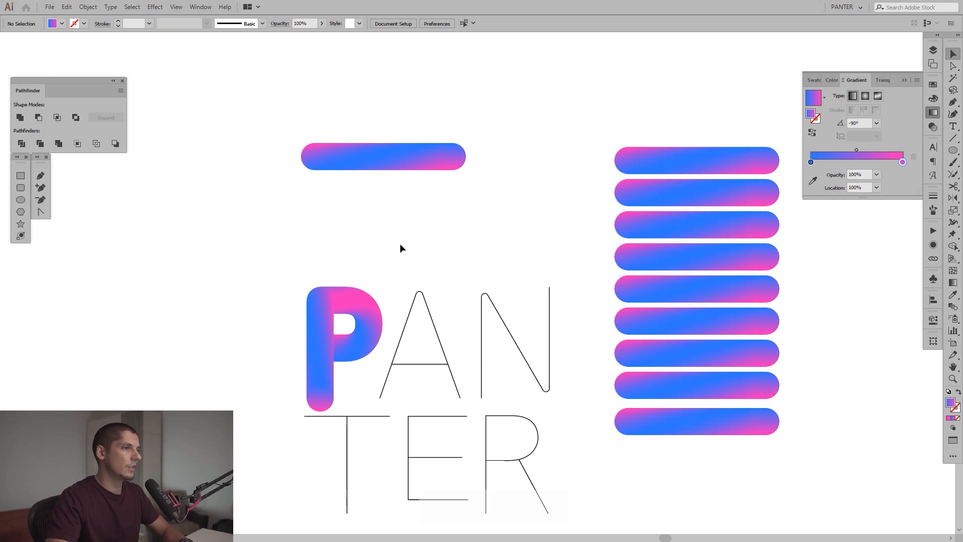
{"action": "left_click", "coordinate": [435, 329]}
{"action": "left_click", "coordinate": [676, 160], "text": "shift"}
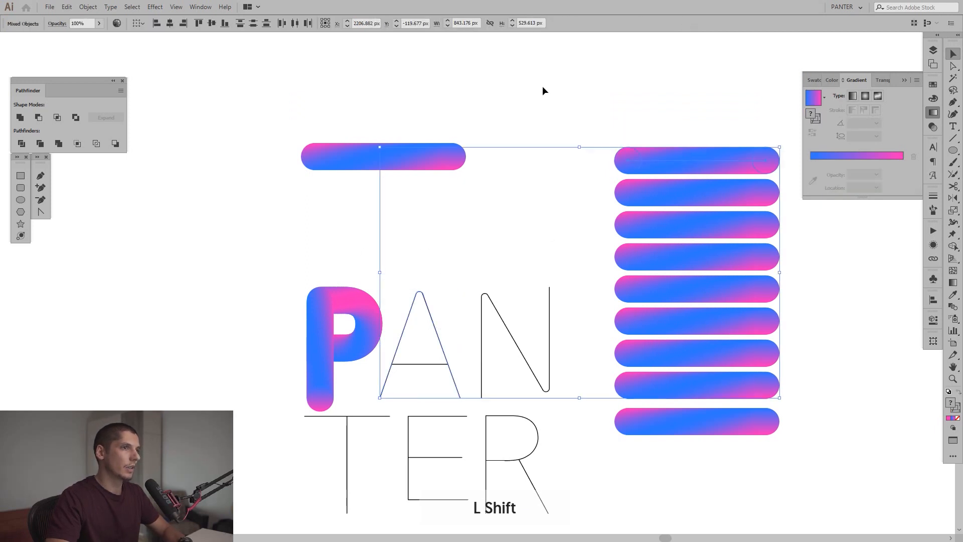
{"action": "left_click", "coordinate": [88, 6]}
{"action": "mouse_move", "coordinate": [123, 268]}
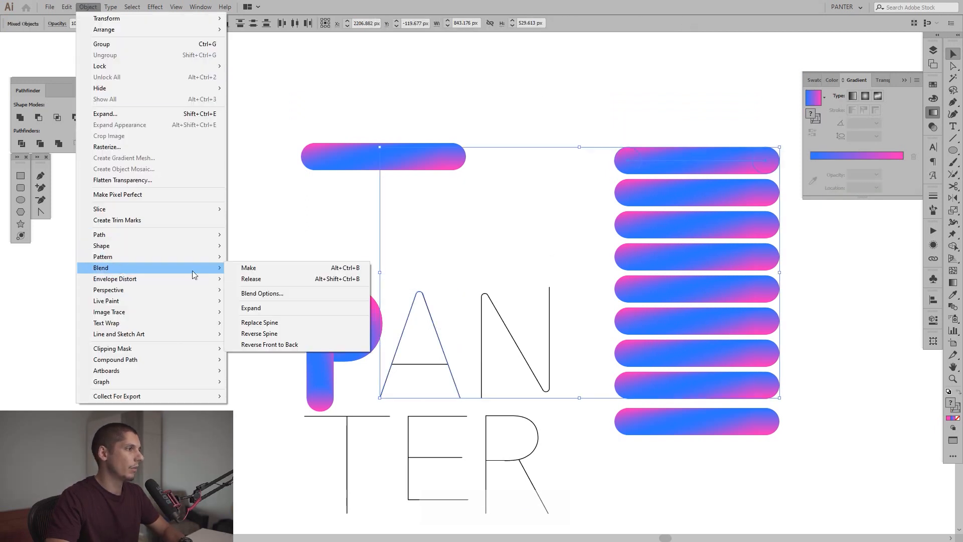
{"action": "left_click", "coordinate": [272, 325]}
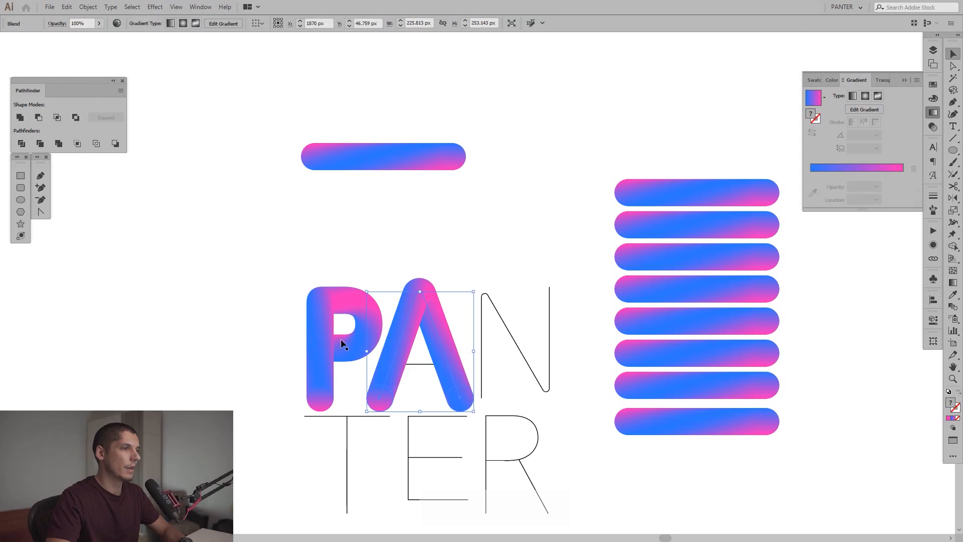
Replace the spine of the next gradient bar's blend with the letter A's crossbar path.
{"action": "left_click", "coordinate": [427, 364]}
{"action": "left_click", "coordinate": [679, 196], "text": "shift"}
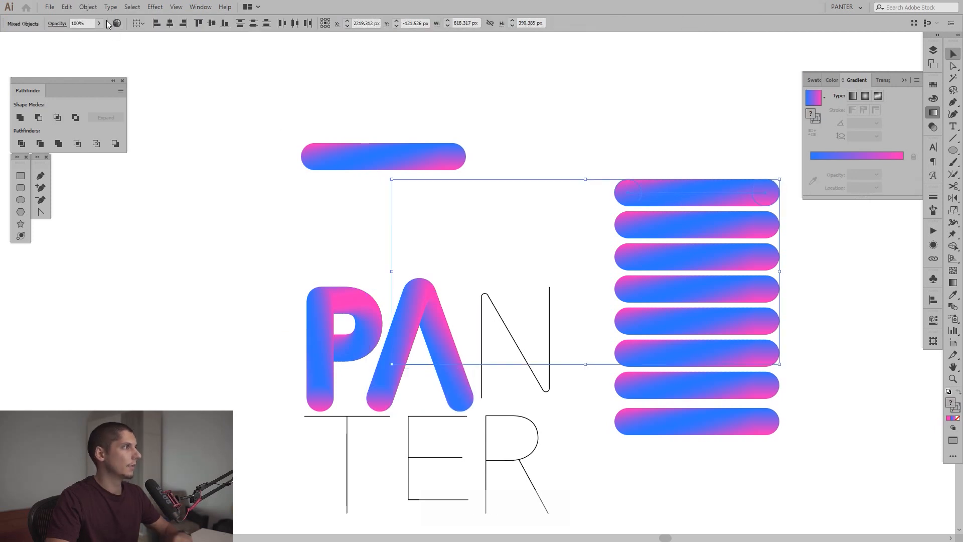
{"action": "left_click", "coordinate": [87, 6]}
{"action": "mouse_move", "coordinate": [123, 269]}
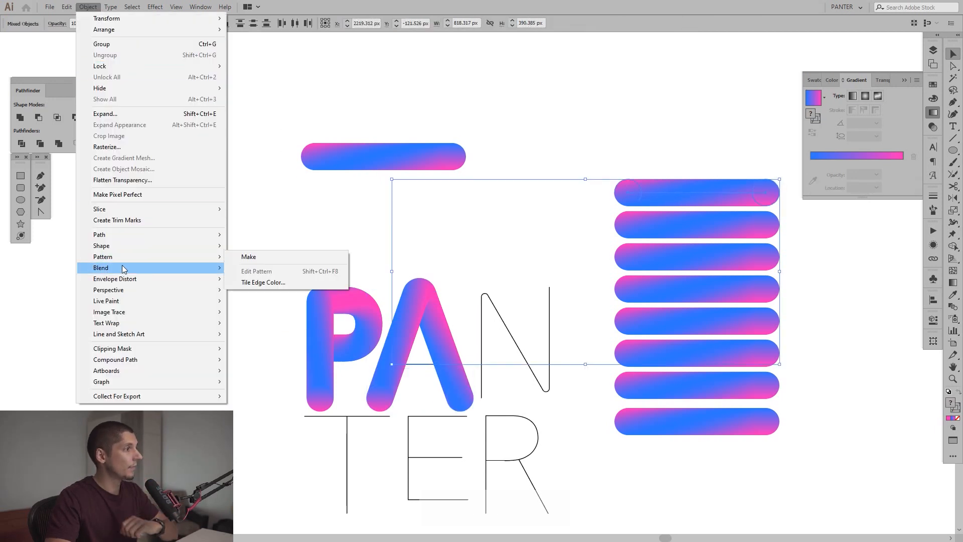
{"action": "left_click", "coordinate": [259, 324]}
Replace the spine of the column's top gradient bar blend with the letter N path.
{"action": "left_click_drag", "start_coordinate": [589, 364], "coordinate": [538, 289]}
{"action": "left_click", "coordinate": [499, 220]}
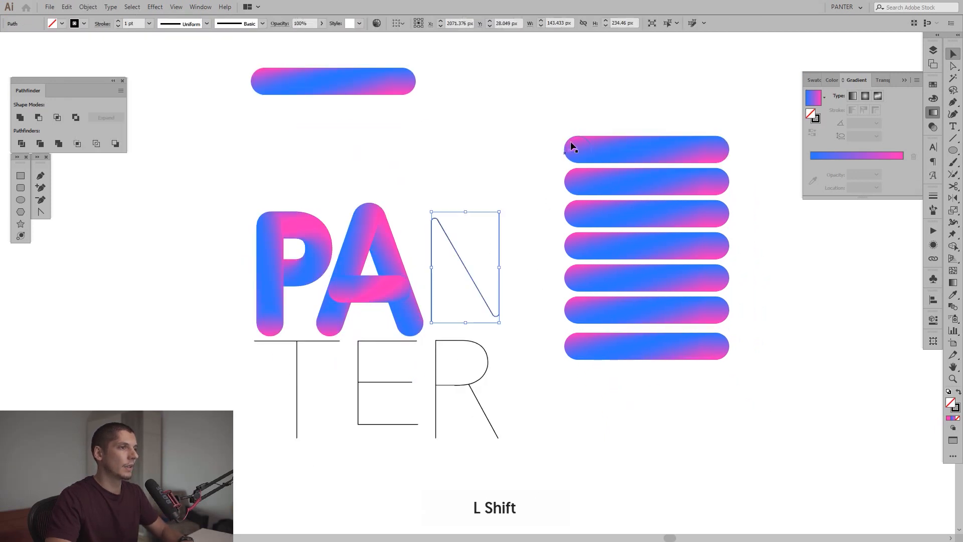
{"action": "left_click", "coordinate": [622, 146], "text": "shift"}
{"action": "left_click", "coordinate": [80, 9]}
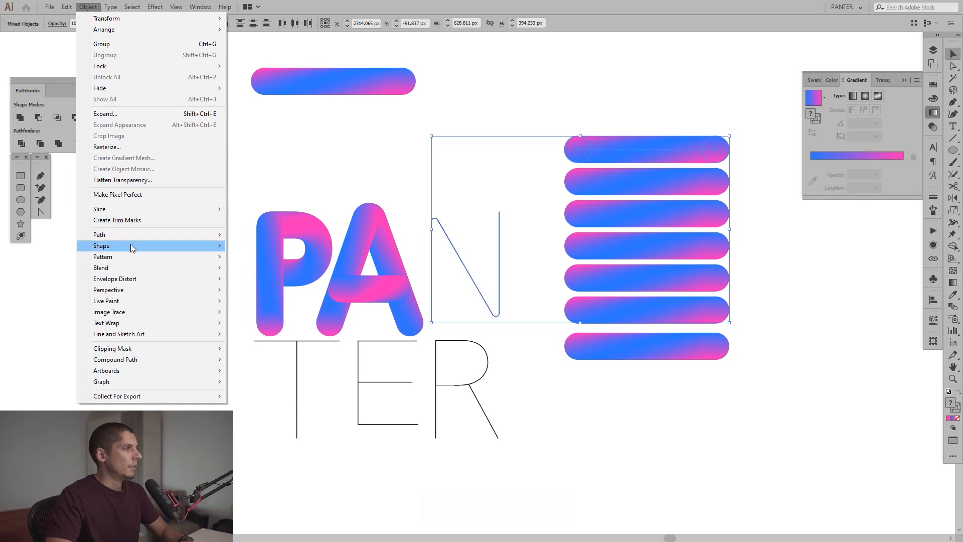
{"action": "mouse_move", "coordinate": [186, 274]}
{"action": "left_click", "coordinate": [259, 322]}
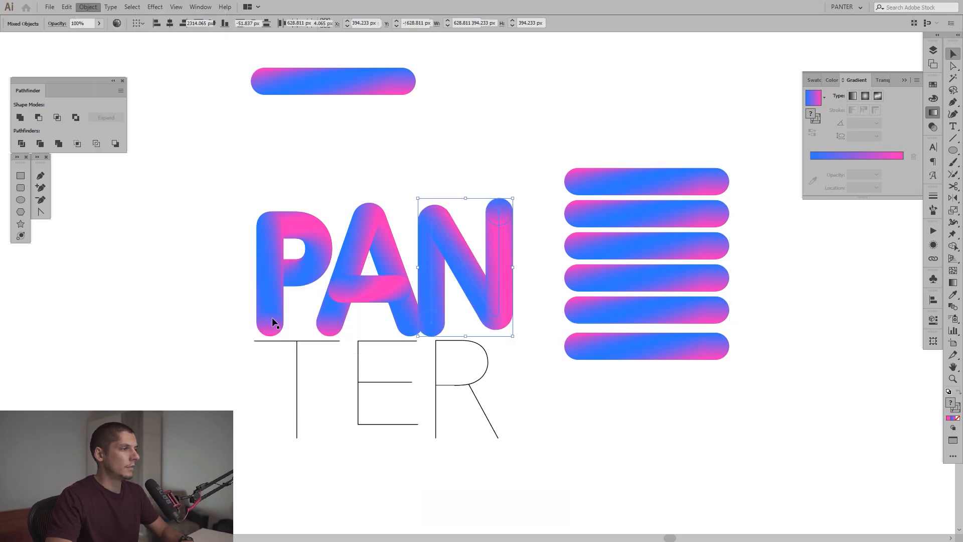
Copy the three lowest gradient bars straight down below the column, deselect them and hide the floating gradient settings.
{"action": "key", "text": "space"}
{"action": "left_click_drag", "start_coordinate": [572, 370], "coordinate": [611, 296]}
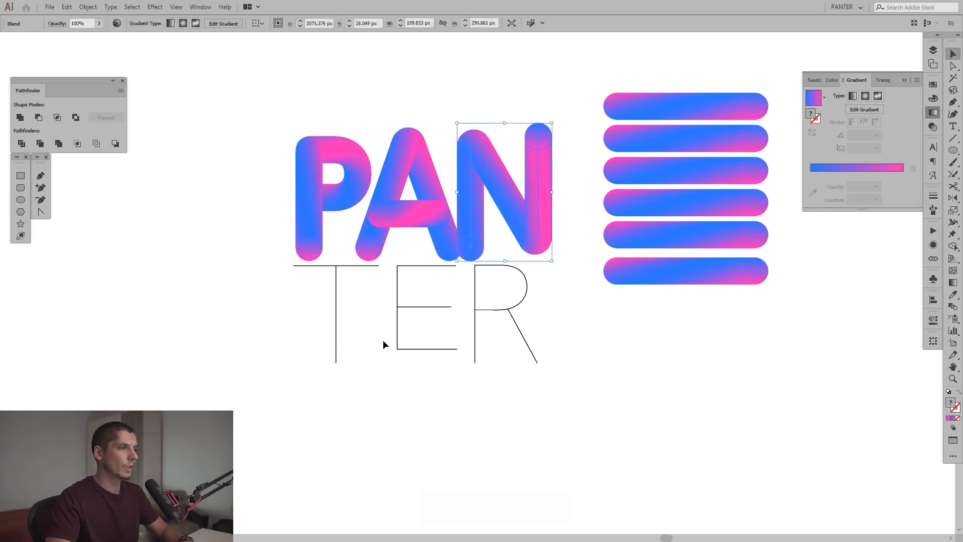
{"action": "left_click", "coordinate": [696, 199]}
{"action": "left_click_drag", "start_coordinate": [696, 199], "coordinate": [704, 312]}
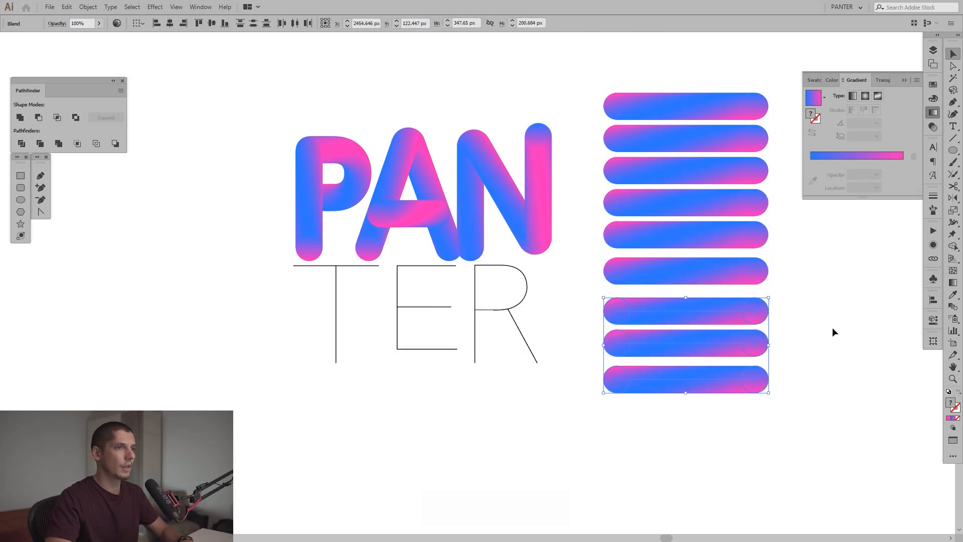
{"action": "left_click", "coordinate": [907, 55]}
{"action": "left_click", "coordinate": [905, 80]}
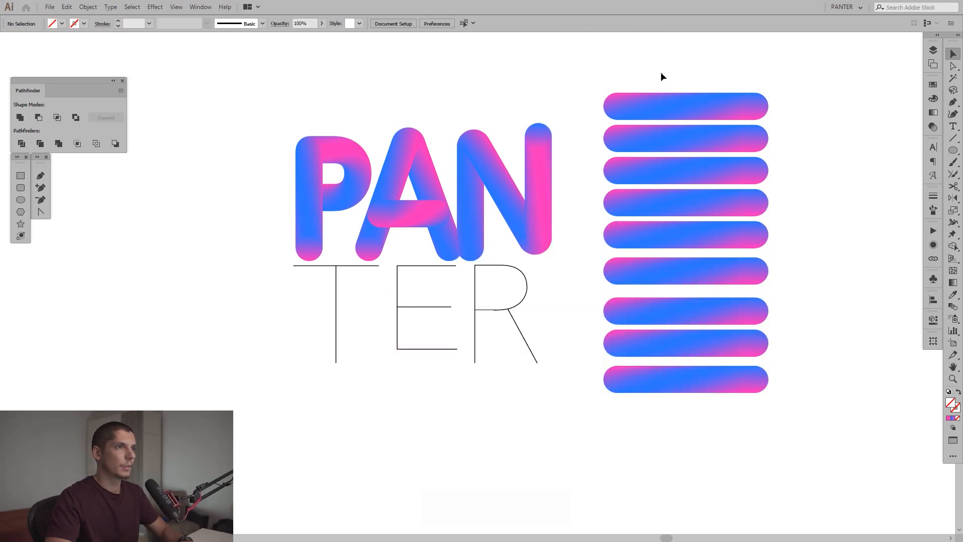
Replace the spine of the top gradient bar's blend with the letter T's horizontal stroke.
{"action": "left_click", "coordinate": [637, 116]}
{"action": "left_click", "coordinate": [347, 264], "text": "shift"}
{"action": "left_click", "coordinate": [89, 7]}
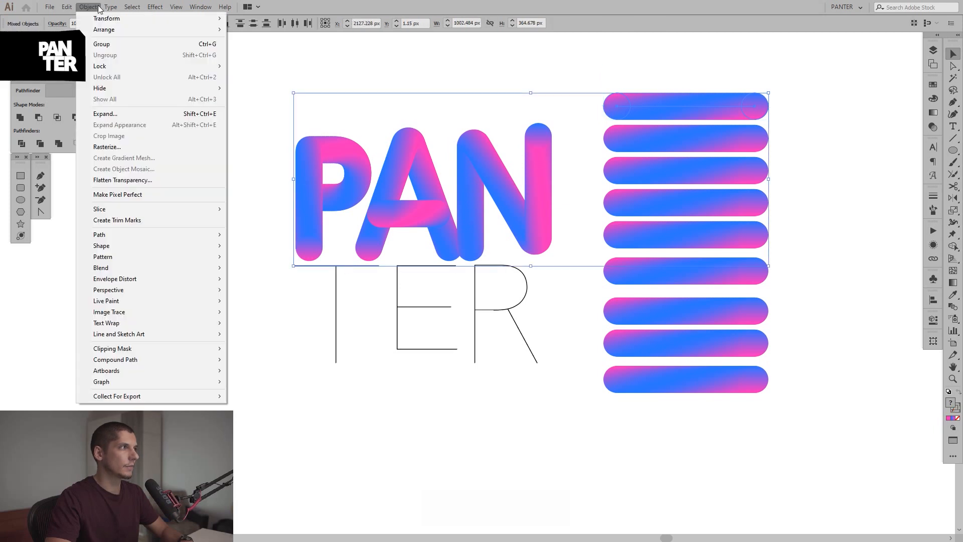
{"action": "mouse_move", "coordinate": [119, 268]}
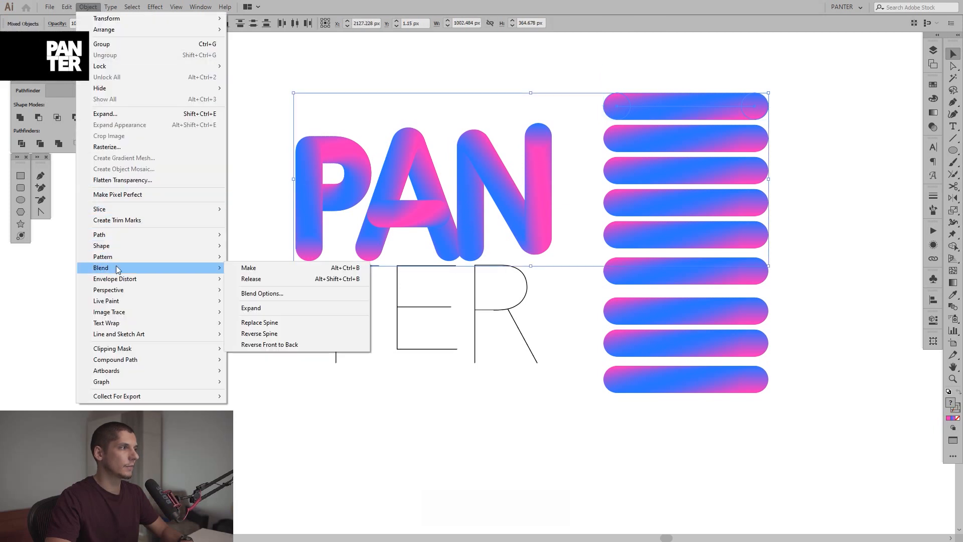
{"action": "left_click", "coordinate": [278, 324]}
Replace the spine of the next gradient bar's blend with the letter T's vertical stem.
{"action": "left_click_drag", "start_coordinate": [300, 344], "coordinate": [300, 345]}
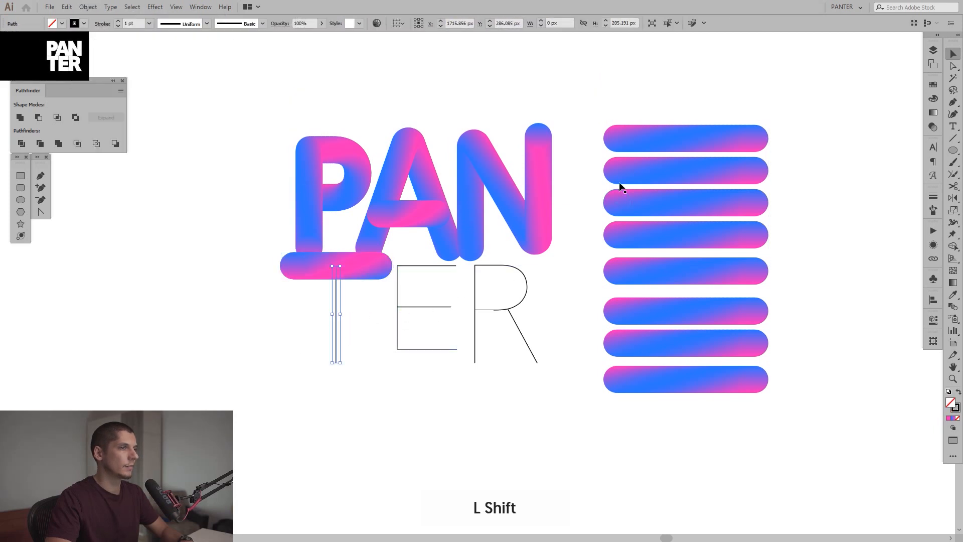
{"action": "left_click", "coordinate": [662, 139], "text": "shift"}
{"action": "left_click", "coordinate": [92, 6]}
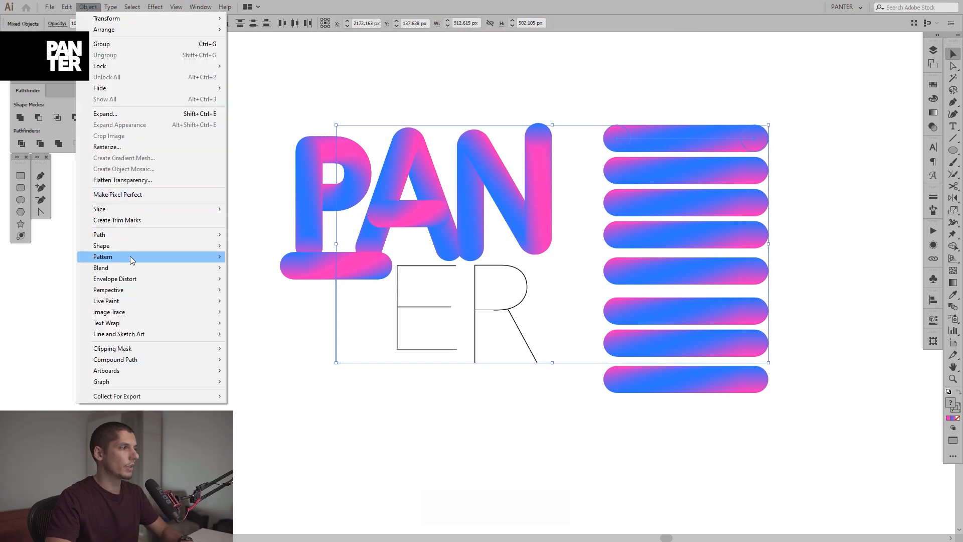
{"action": "mouse_move", "coordinate": [130, 268]}
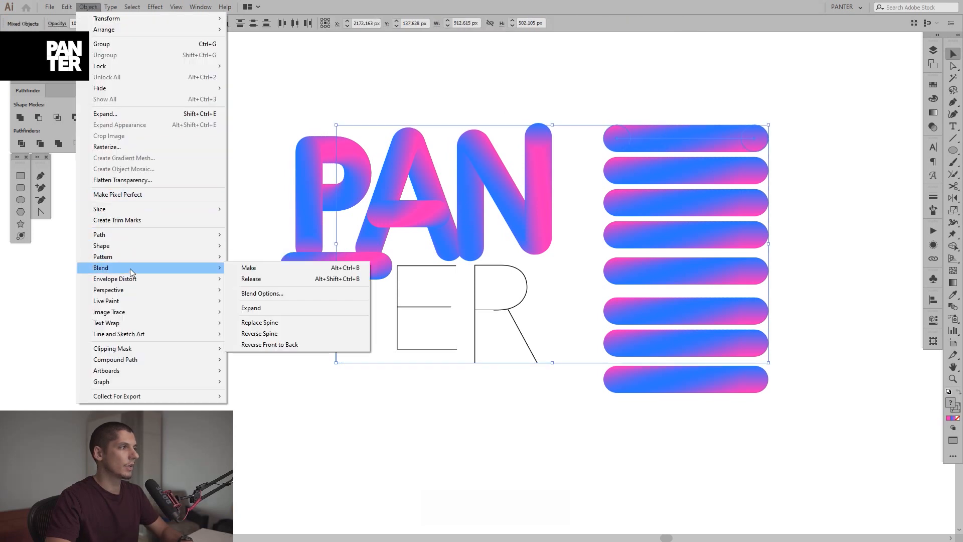
{"action": "left_click", "coordinate": [259, 322]}
Replace the spine of the column's top gradient bar blend with the letter E's outer path.
{"action": "left_click", "coordinate": [426, 270]}
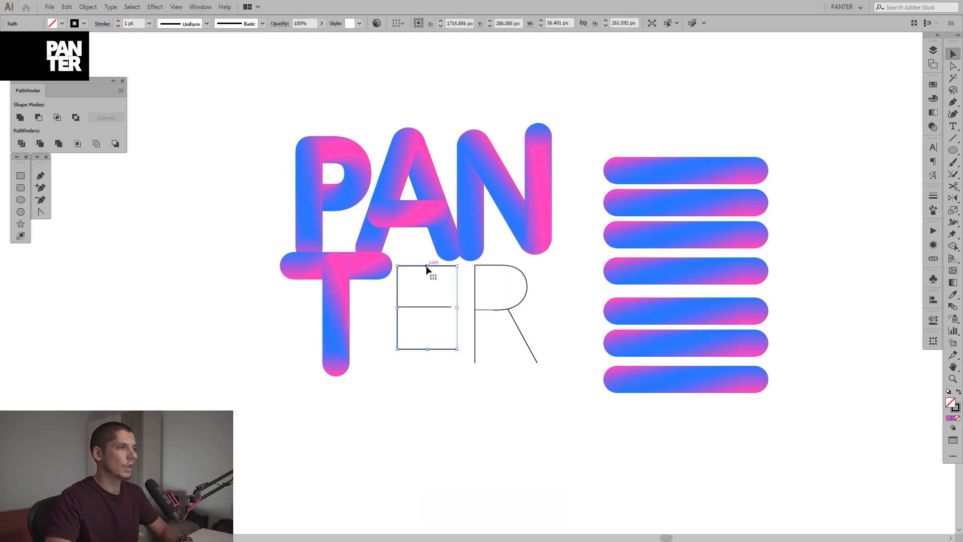
{"action": "left_click", "coordinate": [687, 170], "text": "shift"}
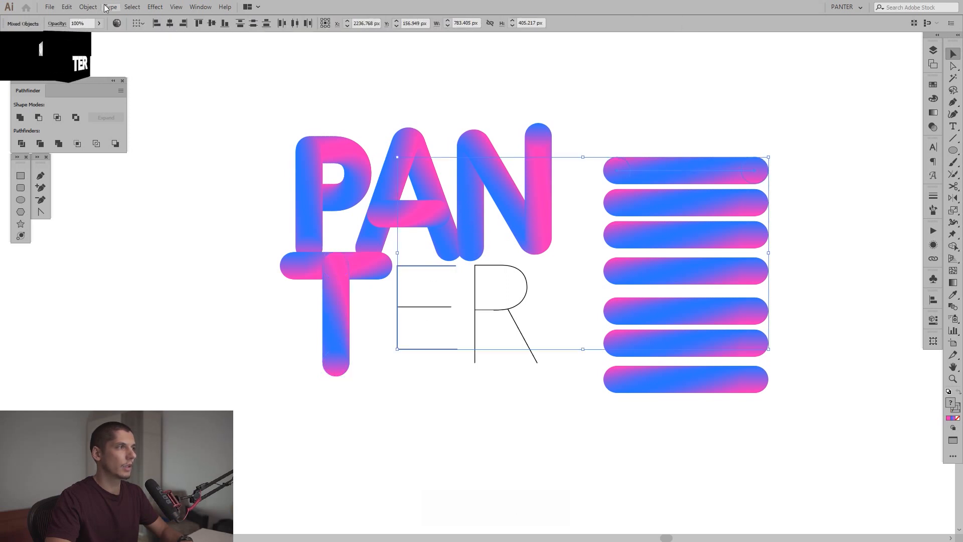
{"action": "left_click", "coordinate": [87, 7]}
{"action": "mouse_move", "coordinate": [151, 267]}
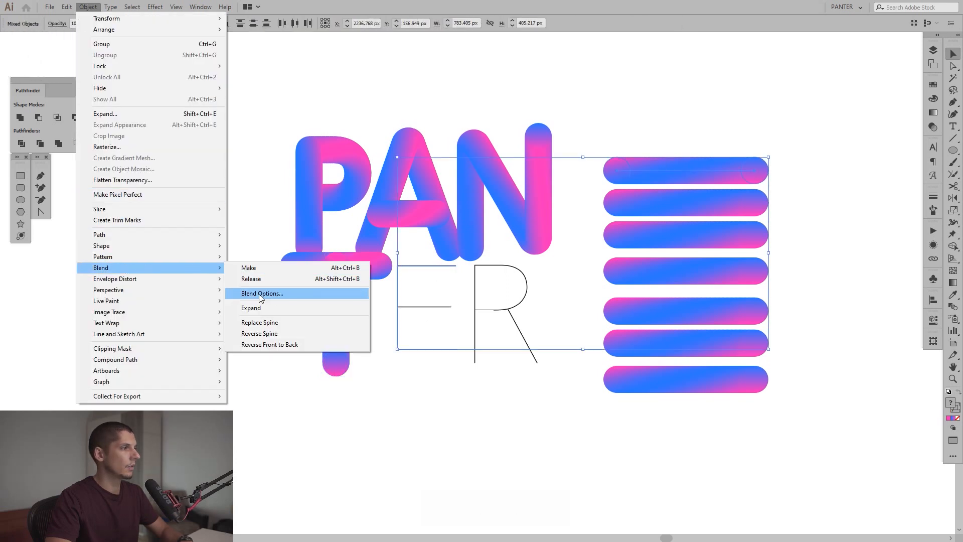
{"action": "left_click", "coordinate": [262, 322]}
Try to replace the spine of the top gradient bar's blend with the letter E's middle stroke.
{"action": "left_click", "coordinate": [427, 306]}
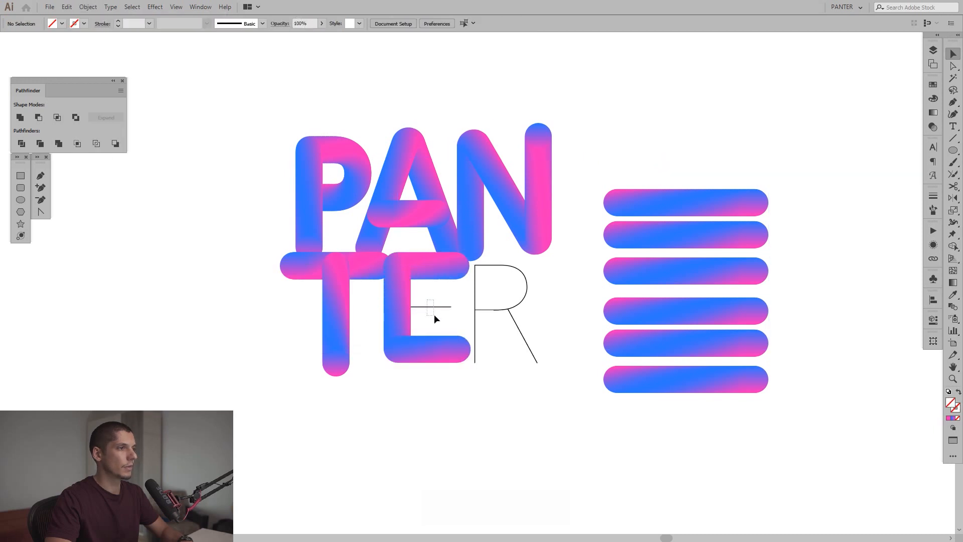
{"action": "left_click", "coordinate": [684, 213], "text": "shift"}
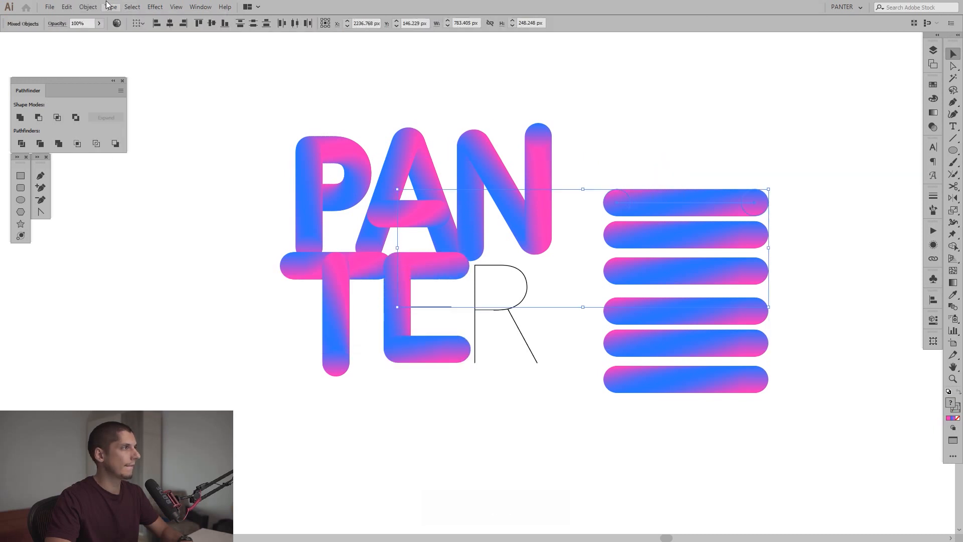
{"action": "left_click", "coordinate": [88, 6]}
{"action": "mouse_move", "coordinate": [127, 267]}
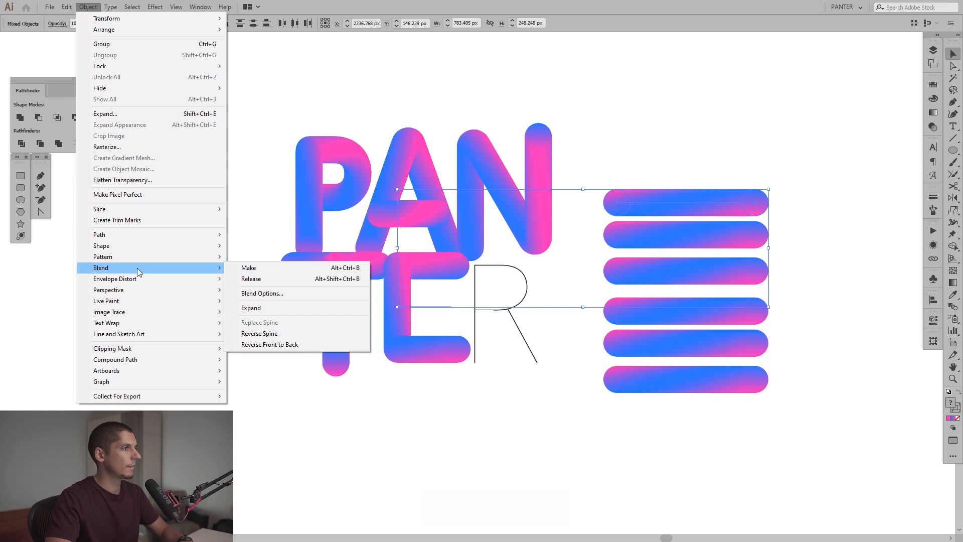
{"action": "left_click", "coordinate": [258, 326]}
Reselect the letter E's middle stroke and make it the replacement spine of the top gradient bar's blend.
{"action": "scroll", "coordinate": [419, 312], "scroll_direction": "up", "scroll_amount": 5}
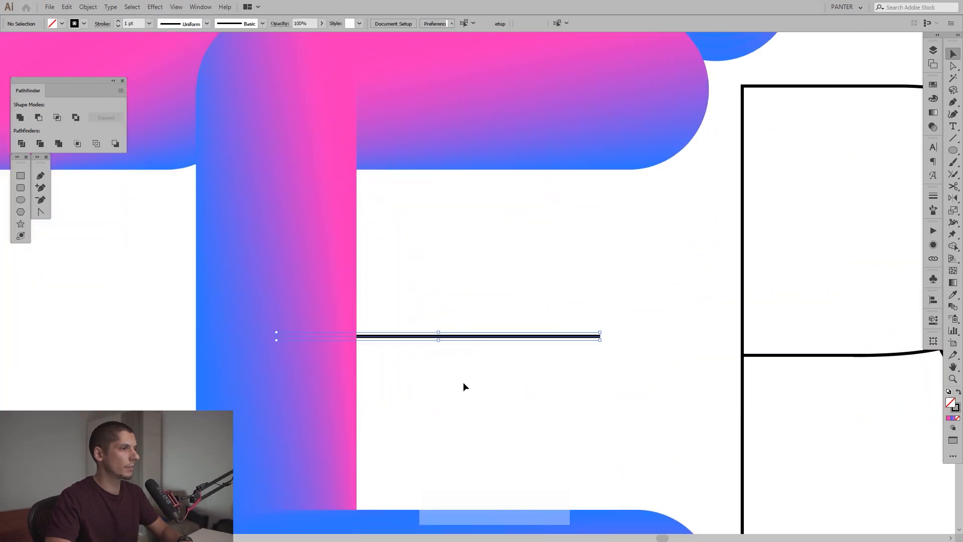
{"action": "scroll", "coordinate": [490, 357], "scroll_direction": "down", "scroll_amount": 6}
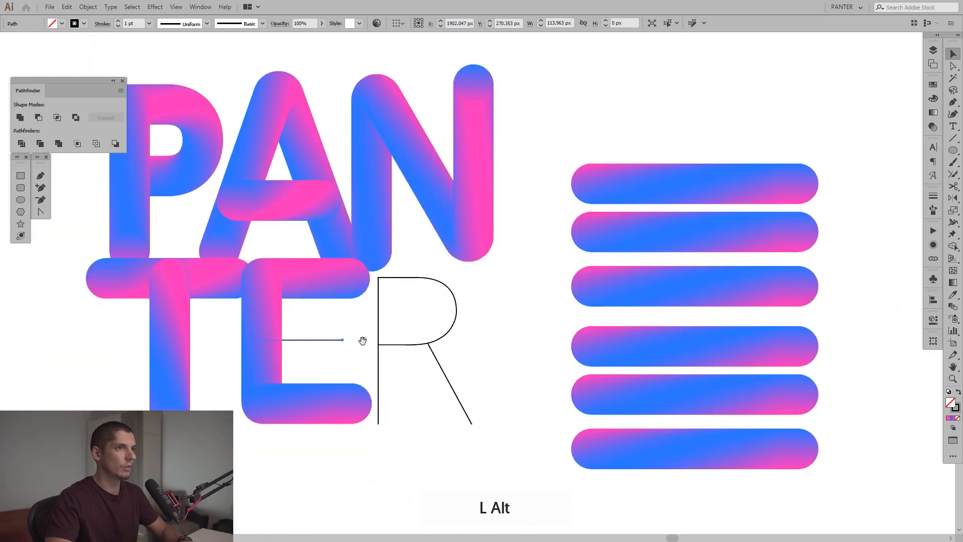
{"action": "left_click", "coordinate": [646, 181], "text": "shift"}
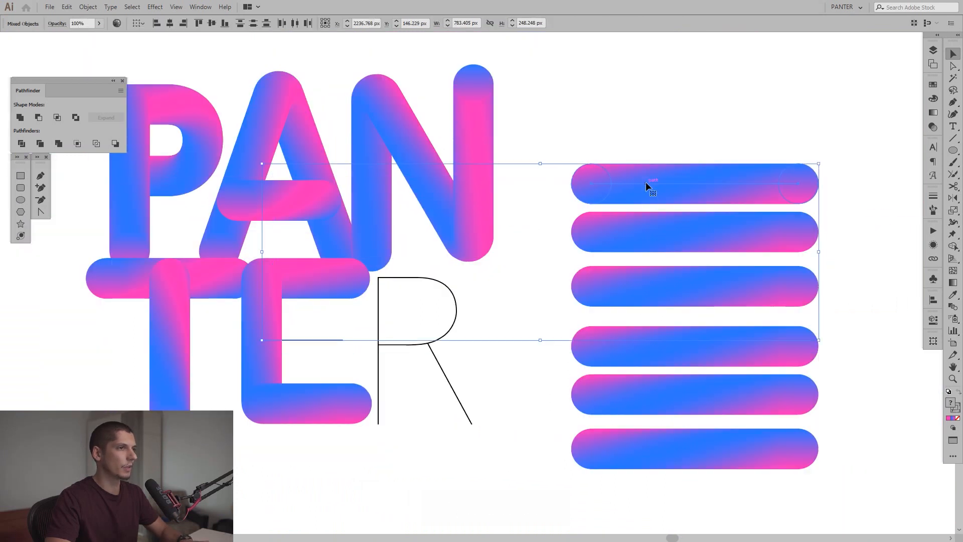
{"action": "left_click", "coordinate": [96, 7]}
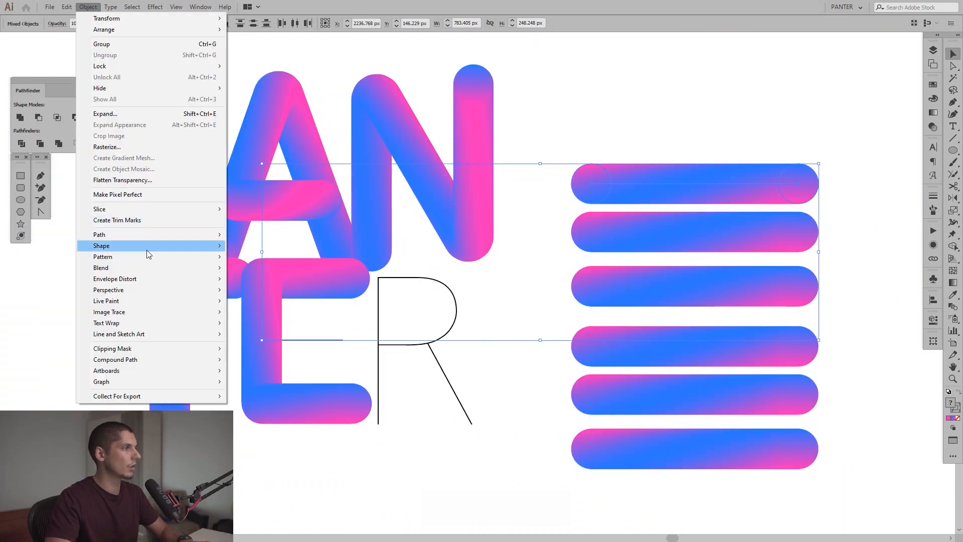
{"action": "mouse_move", "coordinate": [146, 250]}
{"action": "mouse_move", "coordinate": [151, 267]}
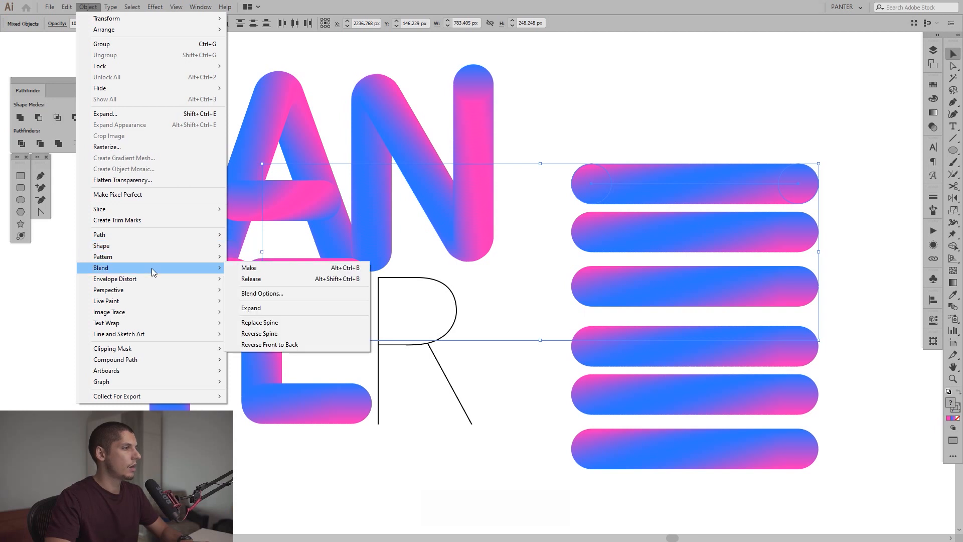
{"action": "left_click", "coordinate": [259, 323]}
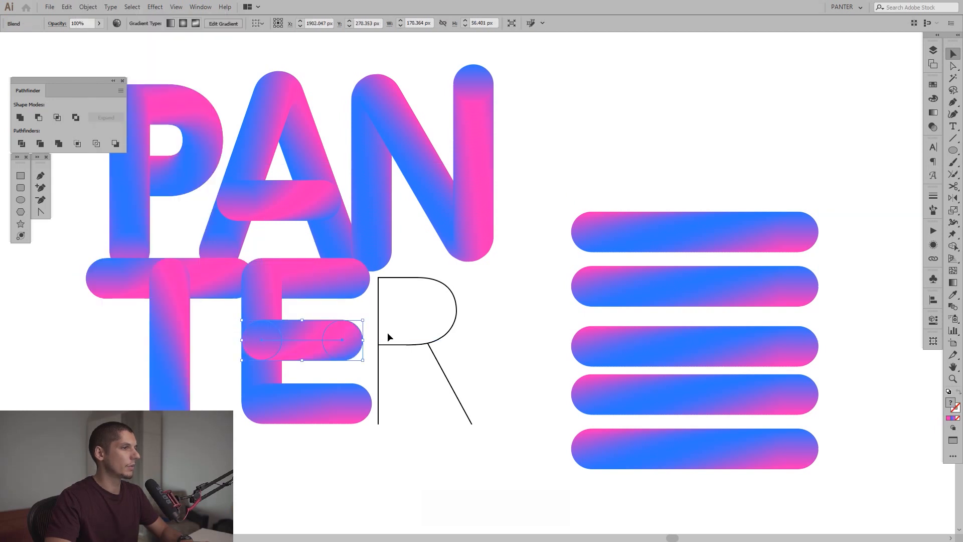
Replace the spine of the column's top gradient bar blend with the letter R's stem-and-bowl path.
{"action": "left_click", "coordinate": [456, 324]}
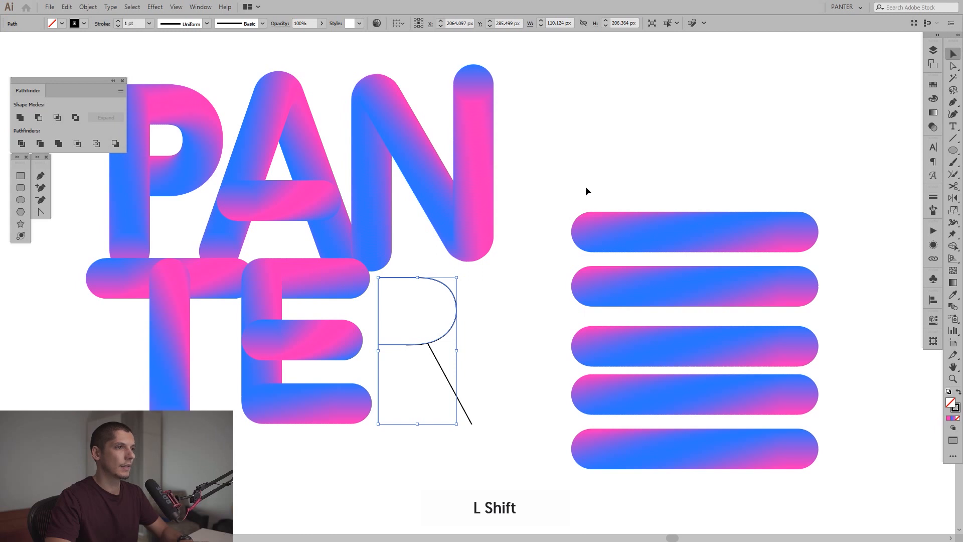
{"action": "left_click", "coordinate": [640, 253], "text": "shift"}
{"action": "left_click", "coordinate": [88, 6]}
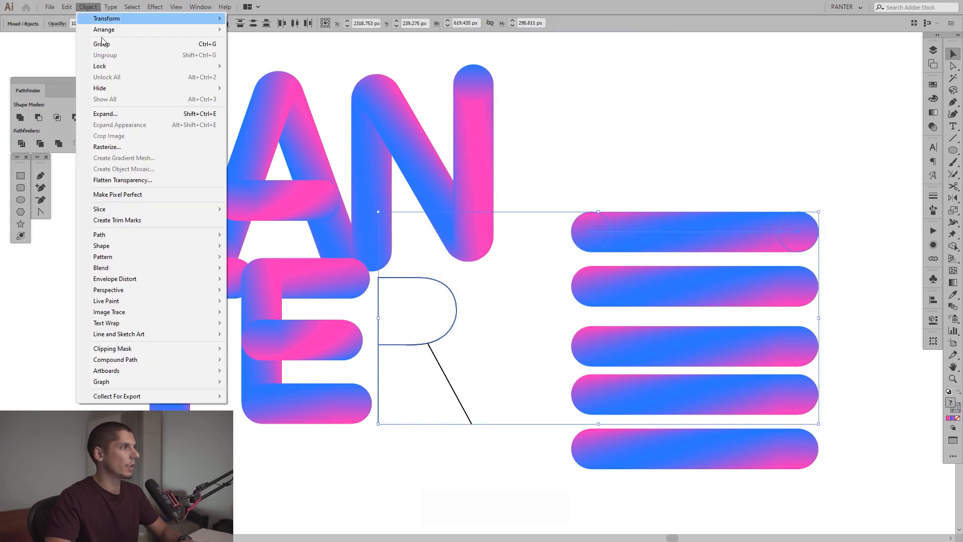
{"action": "mouse_move", "coordinate": [144, 270]}
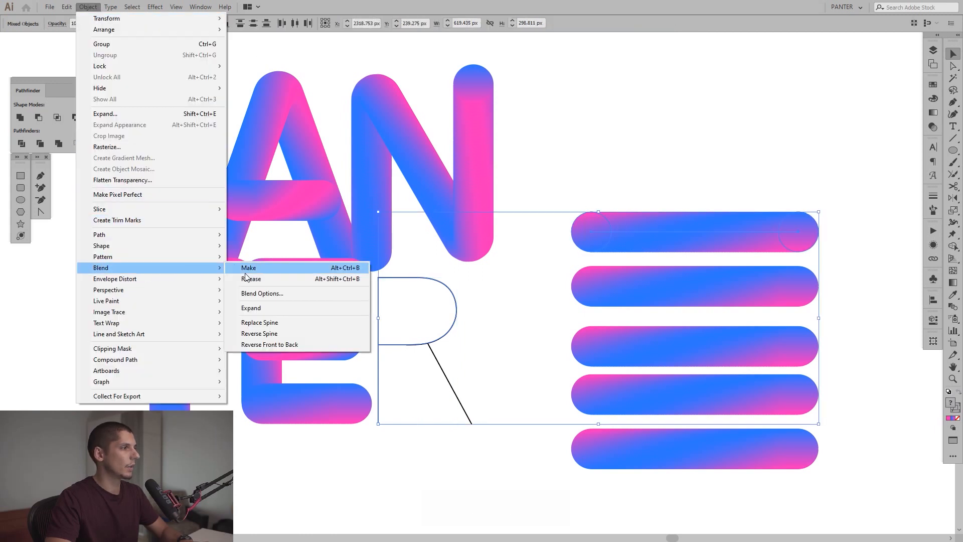
{"action": "left_click", "coordinate": [258, 321]}
Replace the spine of the next gradient bar's blend with the letter R's diagonal leg.
{"action": "left_click", "coordinate": [464, 410]}
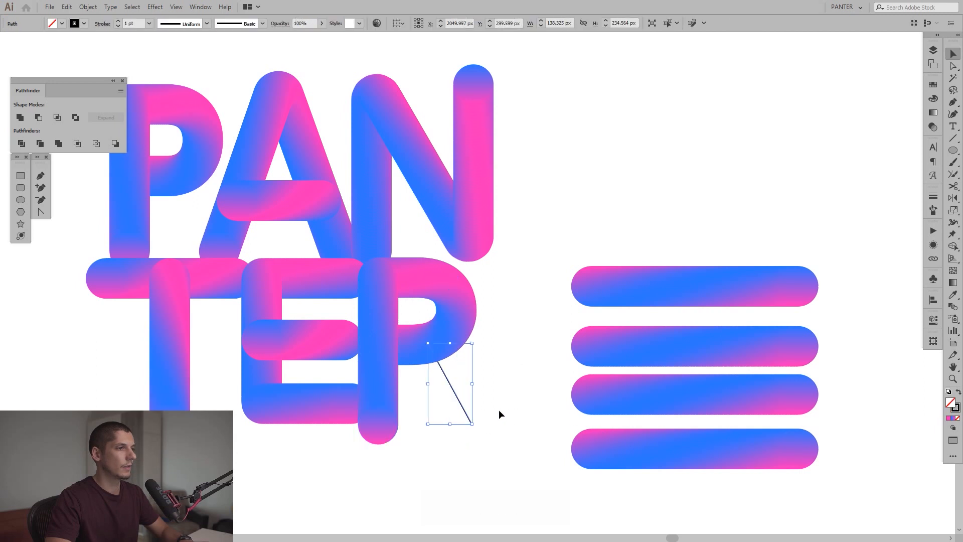
{"action": "left_click", "coordinate": [624, 306], "text": "shift"}
{"action": "left_click", "coordinate": [88, 7]}
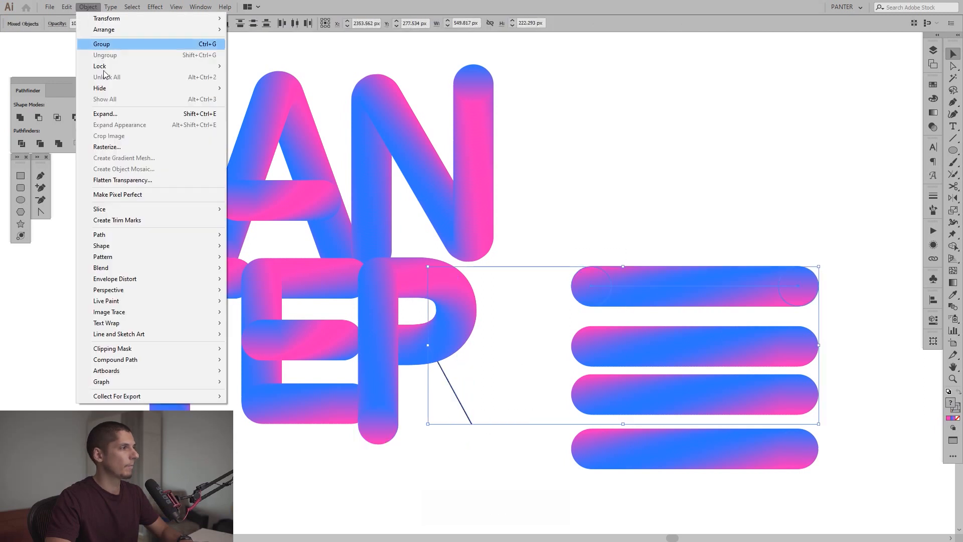
{"action": "mouse_move", "coordinate": [168, 271]}
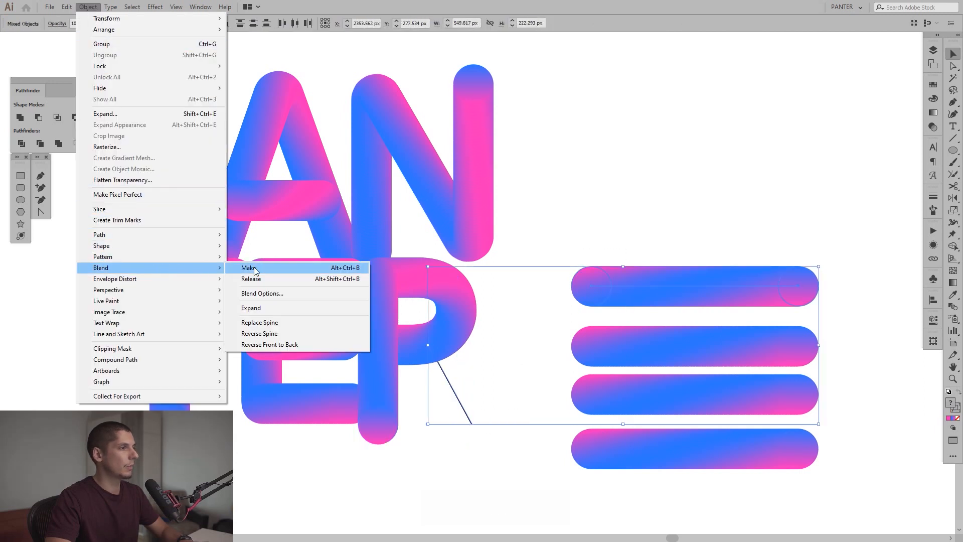
{"action": "left_click", "coordinate": [259, 322]}
Delete the three unused gradient bars beside the lettering.
{"action": "left_click", "coordinate": [634, 170]}
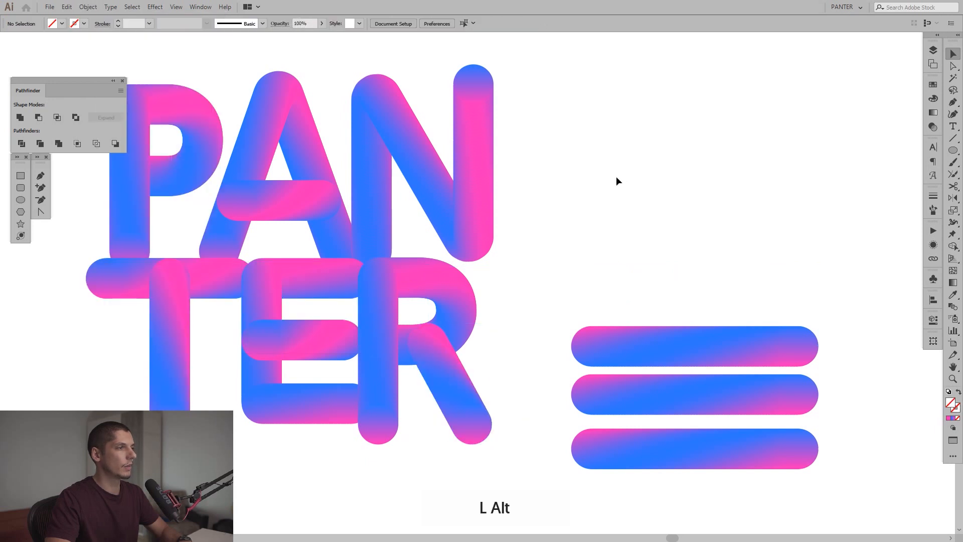
{"action": "scroll", "coordinate": [616, 176], "scroll_direction": "down", "scroll_amount": 3}
{"action": "left_click_drag", "start_coordinate": [639, 219], "coordinate": [745, 402]}
{"action": "key", "text": "Delete"}
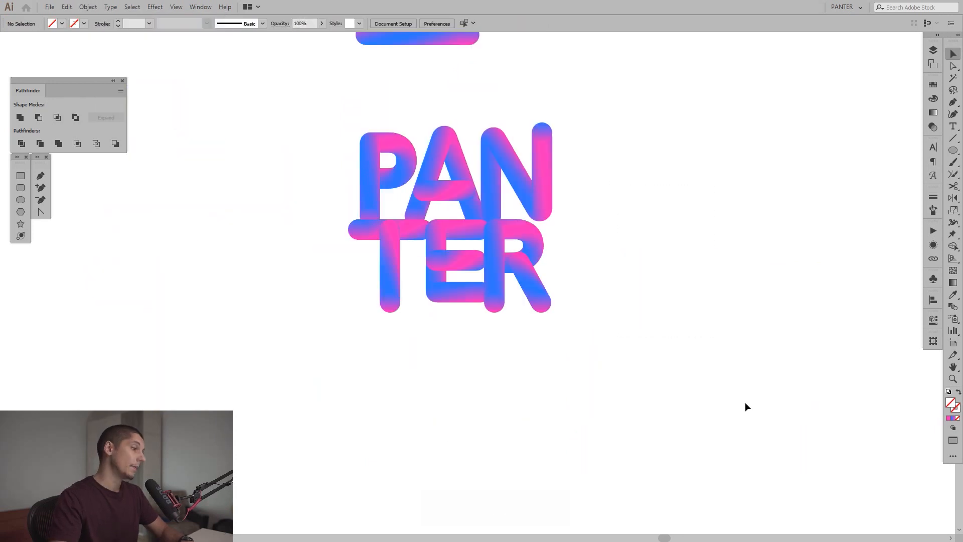
Place a copy of the whole PANTER gradient lettering in the empty space well to its right.
{"action": "left_click_drag", "start_coordinate": [275, 145], "coordinate": [622, 339]}
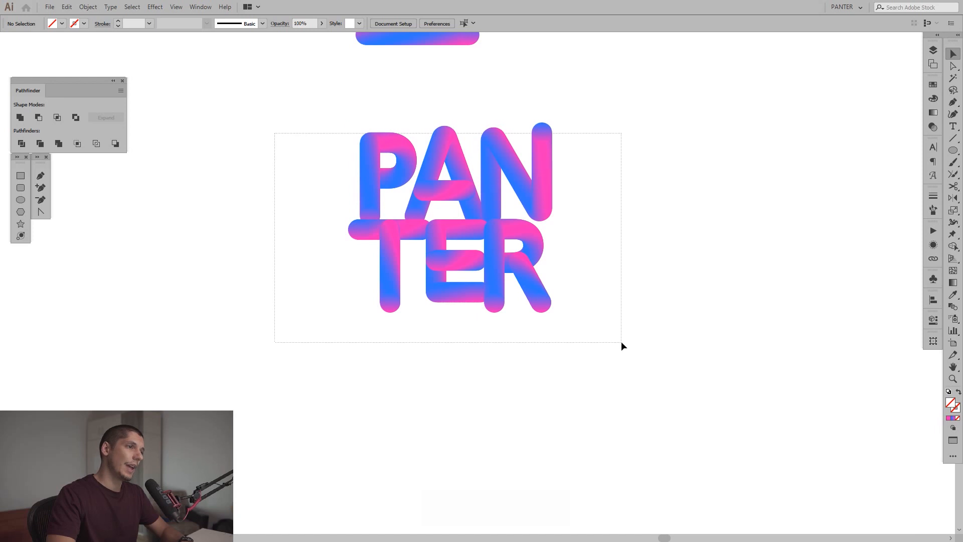
{"action": "left_click_drag", "start_coordinate": [521, 179], "coordinate": [522, 231]}
{"action": "left_click", "coordinate": [718, 288]}
{"action": "scroll", "coordinate": [482, 230], "scroll_direction": "up", "scroll_amount": 3}
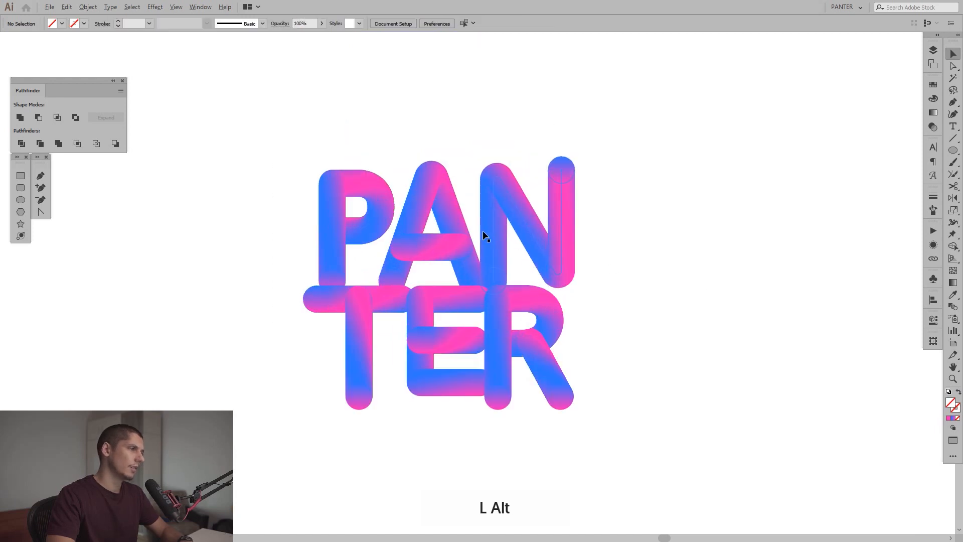
{"action": "mouse_move", "coordinate": [712, 260]}
{"action": "left_mouse_down"}
{"action": "mouse_move", "coordinate": [692, 261]}
{"action": "mouse_move", "coordinate": [769, 261]}
{"action": "mouse_move", "coordinate": [715, 249]}
{"action": "left_mouse_up"}
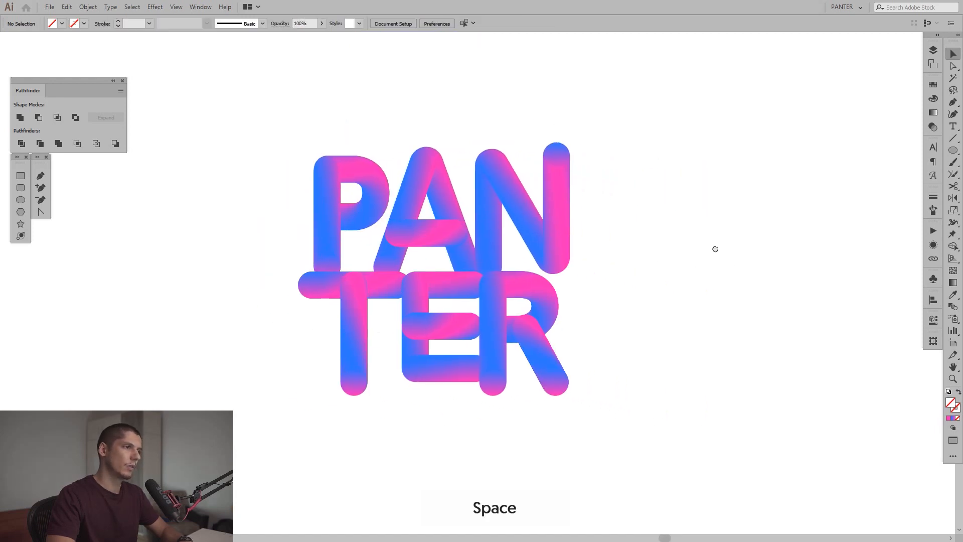
{"action": "left_click_drag", "start_coordinate": [709, 405], "coordinate": [301, 153]}
{"action": "left_click_drag", "start_coordinate": [619, 215], "coordinate": [592, 215]}
{"action": "scroll", "coordinate": [350, 195], "scroll_direction": "down", "scroll_amount": 2}
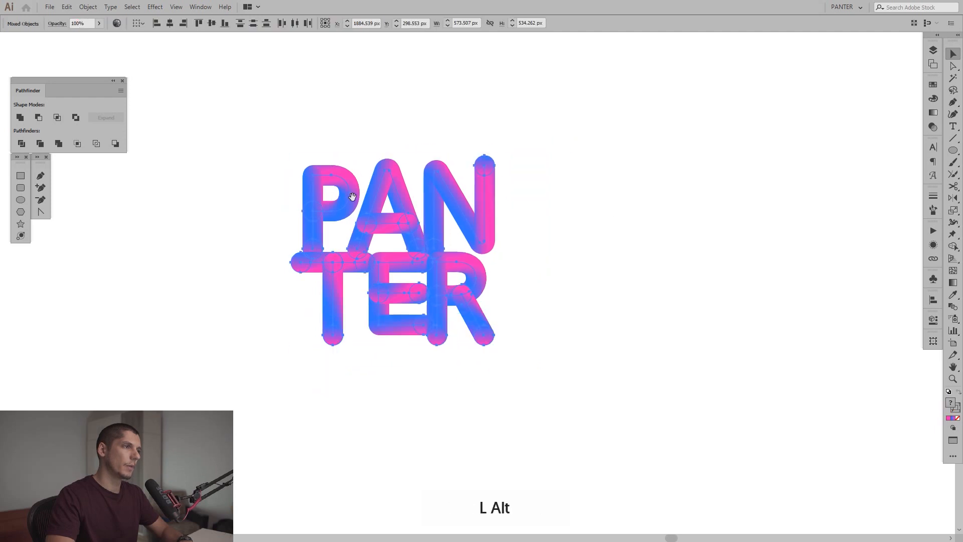
{"action": "left_click_drag", "start_coordinate": [431, 205], "coordinate": [830, 223]}
{"action": "left_click_drag", "start_coordinate": [830, 223], "coordinate": [723, 227]}
{"action": "scroll", "coordinate": [771, 206], "scroll_direction": "up", "scroll_amount": 1}
{"action": "left_click_drag", "start_coordinate": [802, 194], "coordinate": [737, 202]}
{"action": "left_click", "coordinate": [781, 197]}
{"action": "scroll", "coordinate": [780, 198], "scroll_direction": "up", "scroll_amount": 1}
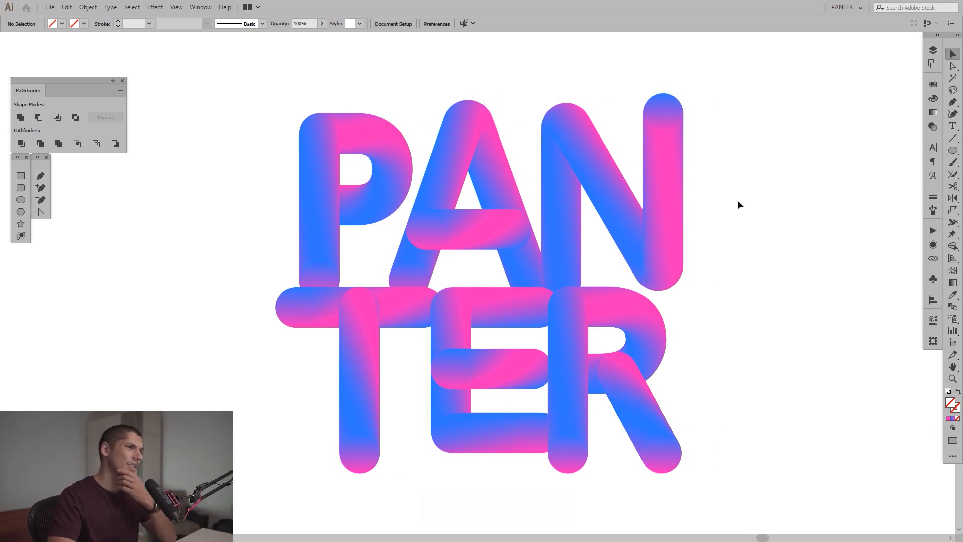
In the copied lettering, nudge the PAN row straight up until a narrow gap separates it from the TER row.
{"action": "left_click_drag", "start_coordinate": [748, 251], "coordinate": [350, 149]}
{"action": "key", "text": "Up"}
{"action": "key", "text": "Up"}
{"action": "key", "text": "Up"}
{"action": "key", "text": "Up"}
{"action": "key", "text": "Up"}
{"action": "key", "text": "Up"}
{"action": "key", "text": "Up"}
{"action": "key", "text": "Up"}
{"action": "key", "text": "Up"}
{"action": "key", "text": "Up"}
{"action": "key", "text": "Up"}
{"action": "key", "text": "Up"}
{"action": "key", "text": "Up"}
{"action": "key", "text": "Up"}
{"action": "key", "text": "Up"}
{"action": "key", "text": "Up"}
{"action": "key", "text": "Up"}
{"action": "key", "text": "Up"}
{"action": "key", "text": "Up"}
{"action": "key", "text": "Up"}
{"action": "key", "text": "Up"}
{"action": "key", "text": "Up"}
{"action": "key", "text": "Up"}
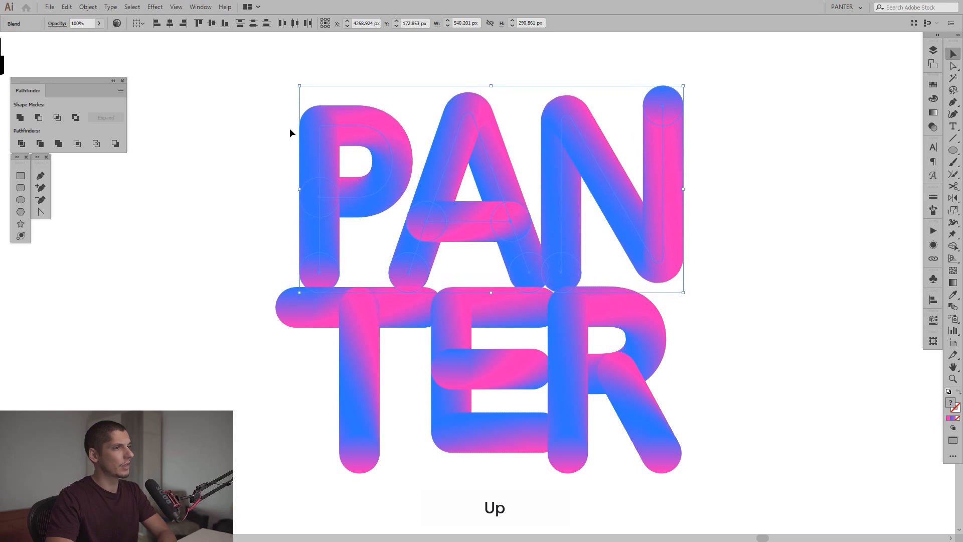
{"action": "key", "text": "Up"}
{"action": "key", "text": "Up"}
{"action": "key", "text": "Up"}
{"action": "key", "text": "Up"}
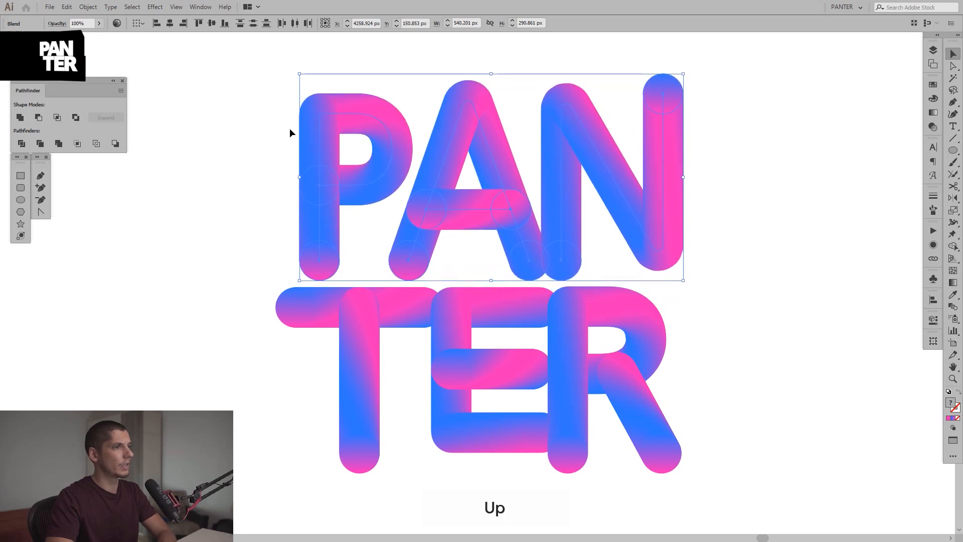
Extend the letter N's blend spine with the Pen tool from its lower end to the end of the A's nearby leg.
{"action": "scroll", "coordinate": [564, 254], "scroll_direction": "up", "scroll_amount": 5}
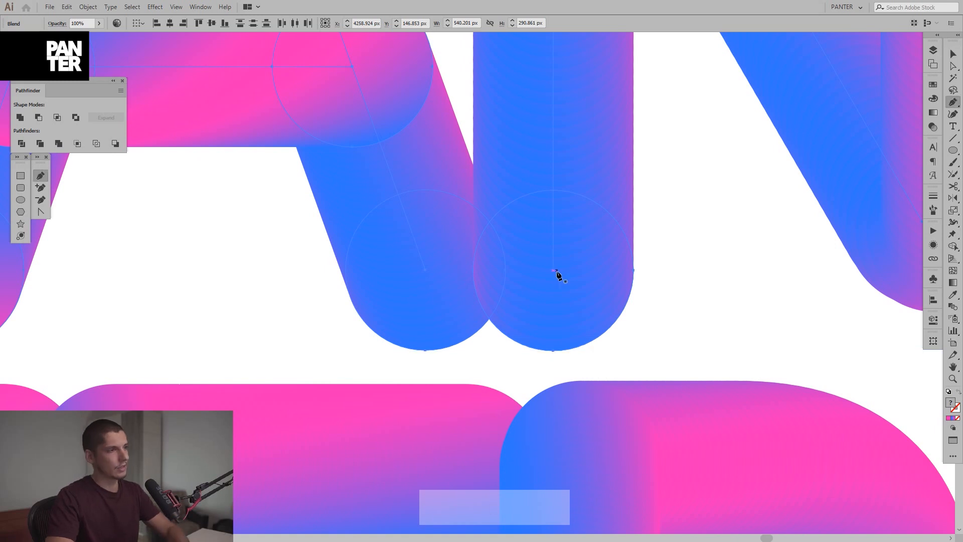
{"action": "key", "text": "p"}
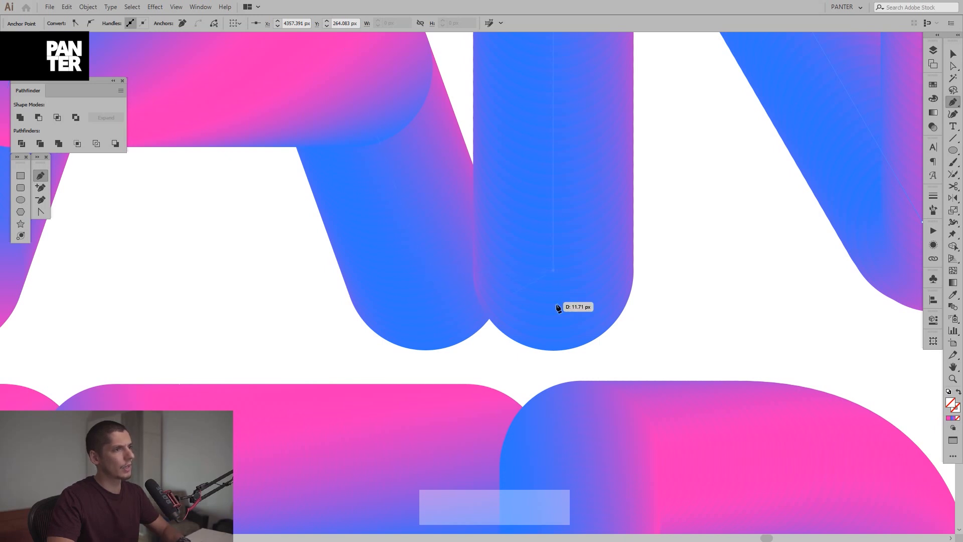
{"action": "key", "text": "v"}
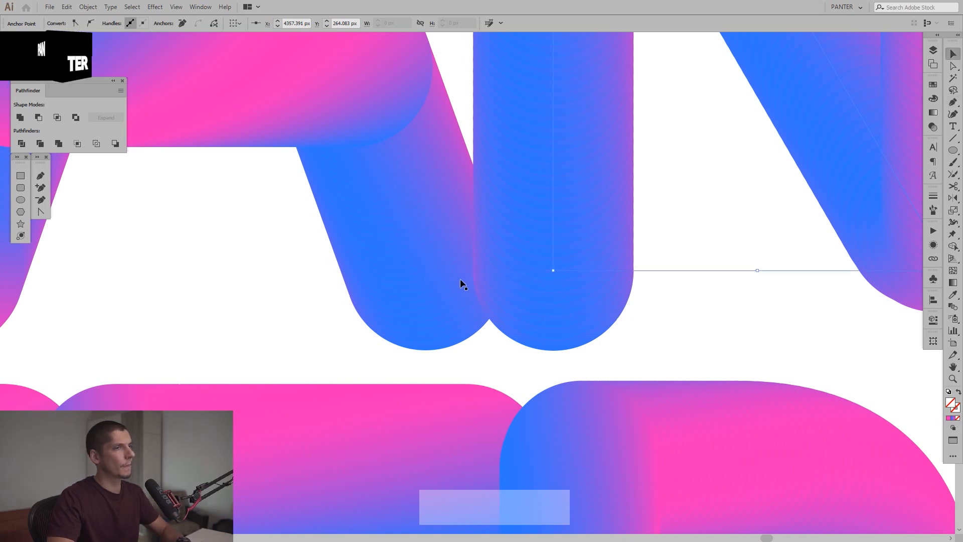
{"action": "key", "text": "ctrl+shift+a"}
{"action": "key", "text": "p"}
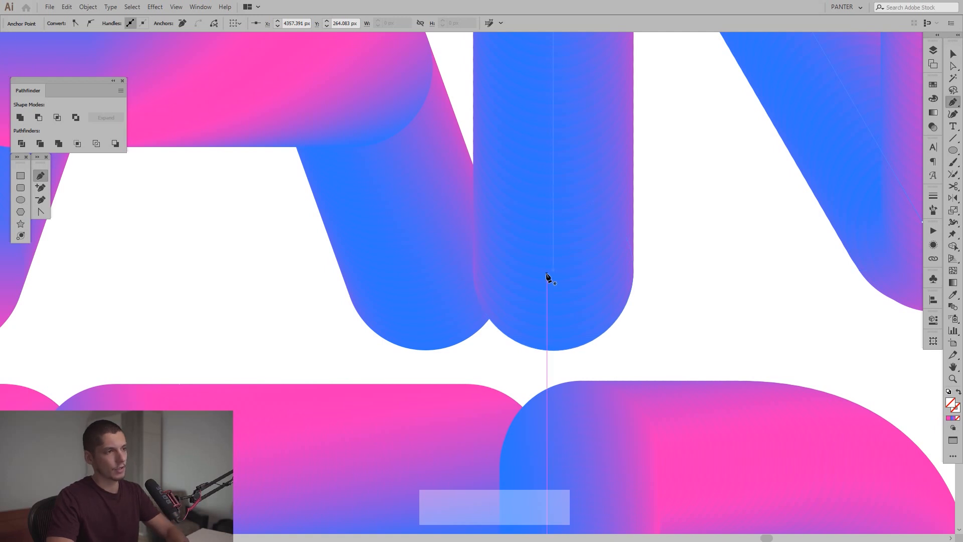
{"action": "left_click", "coordinate": [426, 271]}
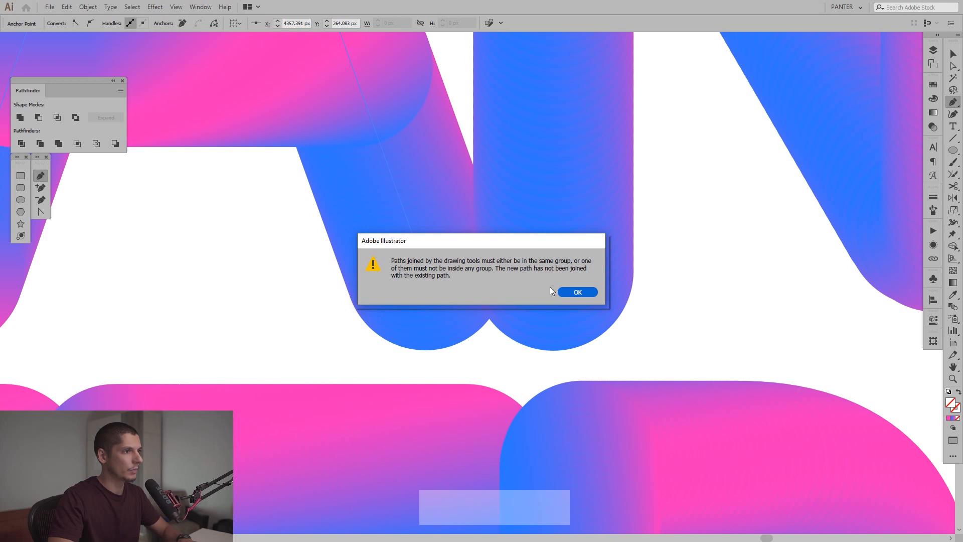
{"action": "left_click", "coordinate": [576, 292]}
{"action": "key", "text": "v"}
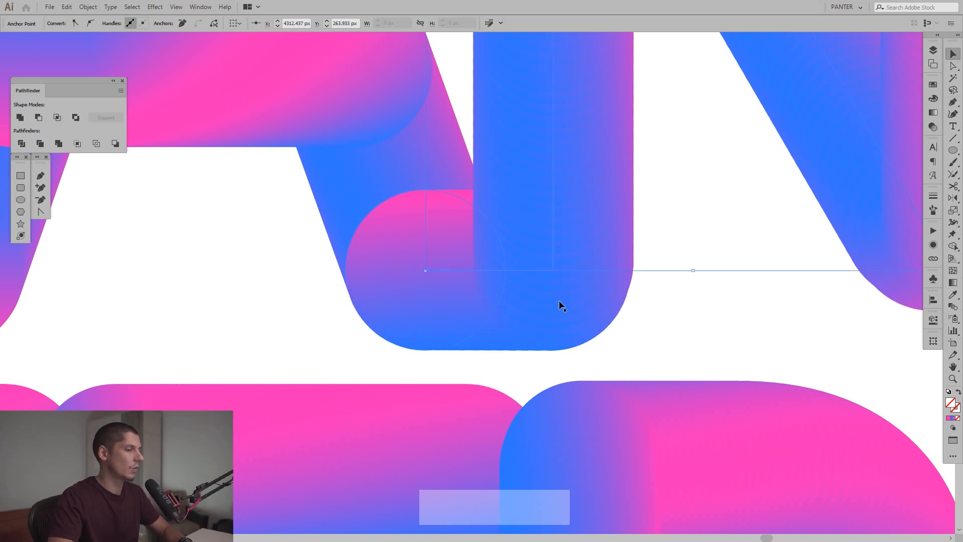
Send the letter N's blend to the back so that it sits behind the A.
{"action": "left_click", "coordinate": [654, 289]}
{"action": "scroll", "coordinate": [653, 289], "scroll_direction": "down", "scroll_amount": 4}
{"action": "left_click_drag", "start_coordinate": [654, 289], "coordinate": [594, 293]}
{"action": "left_click", "coordinate": [567, 247]}
{"action": "key", "text": "ctrl+shift+b"}
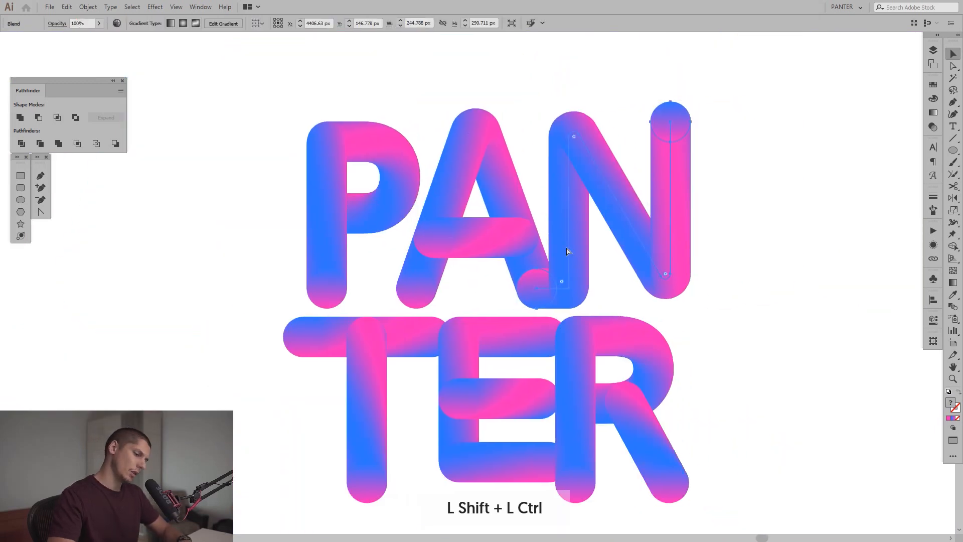
{"action": "left_click", "coordinate": [770, 226]}
{"action": "left_click_drag", "start_coordinate": [763, 227], "coordinate": [660, 263]}
{"action": "scroll", "coordinate": [706, 251], "scroll_direction": "down", "scroll_amount": 2}
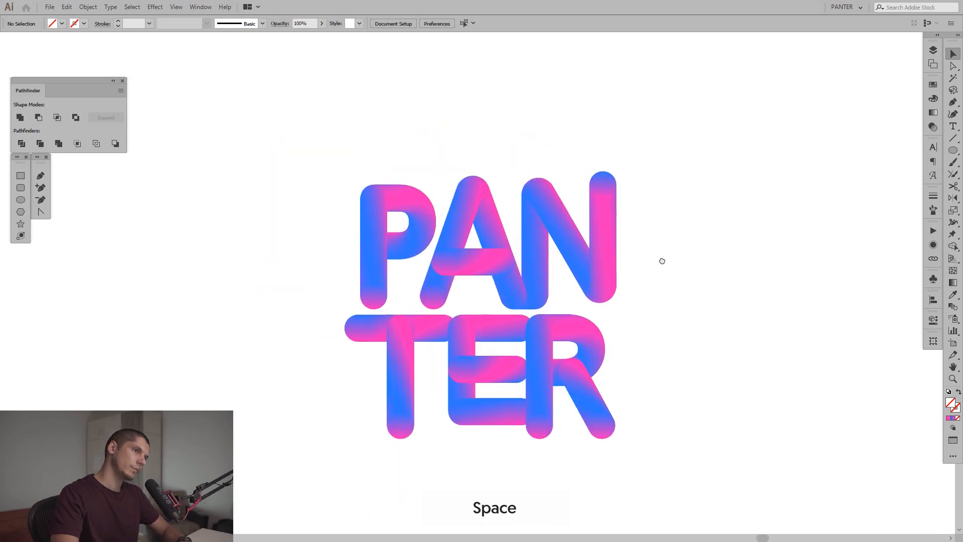
Delete the anchor point of the N's blend spine that lies at the end of the A's leg.
{"action": "scroll", "coordinate": [636, 291], "scroll_direction": "up", "scroll_amount": 4}
{"action": "left_click", "coordinate": [635, 288]}
{"action": "key", "text": "a"}
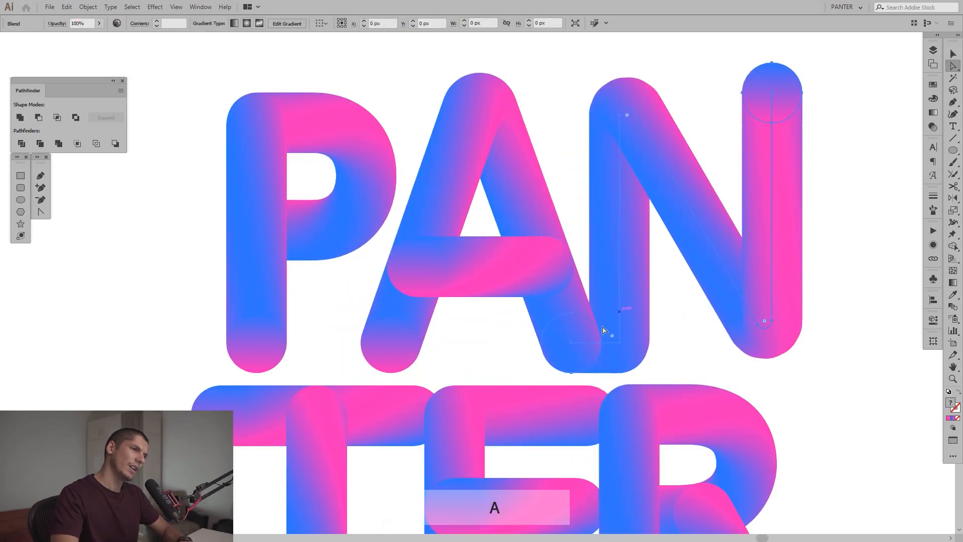
{"action": "left_click", "coordinate": [571, 344]}
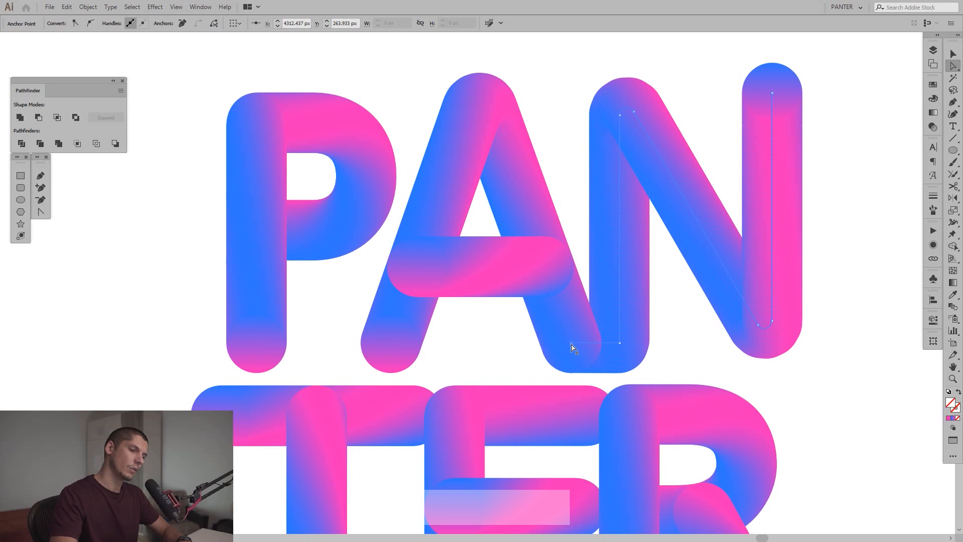
{"action": "key", "text": "Delete"}
{"action": "key", "text": "v"}
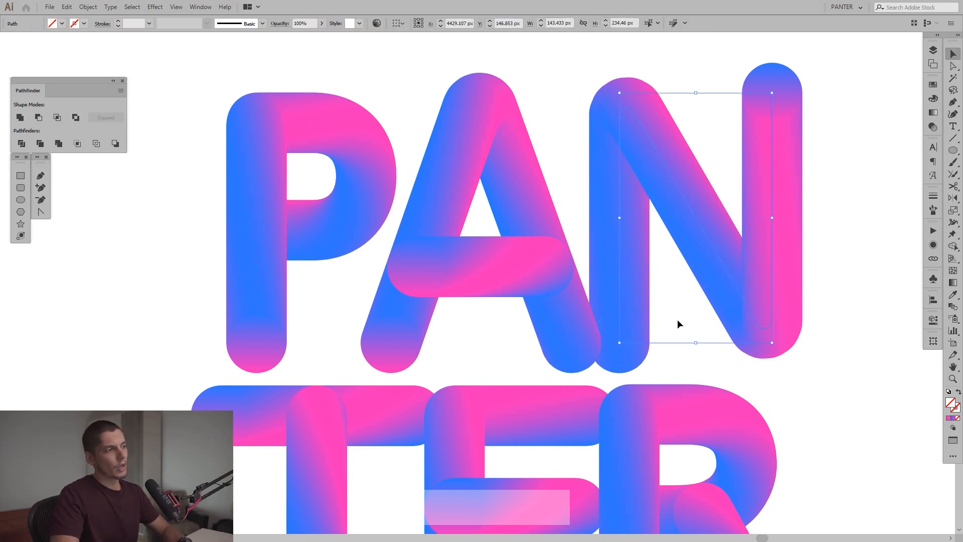
{"action": "left_click", "coordinate": [677, 321]}
Examine how the A and N overlap in the edited lettering and compare it with the original lettering and paths.
{"action": "left_click_drag", "start_coordinate": [674, 323], "coordinate": [678, 293]}
{"action": "scroll", "coordinate": [677, 292], "scroll_direction": "down", "scroll_amount": 2}
{"action": "left_click_drag", "start_coordinate": [744, 302], "coordinate": [701, 307]}
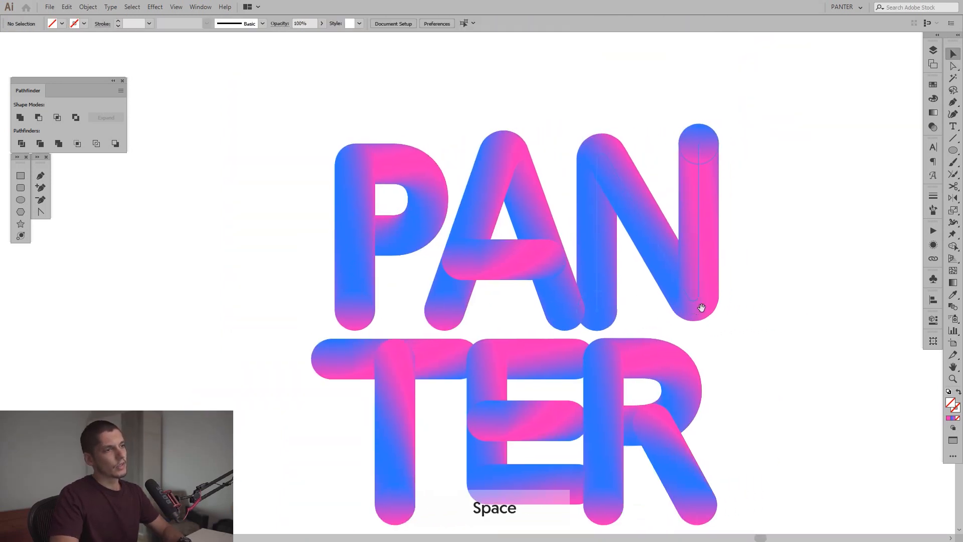
{"action": "left_click_drag", "start_coordinate": [767, 250], "coordinate": [715, 243]}
{"action": "scroll", "coordinate": [681, 228], "scroll_direction": "up", "scroll_amount": 2}
{"action": "left_click_drag", "start_coordinate": [621, 242], "coordinate": [574, 245]}
{"action": "left_click", "coordinate": [671, 280]}
{"action": "scroll", "coordinate": [672, 279], "scroll_direction": "down", "scroll_amount": 2}
{"action": "left_click_drag", "start_coordinate": [677, 279], "coordinate": [607, 262]}
{"action": "scroll", "coordinate": [612, 265], "scroll_direction": "up", "scroll_amount": 1}
{"action": "left_click", "coordinate": [709, 272]}
{"action": "scroll", "coordinate": [709, 271], "scroll_direction": "down", "scroll_amount": 3}
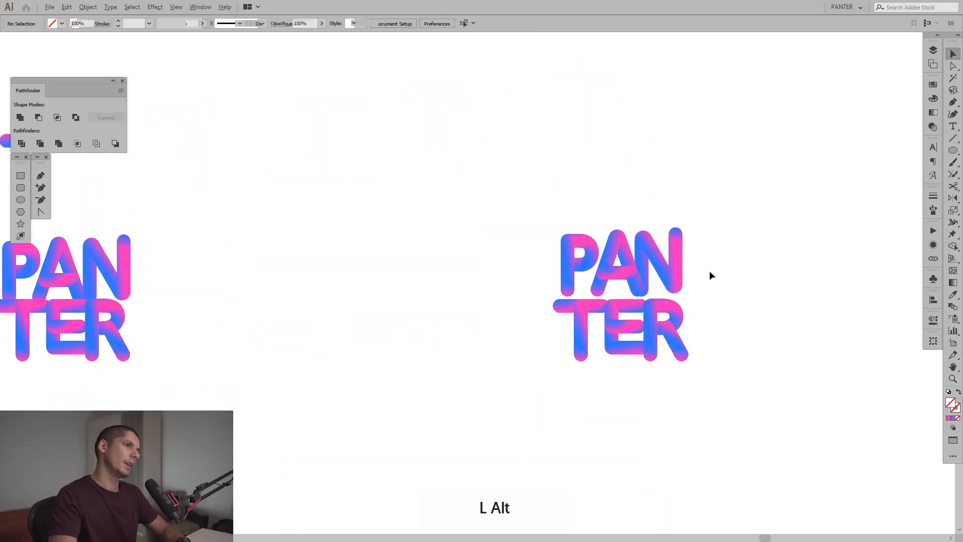
{"action": "left_click_drag", "start_coordinate": [434, 267], "coordinate": [599, 248]}
{"action": "scroll", "coordinate": [598, 247], "scroll_direction": "down", "scroll_amount": 1}
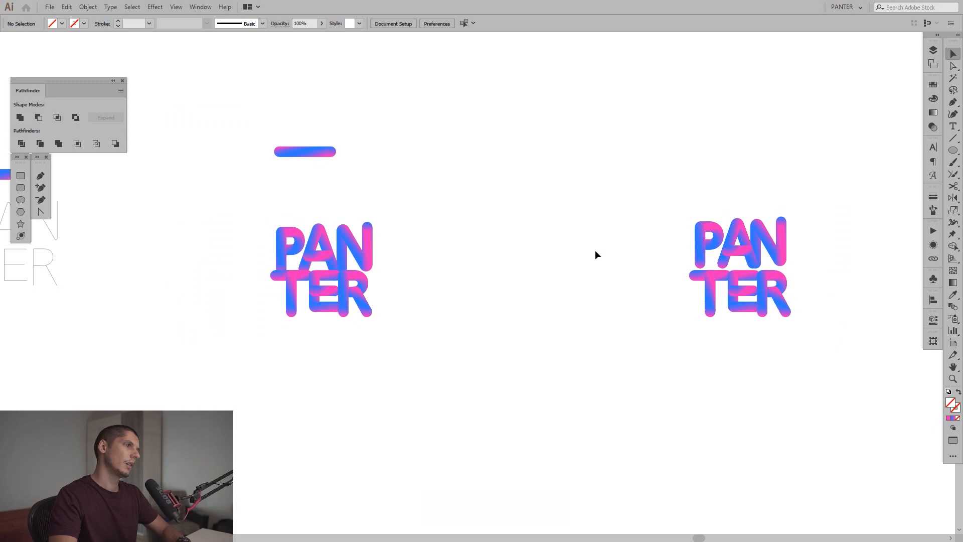
{"action": "left_click_drag", "start_coordinate": [491, 267], "coordinate": [545, 263]}
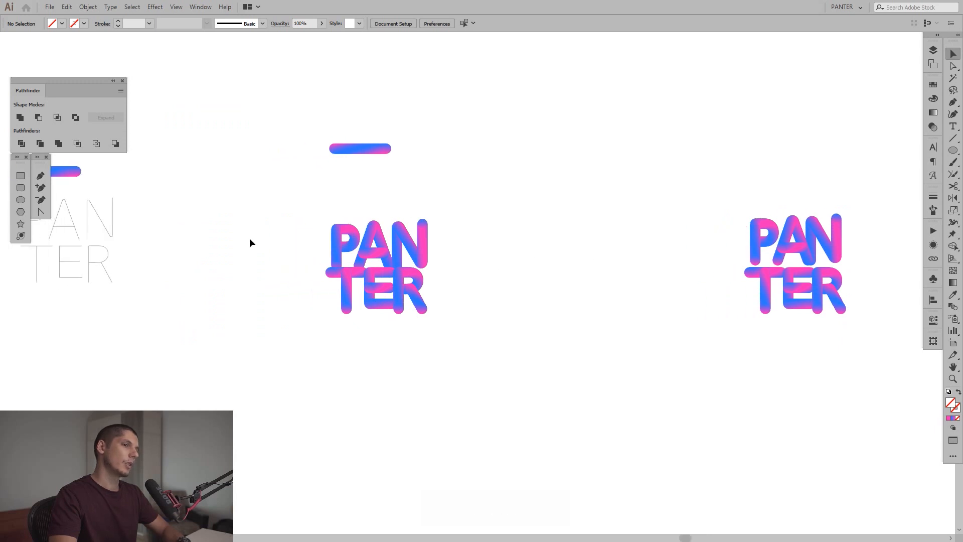
{"action": "scroll", "coordinate": [844, 243], "scroll_direction": "up", "scroll_amount": 3}
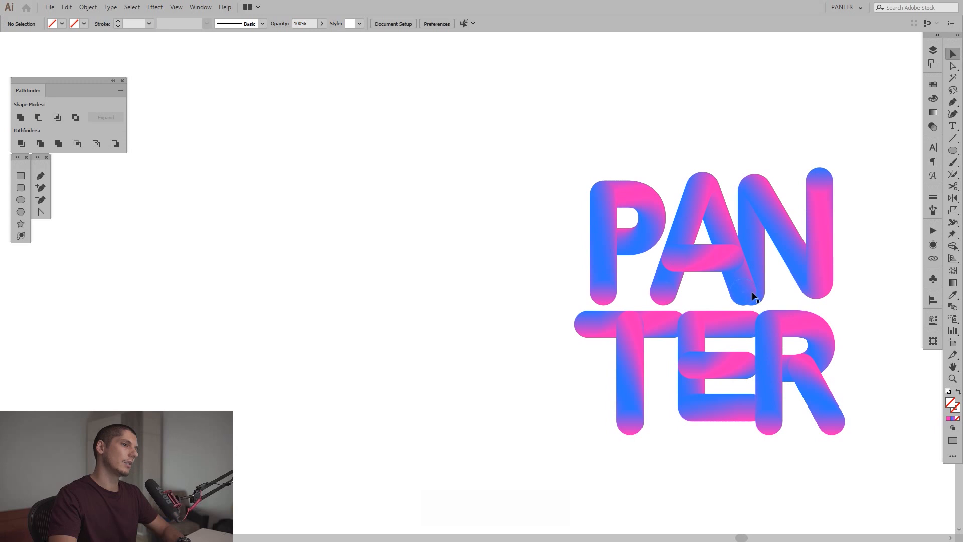
Copy the outline paths of the letters A and N to the empty area beside the original gradient lettering.
{"action": "scroll", "coordinate": [752, 294], "scroll_direction": "down", "scroll_amount": 4}
{"action": "left_click_drag", "start_coordinate": [359, 277], "coordinate": [397, 269]}
{"action": "scroll", "coordinate": [328, 260], "scroll_direction": "up", "scroll_amount": 2}
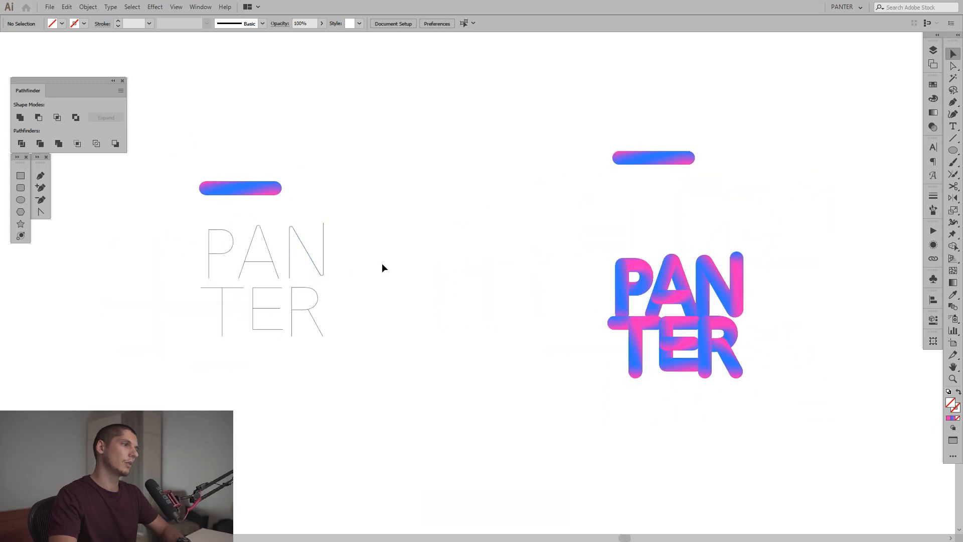
{"action": "left_click", "coordinate": [255, 248]}
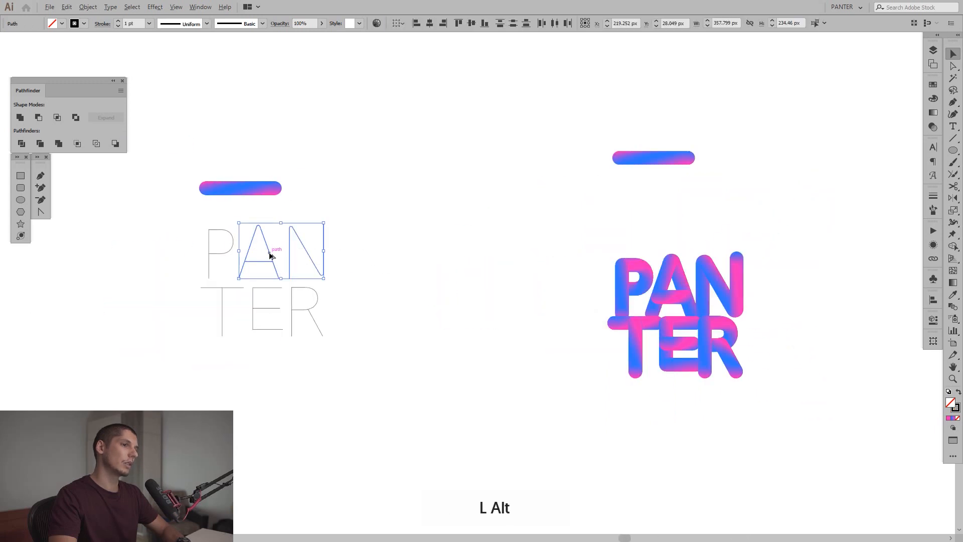
{"action": "left_click_drag", "start_coordinate": [290, 262], "coordinate": [537, 321]}
{"action": "scroll", "coordinate": [504, 261], "scroll_direction": "up", "scroll_amount": 2}
{"action": "scroll", "coordinate": [503, 260], "scroll_direction": "up", "scroll_amount": 1}
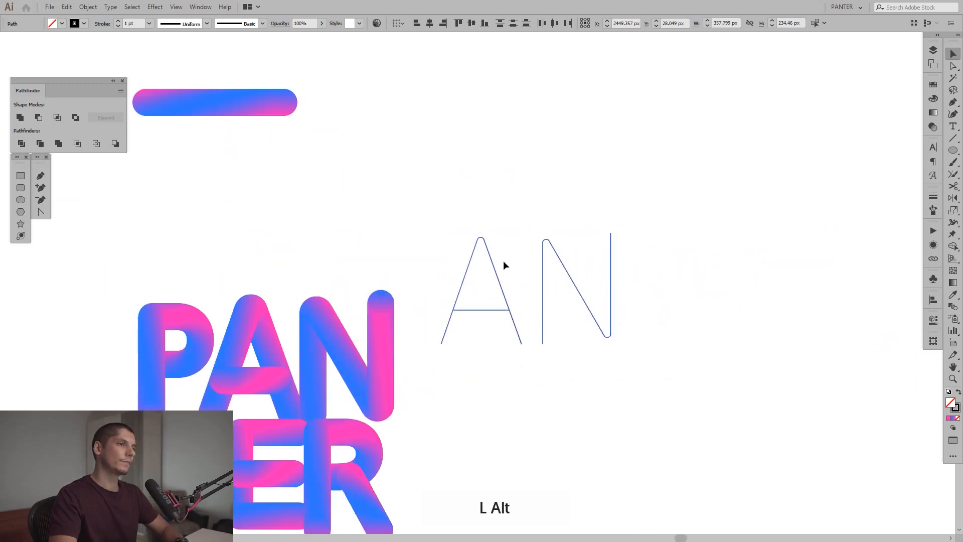
Place two copies of the gradient bar, one below the other, beside the copied A and N paths.
{"action": "left_click", "coordinate": [284, 101]}
{"action": "left_click_drag", "start_coordinate": [269, 101], "coordinate": [789, 228]}
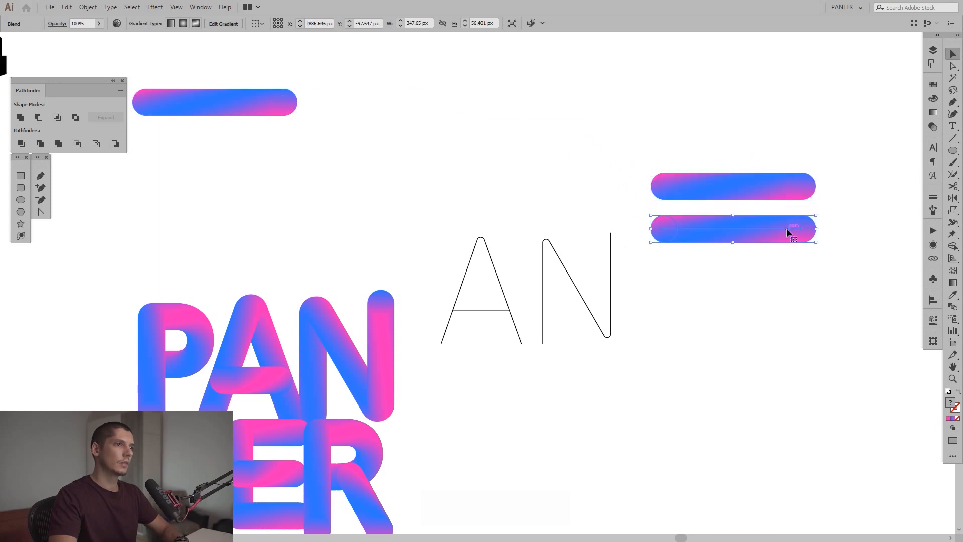
Duplicate the gradient bar once more and connect the A's right leg end to the N's left stem end with the Pen tool.
{"action": "key", "text": "ctrl+d"}
{"action": "scroll", "coordinate": [576, 331], "scroll_direction": "up", "scroll_amount": 3}
{"action": "left_click", "coordinate": [431, 290]}
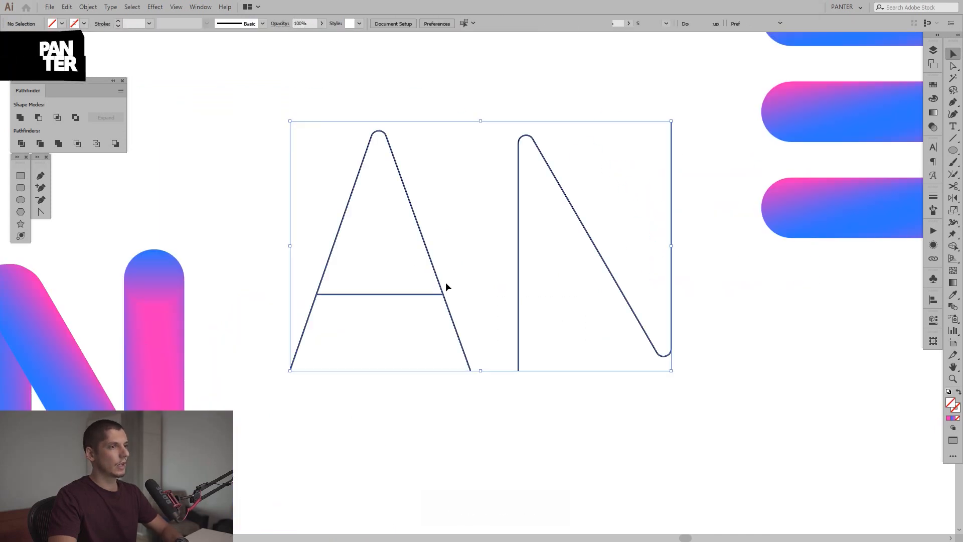
{"action": "left_click", "coordinate": [509, 351]}
{"action": "scroll", "coordinate": [510, 350], "scroll_direction": "up", "scroll_amount": 2}
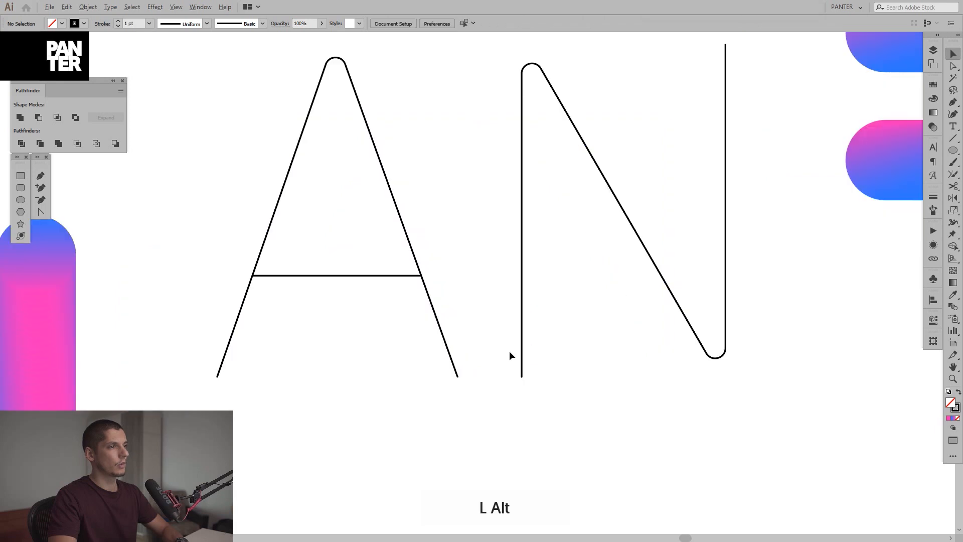
{"action": "key", "text": "p"}
{"action": "left_click", "coordinate": [522, 377]}
{"action": "left_click", "coordinate": [457, 376]}
Round both lower corners of the segment joining A and N into a smooth U-shaped curve with a radius of about 26 px.
{"action": "key", "text": "a"}
{"action": "left_click_drag", "start_coordinate": [559, 409], "coordinate": [381, 349]}
{"action": "left_click_drag", "start_coordinate": [514, 371], "coordinate": [489, 298]}
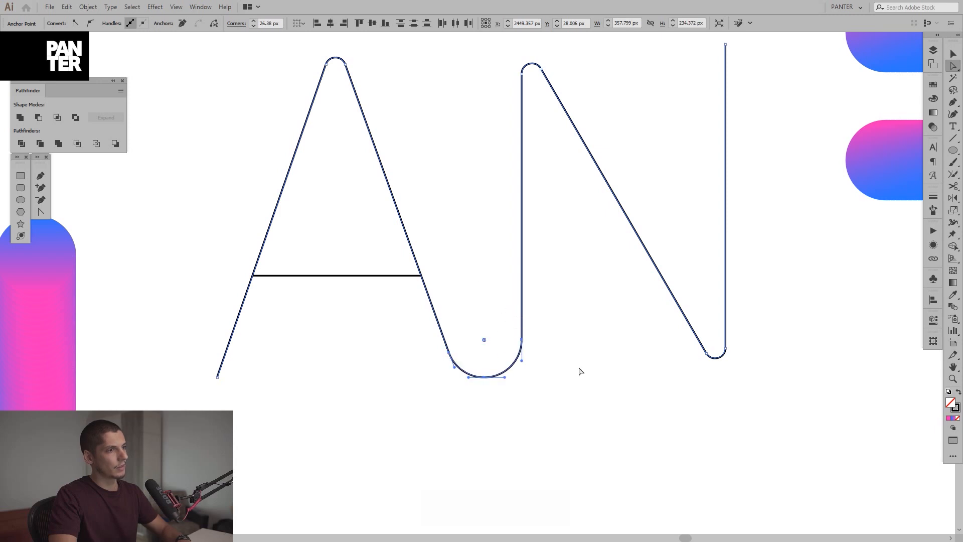
{"action": "key", "text": "v"}
{"action": "left_click", "coordinate": [562, 338]}
{"action": "scroll", "coordinate": [562, 338], "scroll_direction": "down", "scroll_amount": 2}
{"action": "left_click_drag", "start_coordinate": [562, 341], "coordinate": [460, 351]}
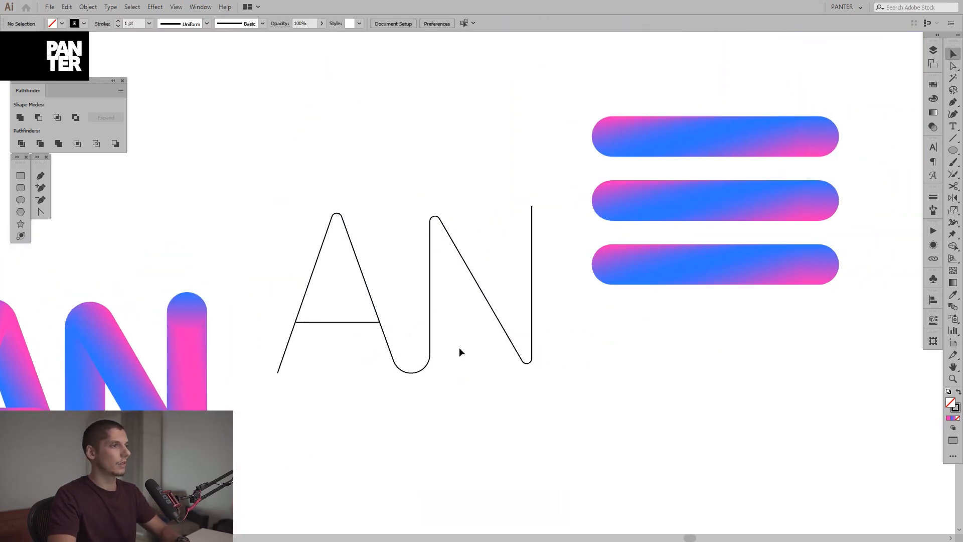
Delete the lowest gradient bar and replace the top bar's blend spine with the joined A and N path.
{"action": "left_click", "coordinate": [643, 243]}
{"action": "key", "text": "Delete"}
{"action": "left_click", "coordinate": [435, 275]}
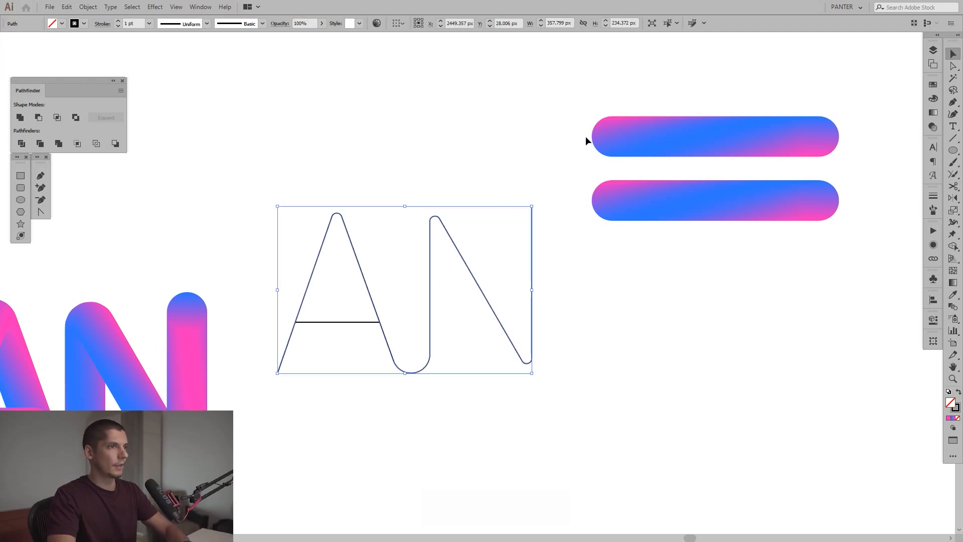
{"action": "left_click", "coordinate": [659, 150], "text": "shift"}
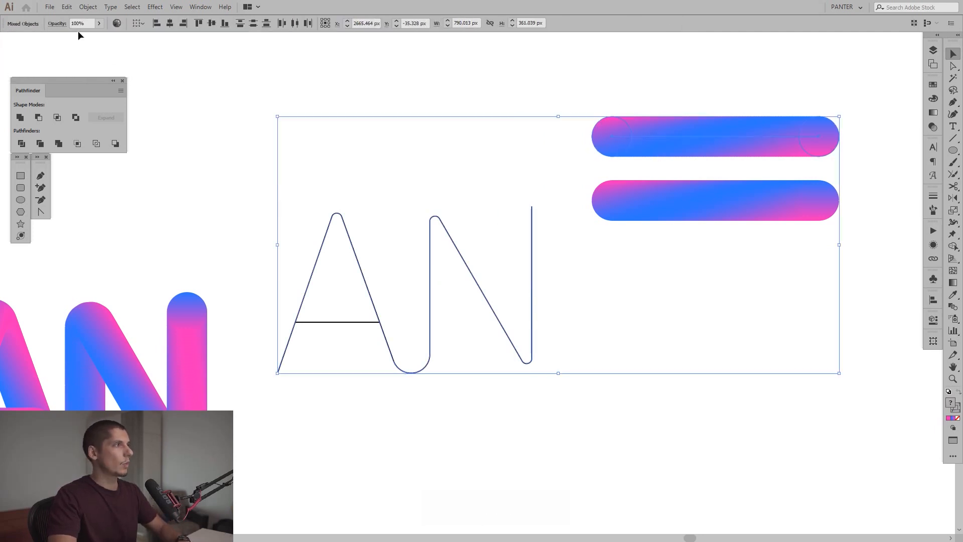
{"action": "left_click", "coordinate": [89, 8]}
{"action": "mouse_move", "coordinate": [120, 269]}
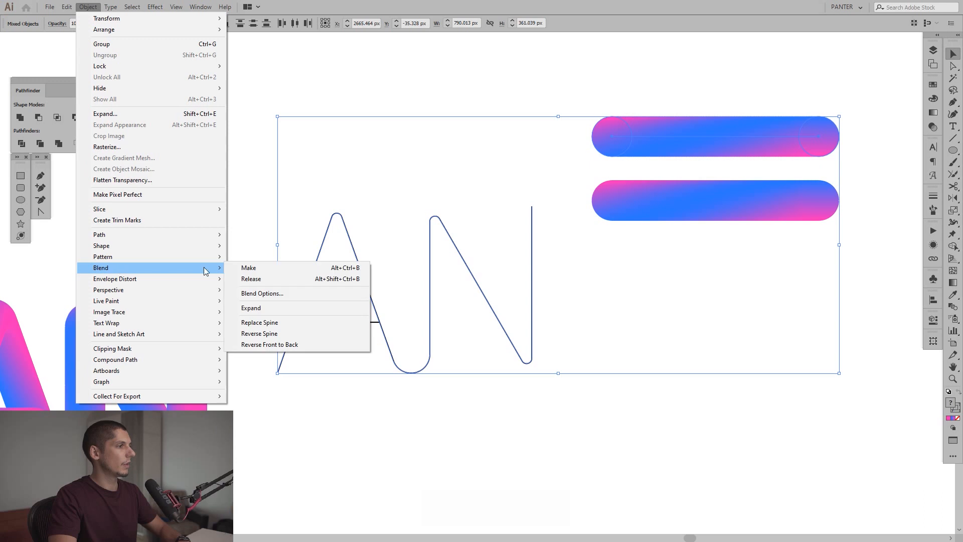
{"action": "left_click", "coordinate": [275, 322]}
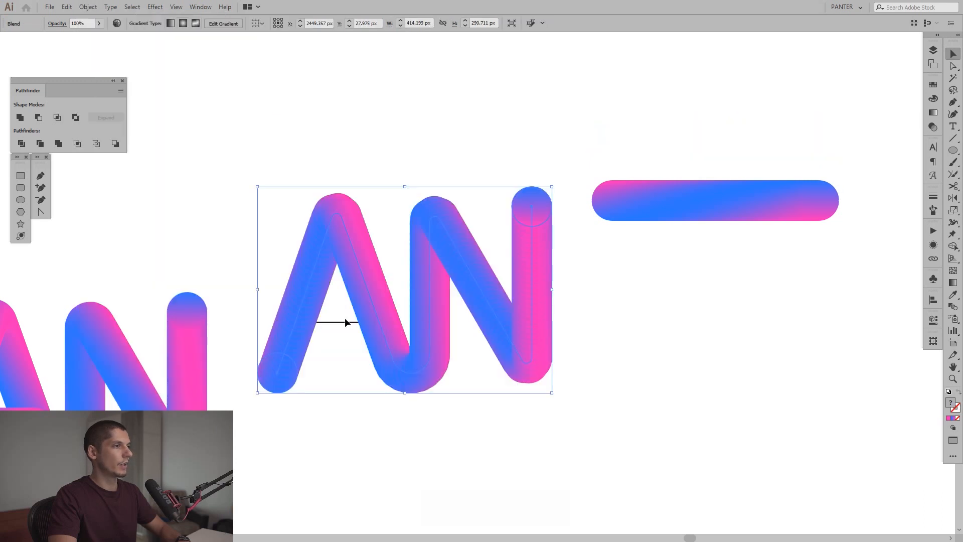
Replace the remaining gradient bar's blend spine with the A's crossbar line.
{"action": "left_click", "coordinate": [341, 324]}
{"action": "left_click_drag", "start_coordinate": [714, 242], "coordinate": [716, 243]}
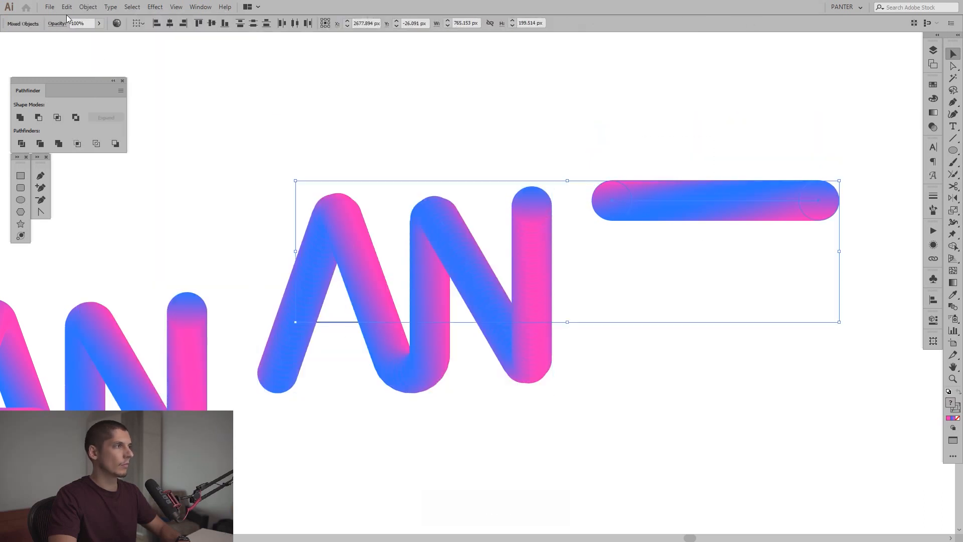
{"action": "left_click", "coordinate": [89, 6]}
{"action": "mouse_move", "coordinate": [134, 274]}
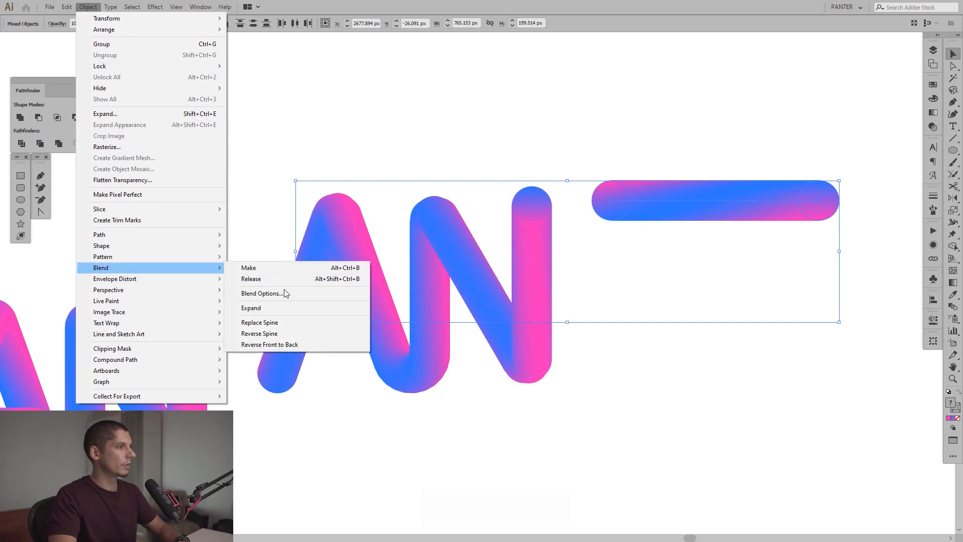
{"action": "left_click", "coordinate": [316, 322]}
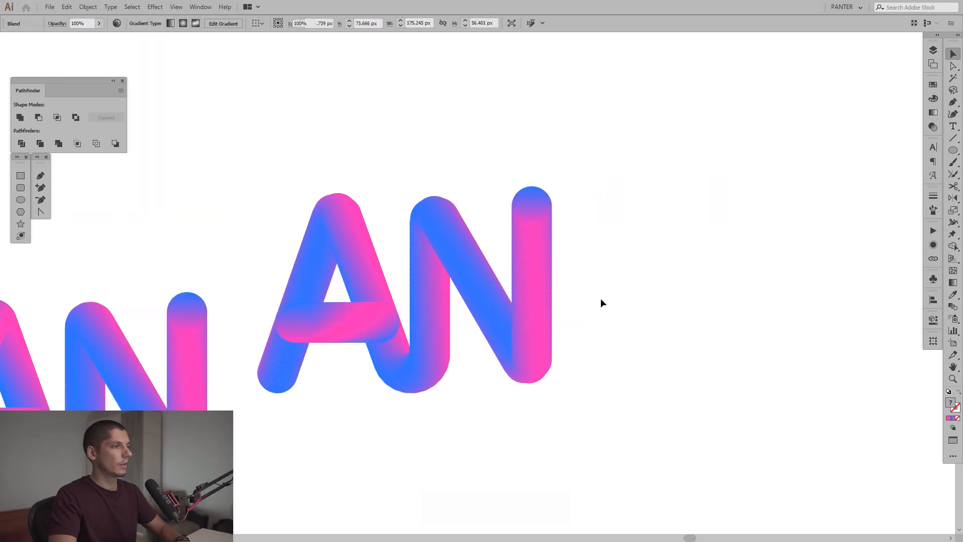
Send the A's crossbar blend behind the joined A and N blend.
{"action": "left_click", "coordinate": [600, 298]}
{"action": "left_click", "coordinate": [324, 317]}
{"action": "key", "text": "ctrl+shift+bracketleft"}
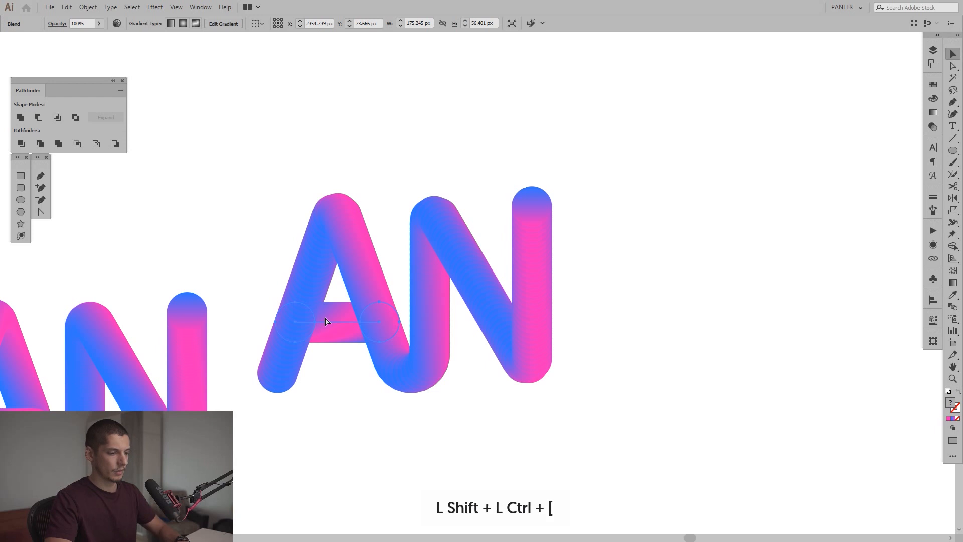
{"action": "left_click", "coordinate": [516, 125]}
Copy the joined AN lettering with its crossbar to the space just above the N of the edited PANTER lettering.
{"action": "scroll", "coordinate": [516, 126], "scroll_direction": "down", "scroll_amount": 2}
{"action": "left_click_drag", "start_coordinate": [569, 135], "coordinate": [515, 160]}
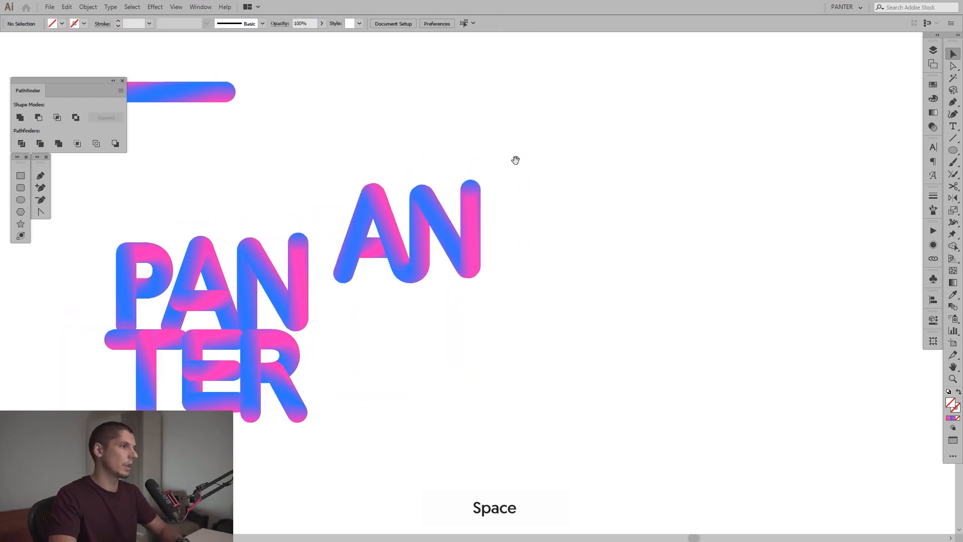
{"action": "scroll", "coordinate": [515, 160], "scroll_direction": "down", "scroll_amount": 1}
{"action": "key", "text": "space"}
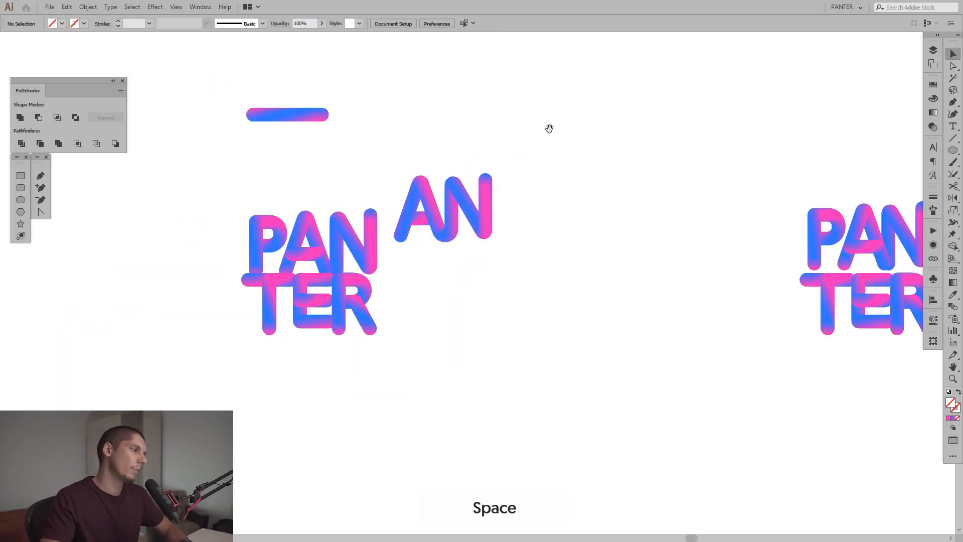
{"action": "left_click_drag", "start_coordinate": [568, 210], "coordinate": [407, 236]}
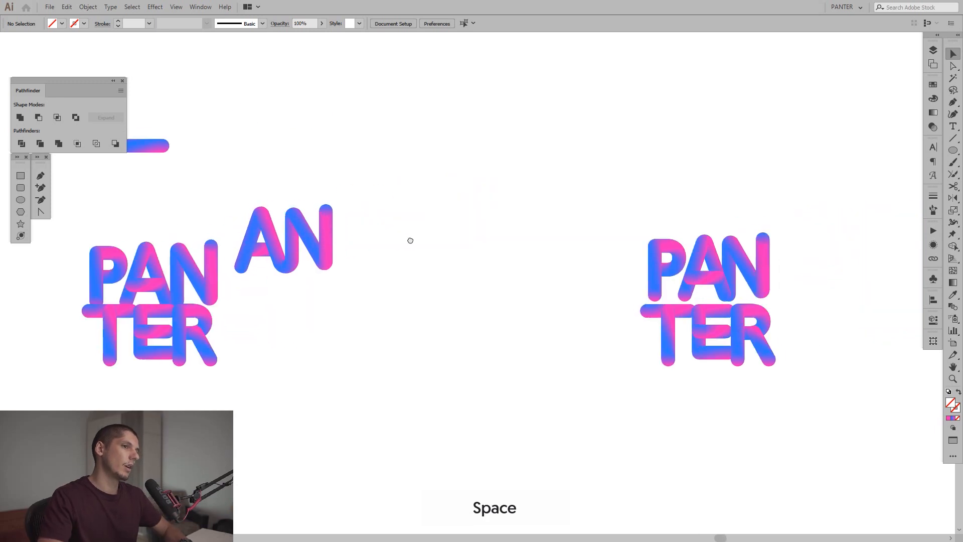
{"action": "left_click_drag", "start_coordinate": [275, 214], "coordinate": [260, 204]}
{"action": "key", "text": "alt"}
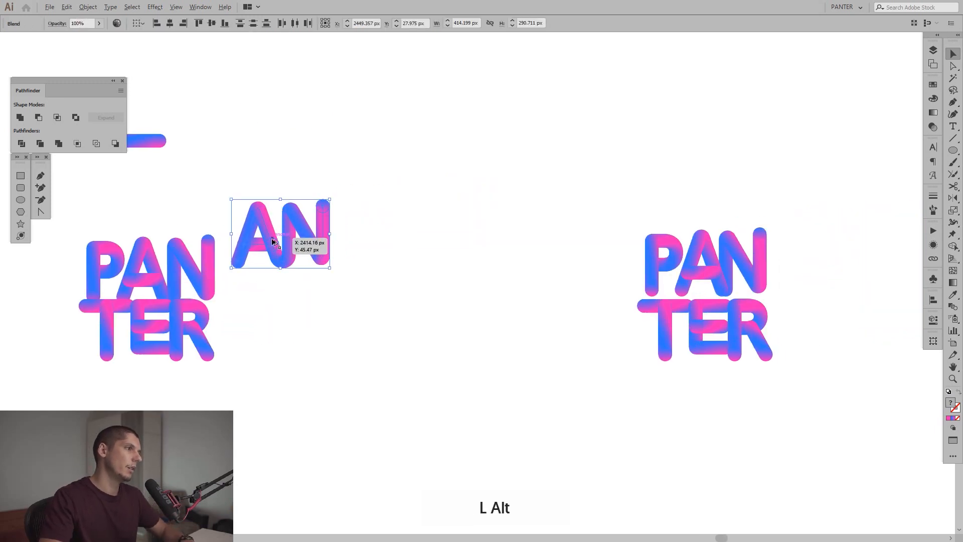
{"action": "left_click_drag", "start_coordinate": [270, 237], "coordinate": [773, 212]}
{"action": "key", "text": "space"}
{"action": "left_click_drag", "start_coordinate": [799, 279], "coordinate": [722, 275]}
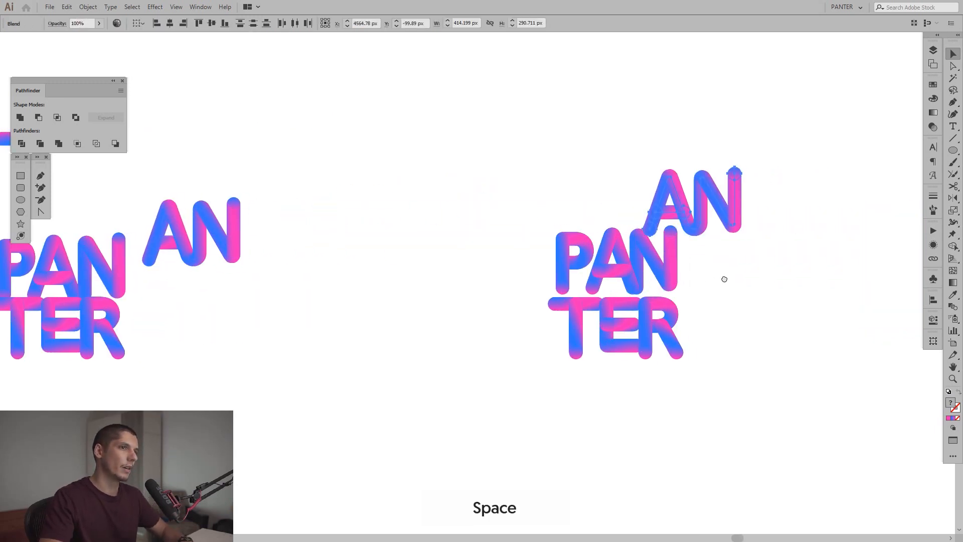
Group the copied AN blend together with its crossbar.
{"action": "scroll", "coordinate": [739, 241], "scroll_direction": "up", "scroll_amount": 3}
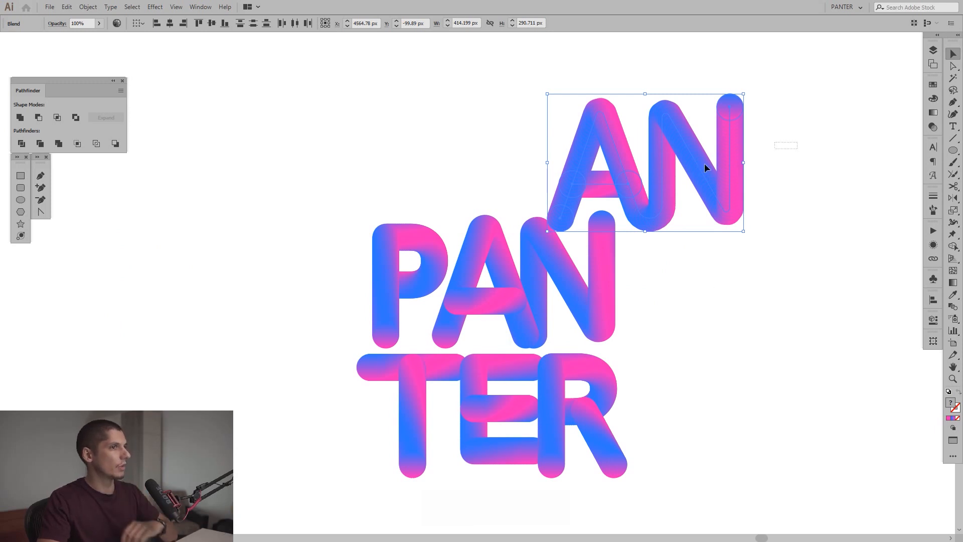
{"action": "right_click", "coordinate": [647, 181]}
{"action": "left_click_drag", "start_coordinate": [780, 136], "coordinate": [555, 190]}
{"action": "right_click", "coordinate": [621, 177]}
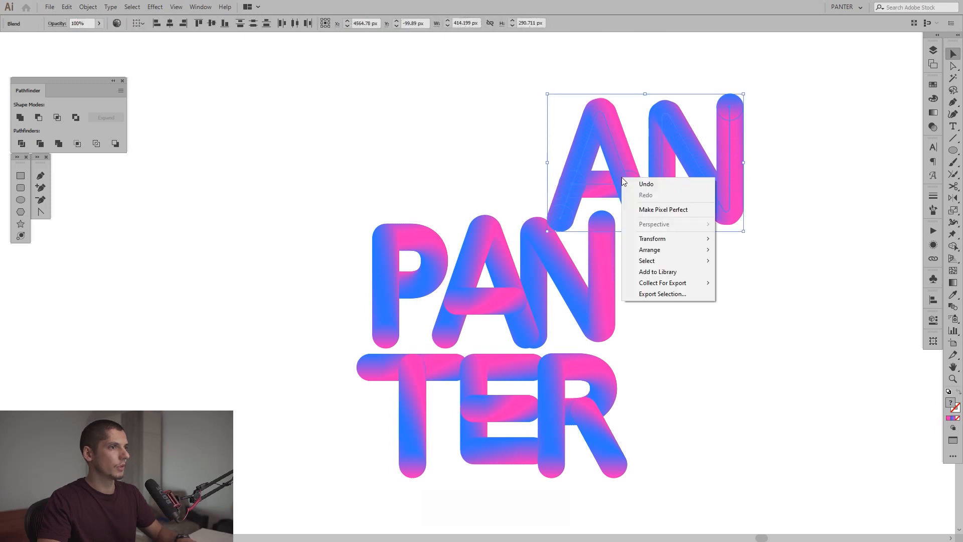
{"action": "left_click", "coordinate": [817, 167]}
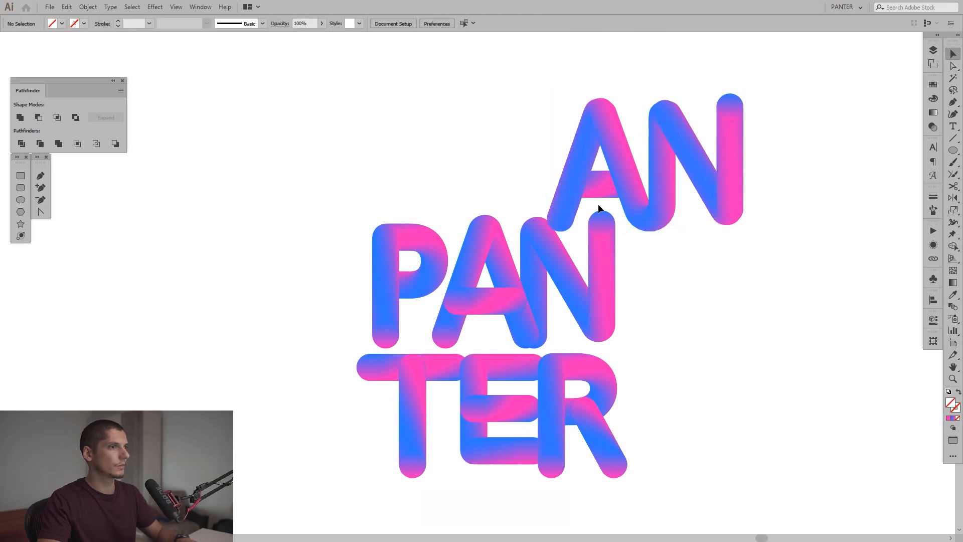
{"action": "left_click", "coordinate": [660, 146]}
{"action": "key", "text": "ctrl+g"}
Group the old A and N blends within the edited PANTER lettering.
{"action": "left_click", "coordinate": [636, 275]}
{"action": "scroll", "coordinate": [626, 221], "scroll_direction": "up", "scroll_amount": 2}
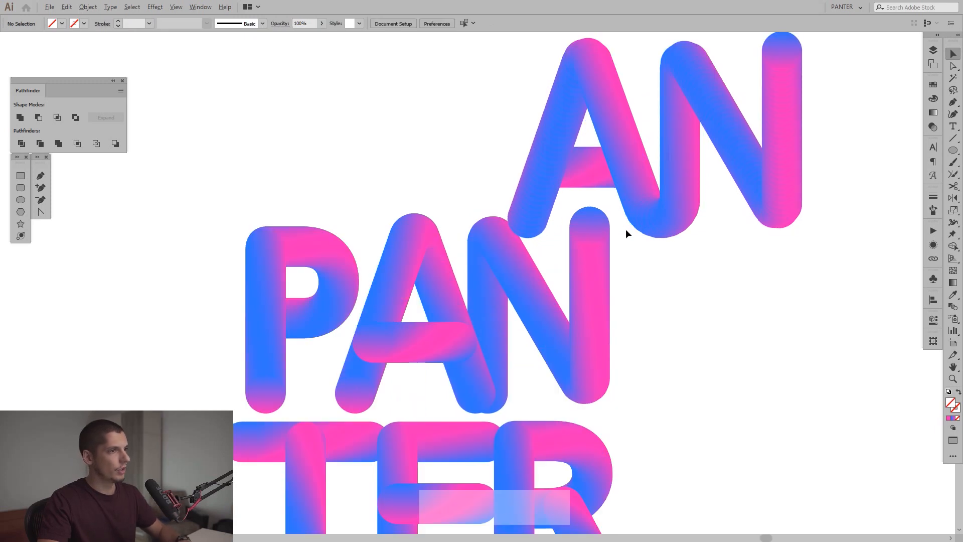
{"action": "left_click", "coordinate": [404, 345]}
{"action": "key", "text": "ctrl+g"}
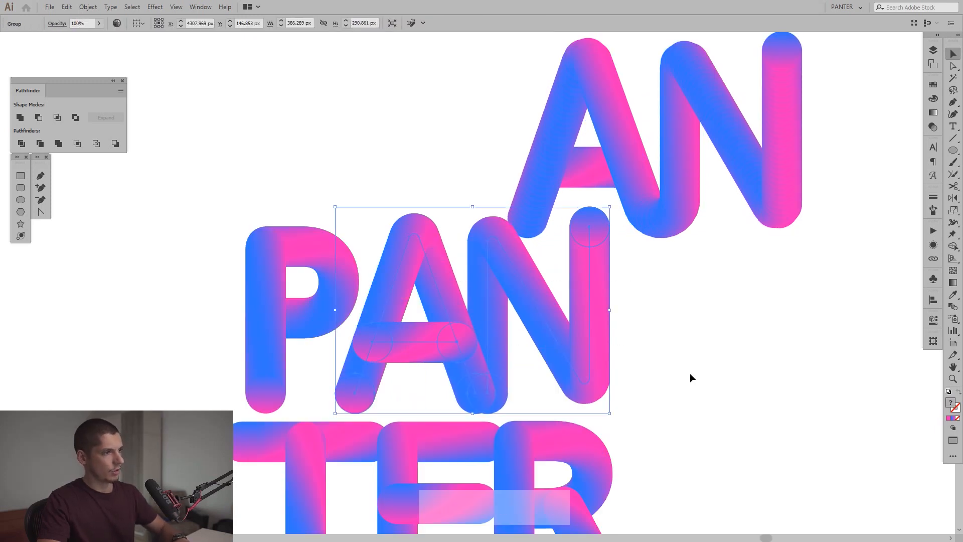
{"action": "left_click", "coordinate": [690, 373]}
Move the new AN group over the old A and N in the lettering, and delete the old AN group.
{"action": "left_click_drag", "start_coordinate": [654, 224], "coordinate": [483, 398]}
{"action": "left_click", "coordinate": [653, 323]}
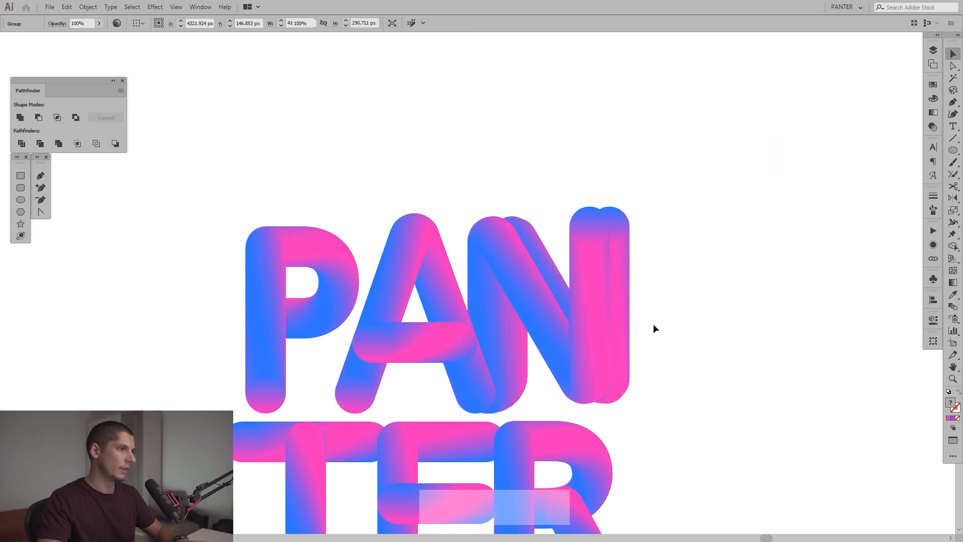
{"action": "left_click", "coordinate": [465, 340]}
{"action": "key", "text": "Delete"}
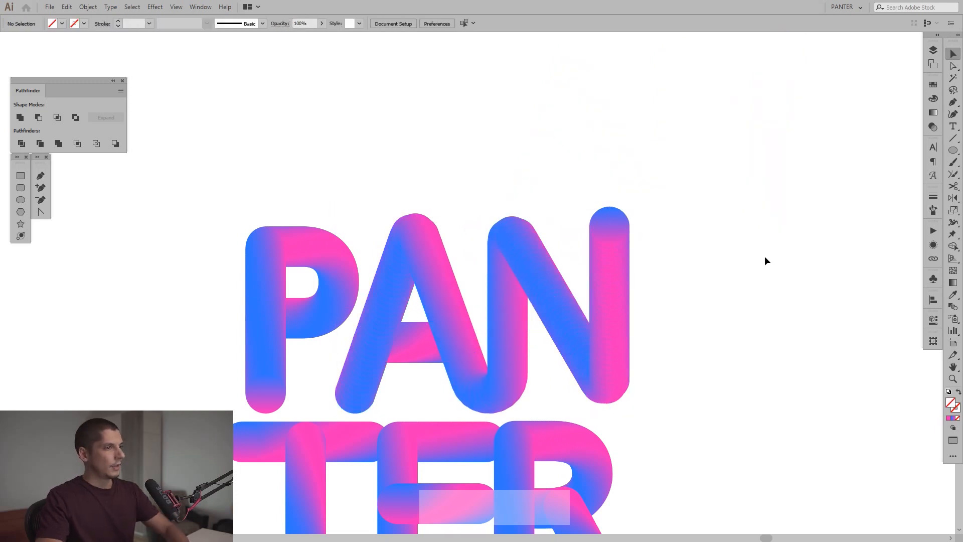
{"action": "scroll", "coordinate": [660, 248], "scroll_direction": "down", "scroll_amount": 3}
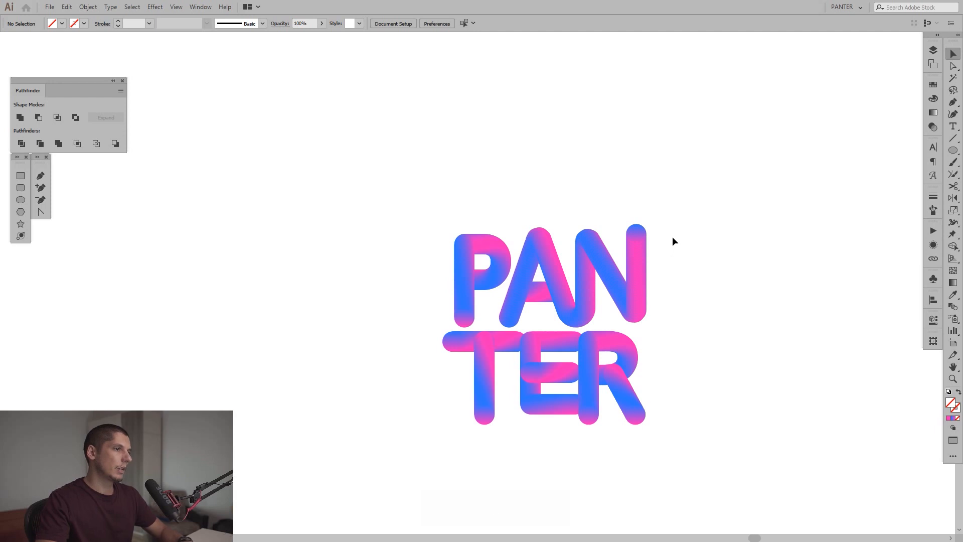
{"action": "scroll", "coordinate": [673, 241], "scroll_direction": "down", "scroll_amount": 3}
{"action": "scroll", "coordinate": [691, 269], "scroll_direction": "up", "scroll_amount": 3}
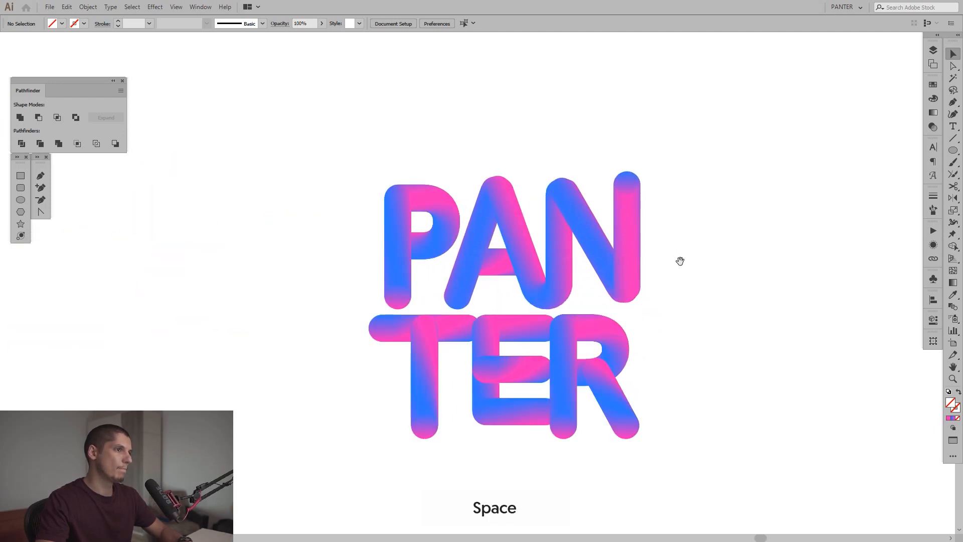
{"action": "left_click_drag", "start_coordinate": [677, 261], "coordinate": [688, 276]}
{"action": "scroll", "coordinate": [635, 252], "scroll_direction": "up", "scroll_amount": 1}
{"action": "key", "text": "a"}
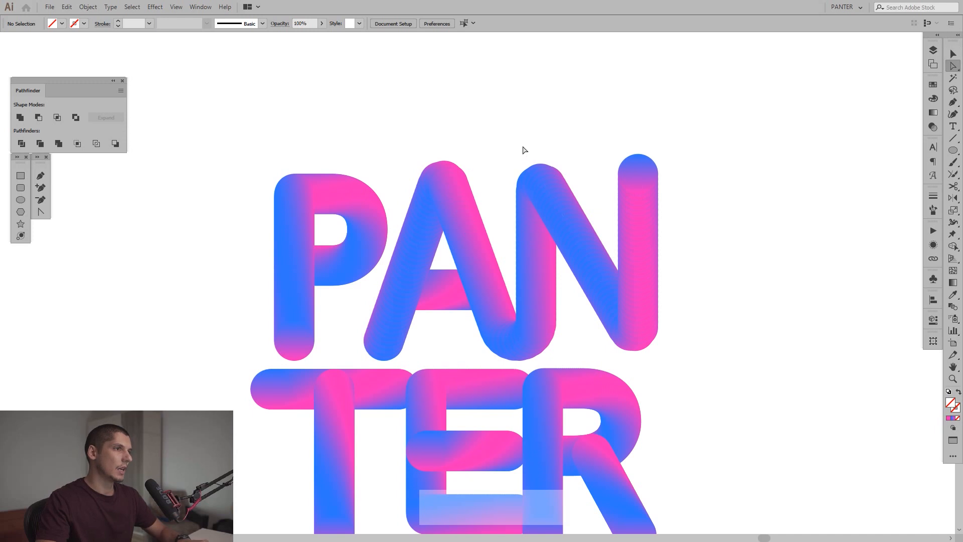
{"action": "left_click_drag", "start_coordinate": [690, 224], "coordinate": [683, 223]}
{"action": "scroll", "coordinate": [687, 224], "scroll_direction": "up", "scroll_amount": 2}
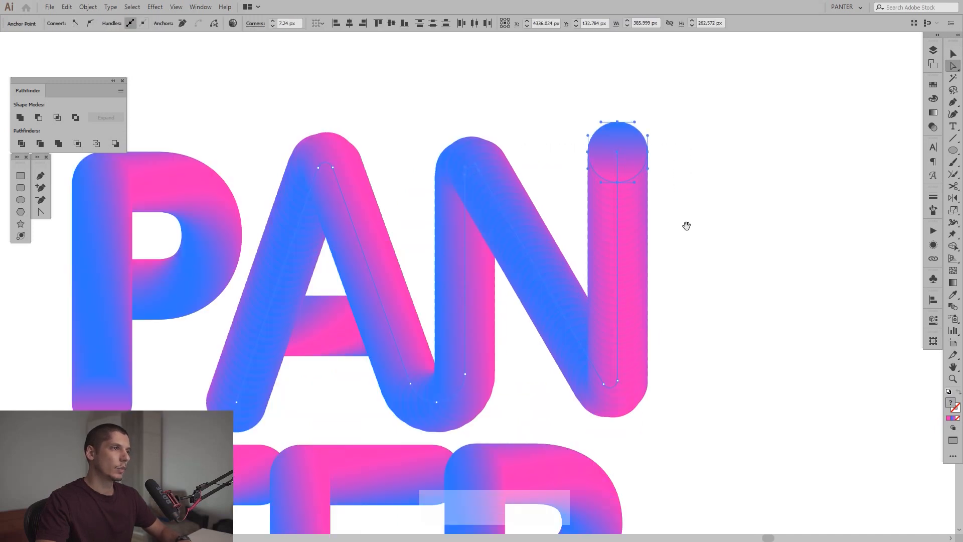
{"action": "left_click", "coordinate": [712, 225]}
Select the N's spine anchors at its upper-left bend, lower-right bend and top-right end, and move them slightly down.
{"action": "left_click", "coordinate": [954, 67]}
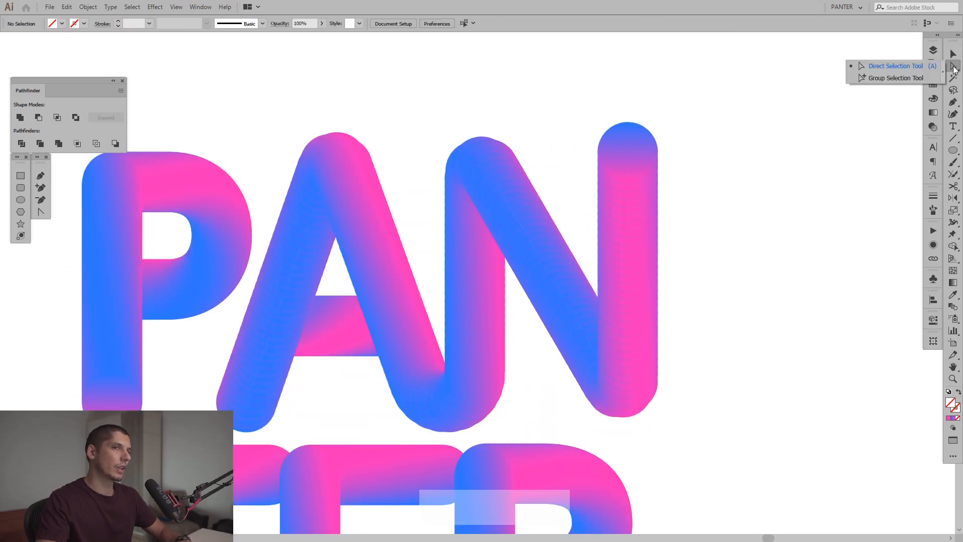
{"action": "left_click", "coordinate": [919, 66]}
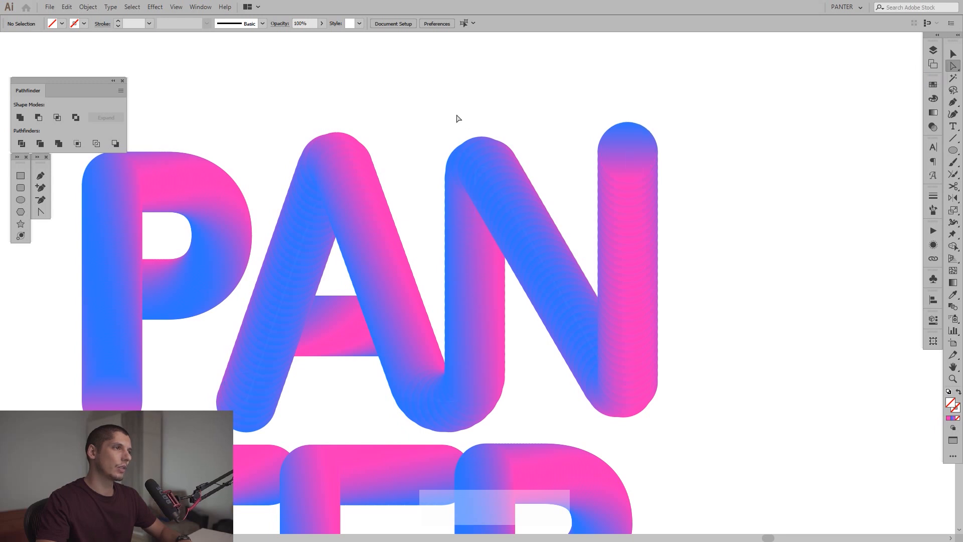
{"action": "left_click_drag", "start_coordinate": [523, 216], "coordinate": [522, 216]}
{"action": "left_click_drag", "start_coordinate": [605, 375], "coordinate": [601, 371]}
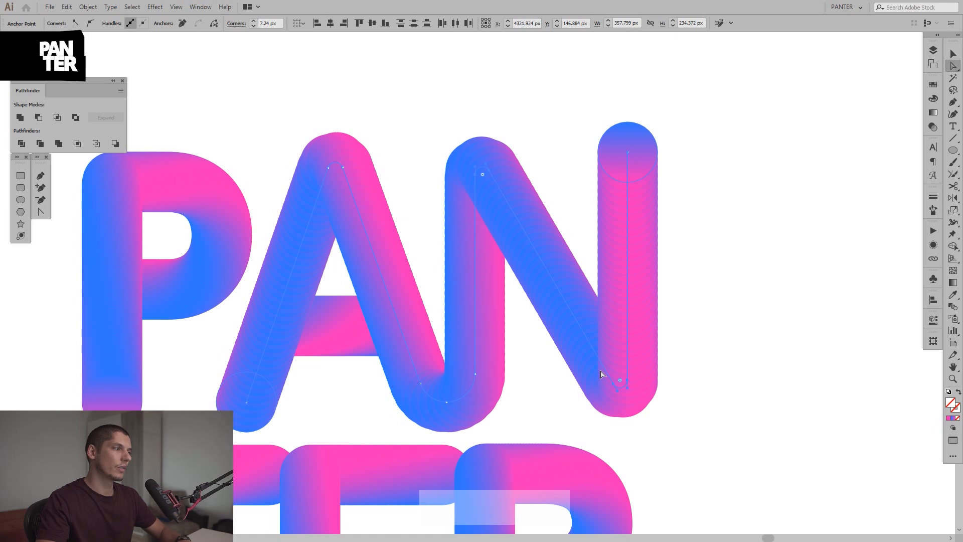
{"action": "scroll", "coordinate": [601, 374], "scroll_direction": "up", "scroll_amount": 4, "text": "alt"}
{"action": "left_click_drag", "start_coordinate": [661, 228], "coordinate": [627, 328]}
{"action": "scroll", "coordinate": [626, 326], "scroll_direction": "down", "scroll_amount": 2, "text": "alt"}
{"action": "left_click_drag", "start_coordinate": [652, 125], "coordinate": [629, 218]}
{"action": "scroll", "coordinate": [629, 214], "scroll_direction": "up", "scroll_amount": 1, "text": "alt"}
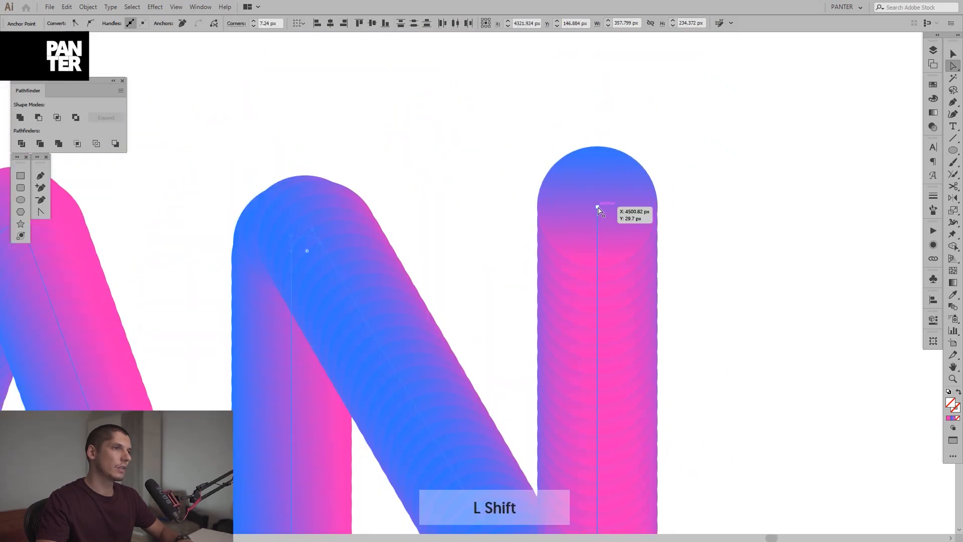
{"action": "scroll", "coordinate": [533, 161], "scroll_direction": "down", "scroll_amount": 2}
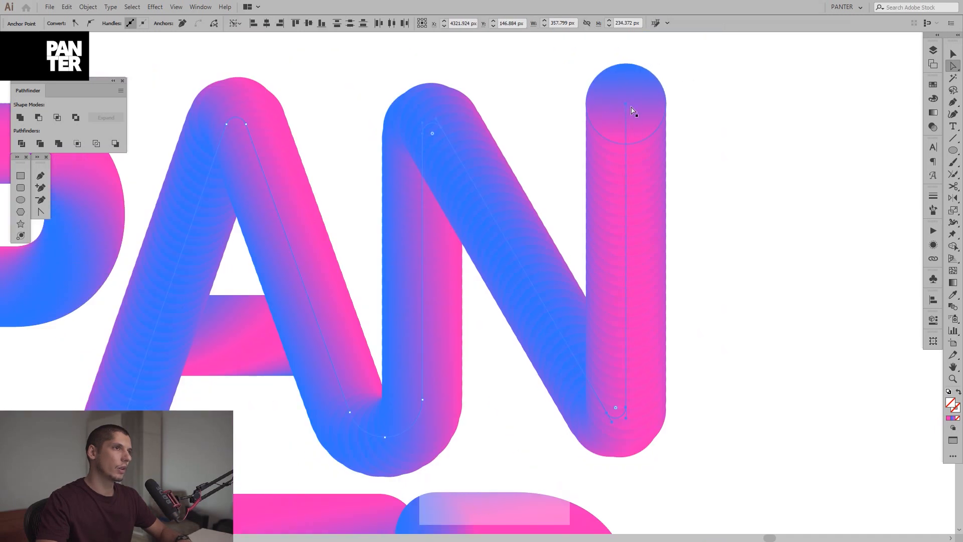
{"action": "left_click_drag", "start_coordinate": [629, 153], "coordinate": [630, 165]}
{"action": "scroll", "coordinate": [717, 203], "scroll_direction": "down", "scroll_amount": 3, "text": "alt"}
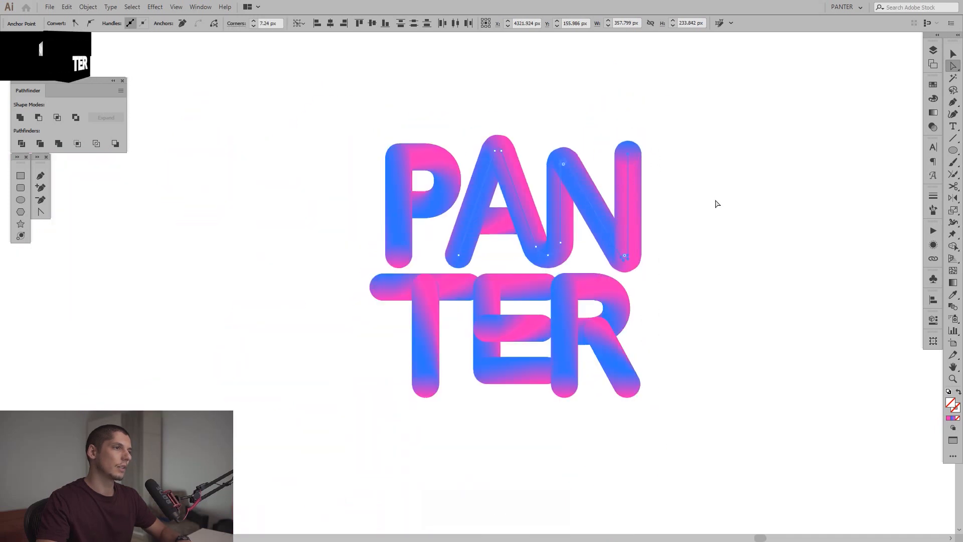
Move the selected N anchors up so the N's diagonal and right stem sit slightly higher than the A.
{"action": "scroll", "coordinate": [632, 190], "scroll_direction": "up", "scroll_amount": 2}
{"action": "mouse_move", "coordinate": [627, 196]}
{"action": "left_mouse_down"}
{"action": "mouse_move", "coordinate": [628, 170]}
{"action": "mouse_move", "coordinate": [627, 185]}
{"action": "left_mouse_up"}
{"action": "key", "text": "space"}
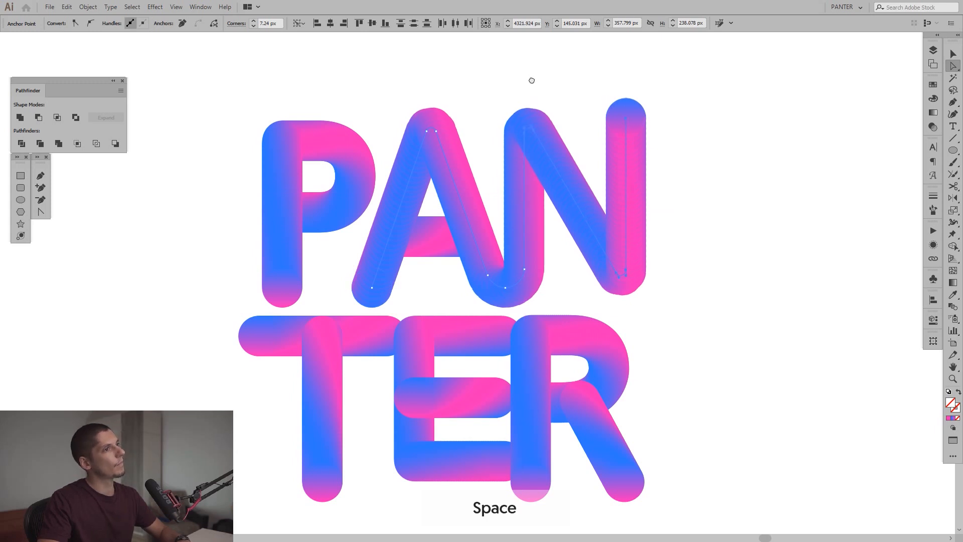
Show the rulers, place a horizontal guide along the top of the A, and lock the guides.
{"action": "scroll", "coordinate": [478, 119], "scroll_direction": "up", "scroll_amount": 2}
{"action": "key", "text": "ctrl+r"}
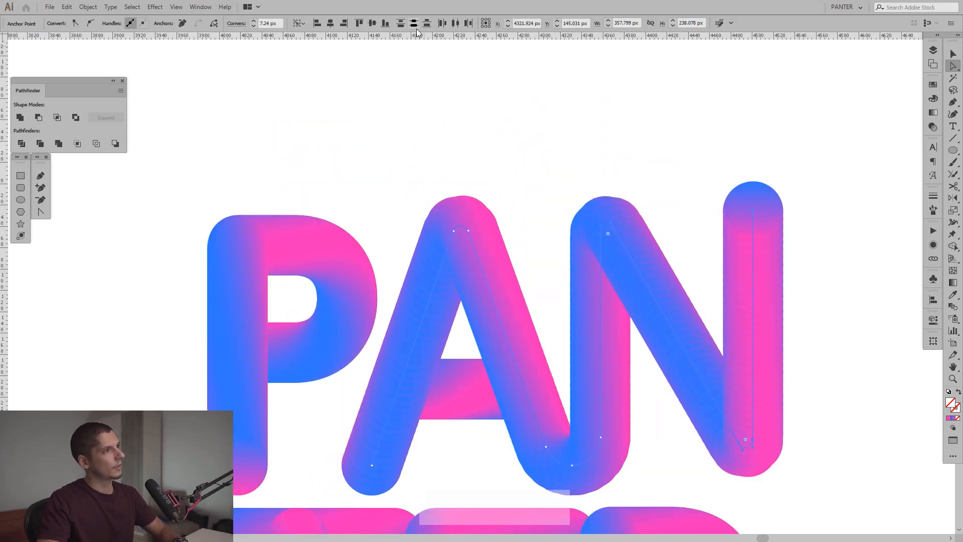
{"action": "left_click_drag", "start_coordinate": [417, 39], "coordinate": [461, 196]}
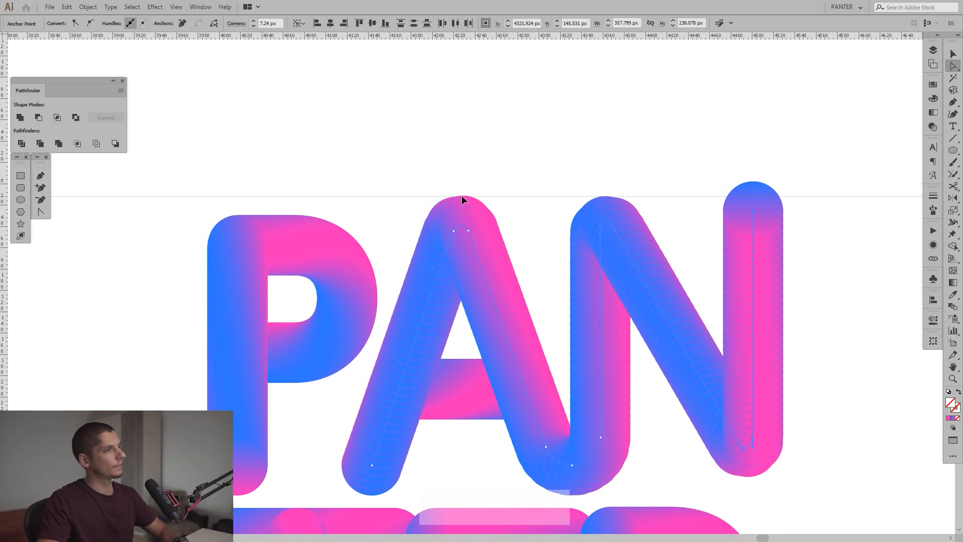
{"action": "left_click_drag", "start_coordinate": [461, 194], "coordinate": [462, 196]}
{"action": "key", "text": "space"}
{"action": "left_click_drag", "start_coordinate": [717, 264], "coordinate": [636, 171]}
{"action": "scroll", "coordinate": [637, 171], "scroll_direction": "down", "scroll_amount": 5}
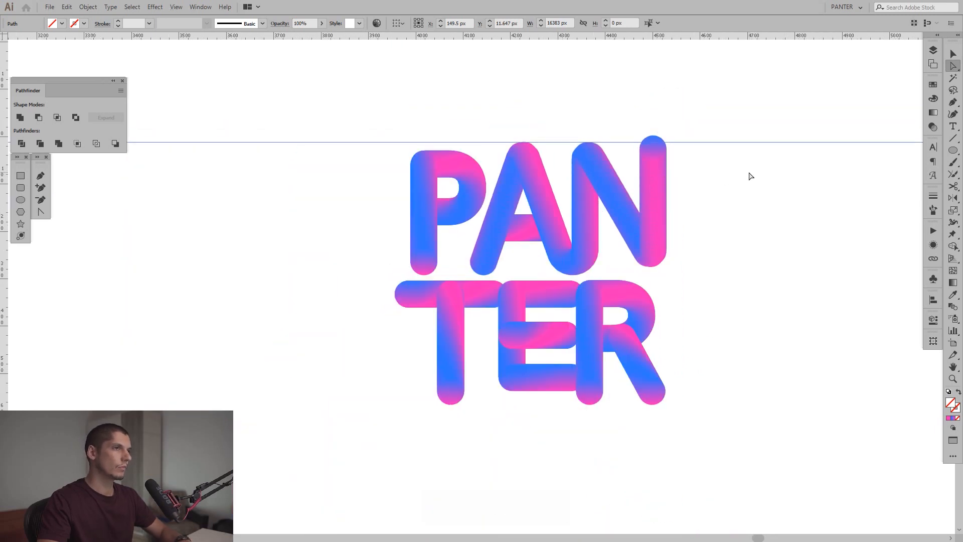
{"action": "scroll", "coordinate": [717, 166], "scroll_direction": "up", "scroll_amount": 3}
{"action": "right_click", "coordinate": [706, 178]}
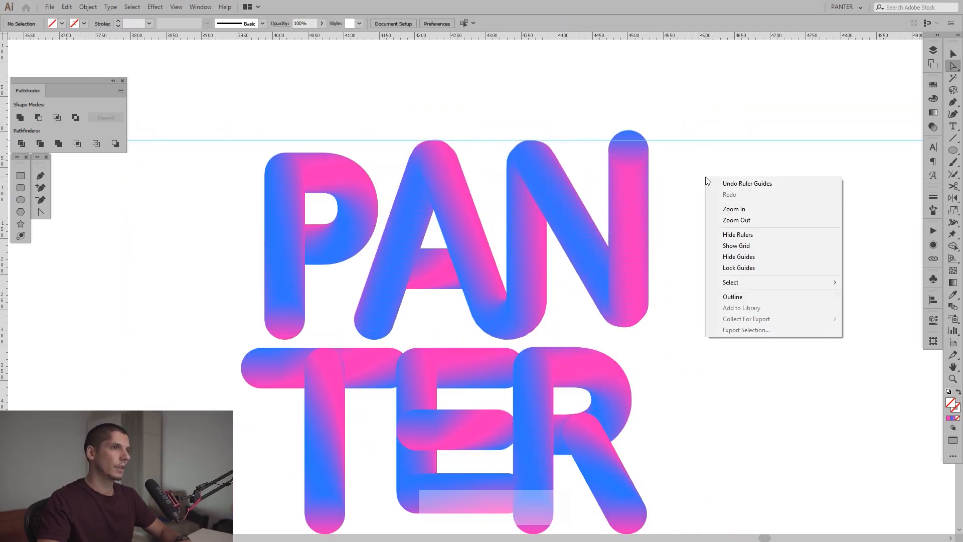
{"action": "left_click", "coordinate": [734, 268]}
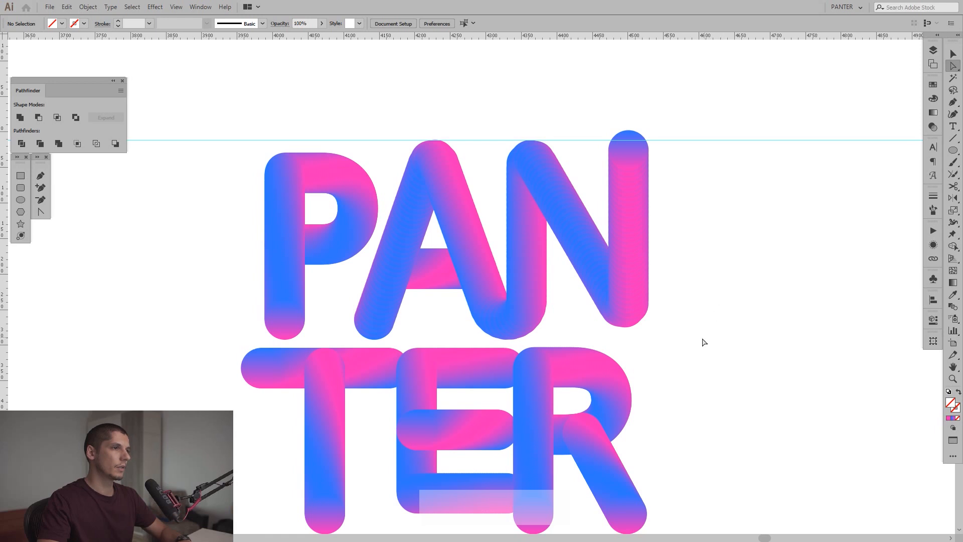
Lower the top-end anchor of the N's right stem so its rounded cap meets the horizontal guide.
{"action": "left_click", "coordinate": [629, 154]}
{"action": "left_click_drag", "start_coordinate": [629, 155], "coordinate": [629, 166]}
{"action": "left_click", "coordinate": [737, 221]}
{"action": "key", "text": "space"}
{"action": "left_click_drag", "start_coordinate": [699, 269], "coordinate": [694, 234]}
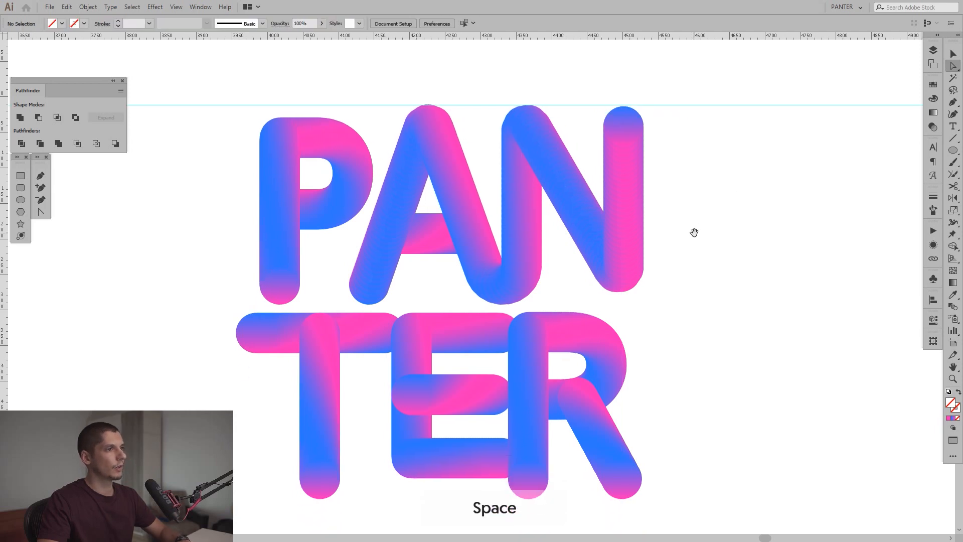
Try lowering the N's lower-right bend below the bottom of the A, and undo the move.
{"action": "scroll", "coordinate": [618, 242], "scroll_direction": "up", "scroll_amount": 2, "text": "alt"}
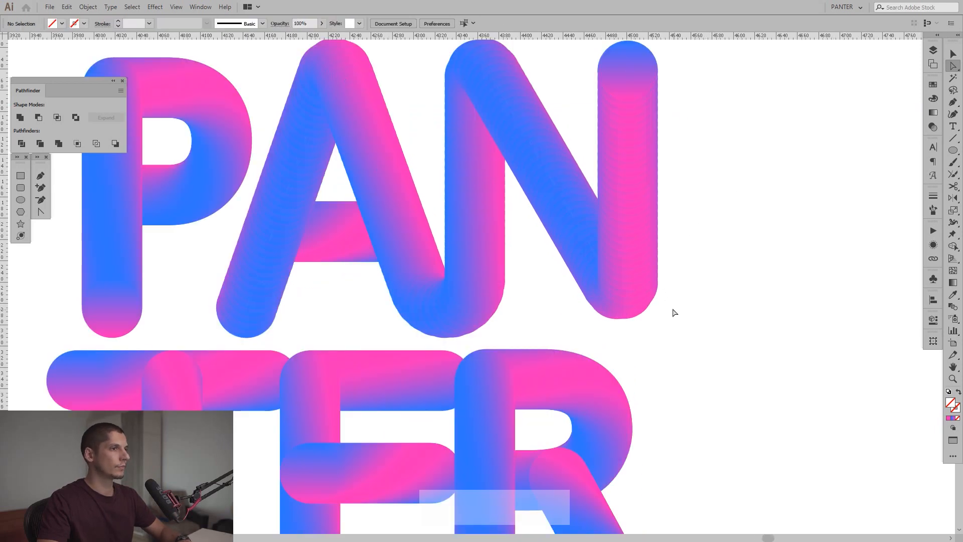
{"action": "left_click_drag", "start_coordinate": [627, 288], "coordinate": [627, 321]}
{"action": "left_click", "coordinate": [692, 316], "text": "alt"}
{"action": "scroll", "coordinate": [692, 316], "scroll_direction": "down", "scroll_amount": 2}
{"action": "left_click_drag", "start_coordinate": [708, 294], "coordinate": [693, 279]}
{"action": "scroll", "coordinate": [714, 289], "scroll_direction": "down", "scroll_amount": 2}
{"action": "scroll", "coordinate": [693, 279], "scroll_direction": "up", "scroll_amount": 3}
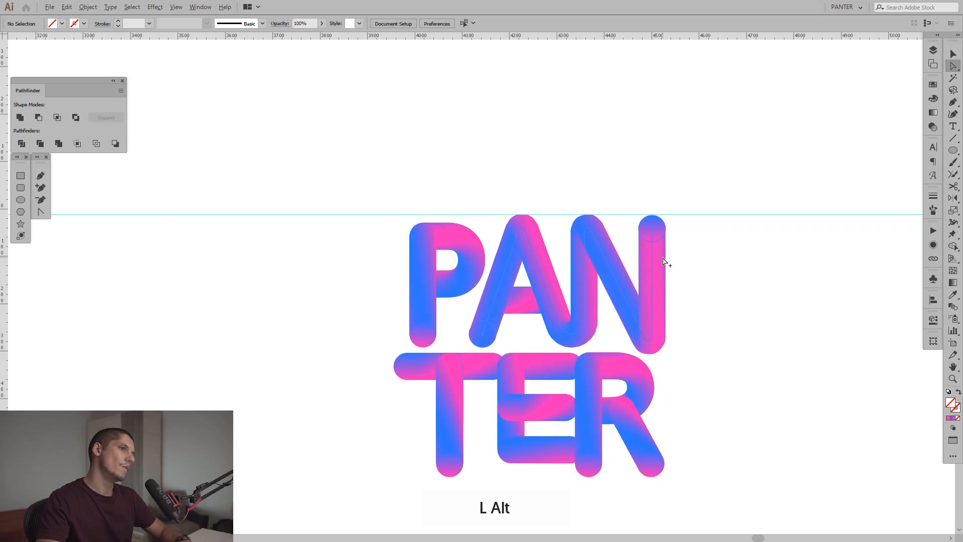
{"action": "scroll", "coordinate": [707, 266], "scroll_direction": "up", "scroll_amount": 1}
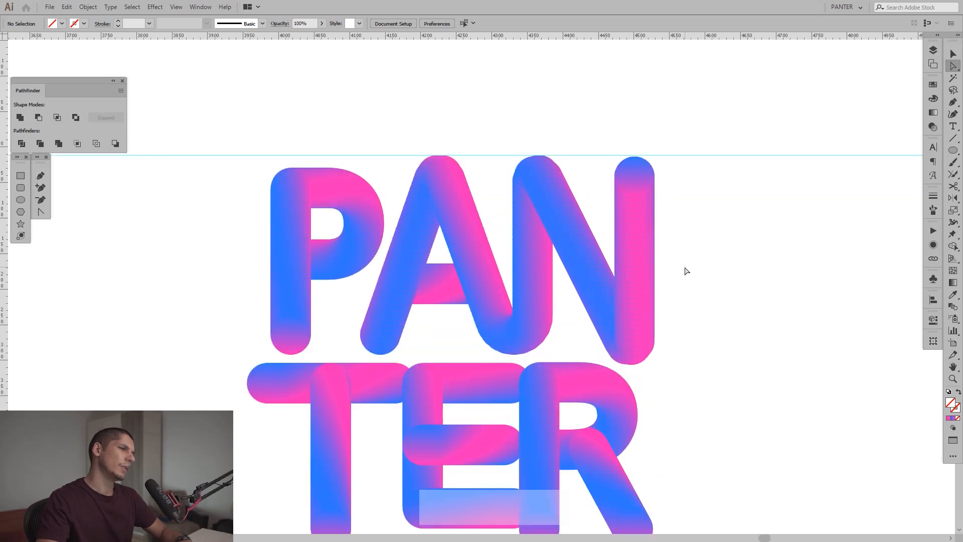
{"action": "key", "text": "ctrl+z"}
Send the R's diagonal leg behind its bowl and stem.
{"action": "key", "text": "v"}
{"action": "key", "text": "space"}
{"action": "left_click_drag", "start_coordinate": [685, 375], "coordinate": [589, 391]}
{"action": "left_click", "coordinate": [618, 435], "text": "ctrl+shift"}
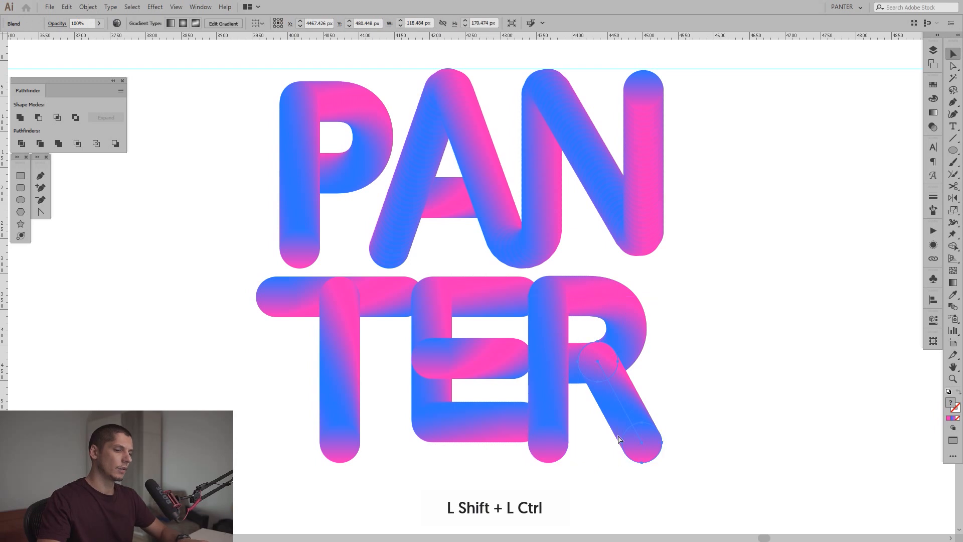
{"action": "left_click", "coordinate": [726, 445]}
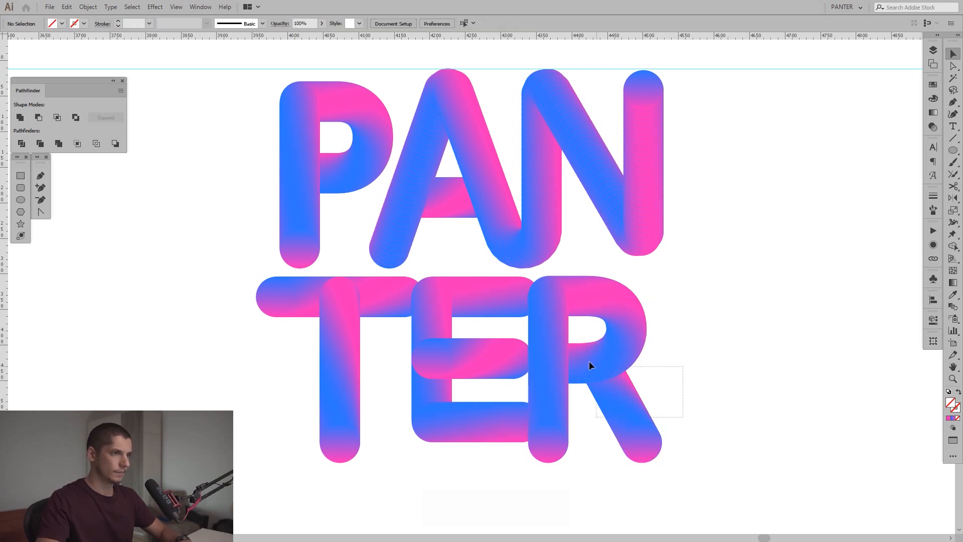
Move the R's body and leg together horizontally until the R sits just clear of the E's arms.
{"action": "left_click", "coordinate": [545, 338]}
{"action": "key", "text": "Right"}
{"action": "key", "text": "Right"}
{"action": "key", "text": "Right"}
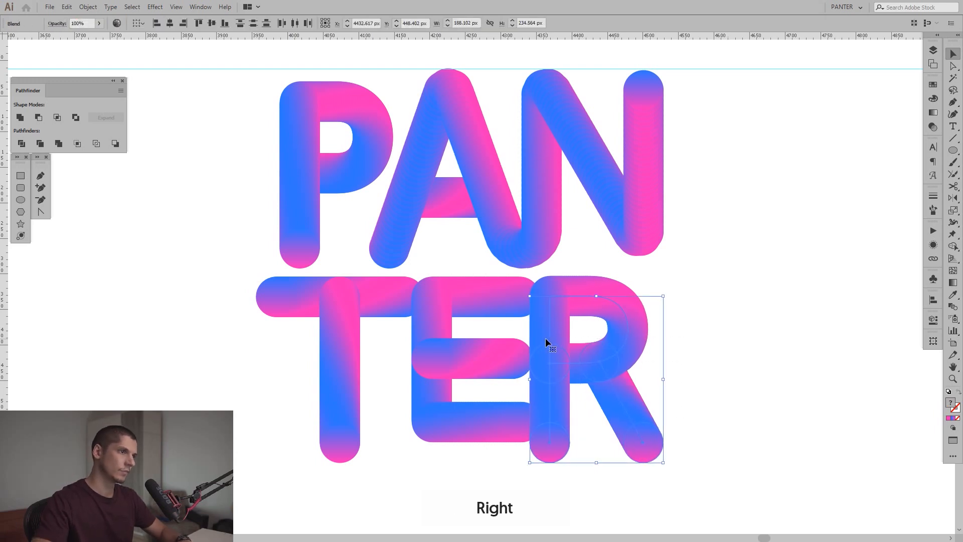
{"action": "key", "text": "Right"}
{"action": "key", "text": "Right"}
{"action": "key", "text": "Right"}
{"action": "key", "text": "Right"}
{"action": "key", "text": "Left"}
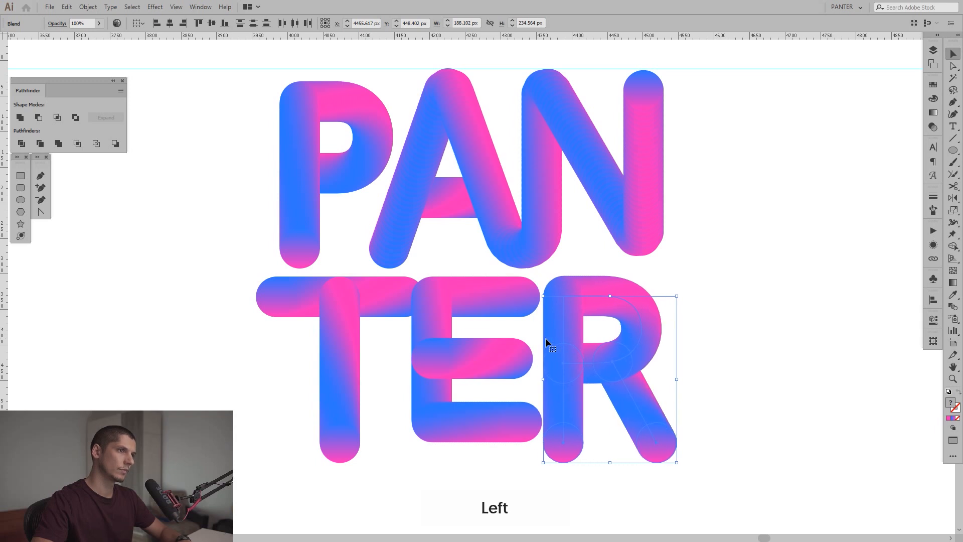
{"action": "left_click", "coordinate": [711, 192]}
{"action": "scroll", "coordinate": [722, 215], "scroll_direction": "down", "scroll_amount": 3}
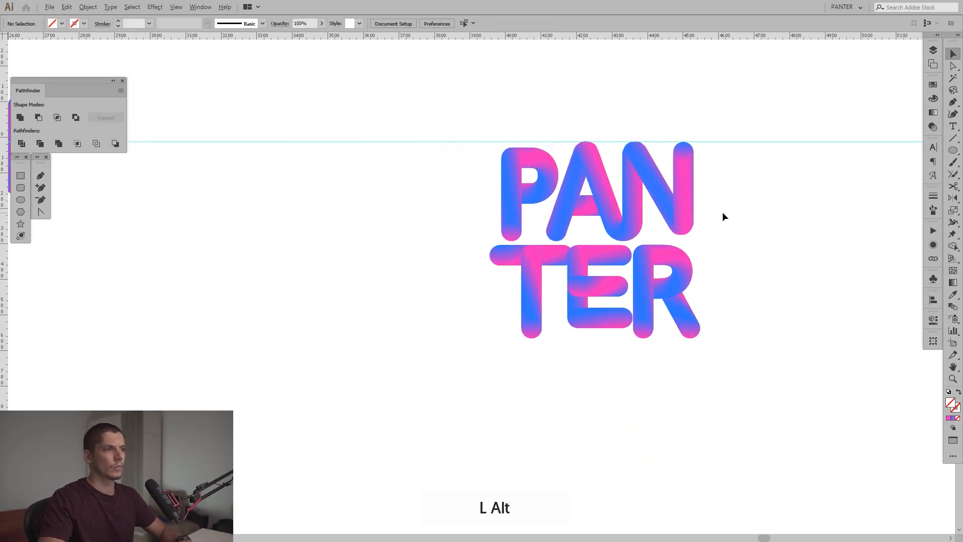
{"action": "left_click_drag", "start_coordinate": [722, 214], "coordinate": [729, 228]}
Try widening the P by selecting its stem anchors together with the end shape's points and nudging them left.
{"action": "scroll", "coordinate": [536, 353], "scroll_direction": "up", "scroll_amount": 3}
{"action": "left_click_drag", "start_coordinate": [765, 389], "coordinate": [682, 483]}
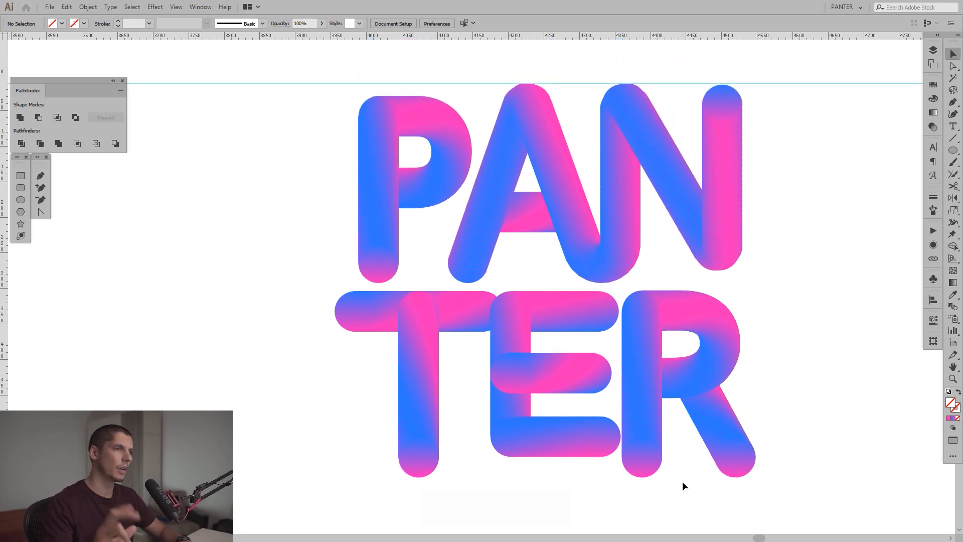
{"action": "left_click_drag", "start_coordinate": [514, 322], "coordinate": [551, 369]}
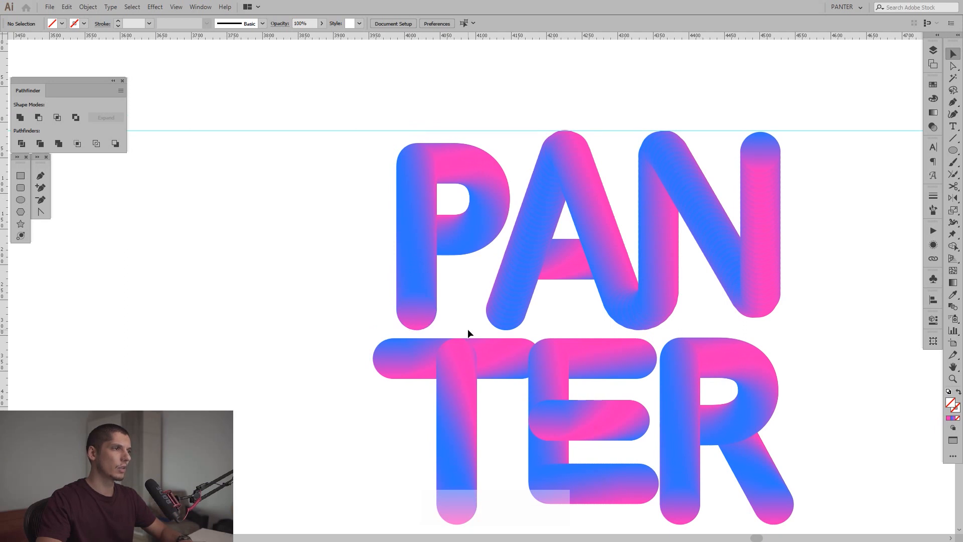
{"action": "key", "text": "a"}
{"action": "left_click_drag", "start_coordinate": [367, 141], "coordinate": [446, 333]}
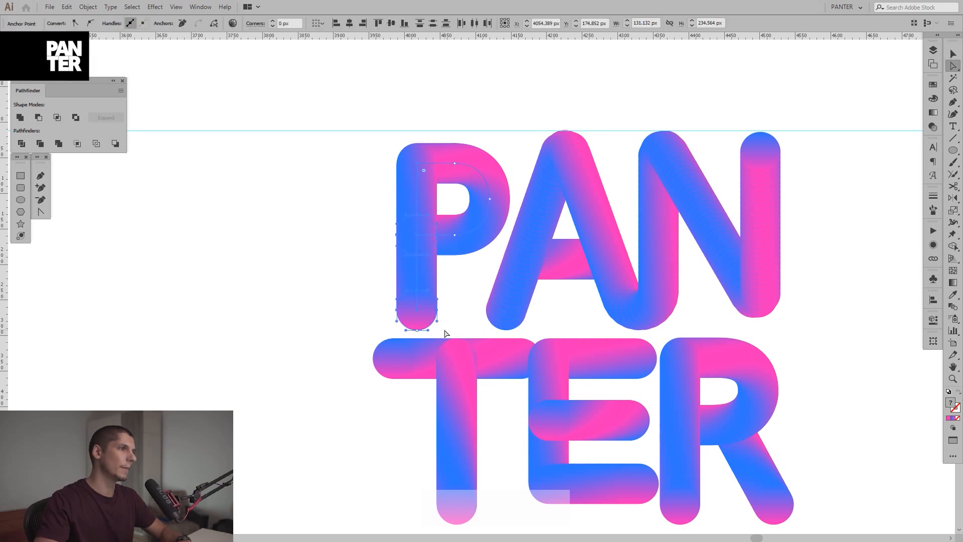
{"action": "key", "text": "Left"}
{"action": "key", "text": "Left"}
{"action": "key", "text": "Left"}
{"action": "key", "text": "Left"}
{"action": "key", "text": "Left"}
{"action": "key", "text": "Left"}
{"action": "key", "text": "Left"}
{"action": "key", "text": "Left"}
{"action": "key", "text": "Left"}
{"action": "key", "text": "Left"}
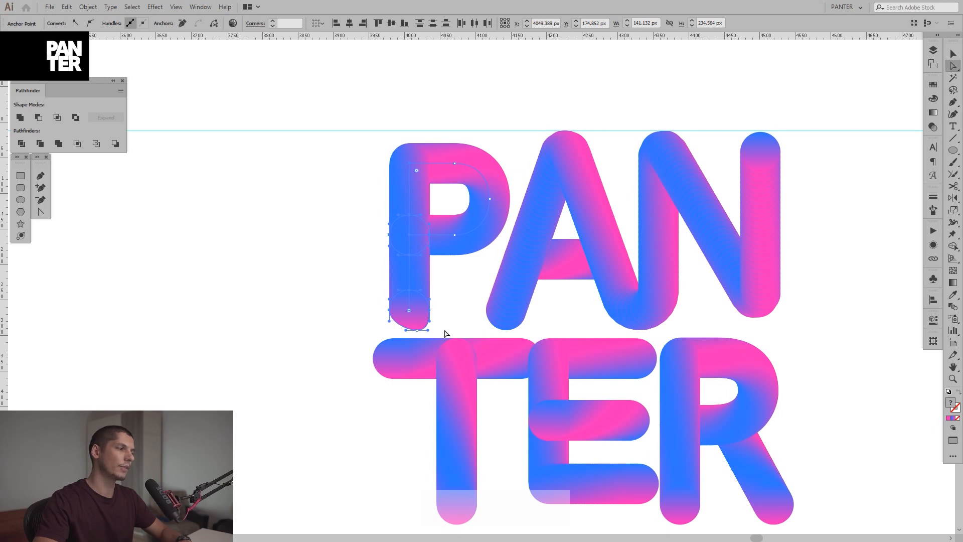
{"action": "key", "text": "Left"}
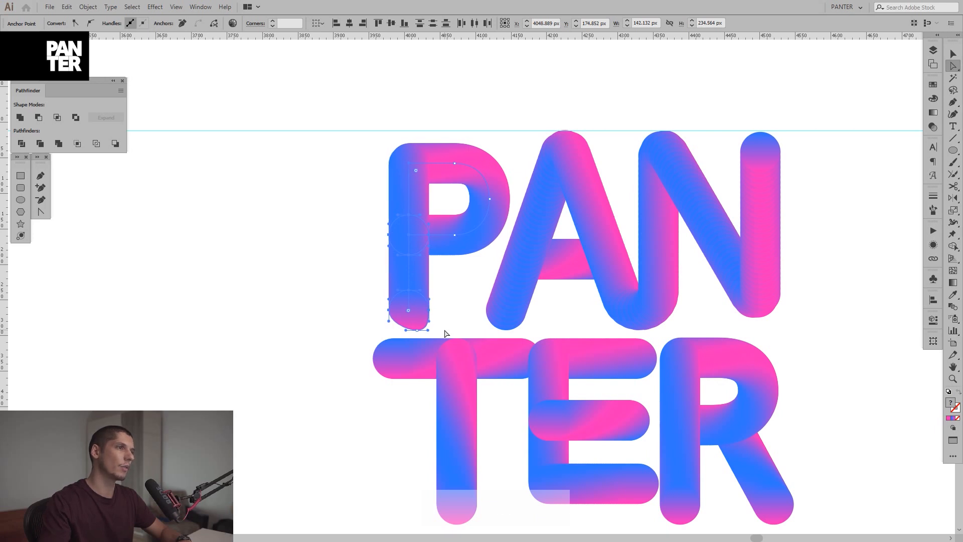
Check the P's distorted lower end, undo the stem nudges, and clear the selection.
{"action": "left_click", "coordinate": [347, 258]}
{"action": "scroll", "coordinate": [344, 259], "scroll_direction": "down", "scroll_amount": 2}
{"action": "left_click_drag", "start_coordinate": [341, 262], "coordinate": [354, 268]}
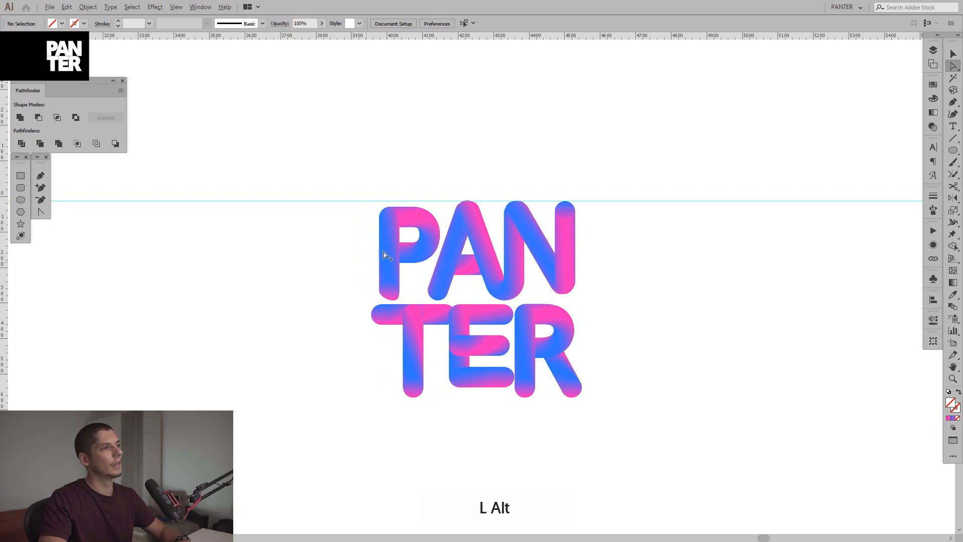
{"action": "scroll", "coordinate": [383, 255], "scroll_direction": "up", "scroll_amount": 3}
{"action": "scroll", "coordinate": [344, 296], "scroll_direction": "down", "scroll_amount": 3}
{"action": "left_click_drag", "start_coordinate": [329, 307], "coordinate": [335, 307]}
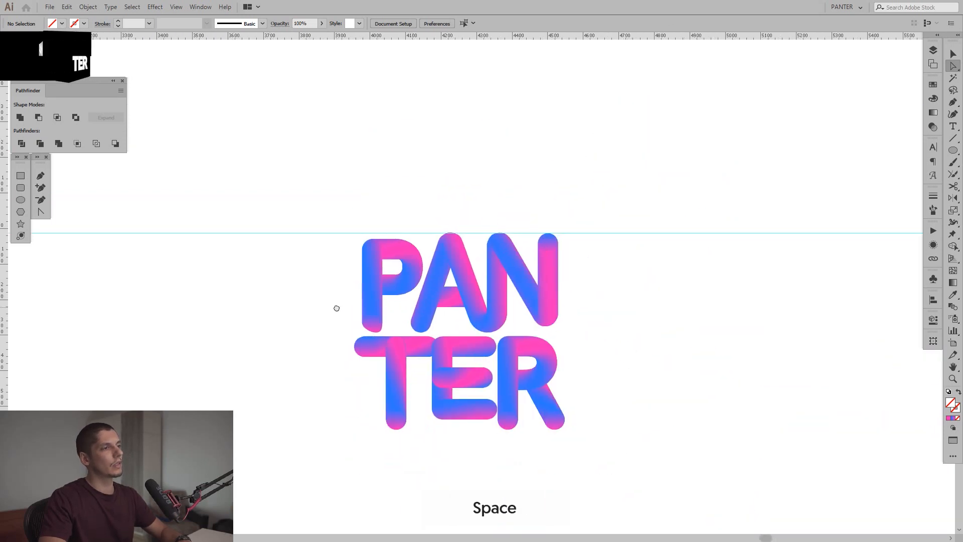
{"action": "scroll", "coordinate": [335, 307], "scroll_direction": "up", "scroll_amount": 2}
{"action": "scroll", "coordinate": [351, 328], "scroll_direction": "up", "scroll_amount": 3}
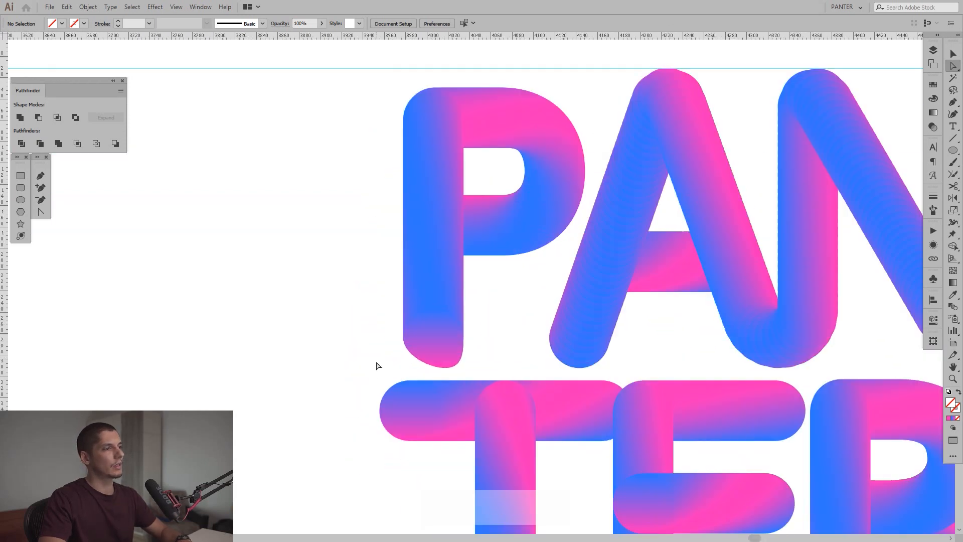
{"action": "scroll", "coordinate": [435, 331], "scroll_direction": "down", "scroll_amount": 2}
{"action": "key", "text": "ctrl+z"}
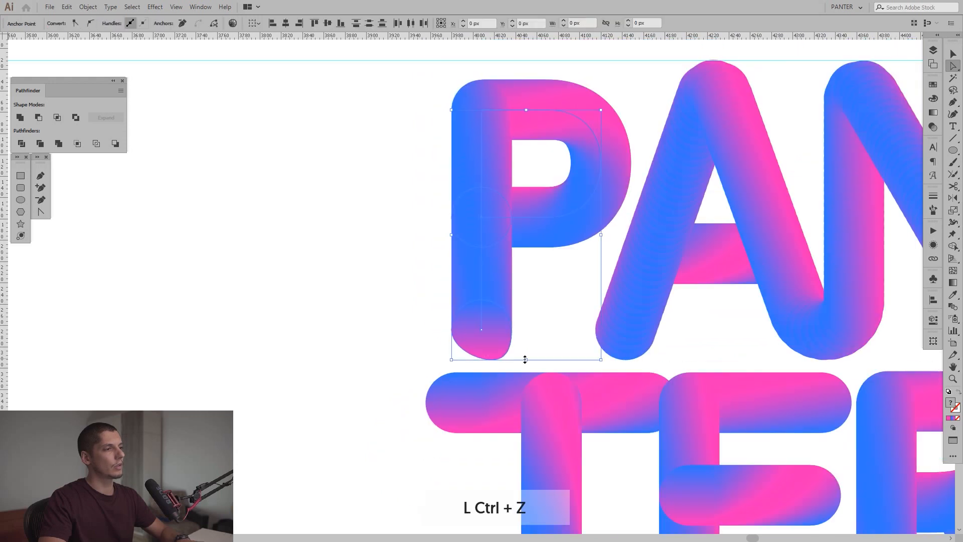
{"action": "key", "text": "ctrl+z"}
{"action": "key", "text": "ctrl+z"}
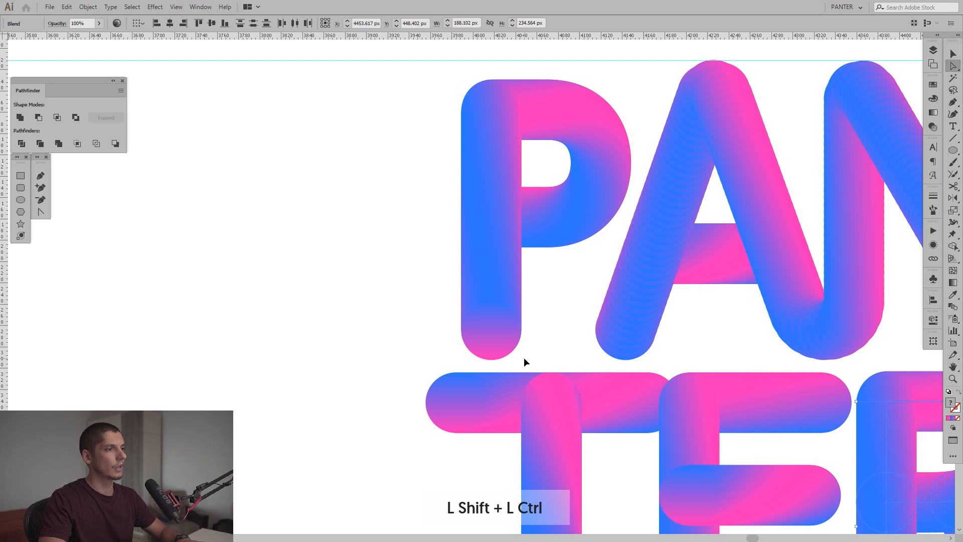
{"action": "key", "text": "ctrl+shift+a"}
Select only the P's spine anchors at the stem's lower end and upper-left corner, and move them about 11 px left.
{"action": "scroll", "coordinate": [544, 347], "scroll_direction": "up", "scroll_amount": 1}
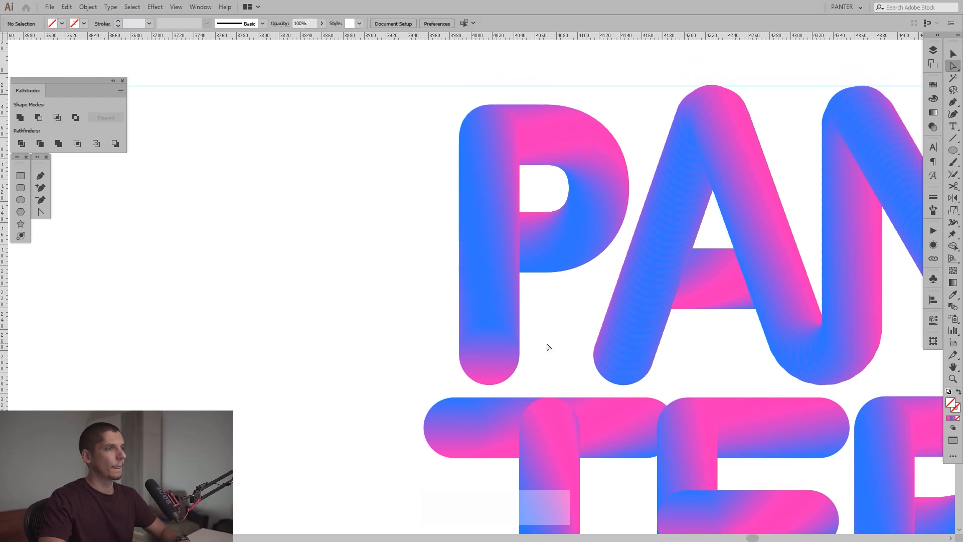
{"action": "left_click_drag", "start_coordinate": [490, 351], "coordinate": [495, 361]}
{"action": "left_click", "coordinate": [489, 356]}
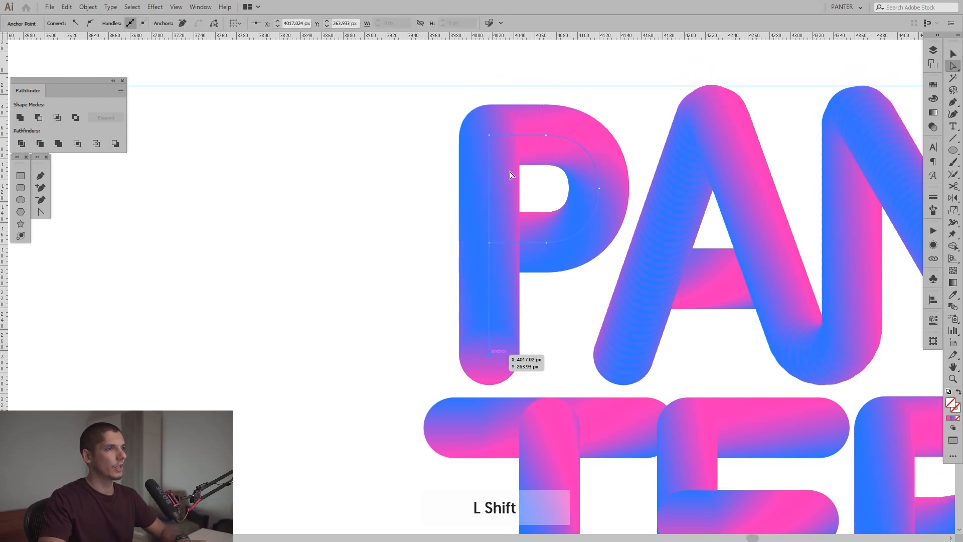
{"action": "left_click", "coordinate": [490, 138], "text": "shift"}
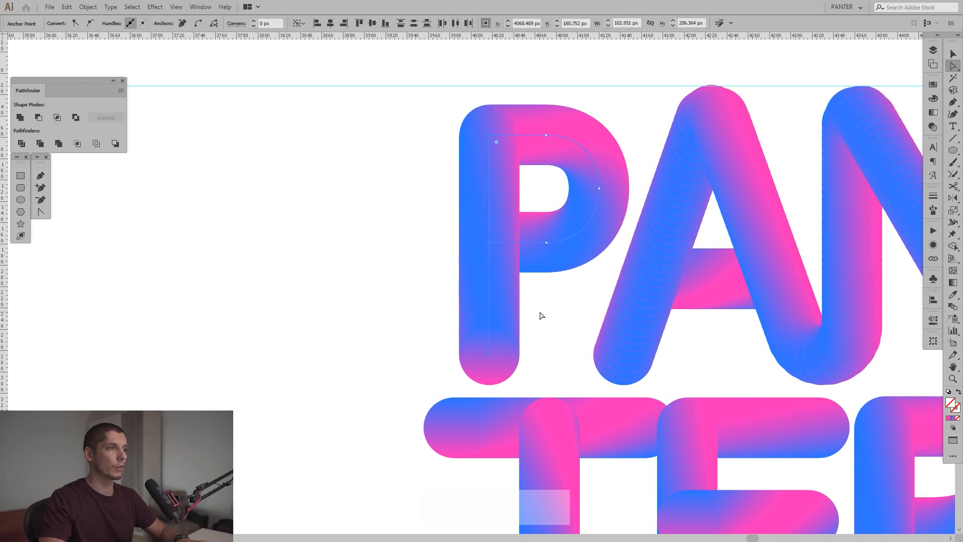
{"action": "key", "text": "shift+Left"}
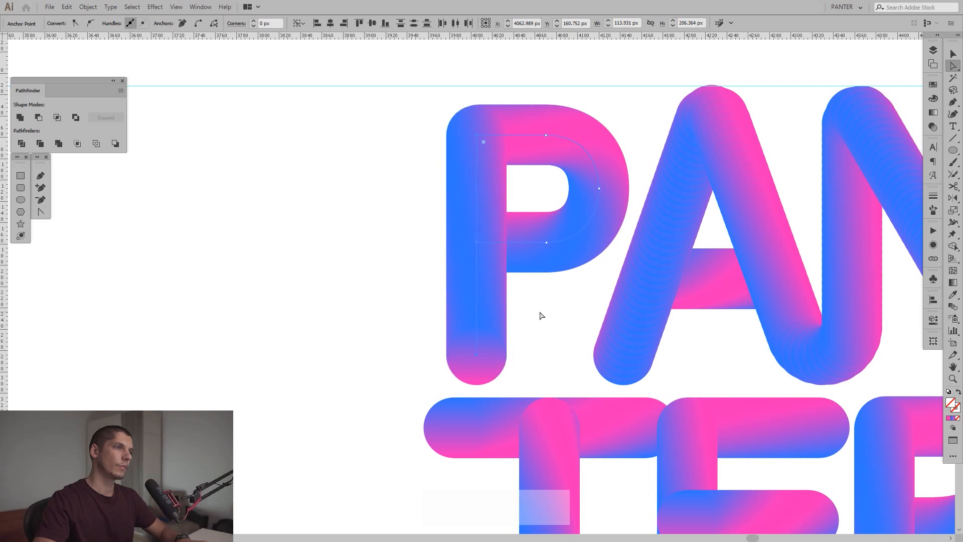
{"action": "left_click", "coordinate": [539, 312]}
{"action": "scroll", "coordinate": [537, 312], "scroll_direction": "down", "scroll_amount": 3}
{"action": "key", "text": "v"}
{"action": "left_click_drag", "start_coordinate": [530, 312], "coordinate": [488, 291]}
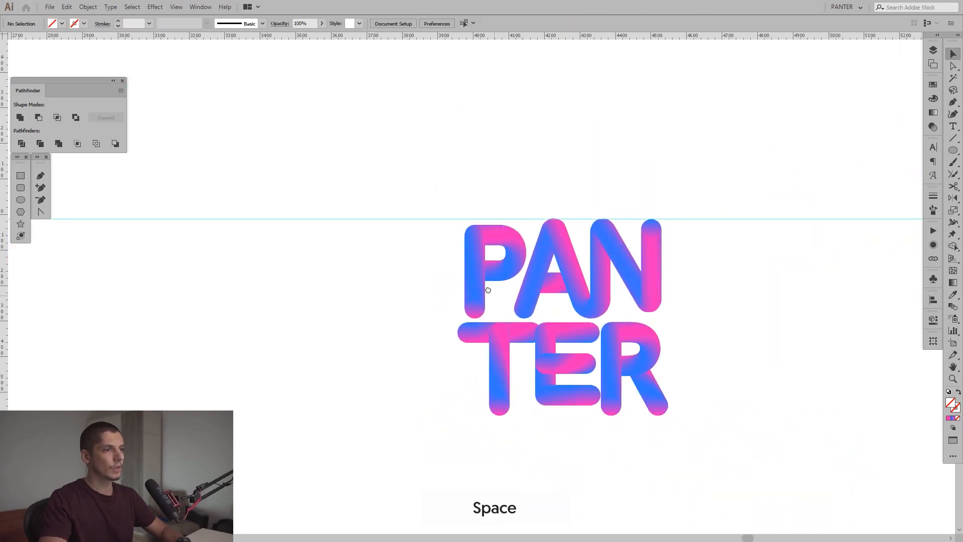
Place a vertical guide along the left edge of the P's stem, crossing the left end of the T's crossbar.
{"action": "scroll", "coordinate": [483, 340], "scroll_direction": "up", "scroll_amount": 3}
{"action": "key", "text": "a"}
{"action": "left_click_drag", "start_coordinate": [439, 316], "coordinate": [453, 316]}
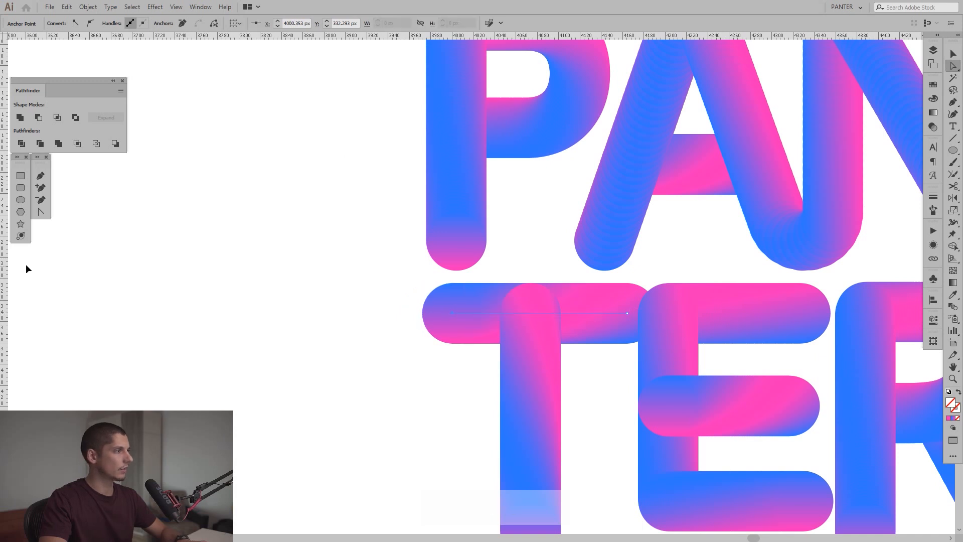
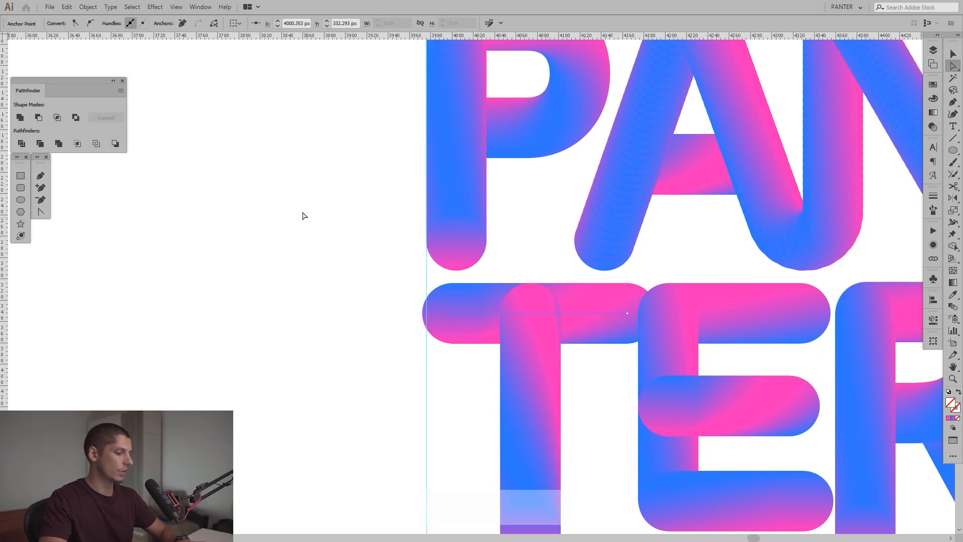
{"action": "key", "text": "ctrl+r"}
{"action": "key", "text": "ctrl+r"}
{"action": "left_click_drag", "start_coordinate": [203, 35], "coordinate": [302, 282]}
{"action": "key", "text": "ctrl+z"}
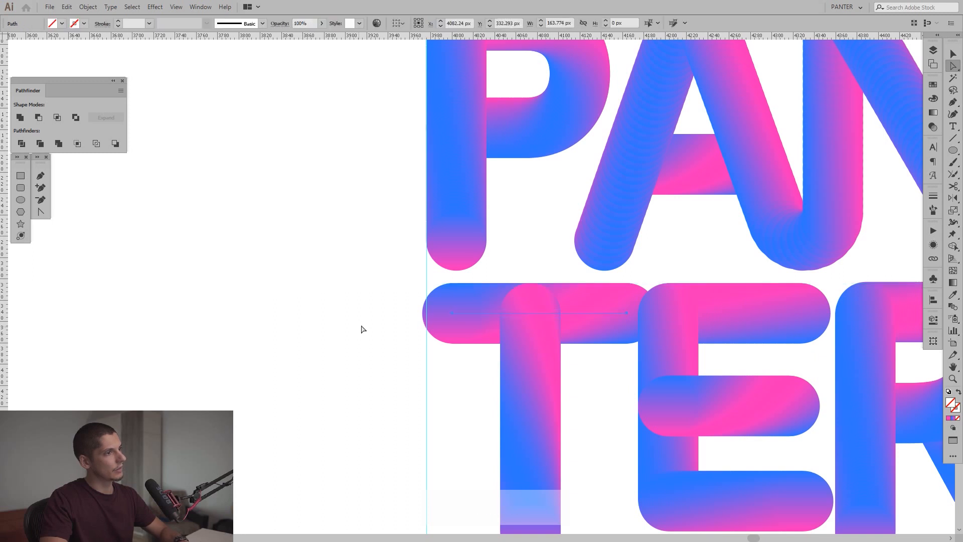
{"action": "scroll", "coordinate": [450, 314], "scroll_direction": "up", "scroll_amount": 2}
{"action": "scroll", "coordinate": [449, 313], "scroll_direction": "down", "scroll_amount": 6}
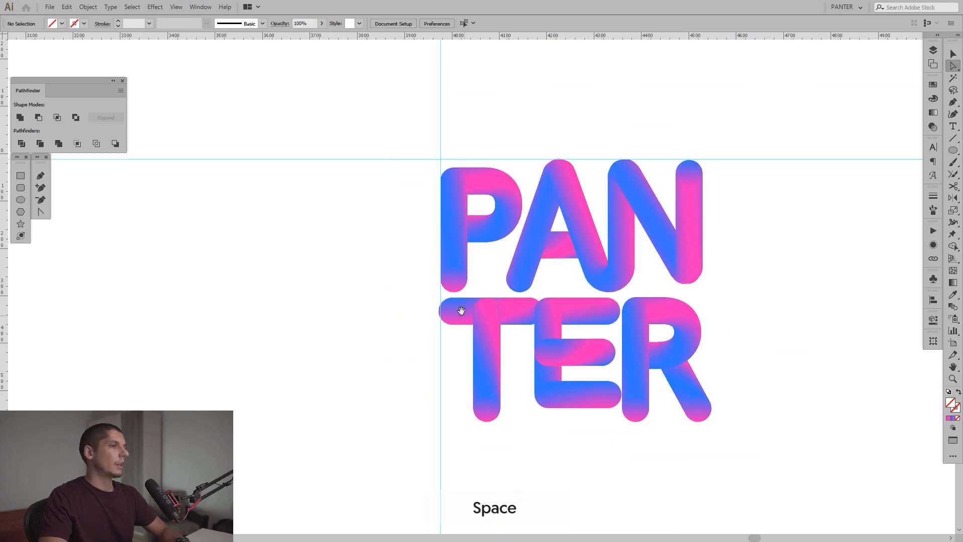
Draw a rectangle about 82 by 263 px from the P's base to its top, and fill it with pink FF2AB8.
{"action": "scroll", "coordinate": [535, 356], "scroll_direction": "up", "scroll_amount": 2}
{"action": "left_click_drag", "start_coordinate": [509, 327], "coordinate": [491, 393]}
{"action": "key", "text": "m"}
{"action": "left_click_drag", "start_coordinate": [364, 261], "coordinate": [422, 74]}
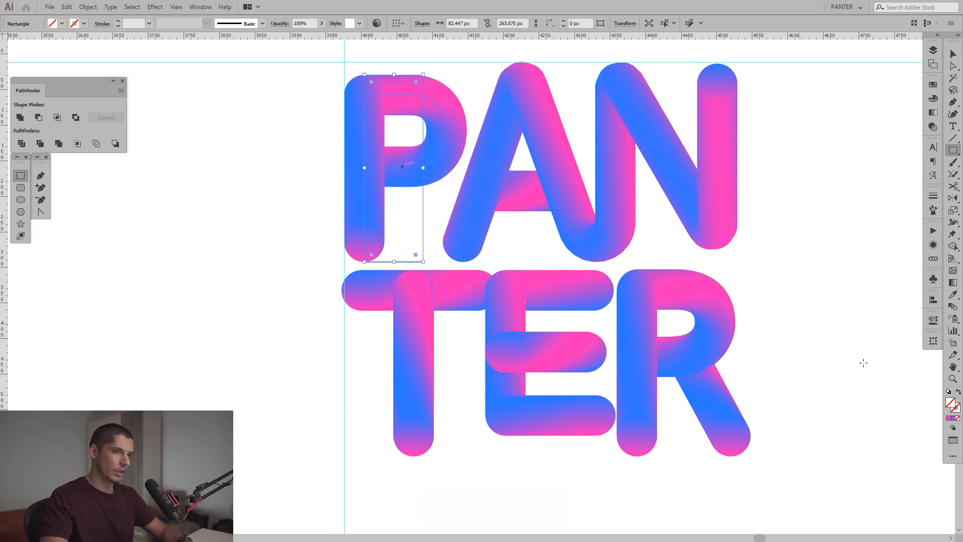
{"action": "left_click", "coordinate": [949, 419]}
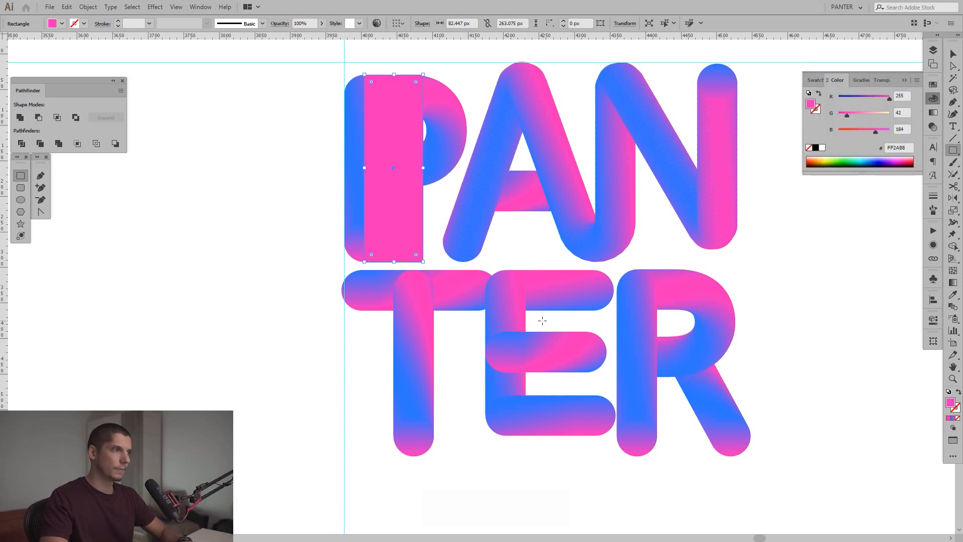
Move the pink rectangle down over the T to compare the heights of the two rows, and delete it.
{"action": "key", "text": "v"}
{"action": "left_click_drag", "start_coordinate": [396, 220], "coordinate": [442, 418]}
{"action": "key", "text": "Delete"}
Place a horizontal guide along the base of the T and R stems.
{"action": "key", "text": "space"}
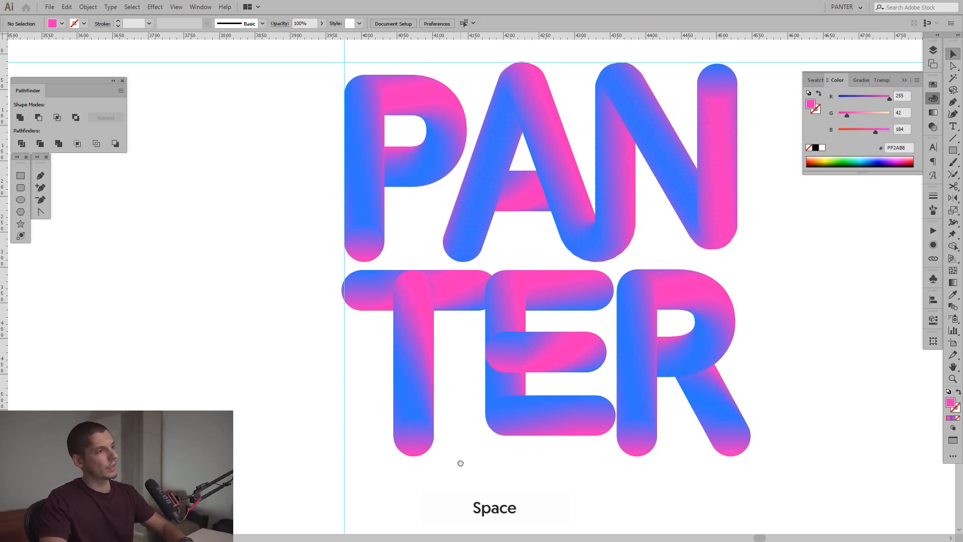
{"action": "left_click_drag", "start_coordinate": [460, 463], "coordinate": [461, 427]}
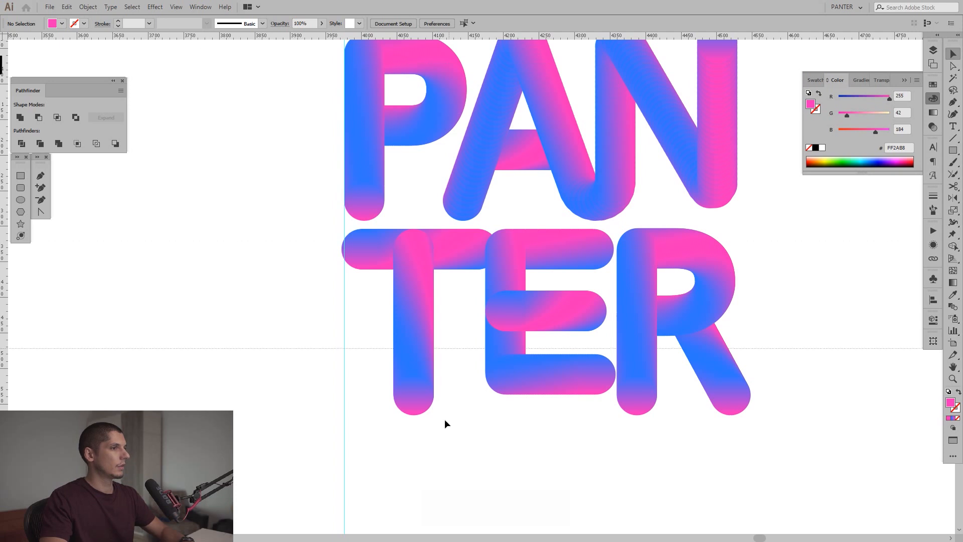
{"action": "left_click_drag", "start_coordinate": [414, 416], "coordinate": [413, 416]}
{"action": "key", "text": "space"}
{"action": "left_click_drag", "start_coordinate": [596, 436], "coordinate": [521, 427]}
{"action": "scroll", "coordinate": [510, 337], "scroll_direction": "up", "scroll_amount": 1}
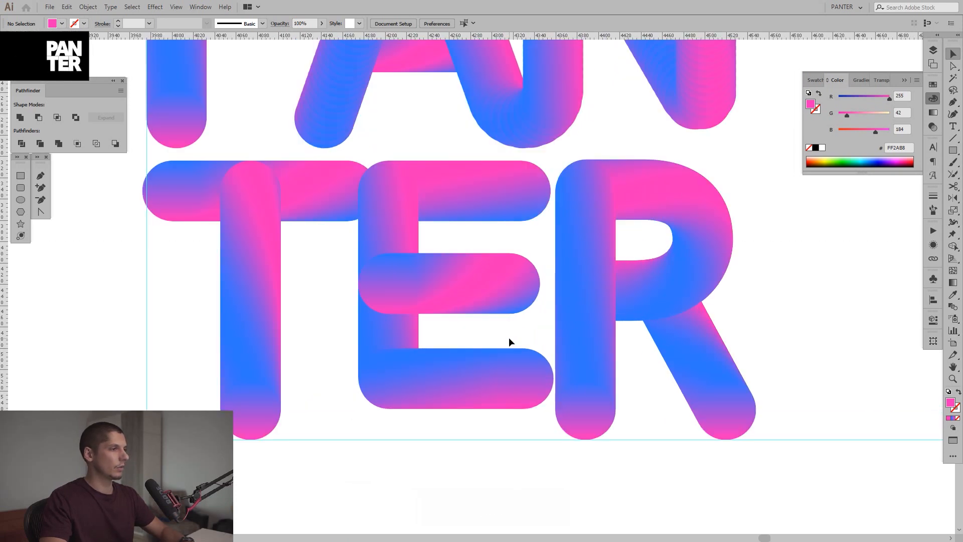
Select the two lower anchors of the E's spine and move them about 29 px down so the bottom bar meets the baseline guide.
{"action": "key", "text": "space"}
{"action": "left_click_drag", "start_coordinate": [501, 338], "coordinate": [561, 308]}
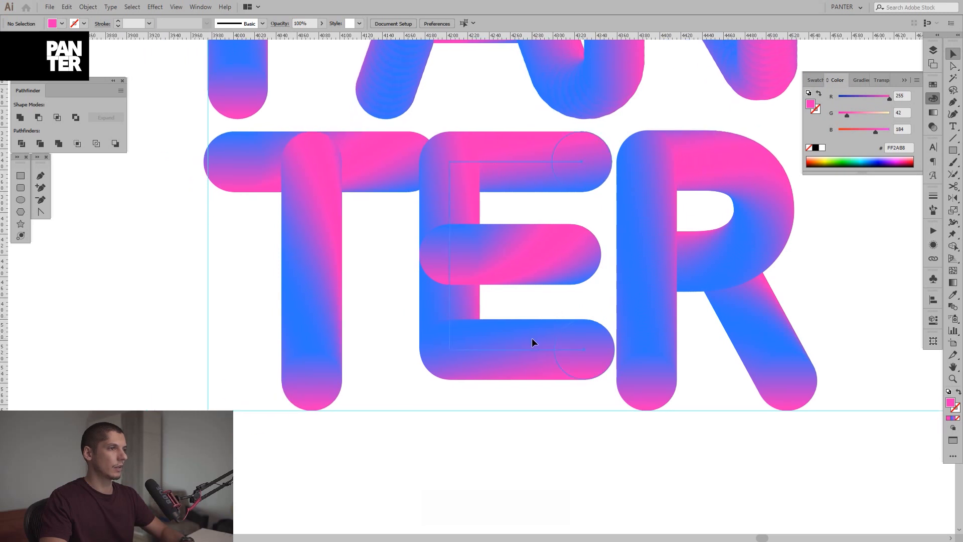
{"action": "left_click", "coordinate": [532, 338]}
{"action": "key", "text": "a"}
{"action": "left_click", "coordinate": [585, 349]}
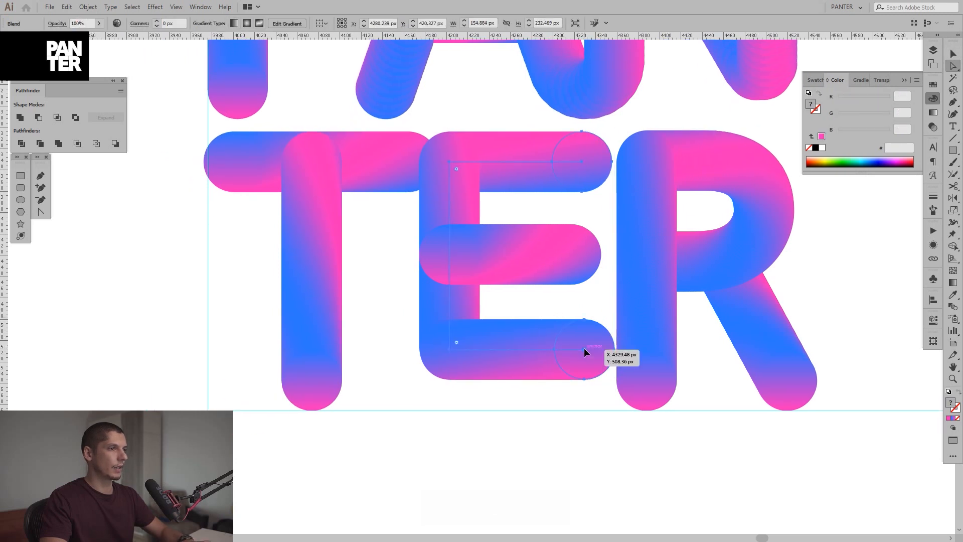
{"action": "left_click", "coordinate": [450, 350], "text": "shift"}
{"action": "left_click_drag", "start_coordinate": [451, 350], "coordinate": [455, 384]}
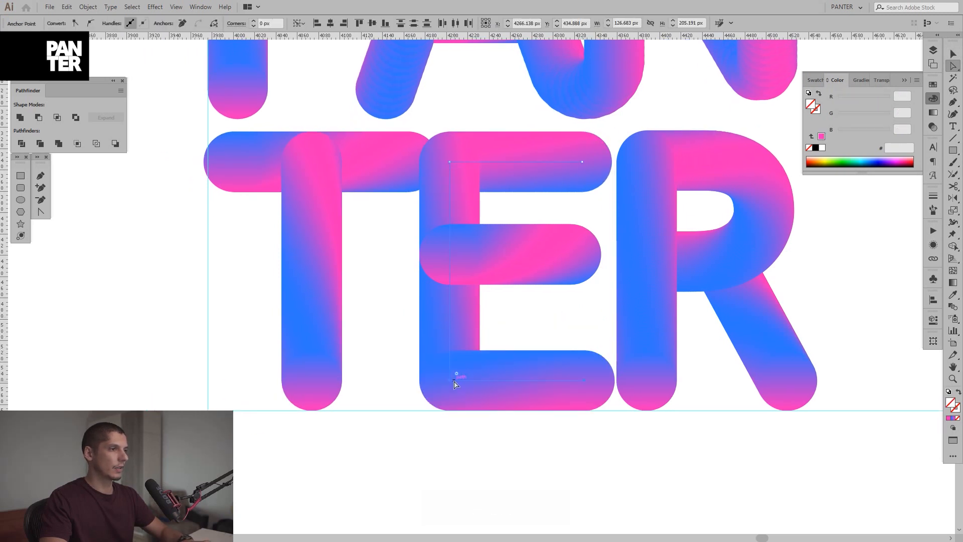
Move the E's middle bar about 15 px down and send it to the back, behind the stem.
{"action": "key", "text": "v"}
{"action": "left_click", "coordinate": [524, 255]}
{"action": "left_click_drag", "start_coordinate": [523, 255], "coordinate": [522, 271]}
{"action": "left_click", "coordinate": [526, 312]}
{"action": "left_click_drag", "start_coordinate": [541, 311], "coordinate": [523, 320]}
{"action": "left_click", "coordinate": [506, 261]}
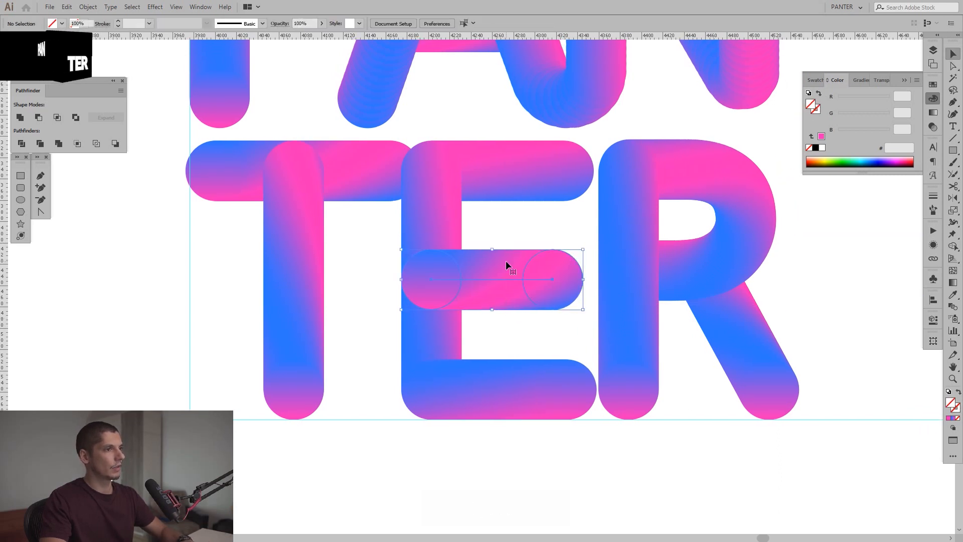
{"action": "key", "text": "ctrl+shift+bracketleft"}
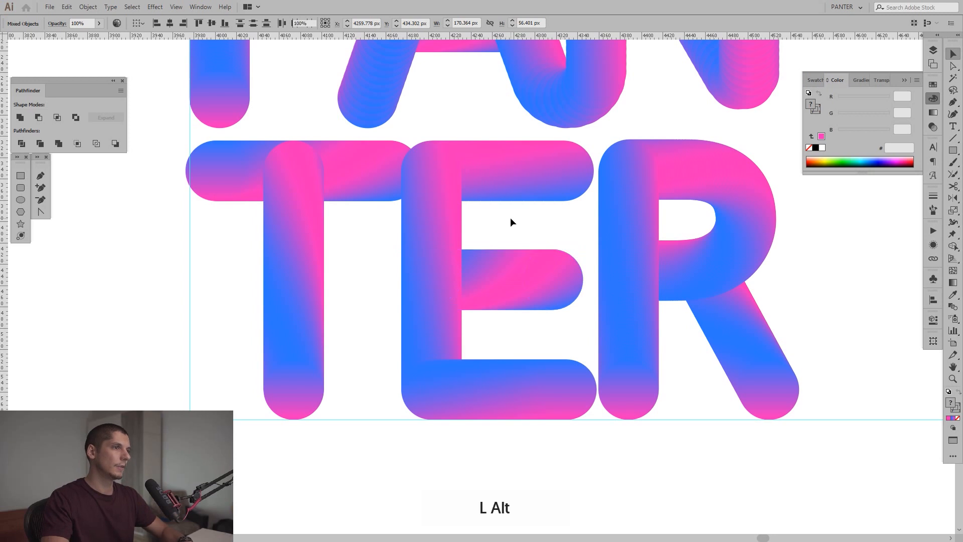
Shorten the T's crossbar by shifting its right end horizontally left, clear of the E's stem.
{"action": "scroll", "coordinate": [511, 218], "scroll_direction": "down", "scroll_amount": 2}
{"action": "left_click", "coordinate": [698, 262]}
{"action": "left_click_drag", "start_coordinate": [699, 264], "coordinate": [681, 279]}
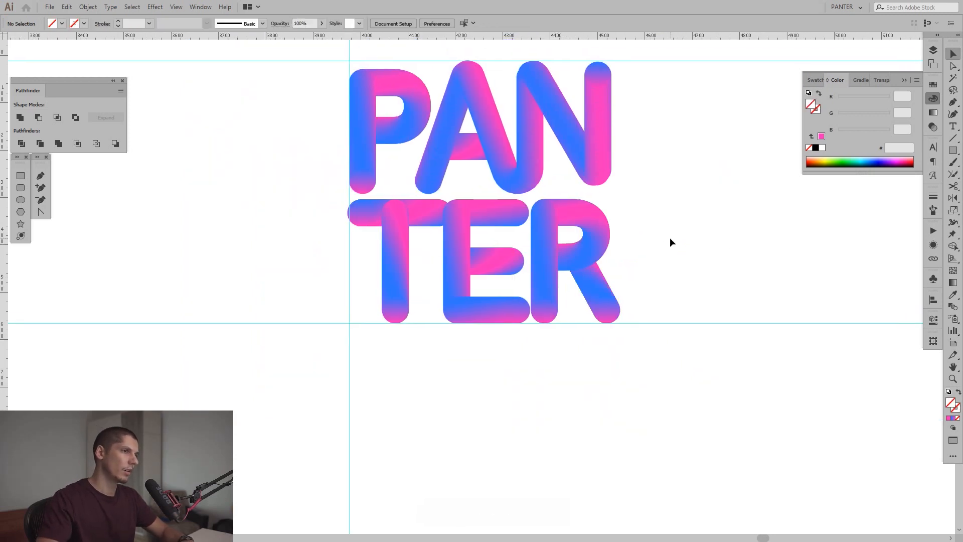
{"action": "scroll", "coordinate": [669, 237], "scroll_direction": "up", "scroll_amount": 2, "text": "alt"}
{"action": "scroll", "coordinate": [662, 266], "scroll_direction": "down", "scroll_amount": 2, "text": "alt"}
{"action": "left_click_drag", "start_coordinate": [667, 246], "coordinate": [640, 283]}
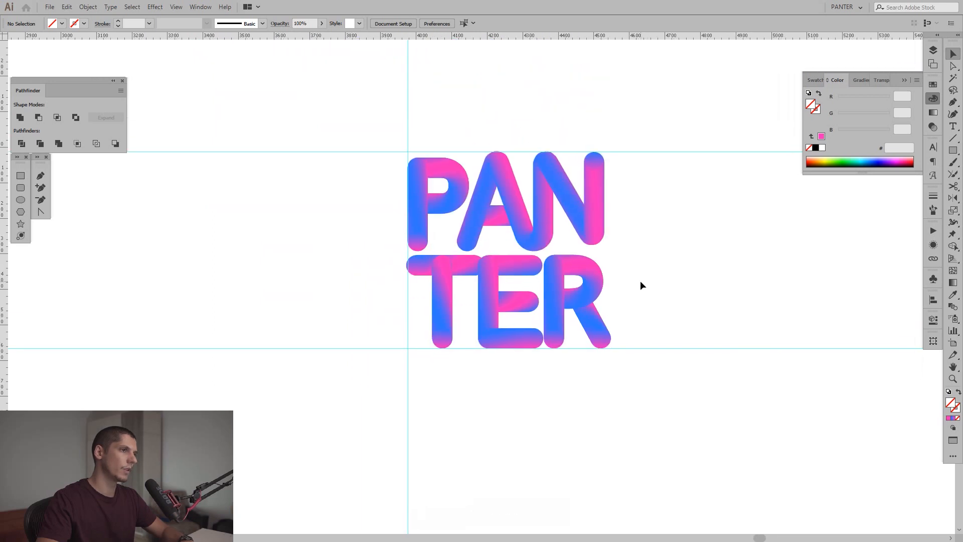
{"action": "scroll", "coordinate": [484, 275], "scroll_direction": "up", "scroll_amount": 2, "text": "alt"}
{"action": "key", "text": "a"}
{"action": "left_click", "coordinate": [455, 260]}
{"action": "left_click_drag", "start_coordinate": [457, 256], "coordinate": [442, 255], "text": "shift"}
{"action": "left_click", "coordinate": [440, 296]}
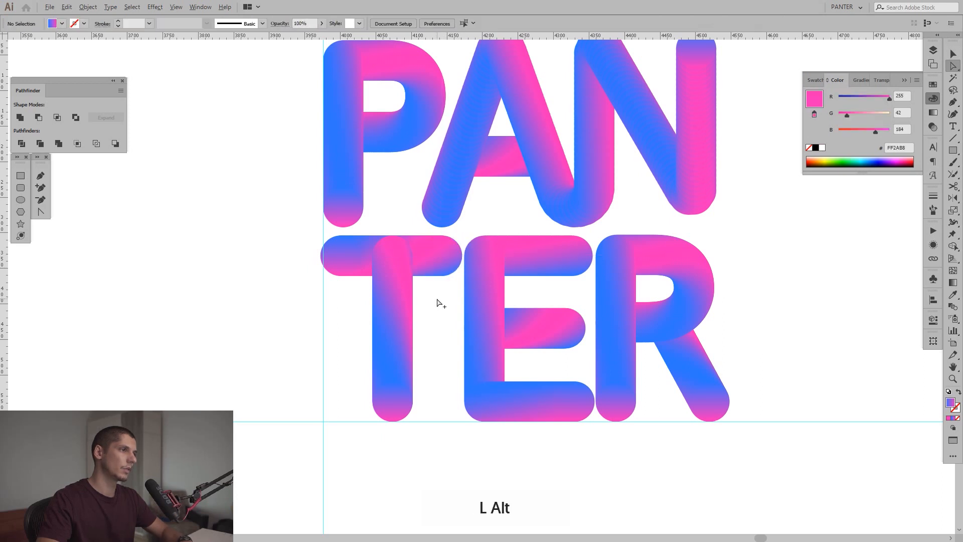
Select the E spine's upper-left and lower-left anchors and nudge them about 9 px right.
{"action": "scroll", "coordinate": [442, 301], "scroll_direction": "down", "scroll_amount": 5, "text": "alt"}
{"action": "scroll", "coordinate": [467, 301], "scroll_direction": "up", "scroll_amount": 5, "text": "alt"}
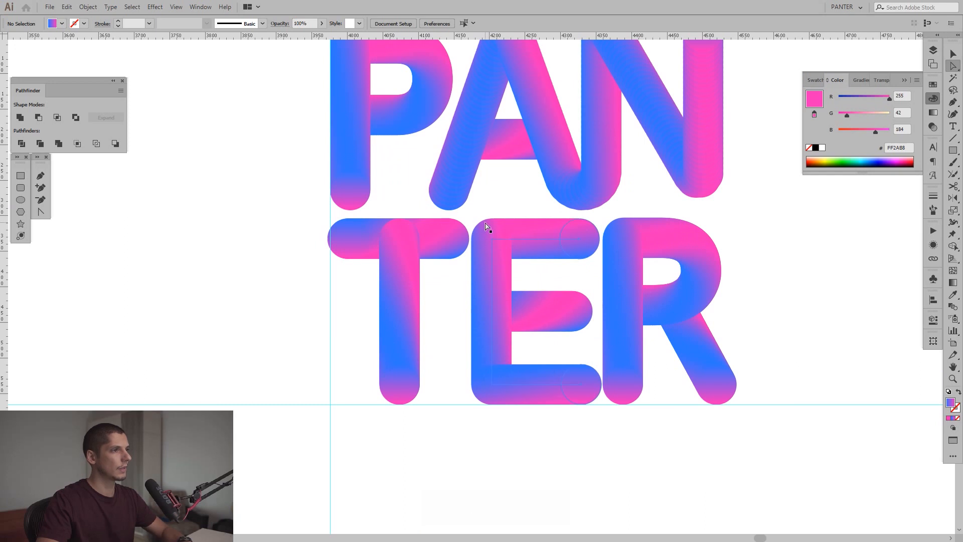
{"action": "left_click", "coordinate": [491, 239]}
{"action": "left_click", "coordinate": [491, 384], "text": "shift"}
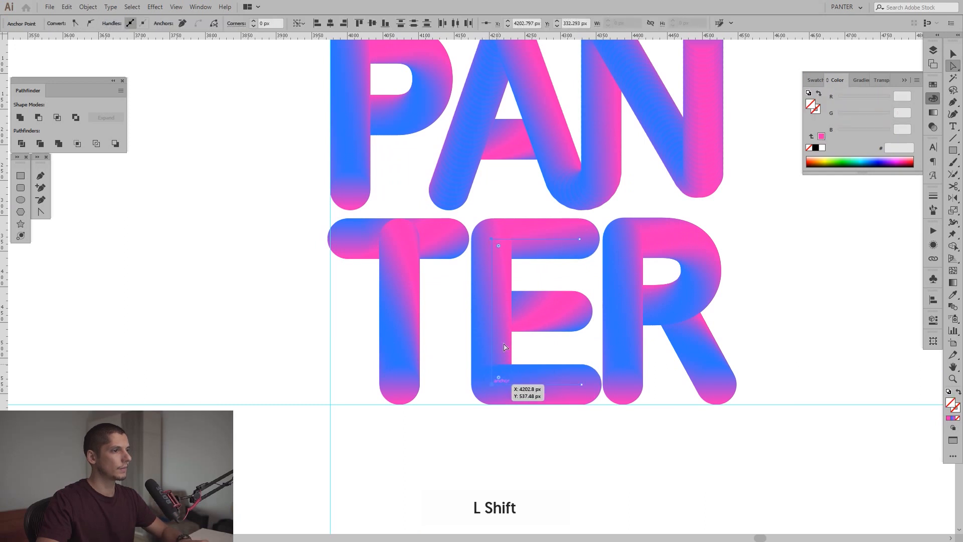
{"action": "key", "text": "Right"}
{"action": "key", "text": "Right"}
{"action": "key", "text": "Right"}
{"action": "key", "text": "Right"}
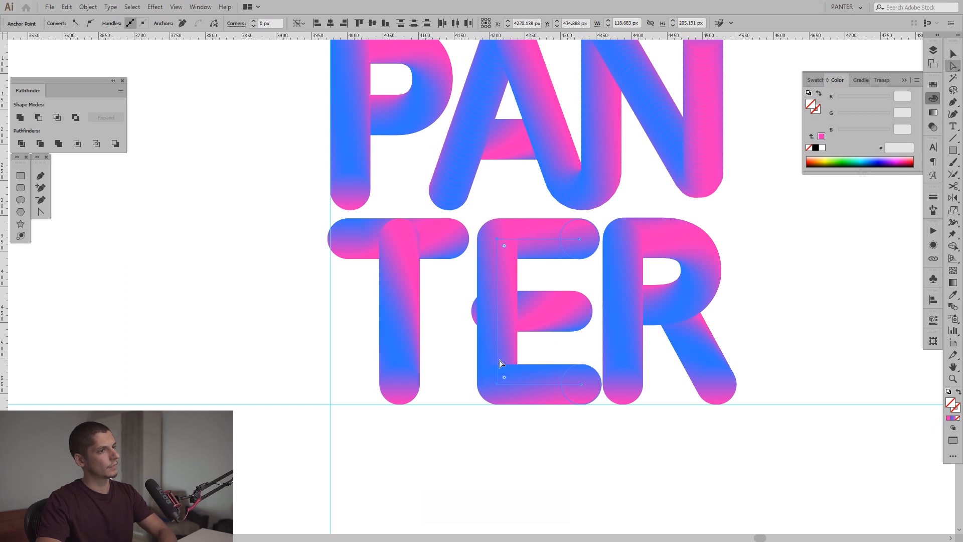
Try to shorten the E's middle bar by scaling it from its left side, and undo the scaling.
{"action": "key", "text": "v"}
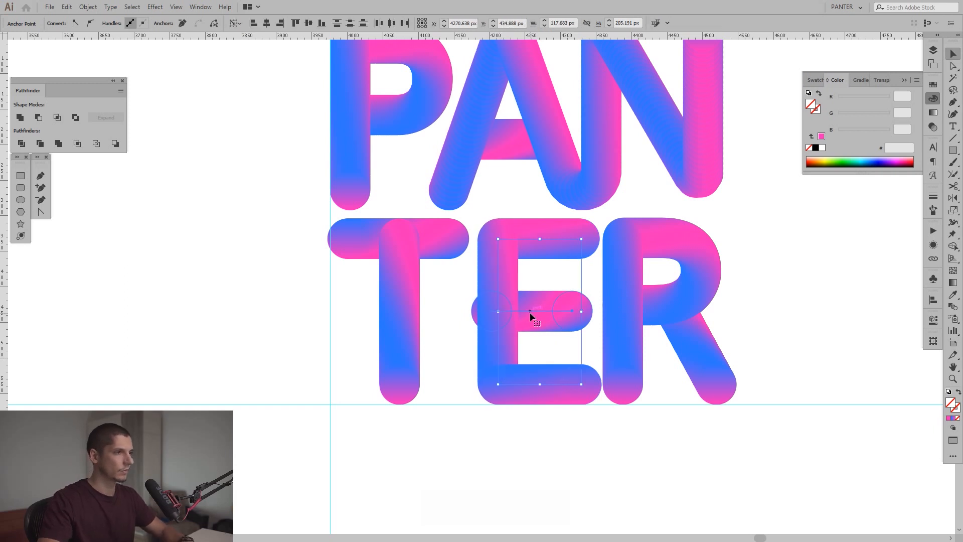
{"action": "left_click", "coordinate": [530, 312]}
{"action": "left_click_drag", "start_coordinate": [470, 311], "coordinate": [481, 312]}
{"action": "key", "text": "ctrl+z"}
{"action": "scroll", "coordinate": [480, 312], "scroll_direction": "up", "scroll_amount": 1}
{"action": "key", "text": "a"}
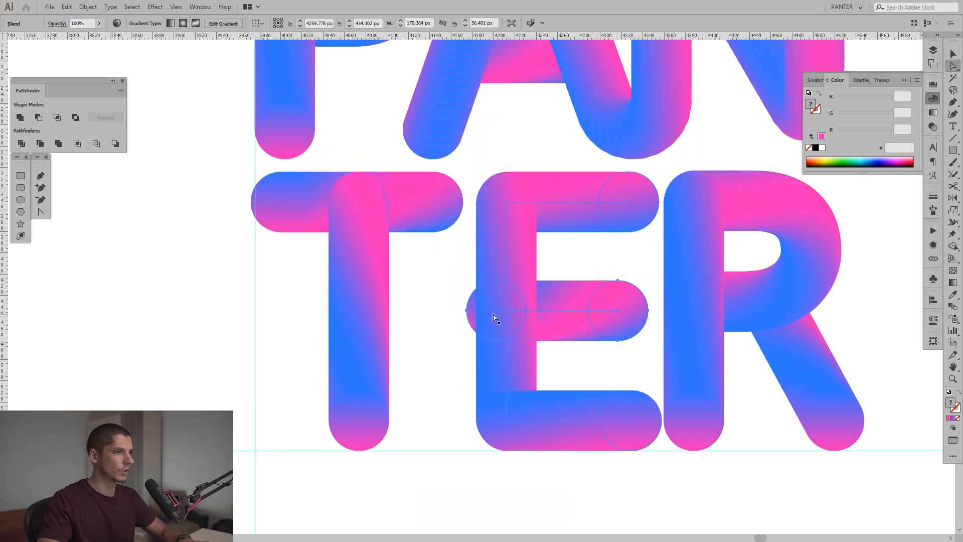
{"action": "key", "text": "v"}
{"action": "left_click", "coordinate": [441, 308]}
{"action": "scroll", "coordinate": [481, 306], "scroll_direction": "up", "scroll_amount": 1}
{"action": "left_click", "coordinate": [587, 306]}
{"action": "left_click_drag", "start_coordinate": [462, 311], "coordinate": [620, 324]}
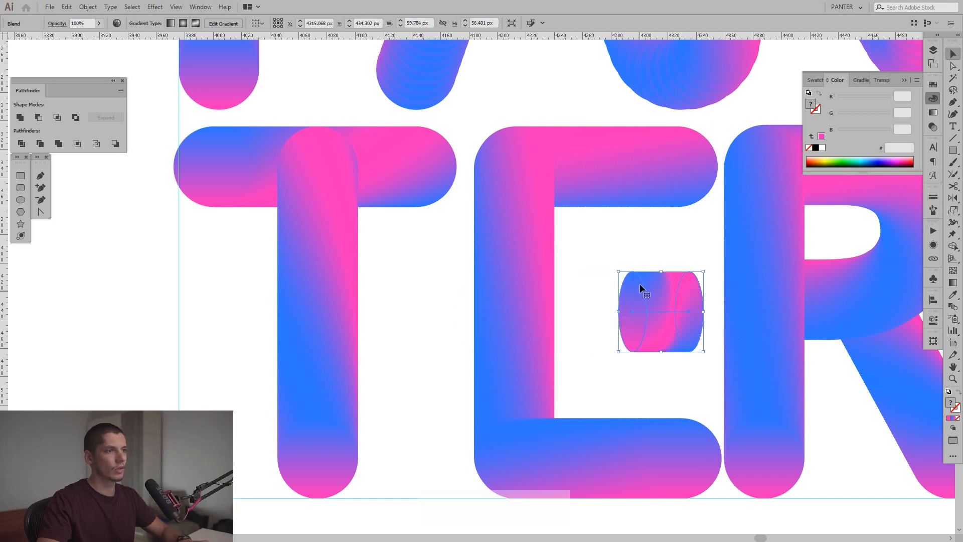
{"action": "key", "text": "ctrl+z"}
Move the left spine anchor of the E's middle bar right so its end sits behind the stem.
{"action": "key", "text": "a"}
{"action": "left_click", "coordinate": [502, 313]}
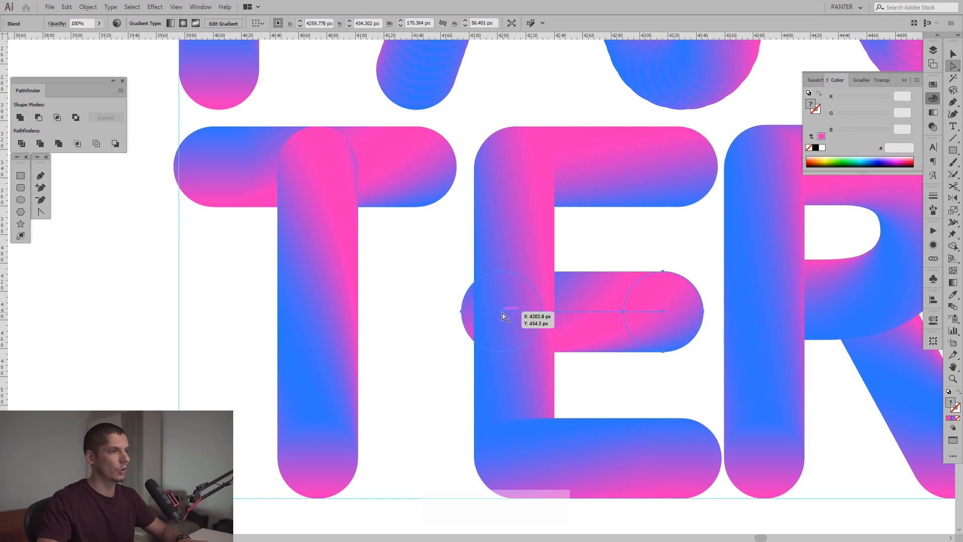
{"action": "left_click_drag", "start_coordinate": [502, 312], "coordinate": [513, 311]}
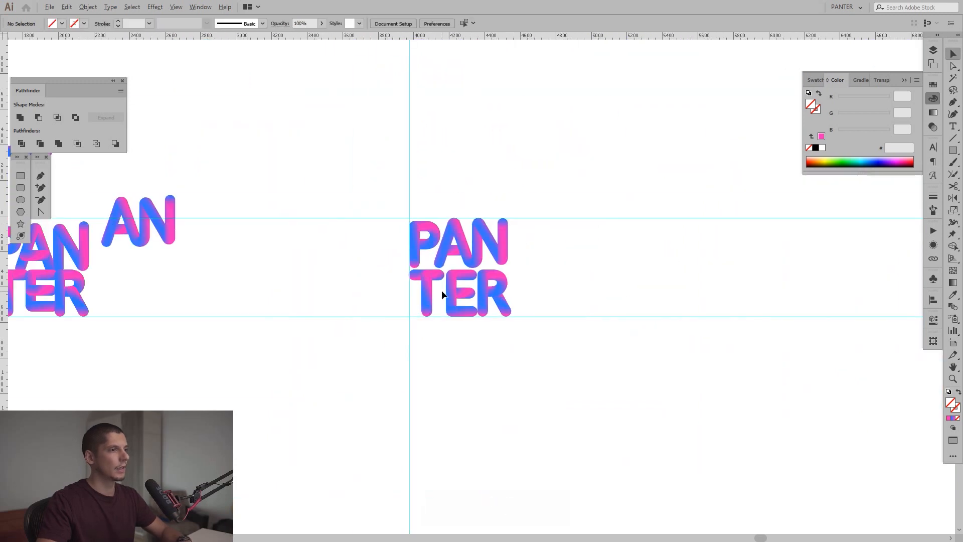
Select the whole E with its middle bar, nudge it 4 px left, and hide the guides.
{"action": "left_click_drag", "start_coordinate": [585, 288], "coordinate": [595, 297]}
{"action": "scroll", "coordinate": [467, 289], "scroll_direction": "up", "scroll_amount": 3}
{"action": "left_click", "coordinate": [476, 340]}
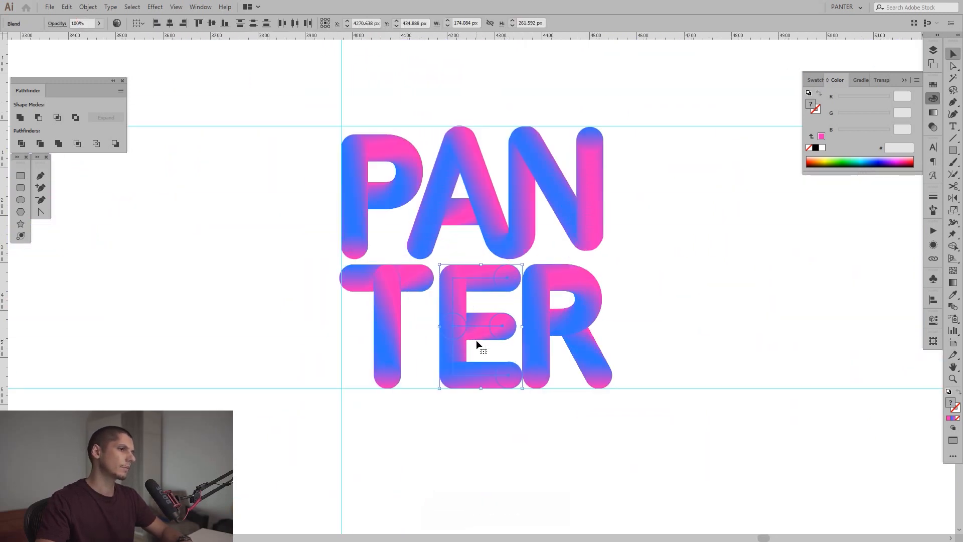
{"action": "key", "text": "Left"}
{"action": "key", "text": "Left"}
{"action": "key", "text": "Left"}
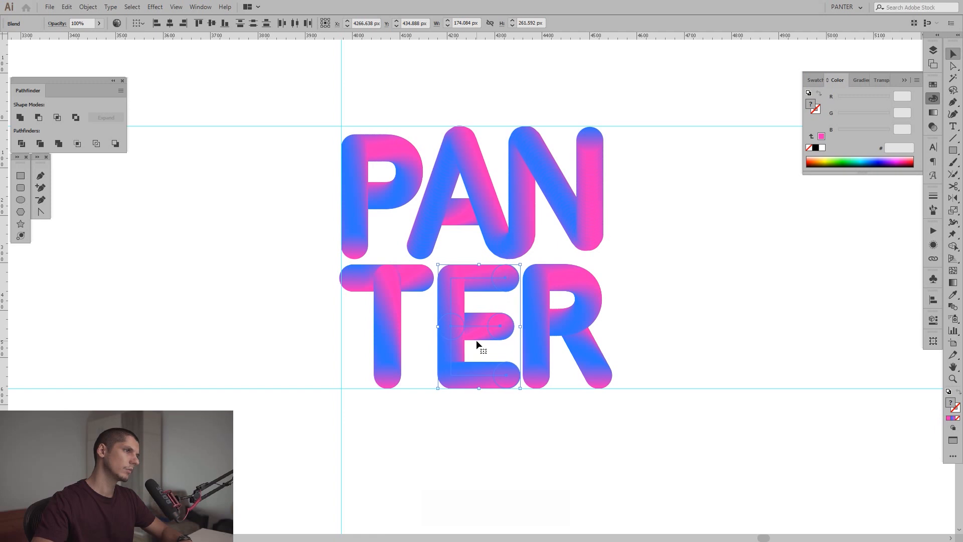
{"action": "key", "text": "ctrl"}
{"action": "left_click", "coordinate": [692, 266]}
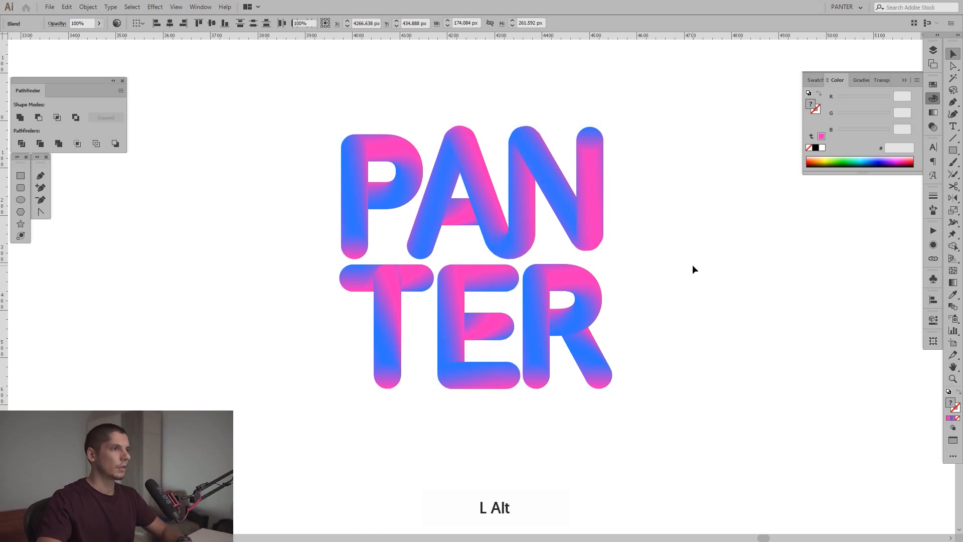
Move the spine anchors of the N's right stem about 7 px right and 20 px down.
{"action": "scroll", "coordinate": [687, 266], "scroll_direction": "down", "scroll_amount": 5}
{"action": "left_click_drag", "start_coordinate": [681, 269], "coordinate": [666, 270]}
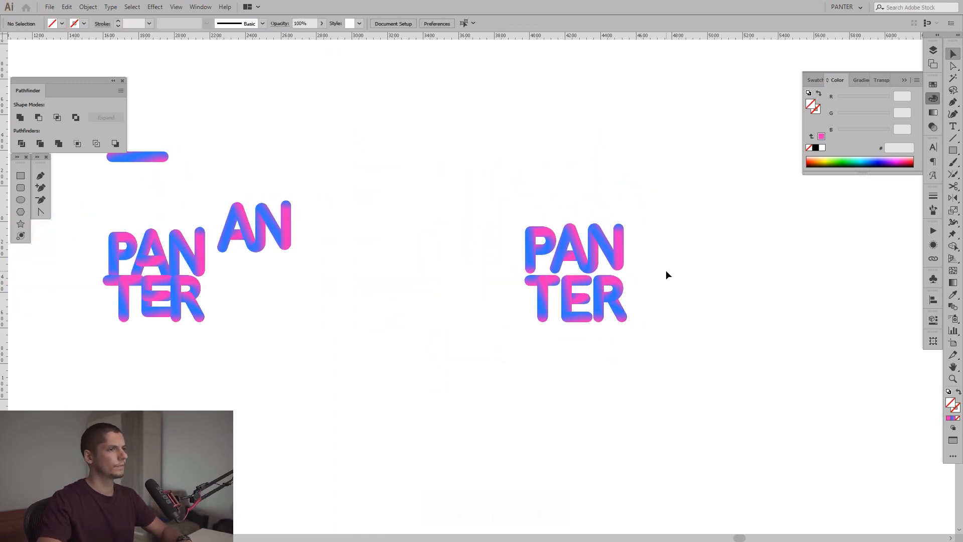
{"action": "scroll", "coordinate": [639, 263], "scroll_direction": "up", "scroll_amount": 2}
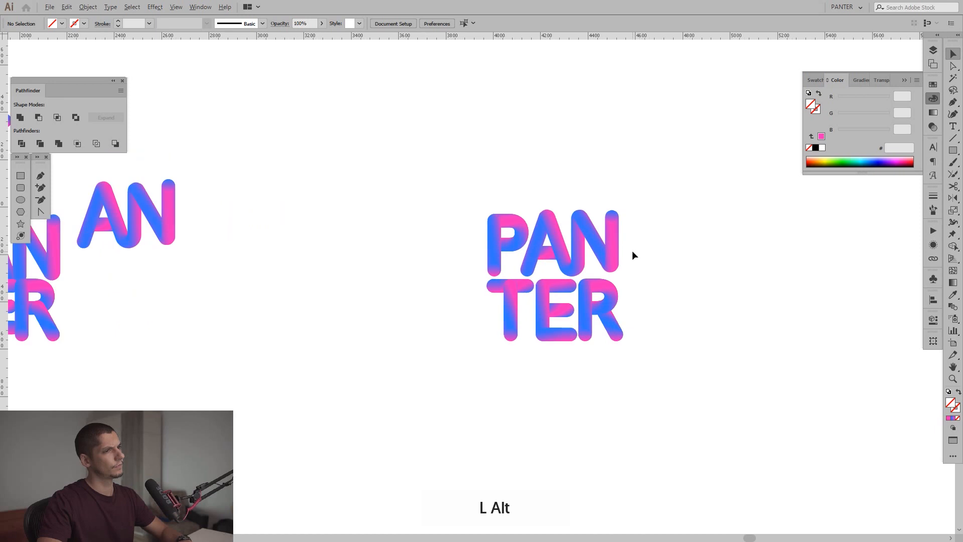
{"action": "scroll", "coordinate": [632, 253], "scroll_direction": "up", "scroll_amount": 2}
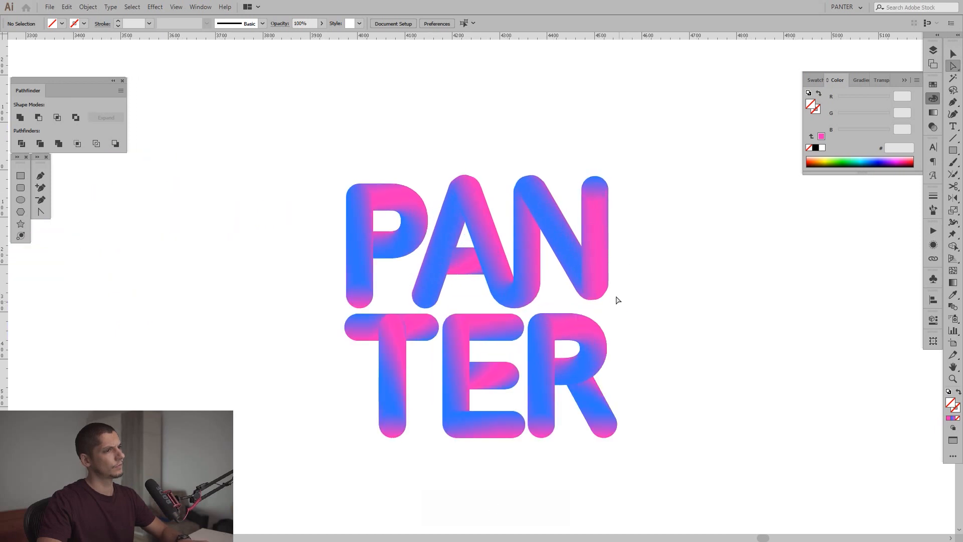
{"action": "left_click", "coordinate": [593, 285]}
{"action": "scroll", "coordinate": [593, 285], "scroll_direction": "up", "scroll_amount": 3}
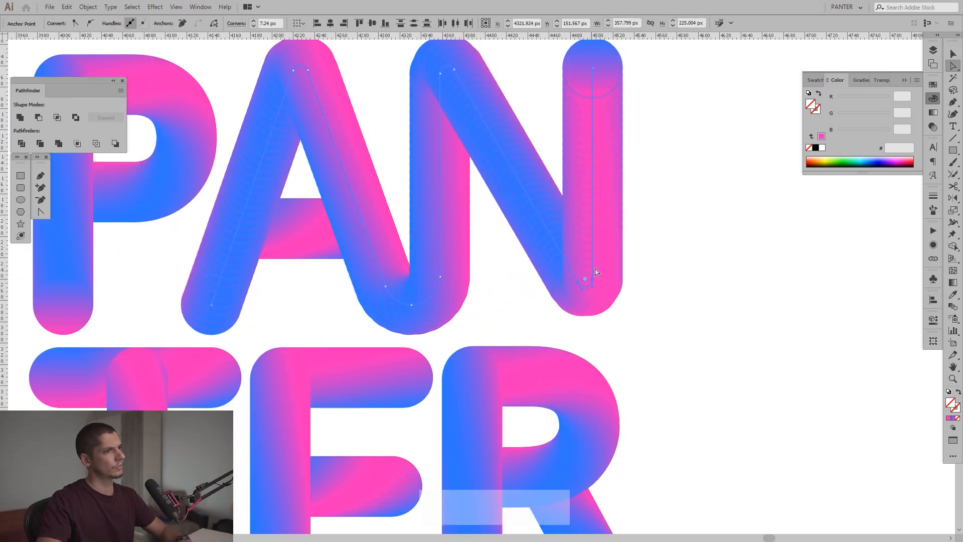
{"action": "left_click_drag", "start_coordinate": [591, 279], "coordinate": [601, 300]}
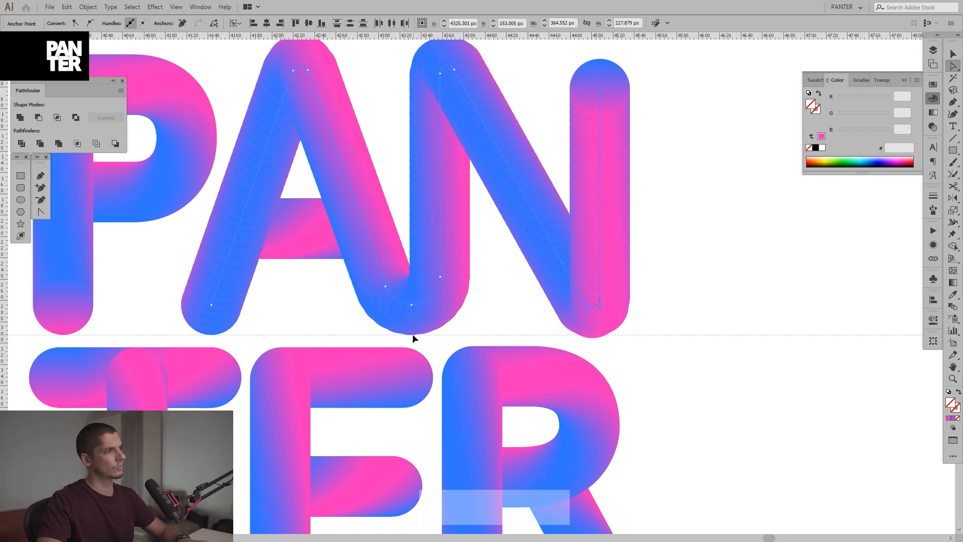
Place a horizontal guide along the base of the P and A, and shift the N's right stem about 3 px up and left to meet it.
{"action": "key", "text": "ctrl"}
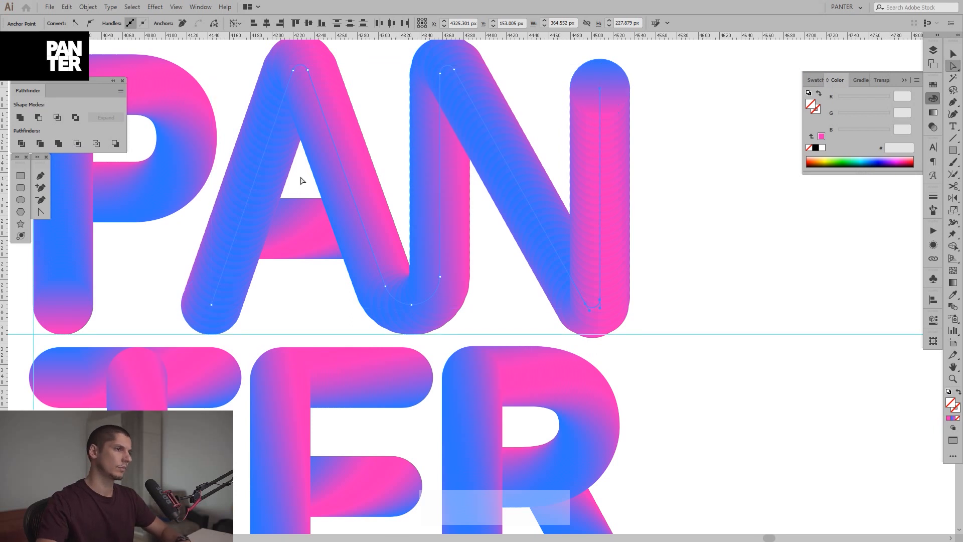
{"action": "left_click_drag", "start_coordinate": [590, 303], "coordinate": [598, 300]}
{"action": "key", "text": "space"}
{"action": "left_click_drag", "start_coordinate": [651, 147], "coordinate": [643, 243]}
Raise the top anchor of the N's right stem about 16 px straight up toward the upper guide.
{"action": "left_click_drag", "start_coordinate": [592, 192], "coordinate": [589, 171]}
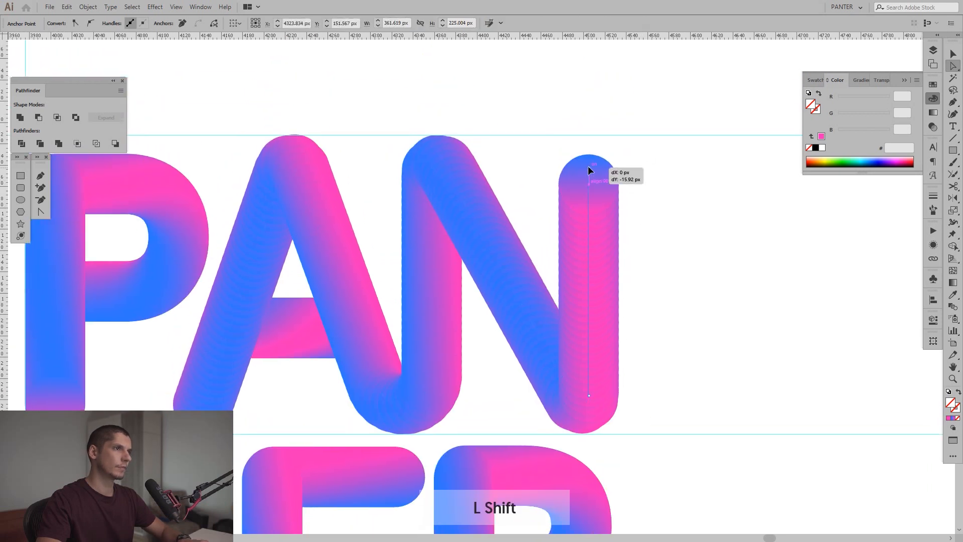
{"action": "left_click", "coordinate": [679, 213]}
{"action": "scroll", "coordinate": [594, 146], "scroll_direction": "up", "scroll_amount": 3}
{"action": "scroll", "coordinate": [652, 206], "scroll_direction": "down", "scroll_amount": 4}
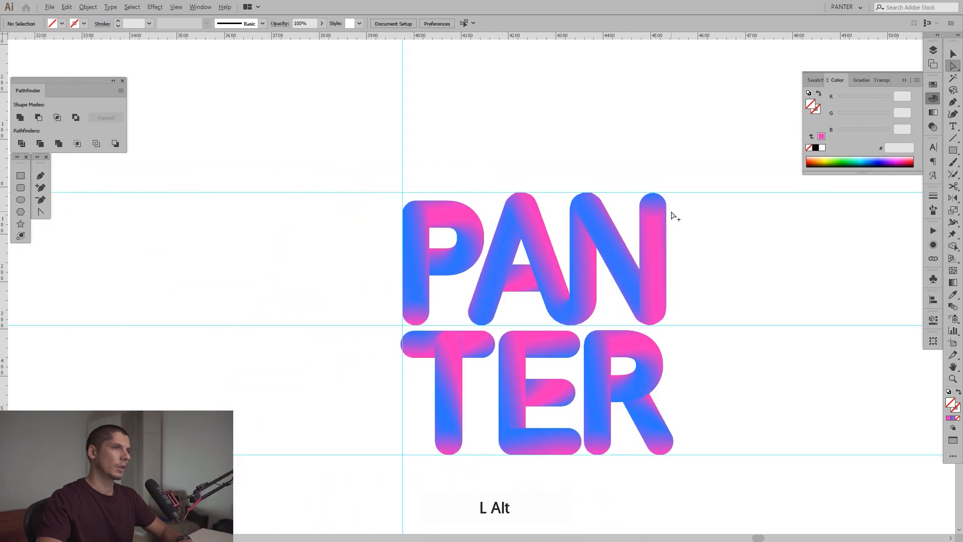
Select the top anchor of the N's right stem and lower it about 7 px below the upper guide.
{"action": "scroll", "coordinate": [652, 204], "scroll_direction": "up", "scroll_amount": 3}
{"action": "left_click", "coordinate": [658, 221]}
{"action": "left_click", "coordinate": [716, 297]}
{"action": "left_click", "coordinate": [654, 295]}
{"action": "left_click", "coordinate": [653, 226]}
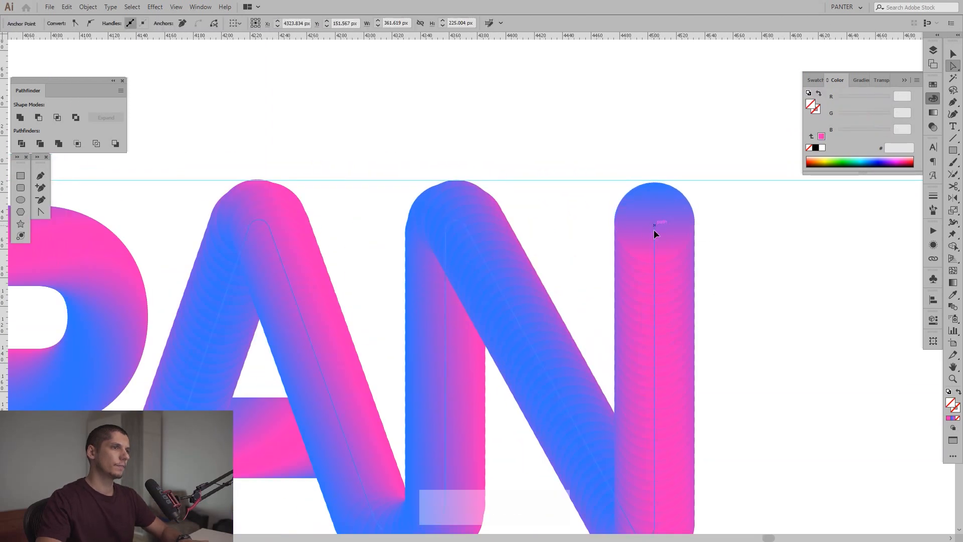
{"action": "left_click", "coordinate": [745, 268]}
{"action": "scroll", "coordinate": [732, 265], "scroll_direction": "down", "scroll_amount": 4}
{"action": "scroll", "coordinate": [685, 266], "scroll_direction": "up", "scroll_amount": 4}
Lower the top of the N's right stem slightly further, nearly level with the P's top, and hide the guides.
{"action": "left_click", "coordinate": [612, 311]}
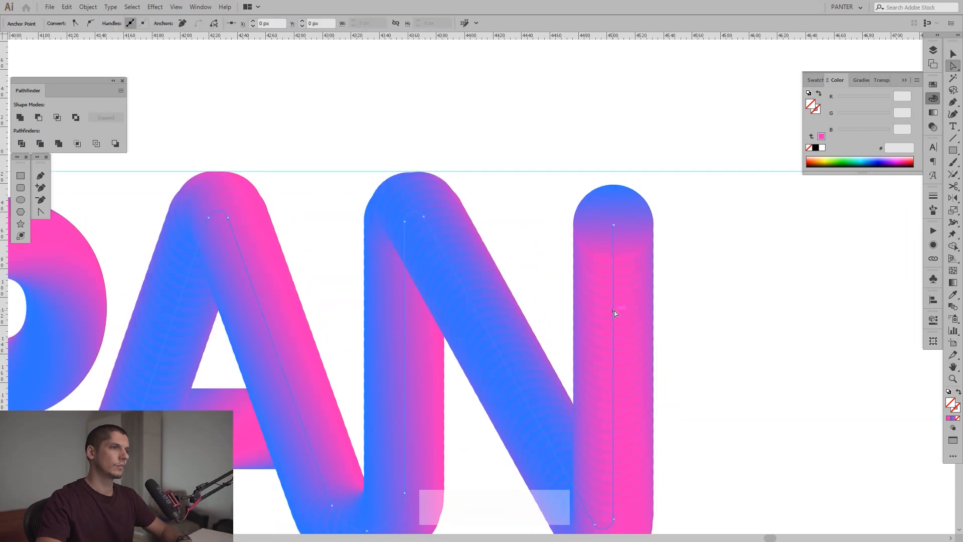
{"action": "left_click_drag", "start_coordinate": [616, 228], "coordinate": [613, 229]}
{"action": "left_click", "coordinate": [711, 249]}
{"action": "scroll", "coordinate": [710, 248], "scroll_direction": "down", "scroll_amount": 4}
{"action": "key", "text": "v"}
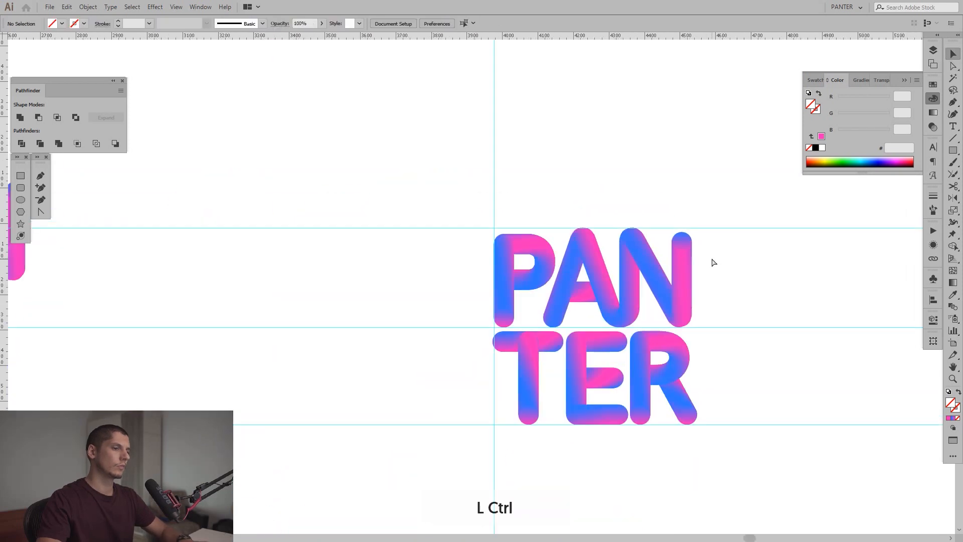
{"action": "key", "text": "ctrl+;"}
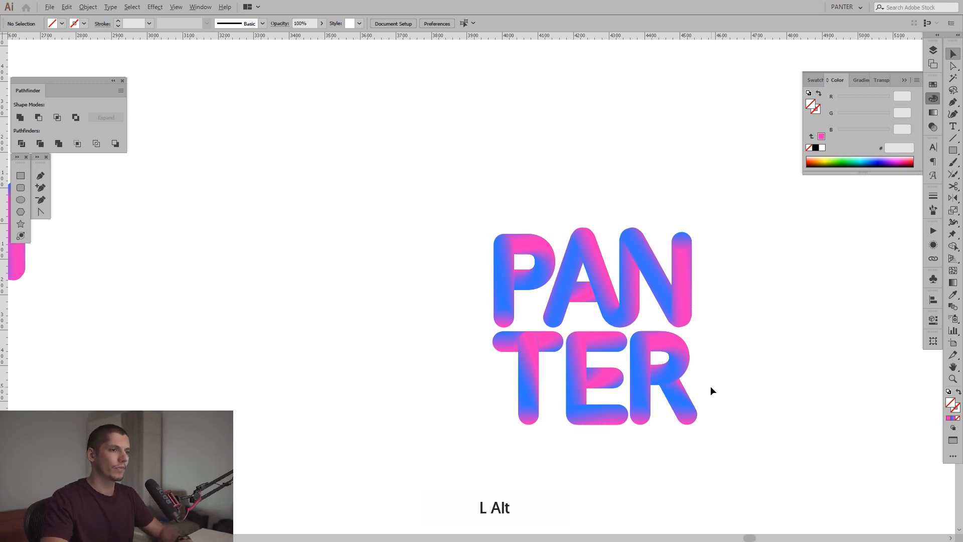
{"action": "scroll", "coordinate": [711, 386], "scroll_direction": "up", "scroll_amount": 1, "text": "alt"}
{"action": "key", "text": "space"}
{"action": "left_click_drag", "start_coordinate": [730, 399], "coordinate": [655, 365]}
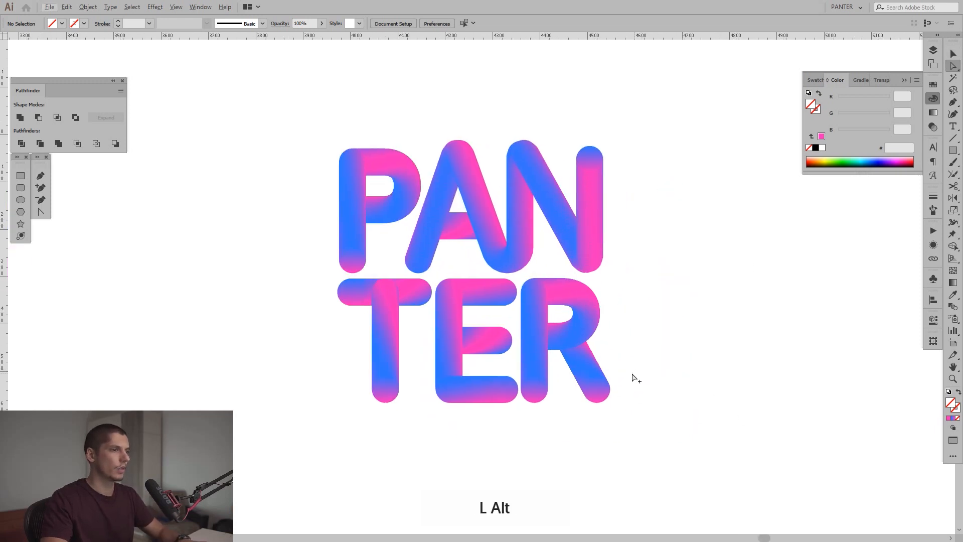
Isolate the R's bowl-and-stem blend and widen its bowl outward until the spine path is about 125 px wide.
{"action": "scroll", "coordinate": [627, 374], "scroll_direction": "up", "scroll_amount": 1, "text": "alt"}
{"action": "key", "text": "v"}
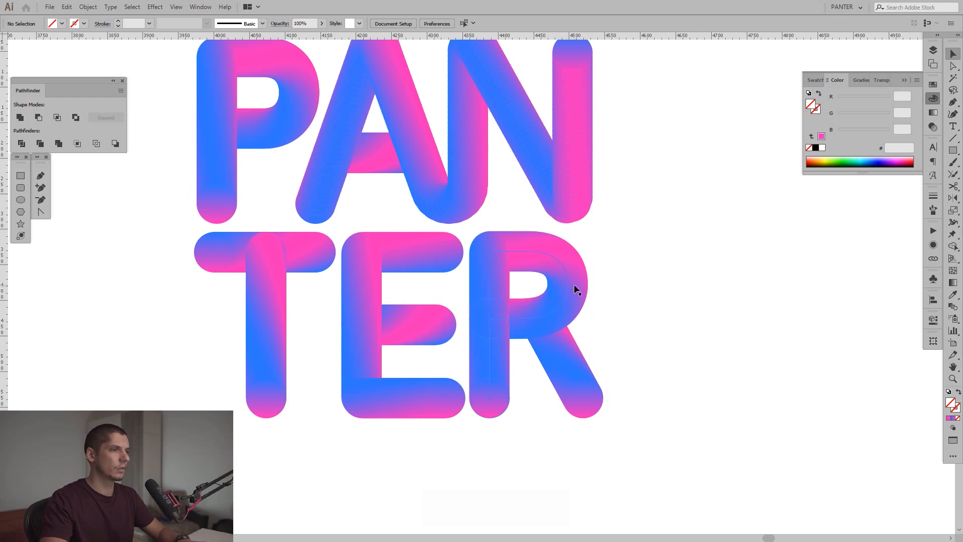
{"action": "double_click", "coordinate": [567, 288]}
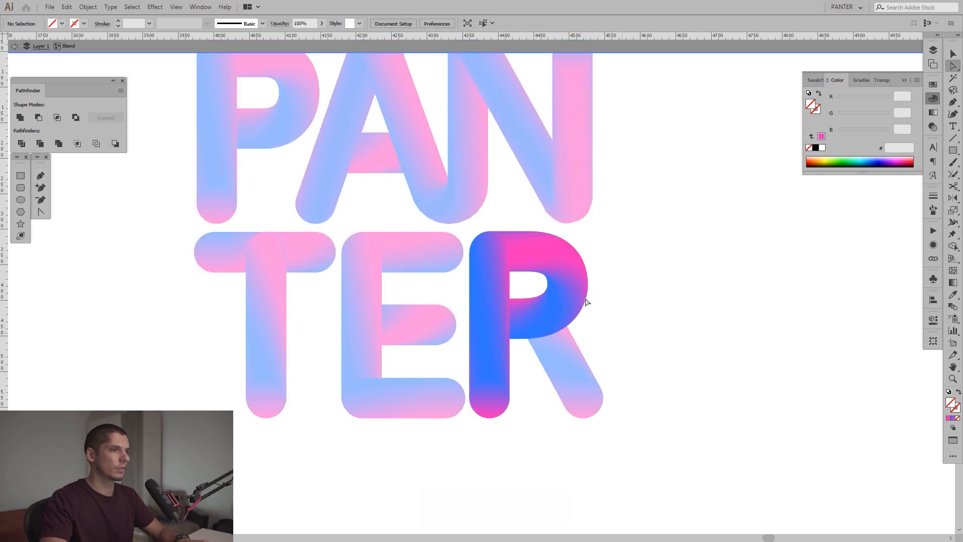
{"action": "scroll", "coordinate": [581, 297], "scroll_direction": "up", "scroll_amount": 1, "text": "alt"}
{"action": "key", "text": "a"}
{"action": "left_click_drag", "start_coordinate": [650, 387], "coordinate": [494, 207]}
{"action": "left_click_drag", "start_coordinate": [629, 208], "coordinate": [481, 356]}
{"action": "key", "text": "Right"}
{"action": "key", "text": "Right"}
{"action": "key", "text": "Right"}
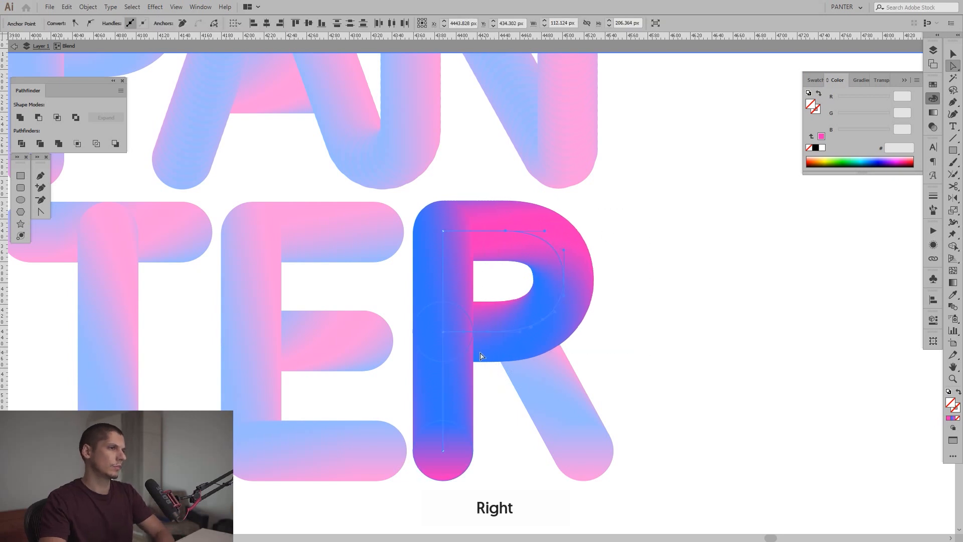
{"action": "key", "text": "Left"}
{"action": "key", "text": "Left"}
{"action": "key", "text": "Left"}
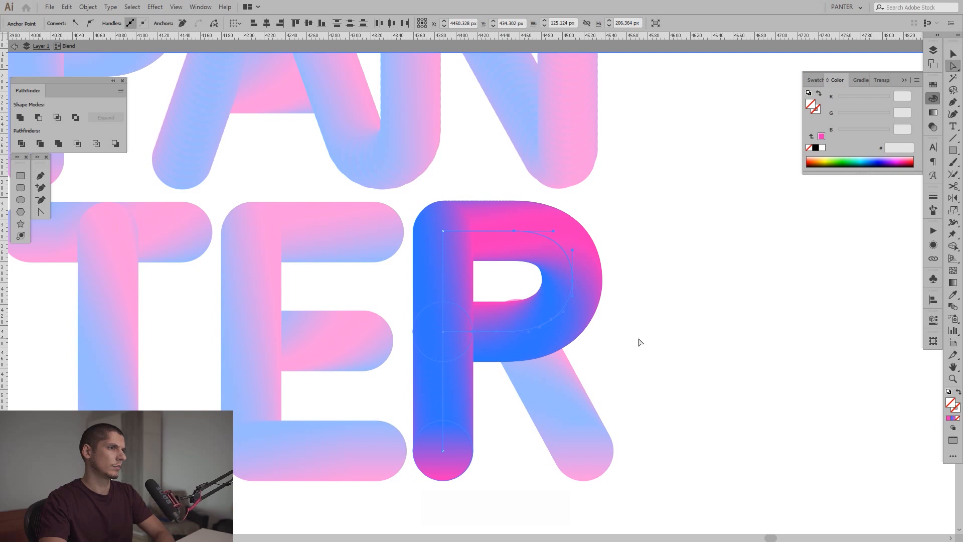
{"action": "left_click", "coordinate": [640, 341]}
{"action": "key", "text": "v"}
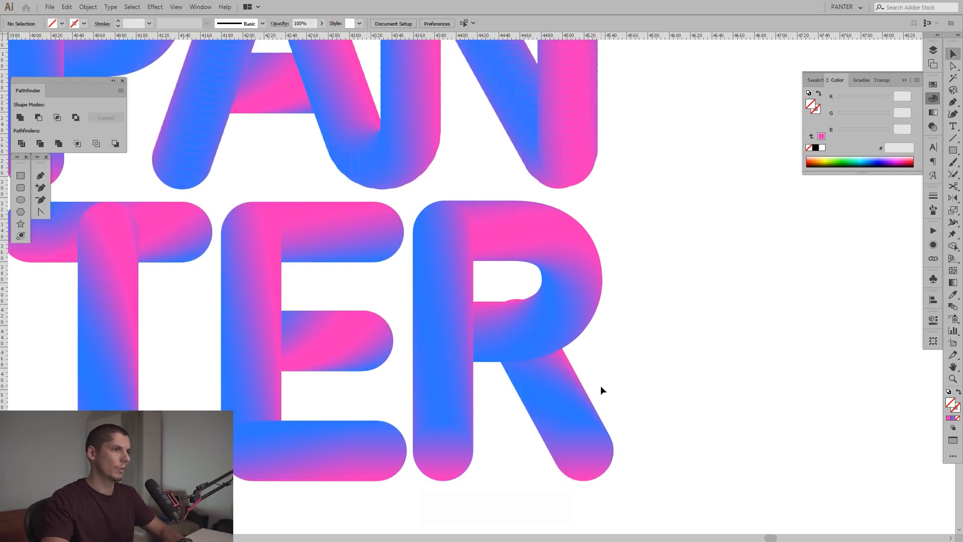
Nudge the lower anchor of the R's bowl slightly downward to smooth the bump in the inner curve.
{"action": "double_click", "coordinate": [560, 409]}
{"action": "key", "text": "a"}
{"action": "left_click_drag", "start_coordinate": [518, 332], "coordinate": [520, 337]}
{"action": "double_click", "coordinate": [694, 334]}
Lower the A's apex anchor to about midway between the two upper guide lines, and show the guides.
{"action": "scroll", "coordinate": [693, 332], "scroll_direction": "down", "scroll_amount": 5}
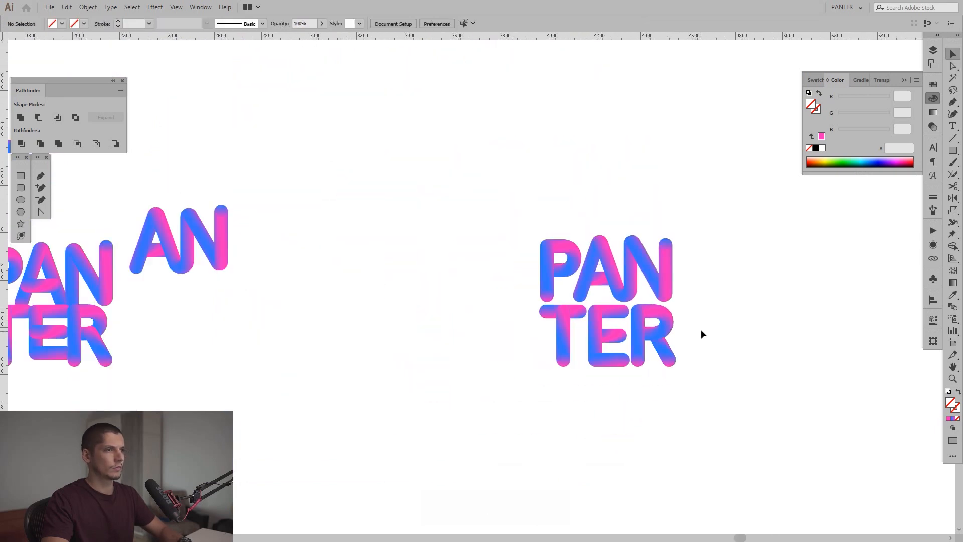
{"action": "scroll", "coordinate": [703, 327], "scroll_direction": "up", "scroll_amount": 2}
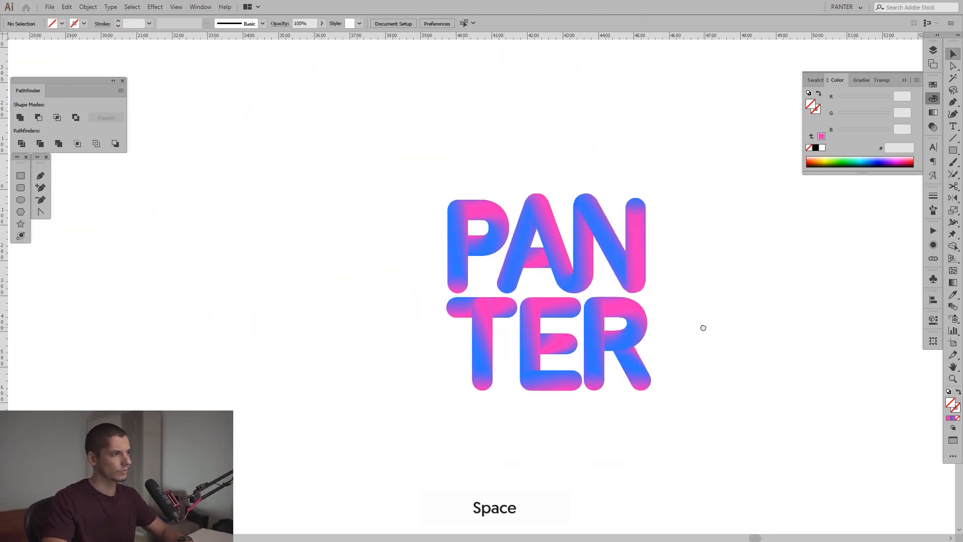
{"action": "scroll", "coordinate": [649, 317], "scroll_direction": "up", "scroll_amount": 1}
{"action": "scroll", "coordinate": [723, 317], "scroll_direction": "down", "scroll_amount": 2}
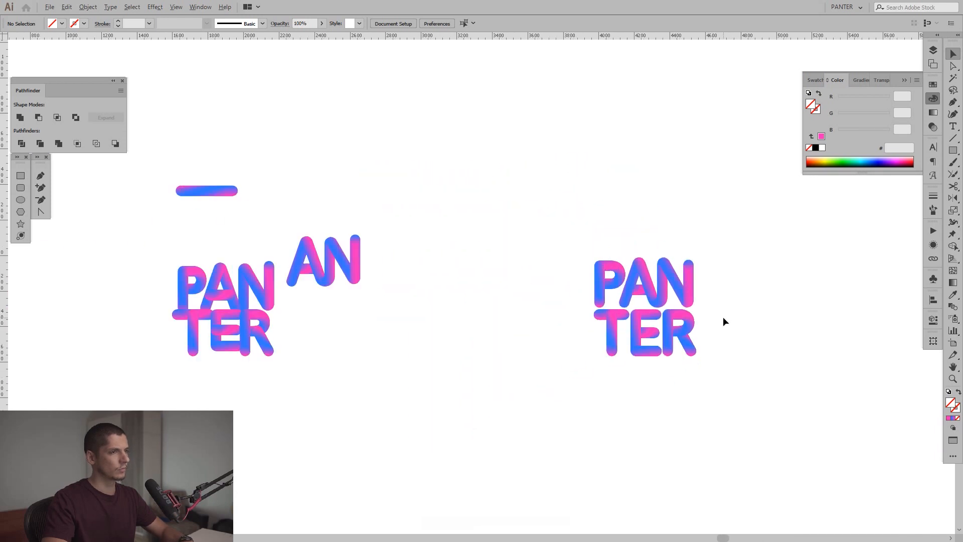
{"action": "left_click_drag", "start_coordinate": [723, 317], "coordinate": [684, 314]}
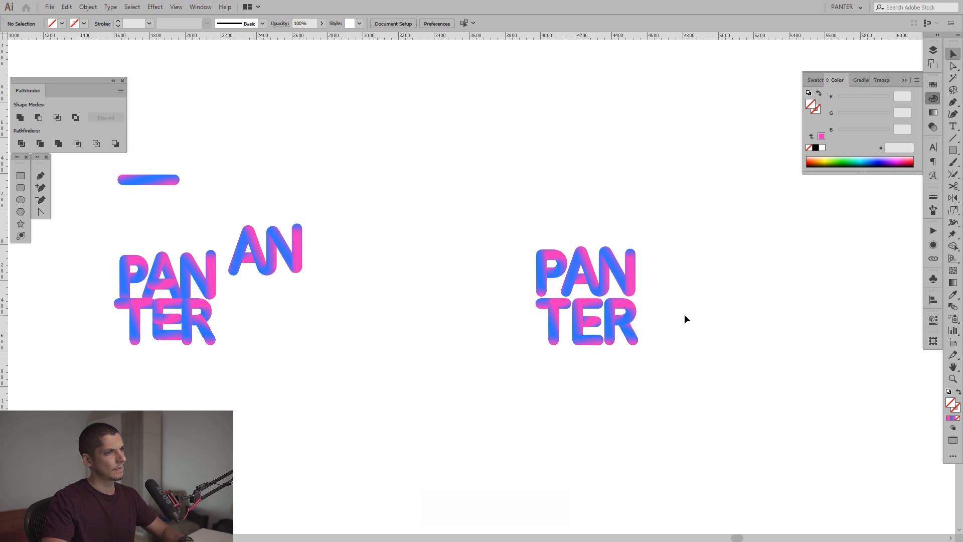
{"action": "scroll", "coordinate": [616, 245], "scroll_direction": "up", "scroll_amount": 3}
{"action": "key", "text": "a"}
{"action": "left_click", "coordinate": [469, 288]}
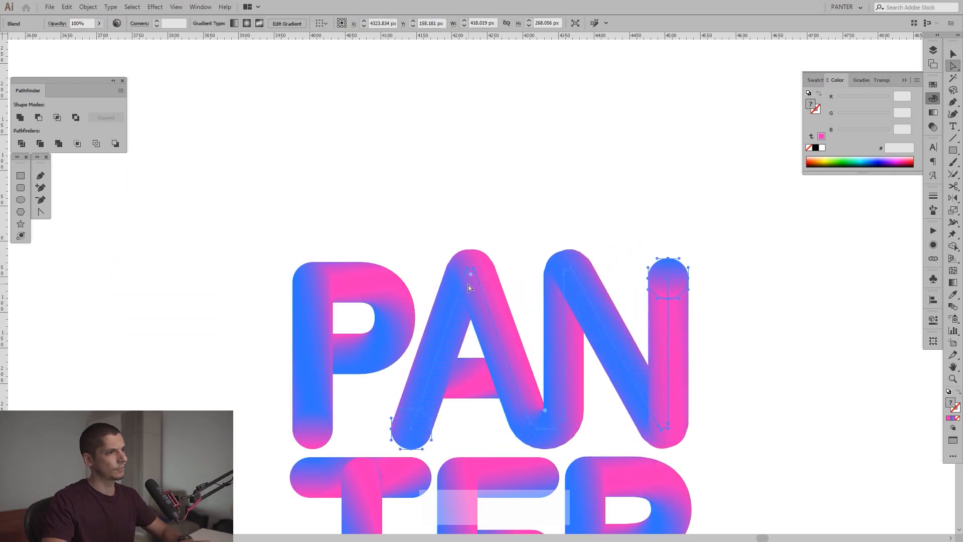
{"action": "scroll", "coordinate": [469, 287], "scroll_direction": "up", "scroll_amount": 1}
{"action": "left_click_drag", "start_coordinate": [476, 262], "coordinate": [481, 274]}
{"action": "left_click_drag", "start_coordinate": [431, 48], "coordinate": [301, 251]}
{"action": "key", "text": "ctrl+semicolon"}
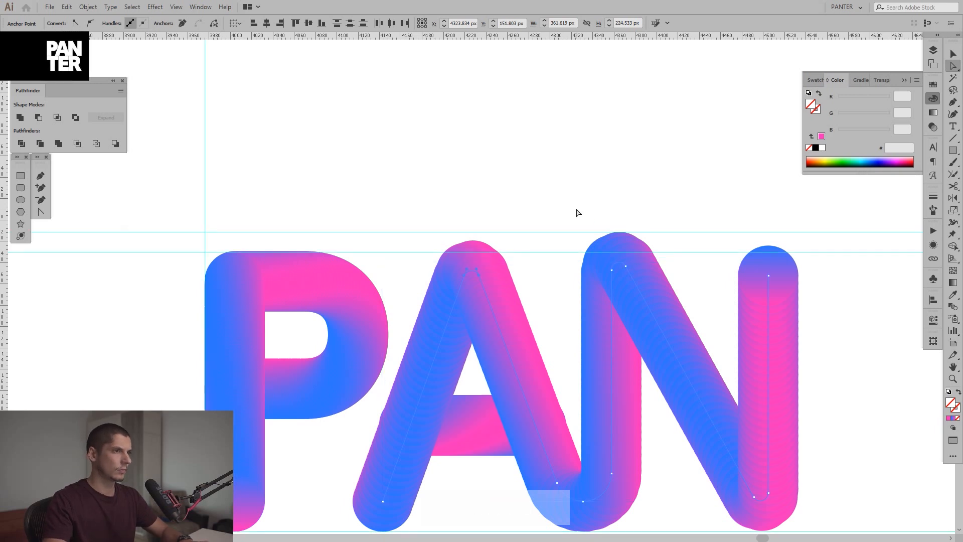
Lower the N's upper-left corner about 8 px to match the A's top, deselect, and hide the guides.
{"action": "mouse_move", "coordinate": [637, 278]}
{"action": "left_mouse_down"}
{"action": "mouse_move", "coordinate": [628, 269]}
{"action": "mouse_move", "coordinate": [627, 277]}
{"action": "left_mouse_up"}
{"action": "key", "text": "v"}
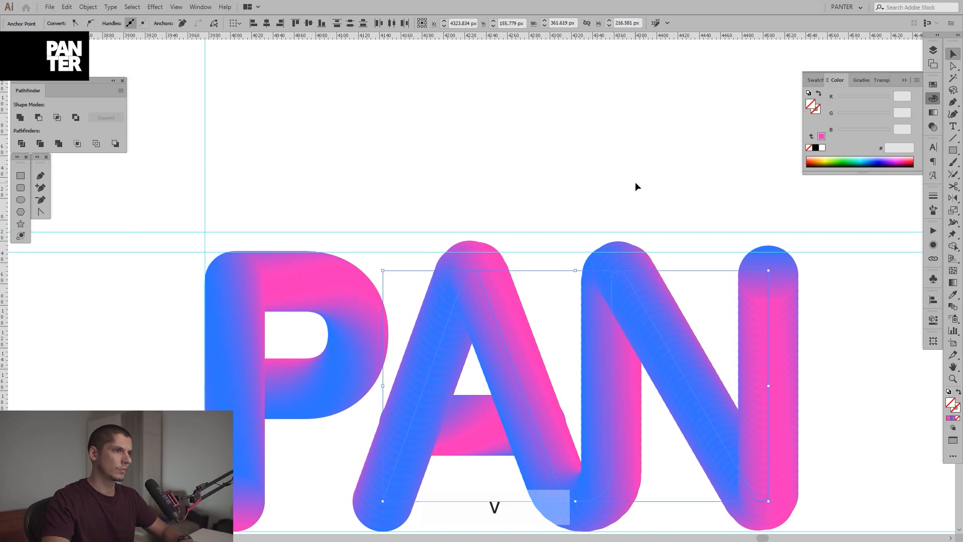
{"action": "left_click", "coordinate": [634, 186]}
{"action": "key", "text": "ctrl+semicolon"}
{"action": "scroll", "coordinate": [371, 50], "scroll_direction": "down", "scroll_amount": 3}
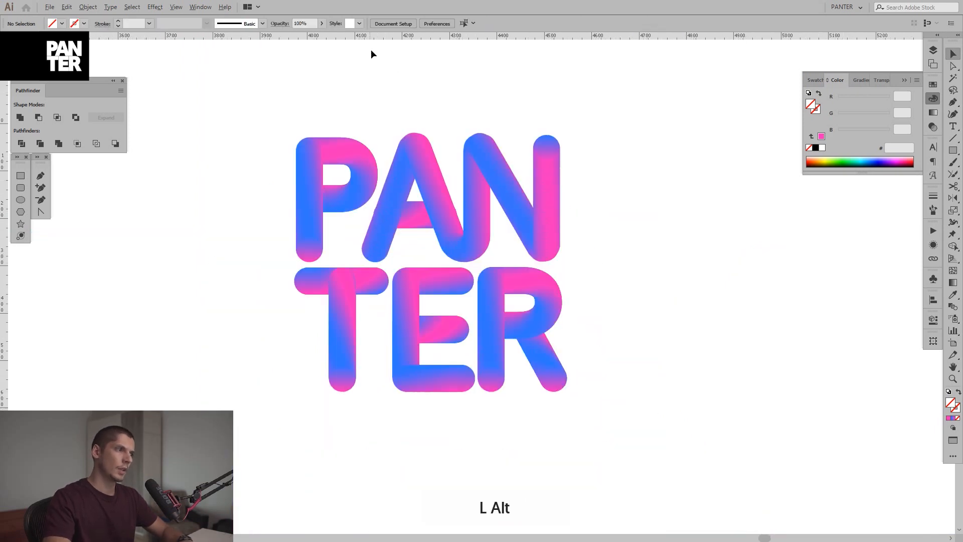
Shorten the A's crossbar at both ends, with its left anchor at X 4171.2 px, so the caps hide behind the legs.
{"action": "left_click_drag", "start_coordinate": [629, 142], "coordinate": [639, 213]}
{"action": "scroll", "coordinate": [641, 211], "scroll_direction": "down", "scroll_amount": 2}
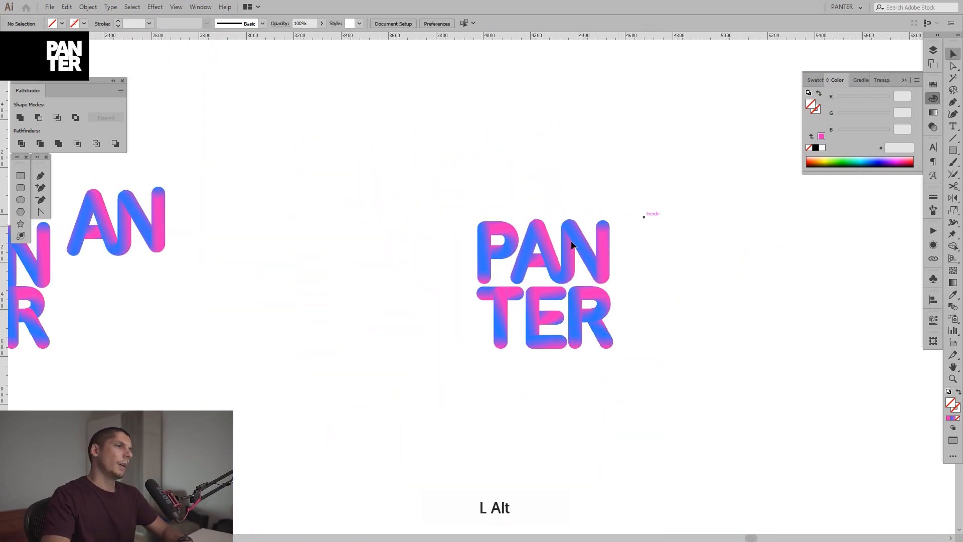
{"action": "scroll", "coordinate": [482, 286], "scroll_direction": "up", "scroll_amount": 4}
{"action": "left_click", "coordinate": [471, 288]}
{"action": "double_click", "coordinate": [471, 288]}
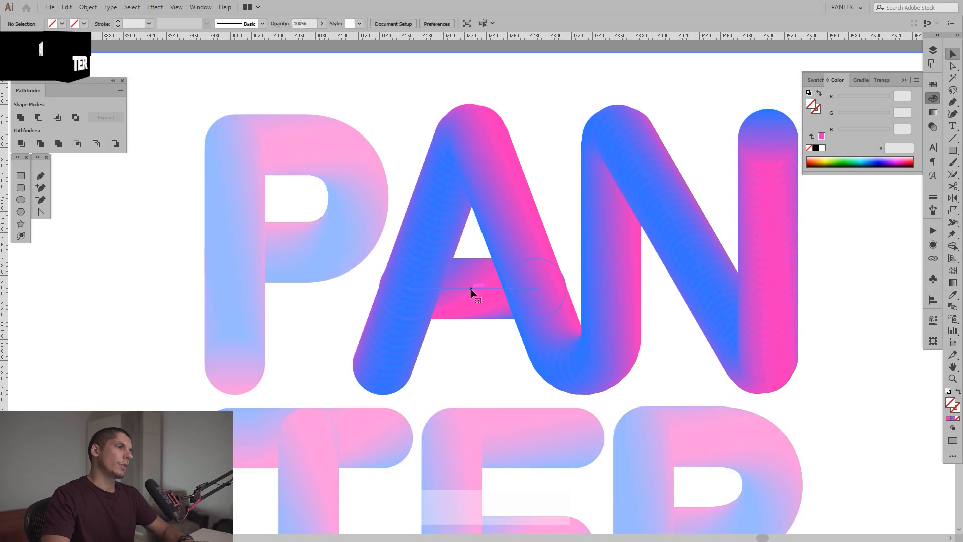
{"action": "left_click", "coordinate": [471, 288]}
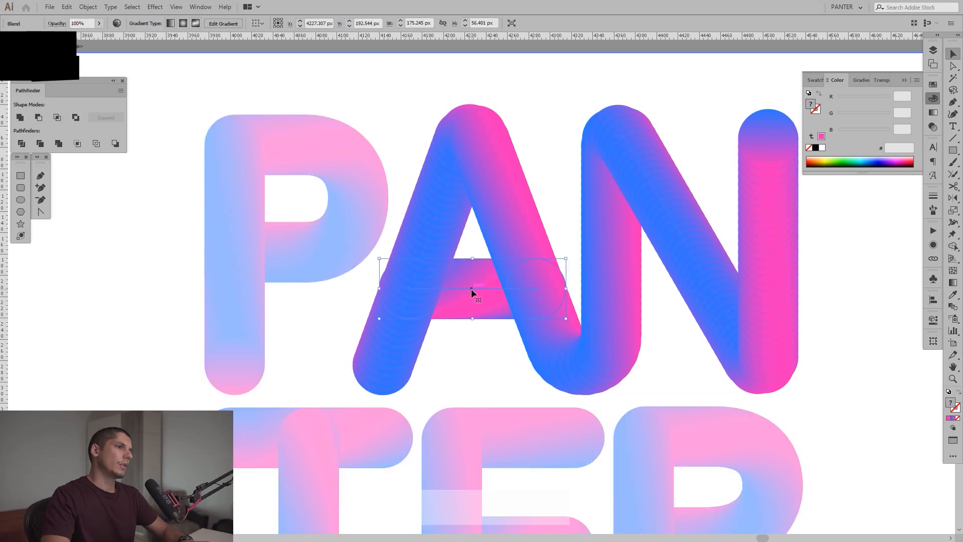
{"action": "left_click", "coordinate": [410, 289]}
{"action": "left_click_drag", "start_coordinate": [407, 289], "coordinate": [413, 289]}
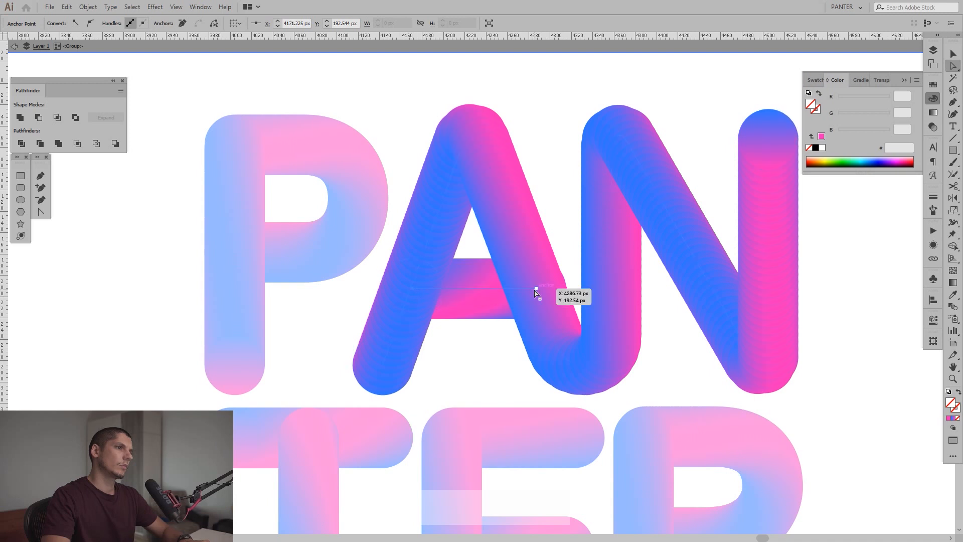
{"action": "left_click_drag", "start_coordinate": [538, 294], "coordinate": [533, 290]}
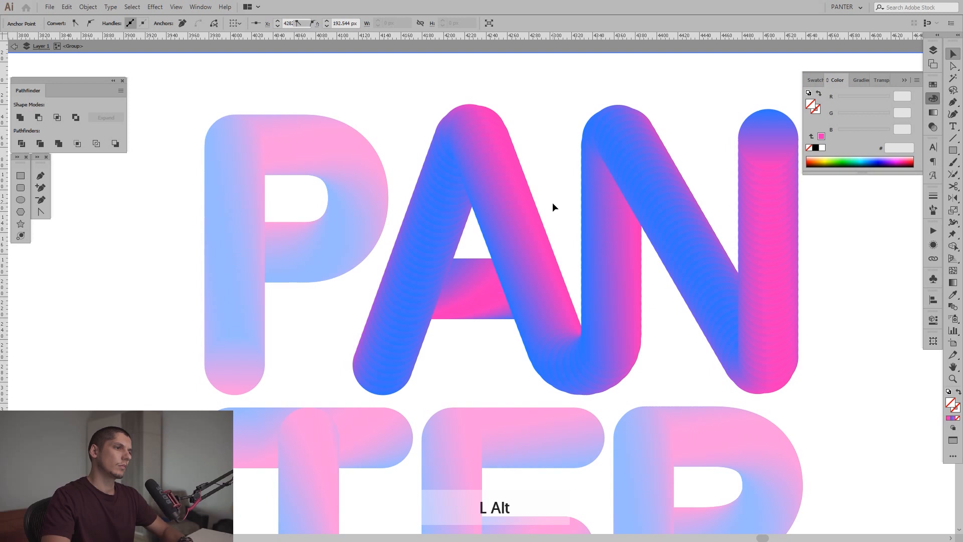
{"action": "scroll", "coordinate": [552, 202], "scroll_direction": "down", "scroll_amount": 4}
{"action": "double_click", "coordinate": [696, 215]}
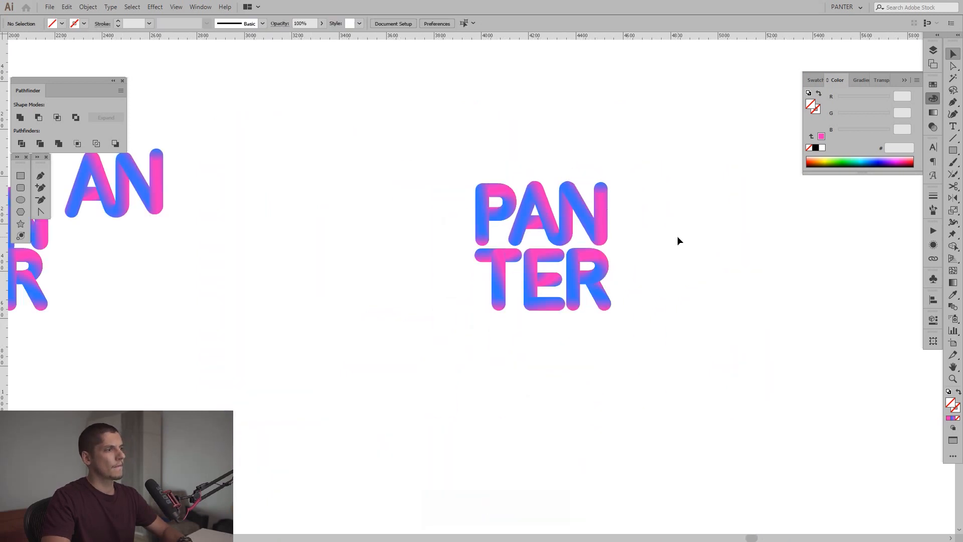
{"action": "left_click_drag", "start_coordinate": [677, 240], "coordinate": [624, 250]}
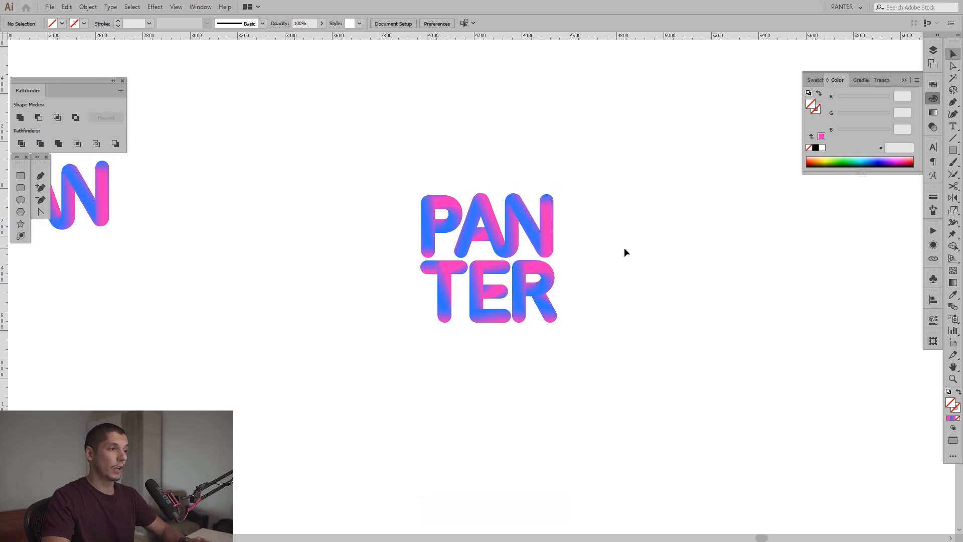
Try placing the whole PANTER lettering further right, at X about 5423 px, and undo the placement.
{"action": "scroll", "coordinate": [628, 253], "scroll_direction": "up", "scroll_amount": 2}
{"action": "left_click_drag", "start_coordinate": [645, 274], "coordinate": [647, 278]}
{"action": "left_click_drag", "start_coordinate": [742, 430], "coordinate": [307, 123]}
{"action": "left_click_drag", "start_coordinate": [468, 253], "coordinate": [624, 286]}
{"action": "scroll", "coordinate": [734, 239], "scroll_direction": "up", "scroll_amount": 2}
{"action": "scroll", "coordinate": [566, 251], "scroll_direction": "up", "scroll_amount": 2}
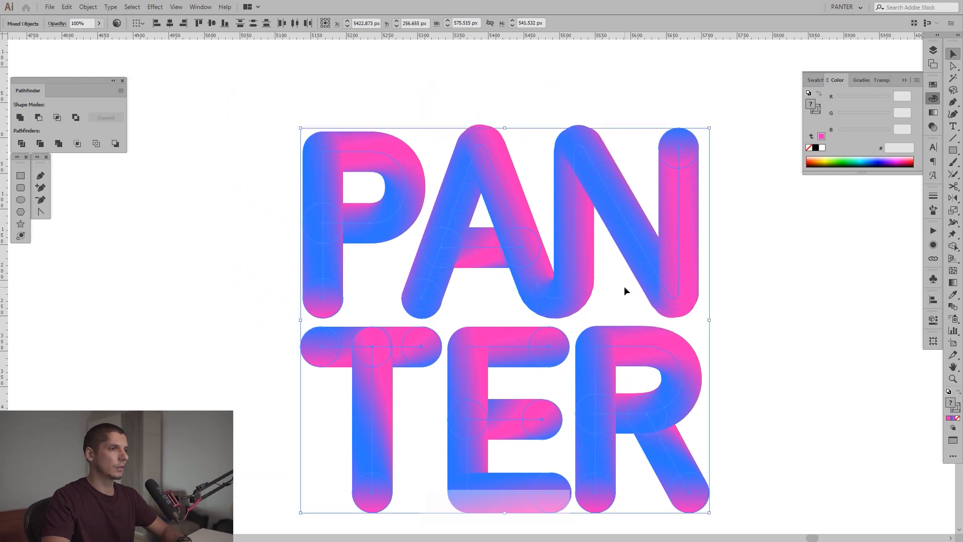
{"action": "left_click", "coordinate": [624, 287]}
{"action": "key", "text": "ctrl+z"}
{"action": "key", "text": "ctrl+z"}
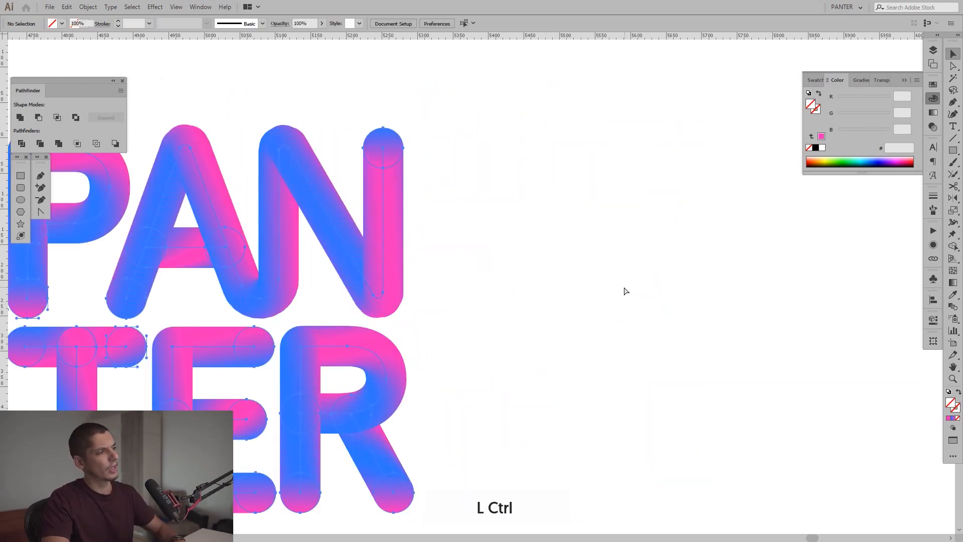
Ungroup the AN blend from the A's crossbar and select only the AN blend.
{"action": "scroll", "coordinate": [429, 285], "scroll_direction": "down", "scroll_amount": 3}
{"action": "left_click_drag", "start_coordinate": [398, 271], "coordinate": [798, 307]}
{"action": "scroll", "coordinate": [468, 281], "scroll_direction": "up", "scroll_amount": 4}
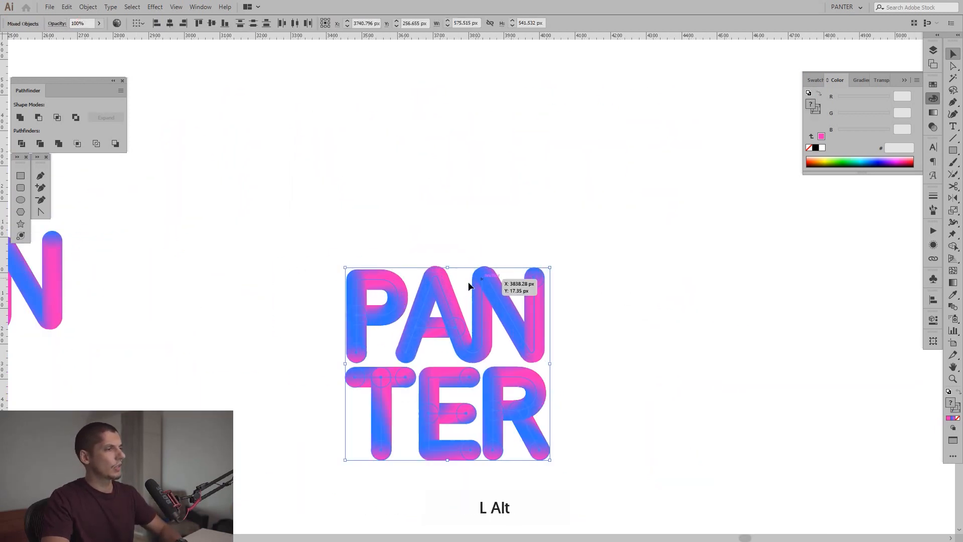
{"action": "left_click_drag", "start_coordinate": [461, 252], "coordinate": [520, 170]}
{"action": "left_click", "coordinate": [374, 321]}
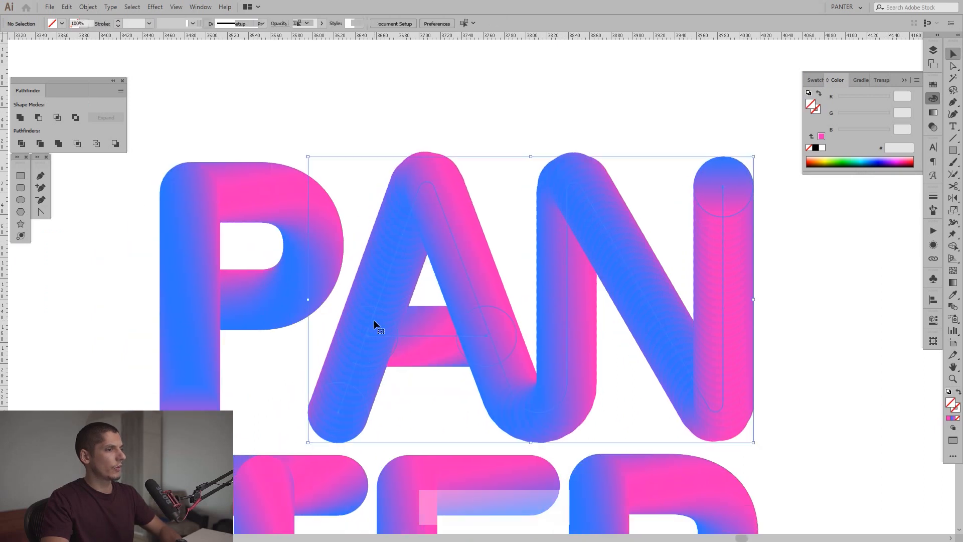
{"action": "right_click", "coordinate": [414, 288]}
{"action": "left_click", "coordinate": [440, 371]}
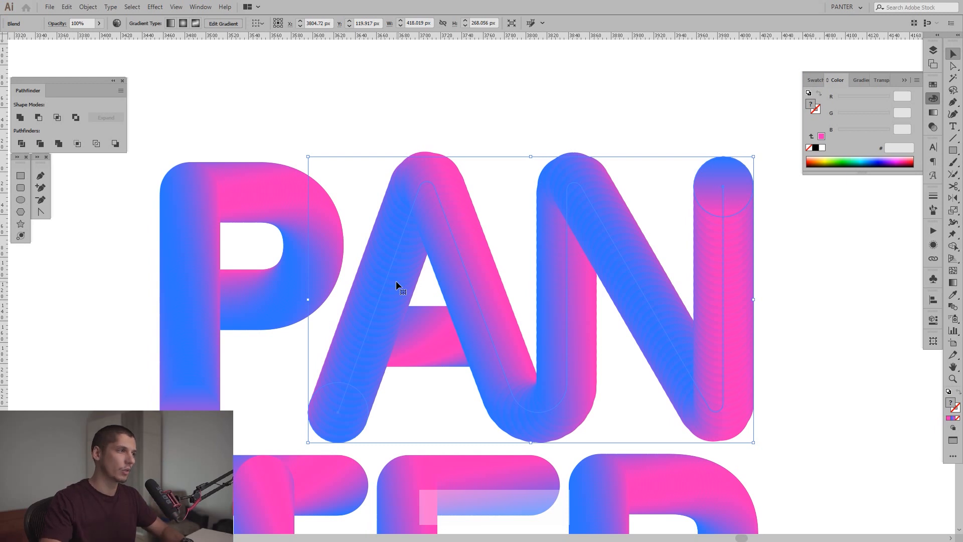
{"action": "left_click_drag", "start_coordinate": [396, 281], "coordinate": [511, 265]}
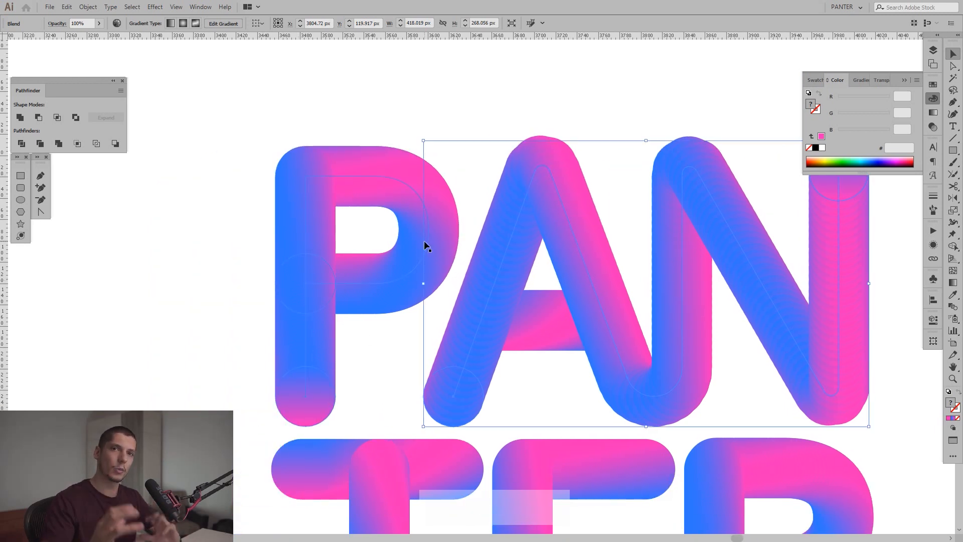
{"action": "left_click_drag", "start_coordinate": [554, 204], "coordinate": [494, 210]}
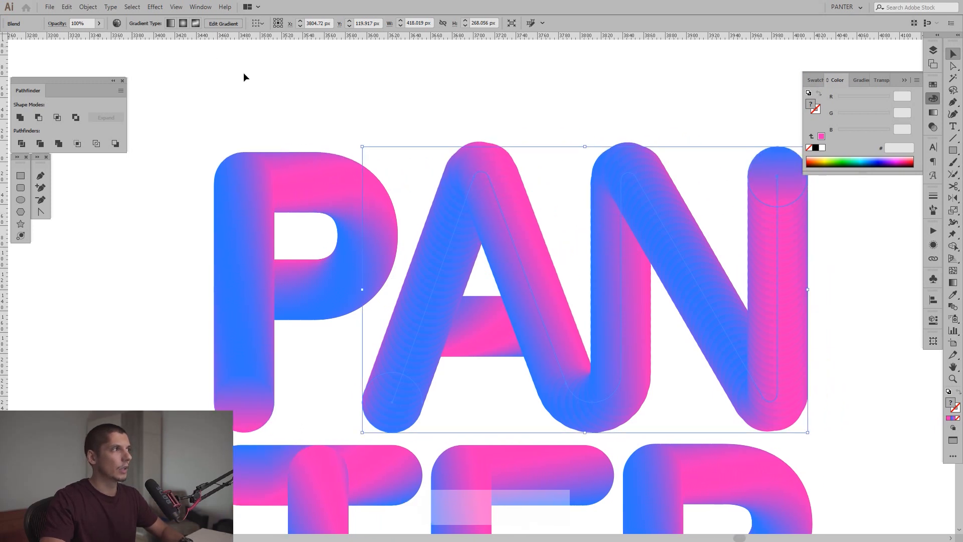
Set the AN blend's spacing to 298 specified steps so its edges become smooth.
{"action": "double_click", "coordinate": [949, 310]}
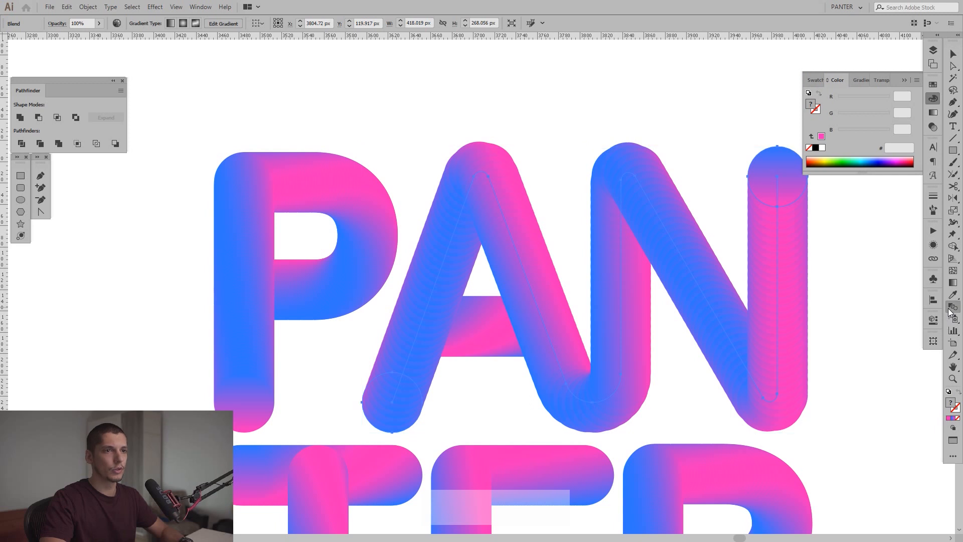
{"action": "key", "text": "Up"}
{"action": "key", "text": "Up"}
{"action": "key", "text": "Up"}
{"action": "key", "text": "Up"}
{"action": "key", "text": "Up"}
{"action": "key", "text": "Up"}
{"action": "key", "text": "Up"}
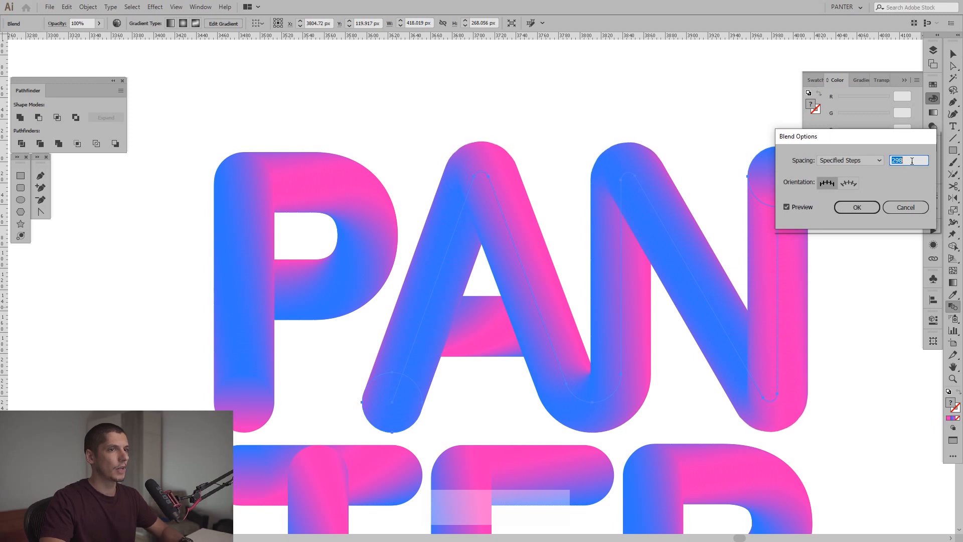
{"action": "left_click", "coordinate": [847, 210]}
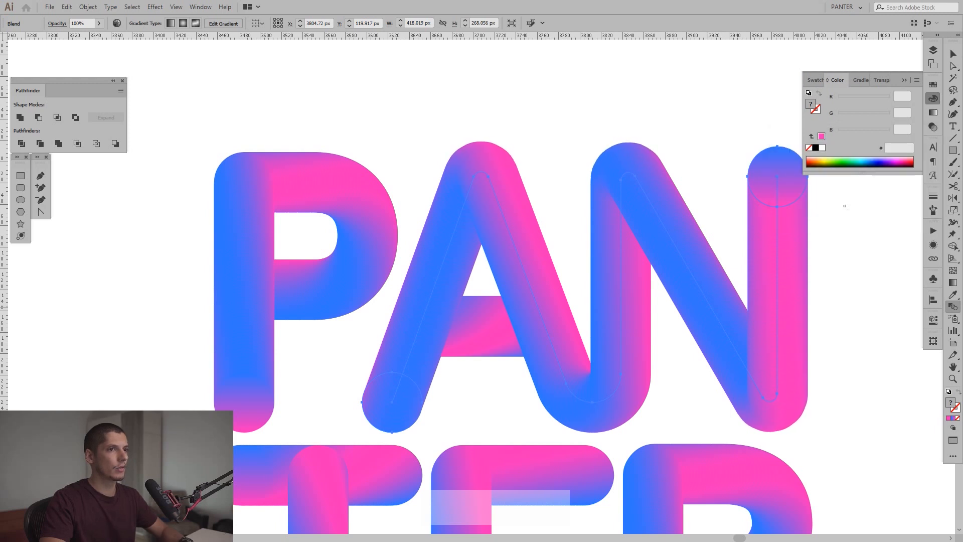
{"action": "left_click", "coordinate": [953, 53]}
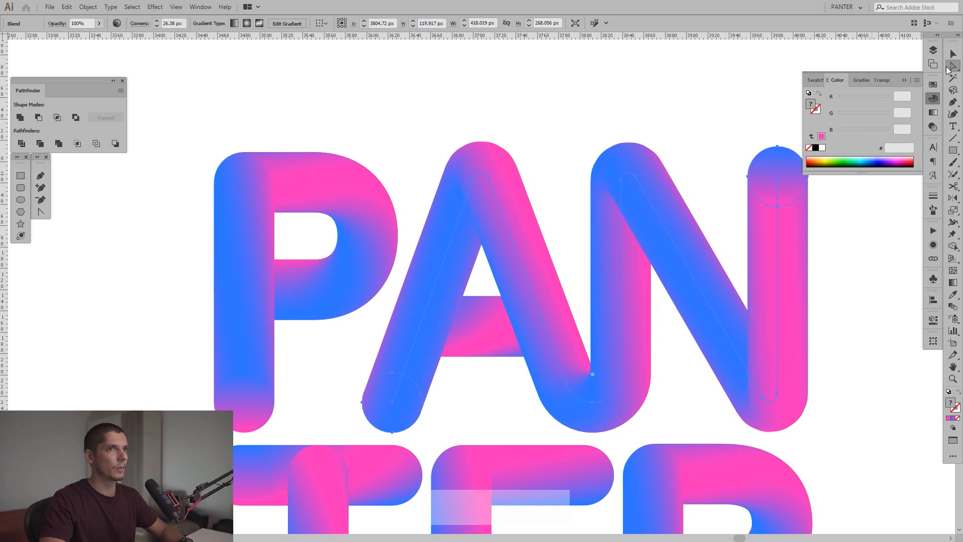
Put away the Color panel, deselect the AN blend, and inspect the full PANTER lettering.
{"action": "left_click", "coordinate": [903, 81]}
{"action": "left_click", "coordinate": [864, 90]}
{"action": "key", "text": "space"}
{"action": "left_click_drag", "start_coordinate": [757, 118], "coordinate": [743, 73]}
{"action": "key", "text": "space"}
{"action": "left_click_drag", "start_coordinate": [649, 299], "coordinate": [660, 148]}
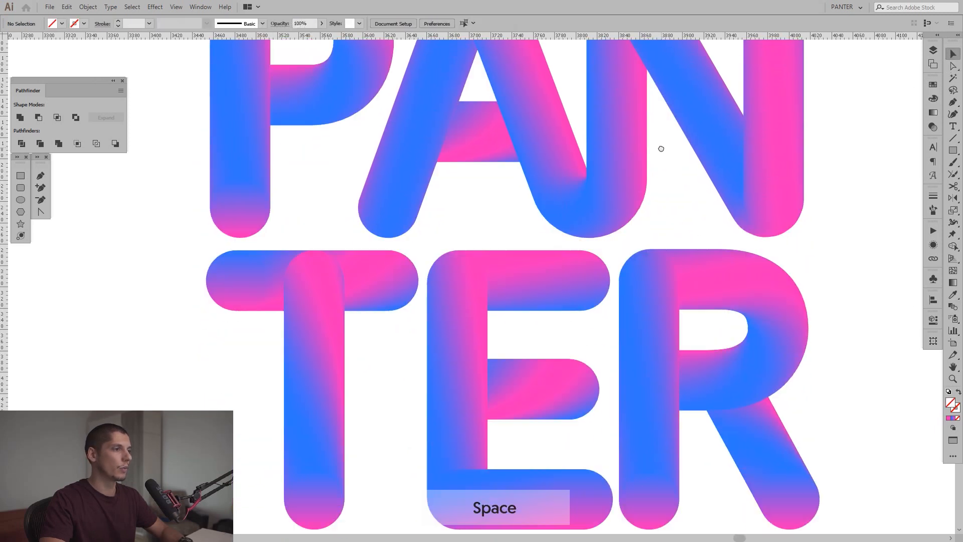
{"action": "scroll", "coordinate": [794, 244], "scroll_direction": "down", "scroll_amount": 2}
{"action": "key", "text": "space"}
{"action": "left_click_drag", "start_coordinate": [836, 226], "coordinate": [700, 263]}
{"action": "scroll", "coordinate": [700, 263], "scroll_direction": "down", "scroll_amount": 1}
{"action": "key", "text": "space"}
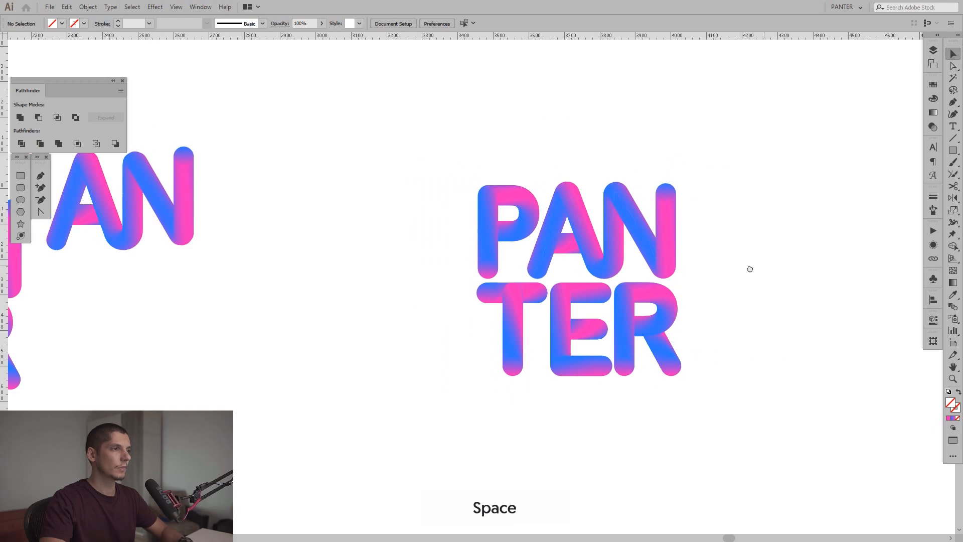
Select the whole PANTER lettering and place it in the empty area further right, at X about 5875 px.
{"action": "left_click_drag", "start_coordinate": [763, 265], "coordinate": [480, 246]}
{"action": "left_click_drag", "start_coordinate": [561, 357], "coordinate": [150, 152]}
{"action": "left_click_drag", "start_coordinate": [246, 189], "coordinate": [695, 234]}
{"action": "scroll", "coordinate": [792, 218], "scroll_direction": "up", "scroll_amount": 1}
{"action": "key", "text": "space"}
{"action": "left_click_drag", "start_coordinate": [792, 217], "coordinate": [636, 256]}
{"action": "scroll", "coordinate": [726, 241], "scroll_direction": "up", "scroll_amount": 1}
{"action": "key", "text": "space"}
{"action": "scroll", "coordinate": [649, 248], "scroll_direction": "down", "scroll_amount": 1}
{"action": "scroll", "coordinate": [649, 249], "scroll_direction": "up", "scroll_amount": 1}
{"action": "key", "text": "space"}
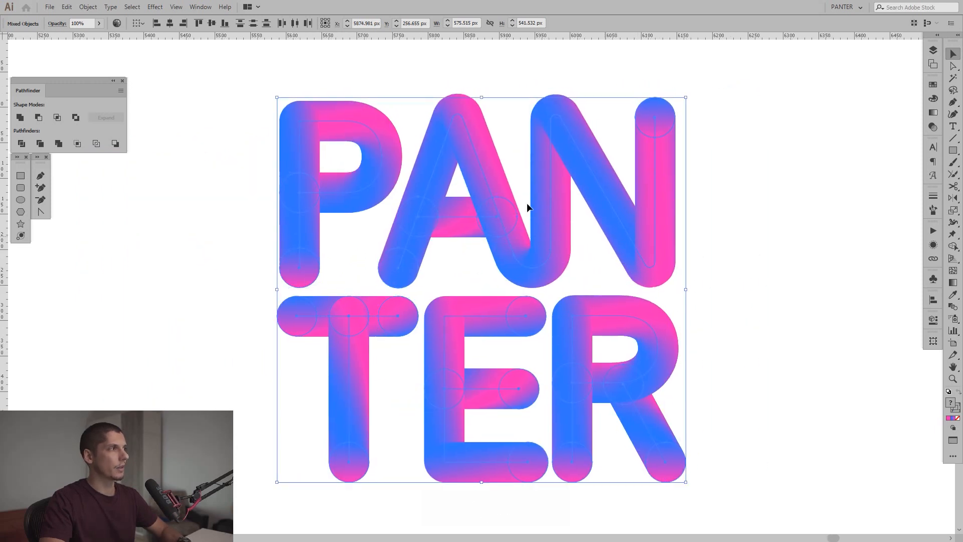
Start a Roughen effect on the selected PANTER lettering with preview on, relative size 14%, detail 42 per inch and corner points.
{"action": "left_click", "coordinate": [152, 7]}
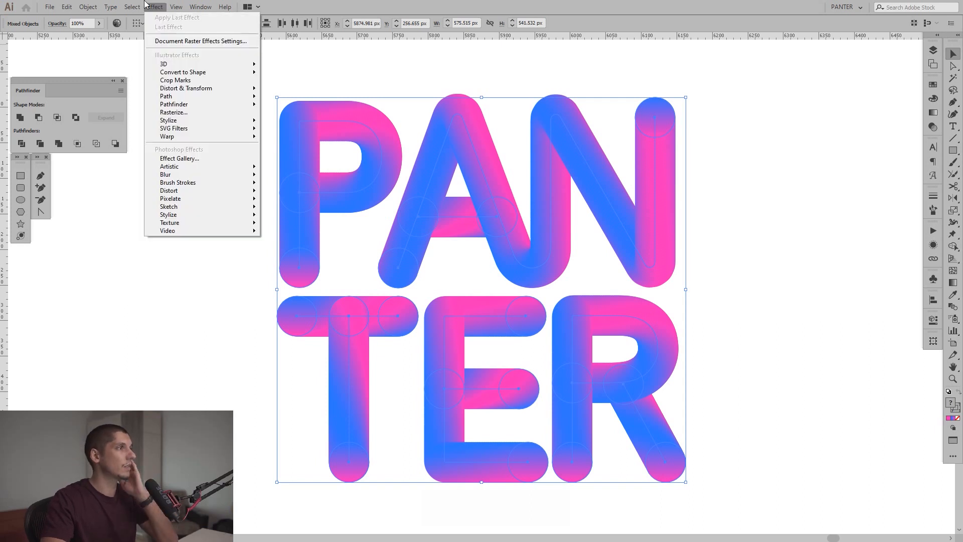
{"action": "mouse_move", "coordinate": [221, 90]}
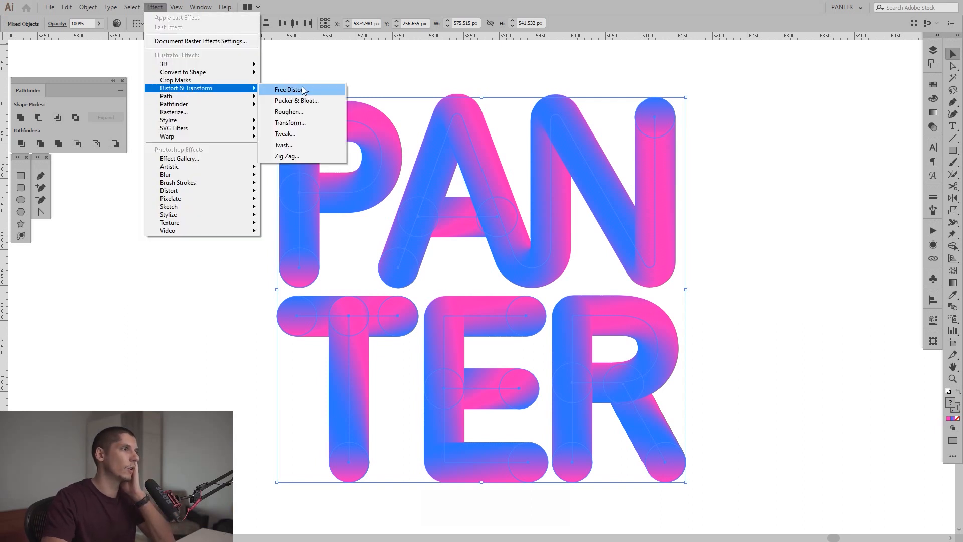
{"action": "left_click", "coordinate": [294, 112]}
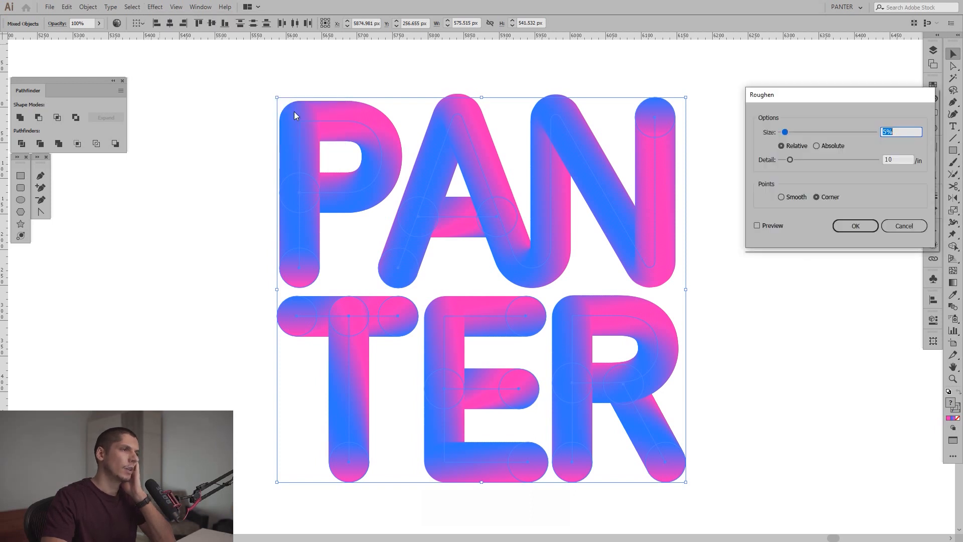
{"action": "left_click", "coordinate": [756, 225]}
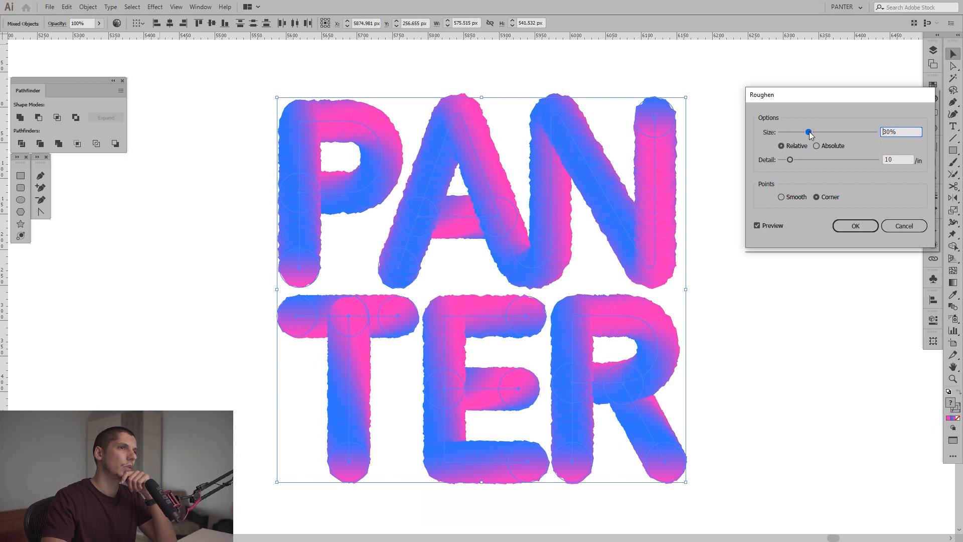
{"action": "left_click_drag", "start_coordinate": [808, 132], "coordinate": [794, 135]}
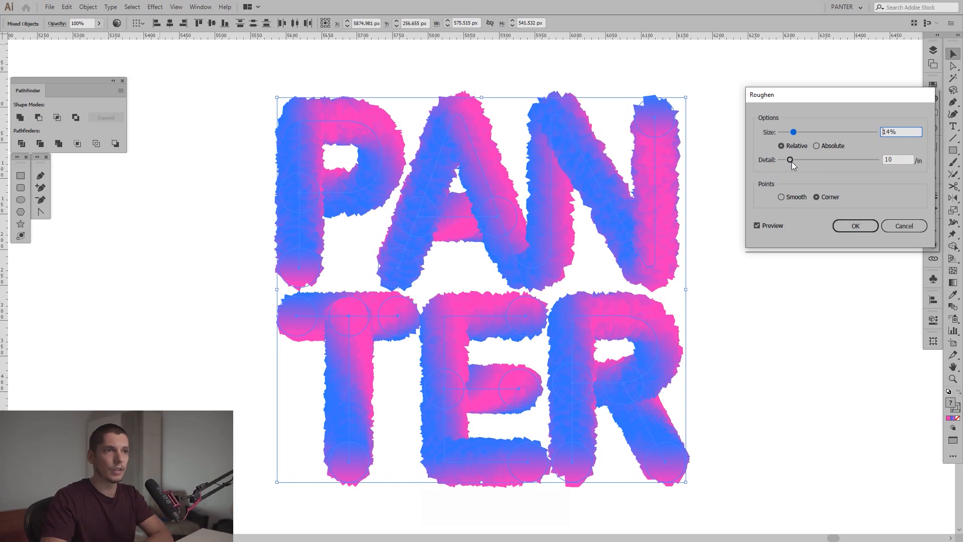
{"action": "left_click_drag", "start_coordinate": [819, 159], "coordinate": [822, 159]}
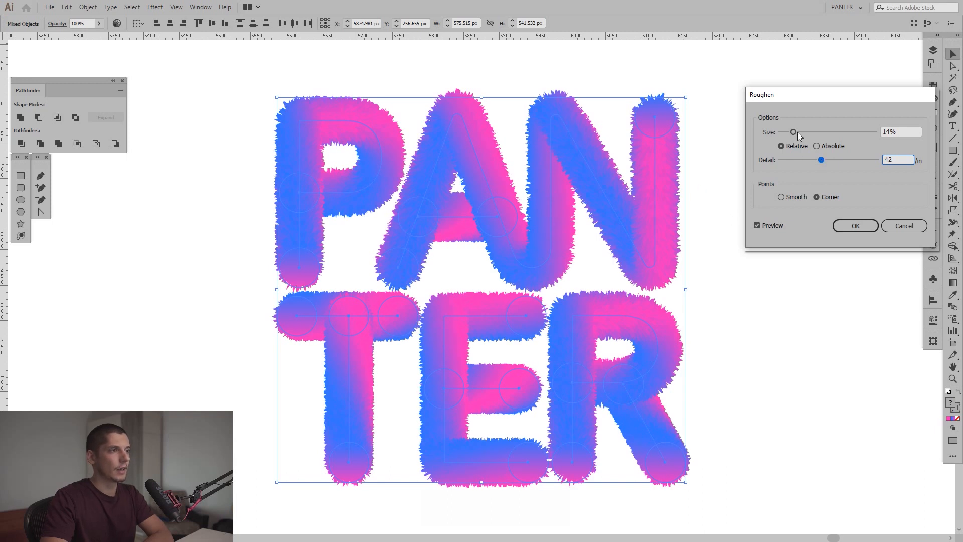
Set the Roughen size to 24% and the detail to 74 per inch, and apply the effect to the lettering.
{"action": "left_click", "coordinate": [897, 131]}
{"action": "key", "text": "Up"}
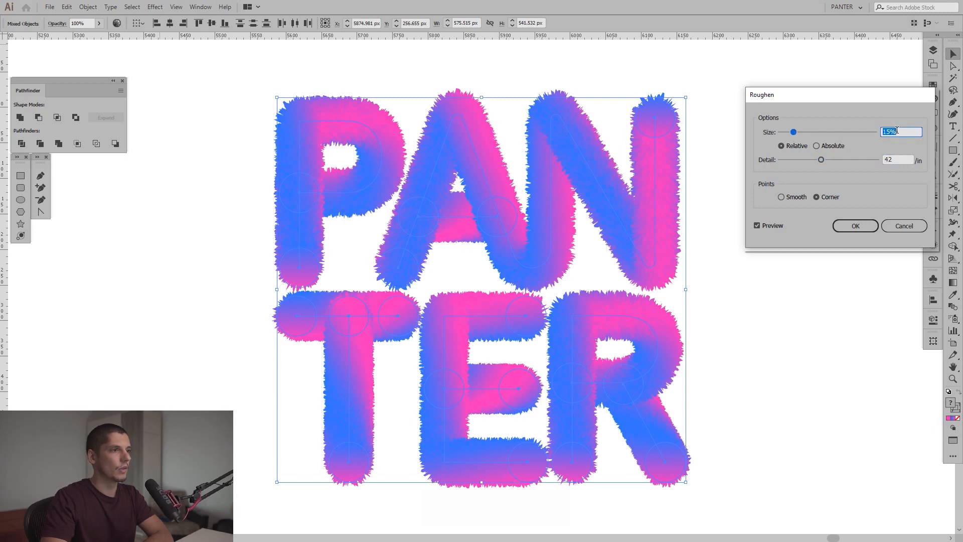
{"action": "key", "text": "Up"}
{"action": "key", "text": "Up"}
{"action": "key", "text": "Up"}
{"action": "key", "text": "Up"}
{"action": "key", "text": "Up"}
{"action": "key", "text": "Up"}
{"action": "key", "text": "Up"}
{"action": "key", "text": "Up"}
{"action": "key", "text": "Up"}
{"action": "key", "text": "Up"}
{"action": "key", "text": "Up"}
{"action": "key", "text": "Up"}
{"action": "key", "text": "Up"}
{"action": "key", "text": "Up"}
{"action": "key", "text": "Up"}
{"action": "key", "text": "Up"}
{"action": "key", "text": "Up"}
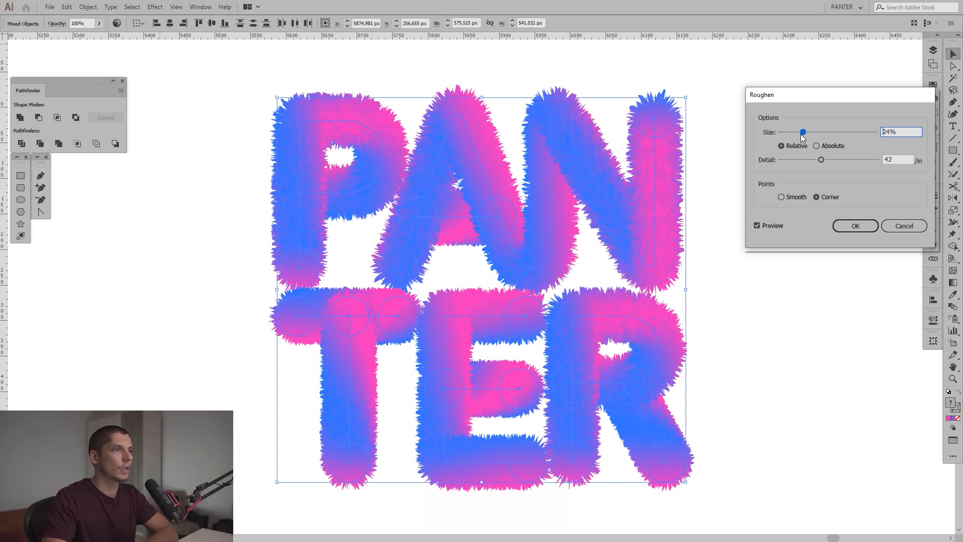
{"action": "left_click", "coordinate": [851, 160]}
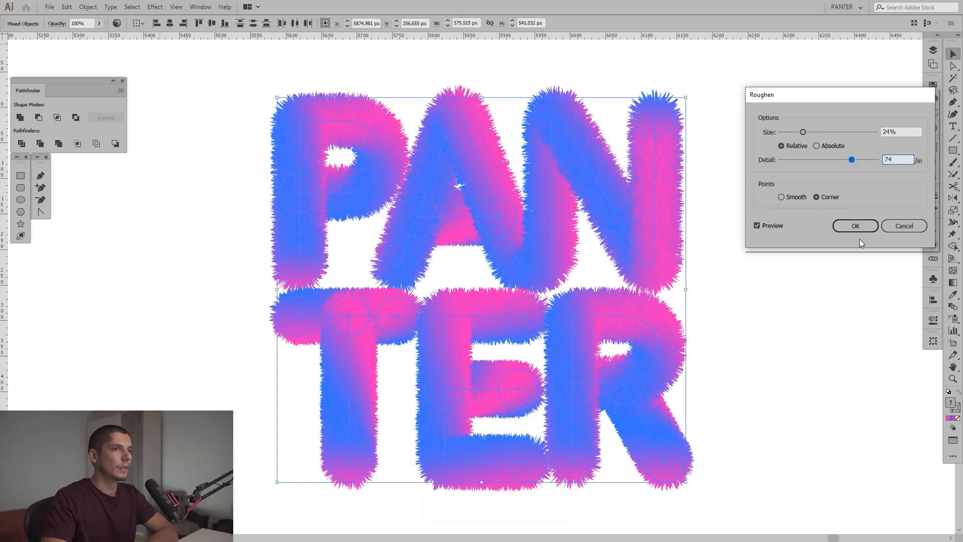
{"action": "left_click", "coordinate": [855, 227]}
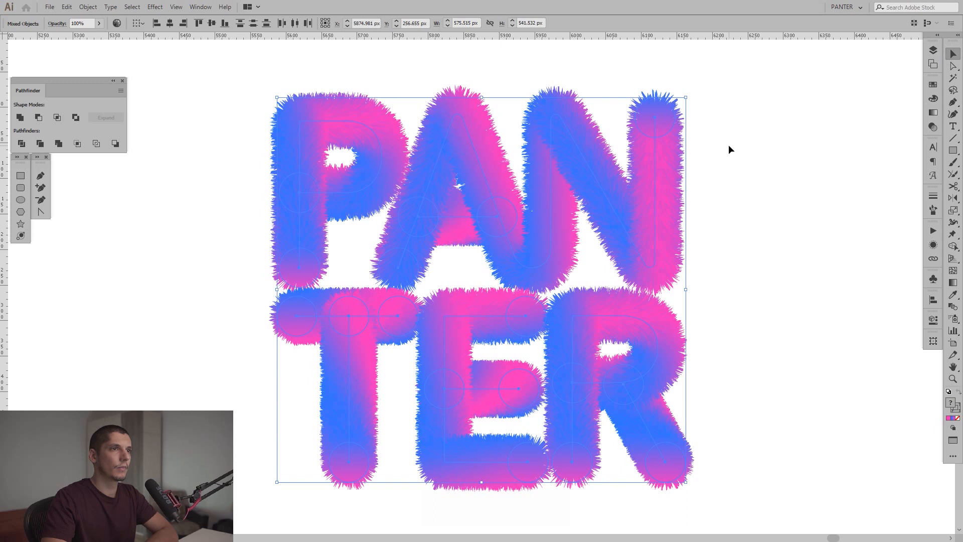
Deselect the lettering and examine the furry texture up close on the N and across the whole word.
{"action": "left_click", "coordinate": [737, 156]}
{"action": "scroll", "coordinate": [689, 163], "scroll_direction": "up", "scroll_amount": 2}
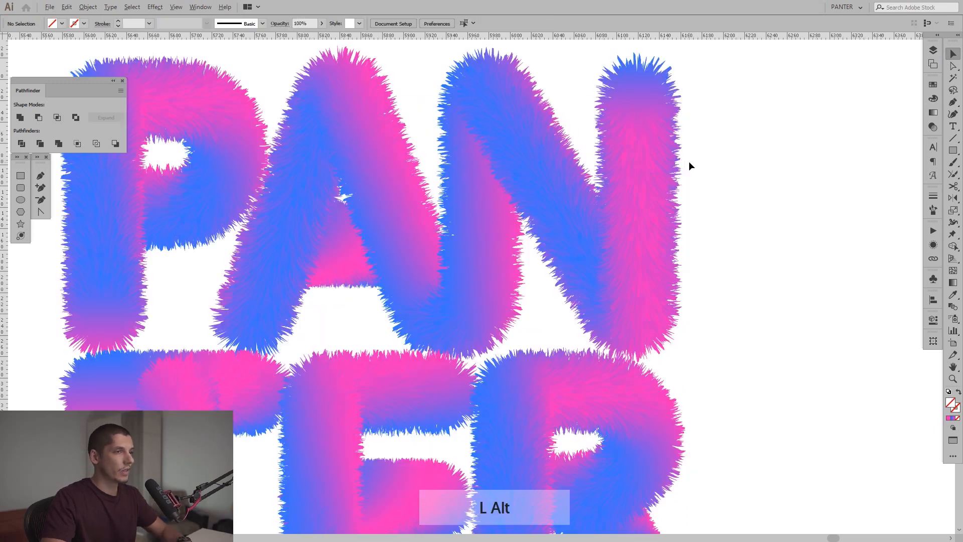
{"action": "scroll", "coordinate": [688, 161], "scroll_direction": "up", "scroll_amount": 3}
{"action": "left_click_drag", "start_coordinate": [690, 165], "coordinate": [716, 232]}
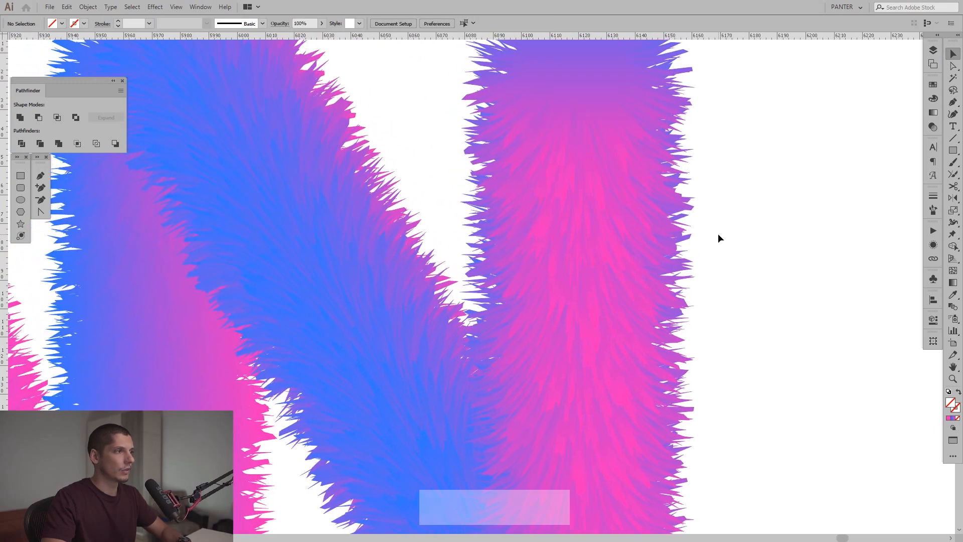
{"action": "scroll", "coordinate": [718, 236], "scroll_direction": "down", "scroll_amount": 3}
{"action": "left_click_drag", "start_coordinate": [443, 220], "coordinate": [584, 202]}
{"action": "scroll", "coordinate": [467, 200], "scroll_direction": "down", "scroll_amount": 5}
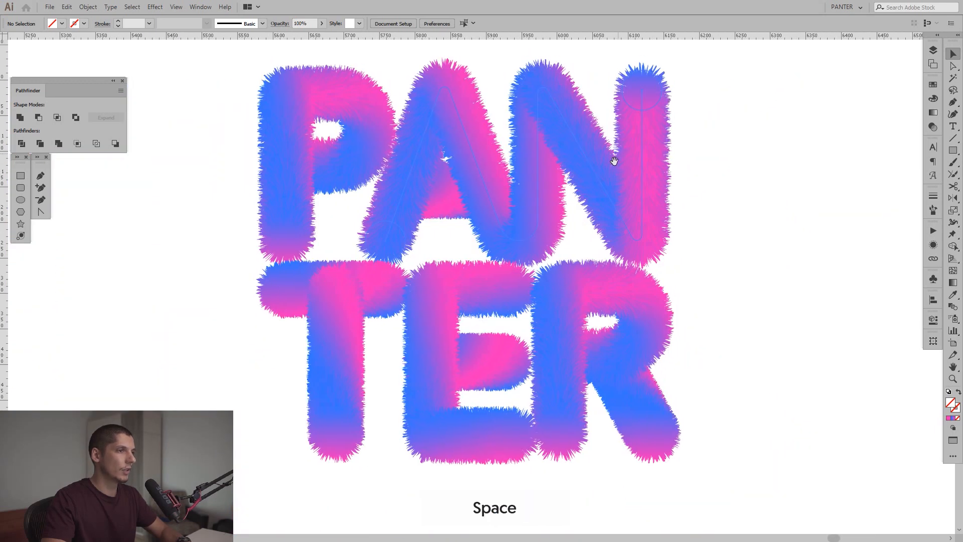
{"action": "scroll", "coordinate": [548, 260], "scroll_direction": "up", "scroll_amount": 1}
{"action": "left_click_drag", "start_coordinate": [575, 260], "coordinate": [568, 222]}
{"action": "scroll", "coordinate": [568, 222], "scroll_direction": "down", "scroll_amount": 1}
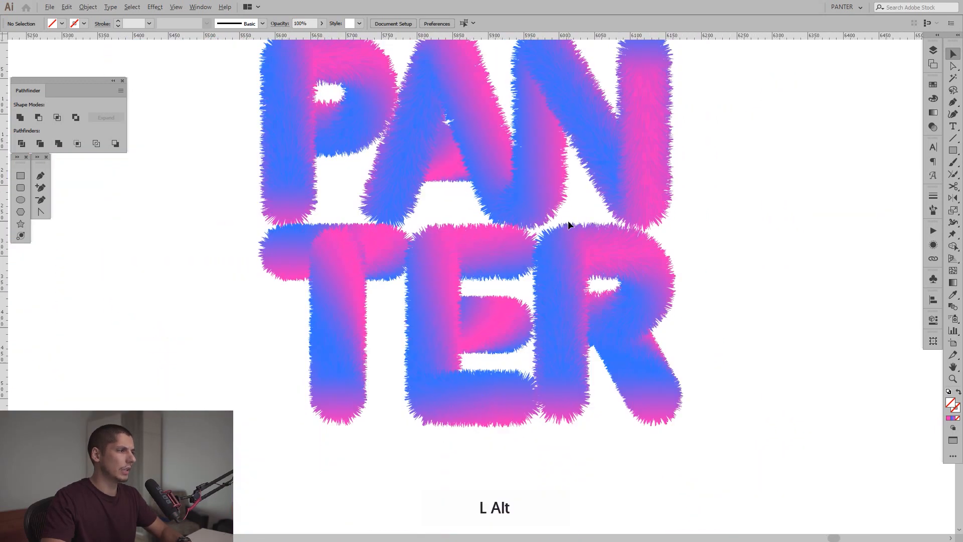
{"action": "scroll", "coordinate": [567, 221], "scroll_direction": "down", "scroll_amount": 1}
{"action": "scroll", "coordinate": [488, 215], "scroll_direction": "up", "scroll_amount": 2}
Try moving the A's crossbar lower, to Y about 179 px, and undo the move.
{"action": "left_click", "coordinate": [495, 200]}
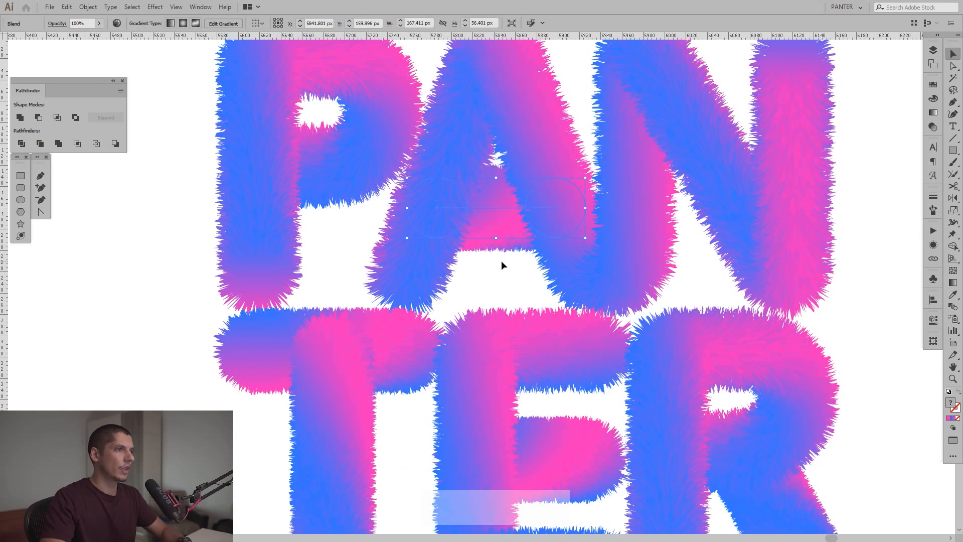
{"action": "left_click_drag", "start_coordinate": [501, 212], "coordinate": [500, 227]}
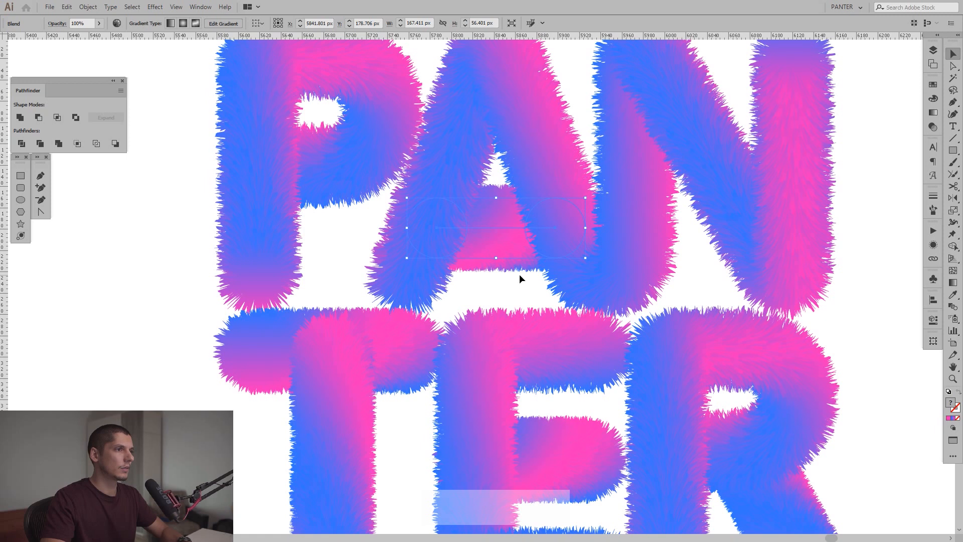
{"action": "scroll", "coordinate": [518, 274], "scroll_direction": "down", "scroll_amount": 2}
{"action": "scroll", "coordinate": [519, 274], "scroll_direction": "down", "scroll_amount": 2}
{"action": "scroll", "coordinate": [520, 280], "scroll_direction": "up", "scroll_amount": 3}
{"action": "key", "text": "ctrl+z"}
{"action": "left_click", "coordinate": [768, 281]}
{"action": "left_click_drag", "start_coordinate": [762, 252], "coordinate": [749, 219]}
{"action": "key", "text": "ctrl+z"}
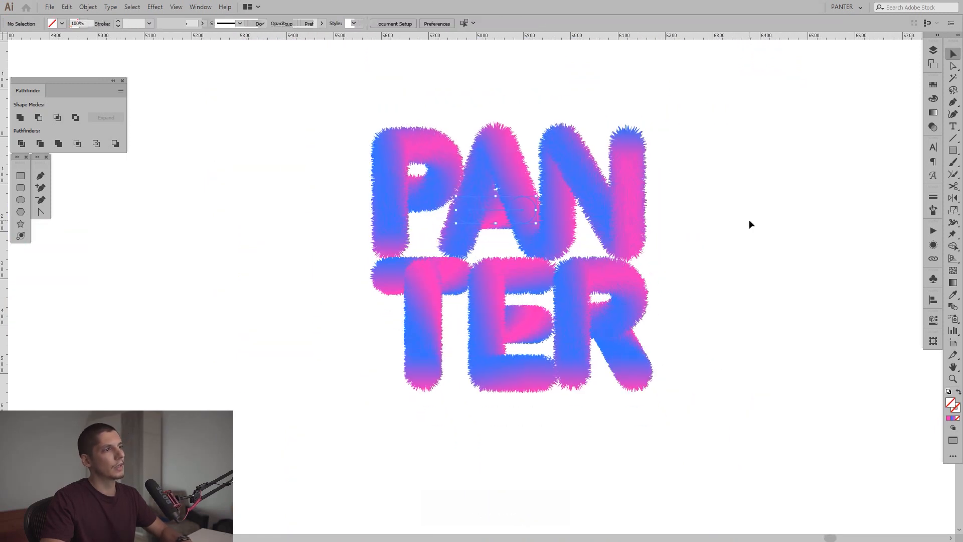
Try scaling the A's crossbar down proportionally about its center, and undo the resize.
{"action": "scroll", "coordinate": [748, 219], "scroll_direction": "down", "scroll_amount": 2}
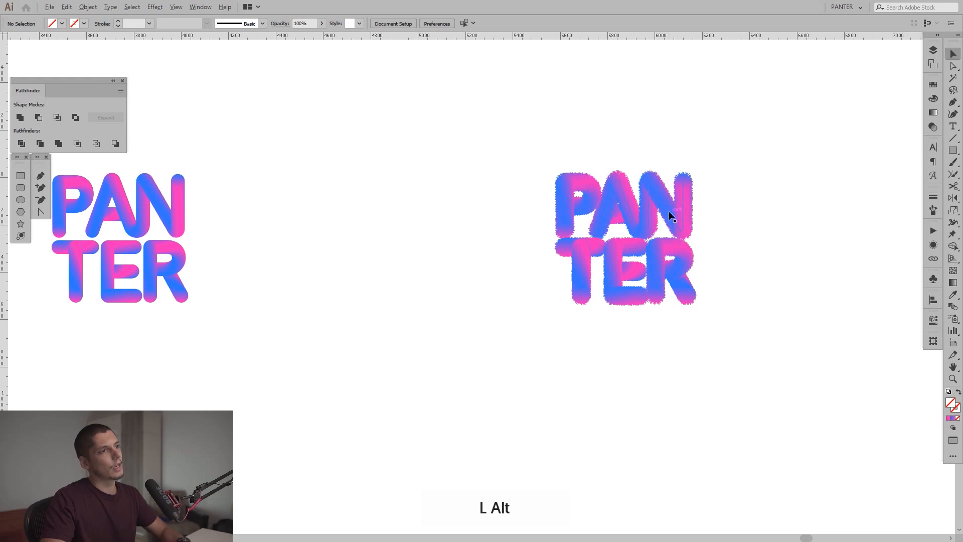
{"action": "scroll", "coordinate": [534, 220], "scroll_direction": "up", "scroll_amount": 4}
{"action": "left_click", "coordinate": [534, 221]}
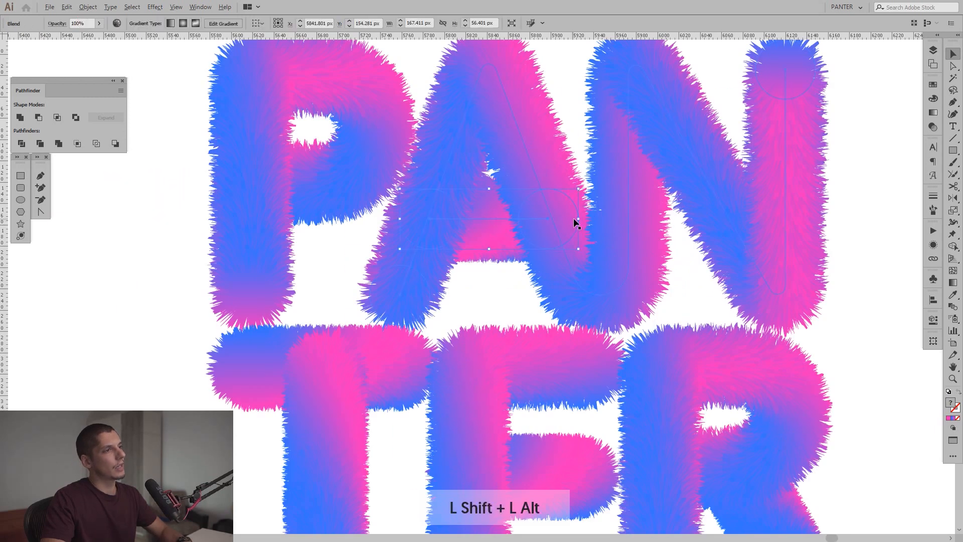
{"action": "left_click_drag", "start_coordinate": [577, 219], "coordinate": [547, 222]}
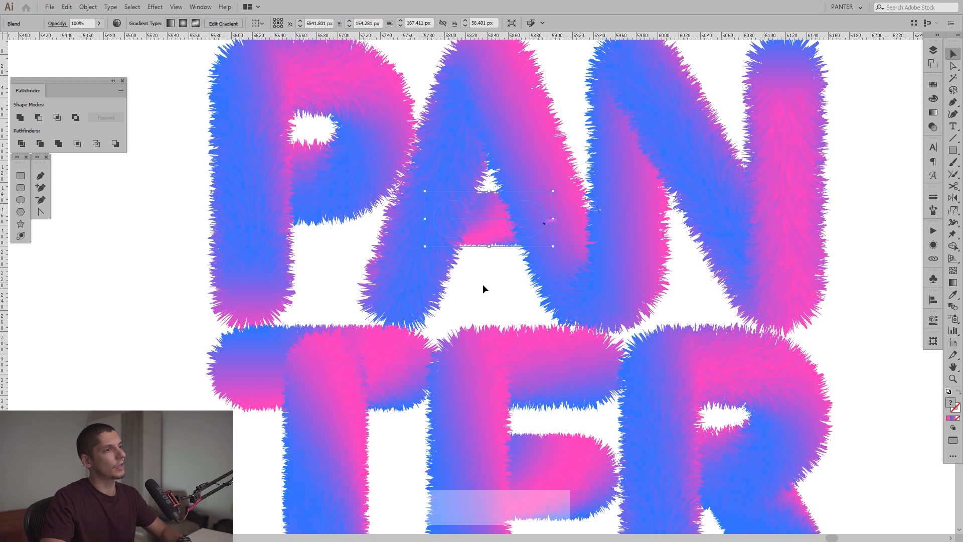
{"action": "scroll", "coordinate": [482, 284], "scroll_direction": "down", "scroll_amount": 4}
{"action": "left_click", "coordinate": [483, 285]}
{"action": "scroll", "coordinate": [482, 285], "scroll_direction": "up", "scroll_amount": 5}
{"action": "key", "text": "ctrl+z"}
Scale the A's crossbar down slightly about its center and check it against the whole lettering.
{"action": "left_click_drag", "start_coordinate": [612, 186], "coordinate": [603, 191]}
{"action": "left_click", "coordinate": [506, 259]}
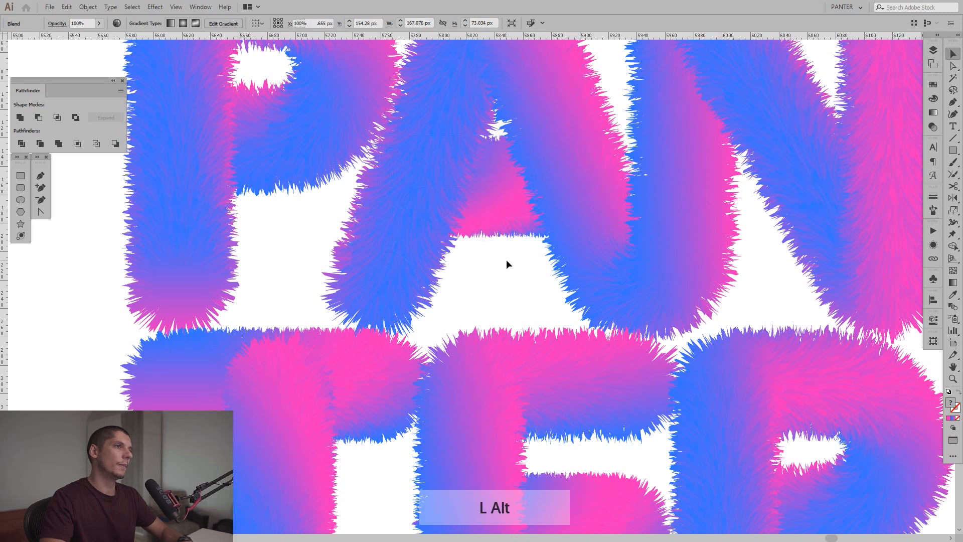
{"action": "scroll", "coordinate": [507, 259], "scroll_direction": "down", "scroll_amount": 3}
{"action": "scroll", "coordinate": [516, 247], "scroll_direction": "up", "scroll_amount": 3}
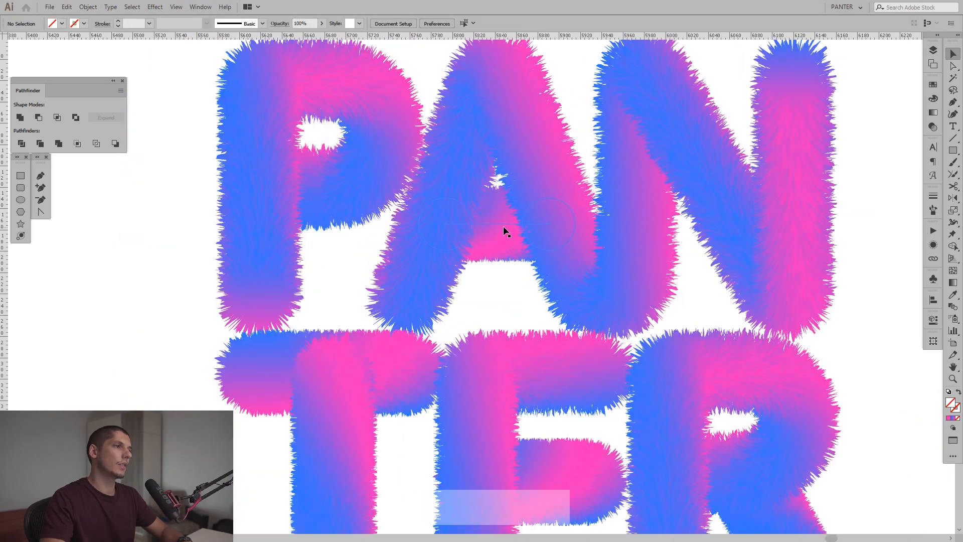
{"action": "left_click", "coordinate": [501, 235], "text": "shift"}
{"action": "scroll", "coordinate": [500, 278], "scroll_direction": "down", "scroll_amount": 3}
{"action": "left_click_drag", "start_coordinate": [617, 286], "coordinate": [630, 229]}
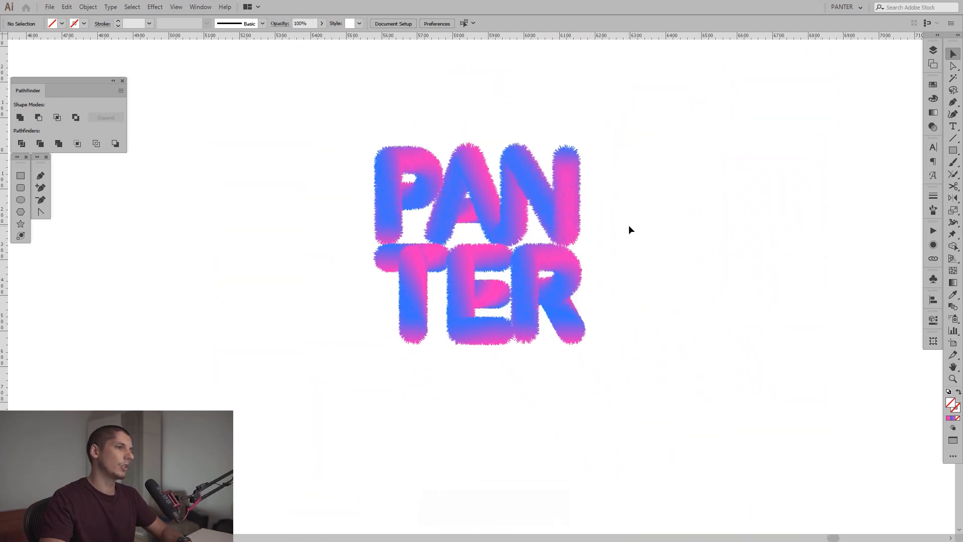
Select the entire furry PANTER lettering and copy it.
{"action": "scroll", "coordinate": [567, 214], "scroll_direction": "up", "scroll_amount": 2}
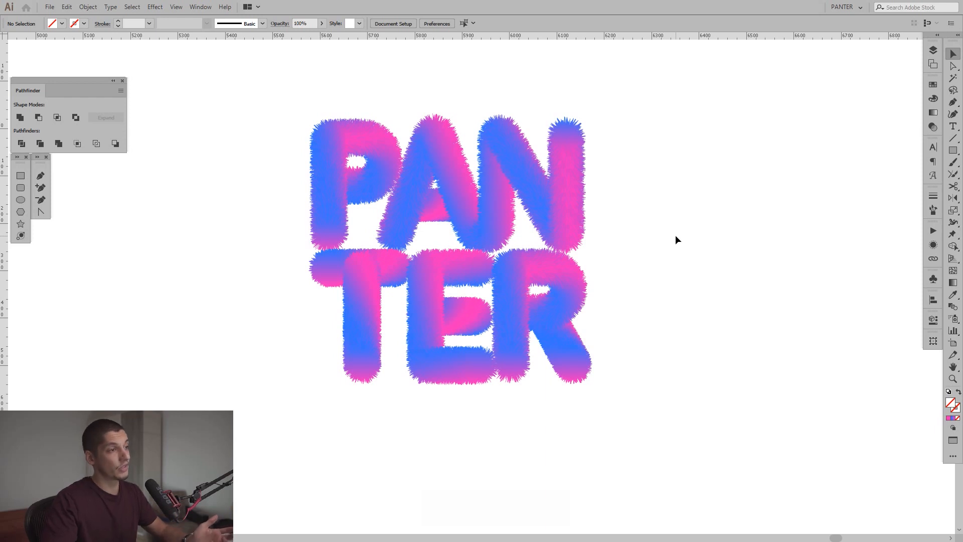
{"action": "key", "text": "space"}
{"action": "left_click_drag", "start_coordinate": [608, 334], "coordinate": [660, 343]}
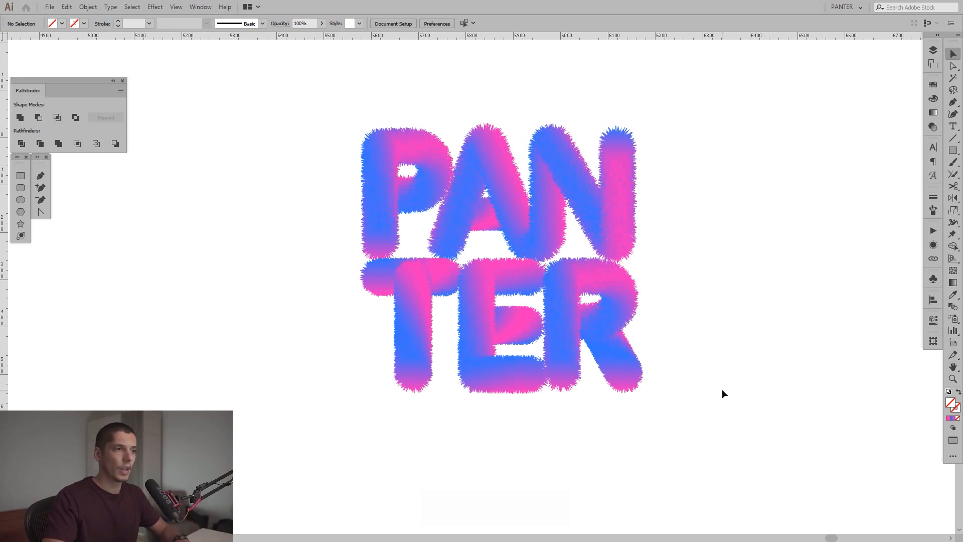
{"action": "left_click_drag", "start_coordinate": [723, 398], "coordinate": [290, 165]}
{"action": "key", "text": "ctrl"}
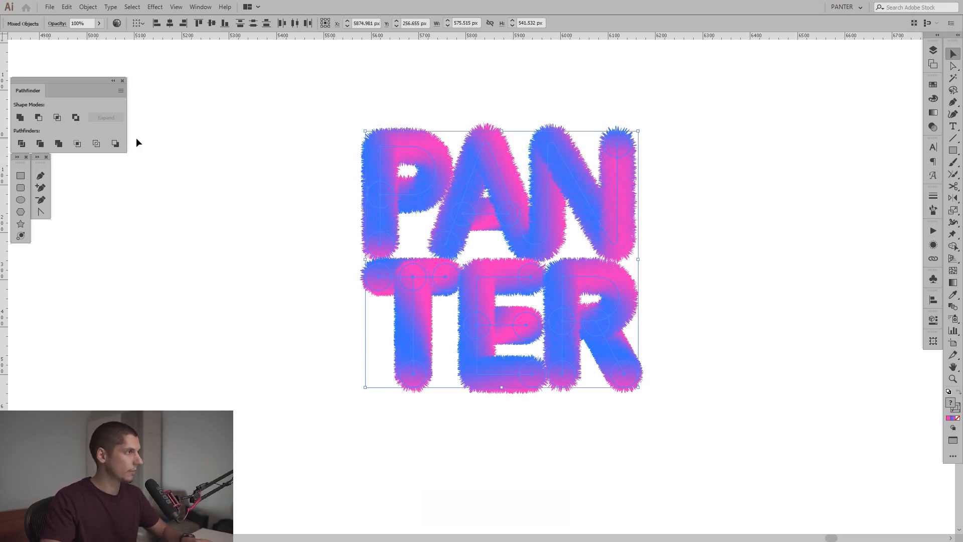
Switch to Photoshop, bring up the Place Your Design3.psb document and try to paste the lettering into it.
{"action": "key", "text": "super"}
{"action": "left_click", "coordinate": [131, 6]}
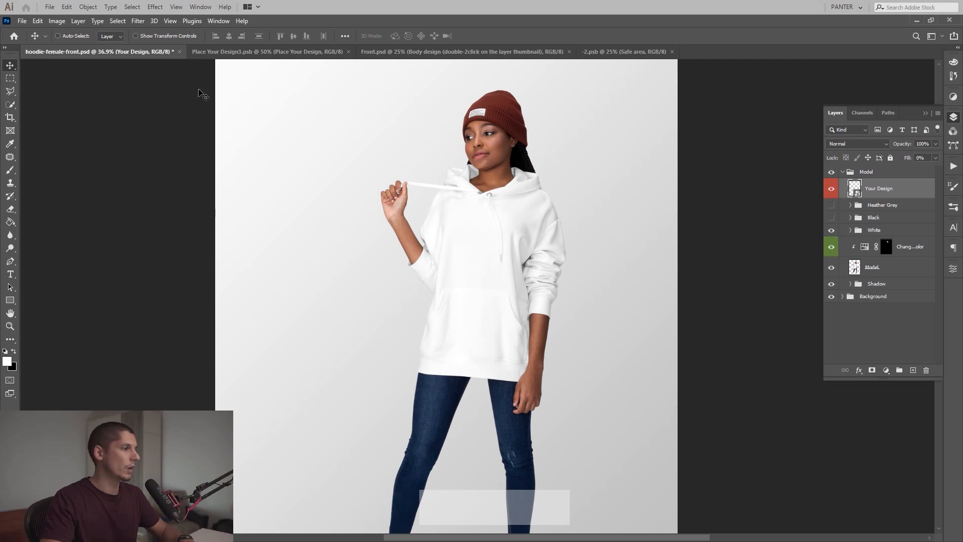
{"action": "left_click", "coordinate": [239, 49]}
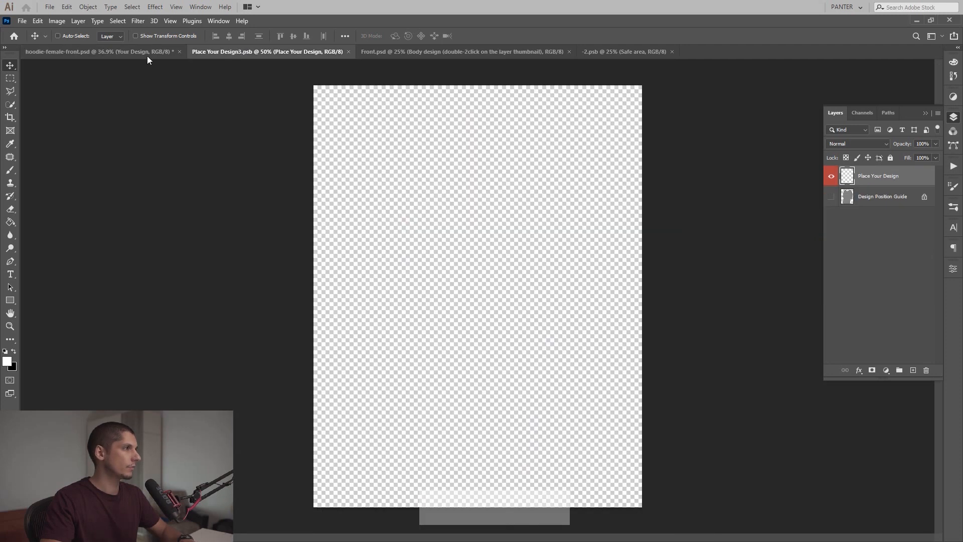
{"action": "left_click", "coordinate": [122, 54]}
{"action": "left_click", "coordinate": [295, 55]}
{"action": "key", "text": "ctrl"}
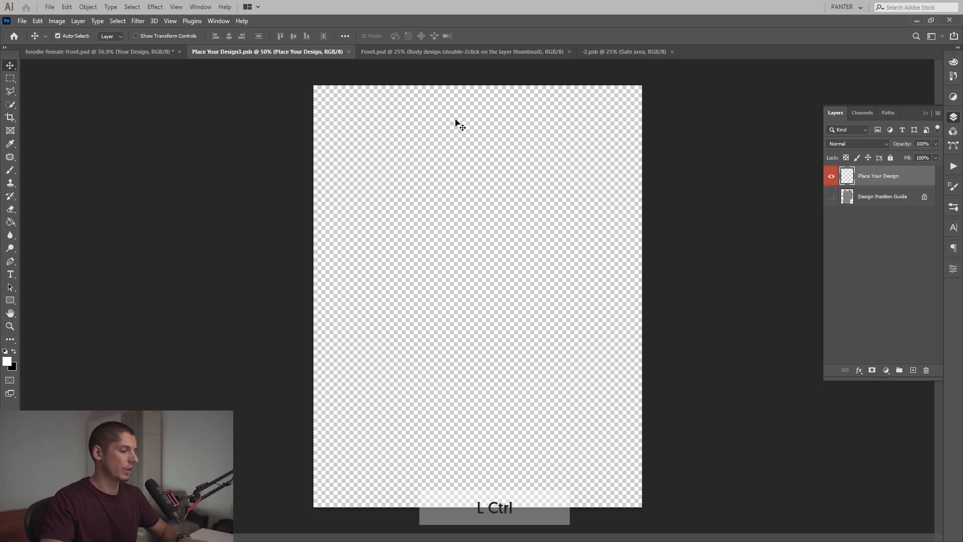
{"action": "key", "text": "ctrl+v"}
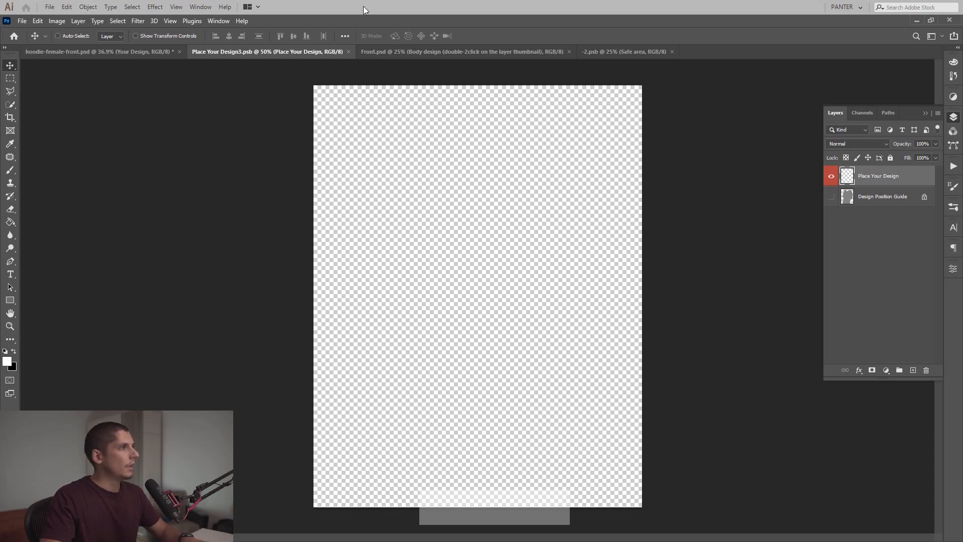
Return to Illustrator and copy the selected furry lettering again.
{"action": "key", "text": "super"}
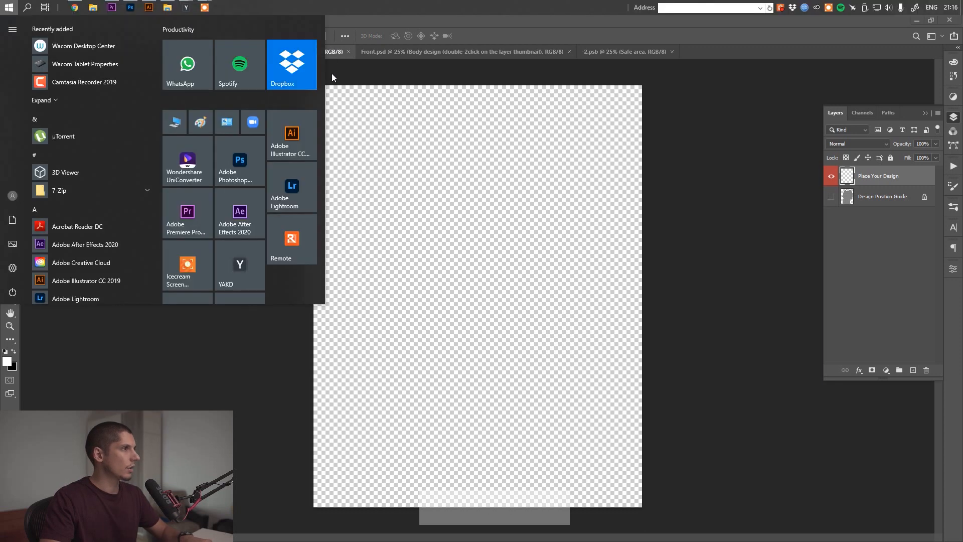
{"action": "left_click", "coordinate": [151, 7]}
{"action": "key", "text": "ctrl+c"}
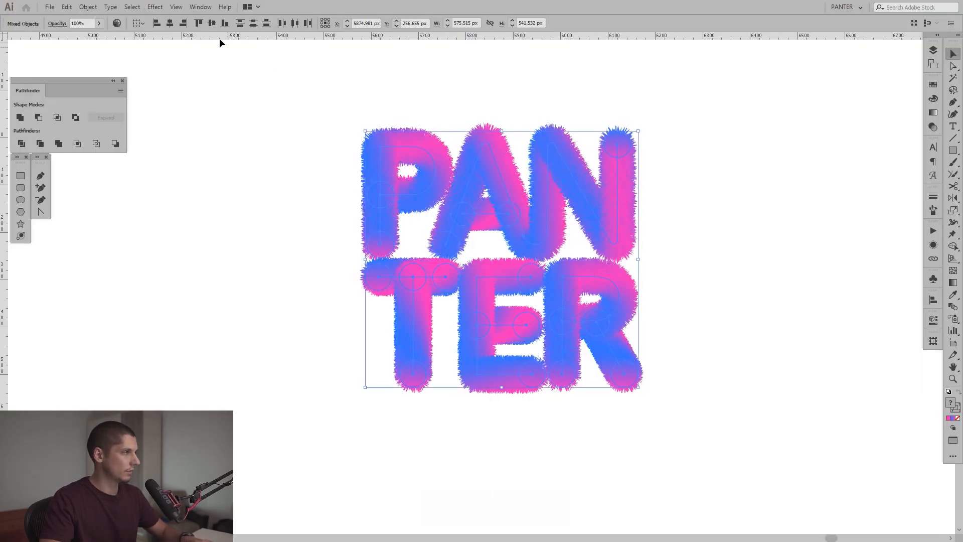
Switch to Photoshop and try to paste the copied lettering into Place Your Design3.psb, cancelling at the choice of paste type.
{"action": "key", "text": "super"}
{"action": "left_click", "coordinate": [131, 7]}
{"action": "key", "text": "ctrl+v"}
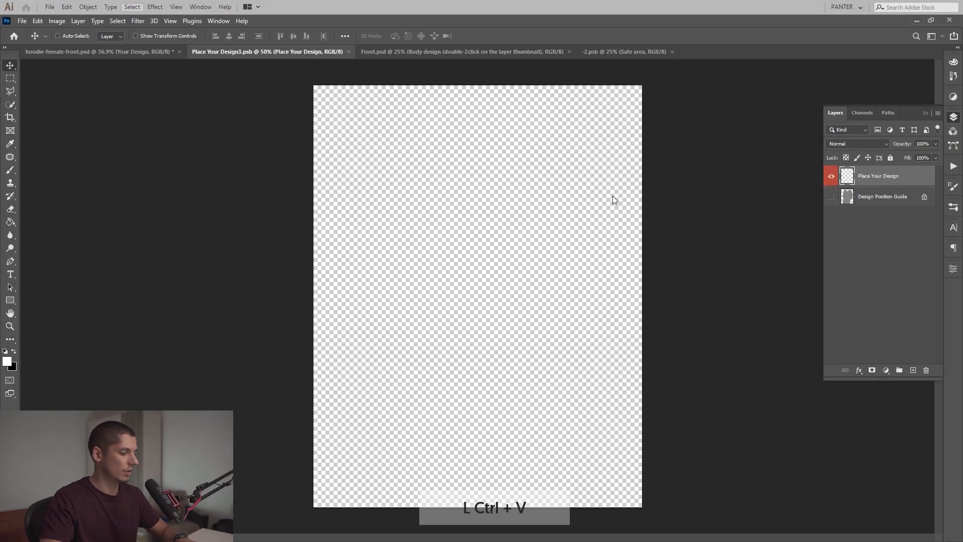
{"action": "key", "text": "ctrl+v"}
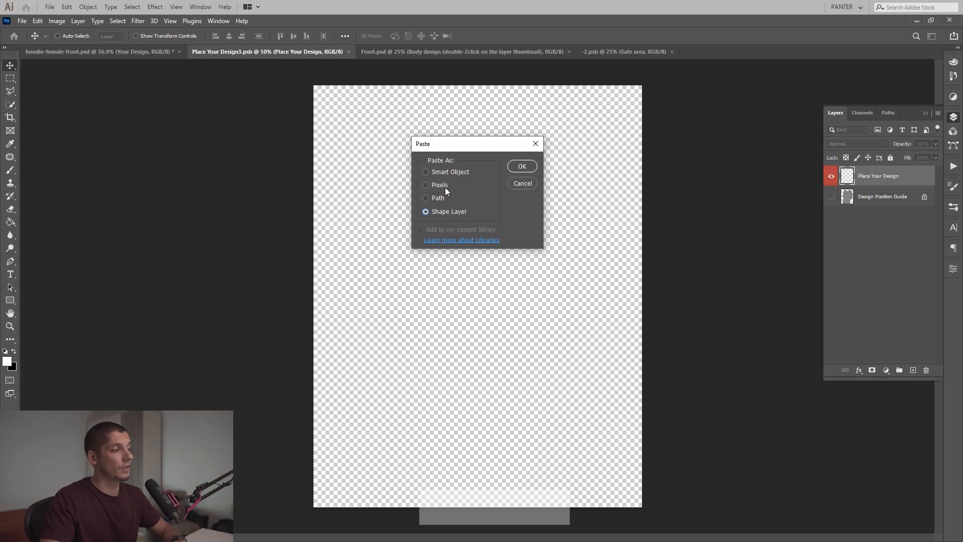
{"action": "key", "text": "Escape"}
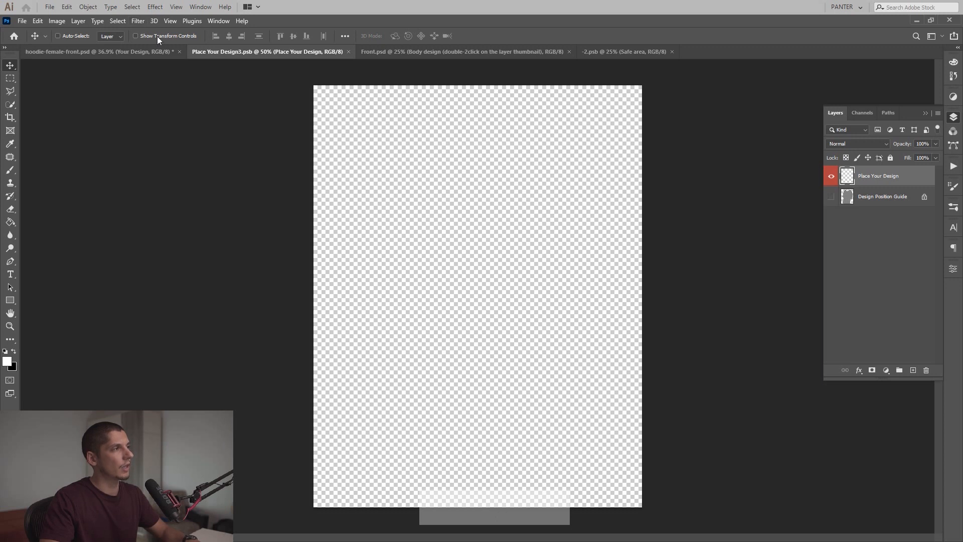
Return to Illustrator and place a copy of the furry PANTER lettering straight below the original.
{"action": "key", "text": "super"}
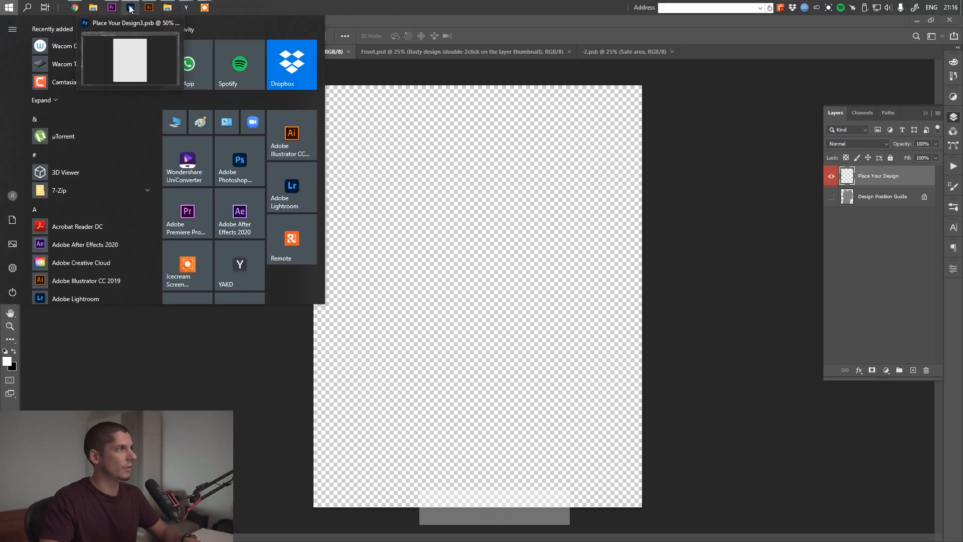
{"action": "left_click", "coordinate": [149, 8]}
{"action": "key", "text": "space"}
{"action": "left_click_drag", "start_coordinate": [711, 255], "coordinate": [515, 259]}
{"action": "scroll", "coordinate": [640, 245], "scroll_direction": "down", "scroll_amount": 4}
{"action": "scroll", "coordinate": [368, 254], "scroll_direction": "up", "scroll_amount": 2}
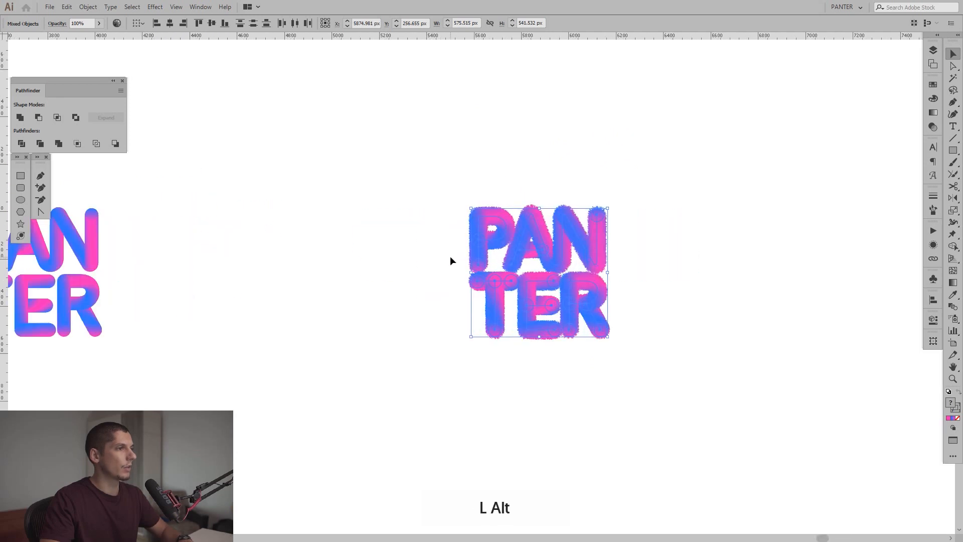
{"action": "left_click_drag", "start_coordinate": [450, 260], "coordinate": [470, 135]}
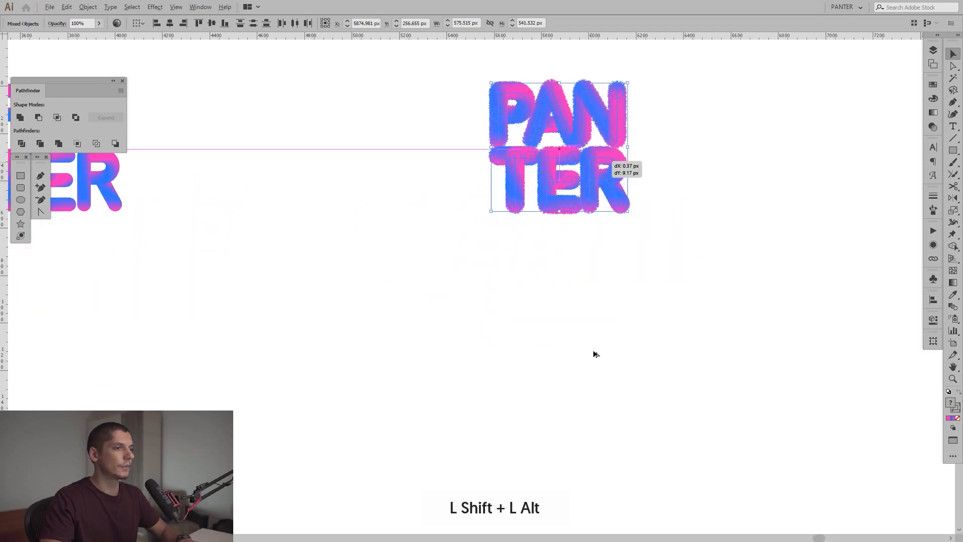
{"action": "left_click_drag", "start_coordinate": [591, 295], "coordinate": [600, 404]}
{"action": "key", "text": "space"}
{"action": "left_click_drag", "start_coordinate": [657, 374], "coordinate": [625, 282]}
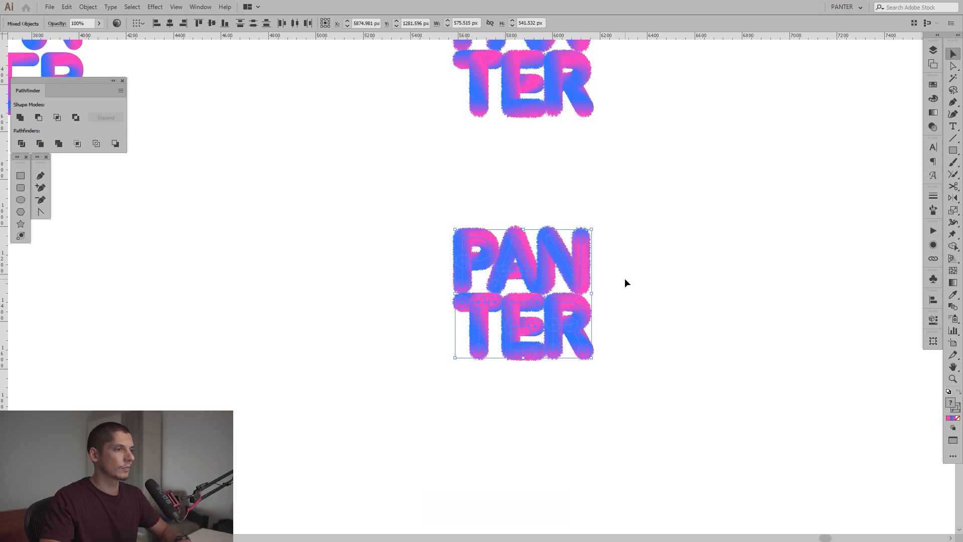
Expand the appearance of the duplicated lettering and group the resulting shapes.
{"action": "left_click", "coordinate": [88, 7]}
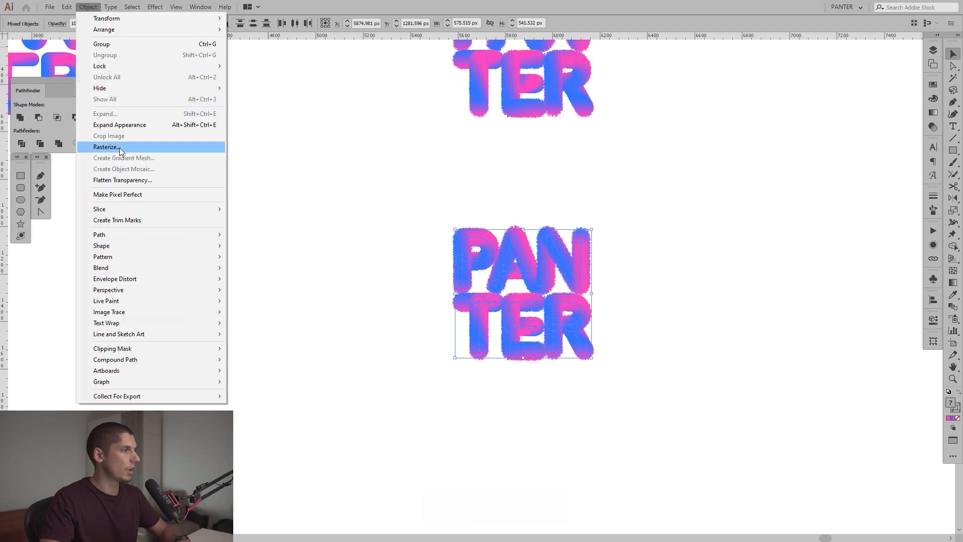
{"action": "left_click", "coordinate": [130, 125]}
{"action": "scroll", "coordinate": [587, 318], "scroll_direction": "up", "scroll_amount": 4}
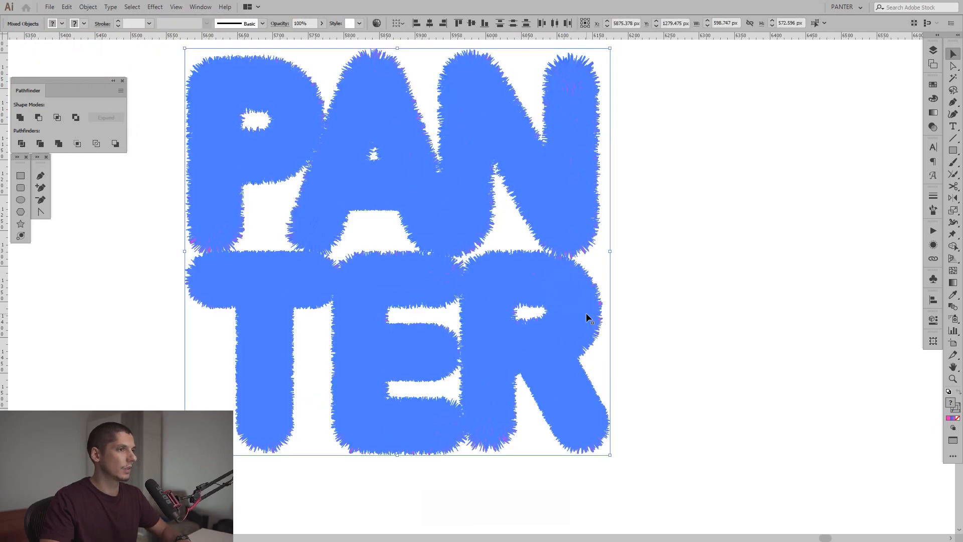
{"action": "right_click", "coordinate": [586, 314]}
{"action": "left_click", "coordinate": [627, 373]}
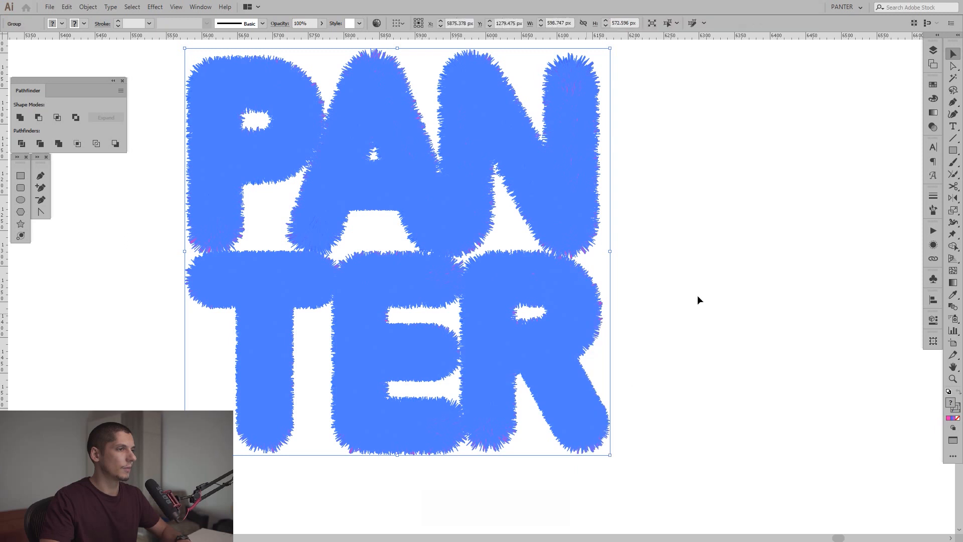
Copy the grouped lettering, switch to Photoshop and paste it as pixels into Place Your Design3.psb.
{"action": "left_click", "coordinate": [696, 299]}
{"action": "scroll", "coordinate": [654, 307], "scroll_direction": "down", "scroll_amount": 3}
{"action": "left_click", "coordinate": [533, 277]}
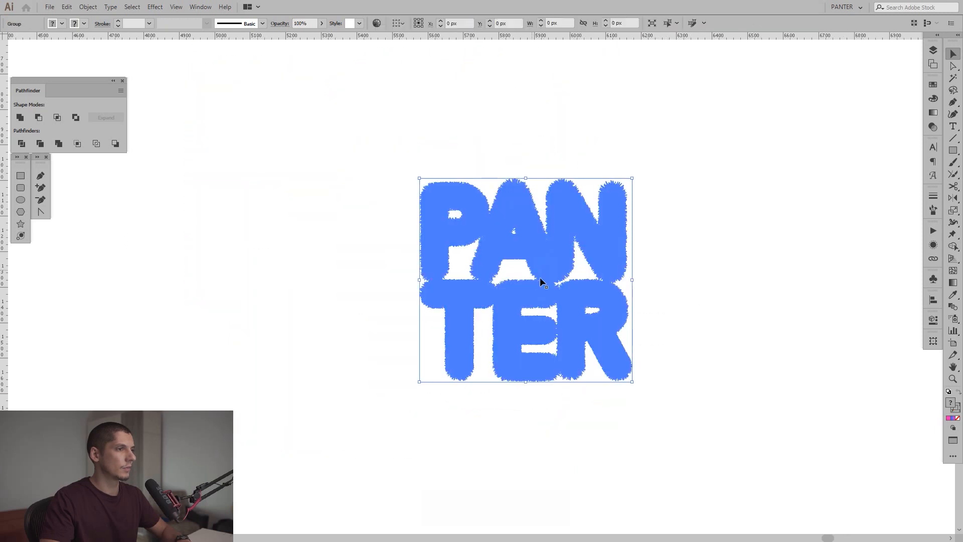
{"action": "key", "text": "ctrl+c"}
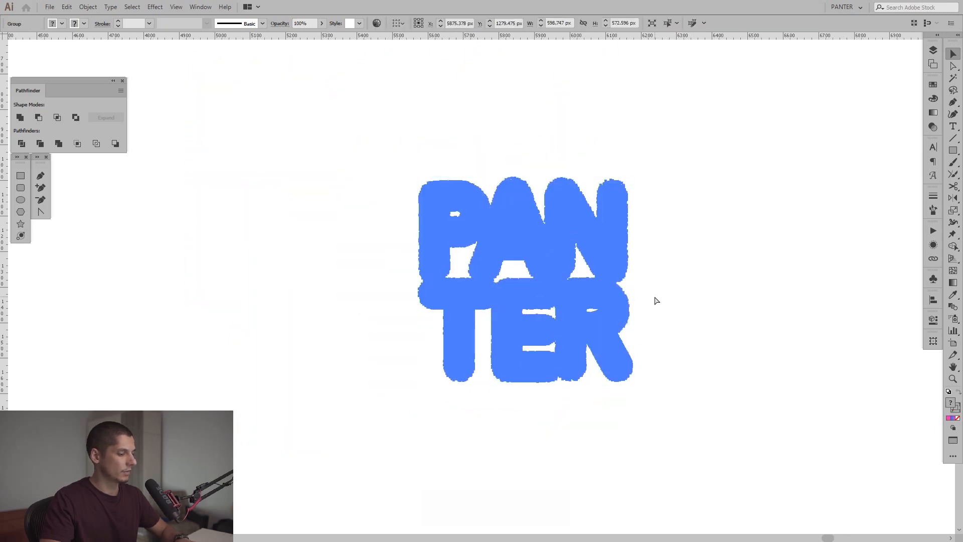
{"action": "key", "text": "alt+Tab"}
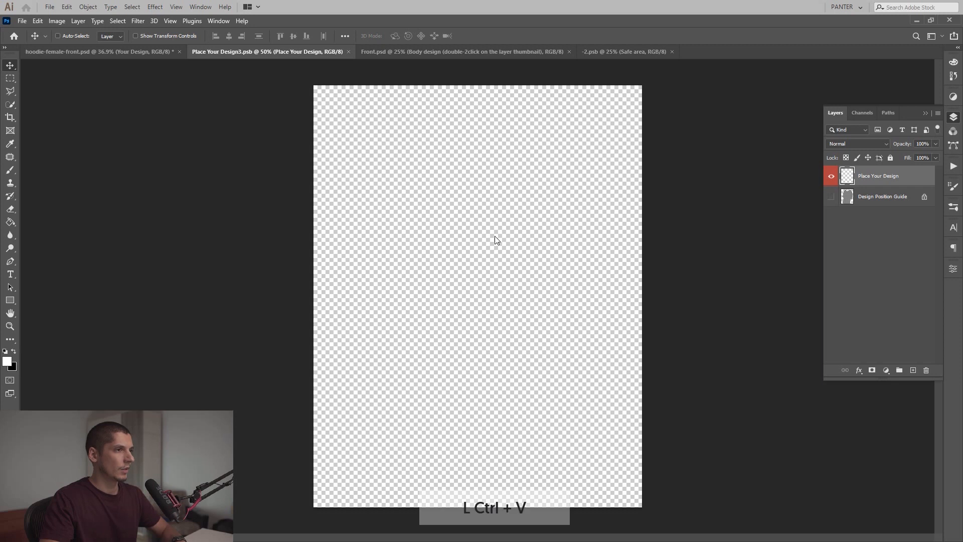
{"action": "key", "text": "ctrl+v"}
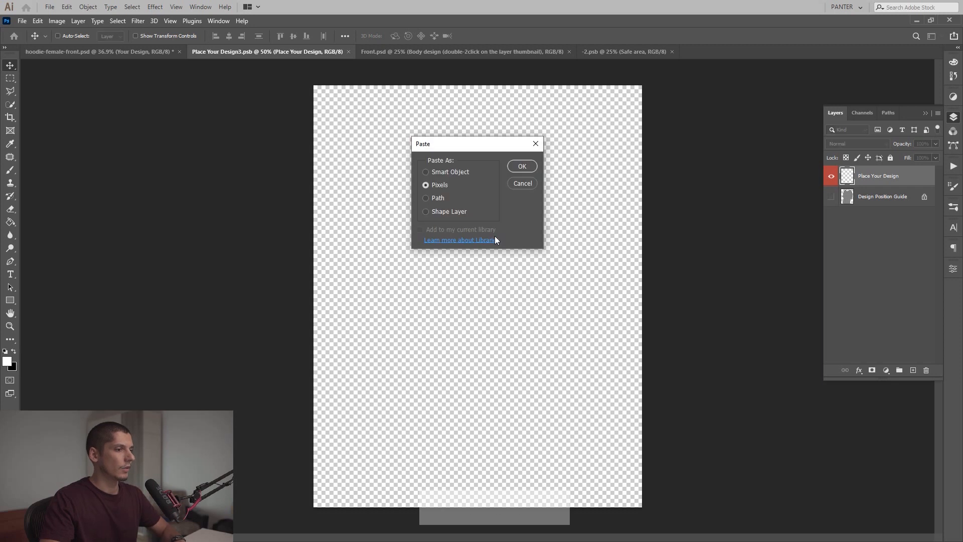
{"action": "left_click", "coordinate": [522, 167]}
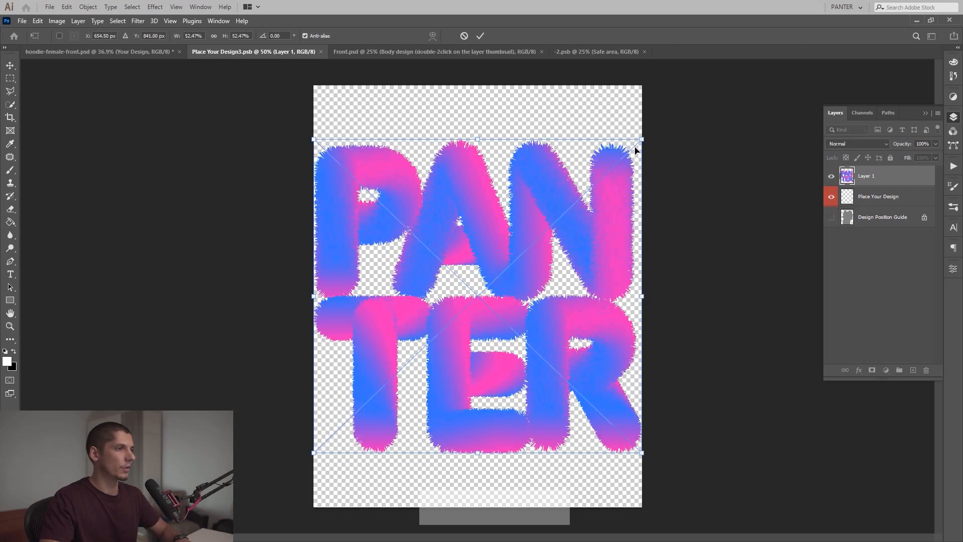
Scale the pasted lettering to about 19%, move it into the canvas's upper half, save, and inspect it on hoodie-female-front.psd.
{"action": "left_click_drag", "start_coordinate": [635, 149], "coordinate": [531, 249]}
{"action": "left_click_drag", "start_coordinate": [512, 283], "coordinate": [514, 240]}
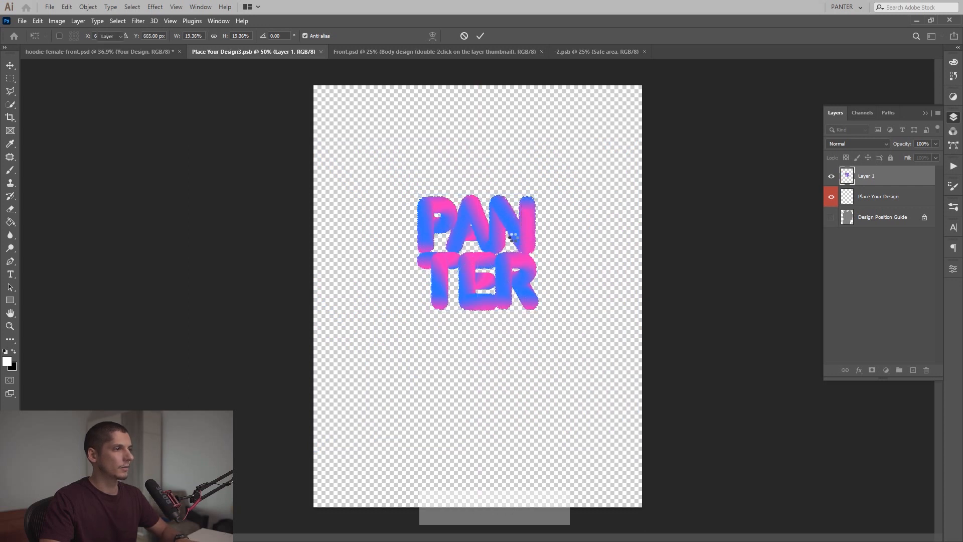
{"action": "key", "text": "Return"}
{"action": "key", "text": "ctrl+s"}
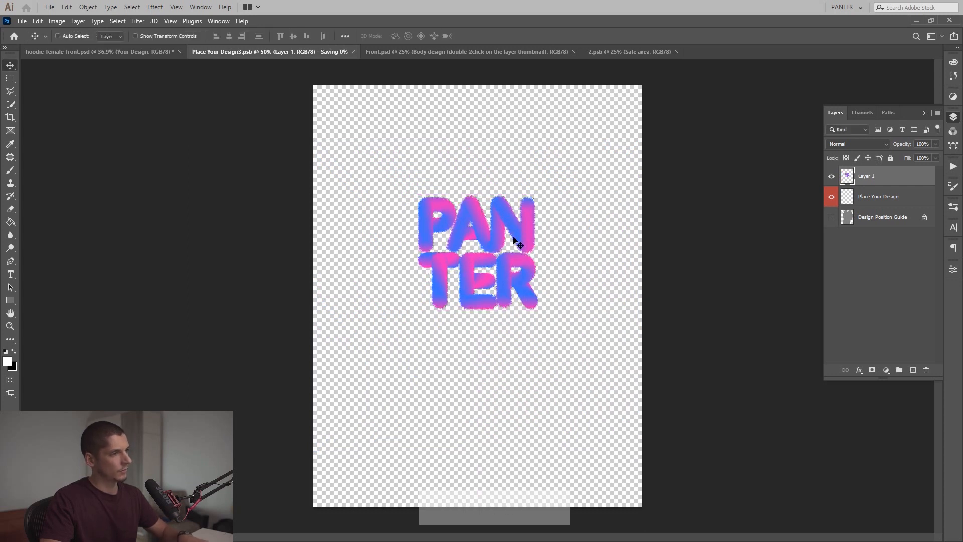
{"action": "left_click", "coordinate": [113, 55]}
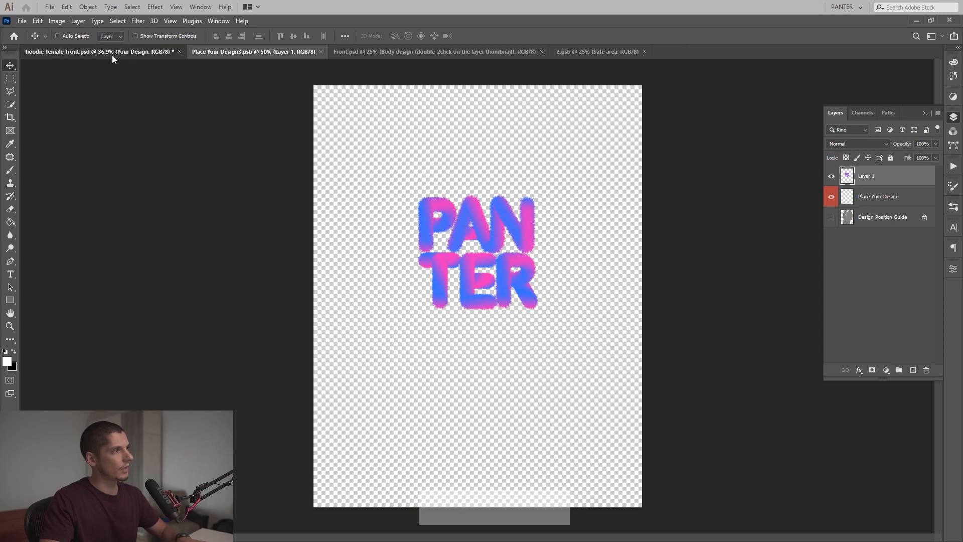
{"action": "scroll", "coordinate": [454, 192], "scroll_direction": "up", "scroll_amount": 3}
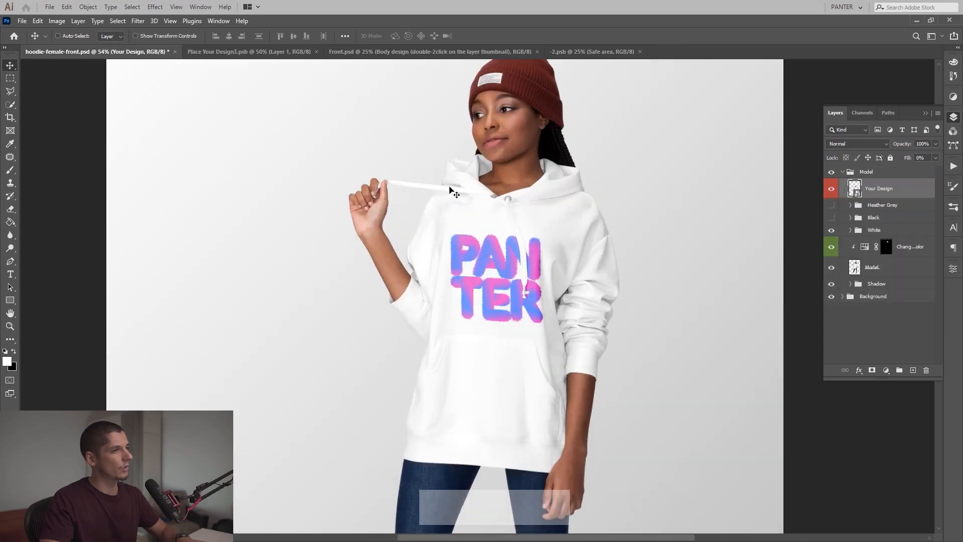
{"action": "scroll", "coordinate": [453, 195], "scroll_direction": "up", "scroll_amount": 1}
{"action": "scroll", "coordinate": [612, 401], "scroll_direction": "up", "scroll_amount": 3}
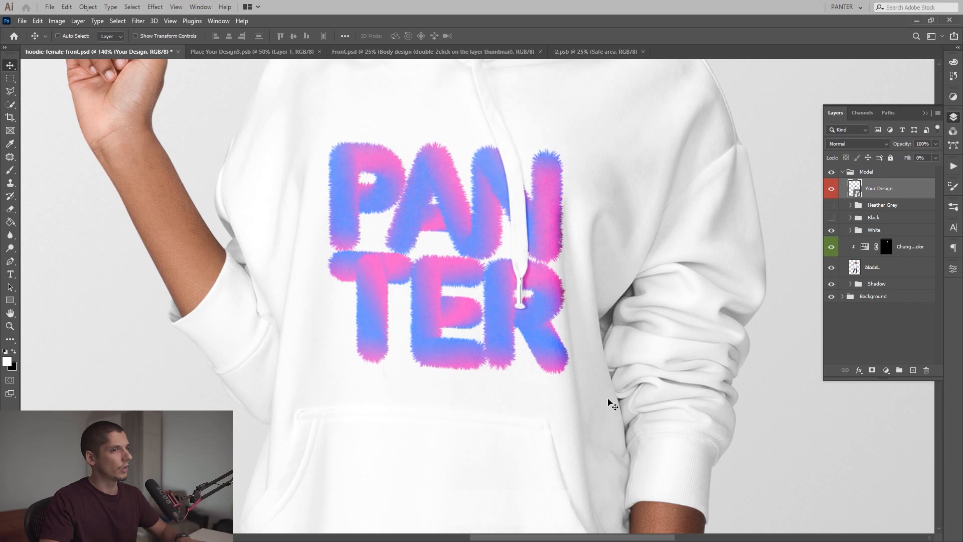
{"action": "scroll", "coordinate": [612, 404], "scroll_direction": "down", "scroll_amount": 2}
{"action": "scroll", "coordinate": [613, 404], "scroll_direction": "down", "scroll_amount": 1}
Shift the lettering slightly up and to the left in Place Your Design3.psb, save it and check the hoodie-female-front.psd mockup.
{"action": "left_click", "coordinate": [257, 52]}
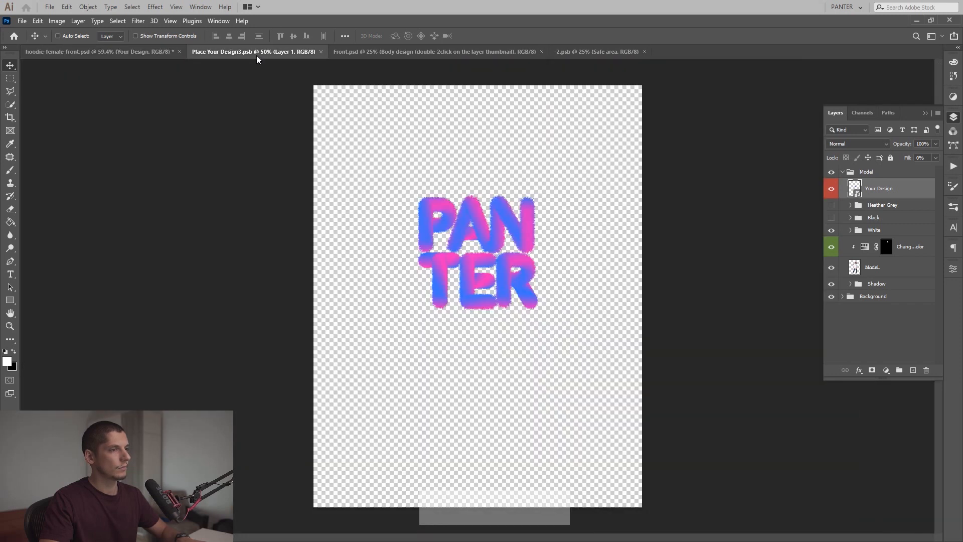
{"action": "left_click_drag", "start_coordinate": [517, 224], "coordinate": [506, 209]}
{"action": "key", "text": "ctrl+s"}
{"action": "left_click", "coordinate": [156, 52]}
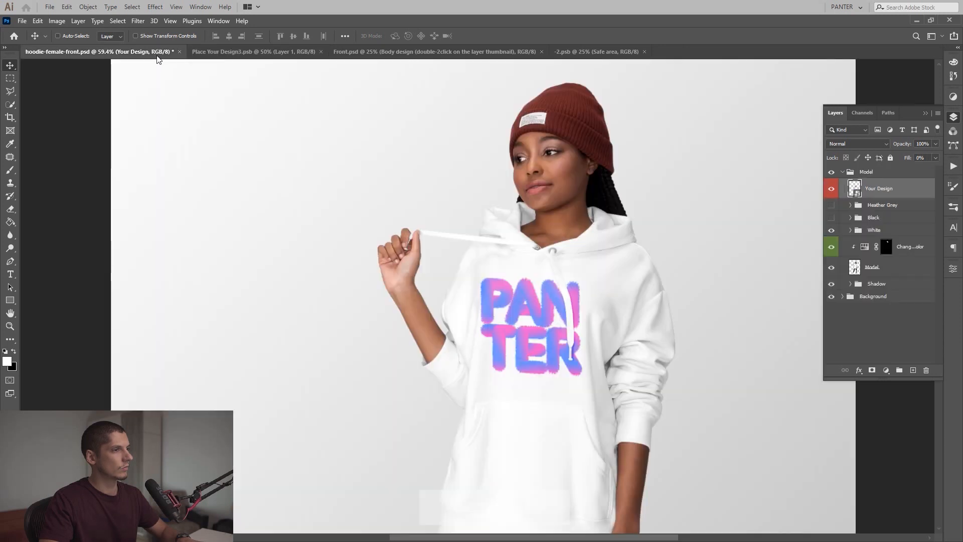
{"action": "scroll", "coordinate": [604, 266], "scroll_direction": "down", "scroll_amount": 4}
{"action": "scroll", "coordinate": [523, 192], "scroll_direction": "up", "scroll_amount": 4}
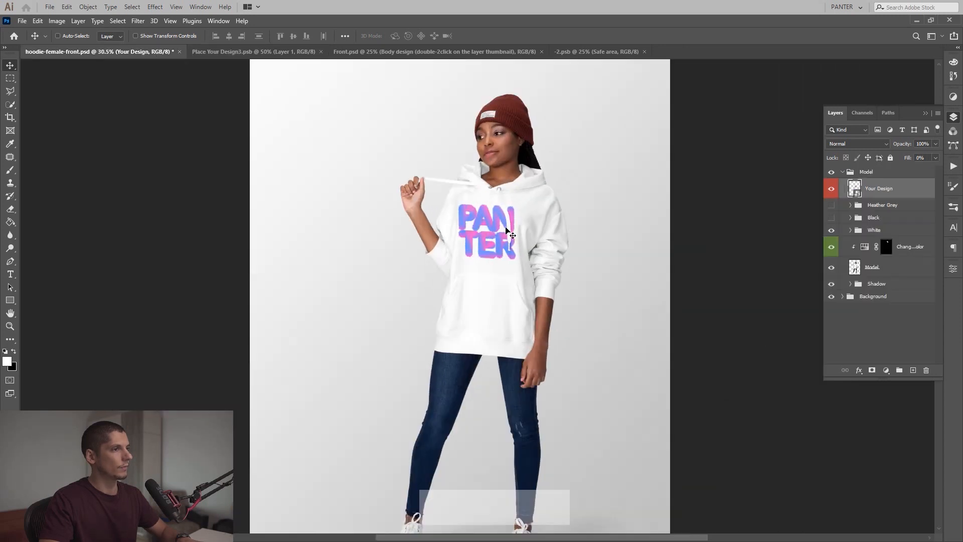
Open the Body design smart object of Front.psd and paste the lettering as pixels over the existing artwork at about 176% scale.
{"action": "left_click", "coordinate": [425, 52]}
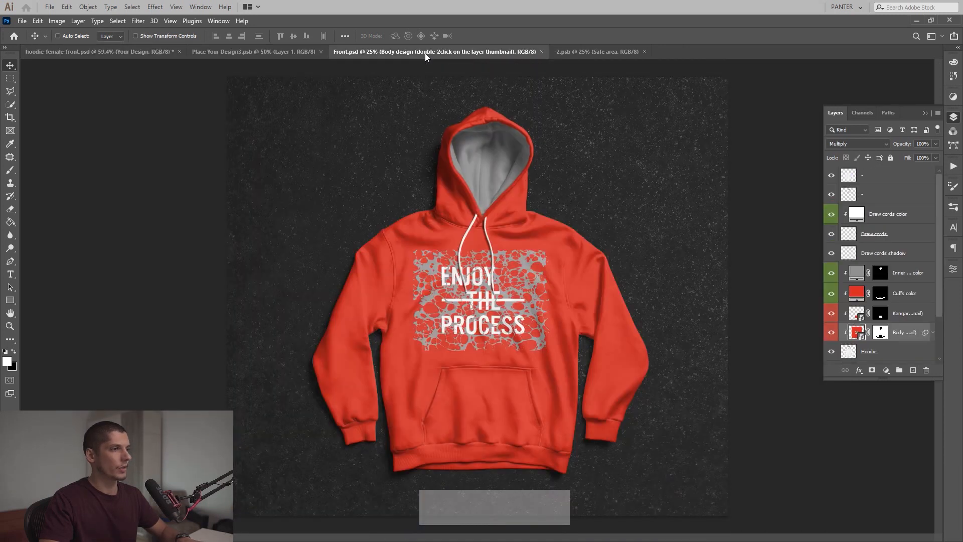
{"action": "double_click", "coordinate": [856, 333]}
{"action": "key", "text": "ctrl+v"}
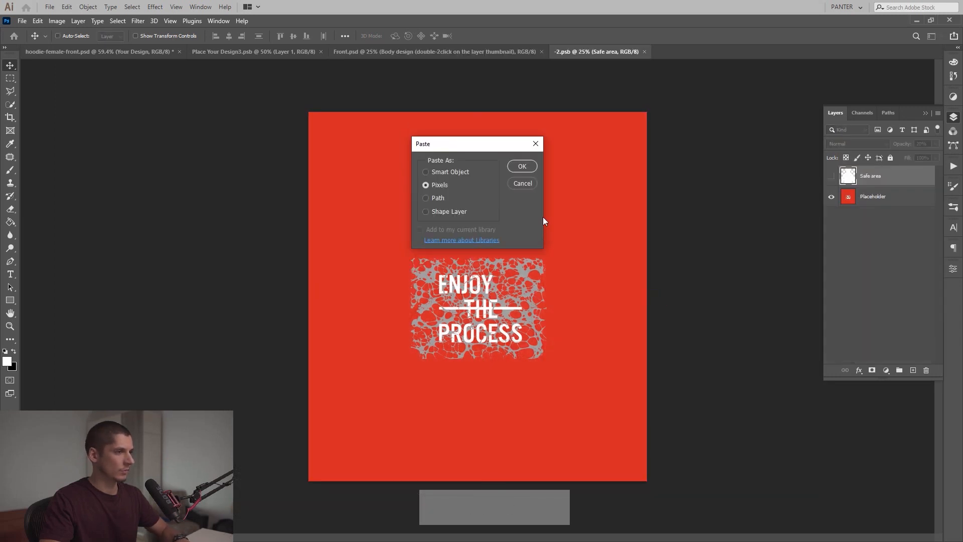
{"action": "left_click", "coordinate": [522, 166]}
{"action": "left_click_drag", "start_coordinate": [531, 234], "coordinate": [541, 222]}
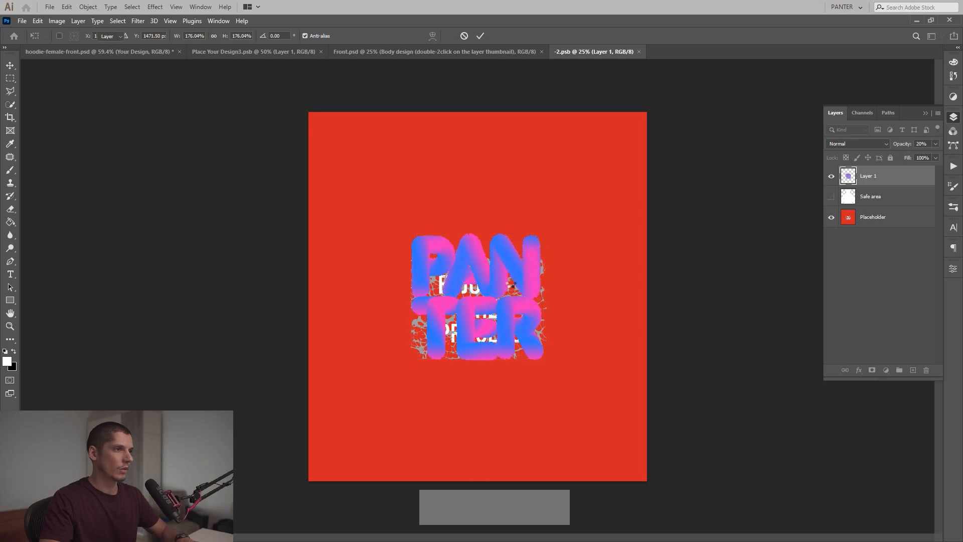
{"action": "key", "text": "Return"}
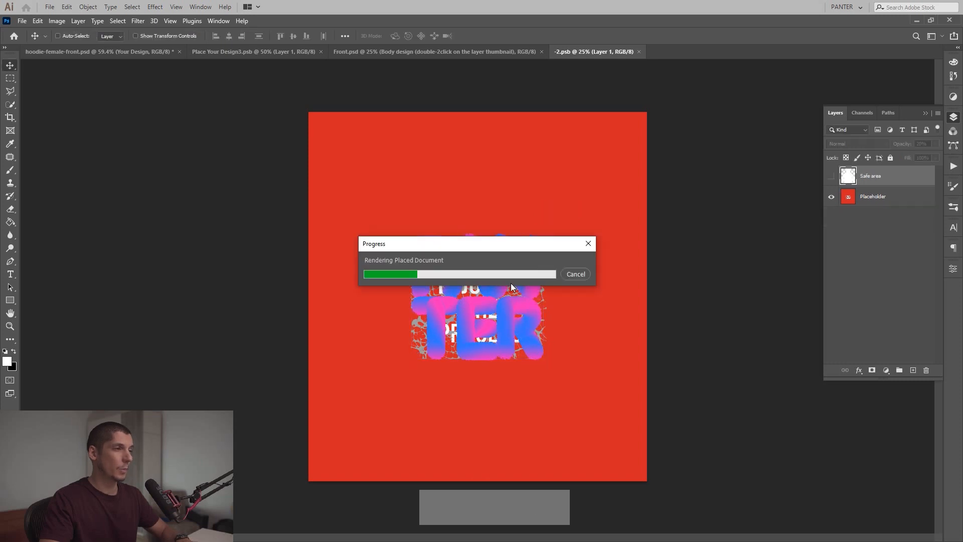
{"action": "key", "text": "ctrl+plus"}
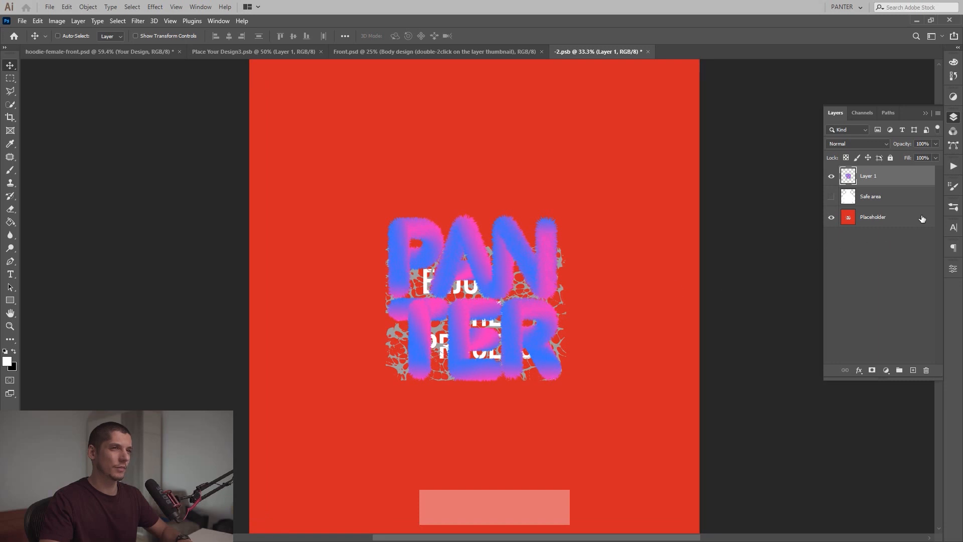
Fill the Placeholder layer with a pink sampled from the lettering.
{"action": "left_click", "coordinate": [922, 218]}
{"action": "double_click", "coordinate": [921, 217]}
{"action": "key", "text": "Escape"}
{"action": "key", "text": "i"}
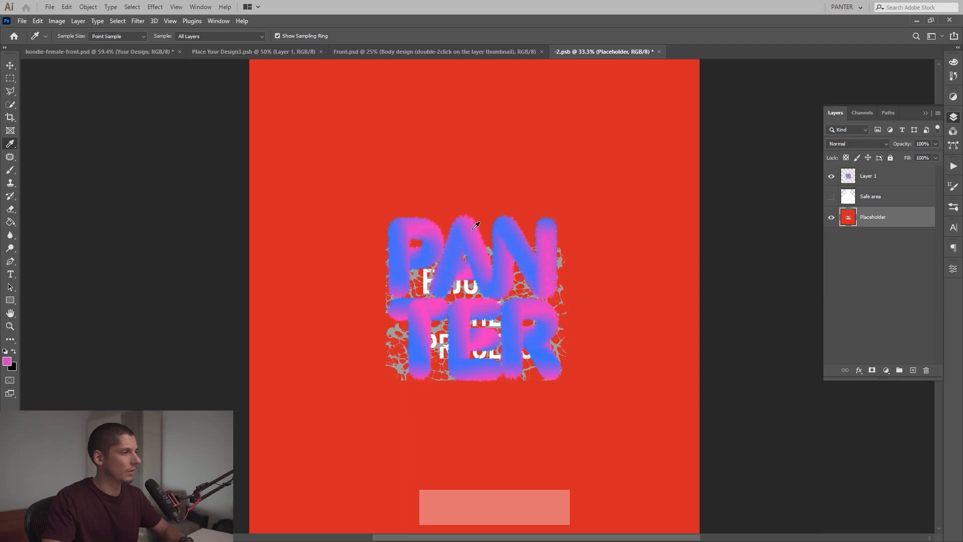
{"action": "key", "text": "alt"}
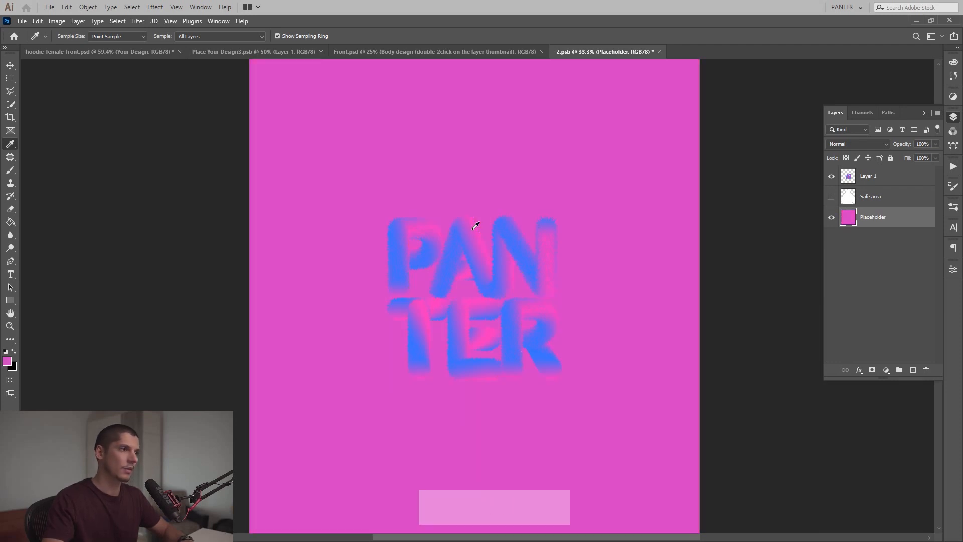
{"action": "scroll", "coordinate": [475, 226], "scroll_direction": "down", "scroll_amount": 1}
{"action": "key", "text": "v"}
{"action": "scroll", "coordinate": [473, 231], "scroll_direction": "up", "scroll_amount": 1}
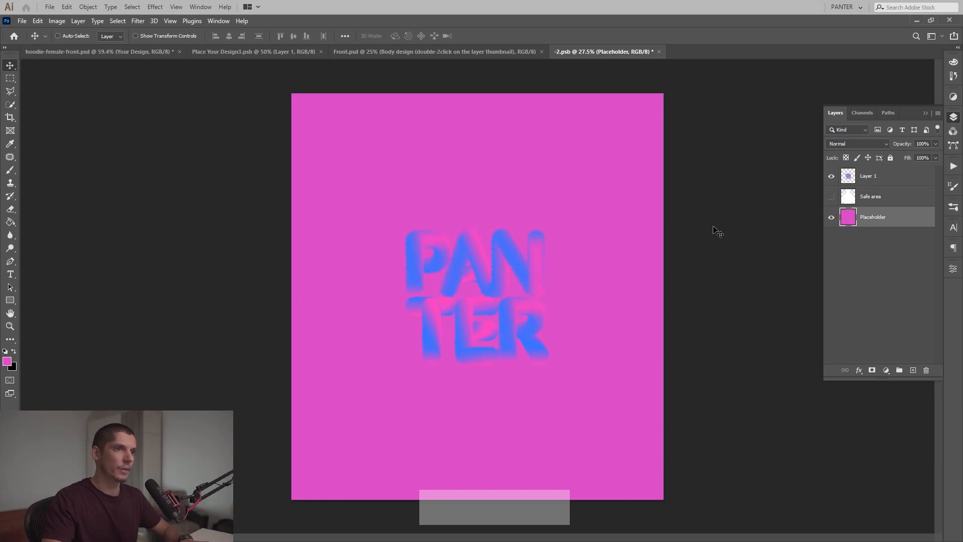
Add a new layer above Placeholder, fill it with white and lower its opacity to 23%.
{"action": "left_click", "coordinate": [909, 372]}
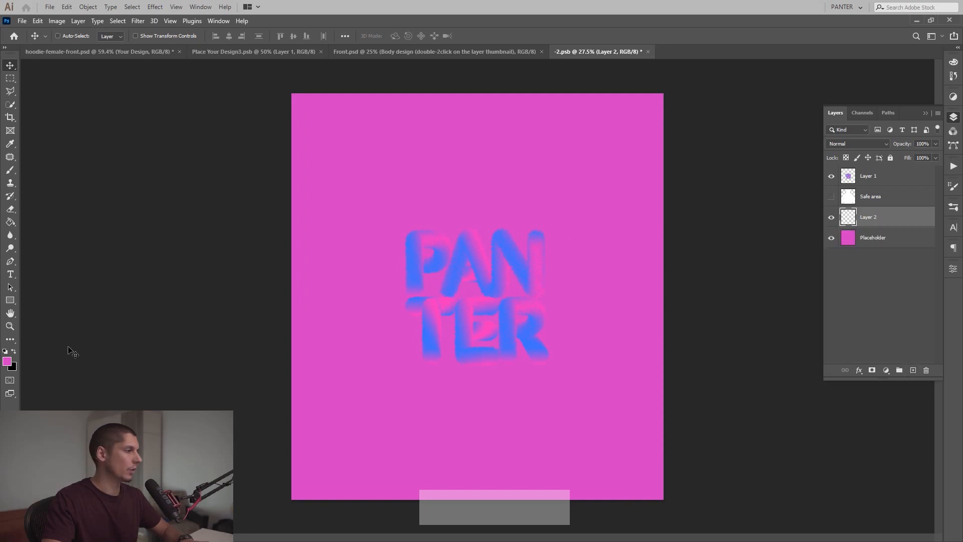
{"action": "left_click", "coordinate": [9, 350]}
{"action": "key", "text": "alt+BackSpace"}
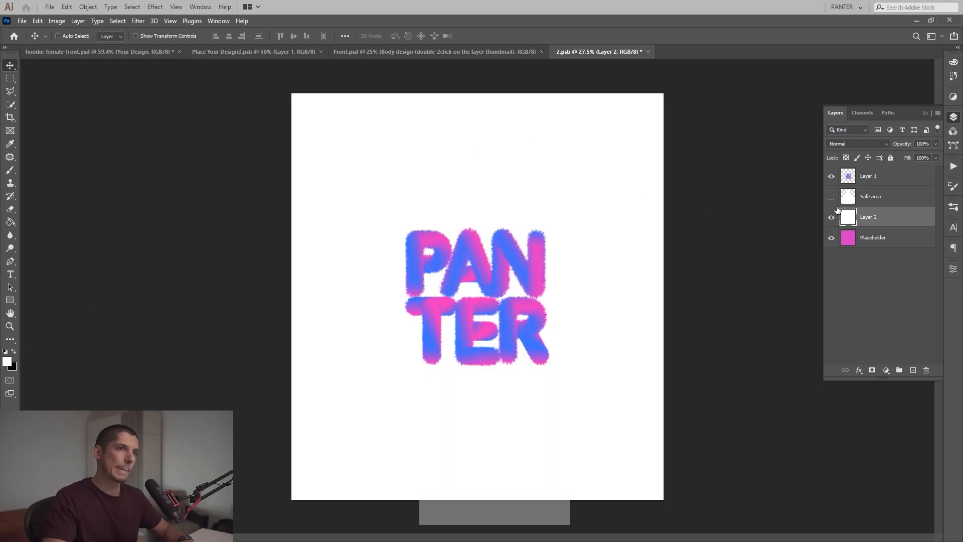
{"action": "left_click_drag", "start_coordinate": [935, 143], "coordinate": [901, 155]}
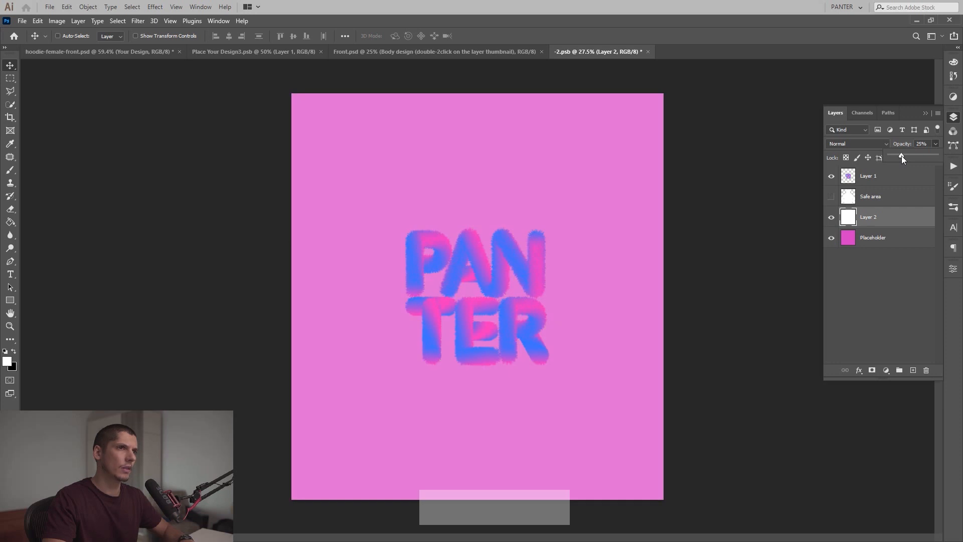
{"action": "key", "text": "ctrl"}
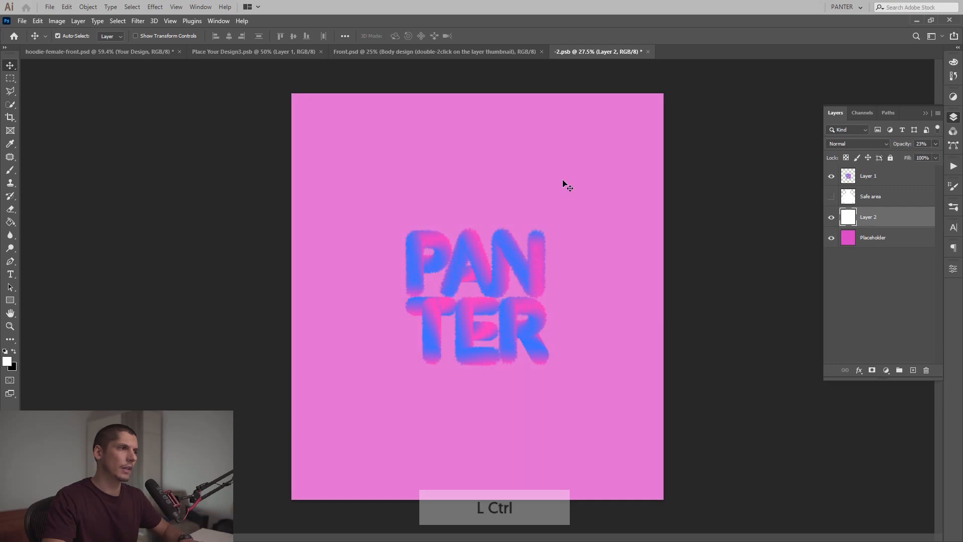
Save -2.psb, view the updated hoodie in Front.psd and return to -2.psb.
{"action": "key", "text": "ctrl+s"}
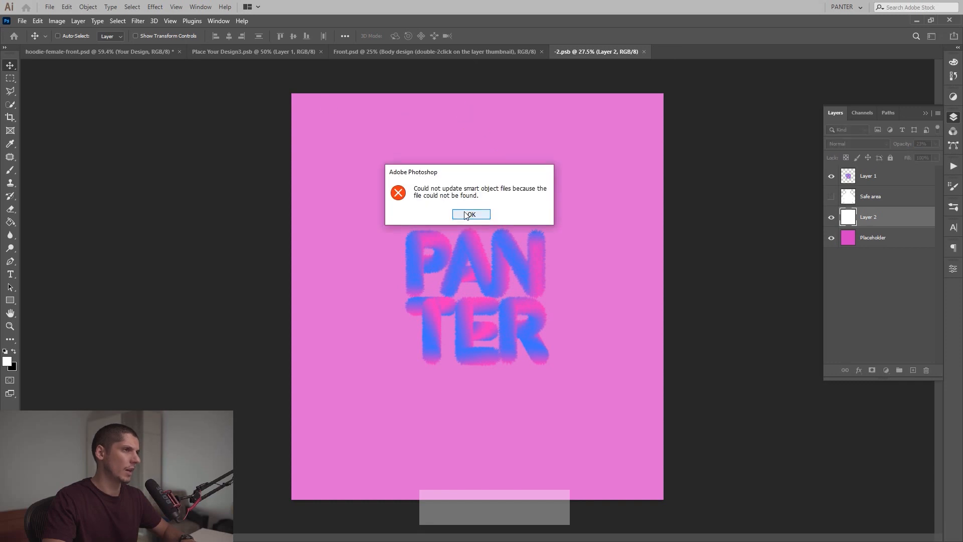
{"action": "left_click", "coordinate": [465, 215]}
{"action": "left_click", "coordinate": [459, 53]}
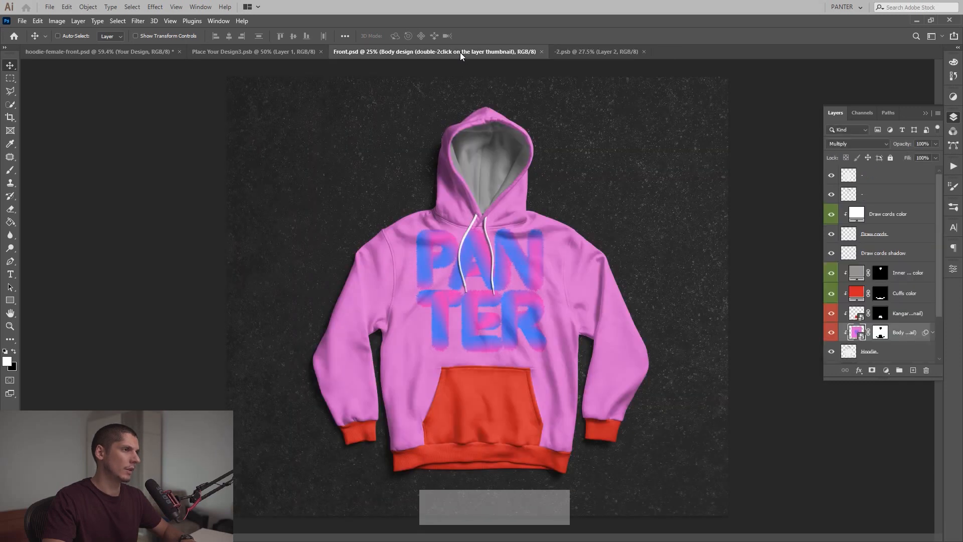
{"action": "left_click", "coordinate": [600, 52]}
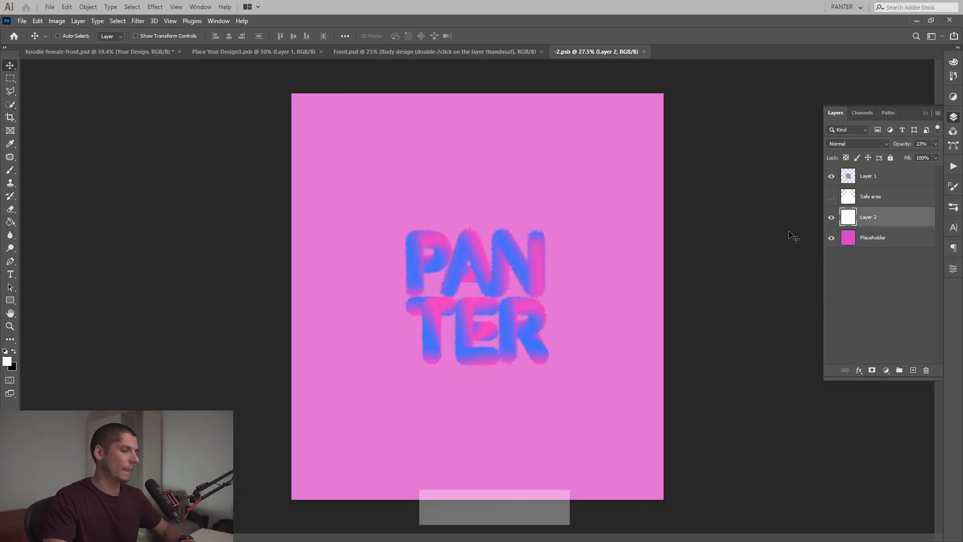
Fill the Placeholder layer with a blue sampled from the lettering.
{"action": "key", "text": "i"}
{"action": "left_click", "coordinate": [536, 340]}
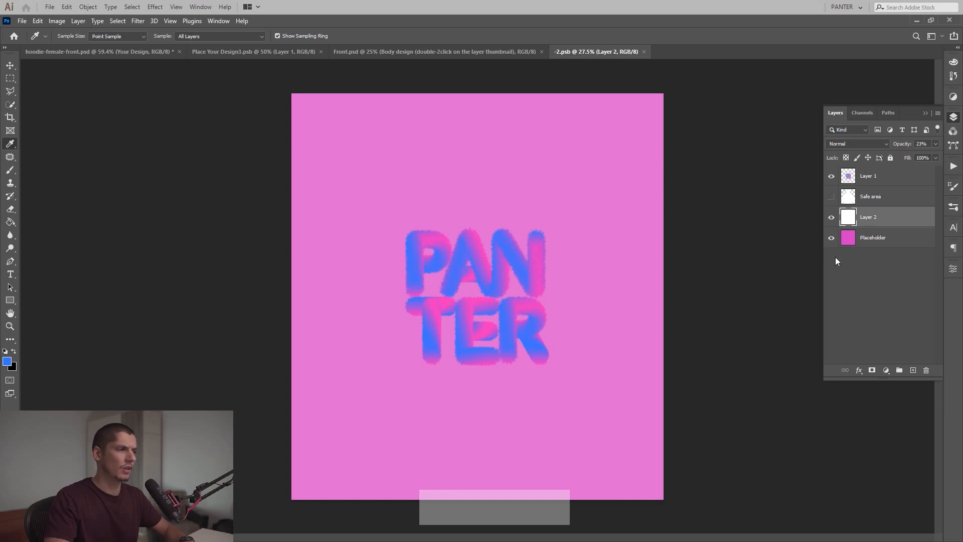
{"action": "left_click", "coordinate": [875, 238]}
{"action": "key", "text": "alt+BackSpace"}
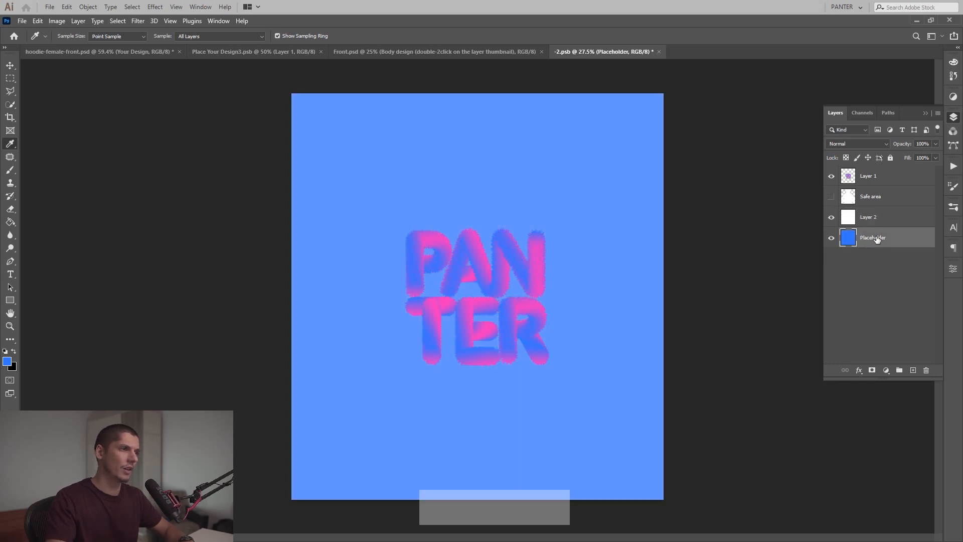
{"action": "key", "text": "v"}
{"action": "scroll", "coordinate": [519, 293], "scroll_direction": "up", "scroll_amount": 3}
{"action": "scroll", "coordinate": [515, 300], "scroll_direction": "up", "scroll_amount": 2}
{"action": "scroll", "coordinate": [514, 300], "scroll_direction": "down", "scroll_amount": 4}
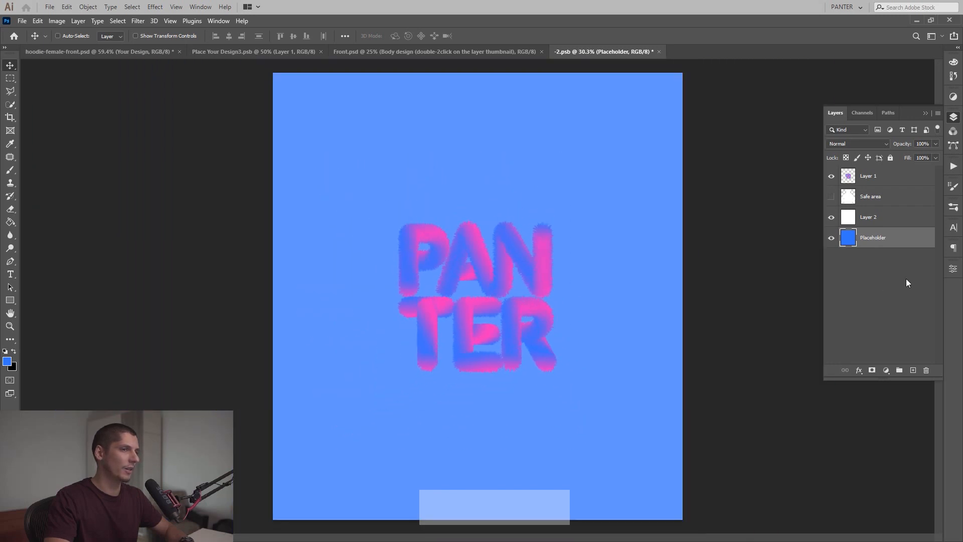
Compare the background with and without Layer 2, lower that layer's opacity to 17% and hide it.
{"action": "left_click", "coordinate": [833, 216]}
{"action": "scroll", "coordinate": [617, 242], "scroll_direction": "down", "scroll_amount": 1}
{"action": "scroll", "coordinate": [550, 275], "scroll_direction": "up", "scroll_amount": 1}
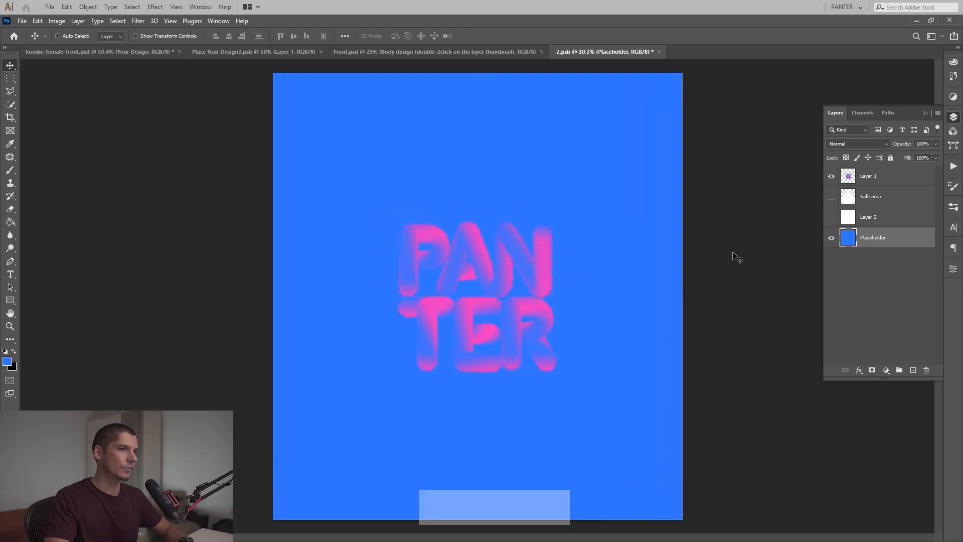
{"action": "left_click", "coordinate": [831, 218]}
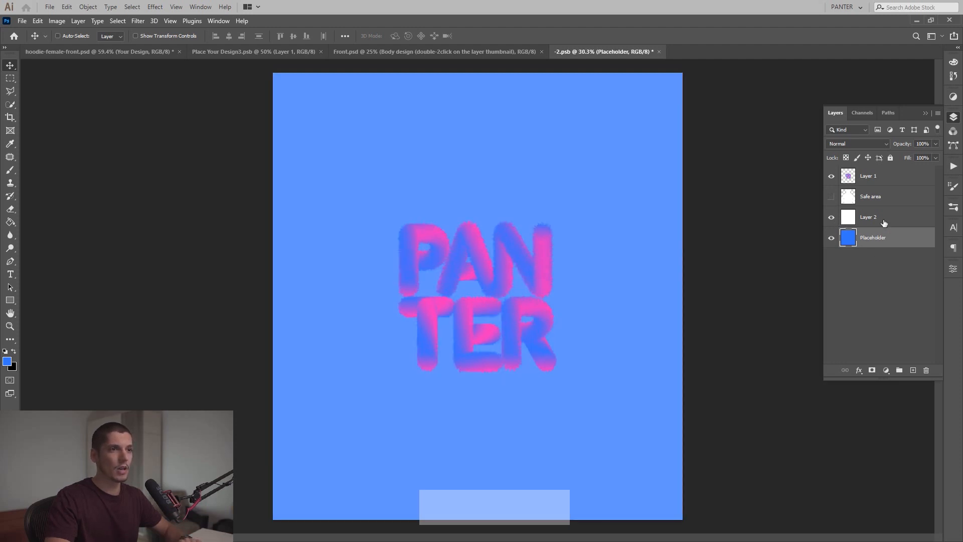
{"action": "left_click", "coordinate": [883, 222]}
{"action": "left_click", "coordinate": [934, 145]}
{"action": "left_click_drag", "start_coordinate": [898, 155], "coordinate": [895, 155]}
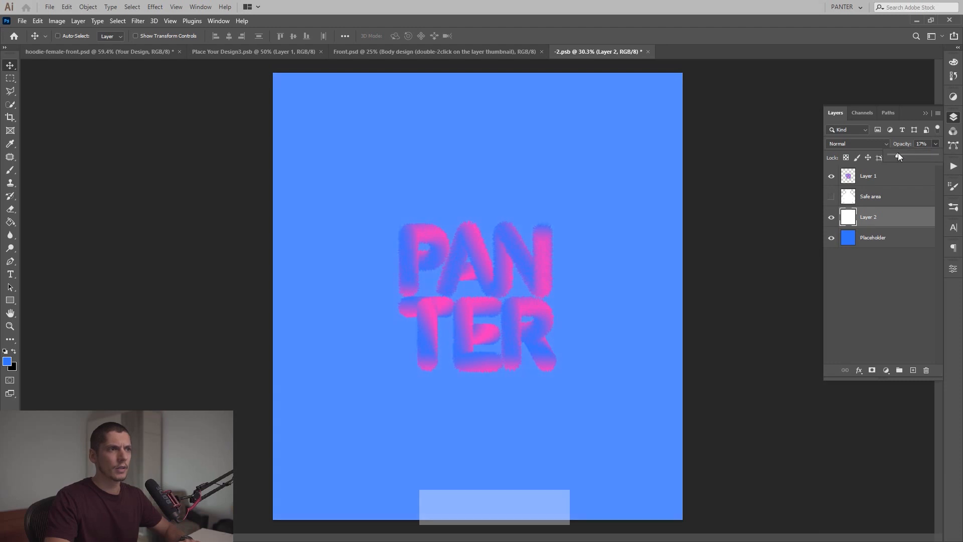
{"action": "left_click", "coordinate": [832, 218]}
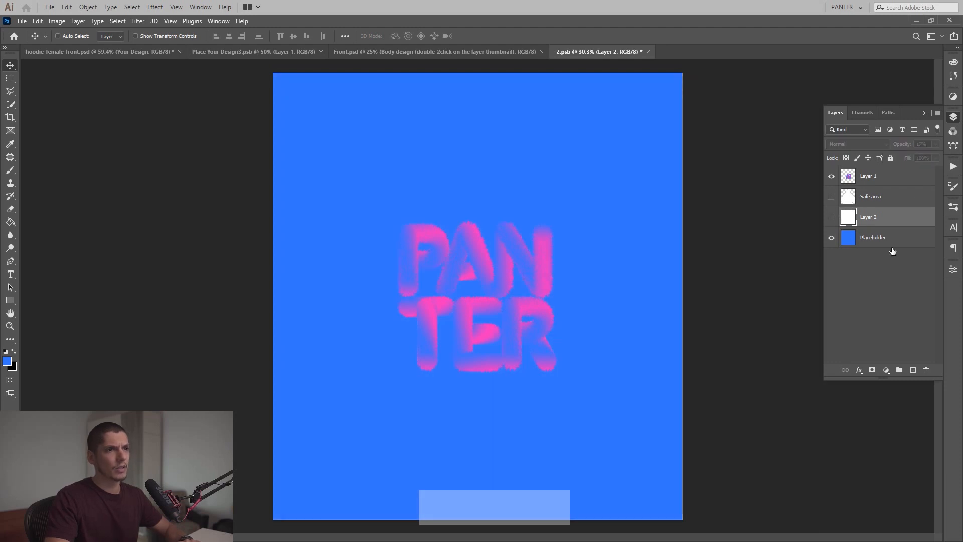
Apply a yellow Color Overlay at 100% opacity to the Placeholder layer and inspect the lettering against it.
{"action": "left_click", "coordinate": [901, 243]}
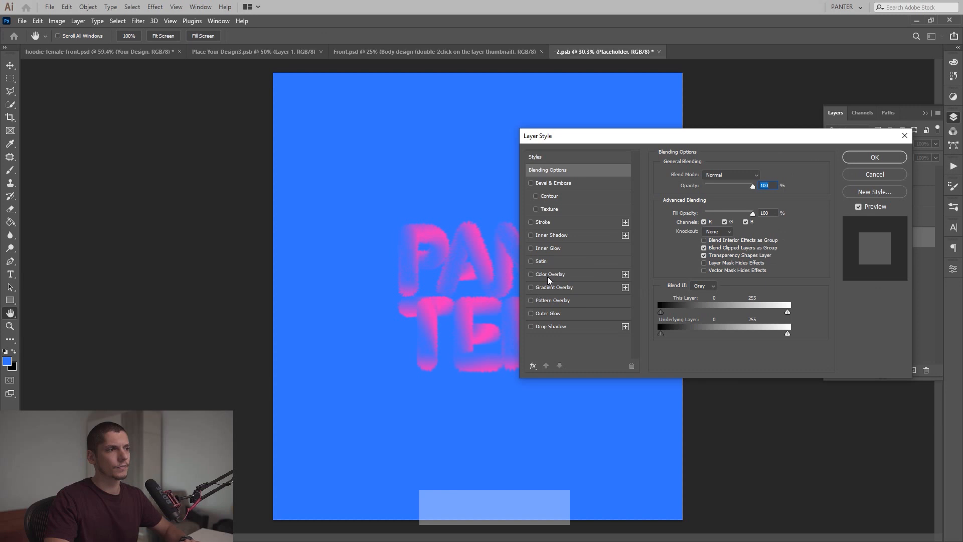
{"action": "left_click", "coordinate": [549, 275]}
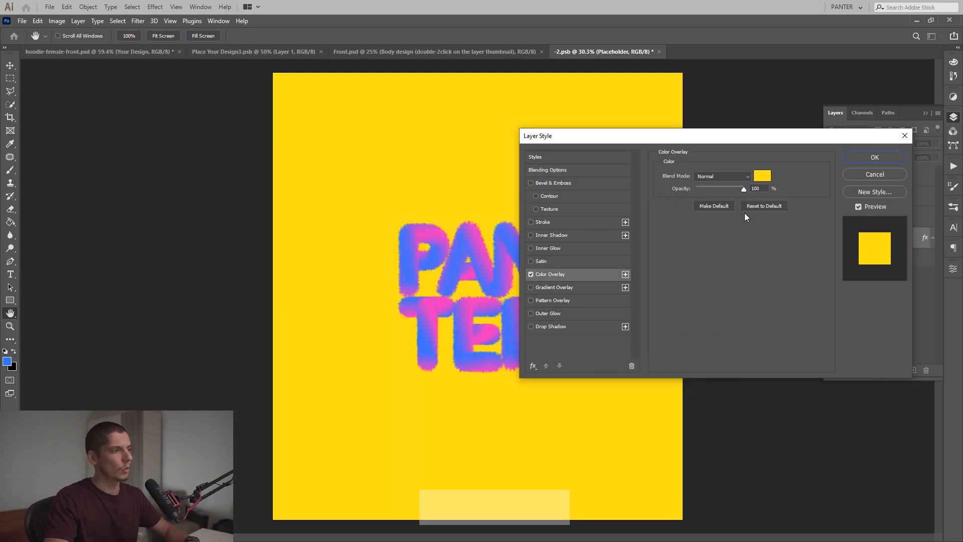
{"action": "left_click", "coordinate": [890, 160]}
{"action": "key", "text": "ctrl+minus"}
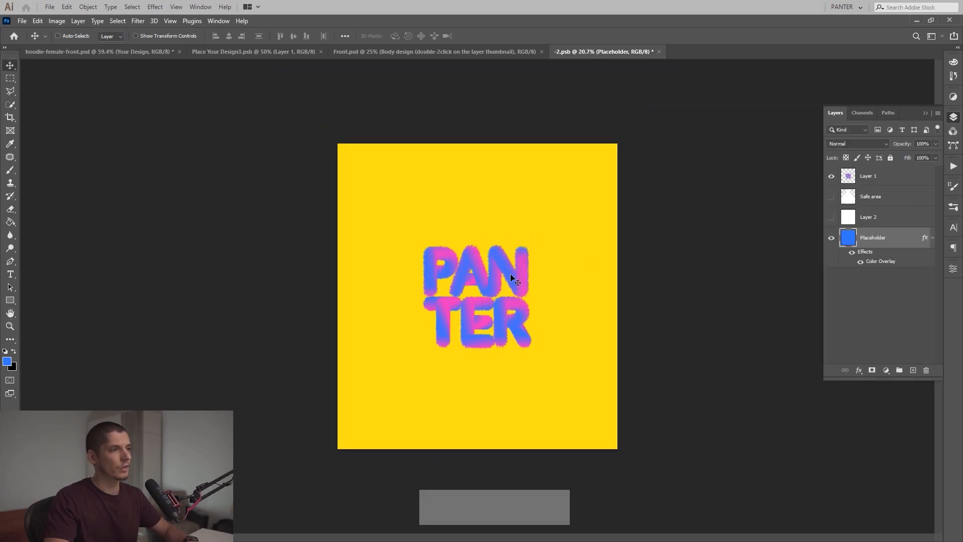
{"action": "scroll", "coordinate": [476, 296], "scroll_direction": "up", "scroll_amount": 5}
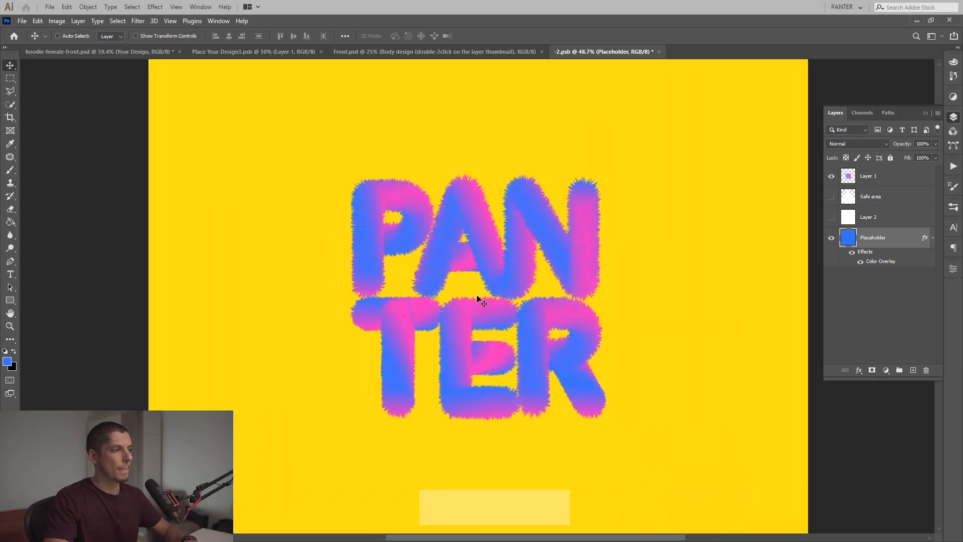
{"action": "scroll", "coordinate": [477, 298], "scroll_direction": "down", "scroll_amount": 2}
{"action": "key", "text": "space"}
{"action": "left_click_drag", "start_coordinate": [625, 280], "coordinate": [651, 279]}
{"action": "scroll", "coordinate": [560, 267], "scroll_direction": "down", "scroll_amount": 1}
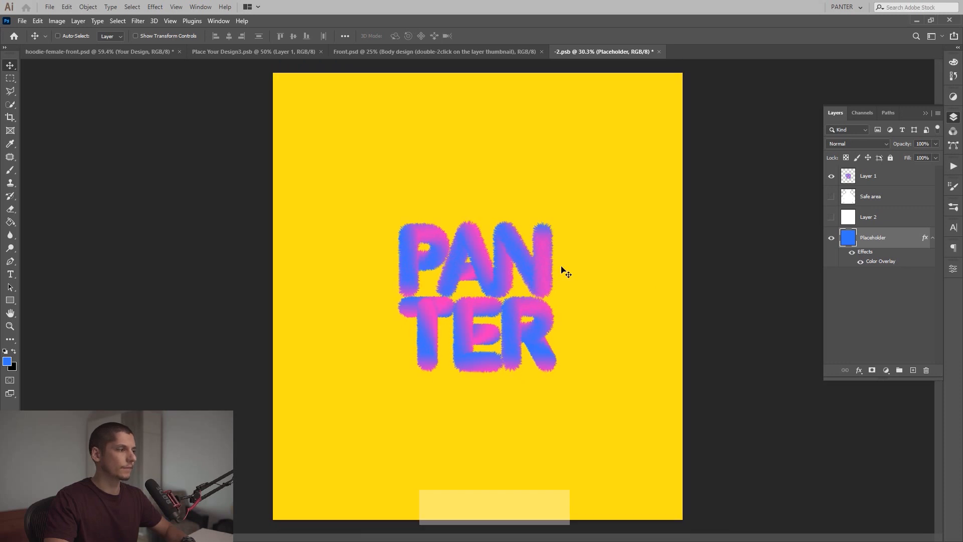
{"action": "scroll", "coordinate": [561, 267], "scroll_direction": "up", "scroll_amount": 1}
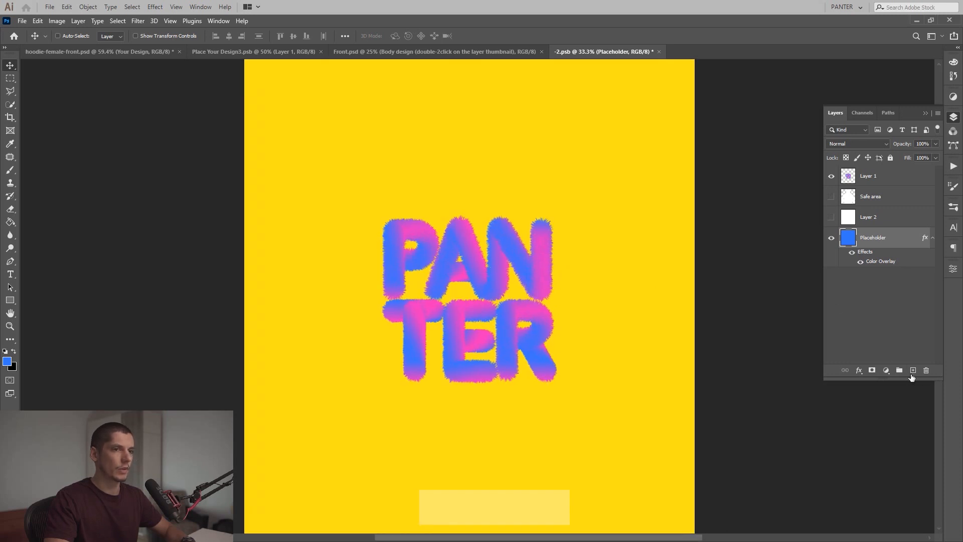
Add a new layer above Placeholder and fill it with a darker blue, #214ea9.
{"action": "left_click", "coordinate": [912, 371]}
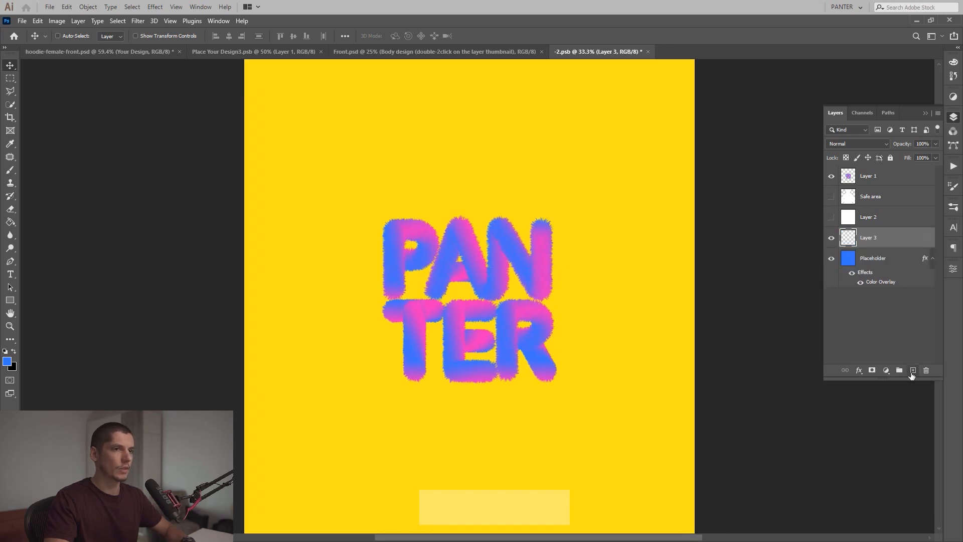
{"action": "left_click", "coordinate": [8, 362]}
{"action": "mouse_move", "coordinate": [721, 307]}
{"action": "left_mouse_down"}
{"action": "mouse_move", "coordinate": [793, 242]}
{"action": "mouse_move", "coordinate": [800, 250]}
{"action": "left_mouse_up"}
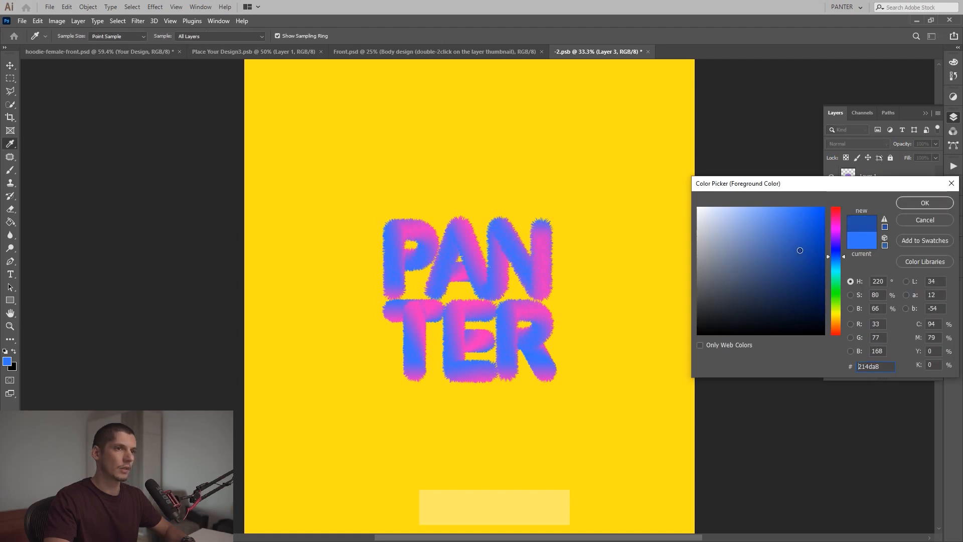
{"action": "left_click", "coordinate": [931, 202]}
{"action": "key", "text": "alt+BackSpace"}
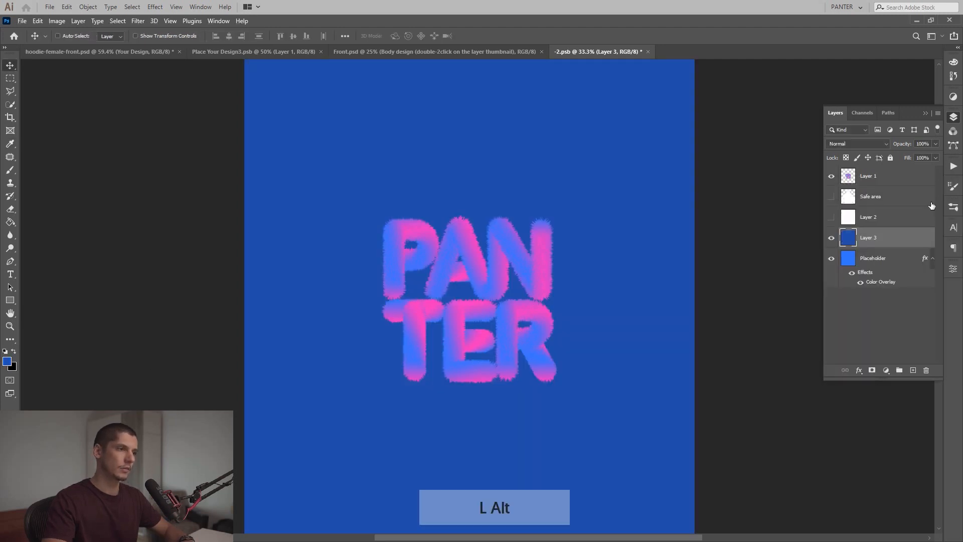
{"action": "scroll", "coordinate": [742, 232], "scroll_direction": "down", "scroll_amount": 1}
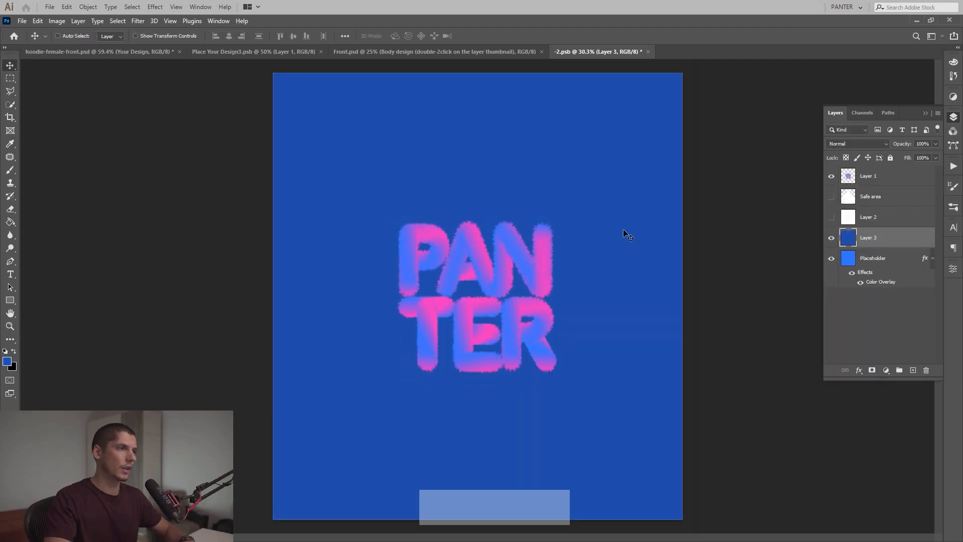
Add a Hue/Saturation adjustment layer, undo a trial hue shift and move the adjustment above Layer 1.
{"action": "left_click", "coordinate": [955, 97]}
{"action": "left_click", "coordinate": [860, 129]}
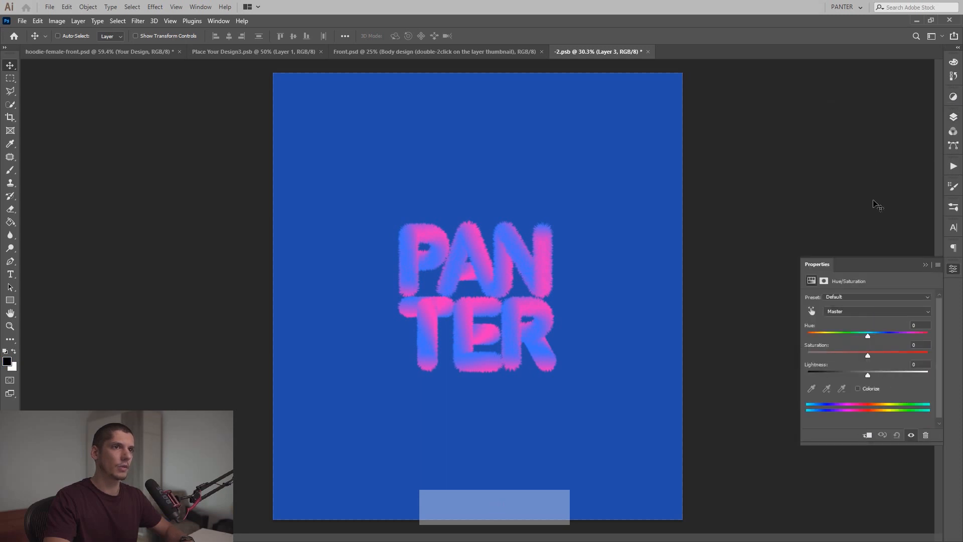
{"action": "mouse_move", "coordinate": [867, 335]}
{"action": "left_mouse_down"}
{"action": "mouse_move", "coordinate": [929, 339]}
{"action": "mouse_move", "coordinate": [884, 339]}
{"action": "left_mouse_up"}
{"action": "key", "text": "ctrl+z"}
{"action": "left_click", "coordinate": [953, 116]}
{"action": "left_click_drag", "start_coordinate": [897, 241], "coordinate": [896, 171]}
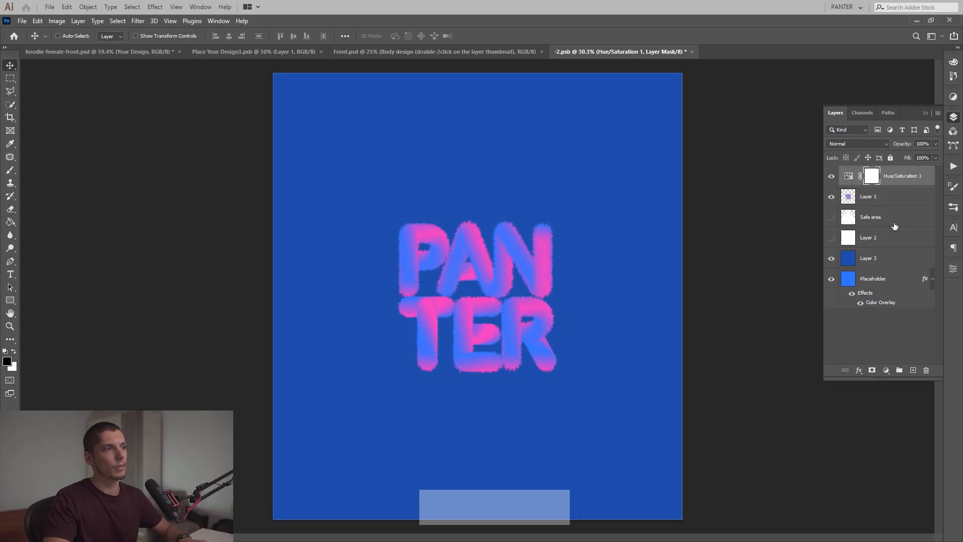
Set the Hue/Saturation adjustment to hue +125 and saturation -18.
{"action": "left_click", "coordinate": [952, 98]}
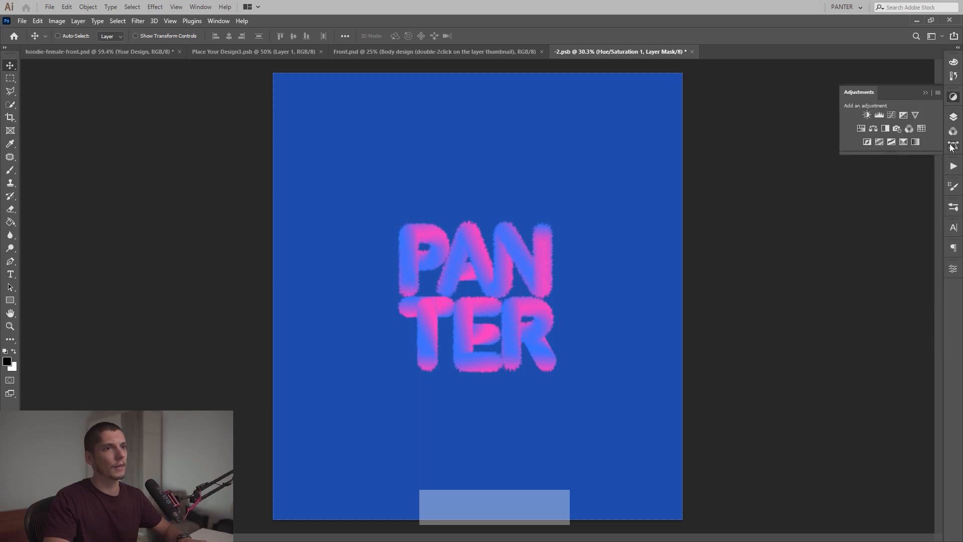
{"action": "left_click", "coordinate": [953, 117]}
{"action": "double_click", "coordinate": [849, 176]}
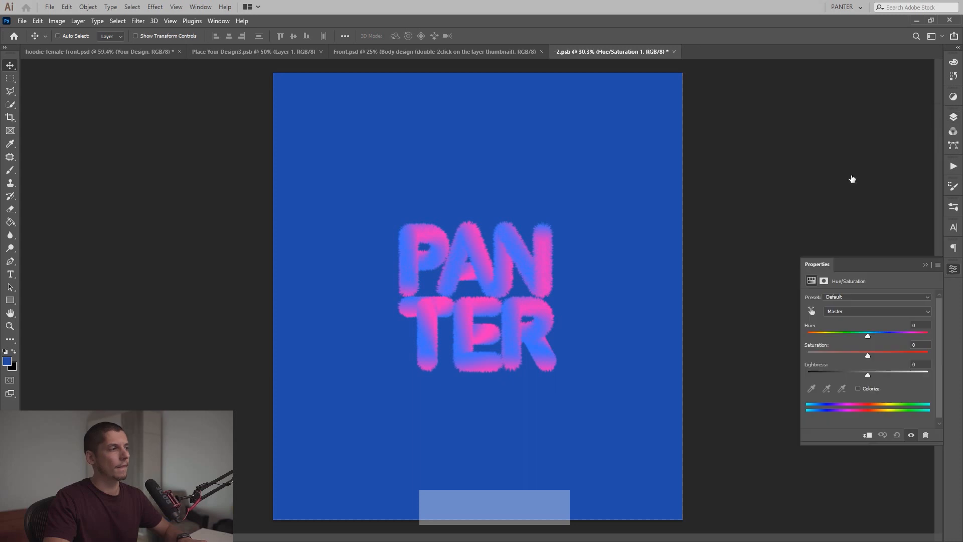
{"action": "left_click_drag", "start_coordinate": [867, 334], "coordinate": [914, 345]}
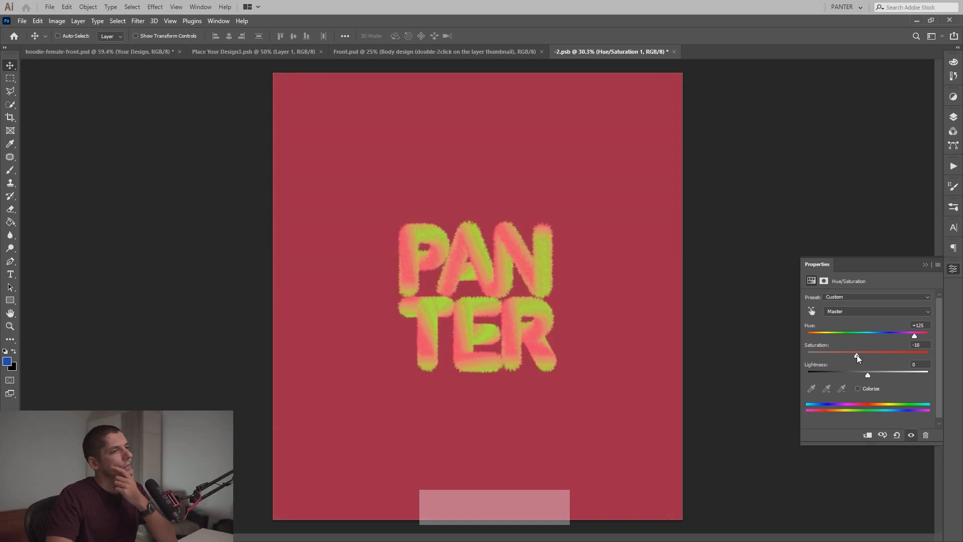
Save -2.psb, view the recoloured hoodie in Front.psd and return to -2.psb.
{"action": "scroll", "coordinate": [537, 316], "scroll_direction": "up", "scroll_amount": 2}
{"action": "scroll", "coordinate": [537, 316], "scroll_direction": "down", "scroll_amount": 3}
{"action": "key", "text": "ctrl+s"}
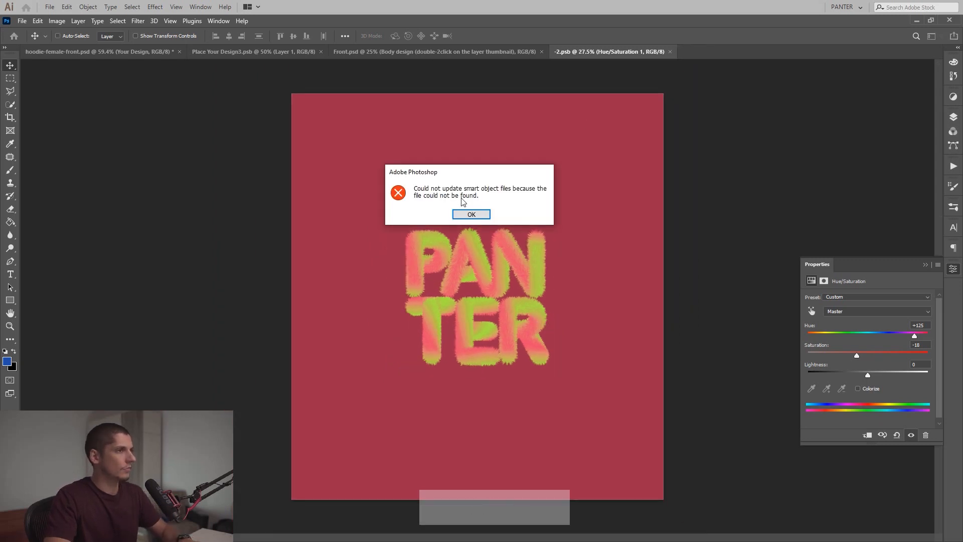
{"action": "left_click", "coordinate": [471, 214]}
{"action": "left_click", "coordinate": [446, 52]}
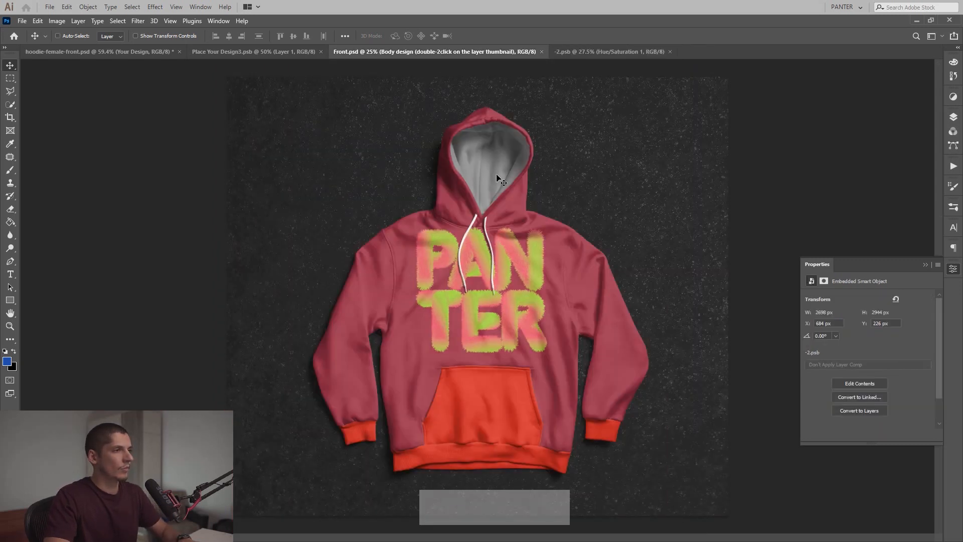
{"action": "scroll", "coordinate": [499, 179], "scroll_direction": "up", "scroll_amount": 1}
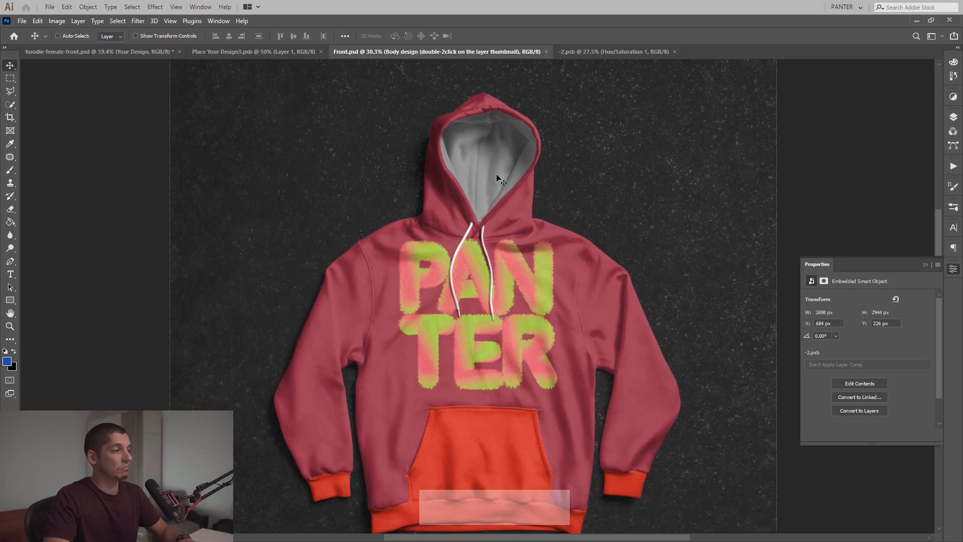
{"action": "left_click", "coordinate": [610, 52]}
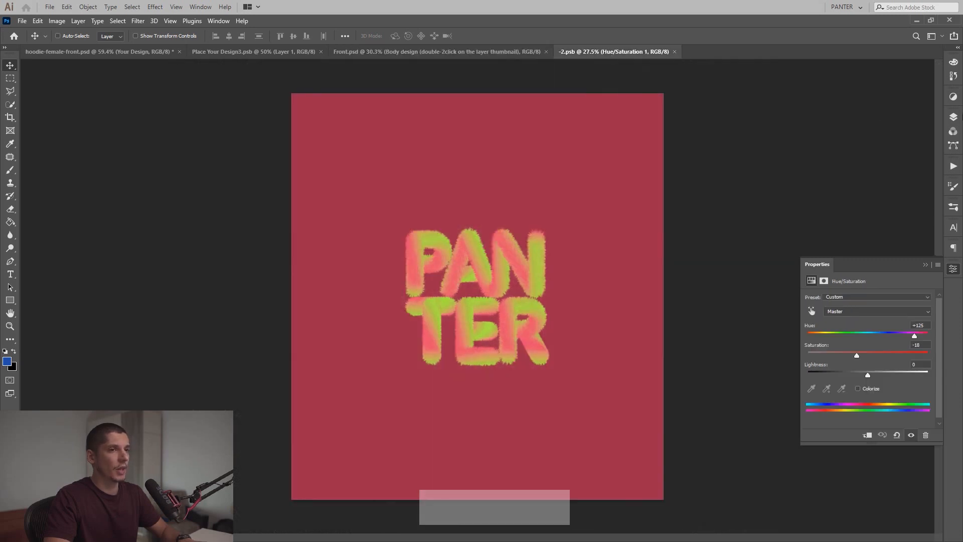
Delete the Hue/Saturation adjustment layer and save -2.psb, checking the blue hoodie in Front.psd.
{"action": "left_click", "coordinate": [953, 117]}
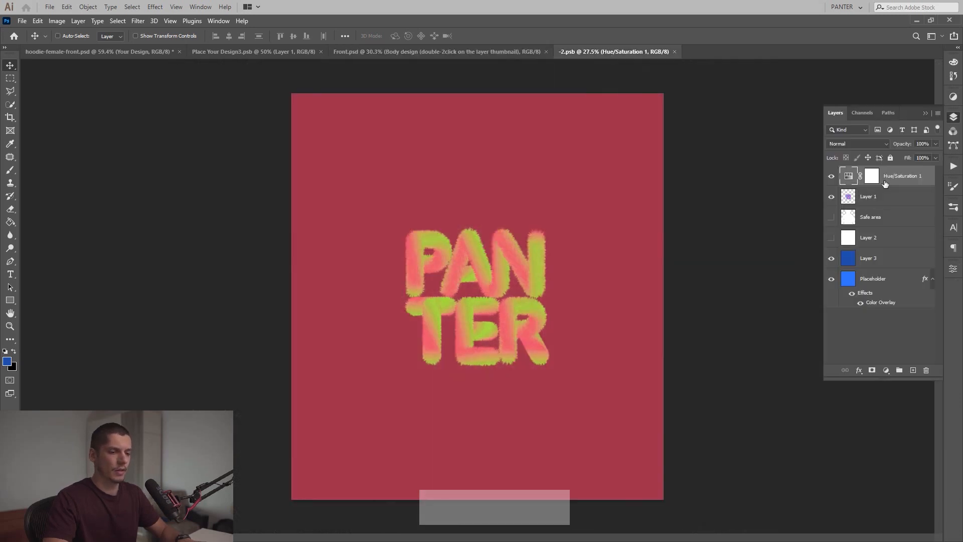
{"action": "key", "text": "Delete"}
{"action": "key", "text": "ctrl+s"}
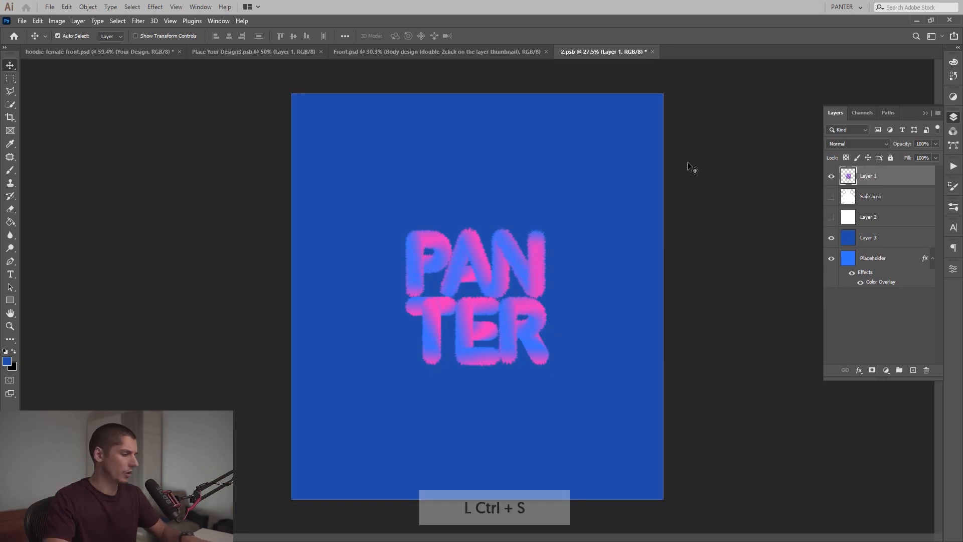
{"action": "left_click", "coordinate": [457, 216]}
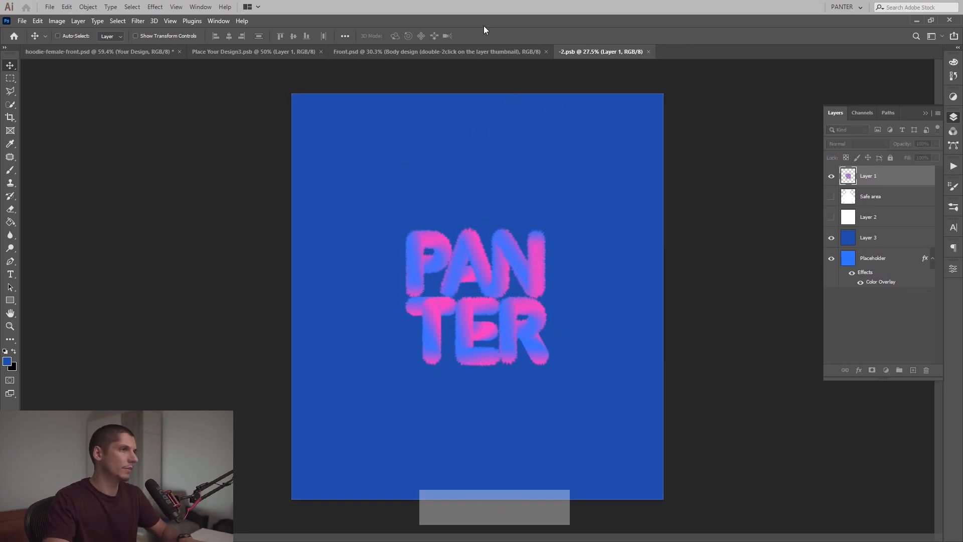
{"action": "left_click", "coordinate": [481, 51]}
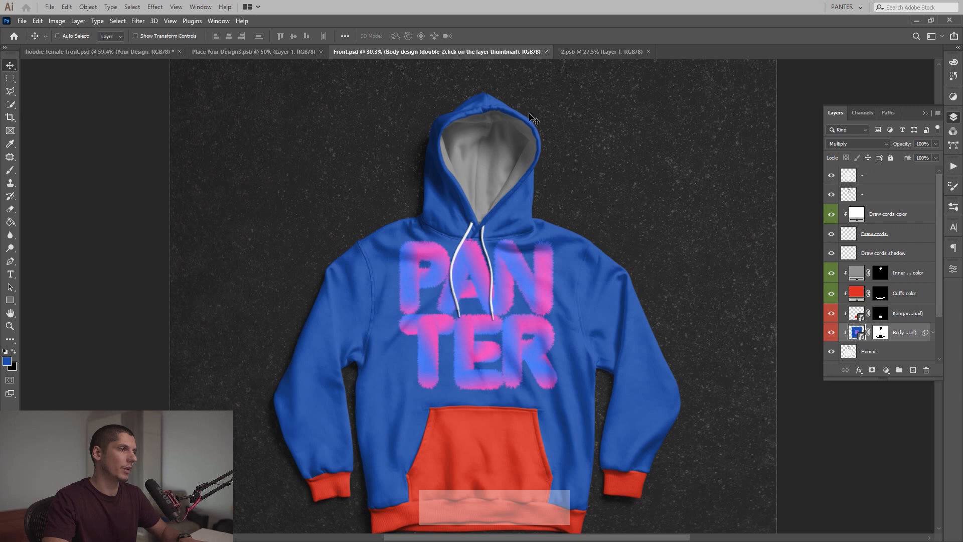
{"action": "left_click", "coordinate": [613, 52]}
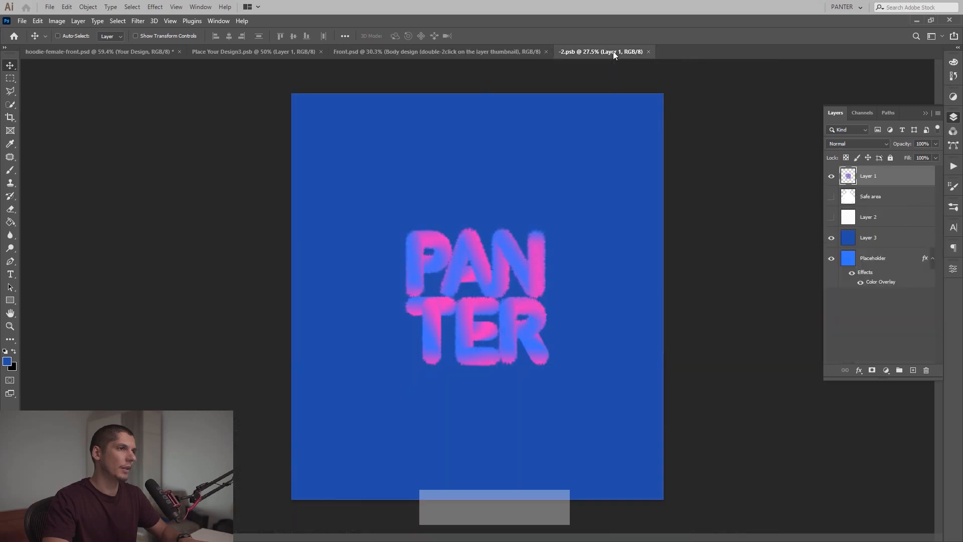
Refill Layer 3 with the deeper blue #1a3d86 and save -2.psb.
{"action": "left_click", "coordinate": [906, 242]}
{"action": "left_click", "coordinate": [7, 362]}
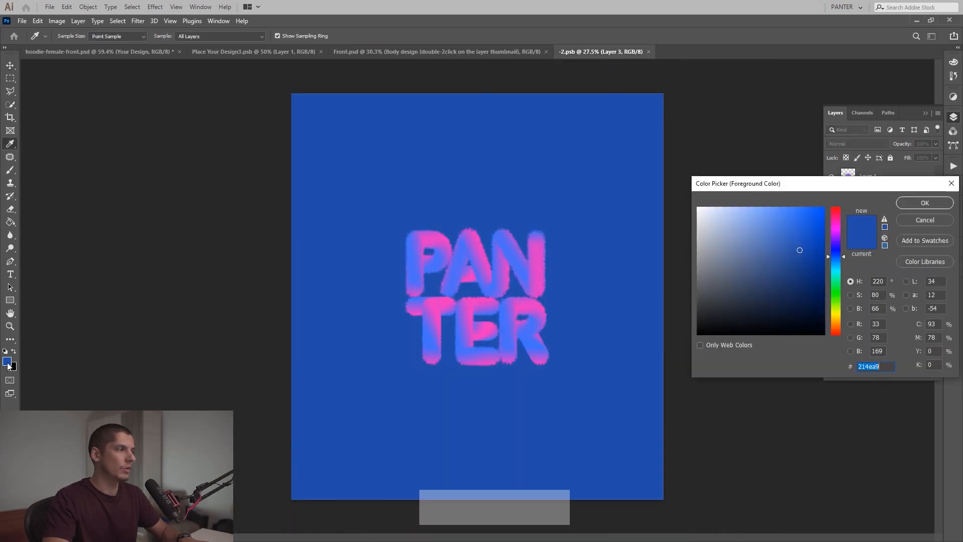
{"action": "left_click", "coordinate": [798, 269]}
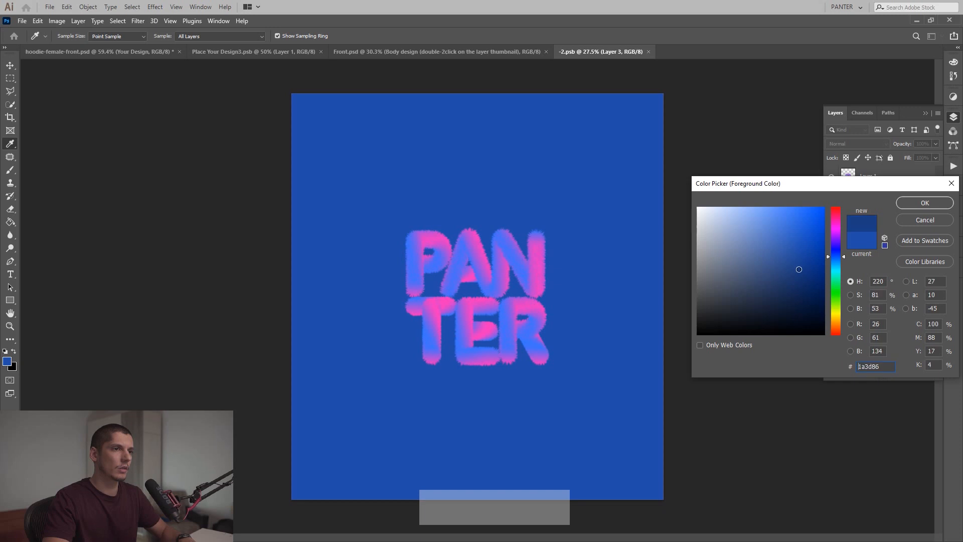
{"action": "left_click", "coordinate": [915, 203]}
{"action": "key", "text": "alt+BackSpace"}
{"action": "key", "text": "ctrl+s"}
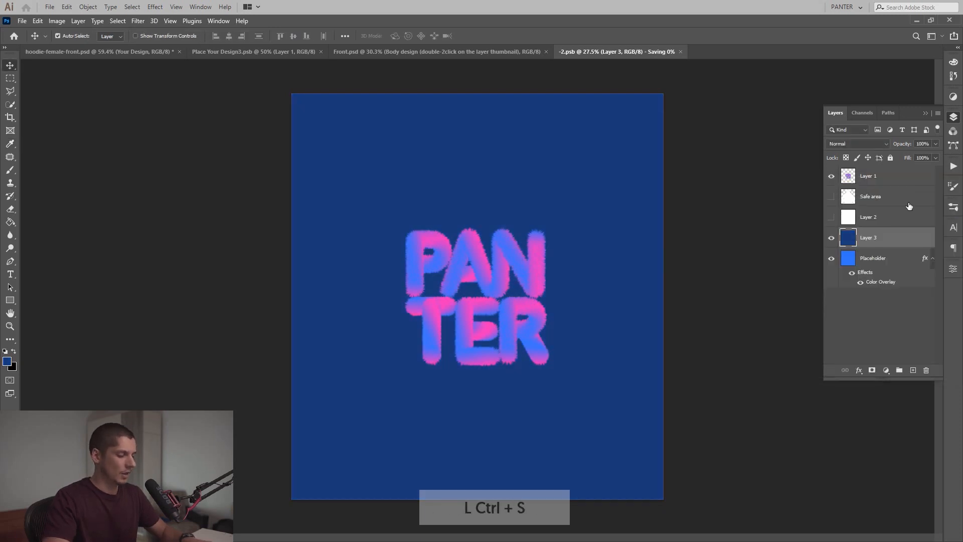
{"action": "left_click", "coordinate": [471, 214]}
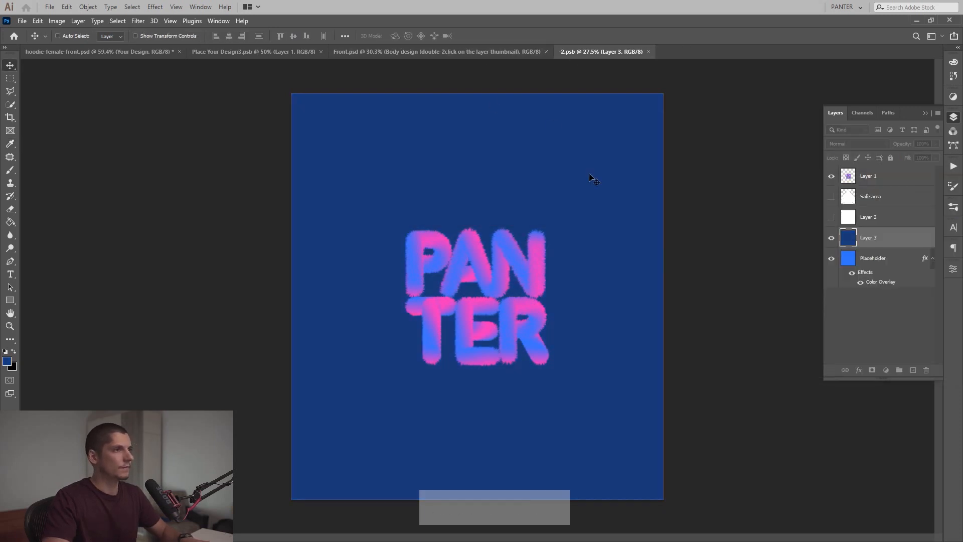
Scale down the PANTER lettering on Layer 1, save -2.psb and check the hoodie in Front.psd.
{"action": "left_click", "coordinate": [868, 176]}
{"action": "key", "text": "ctrl+t"}
{"action": "left_click_drag", "start_coordinate": [551, 229], "coordinate": [524, 251]}
{"action": "key", "text": "Return"}
{"action": "key", "text": "ctrl+s"}
{"action": "left_click", "coordinate": [458, 53]}
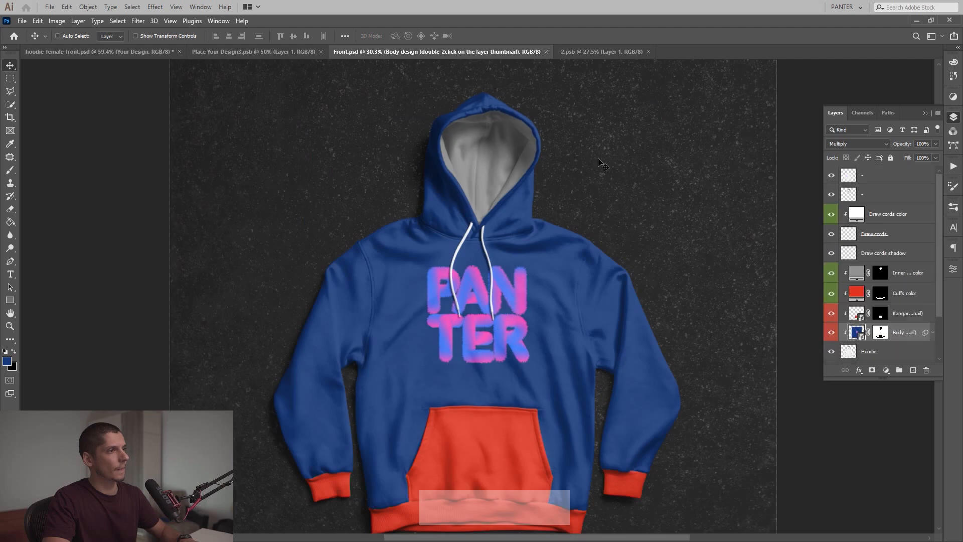
{"action": "scroll", "coordinate": [599, 160], "scroll_direction": "down", "scroll_amount": 5}
{"action": "scroll", "coordinate": [579, 210], "scroll_direction": "up", "scroll_amount": 5}
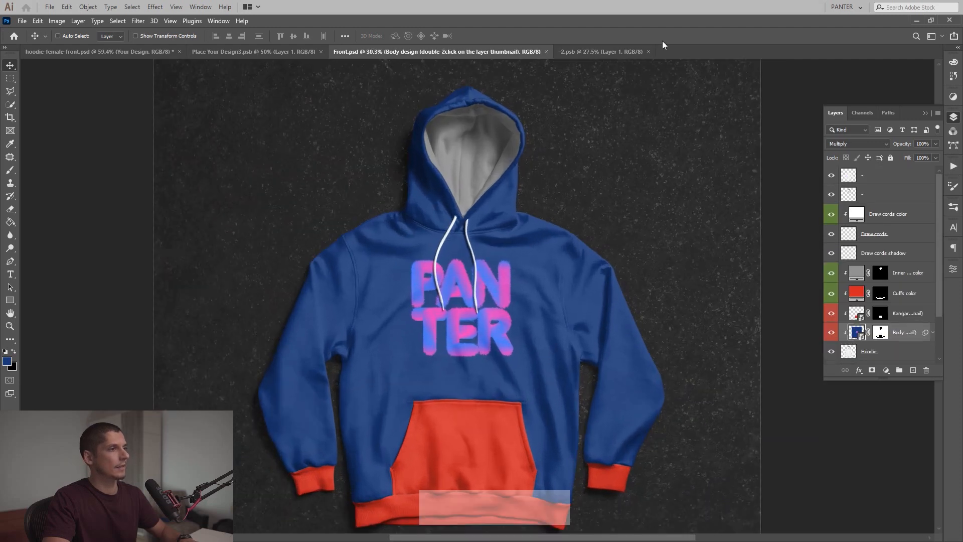
Slightly enlarge the PANTER lettering in -2.psb, save the file and inspect the updated print in Front.psd.
{"action": "left_click", "coordinate": [602, 52]}
{"action": "key", "text": "ctrl+t"}
{"action": "left_click_drag", "start_coordinate": [523, 341], "coordinate": [518, 327]}
{"action": "key", "text": "Return"}
{"action": "key", "text": "ctrl+s"}
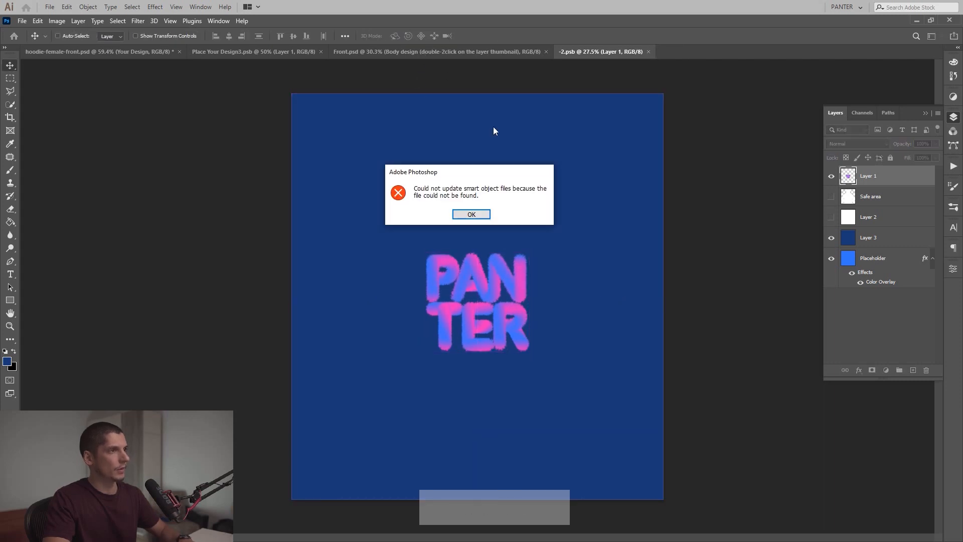
{"action": "left_click", "coordinate": [471, 214]}
{"action": "left_click", "coordinate": [466, 52]}
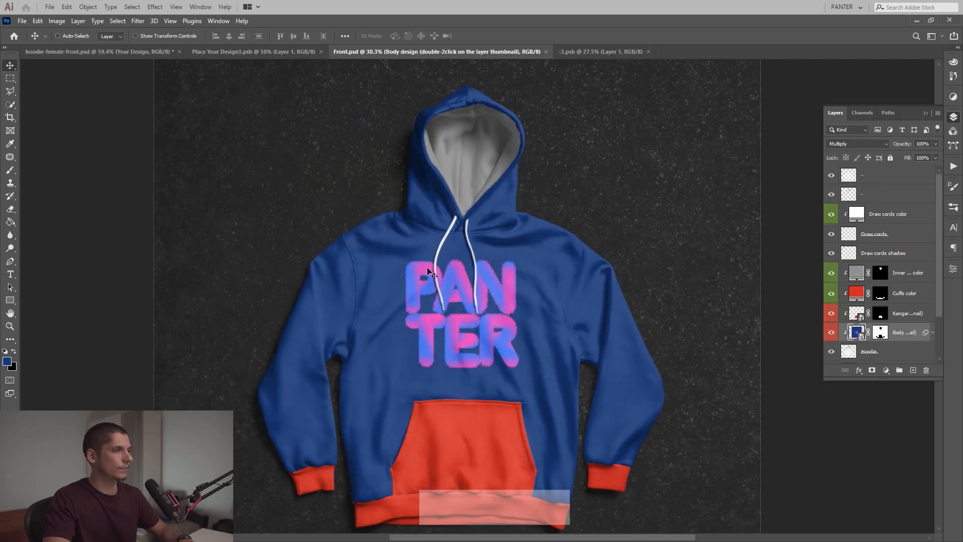
{"action": "scroll", "coordinate": [517, 259], "scroll_direction": "down", "scroll_amount": 4}
{"action": "scroll", "coordinate": [460, 347], "scroll_direction": "up", "scroll_amount": 5}
{"action": "key", "text": "space"}
{"action": "left_click_drag", "start_coordinate": [509, 356], "coordinate": [511, 290]}
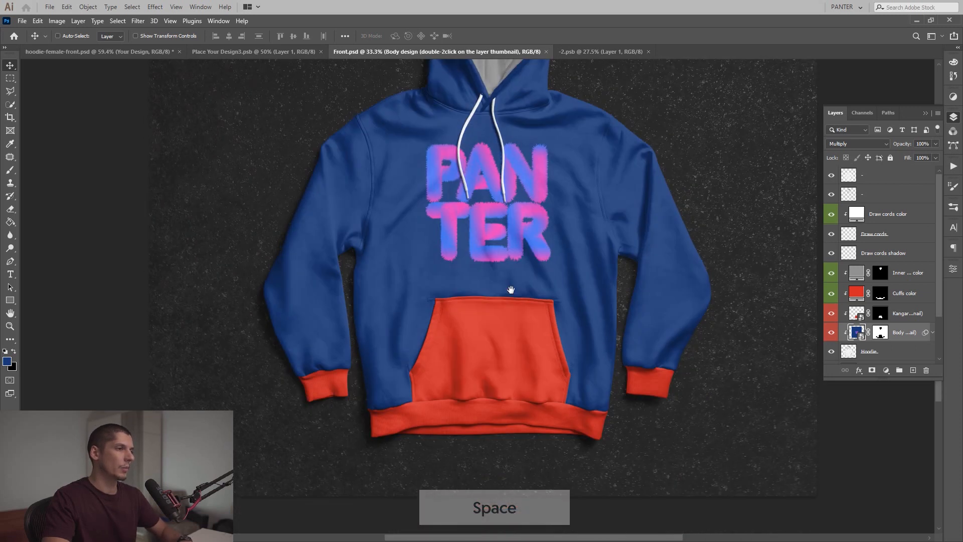
{"action": "scroll", "coordinate": [516, 296], "scroll_direction": "up", "scroll_amount": 1}
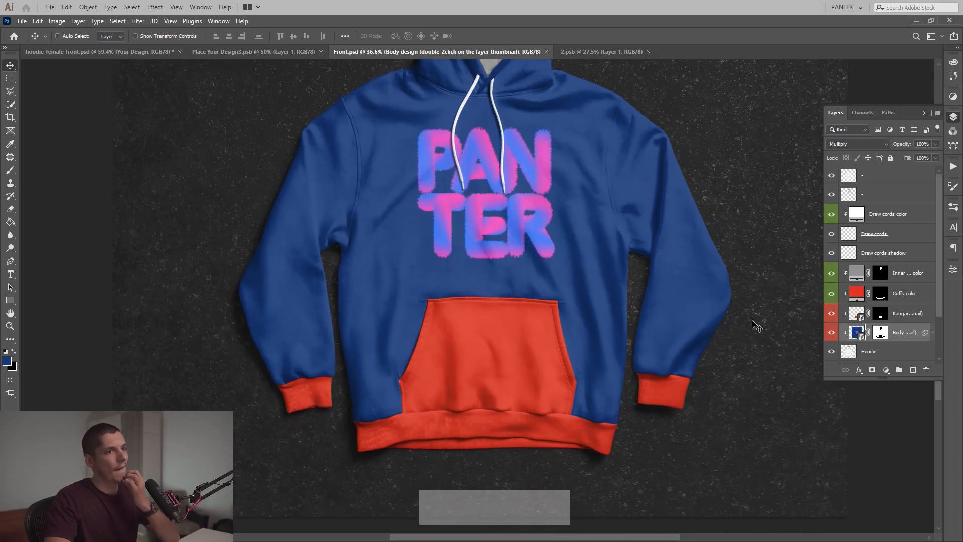
Recolour the Cuffs color fill layer to the pink #d533af sampled from the lettering.
{"action": "double_click", "coordinate": [856, 293]}
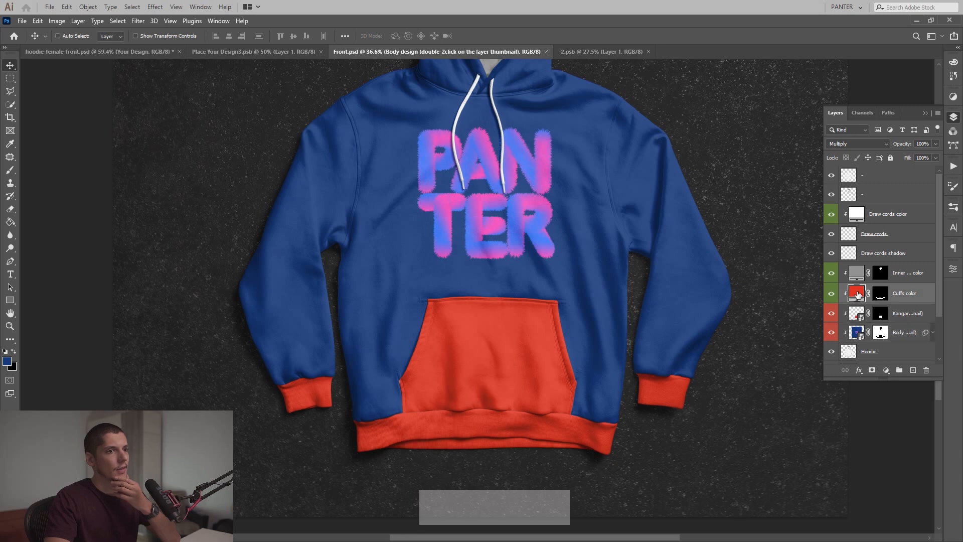
{"action": "left_click", "coordinate": [546, 168]}
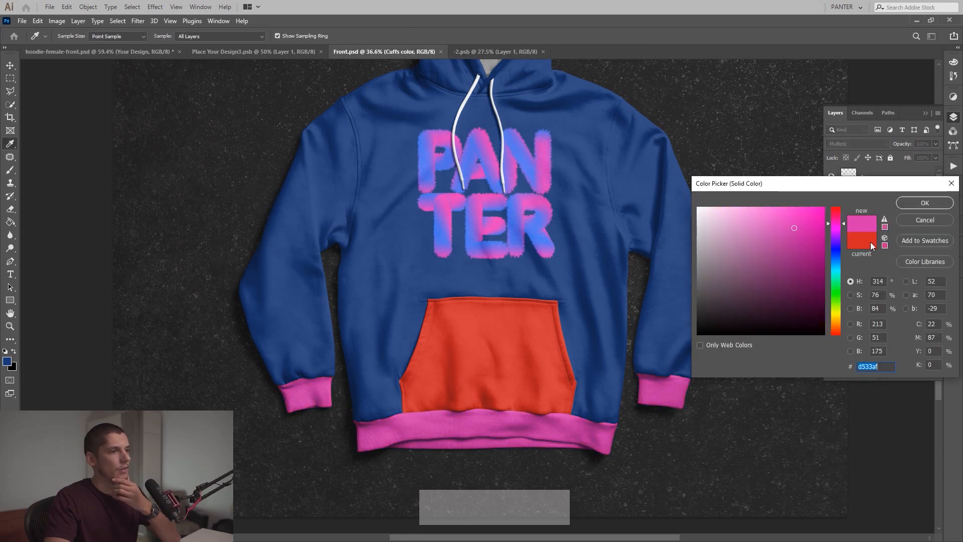
{"action": "left_click", "coordinate": [924, 203]}
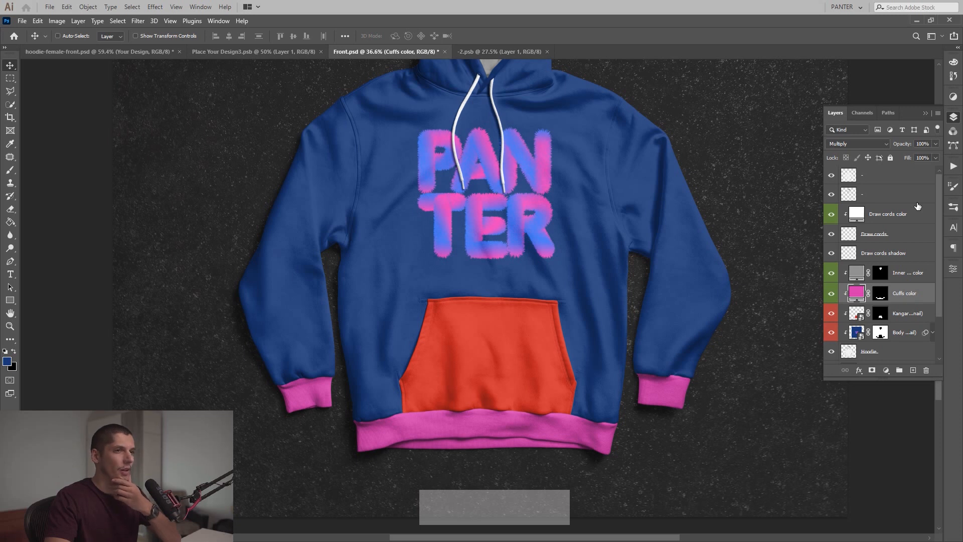
Open the kangaroo pocket's smart object and copy the pink hex value d533af from the Cuffs color layer.
{"action": "double_click", "coordinate": [857, 315]}
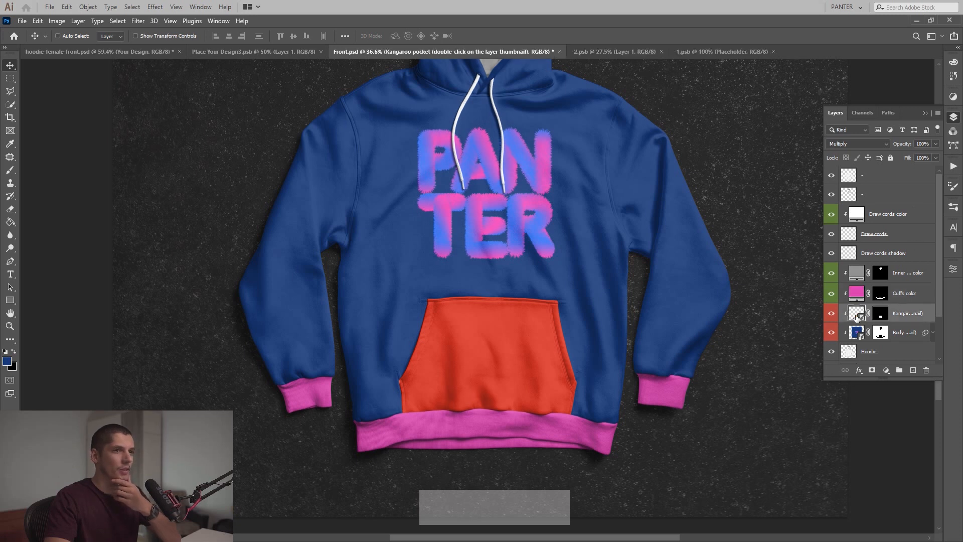
{"action": "left_click", "coordinate": [447, 52]}
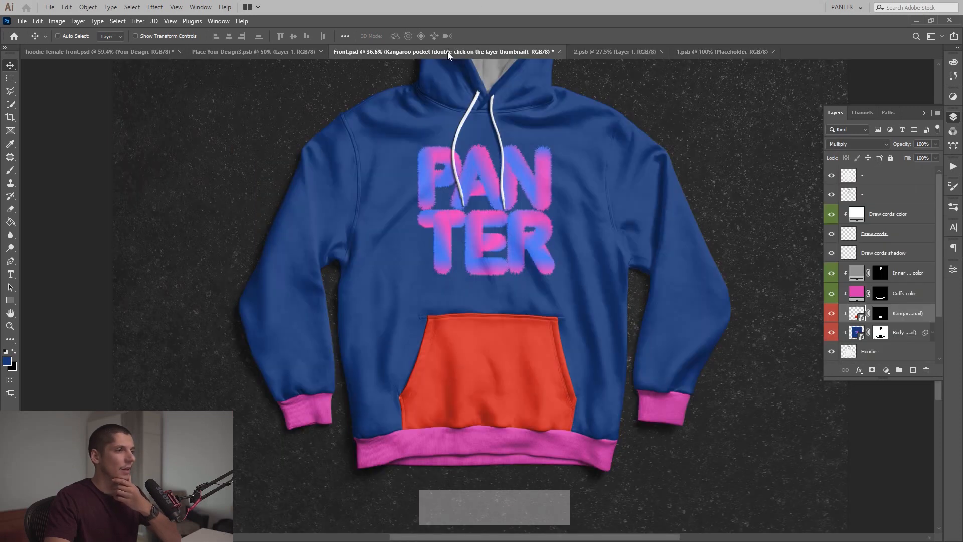
{"action": "double_click", "coordinate": [856, 292]}
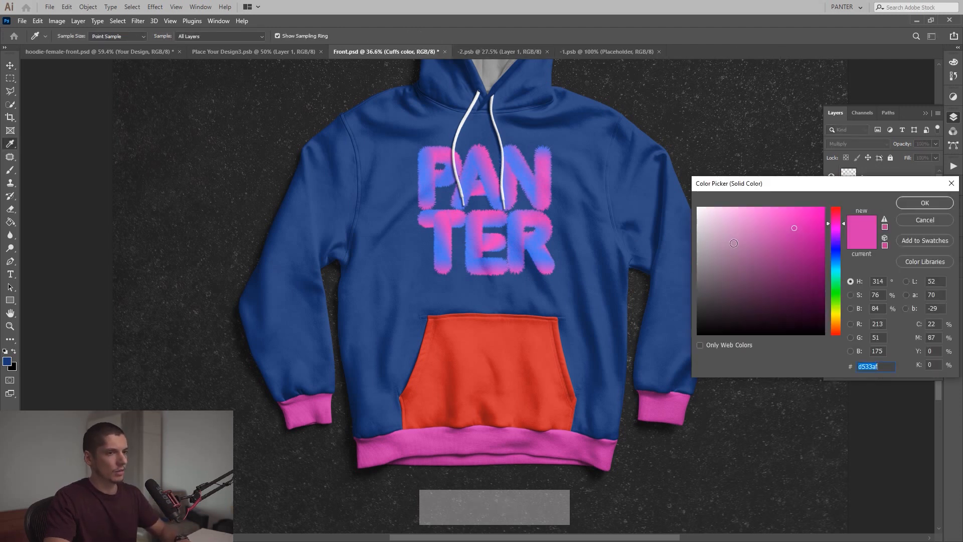
{"action": "key", "text": "Return"}
Fill the Placeholder layer in -1.psb with pink #d533af, save it and check the pocket in Front.psd.
{"action": "left_click", "coordinate": [499, 51]}
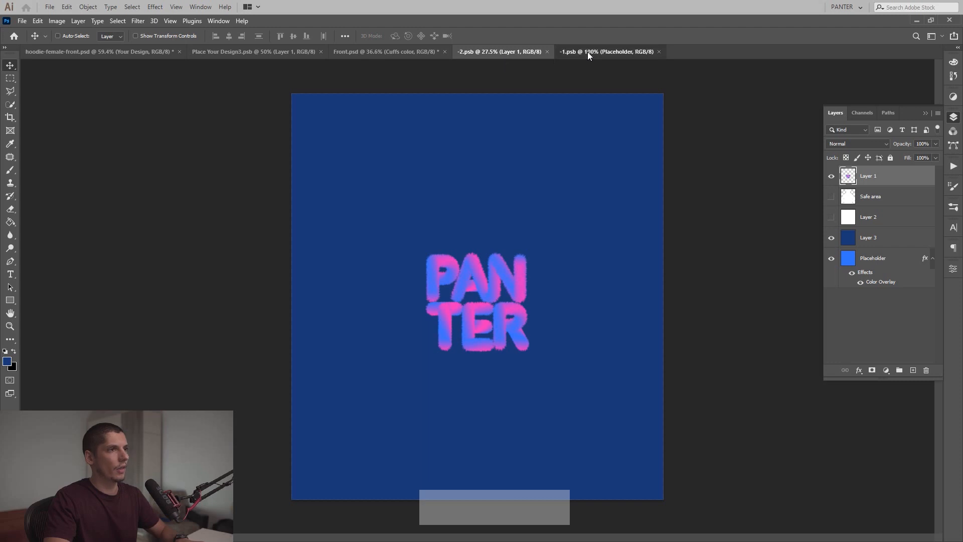
{"action": "left_click", "coordinate": [588, 52]}
{"action": "double_click", "coordinate": [900, 176]}
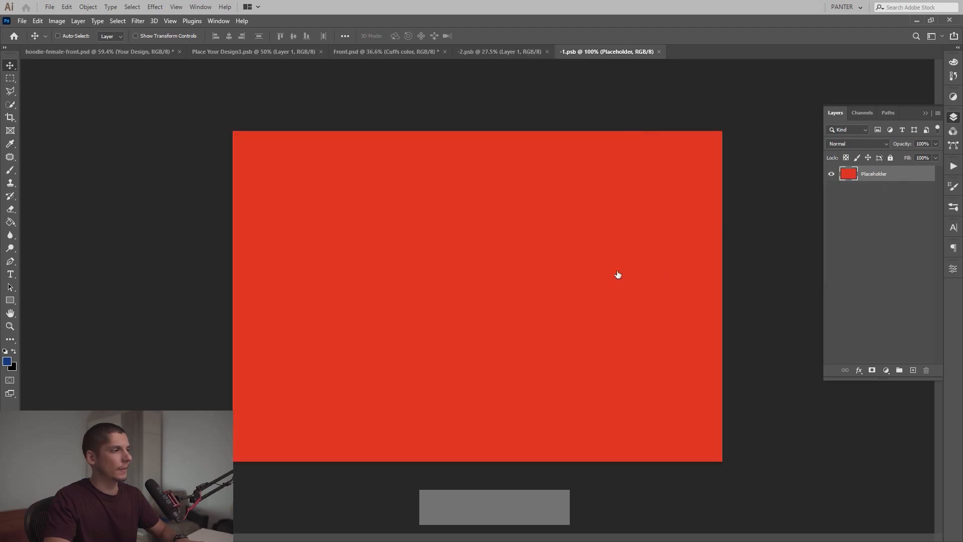
{"action": "key", "text": "Escape"}
{"action": "left_click", "coordinate": [7, 364]}
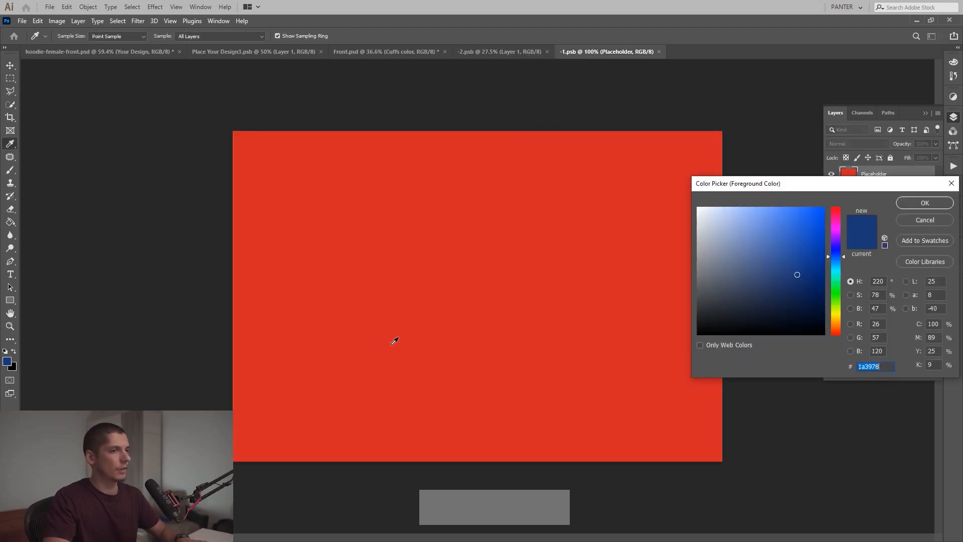
{"action": "type", "text": "d533af"}
{"action": "left_click", "coordinate": [924, 203]}
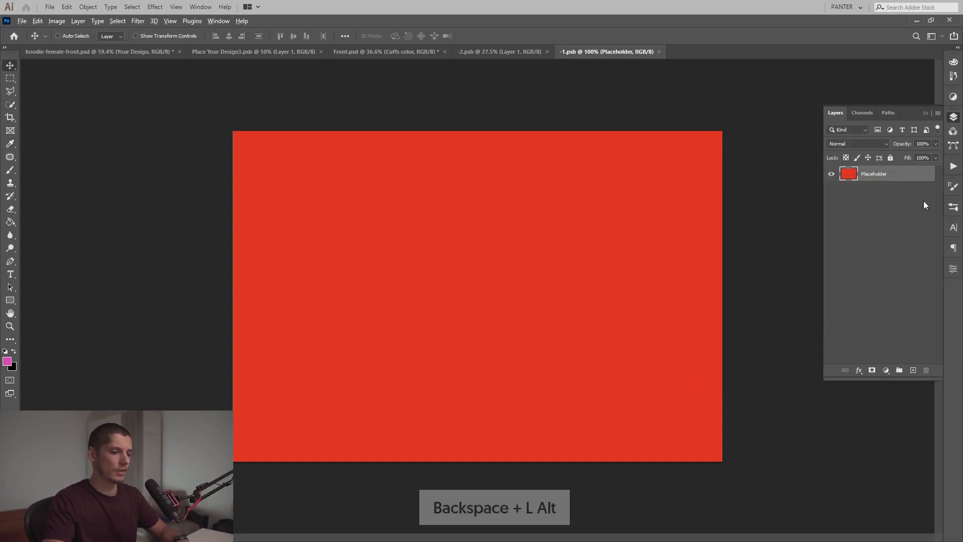
{"action": "key", "text": "alt+BackSpace"}
{"action": "left_click", "coordinate": [378, 50]}
{"action": "scroll", "coordinate": [516, 243], "scroll_direction": "down", "scroll_amount": 6}
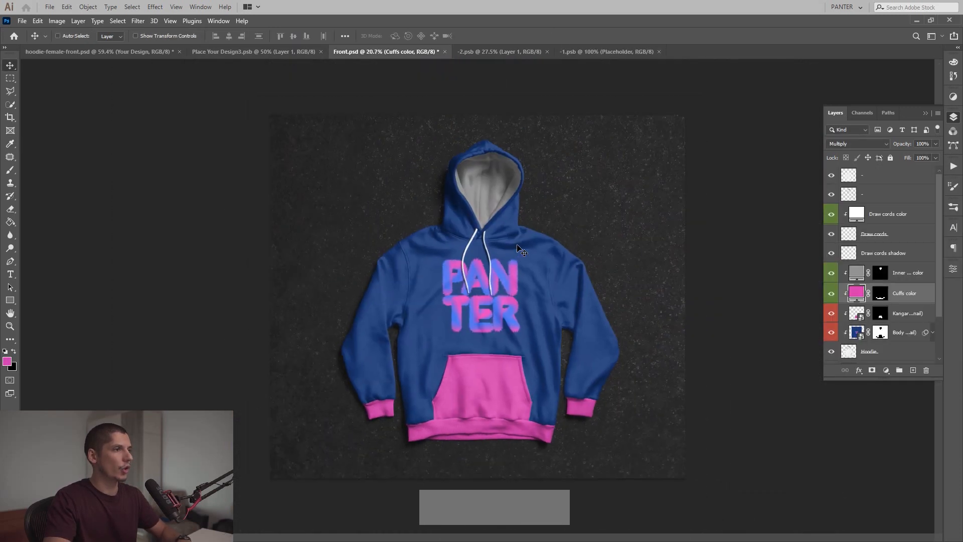
{"action": "scroll", "coordinate": [491, 161], "scroll_direction": "up", "scroll_amount": 4}
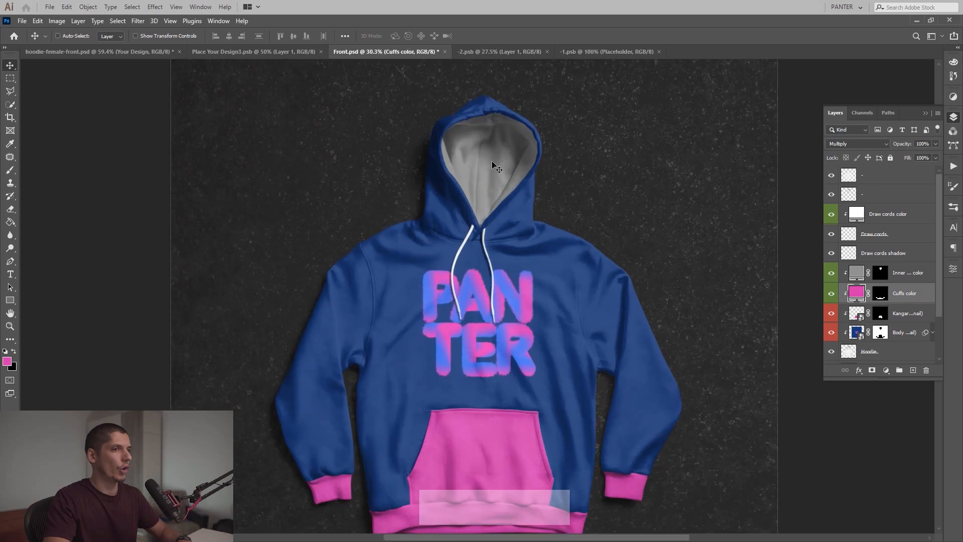
Recolour the Draw cords color fill layer to the pink #d145b0 sampled from the kangaroo pocket.
{"action": "double_click", "coordinate": [857, 214]}
{"action": "left_click", "coordinate": [502, 424]}
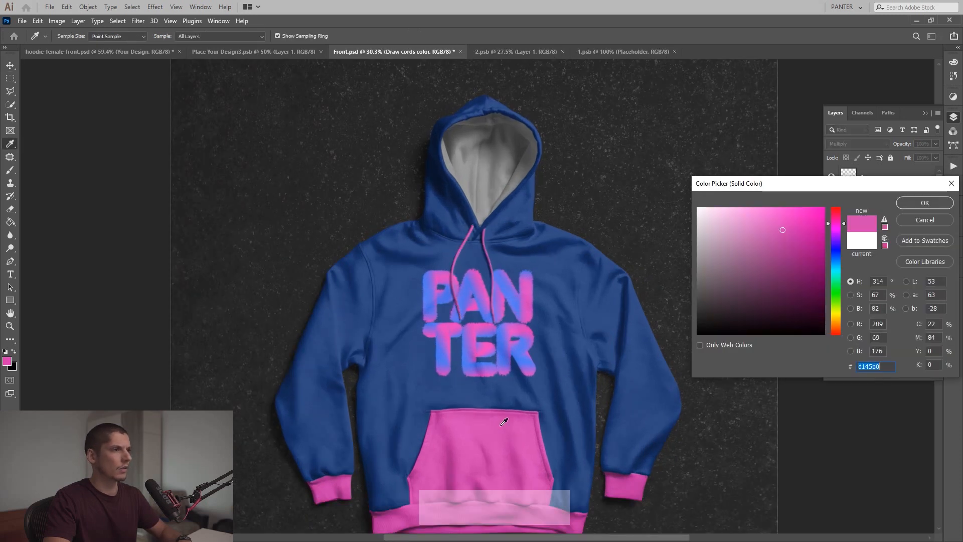
{"action": "left_click", "coordinate": [917, 204]}
{"action": "scroll", "coordinate": [894, 305], "scroll_direction": "down", "scroll_amount": 3}
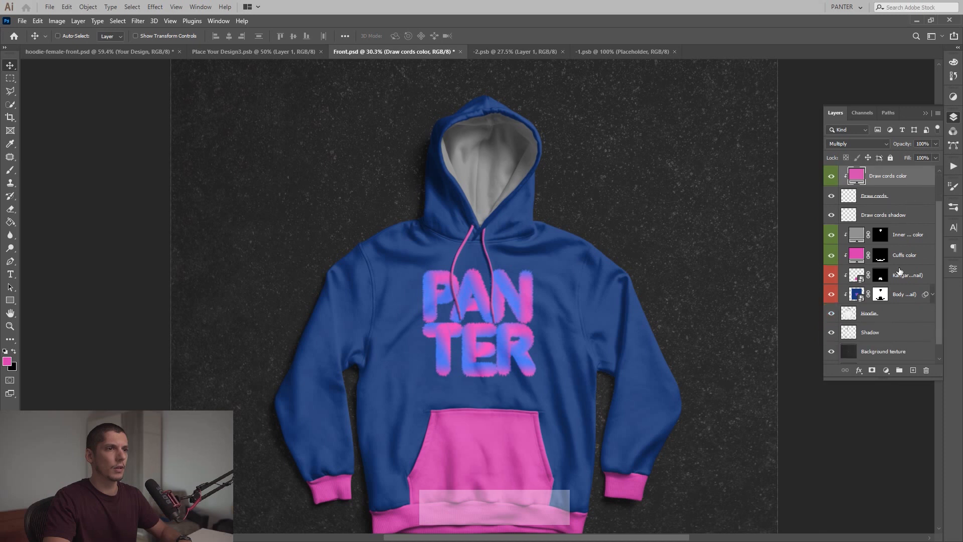
{"action": "scroll", "coordinate": [894, 305], "scroll_direction": "up", "scroll_amount": 3}
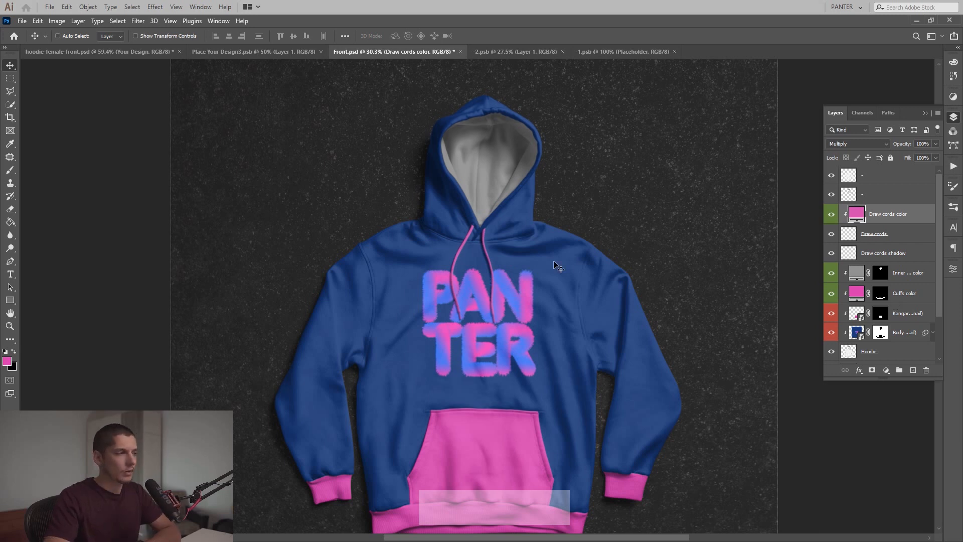
{"action": "scroll", "coordinate": [558, 267], "scroll_direction": "down", "scroll_amount": 1}
{"action": "scroll", "coordinate": [558, 267], "scroll_direction": "up", "scroll_amount": 1}
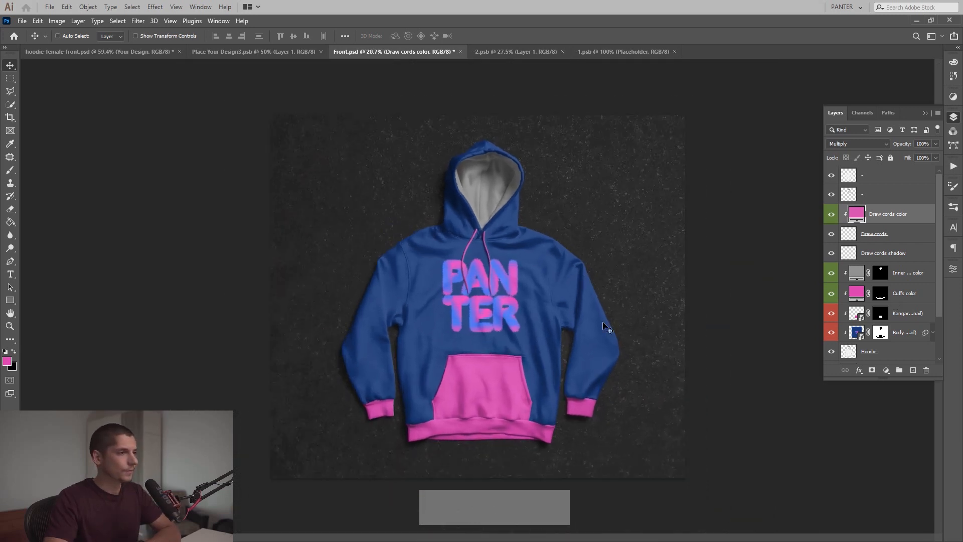
Recolour the inner hood fill layer to the pink #cf42ae sampled from the kangaroo pocket and view the hoodie.
{"action": "double_click", "coordinate": [852, 273]}
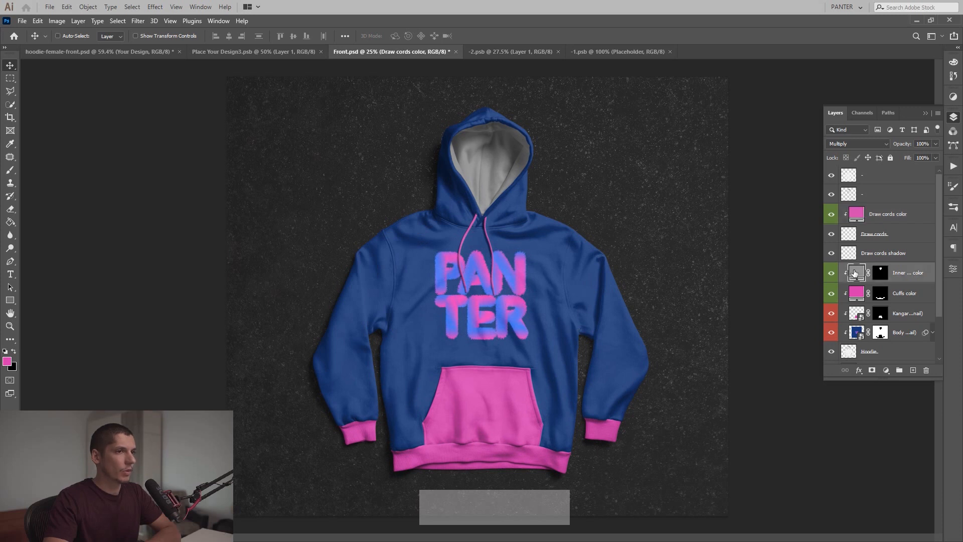
{"action": "left_click", "coordinate": [506, 380]}
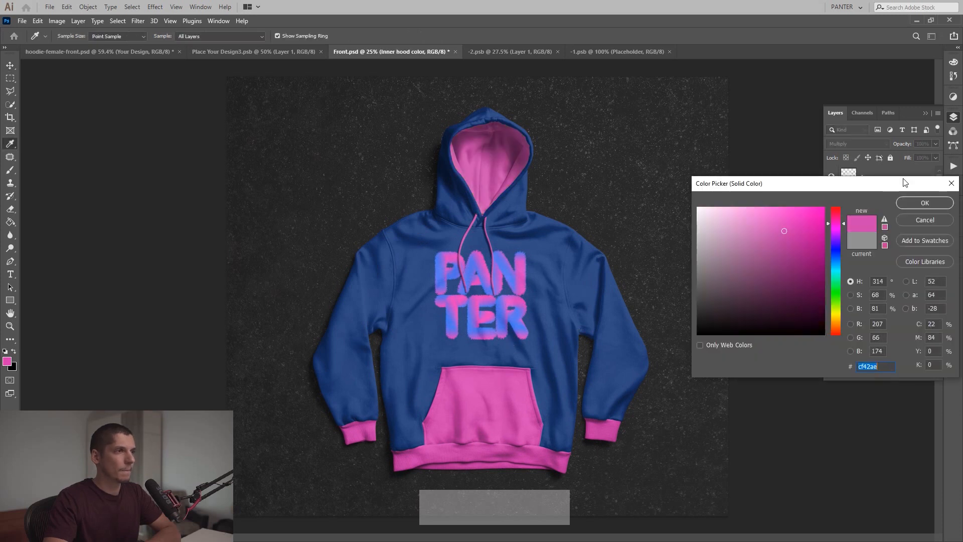
{"action": "left_click", "coordinate": [924, 202]}
{"action": "key", "text": "v"}
{"action": "scroll", "coordinate": [425, 314], "scroll_direction": "down", "scroll_amount": 1}
{"action": "scroll", "coordinate": [425, 314], "scroll_direction": "up", "scroll_amount": 2}
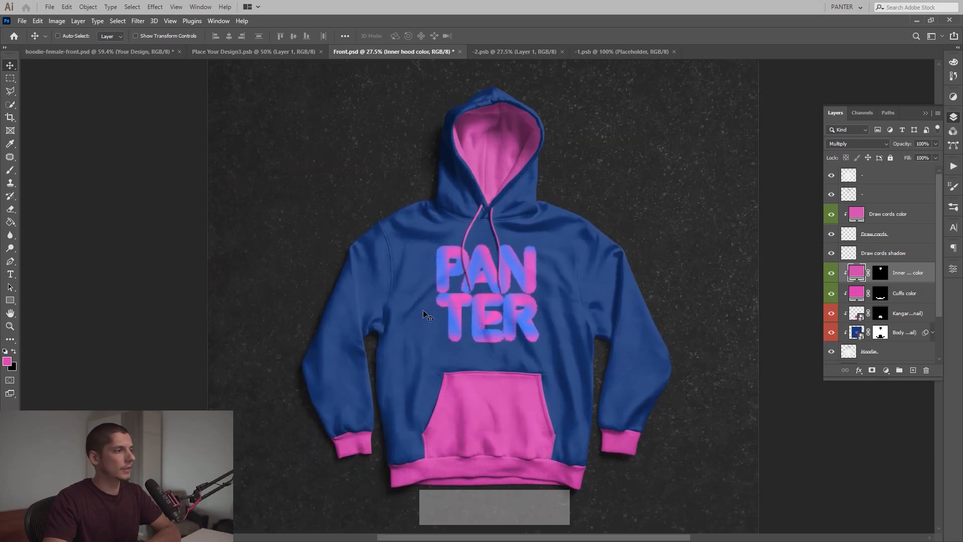
{"action": "key", "text": "space"}
{"action": "left_click_drag", "start_coordinate": [666, 251], "coordinate": [674, 216]}
{"action": "scroll", "coordinate": [675, 219], "scroll_direction": "down", "scroll_amount": 1}
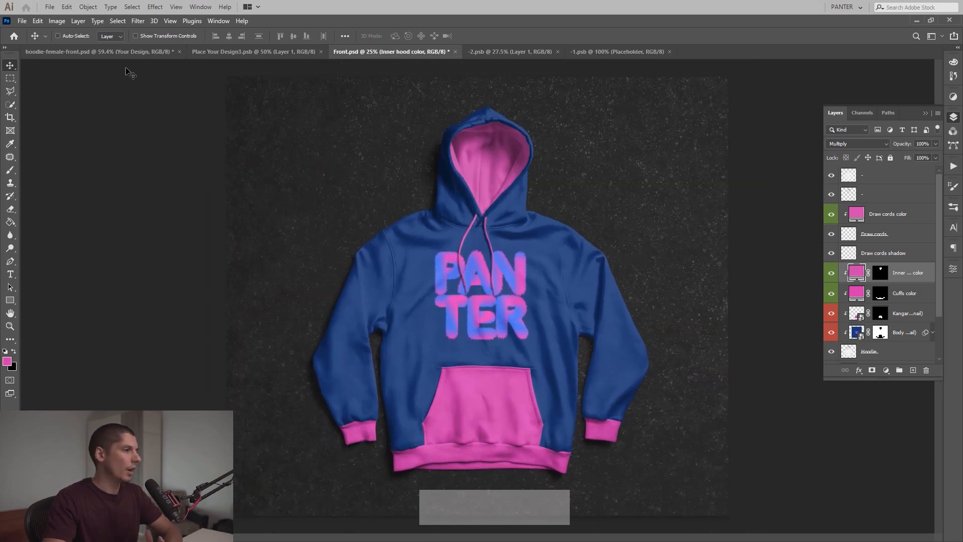
In hoodie-female-front.psd, show the Black layer group and hide the White group.
{"action": "left_click", "coordinate": [135, 52]}
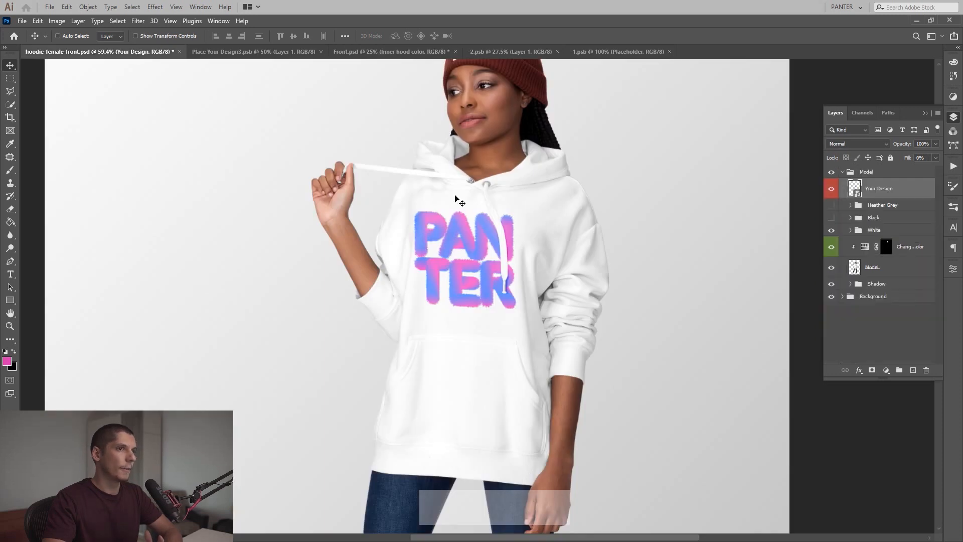
{"action": "scroll", "coordinate": [456, 198], "scroll_direction": "down", "scroll_amount": 2}
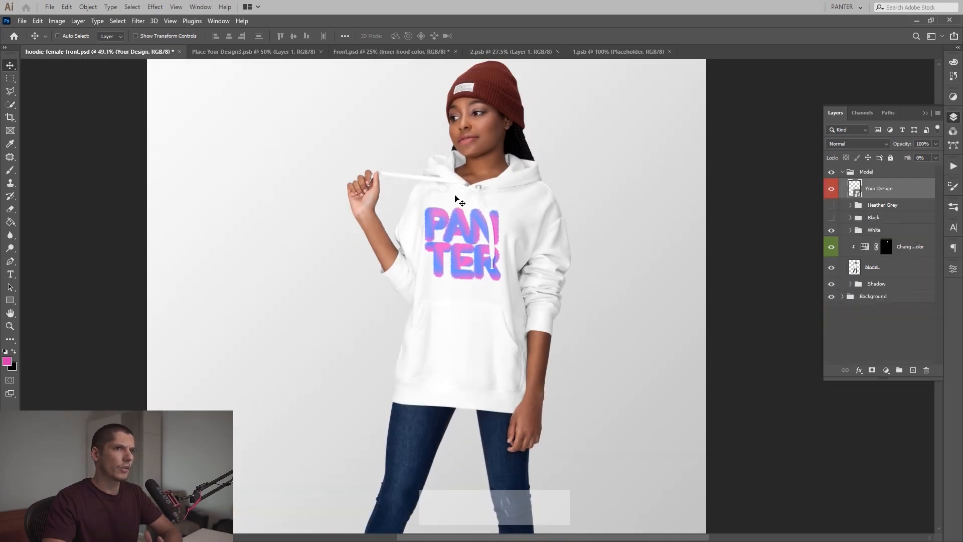
{"action": "left_click", "coordinate": [830, 218]}
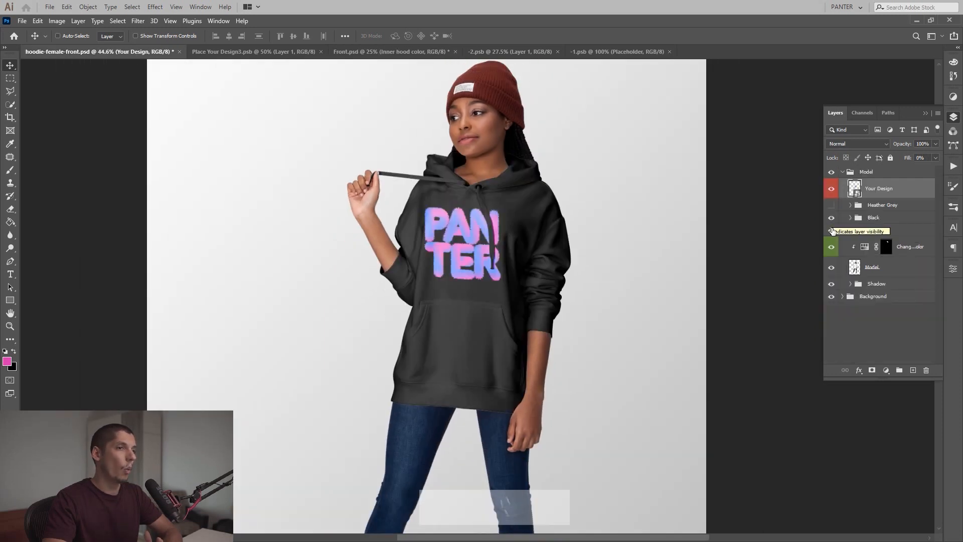
{"action": "left_click", "coordinate": [831, 230]}
{"action": "scroll", "coordinate": [481, 199], "scroll_direction": "down", "scroll_amount": 2}
{"action": "scroll", "coordinate": [482, 199], "scroll_direction": "up", "scroll_amount": 4}
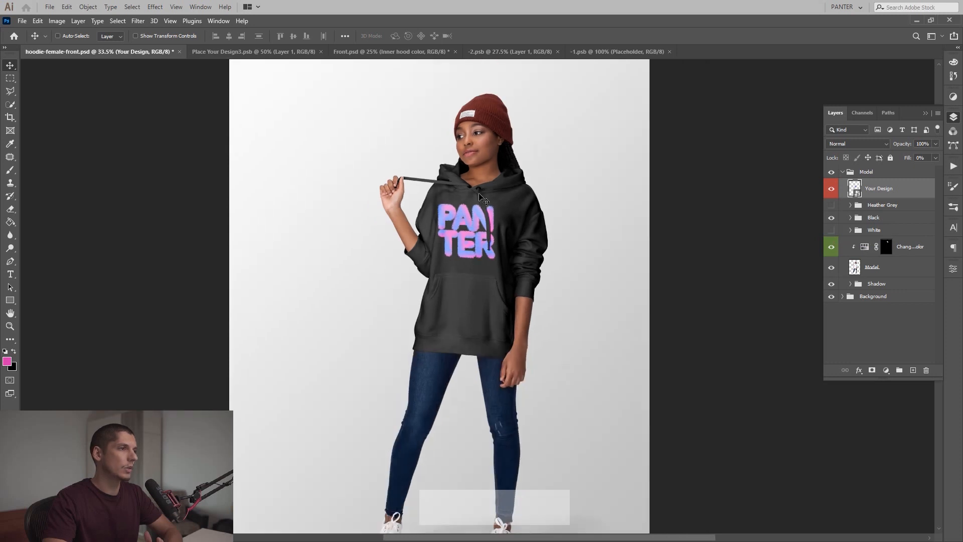
Examine the lettering on the model's black hoodie at several magnifications and return to Front.psd.
{"action": "scroll", "coordinate": [458, 229], "scroll_direction": "up", "scroll_amount": 2}
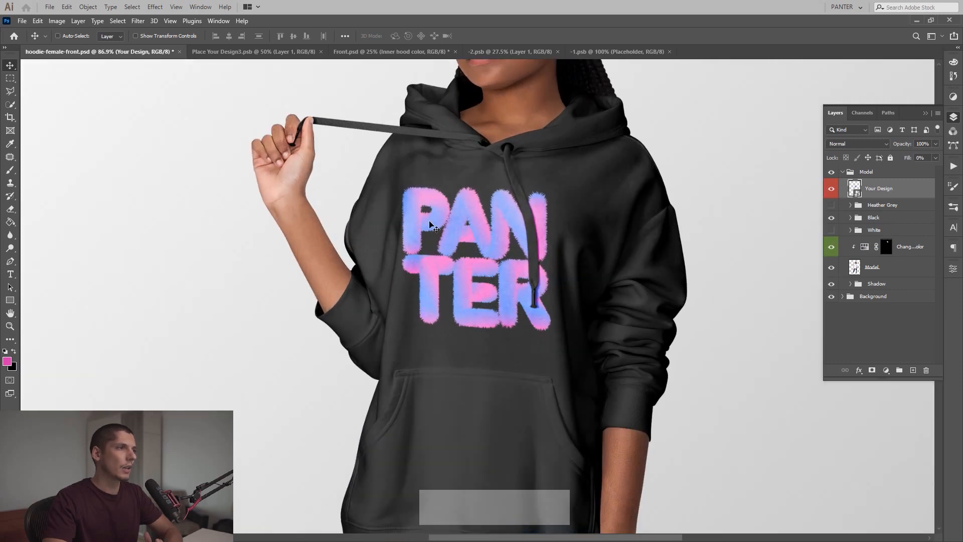
{"action": "scroll", "coordinate": [484, 238], "scroll_direction": "down", "scroll_amount": 2}
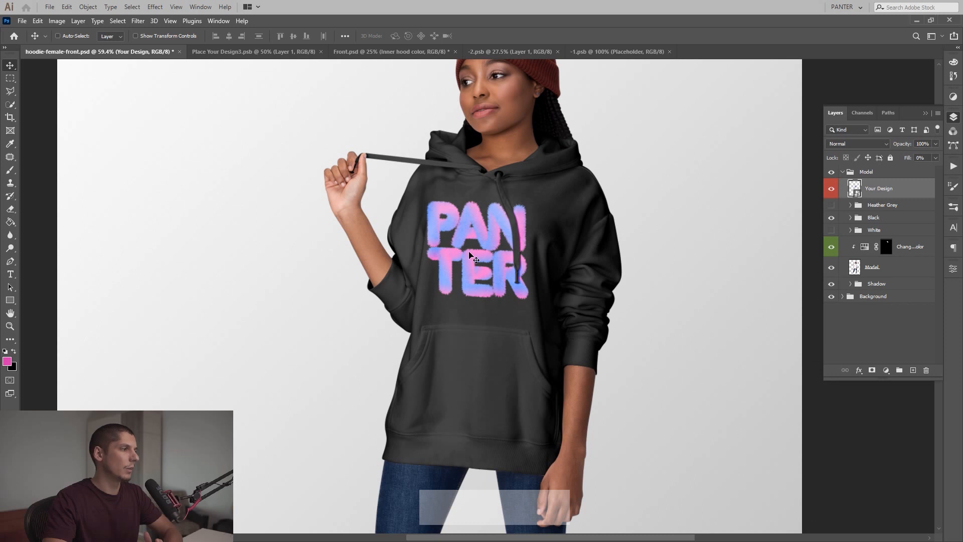
{"action": "scroll", "coordinate": [471, 257], "scroll_direction": "down", "scroll_amount": 6}
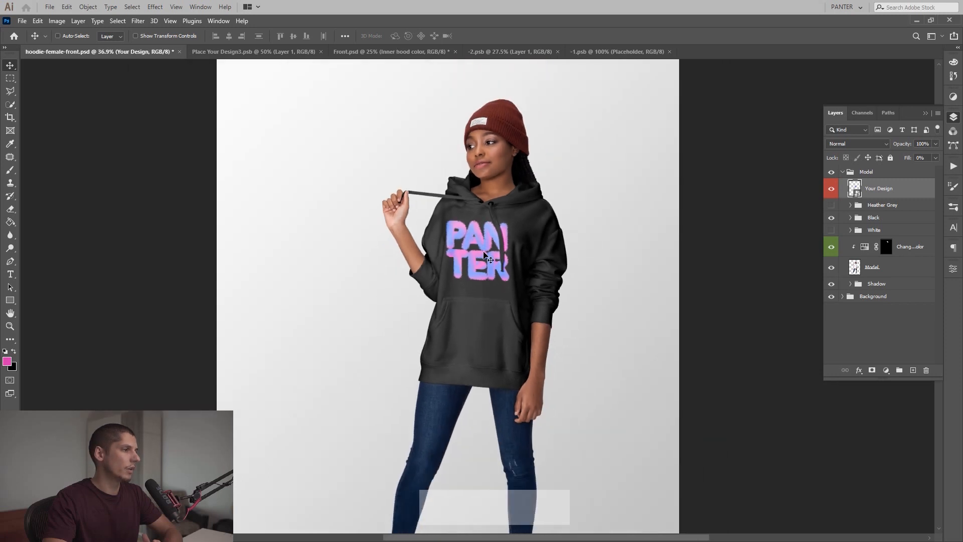
{"action": "scroll", "coordinate": [484, 254], "scroll_direction": "down", "scroll_amount": 1}
{"action": "scroll", "coordinate": [537, 215], "scroll_direction": "up", "scroll_amount": 3}
{"action": "scroll", "coordinate": [523, 213], "scroll_direction": "down", "scroll_amount": 2}
{"action": "scroll", "coordinate": [523, 213], "scroll_direction": "up", "scroll_amount": 2}
{"action": "scroll", "coordinate": [522, 214], "scroll_direction": "down", "scroll_amount": 1}
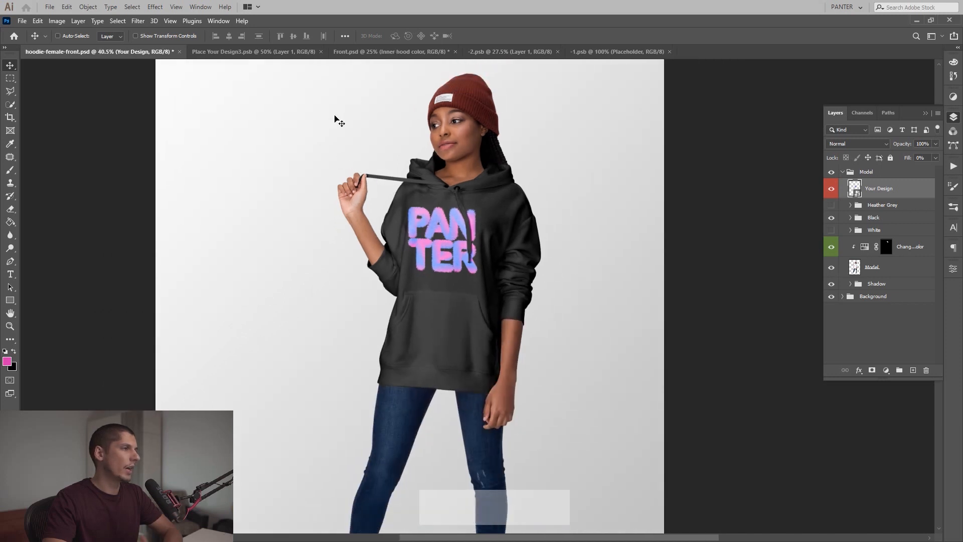
{"action": "left_click", "coordinate": [381, 55]}
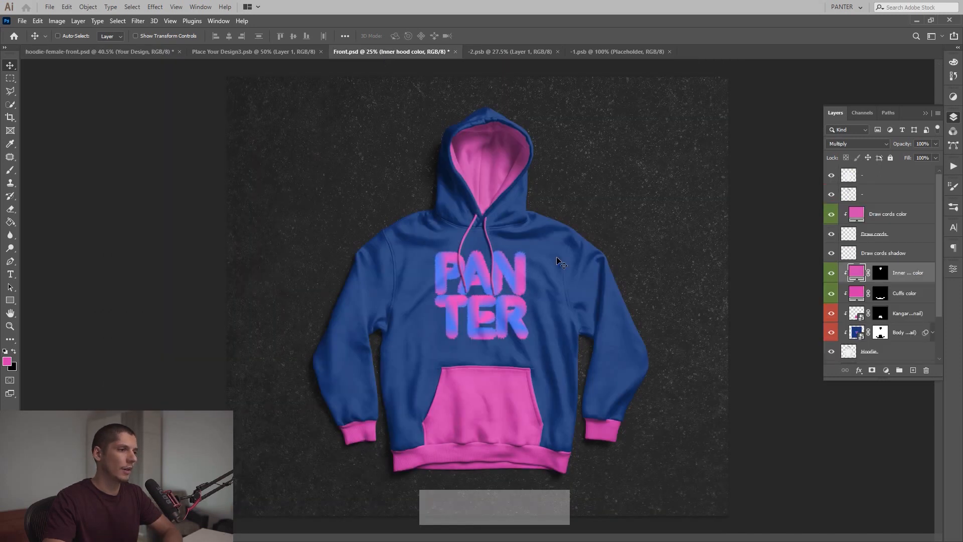